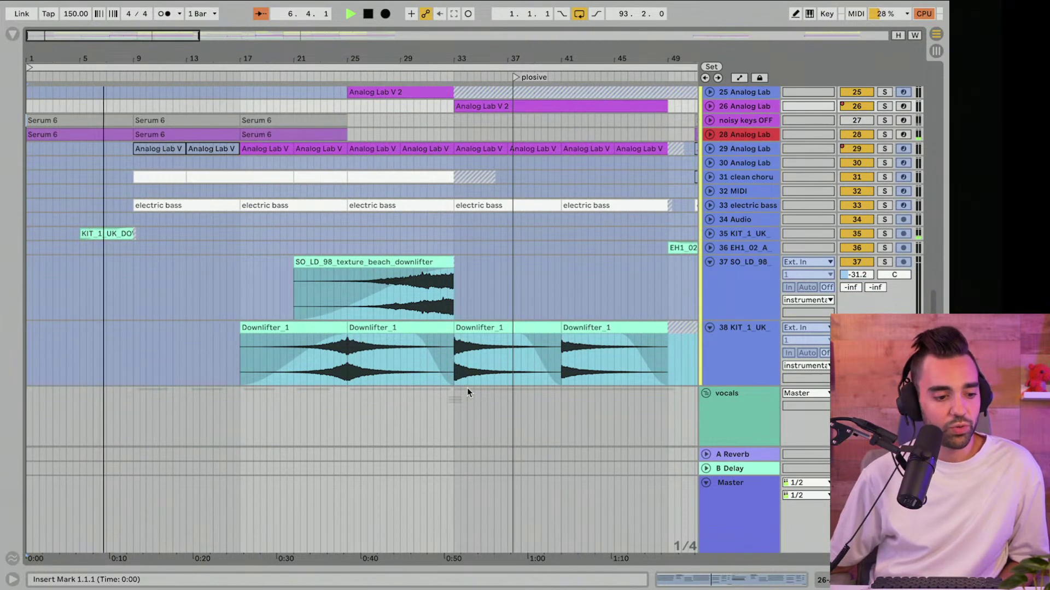
Step: Raise the vocals group's A-Reverb send to -13.7 dB
scroll(418, 357, down, 10)
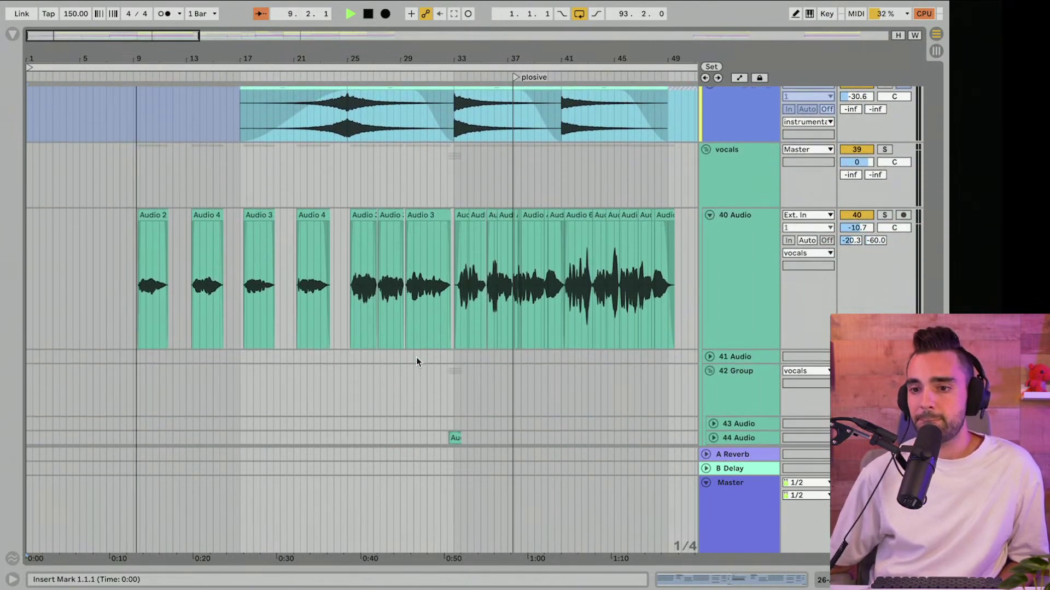
mouse_move(392, 341)
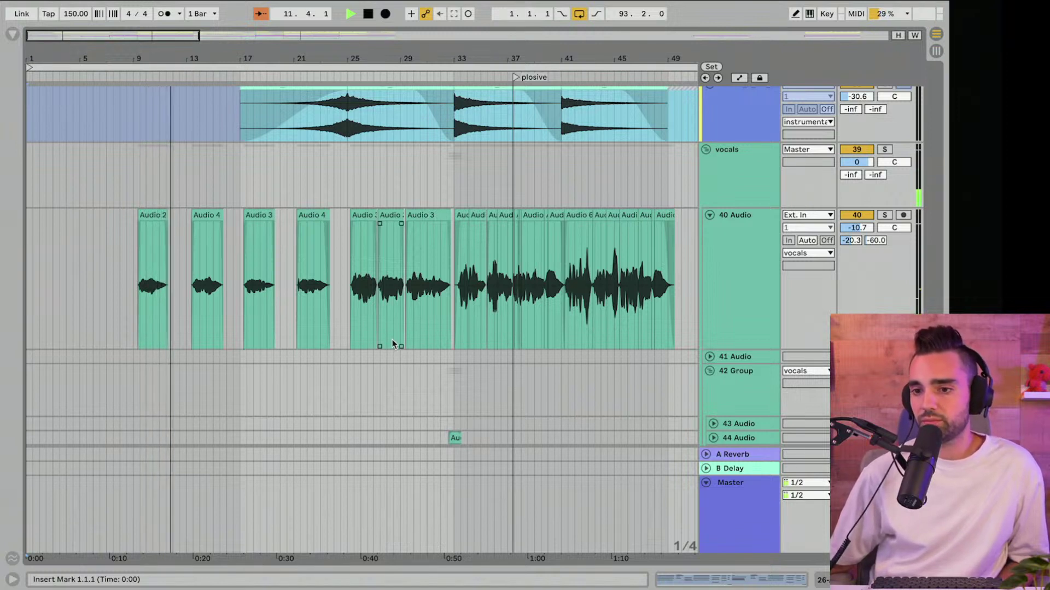
scroll(391, 339, up, 3)
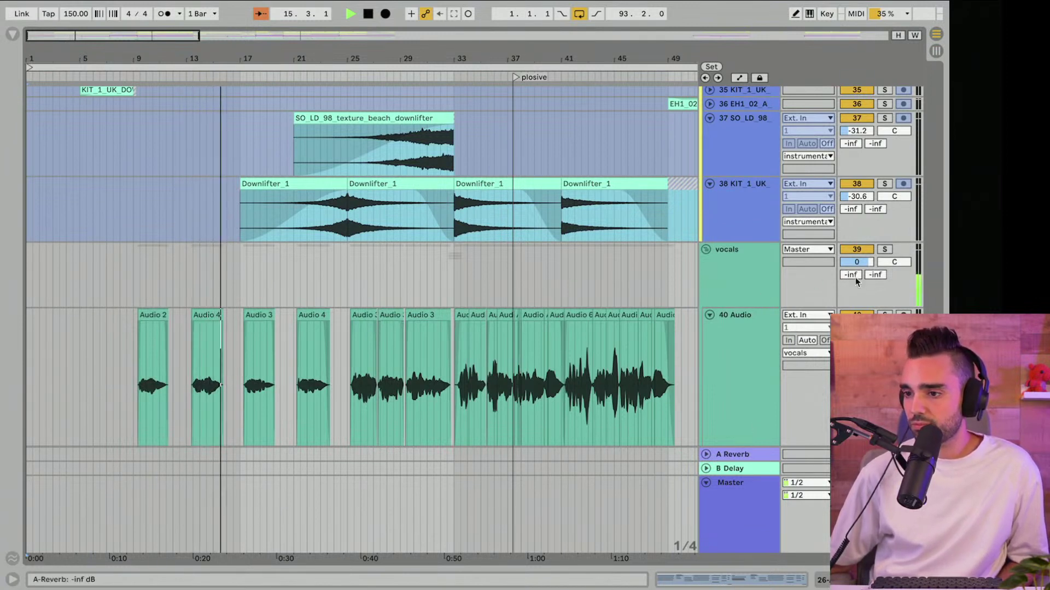
drag(855, 280, 856, 208)
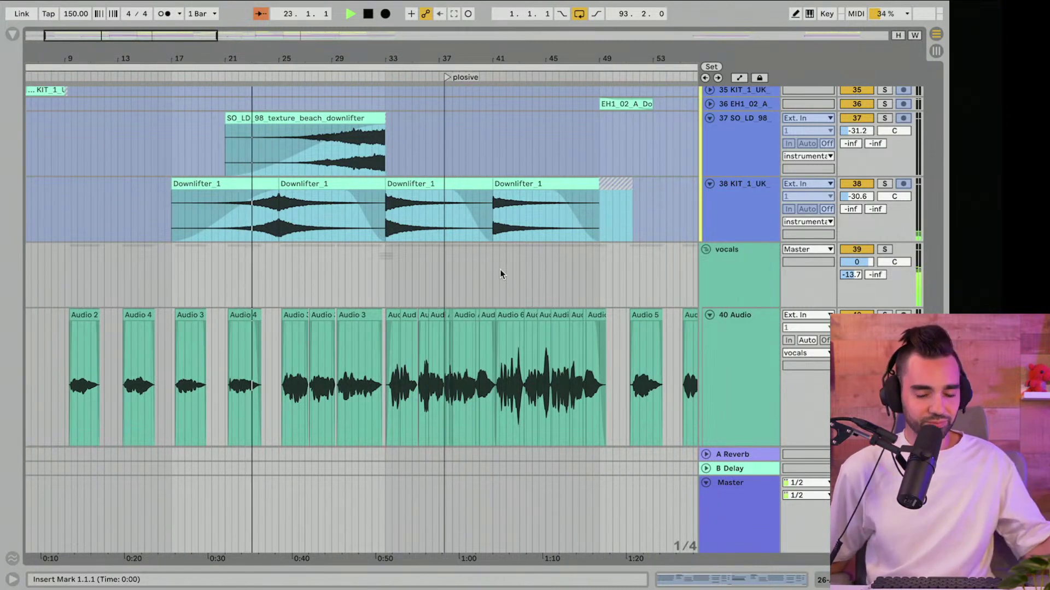
Step: Fold the 2 Drums group to hide its individual drum tracks
scroll(490, 271, up, 10)
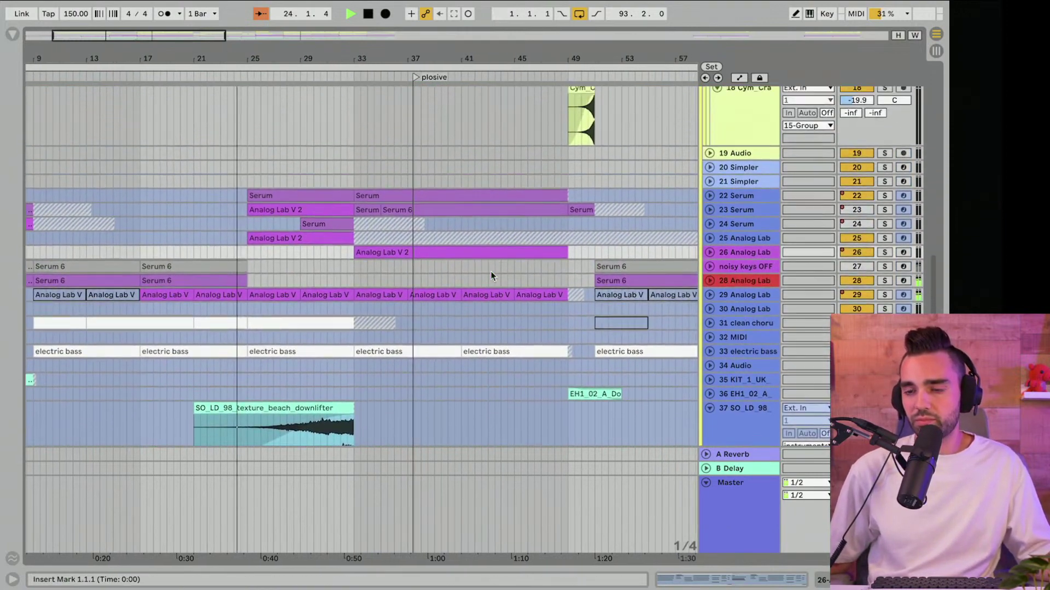
scroll(490, 271, up, 3)
scroll(344, 253, up, 5)
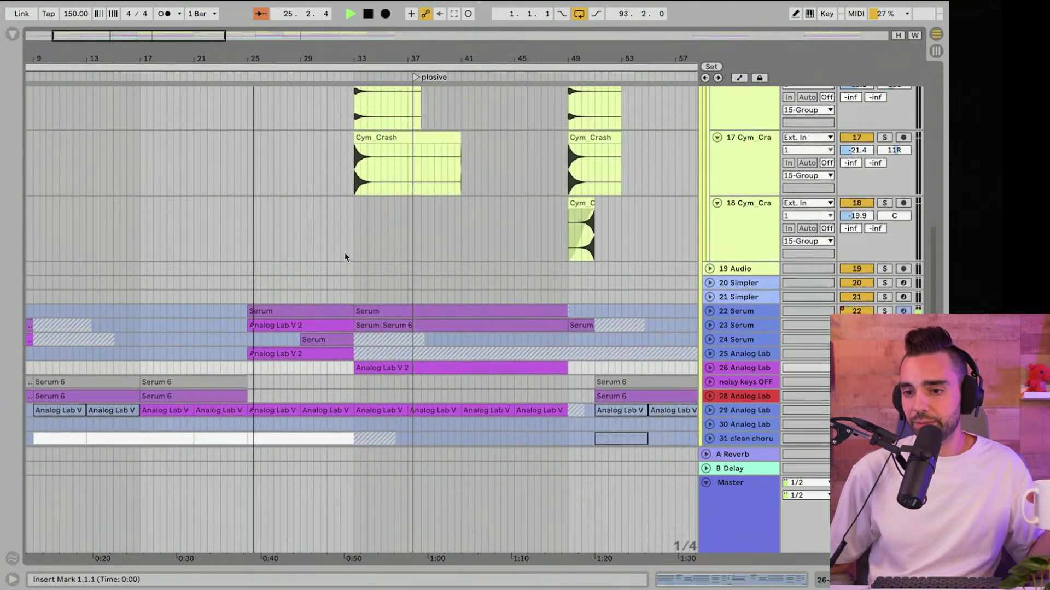
scroll(345, 257, up, 10)
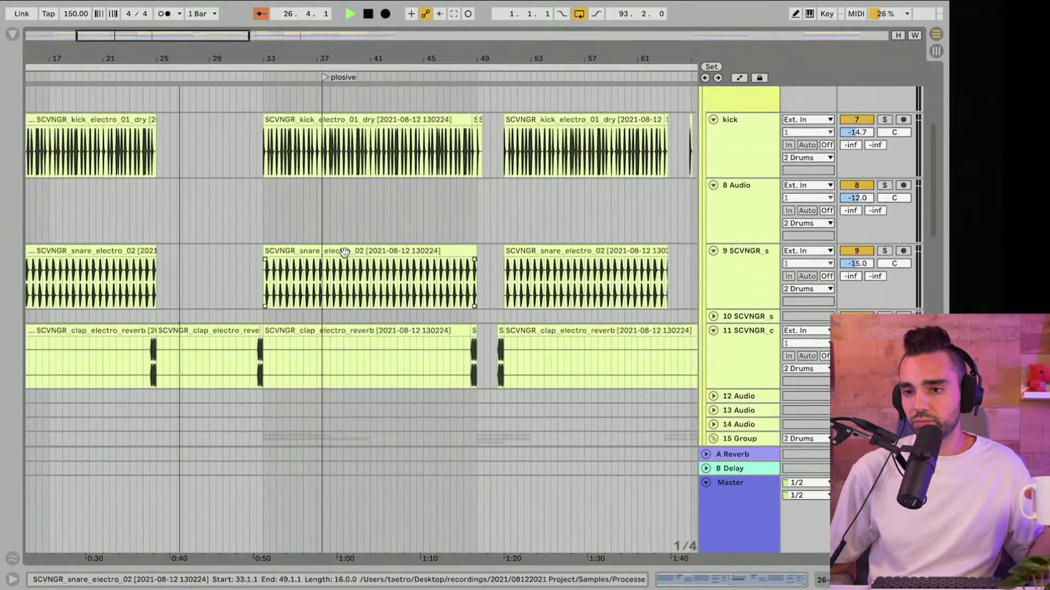
scroll(344, 252, up, 1)
scroll(345, 254, down, 5)
scroll(345, 254, up, 8)
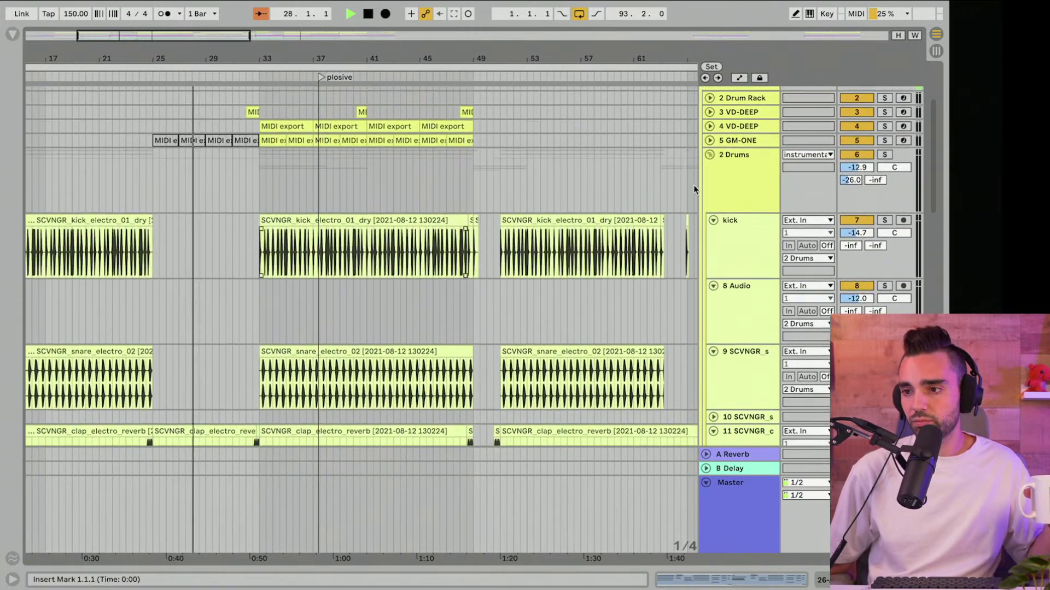
click(709, 155)
Step: Examine the vocal clips on track 40 Audio and the backing vocal tracks beneath it while the song plays from about bar 29 to bar 63
scroll(529, 219, down, 10)
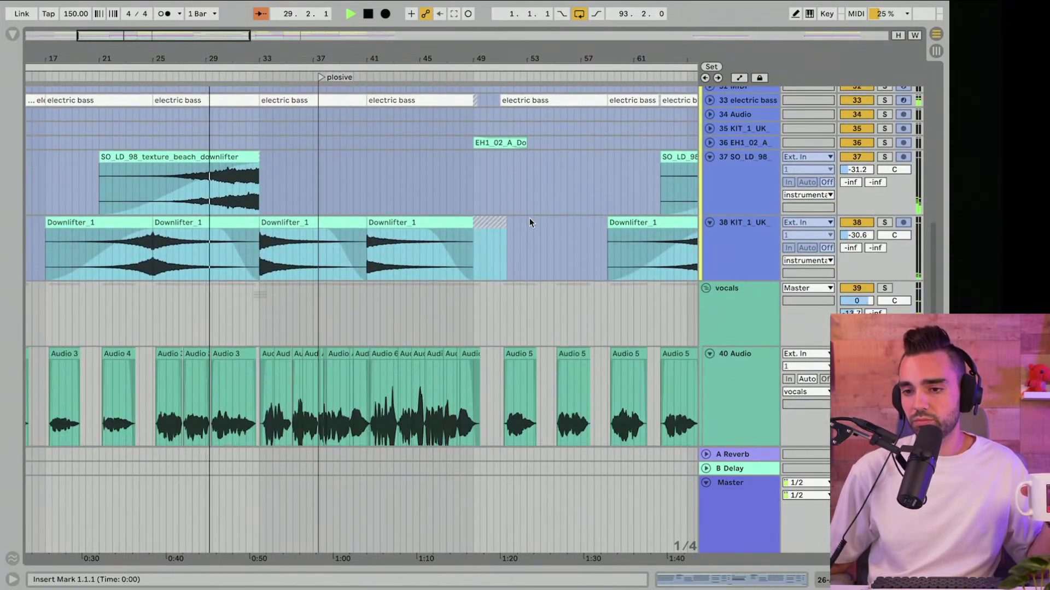
scroll(529, 222, down, 5)
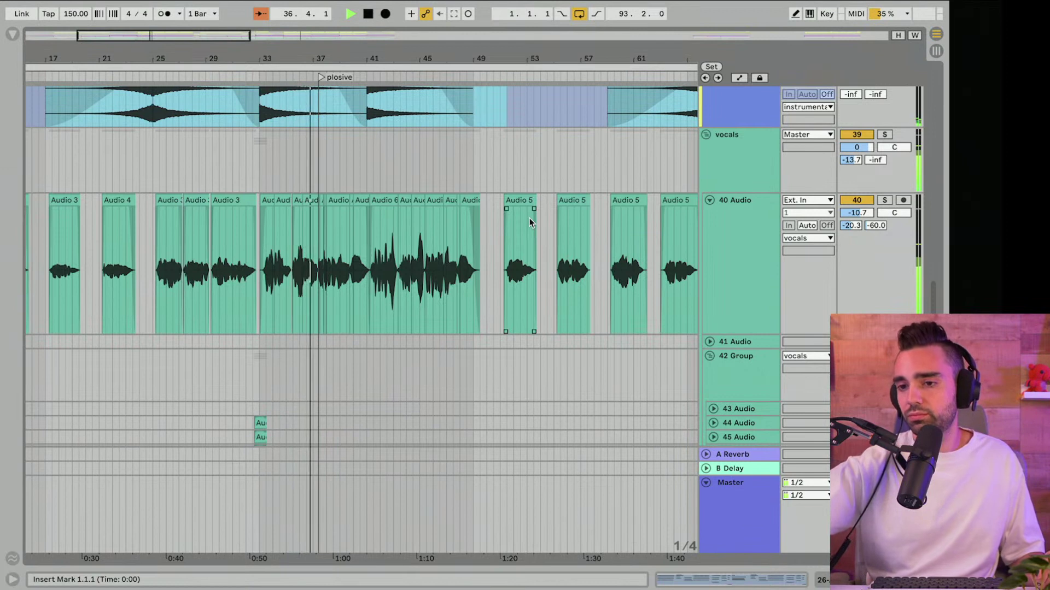
click(478, 238)
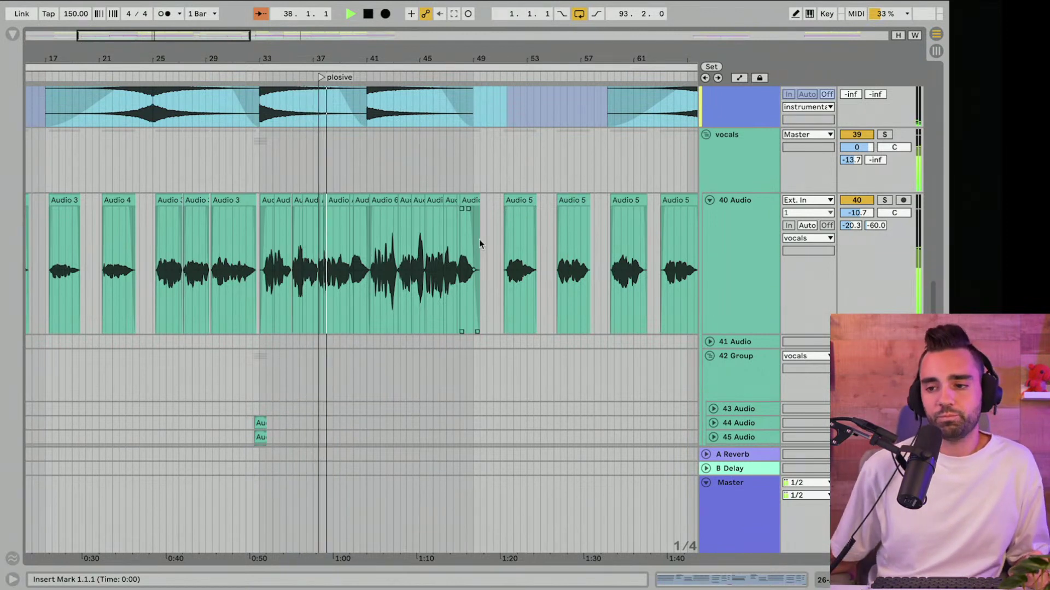
scroll(479, 244, right, 3)
click(480, 244)
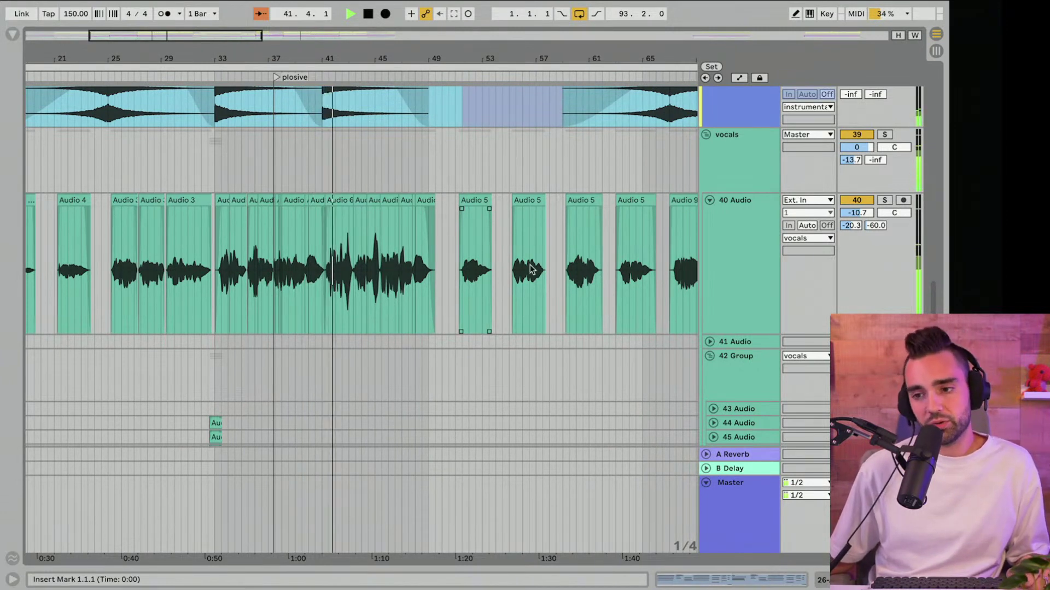
scroll(482, 267, right, 6)
click(484, 272)
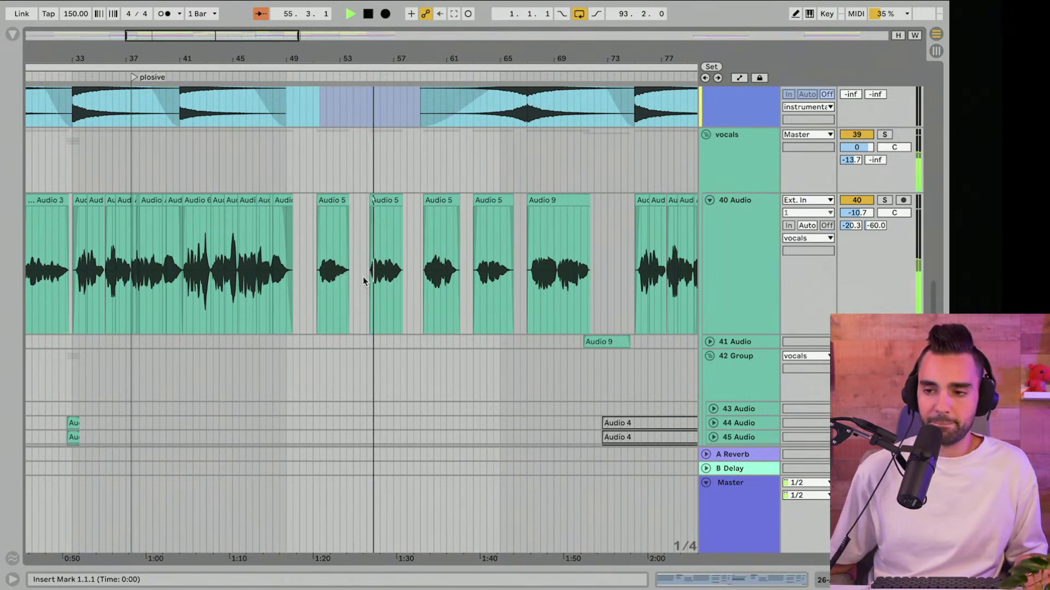
scroll(364, 281, right, 3)
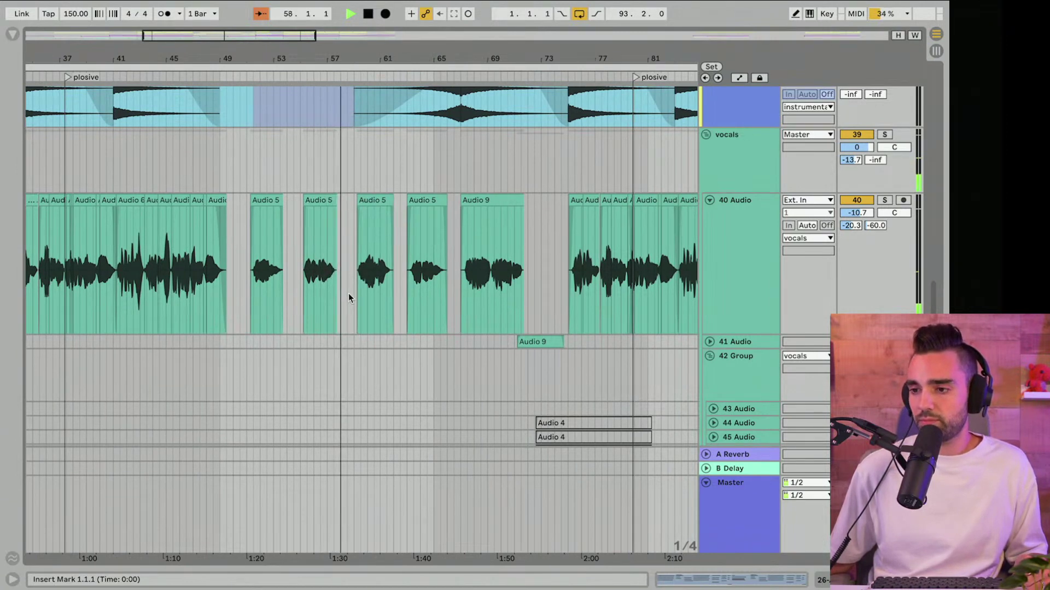
scroll(349, 297, down, 3)
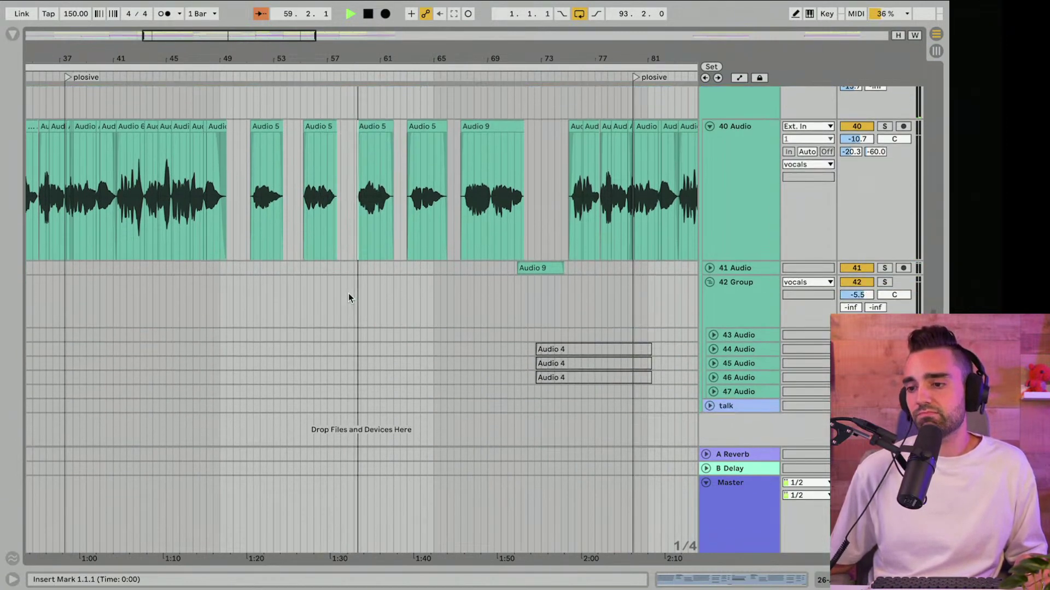
scroll(348, 293, up, 3)
scroll(348, 294, right, 2)
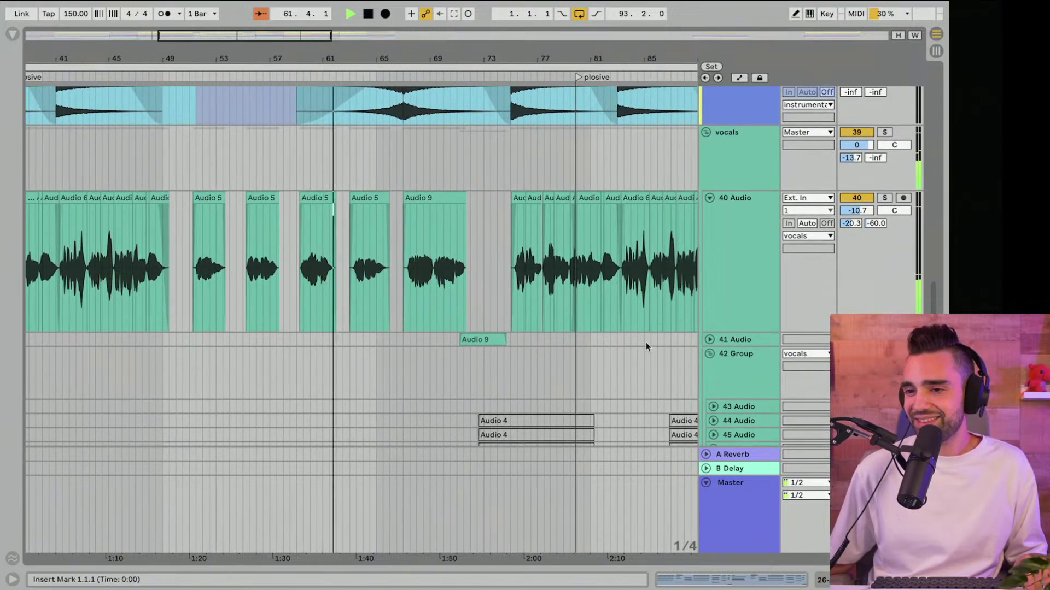
scroll(494, 329, up, 8)
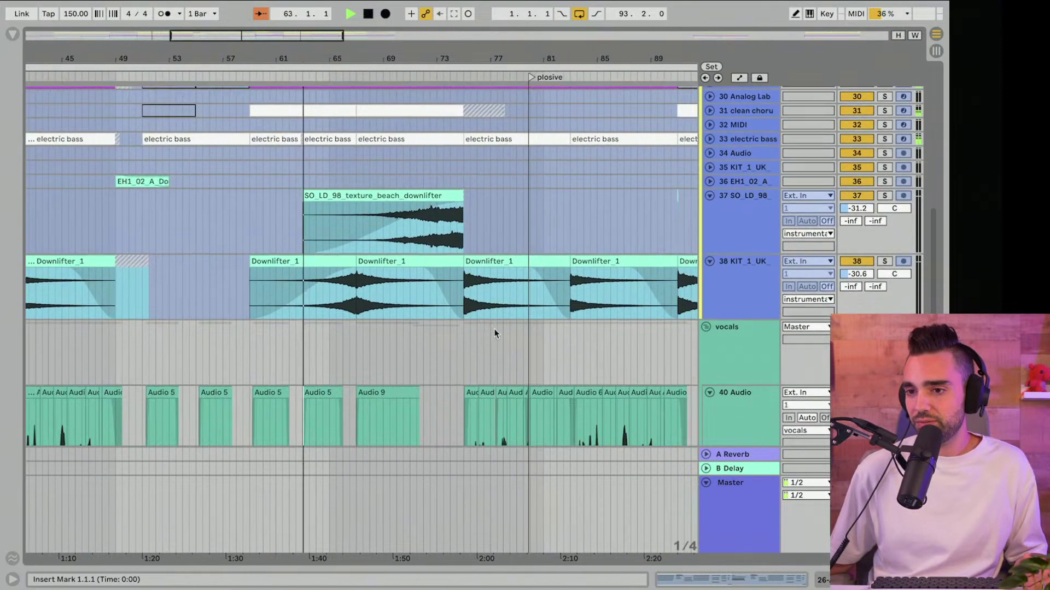
Step: Add a short fade-in to the Audio 9 vocal clip at bar 67 and check its clip details
scroll(494, 333, down, 3)
scroll(494, 332, right, 2)
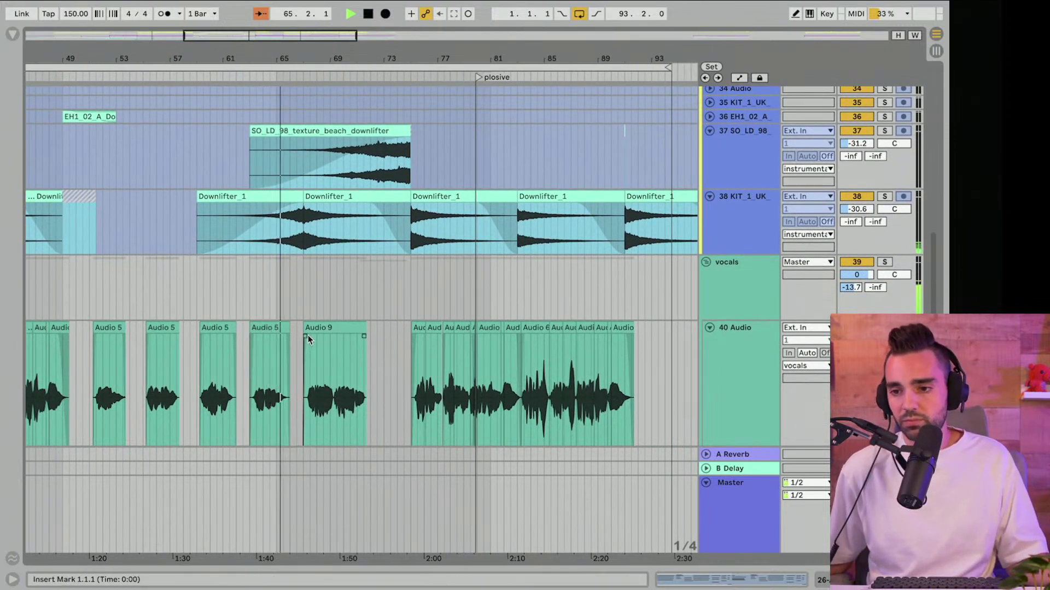
drag(311, 333, 311, 336)
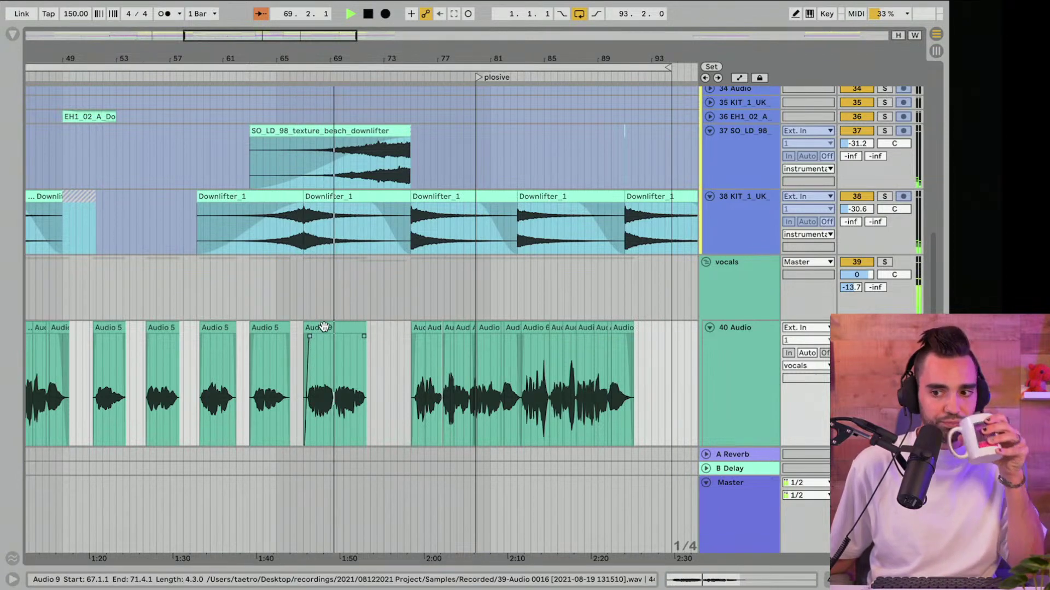
click(324, 326)
double_click(324, 326)
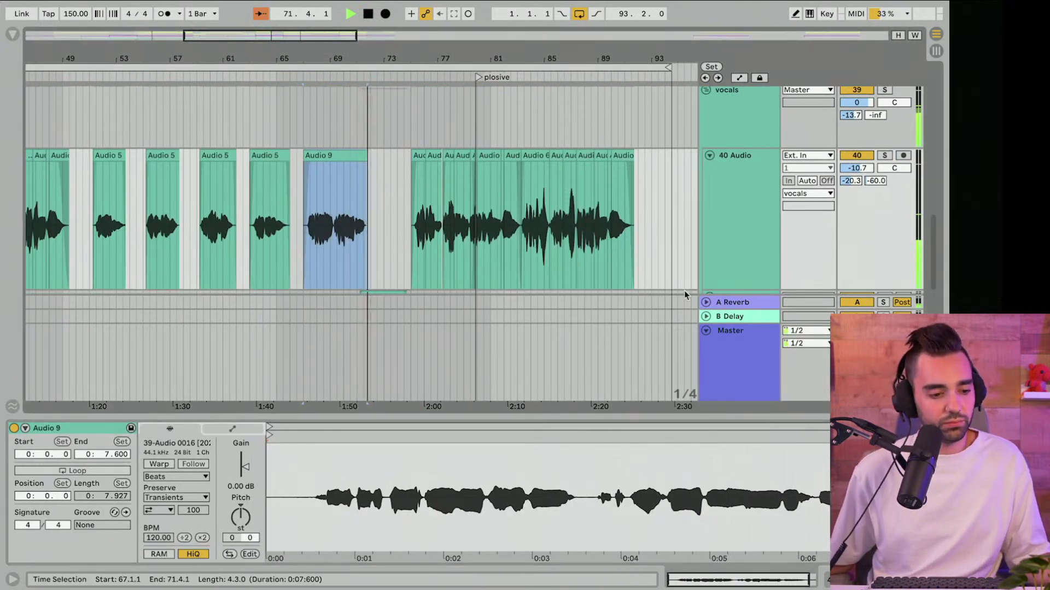
scroll(684, 299, down, 2)
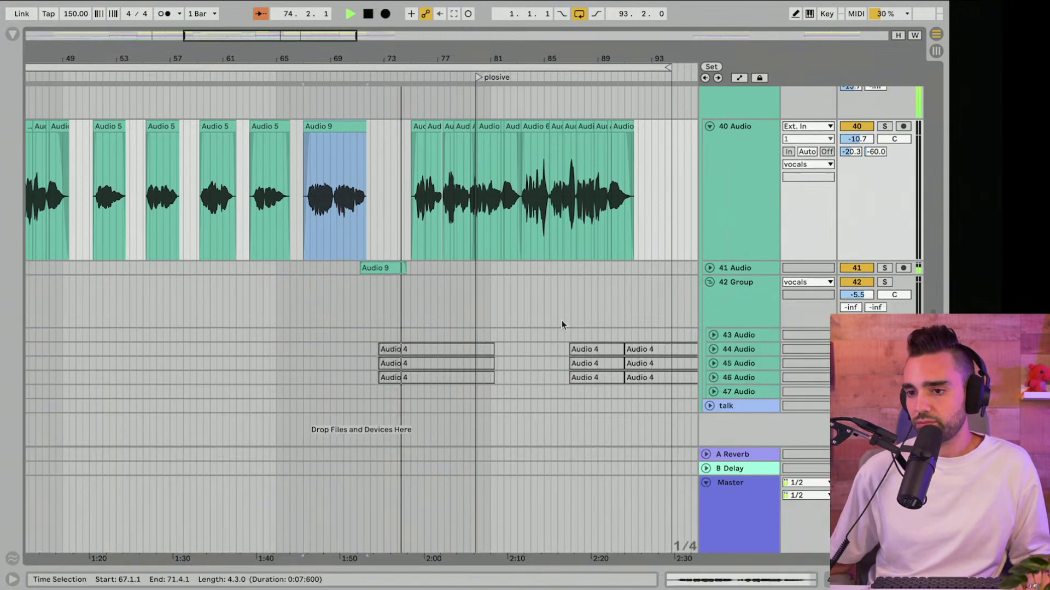
key(super+alt+l)
Step: Unfold track 3 VD-DEEP and extend the start of its MIDI clip before bar 75 back to 74.2.1
scroll(540, 306, up, 10)
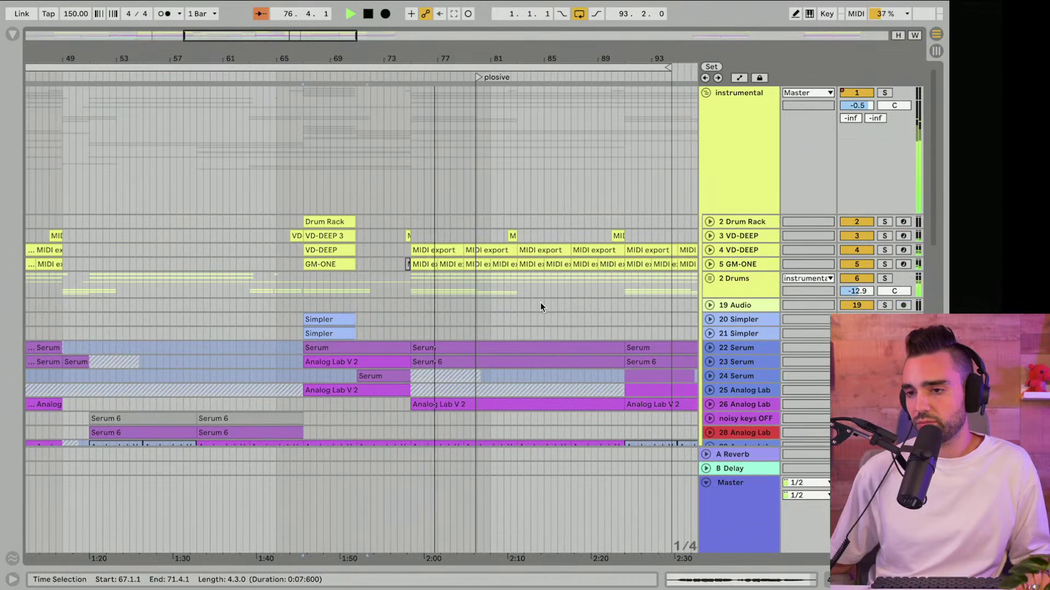
scroll(540, 306, down, 5)
scroll(540, 306, down, 10)
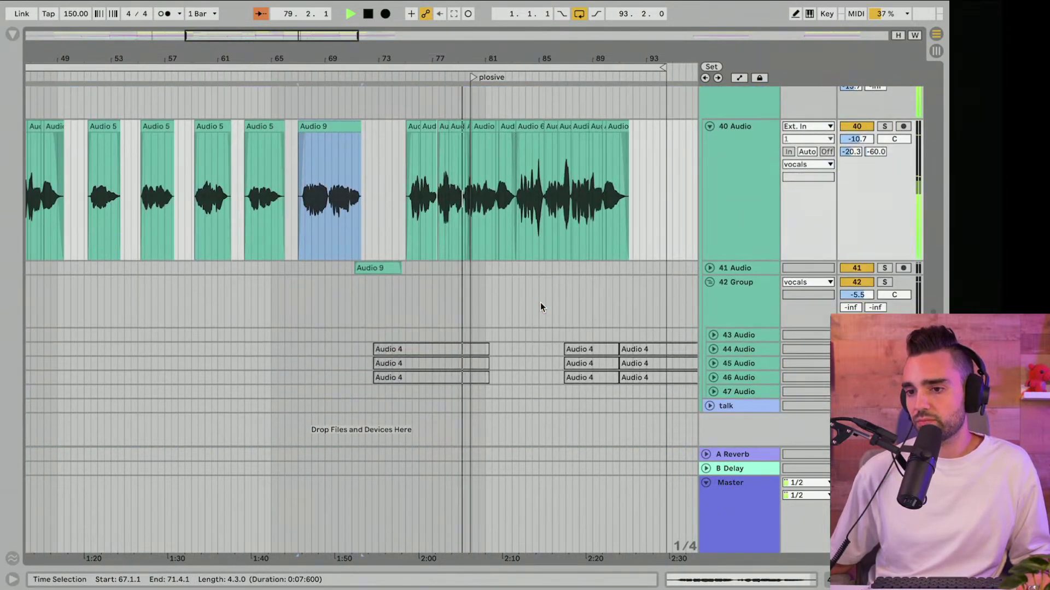
scroll(540, 306, up, 5)
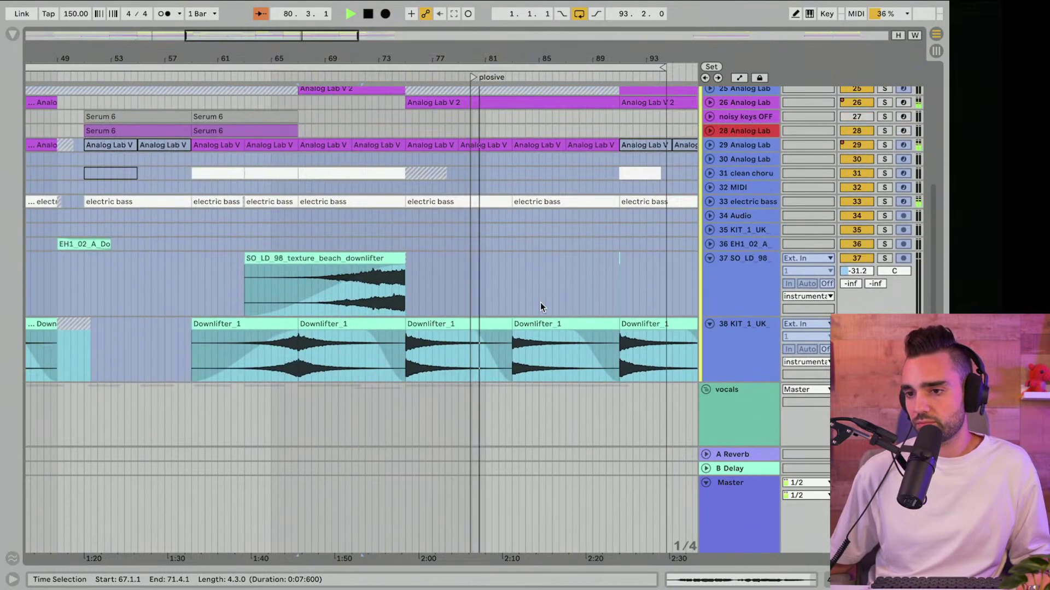
scroll(540, 307, up, 5)
scroll(540, 302, up, 3)
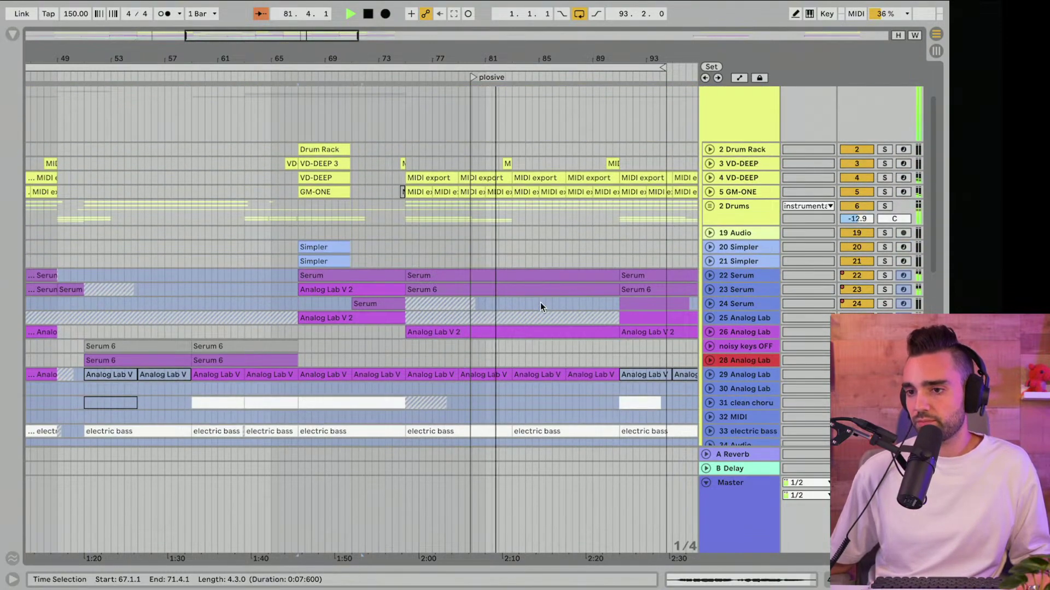
drag(406, 60, 406, 118)
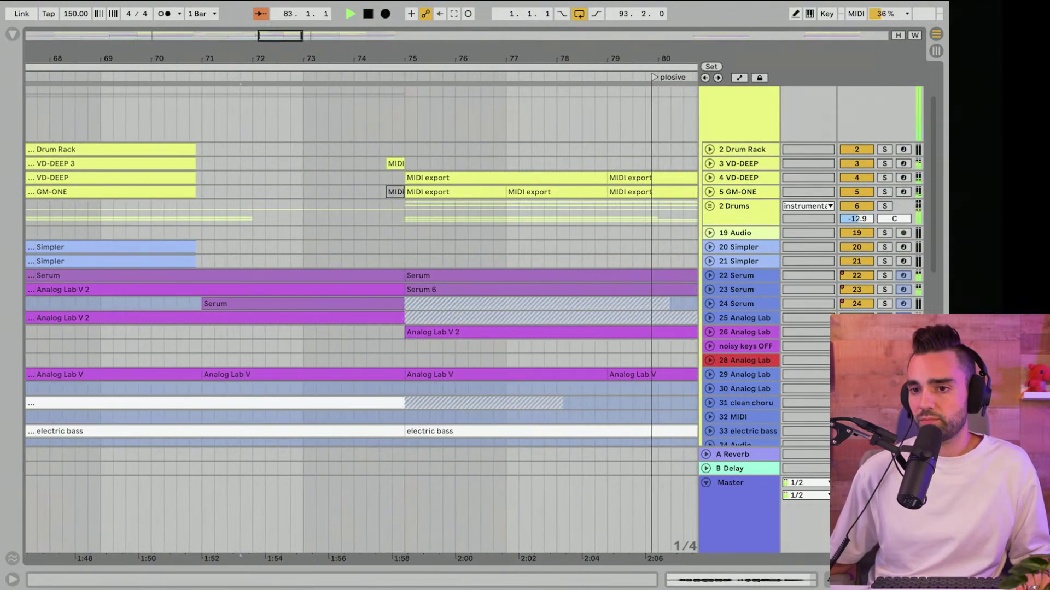
click(709, 163)
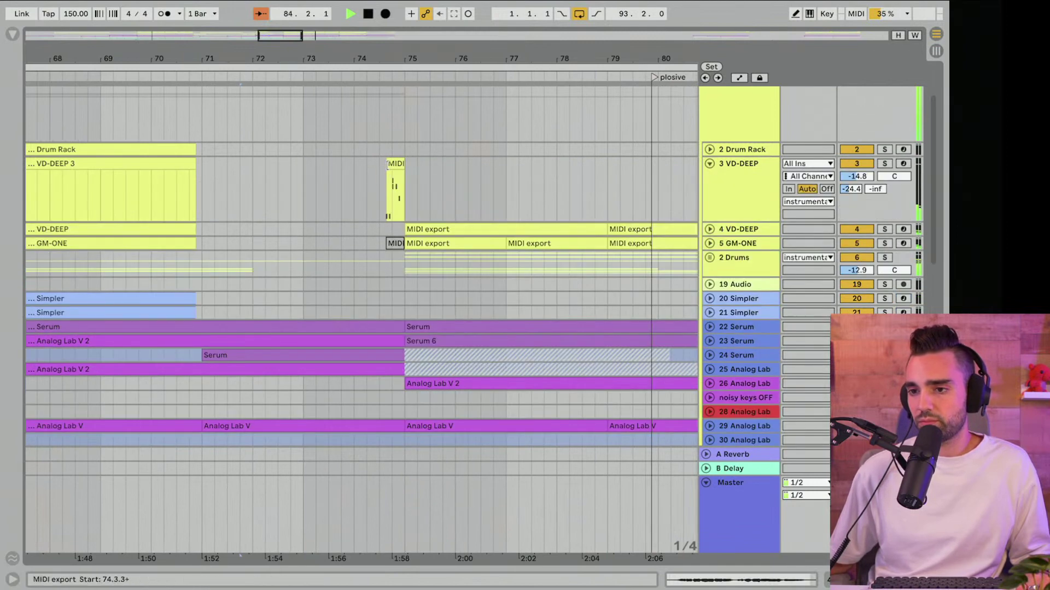
drag(388, 164, 367, 174)
Step: Play on to the end of the second run of chorus vocals around bar 91 and stop playback
drag(428, 56, 442, 38)
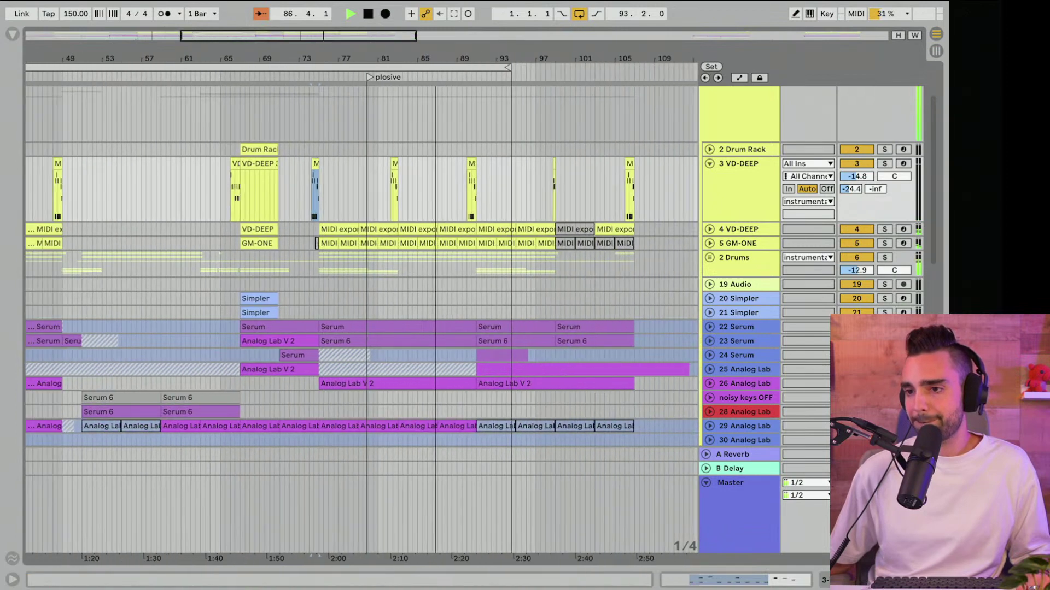
scroll(480, 220, down, 10)
scroll(479, 220, down, 3)
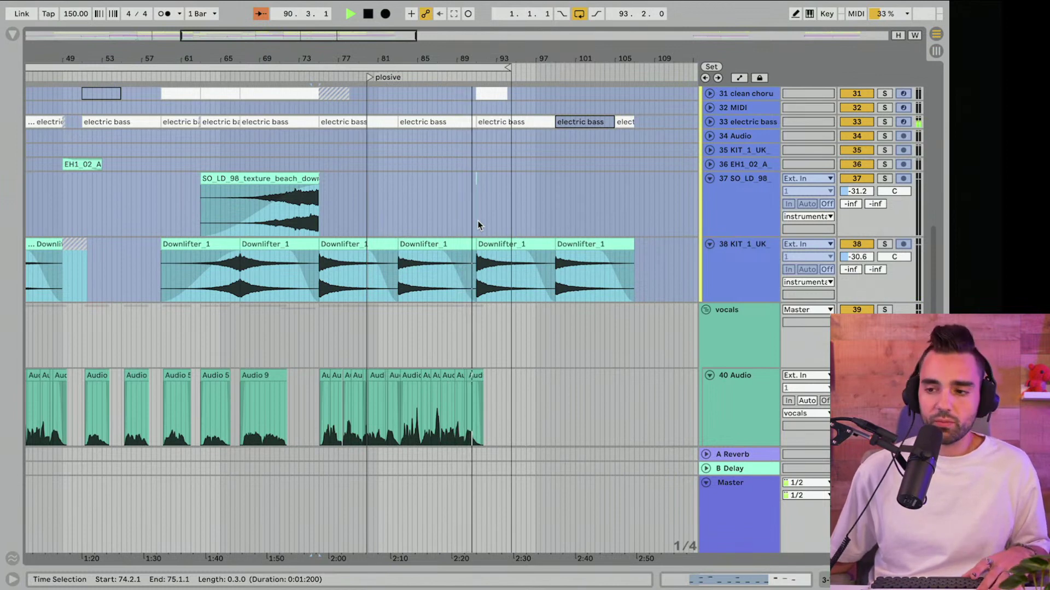
key(space)
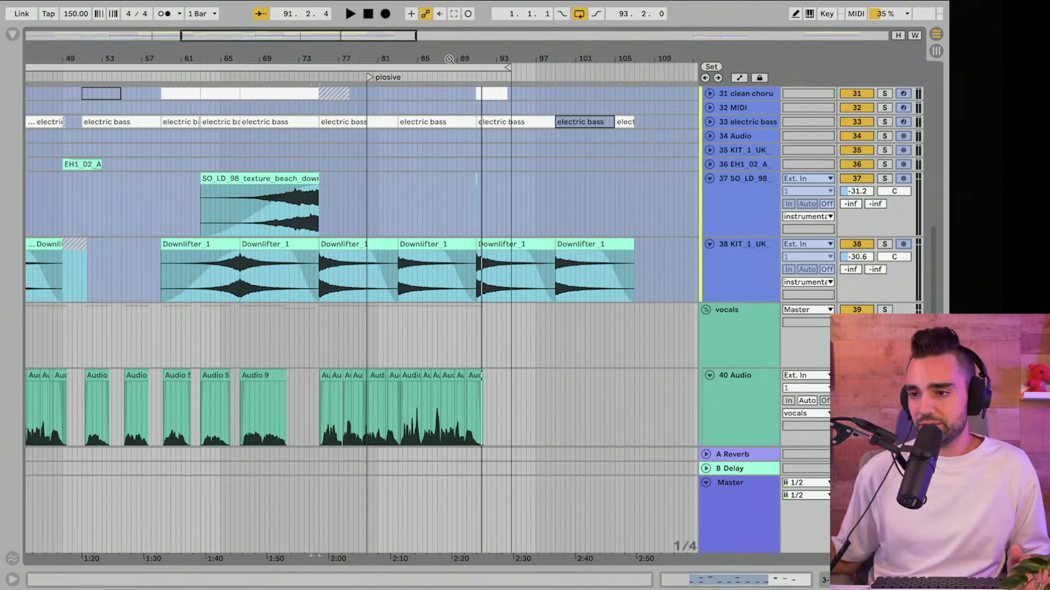
Step: Select the 40 Audio vocal track with the whole vocal arrangement in view
scroll(330, 248, down, 5)
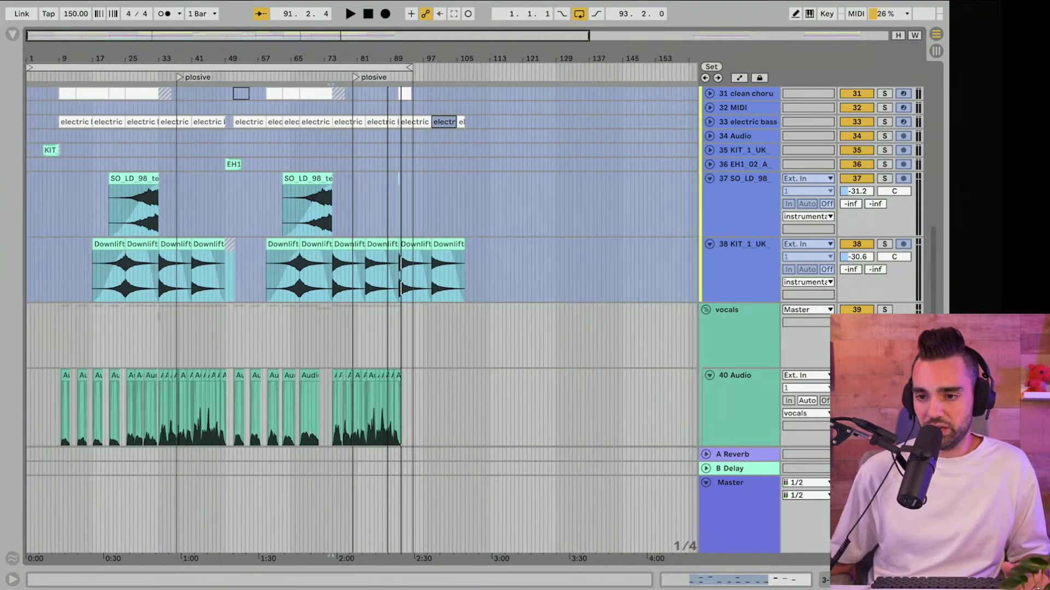
scroll(67, 392, down, 5)
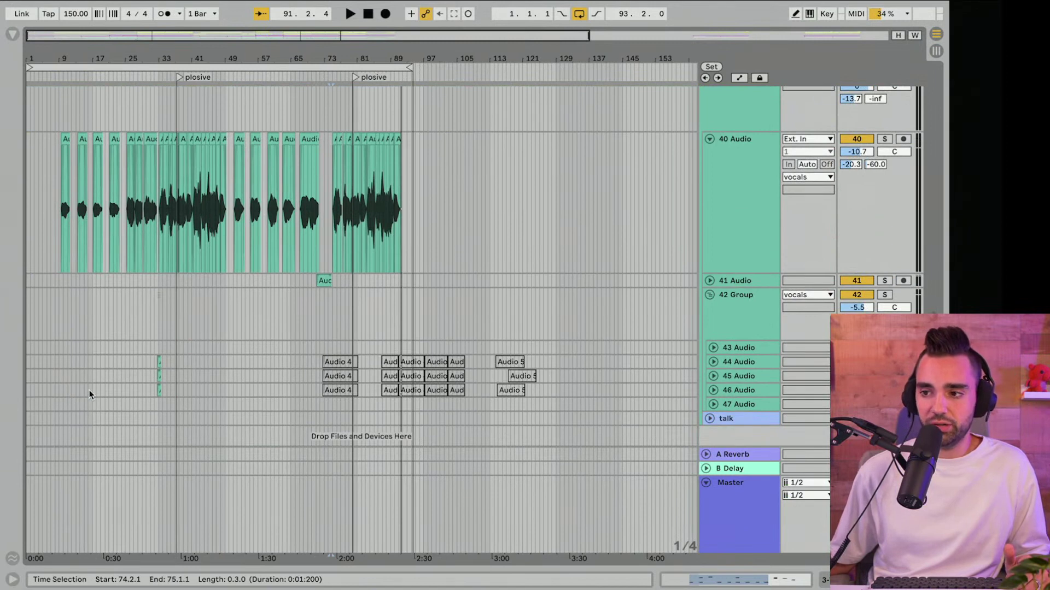
click(786, 227)
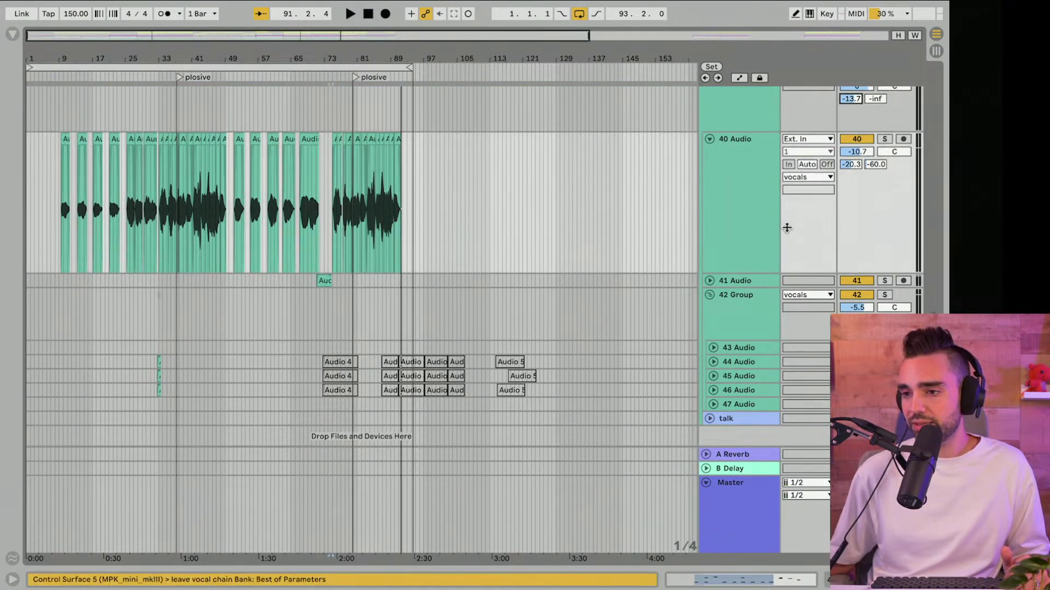
click(733, 234)
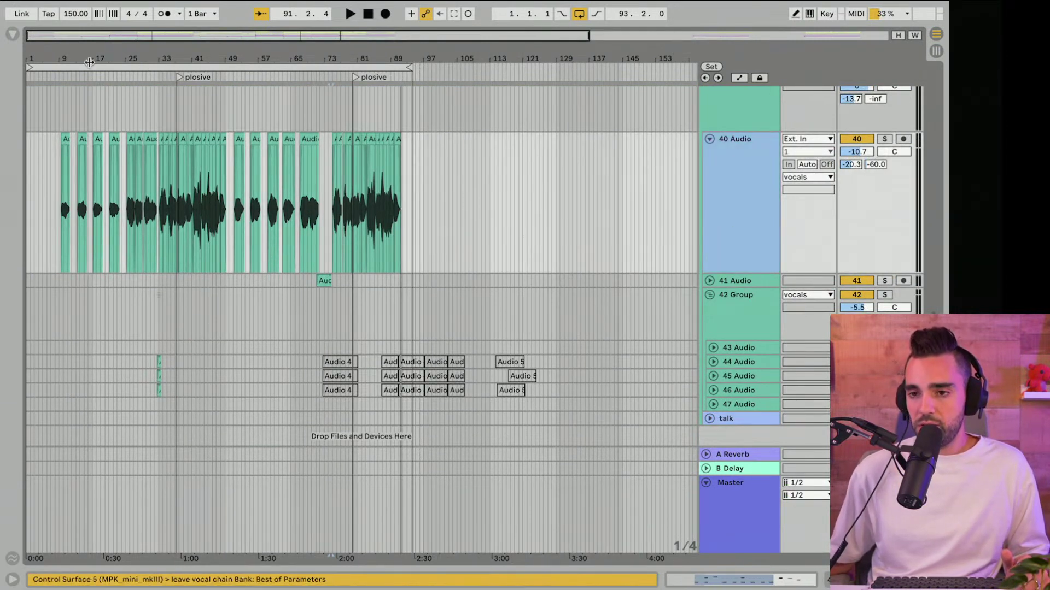
drag(79, 58, 80, 51)
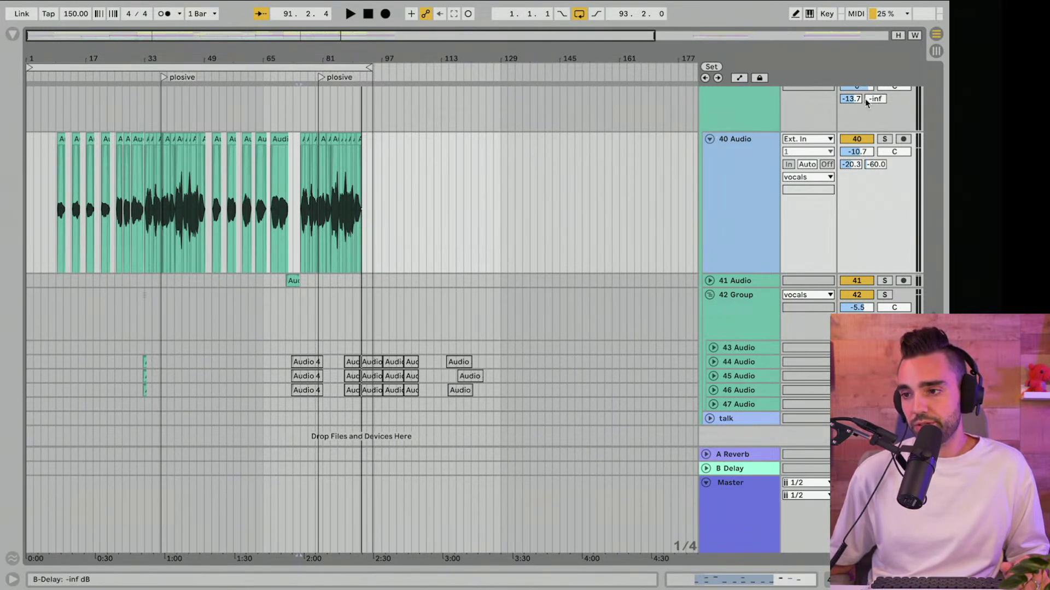
Step: Set the vocals group's A Reverb send to -23.4 dB and duplicate the 40 Audio vocal track twice
drag(851, 99, 850, 107)
click(737, 253)
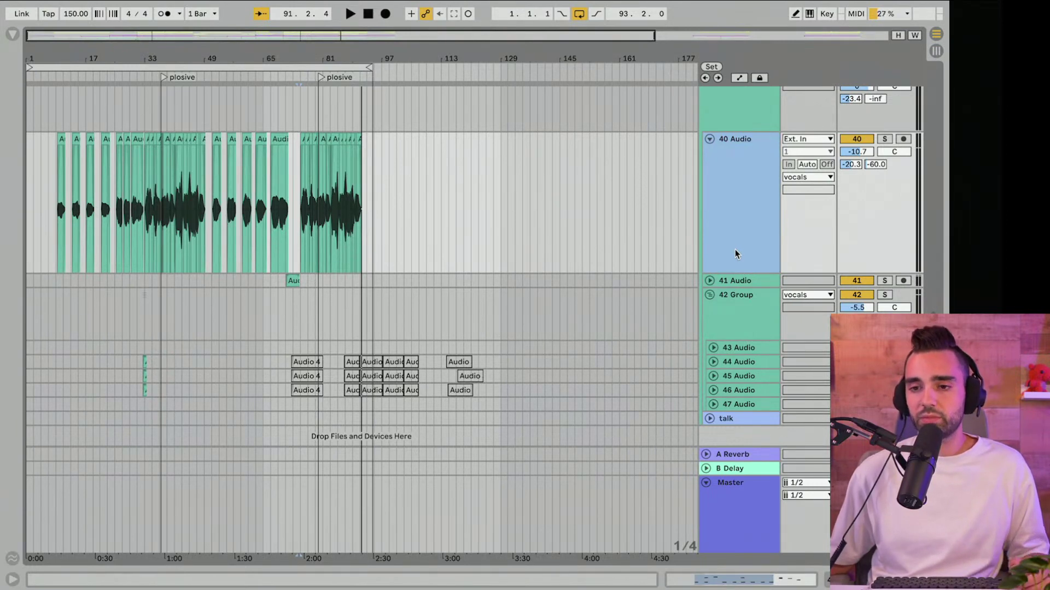
key(ctrl+d)
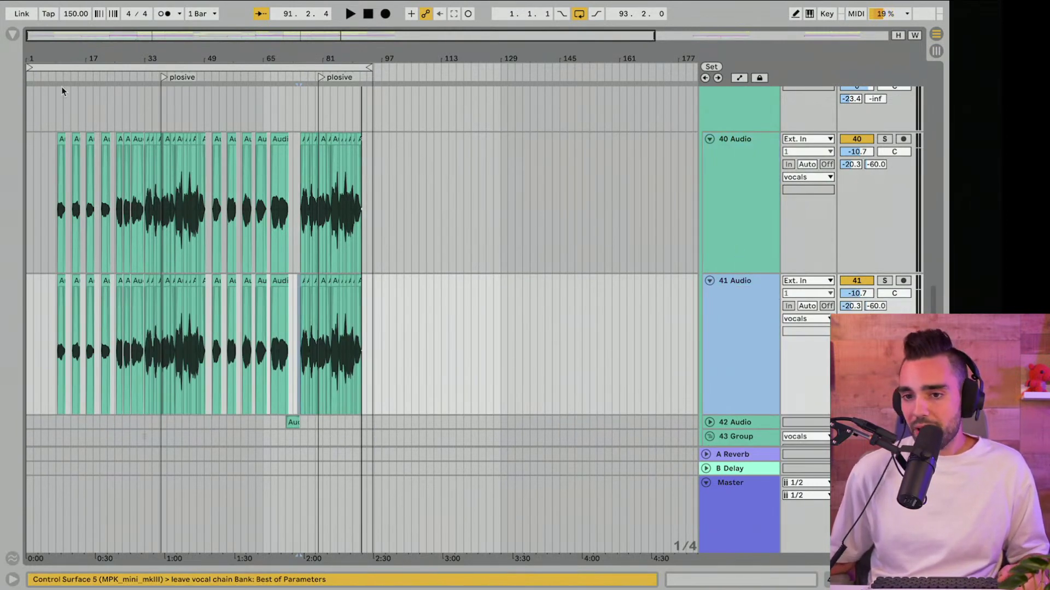
drag(57, 55, 57, 117)
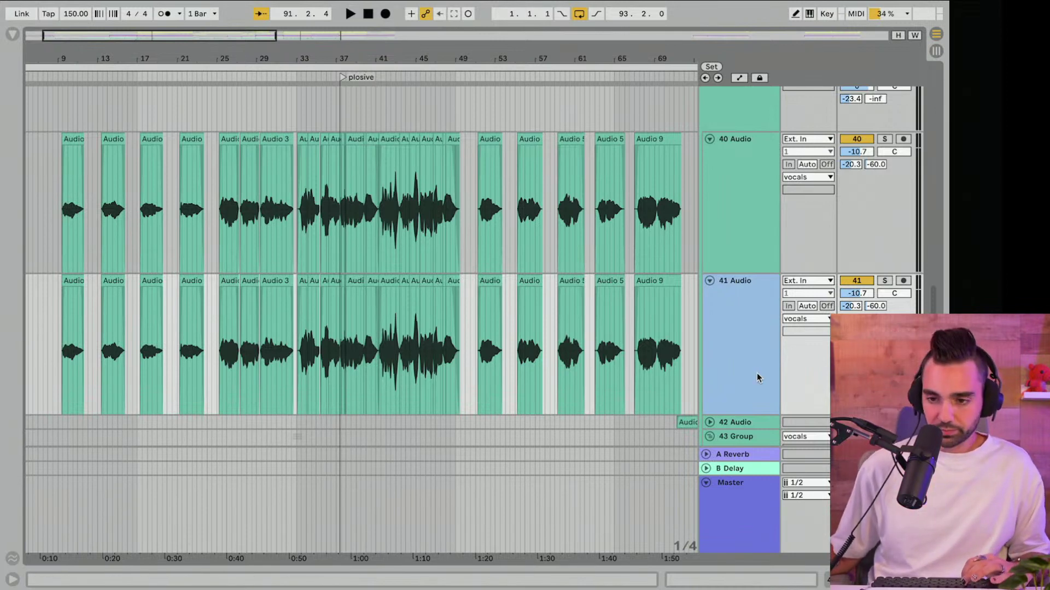
key(ctrl+d)
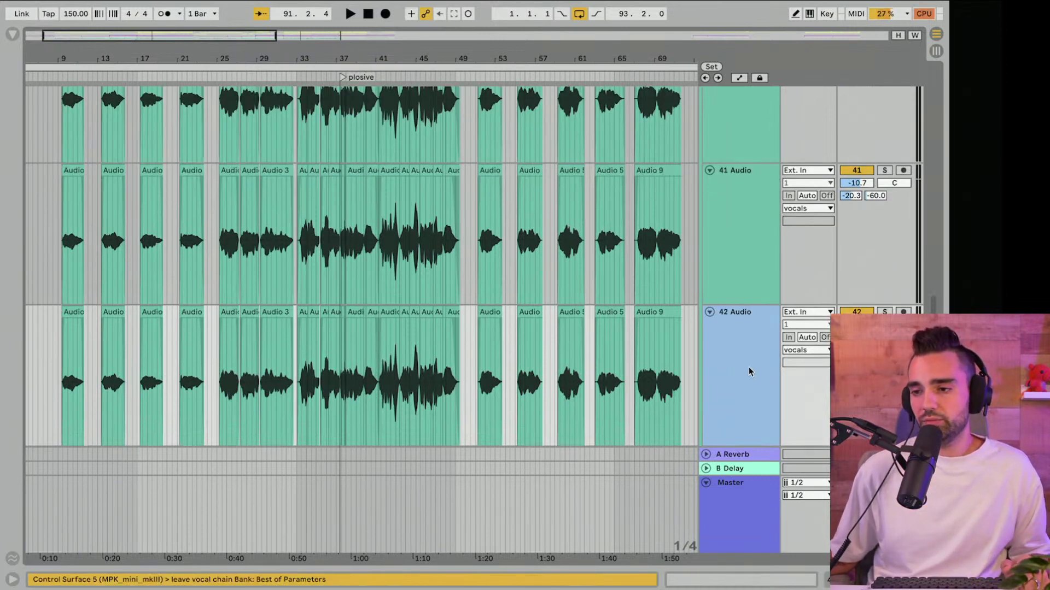
Step: Solo the original 40 Audio vocal track, play it from bar 9, and rename the track "verse"
scroll(749, 372, up, 3)
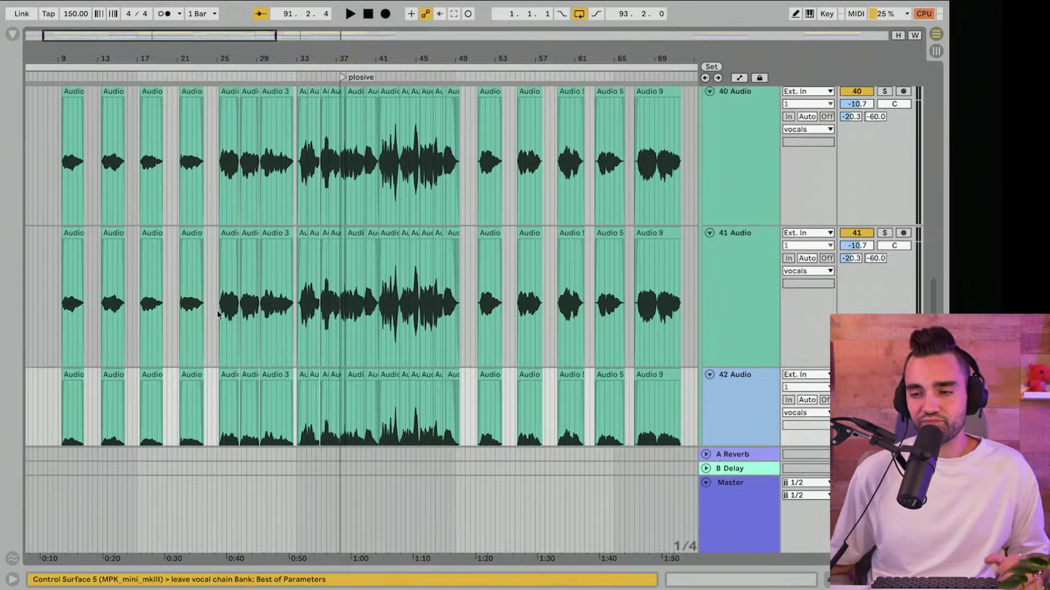
scroll(218, 310, up, 4)
scroll(218, 310, down, 2)
scroll(218, 310, up, 1)
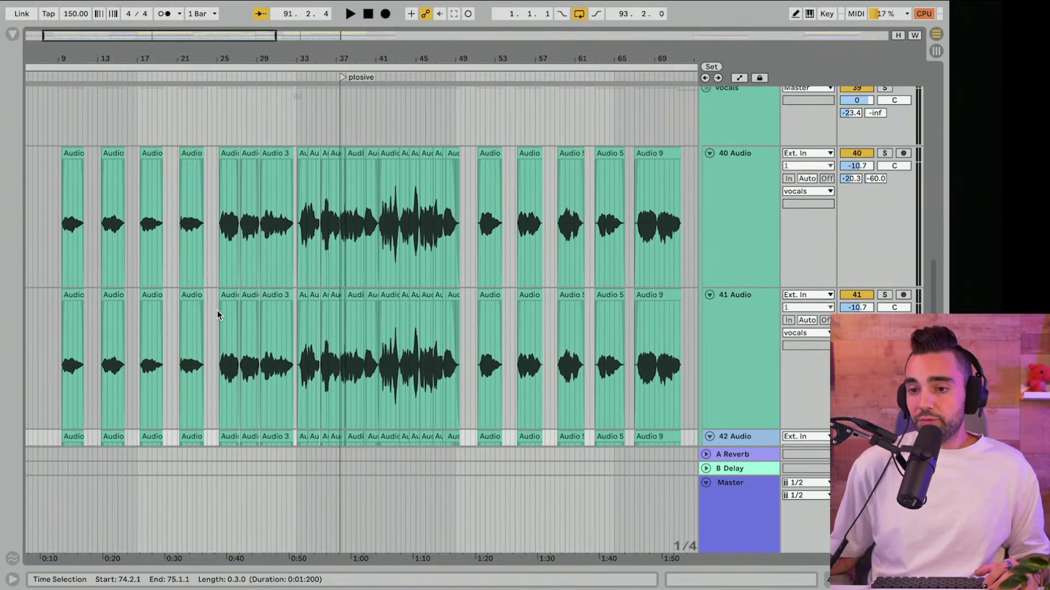
click(884, 153)
click(58, 225)
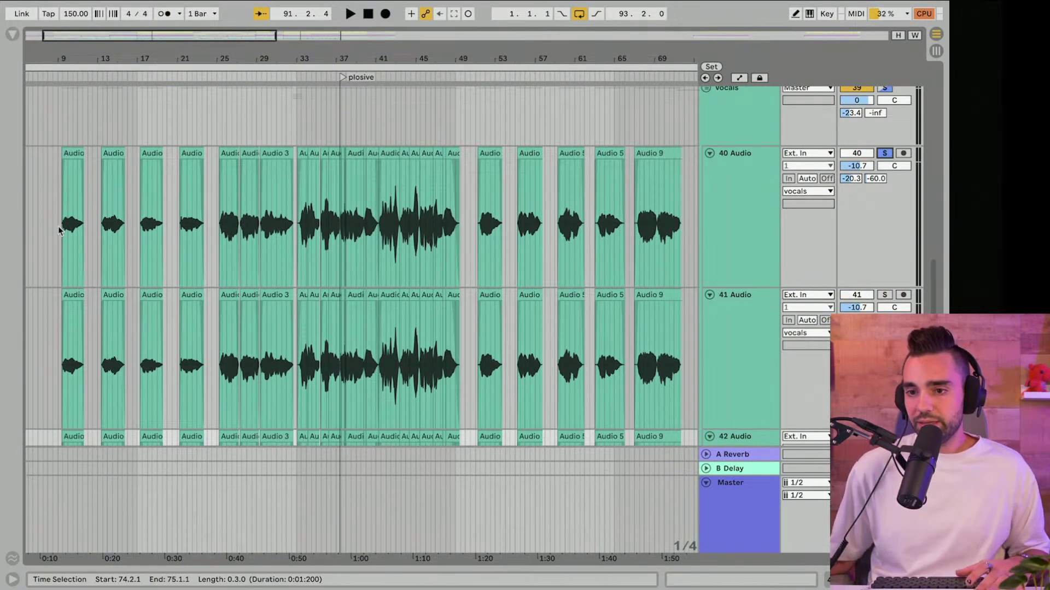
key(space)
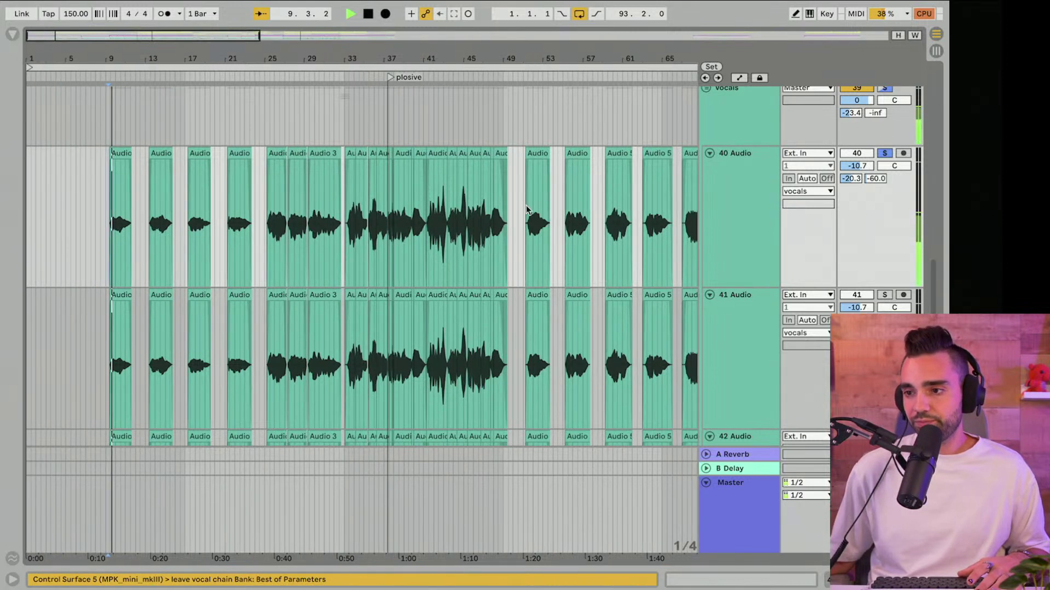
click(733, 174)
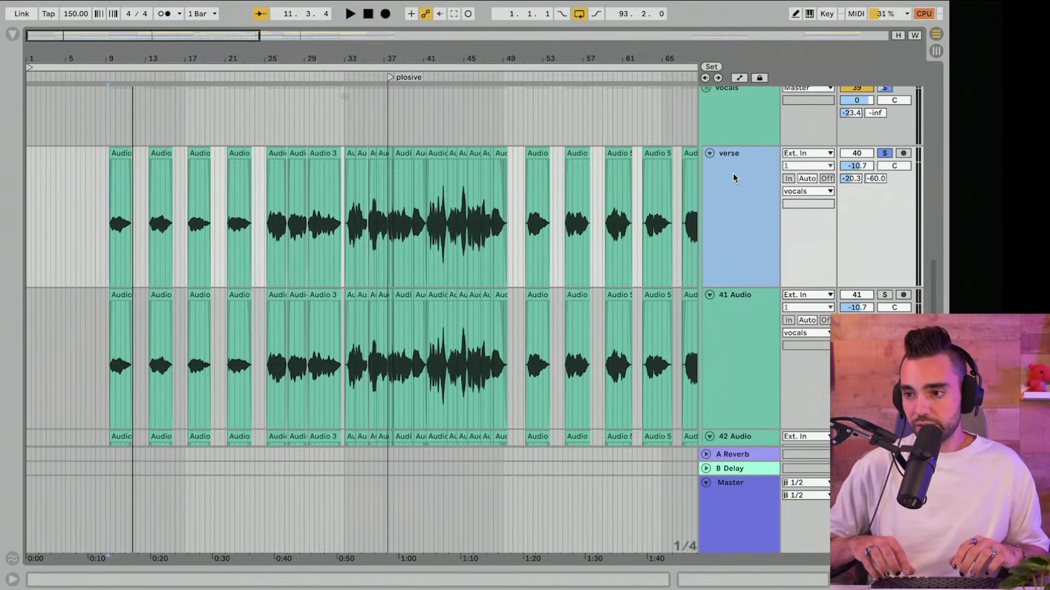
Step: Audition the verse track from bar 25 and delete its prechorus and chorus clips between 24.4.1 and 50.1.1
click(266, 242)
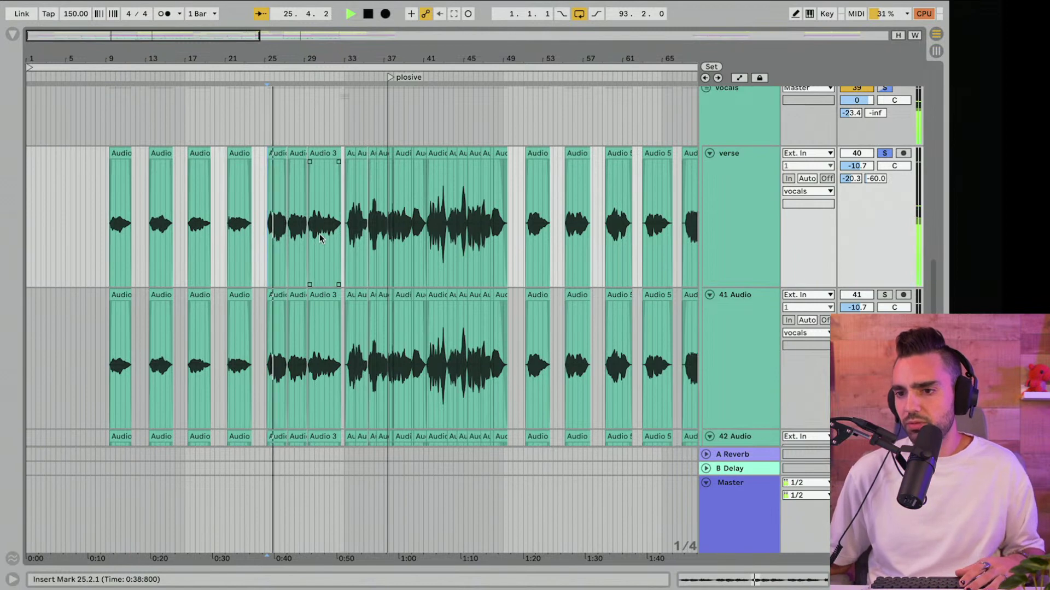
key(space)
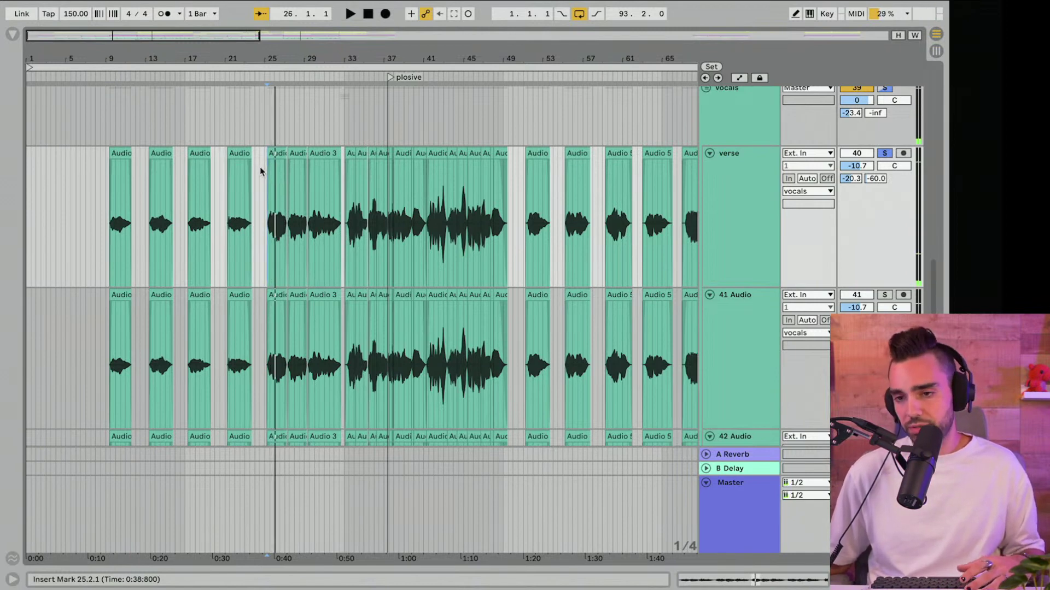
drag(261, 167, 390, 189)
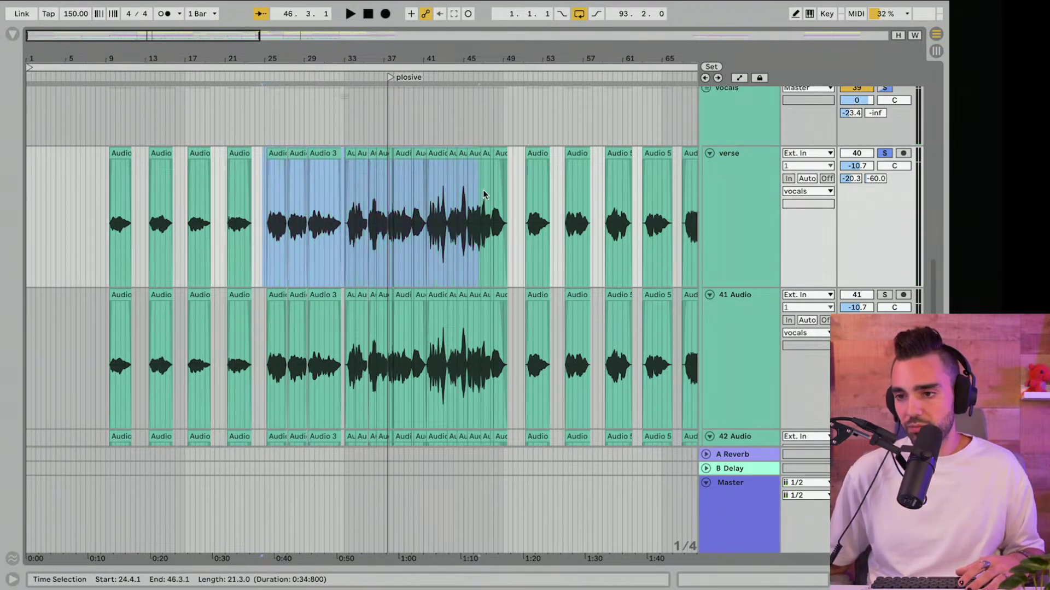
key(Delete)
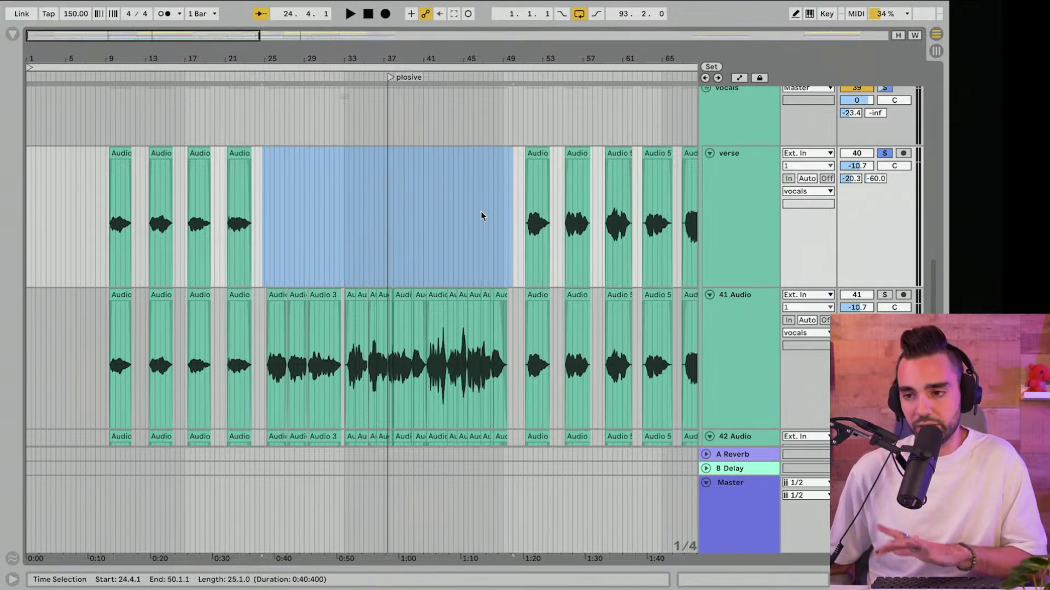
Step: Audition the verse track from bar 67 and delete its clips from 66.2.1 to 94.3.1
scroll(480, 218, right, 4)
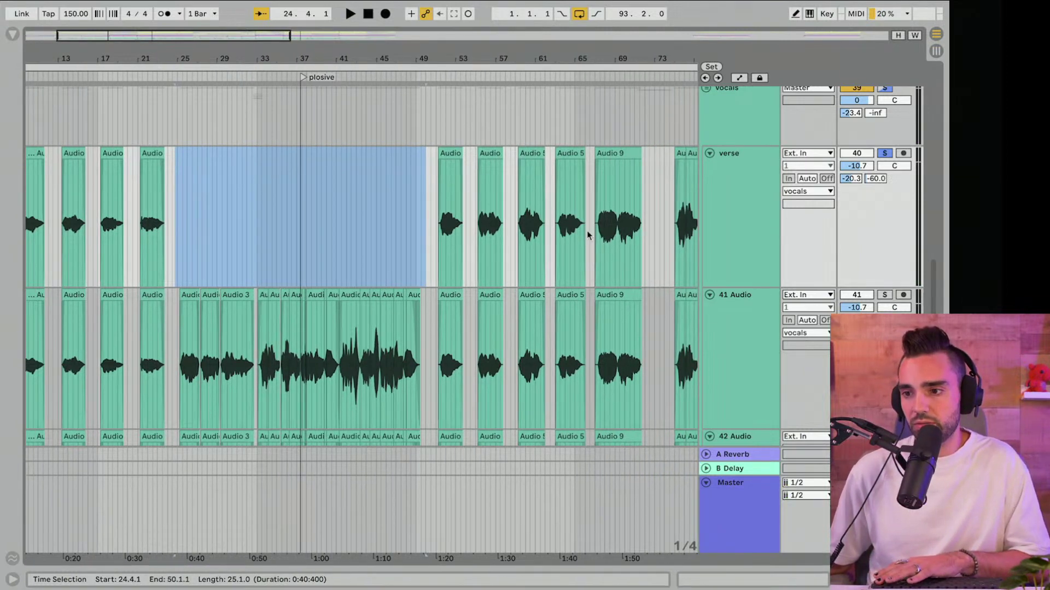
click(598, 206)
key(space)
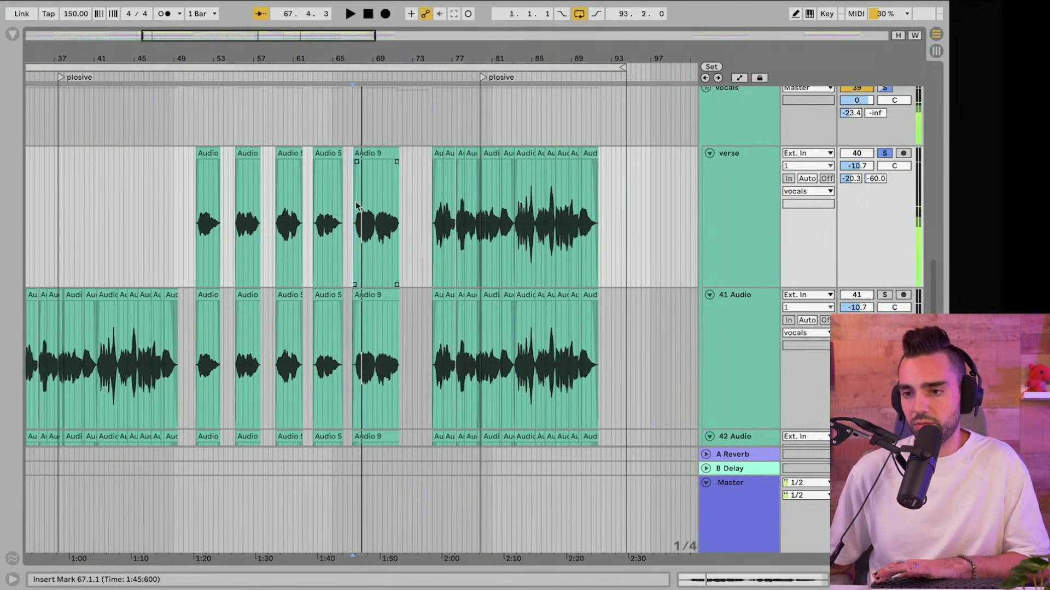
drag(356, 206, 659, 206)
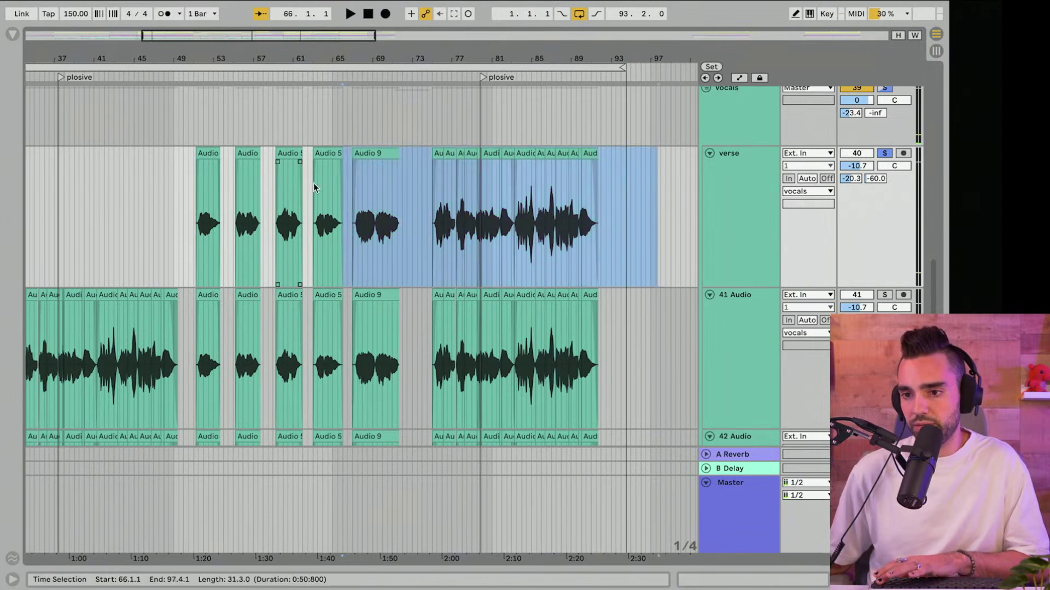
click(351, 181)
drag(344, 181, 626, 195)
key(Delete)
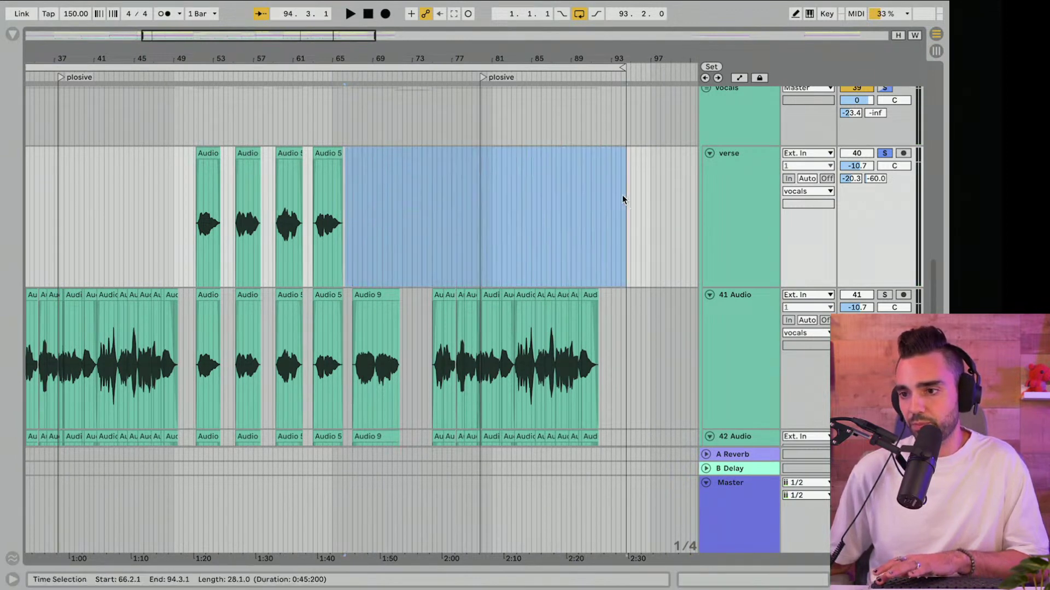
Step: Delete the 41 Audio track's first-verse clips from 8.4.1 to 24.2.1 and its chorus clips from 33.1.1 to 50.2.1
scroll(560, 218, left, 10)
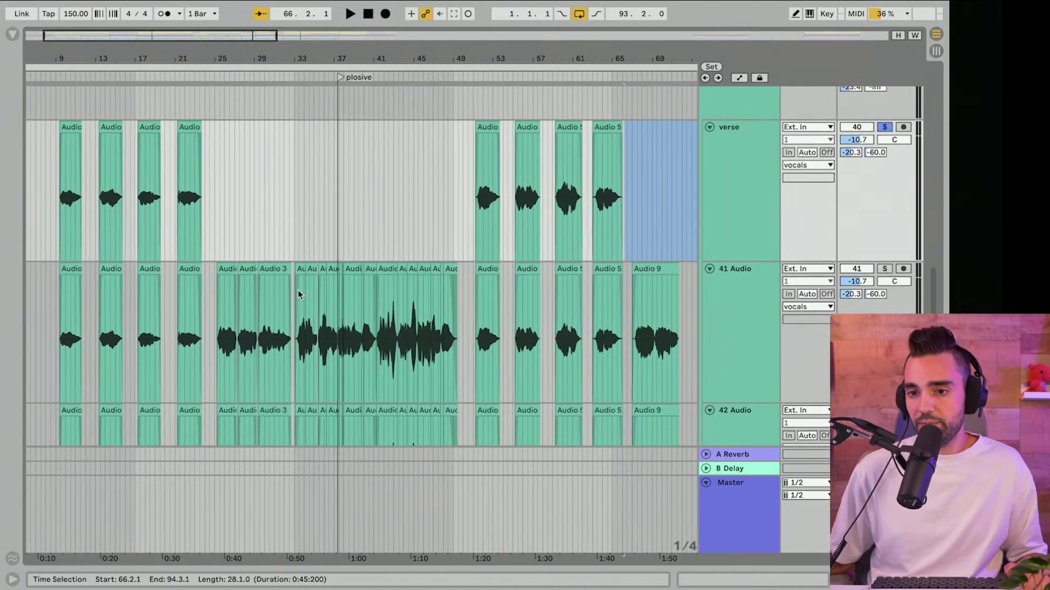
drag(51, 316, 205, 313)
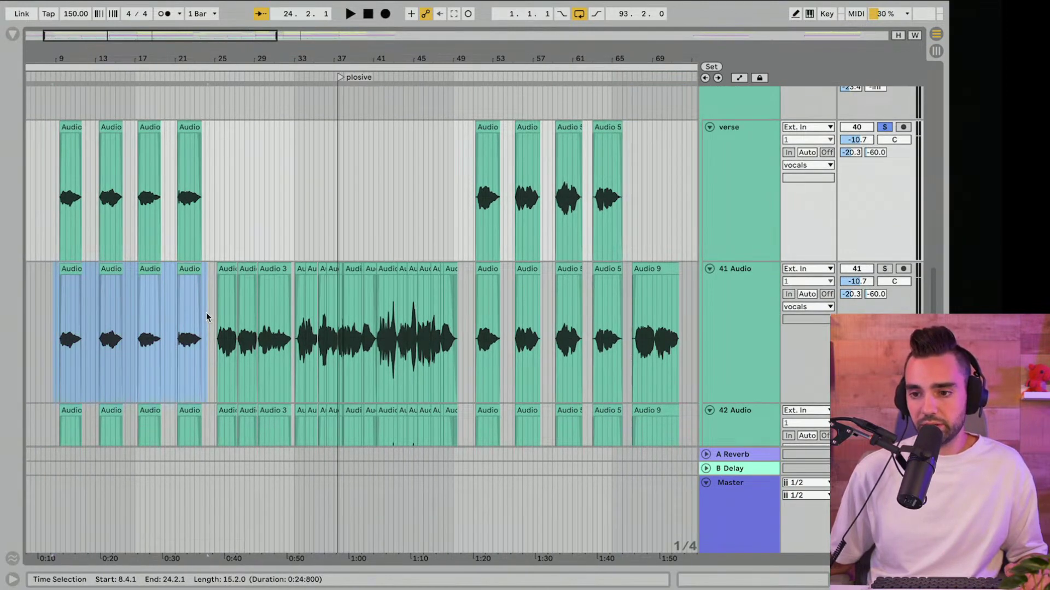
key(Delete)
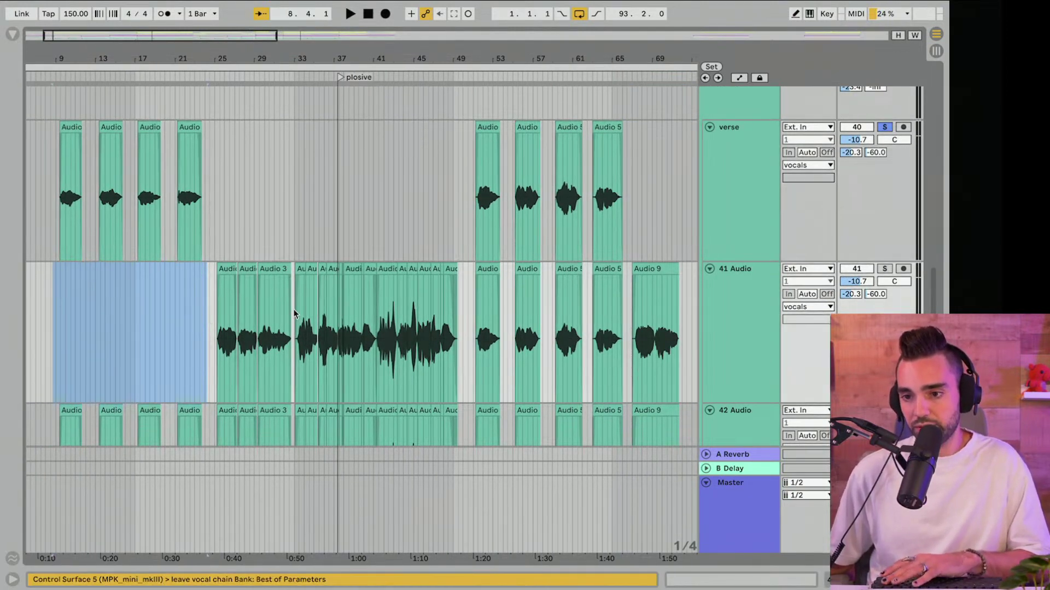
drag(293, 313, 462, 310)
key(Delete)
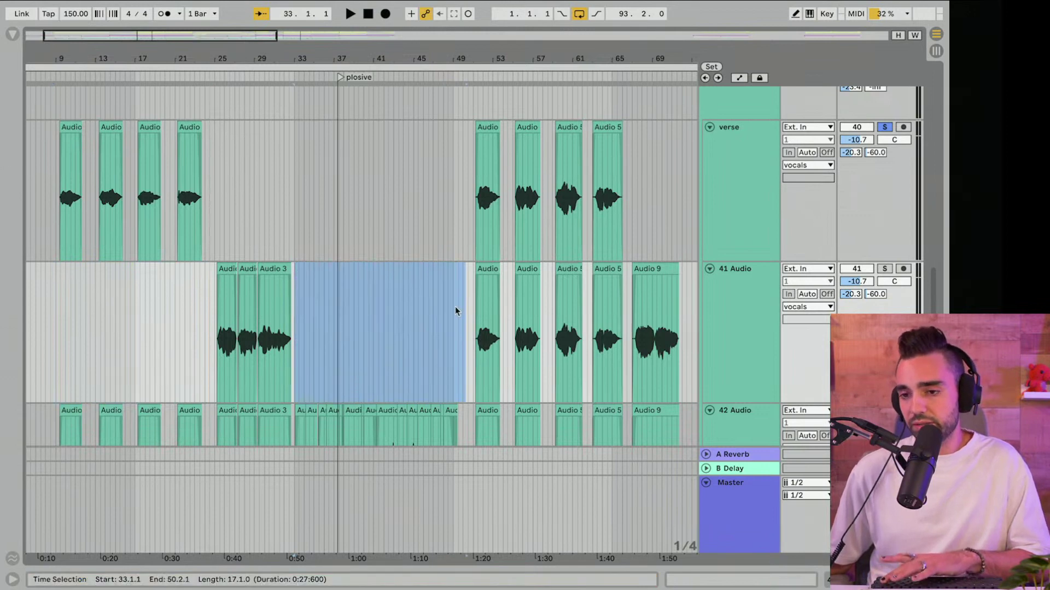
Step: Delete the second-verse clips from 50.1.1 to 66.3.1 on the 41 Audio track
scroll(451, 308, right, 3)
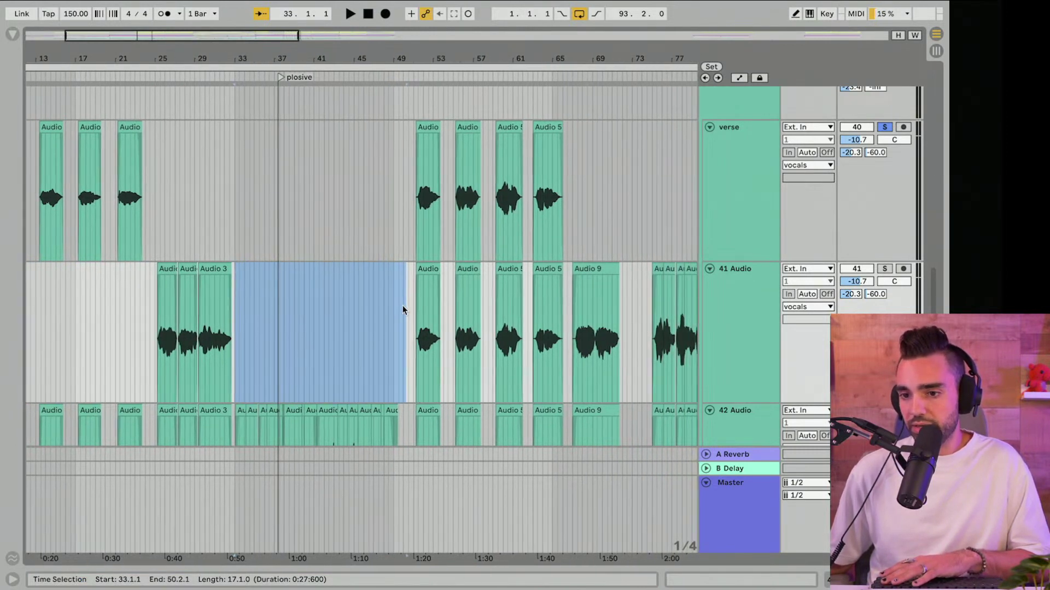
drag(402, 305, 565, 300)
key(Delete)
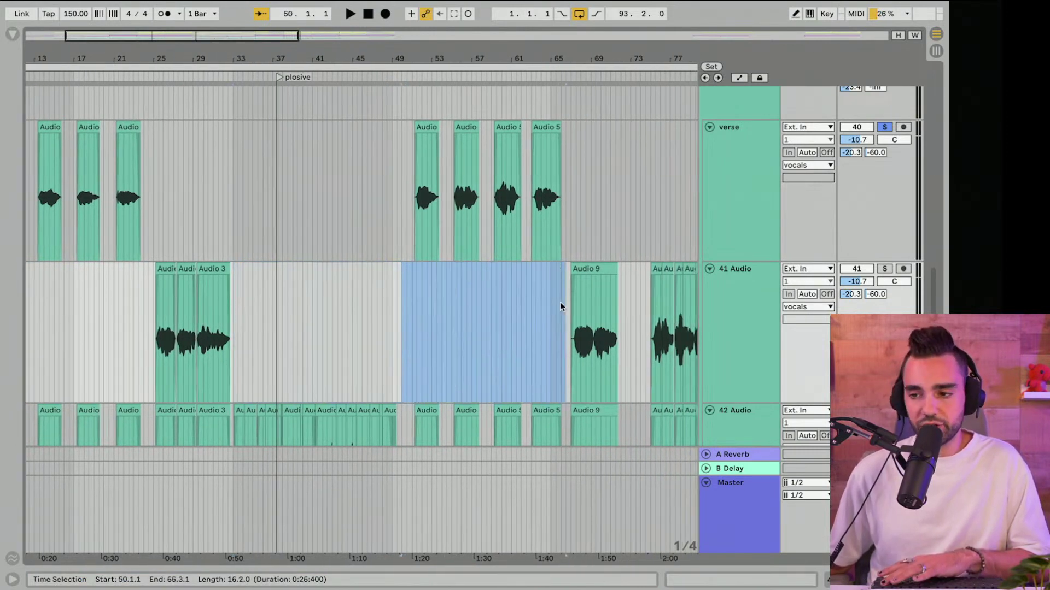
Step: Solo the 41 Audio track, audition it from bar 67, and delete its last chorus clips from 74.2.1 to 96.1.1
scroll(561, 307, right, 4)
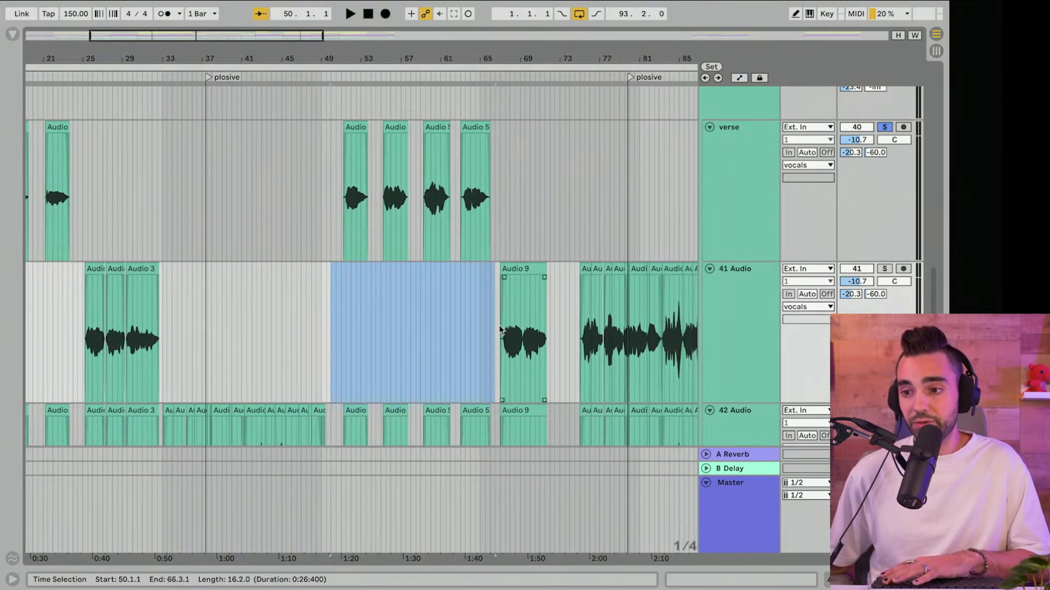
click(499, 329)
key(space)
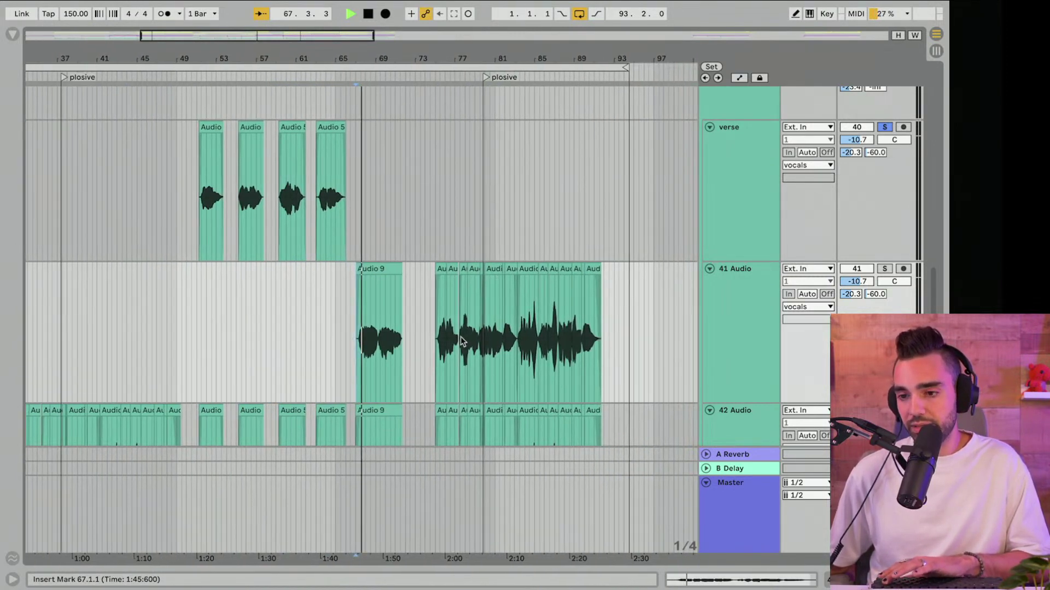
key(space)
click(884, 269)
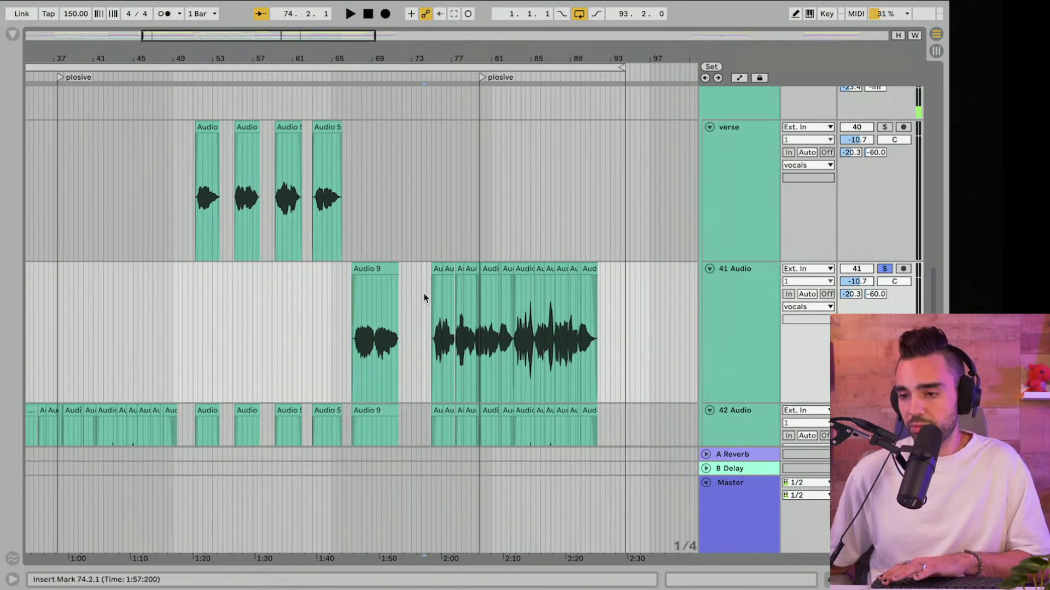
drag(425, 295, 642, 293)
key(Delete)
Step: Move the 43 Audio track with the single Audio 9 clip up, directly below the 41 Audio track
scroll(513, 301, down, 1)
scroll(513, 301, down, 2)
scroll(512, 301, left, 10)
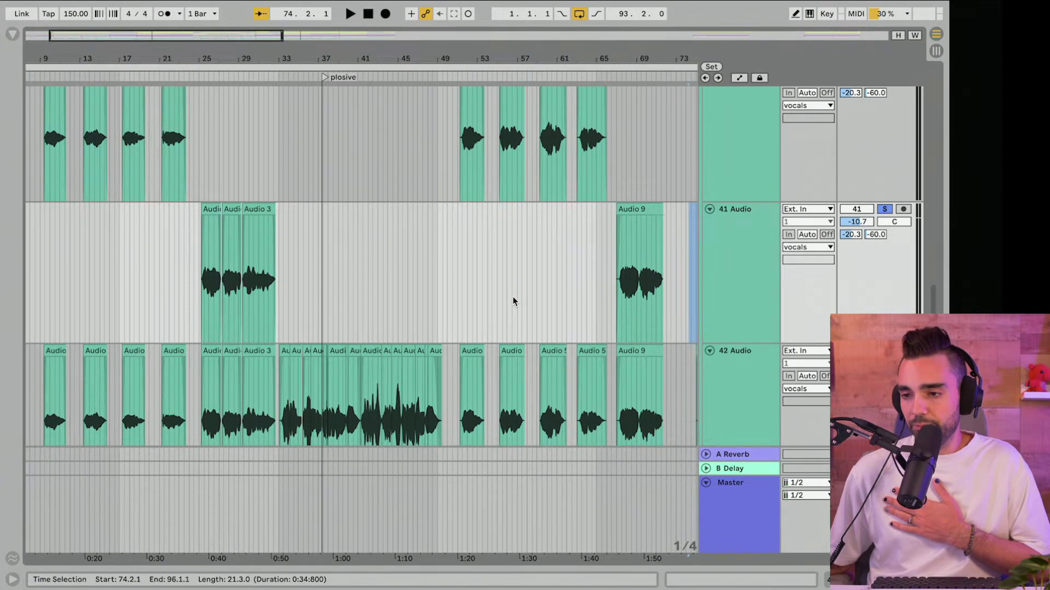
scroll(513, 296, right, 3)
scroll(513, 297, down, 8)
scroll(513, 296, up, 3)
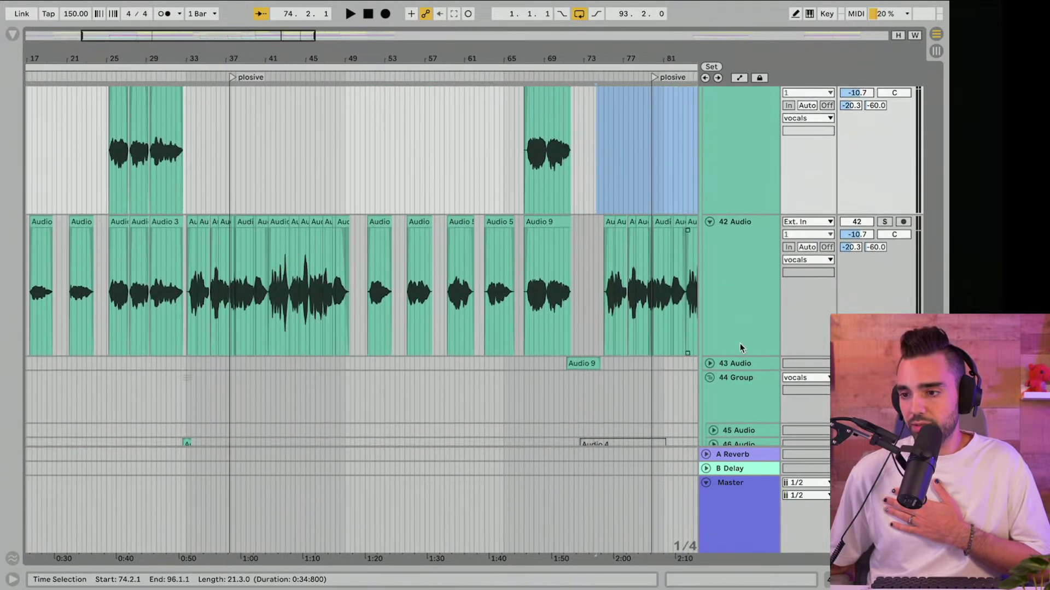
drag(737, 362, 734, 223)
scroll(602, 209, up, 2)
Step: Unfold the 42 Audio track to examine its Audio 9 clip and take lanes around bar 71, and fold it again
click(734, 240)
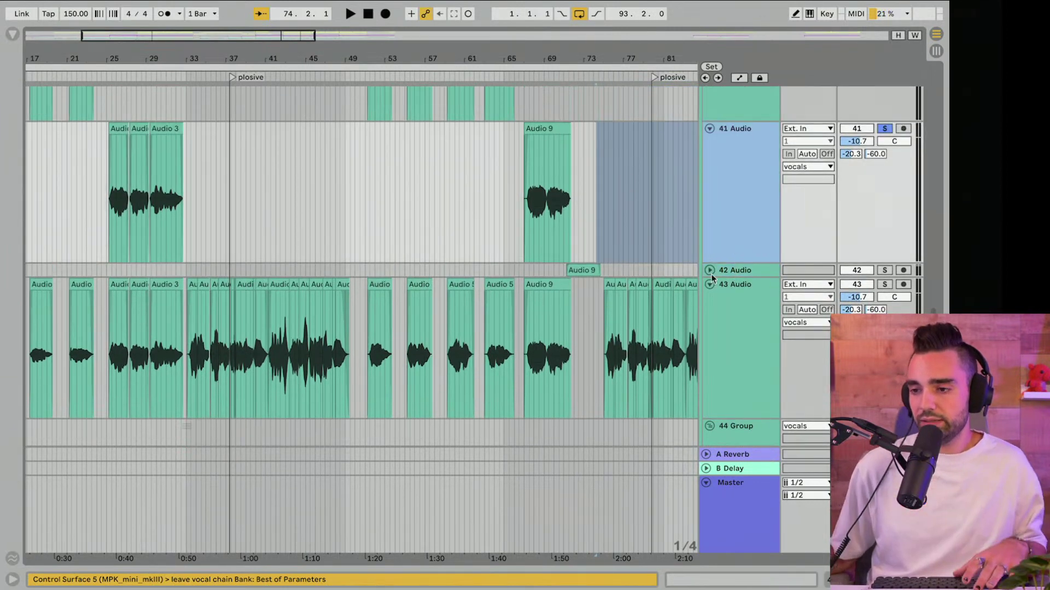
click(715, 271)
drag(583, 66, 583, 110)
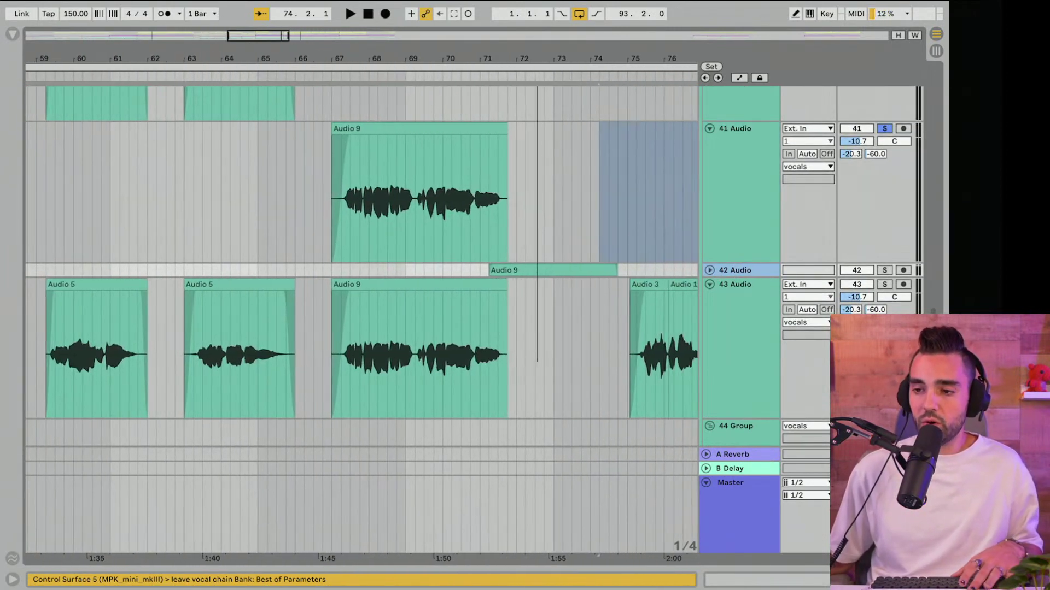
click(706, 271)
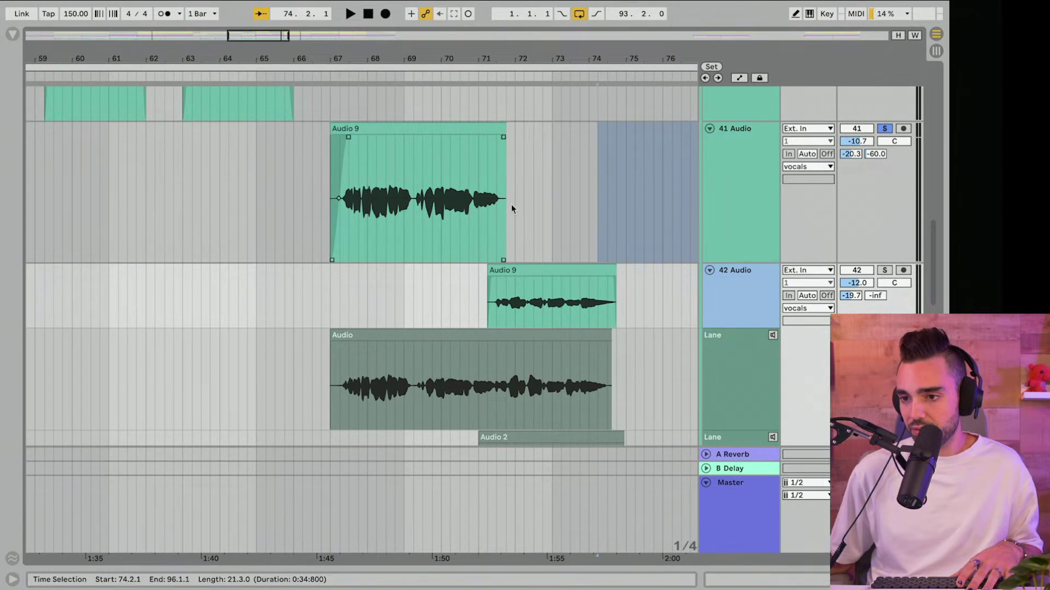
click(710, 270)
Step: Group the 41 Audio and 42 Audio tracks and name the group "prechorus"
click(743, 202)
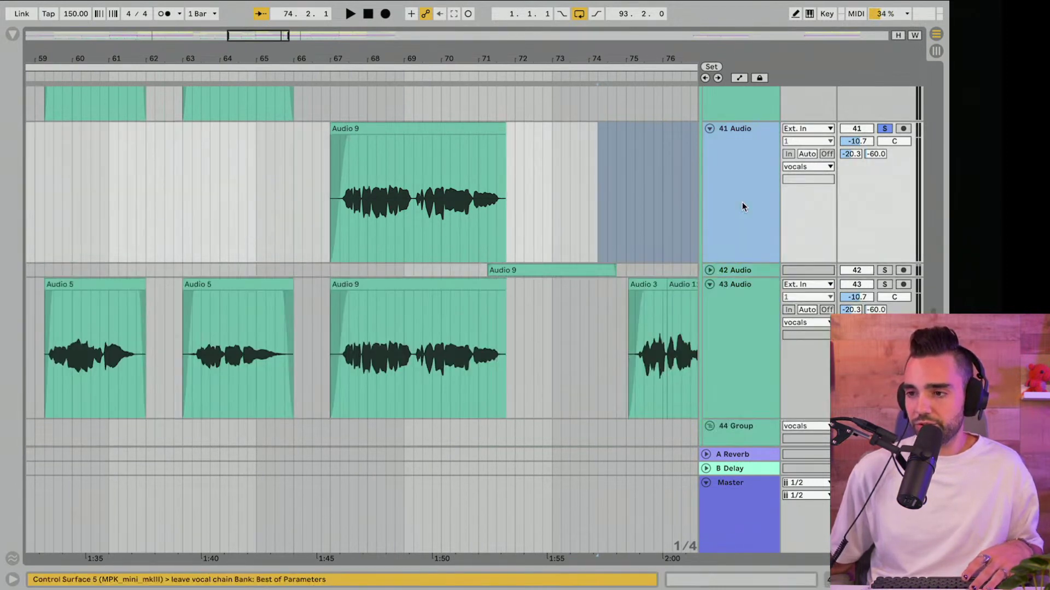
shift+click(740, 269)
right_click(741, 269)
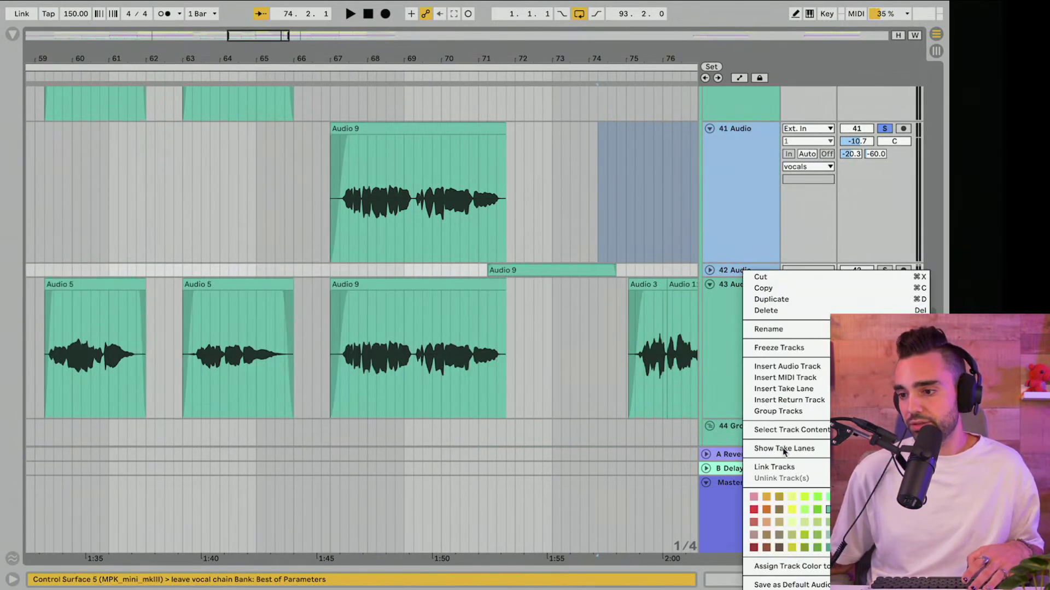
click(780, 414)
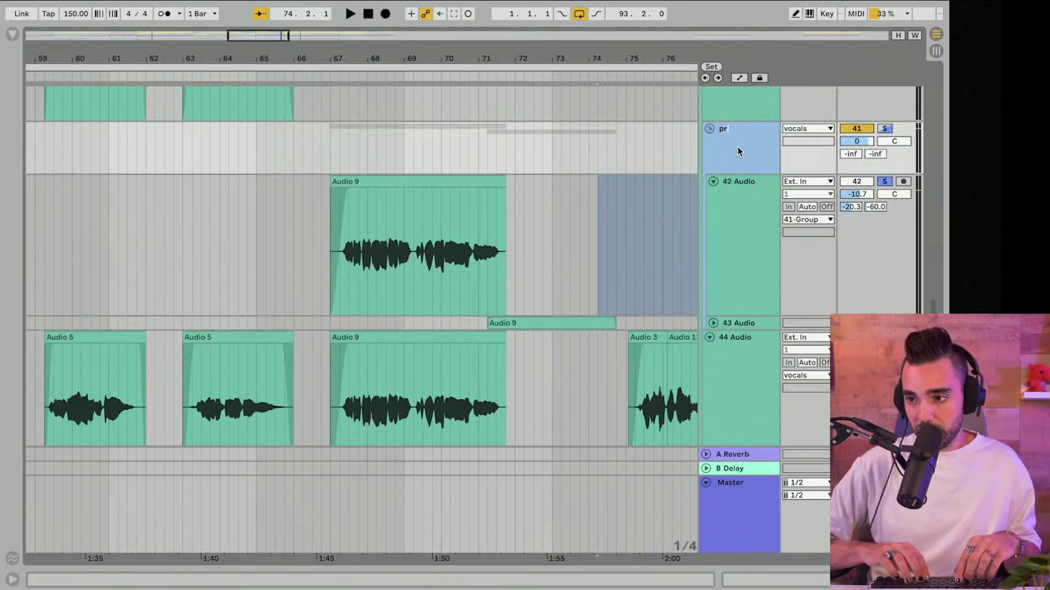
text(prechorus)
key(Return)
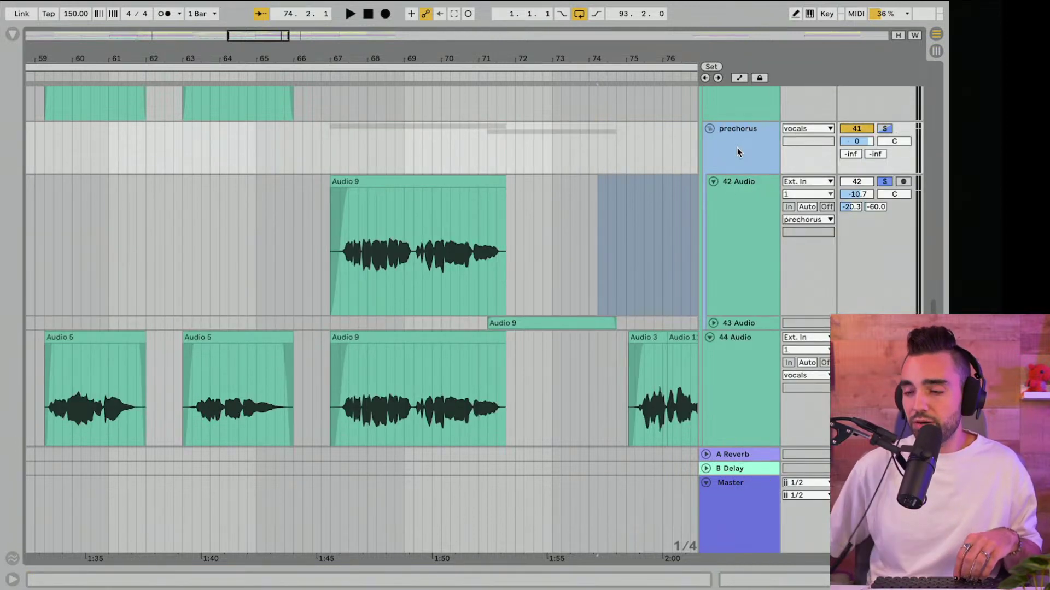
Step: Rename both the 42 Audio and 43 Audio tracks as "prechorus" and fold the first of them
click(730, 202)
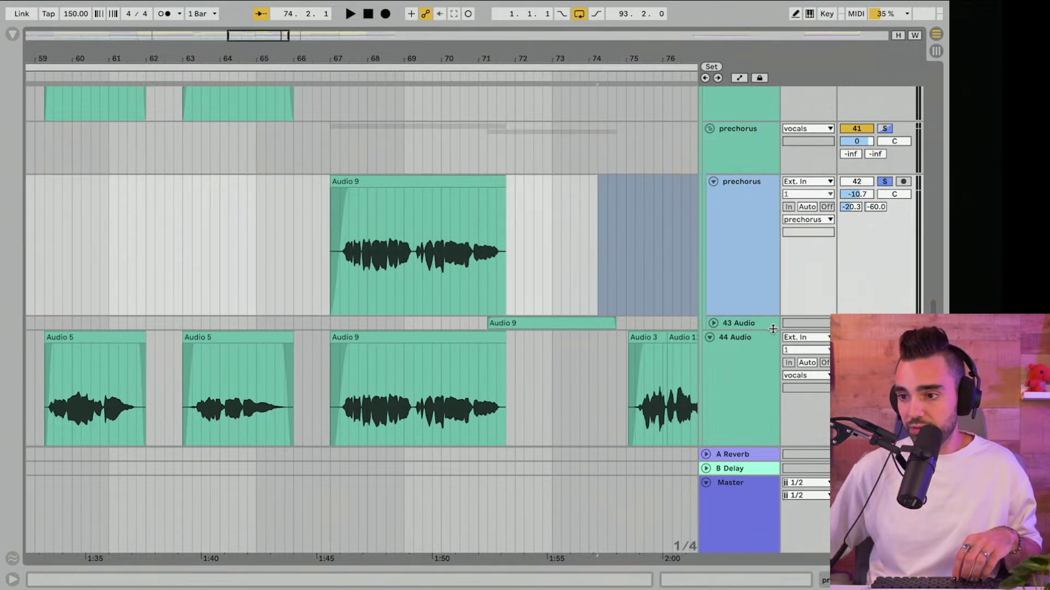
click(747, 326)
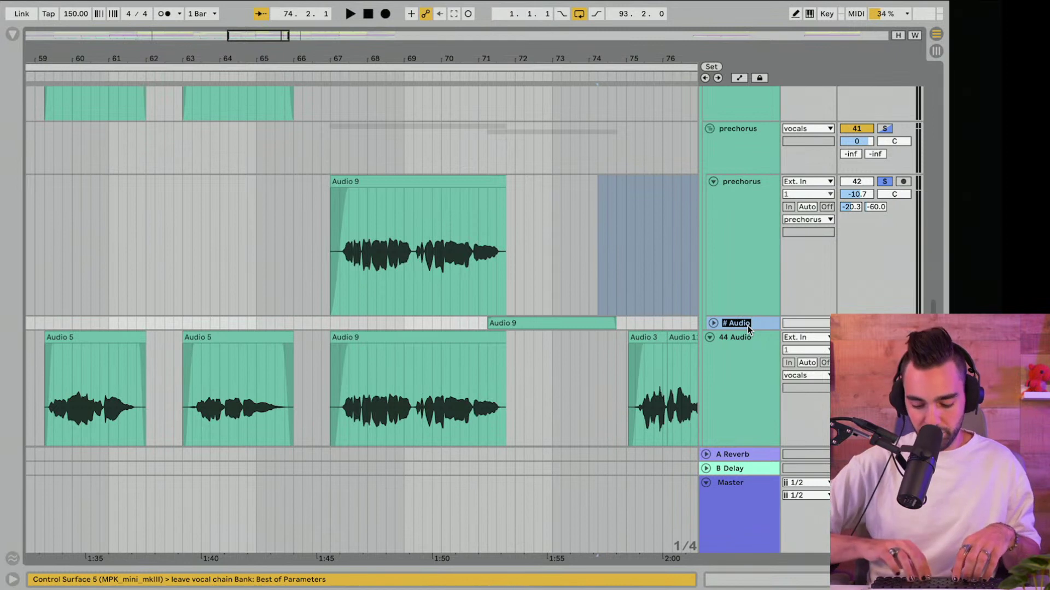
text(prechord)
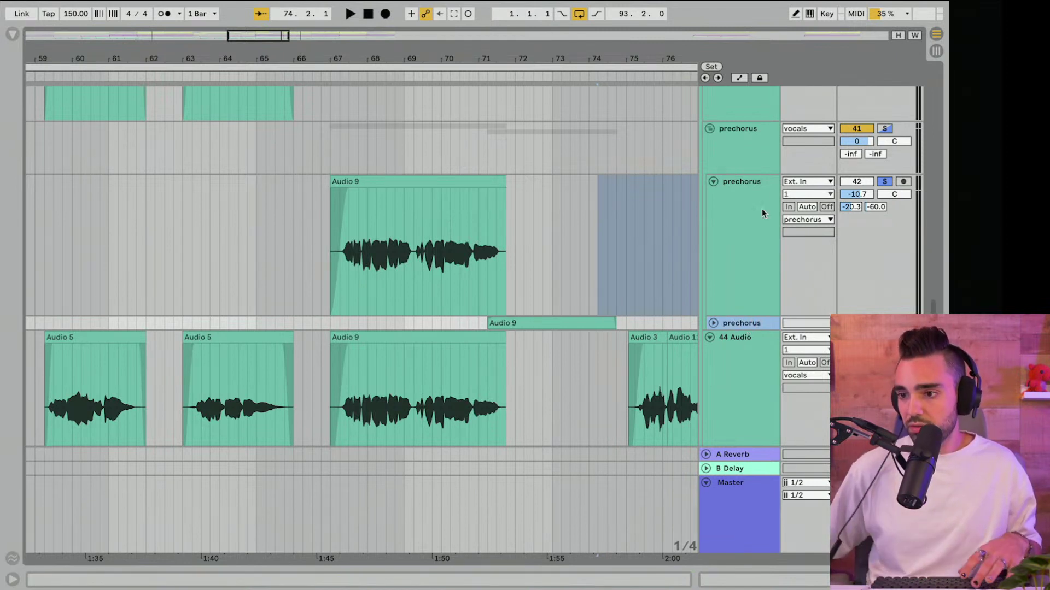
click(713, 181)
Step: Delete all clips before the first chorus on the 44 Audio track, from 8.2.1 to 33.1.1
drag(619, 80, 612, 60)
scroll(90, 270, up, 4)
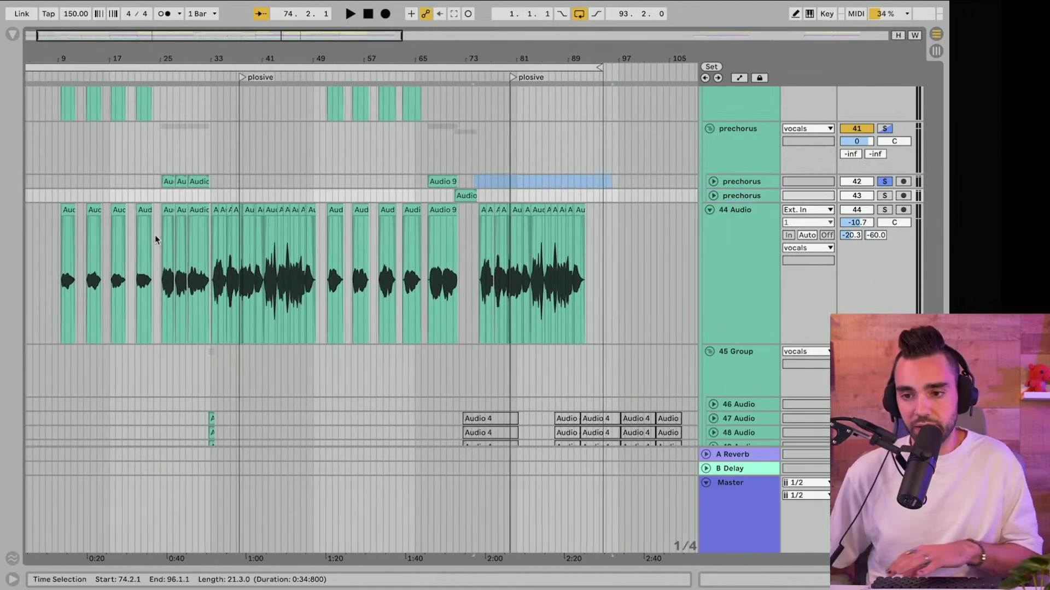
drag(62, 274, 230, 283)
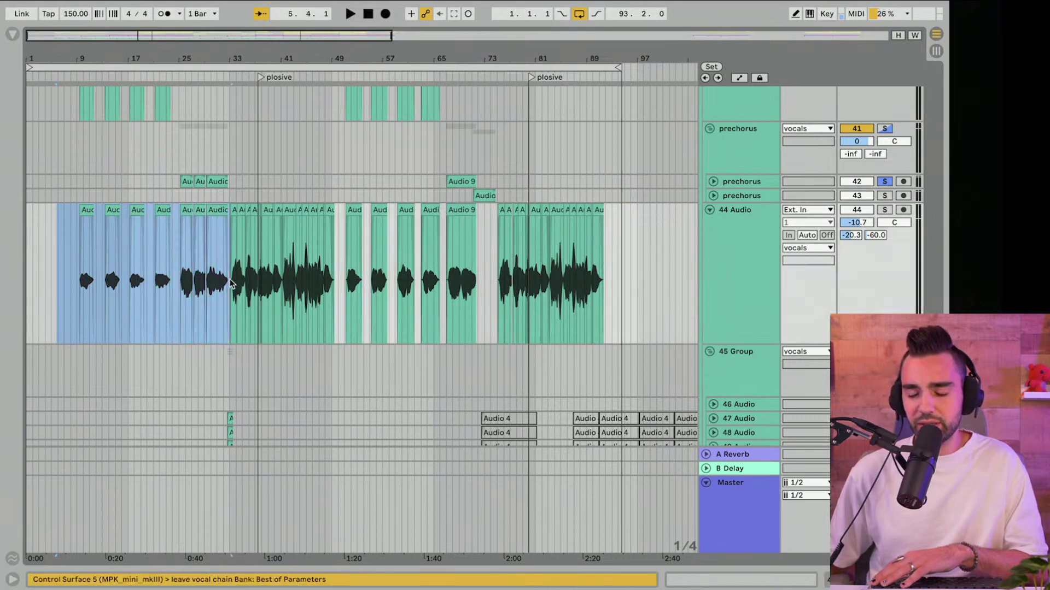
drag(226, 58, 242, 227)
click(241, 227)
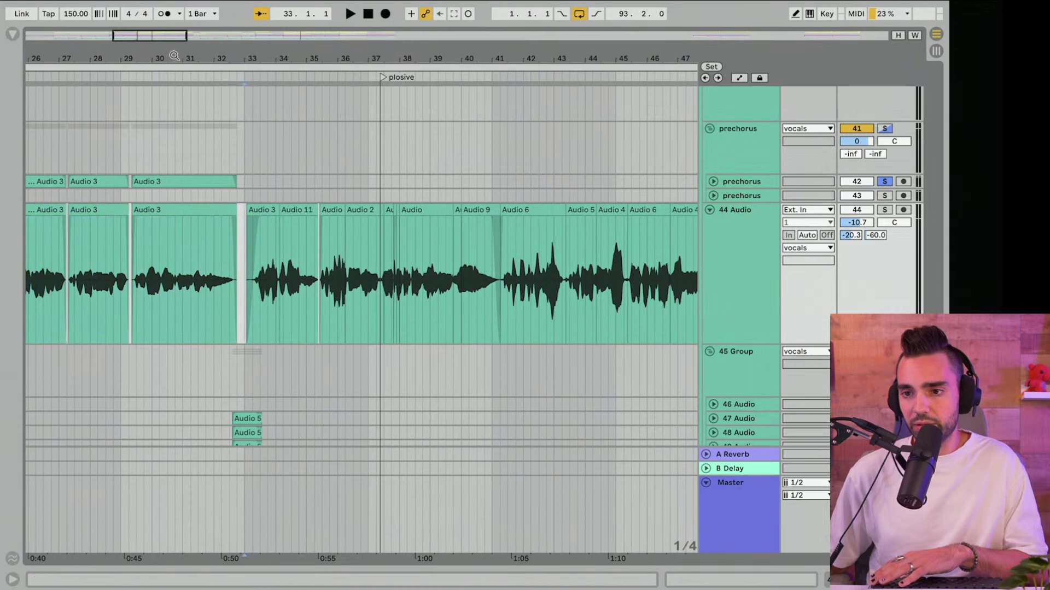
key(minus)
key(minus)
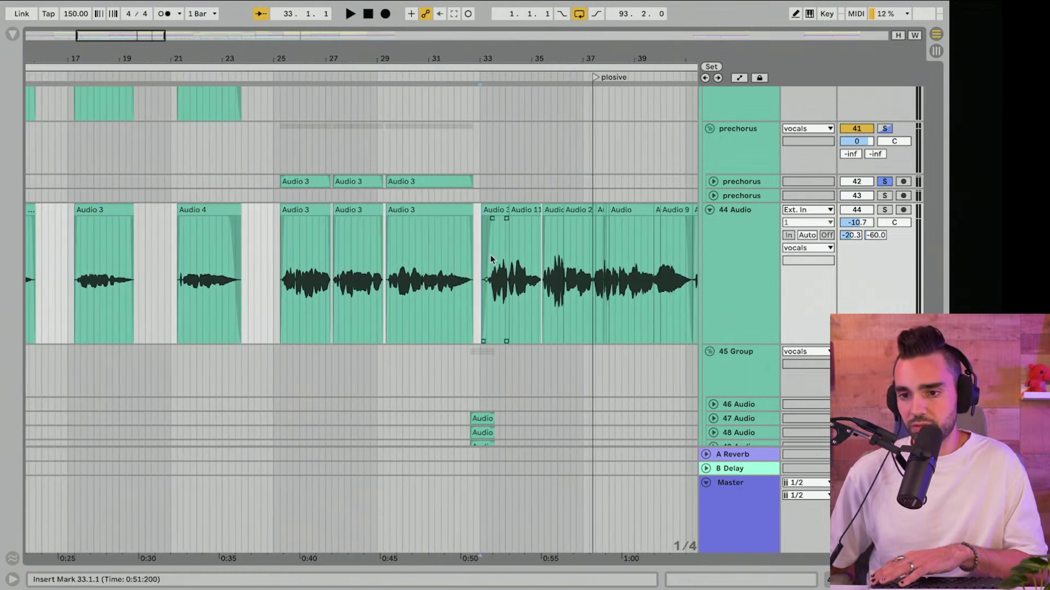
drag(476, 258, 156, 268)
scroll(381, 296, left, 5)
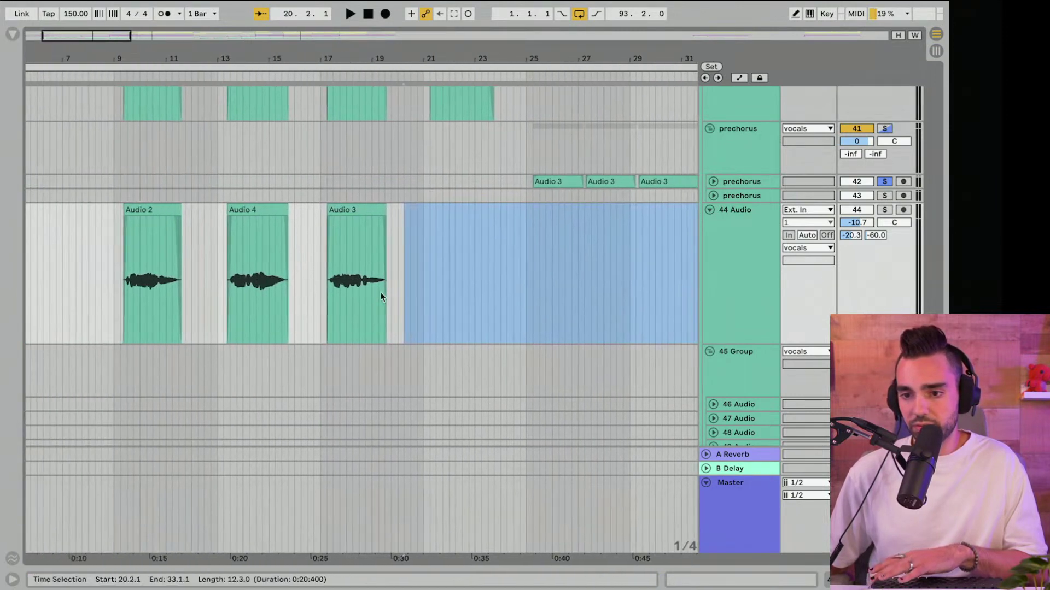
drag(381, 296, 122, 305)
key(Delete)
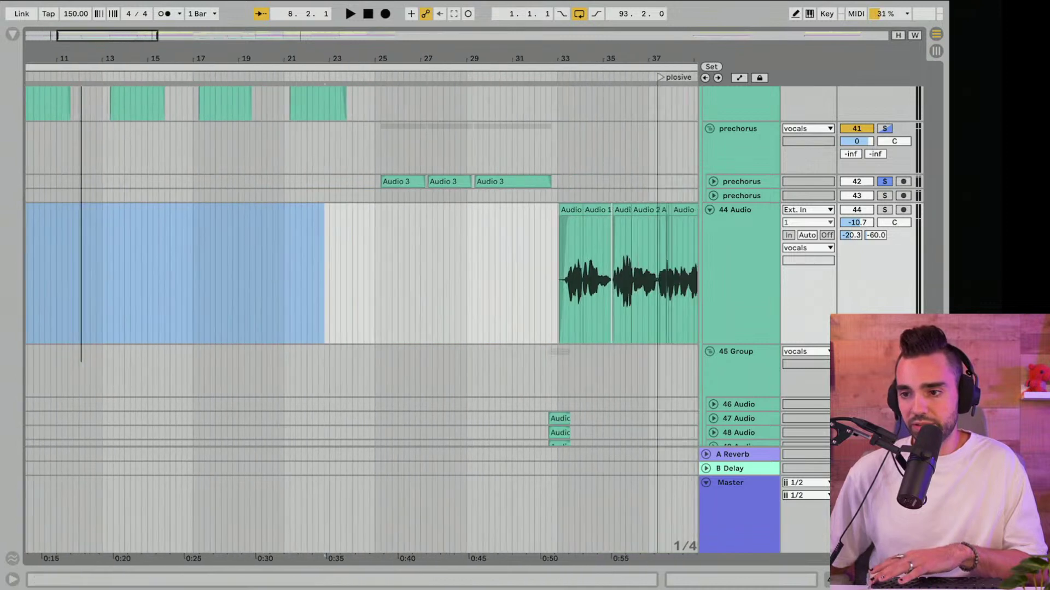
Step: Delete the clips between the two choruses on the 44 Audio track, from 50.2.1 to 73.2.1
key(minus)
key(minus)
key(minus)
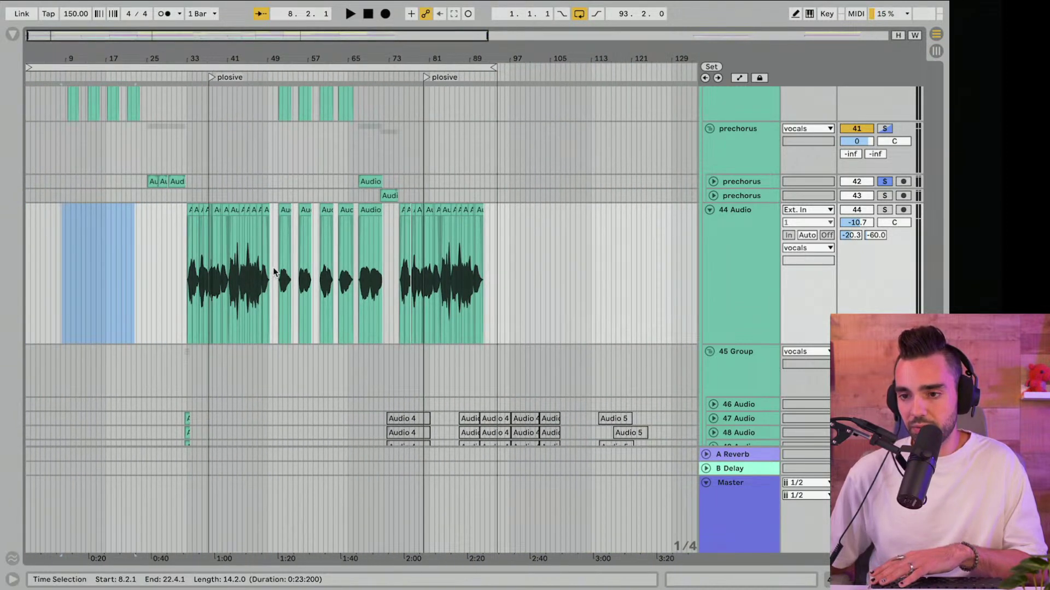
drag(274, 271, 391, 280)
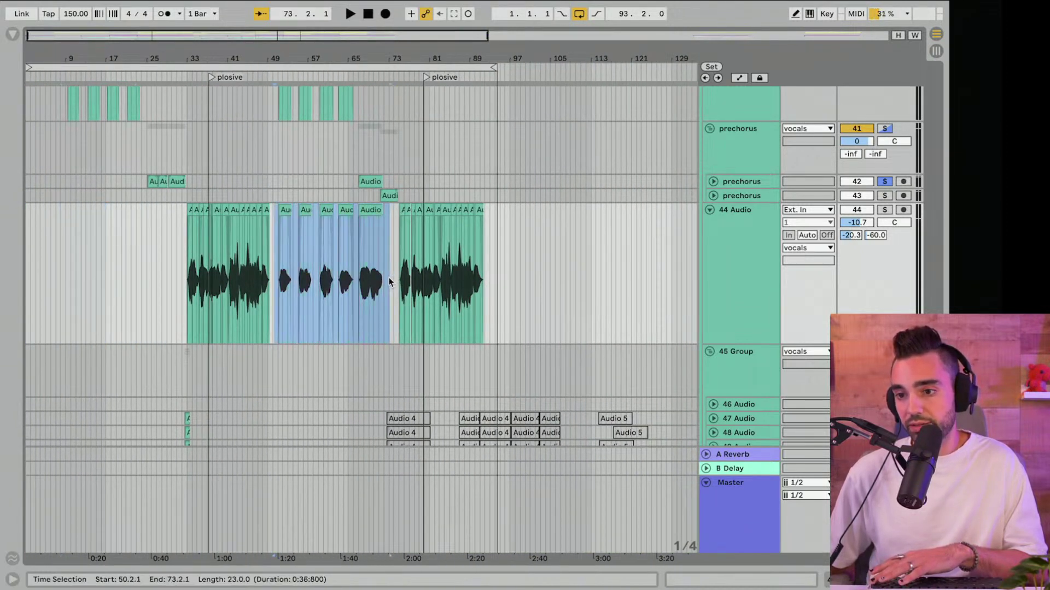
key(Delete)
Step: Turn off solo on the first prechorus track and rename the 44 Audio track as "chorus"
click(732, 256)
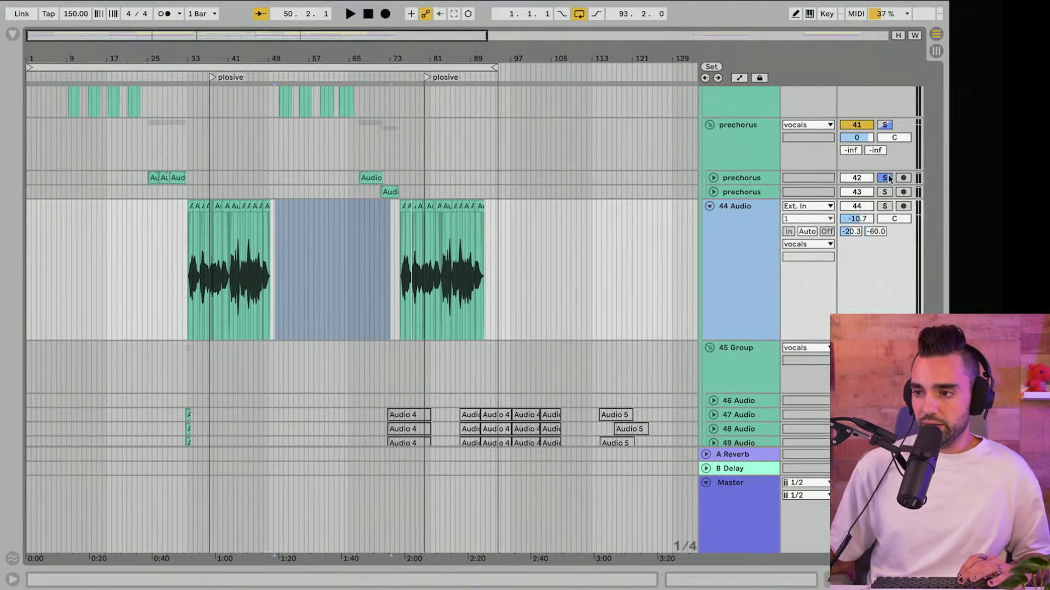
click(885, 178)
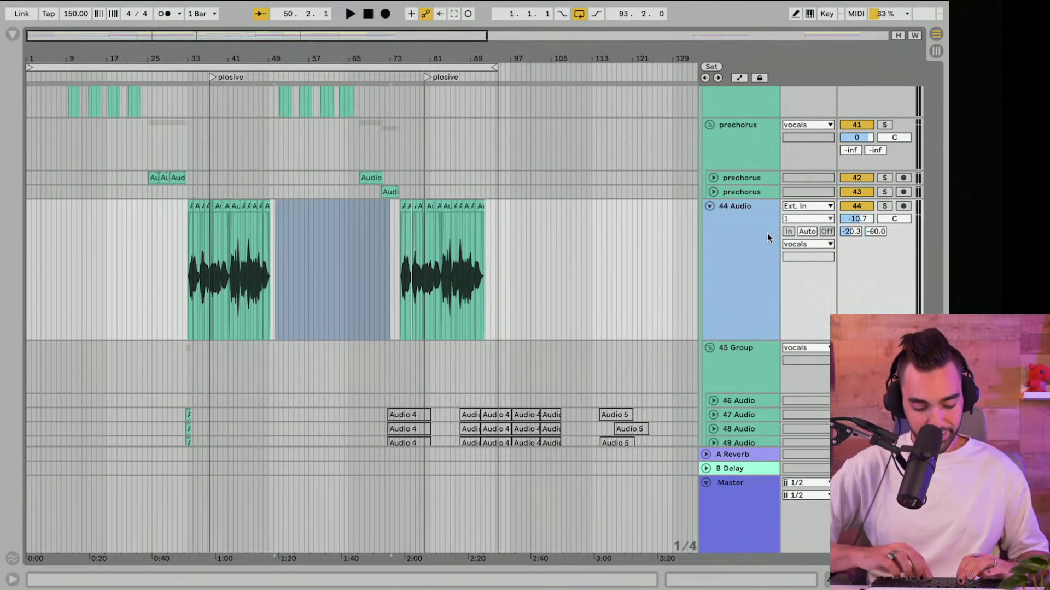
key(ctrl+r)
text(chorus)
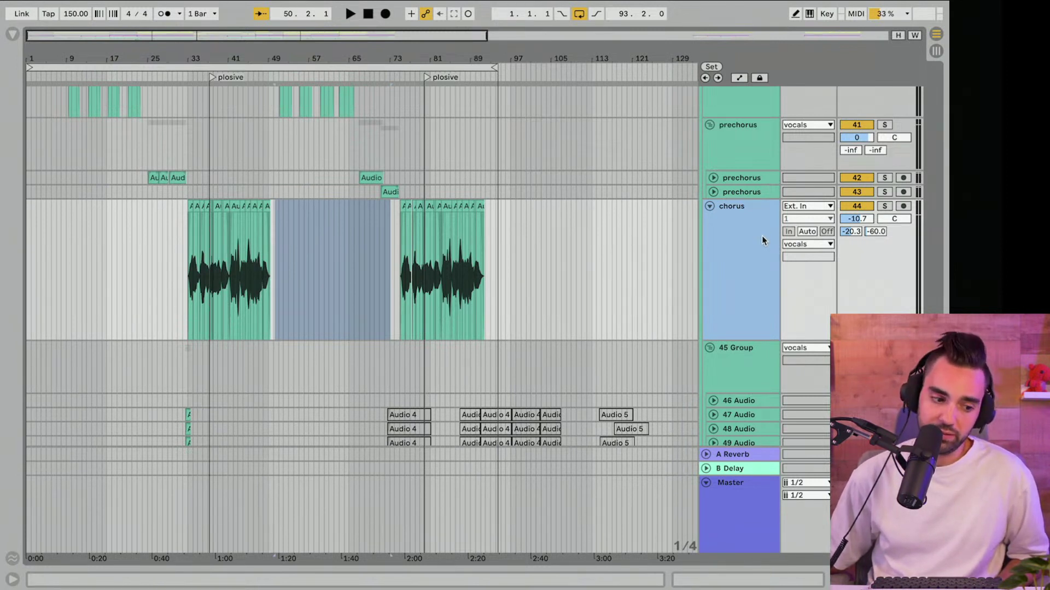
Step: Colour the chorus track and all of its clips light orange
scroll(755, 239, up, 1)
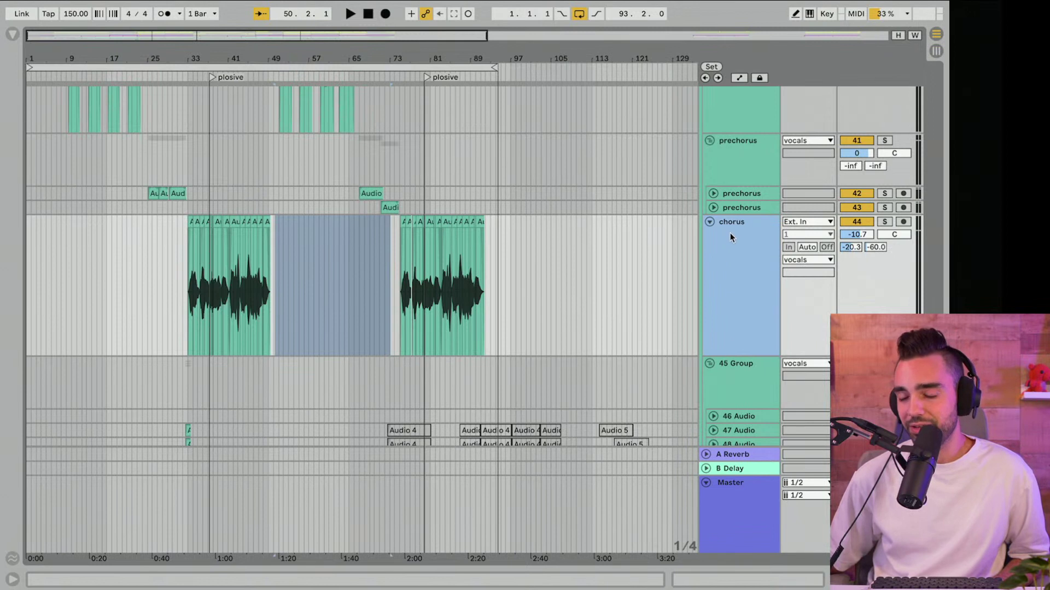
right_click(742, 256)
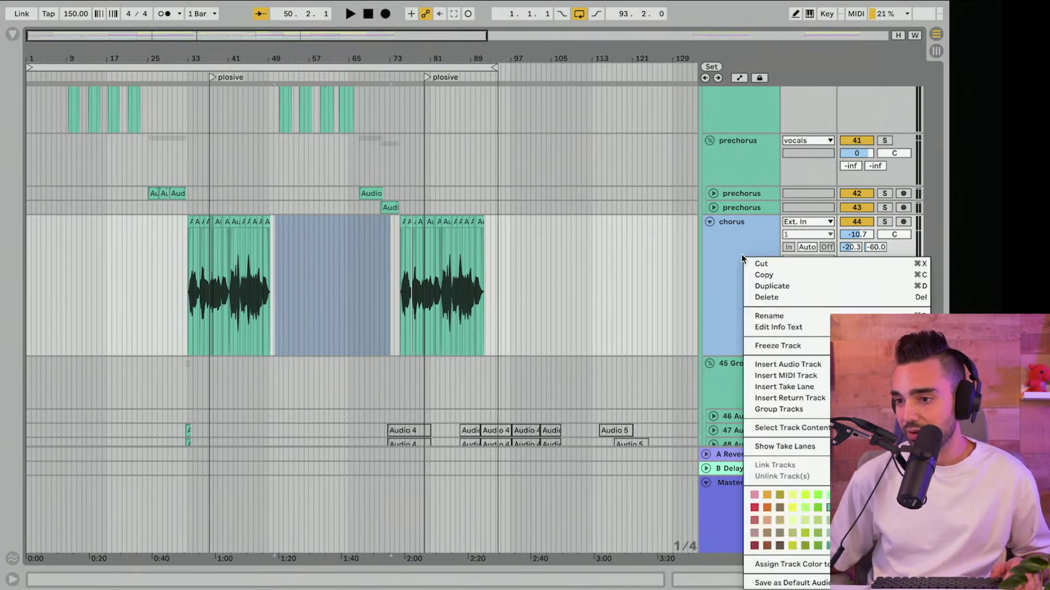
click(768, 521)
drag(543, 244, 117, 242)
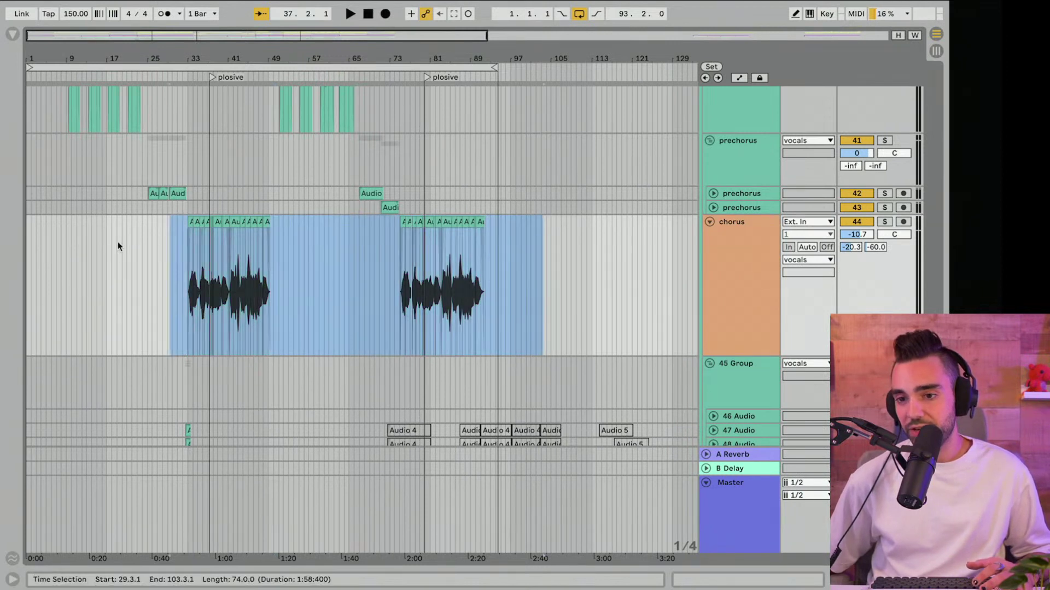
right_click(248, 224)
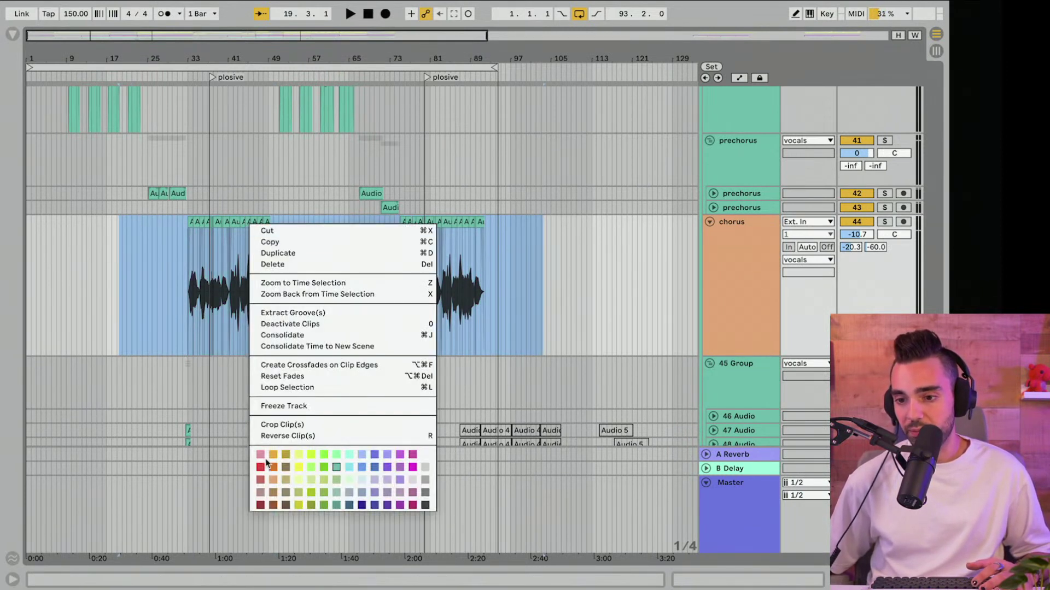
click(273, 480)
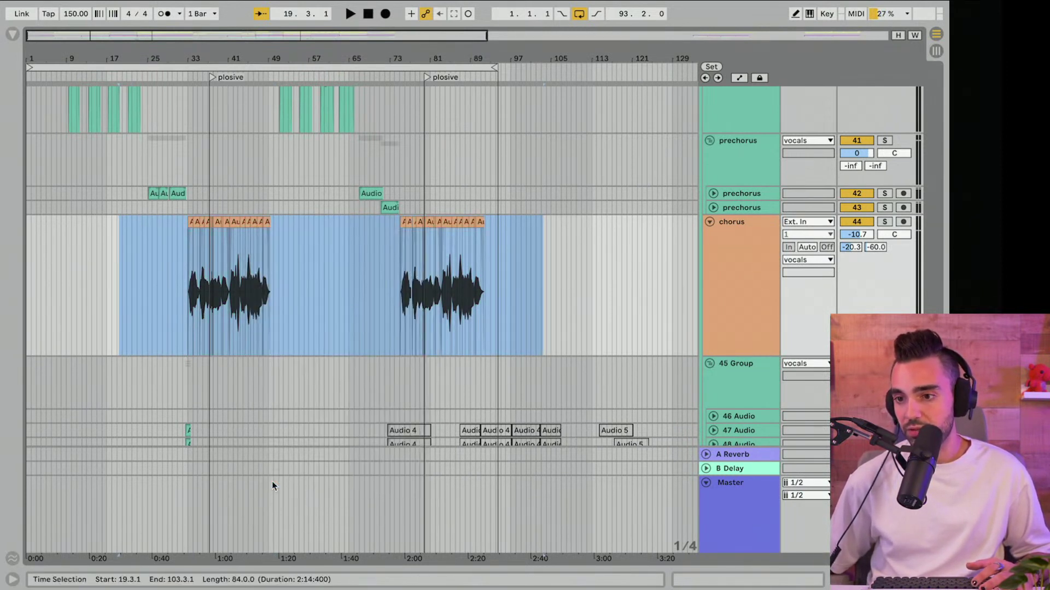
click(670, 237)
drag(457, 209, 122, 196)
right_click(130, 196)
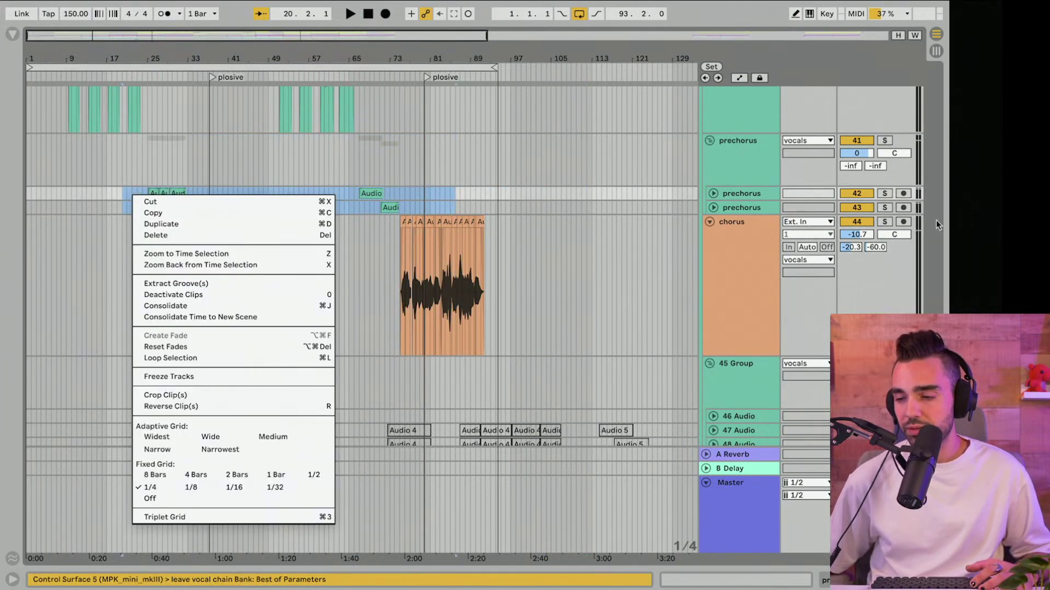
right_click(752, 195)
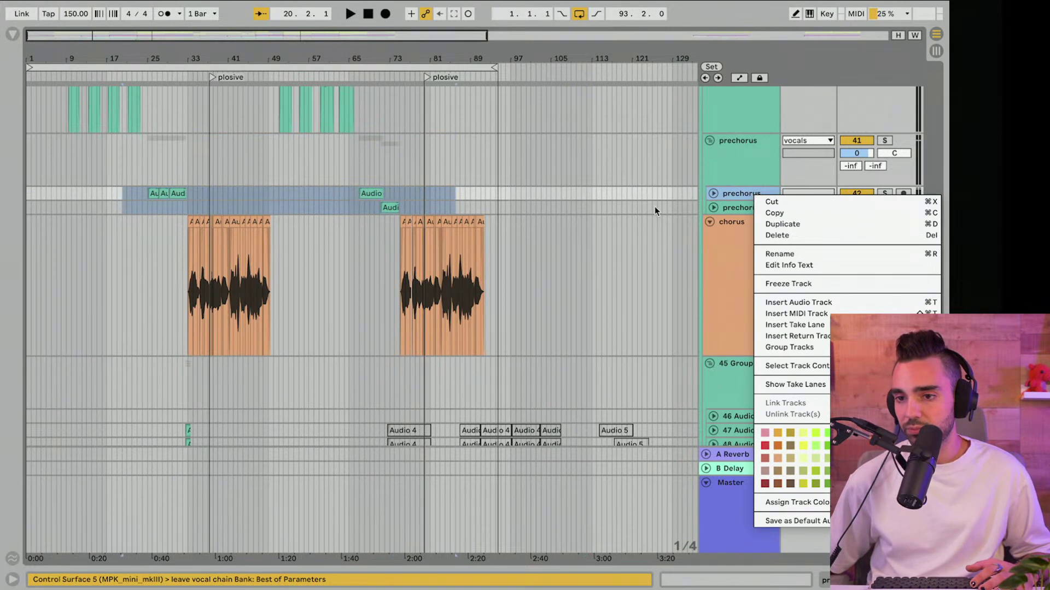
click(629, 154)
Step: Colour the verse track light mint green
scroll(629, 156, up, 5)
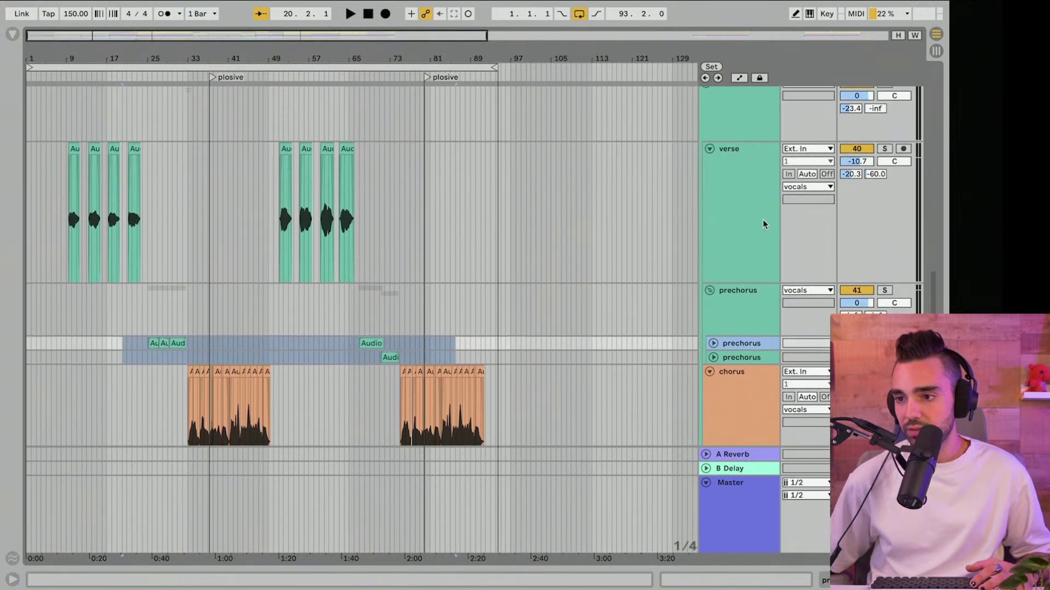
click(747, 328)
click(743, 237)
right_click(735, 235)
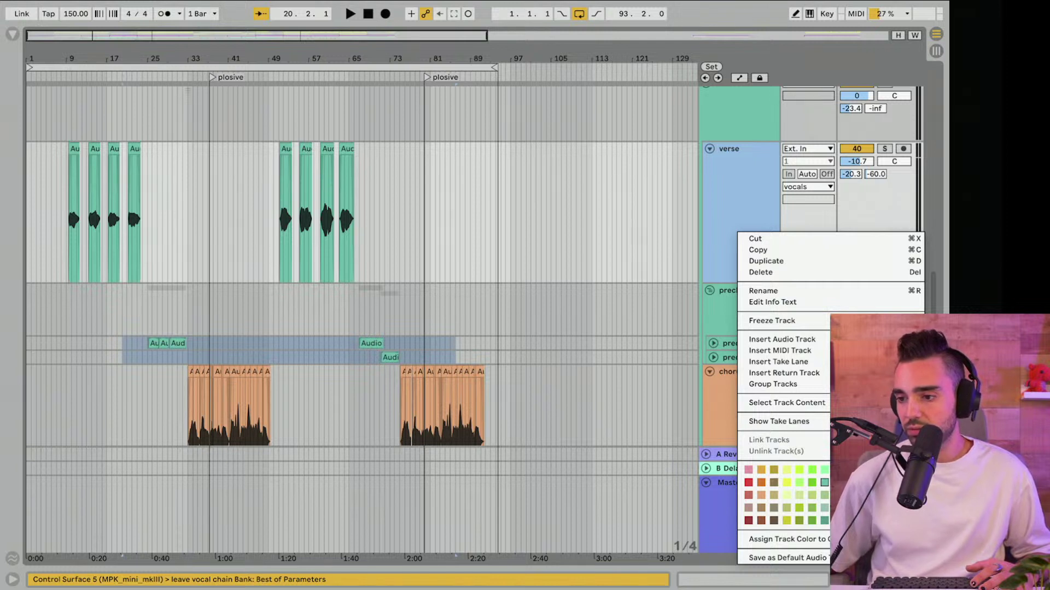
click(511, 248)
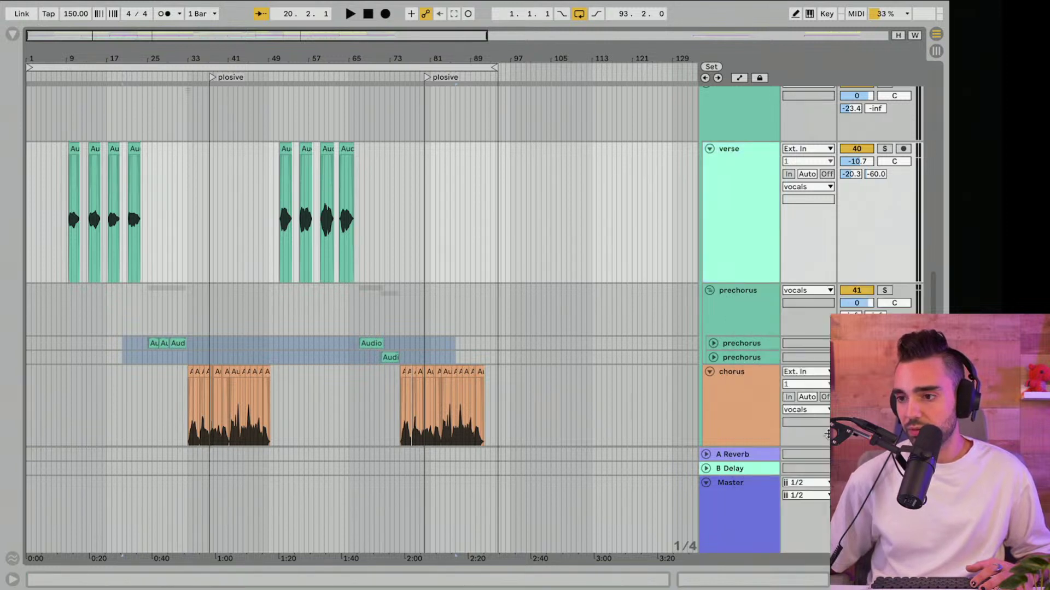
click(511, 247)
Step: Select all verse clips from 4.2.1 to 101.1.1 and give them the same mint green as their track
drag(514, 207, 44, 200)
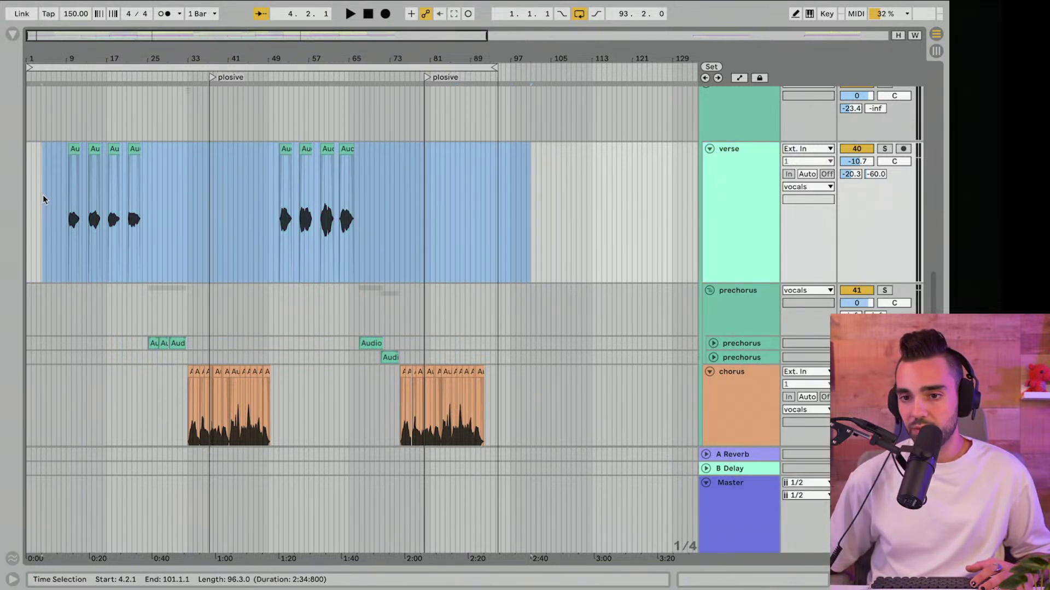
right_click(60, 196)
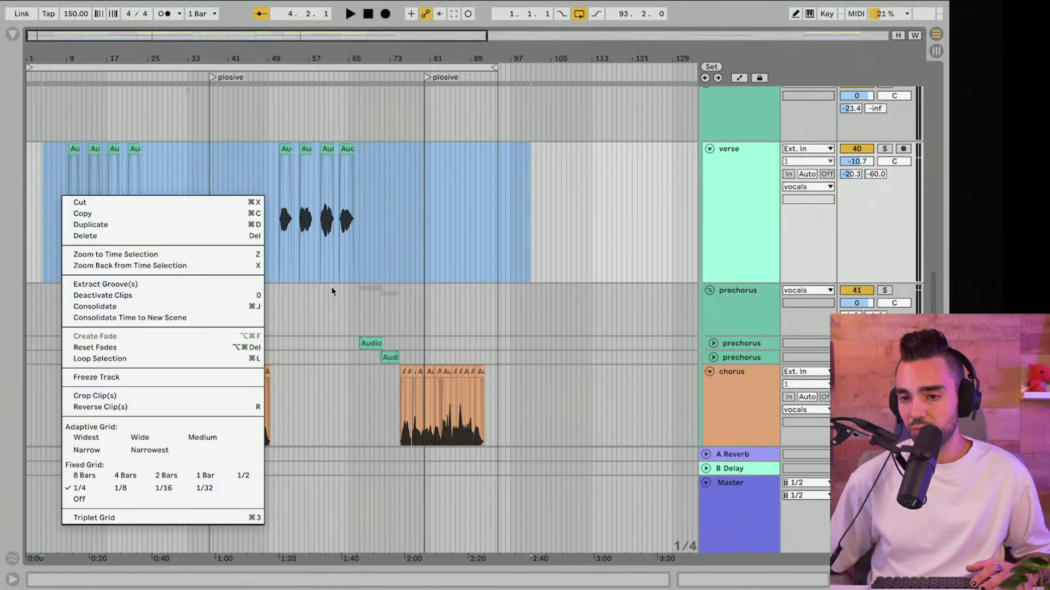
click(337, 153)
right_click(345, 150)
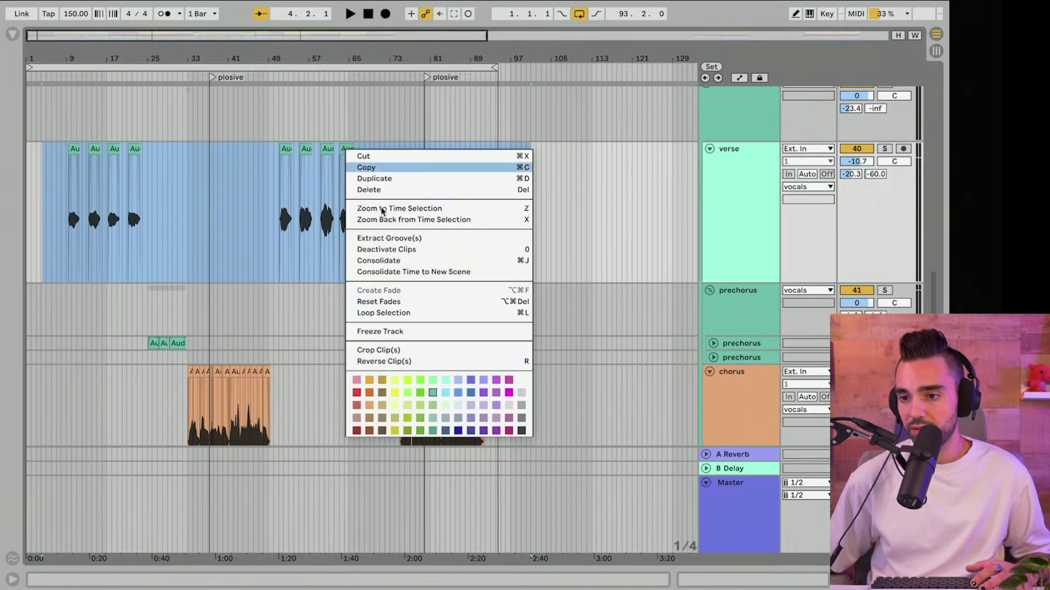
click(444, 382)
click(503, 207)
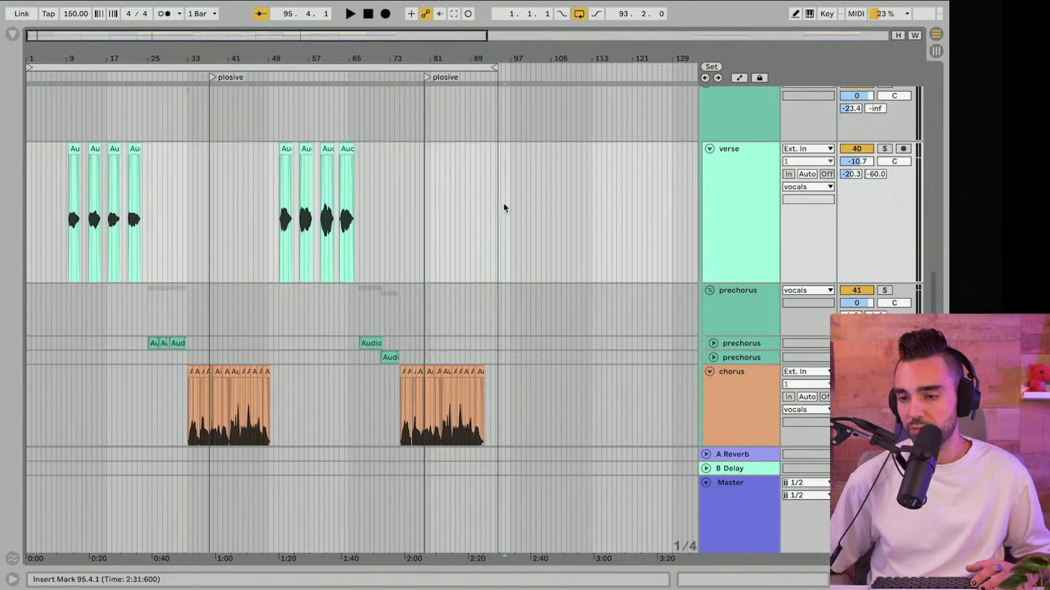
Step: Fold the prechorus group, keep the verse track unfolded and show the verse track's device chain
click(709, 149)
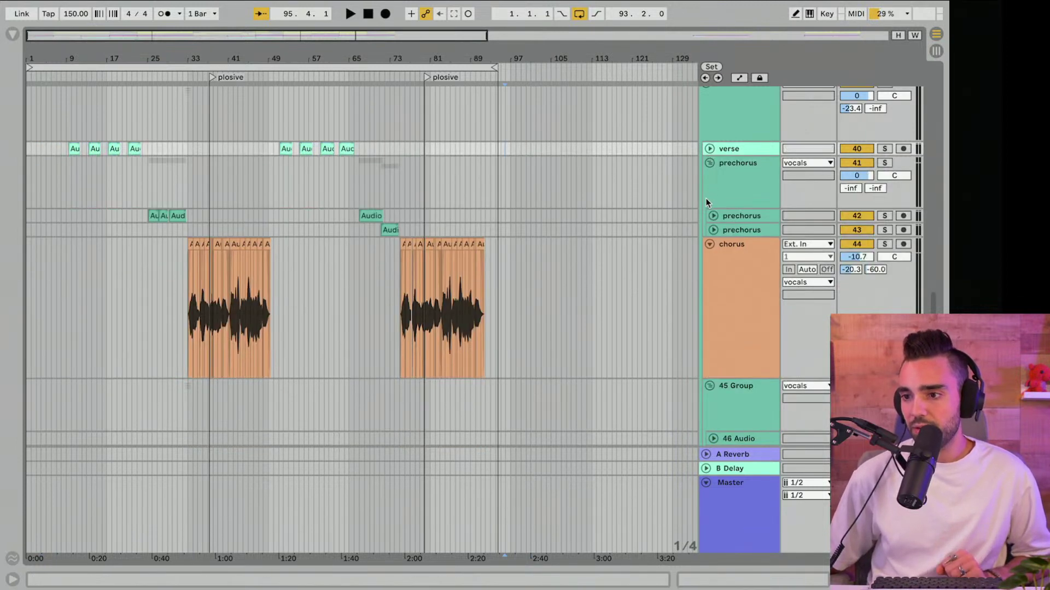
click(709, 163)
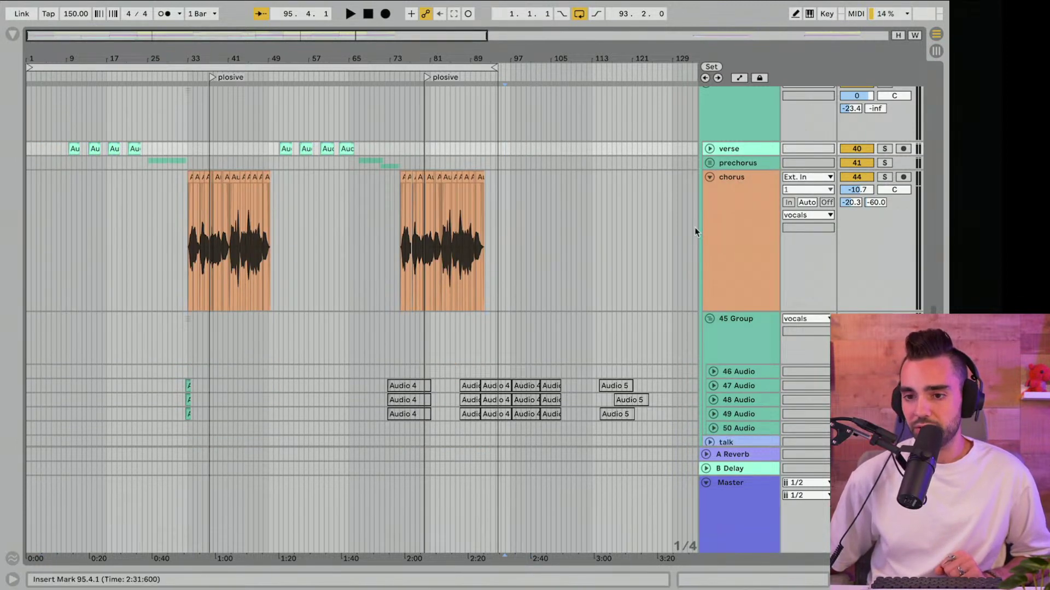
click(710, 148)
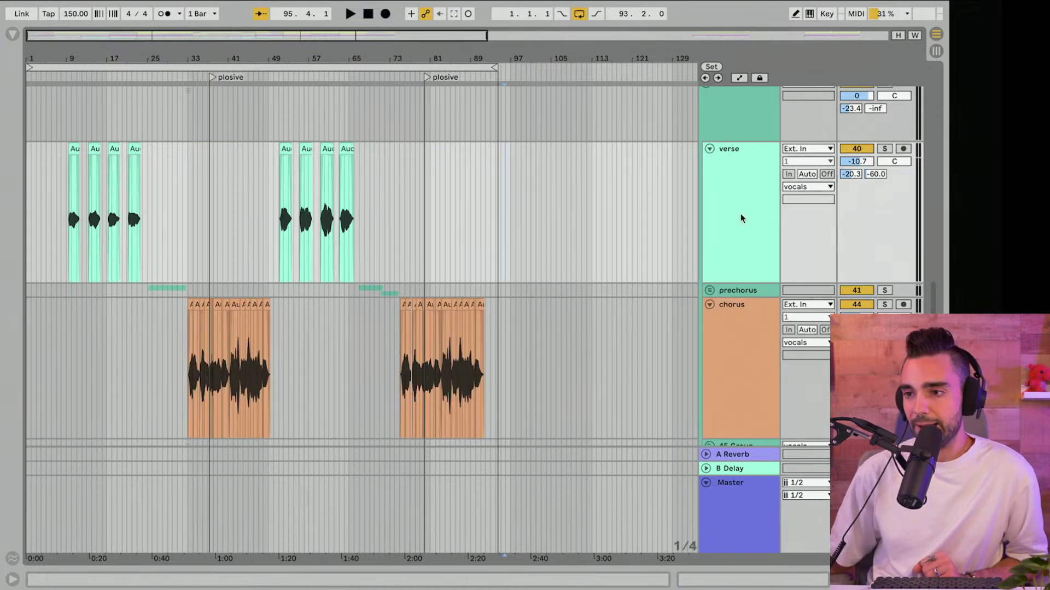
double_click(739, 219)
Step: Turn the vocals group's A-Reverb send down to -inf and set the verse track's A-Reverb send to -15.6 dB
drag(857, 113, 856, 128)
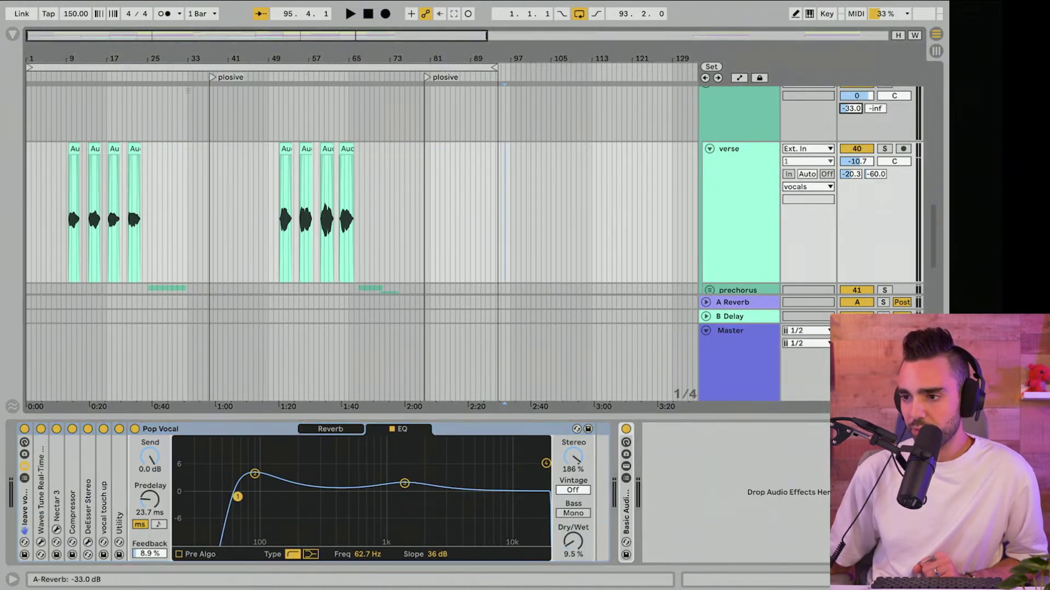
scroll(851, 166, up, 2)
click(733, 99)
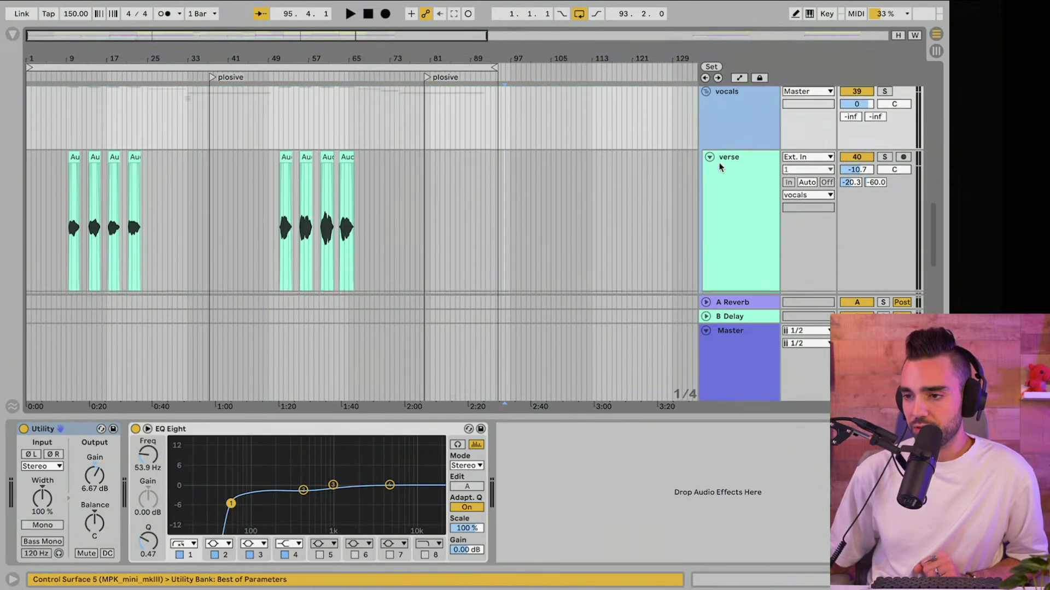
scroll(851, 167, down, 1)
drag(851, 165, 851, 159)
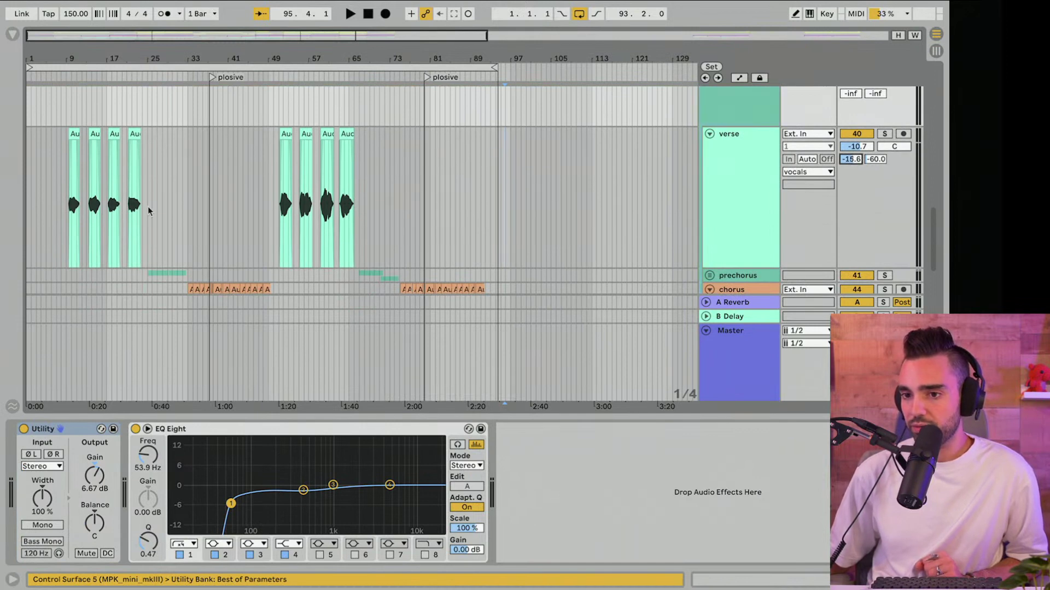
Step: Play the song from just before bar 9 to audition the first verse vocals with the current reverb send
click(60, 207)
drag(61, 58, 62, 109)
key(space)
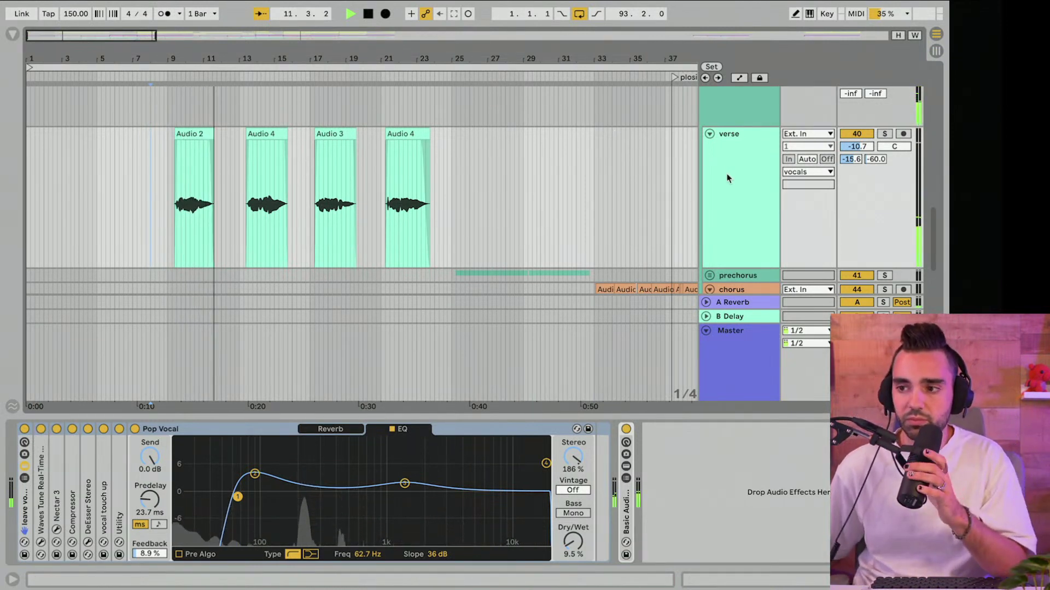
Step: Set the verse track's A-Reverb send to -19.4 dB and play the first verse vocals to check it
click(743, 192)
key(space)
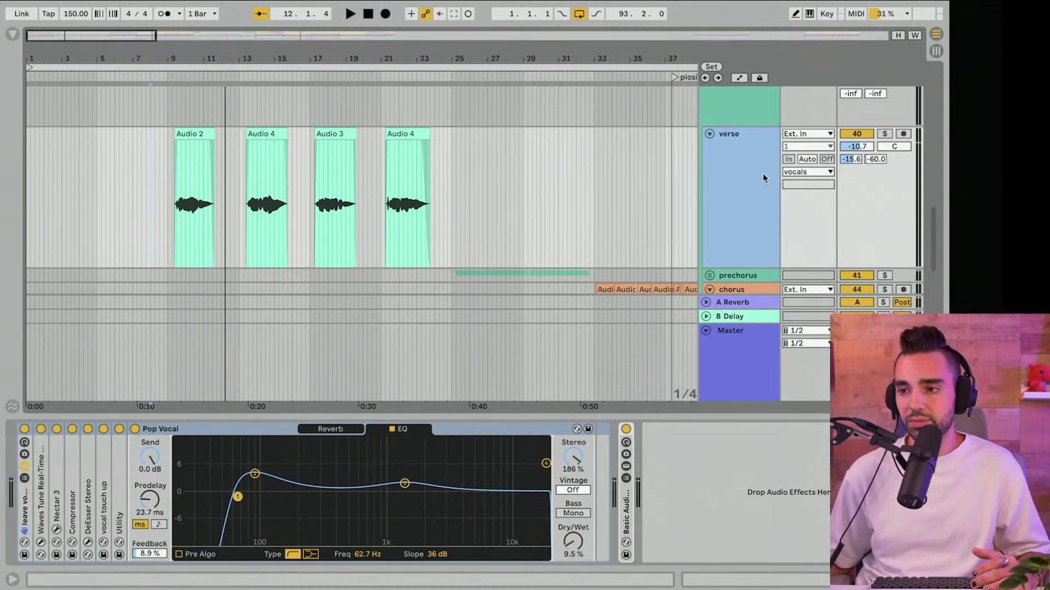
click(851, 159)
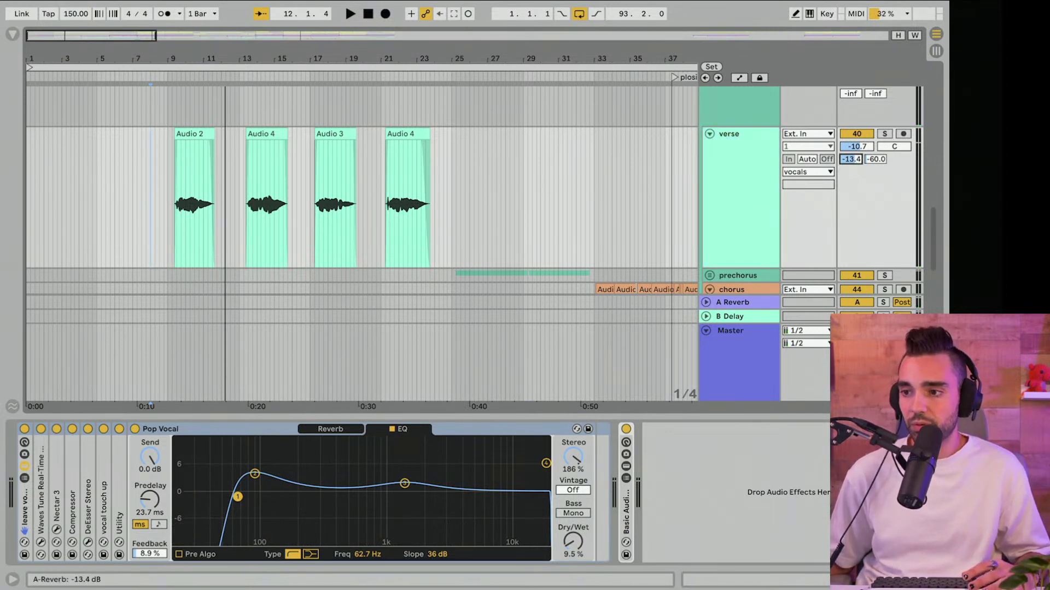
key(space)
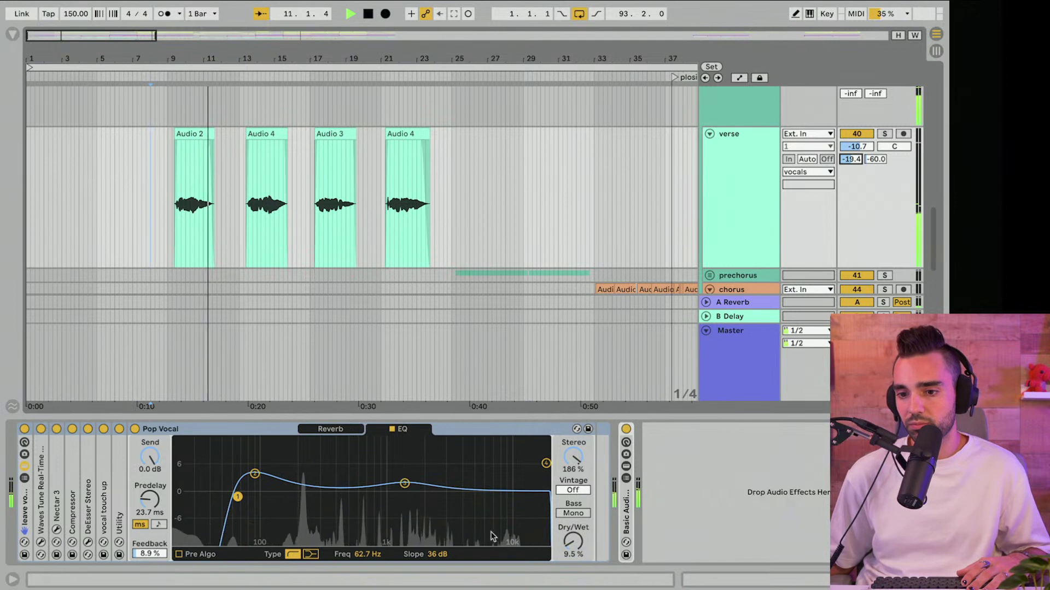
key(space)
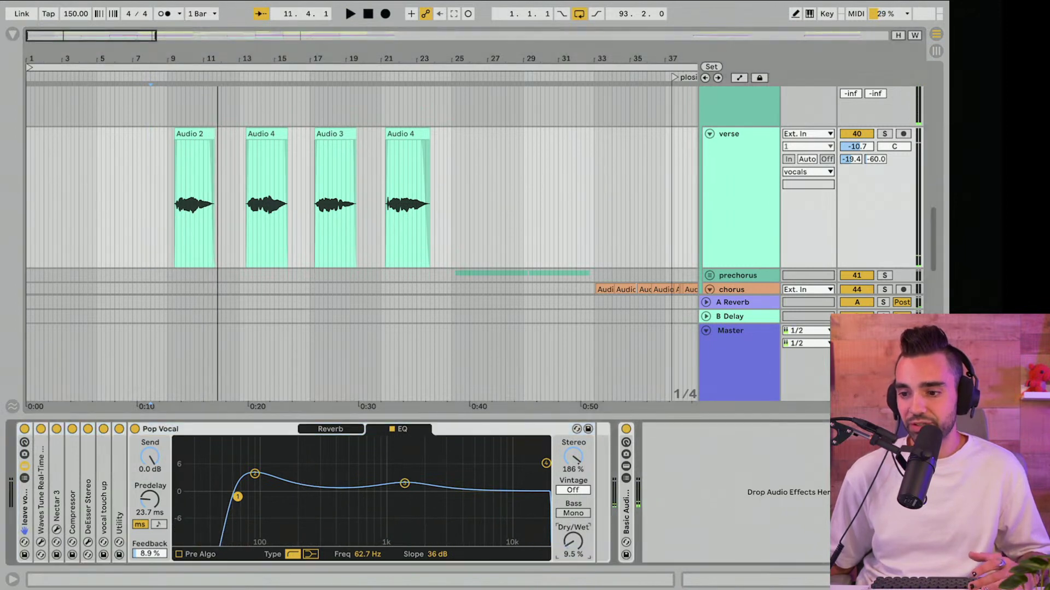
Step: Set the verse track's B-Delay send to -inf and its Pop Vocal reverb's Dry/Wet to 18%, auditioning the first verse clip
key(space)
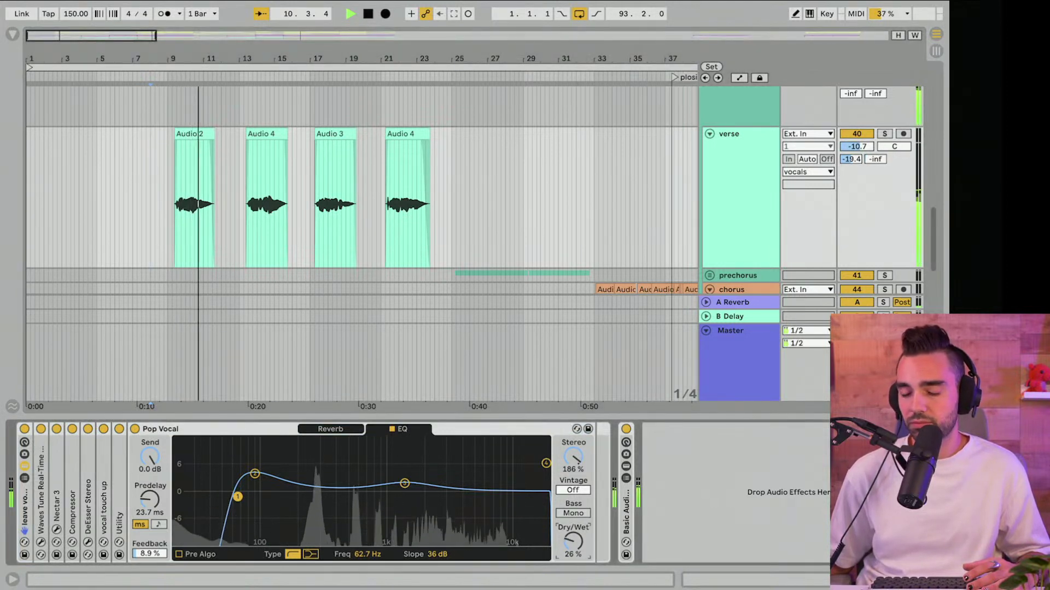
mouse_move(572, 541)
mouse_down()
mouse_move(573, 532)
mouse_move(573, 540)
mouse_up()
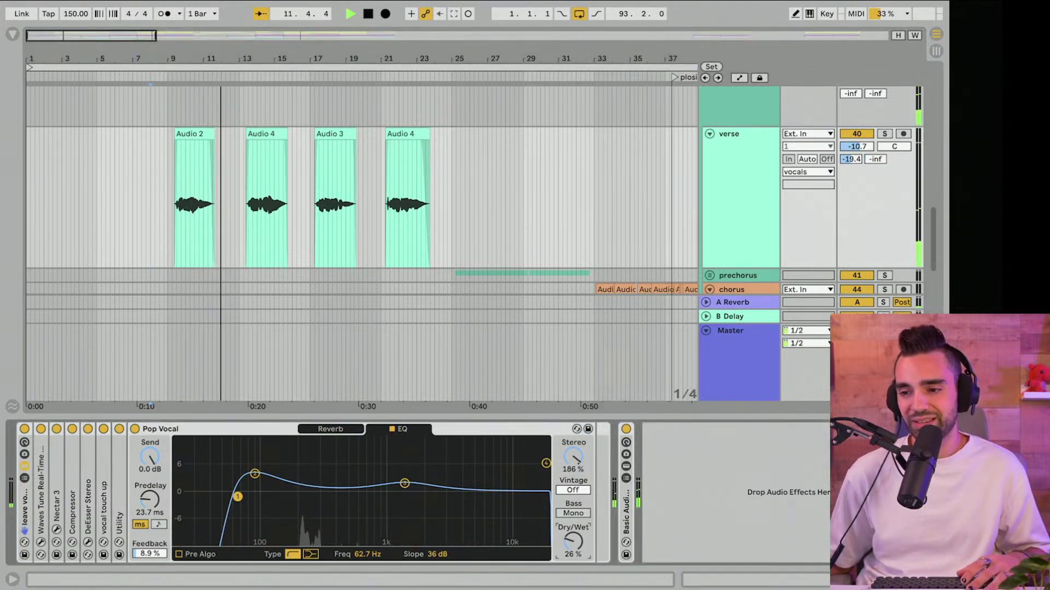
key(space)
key(space)
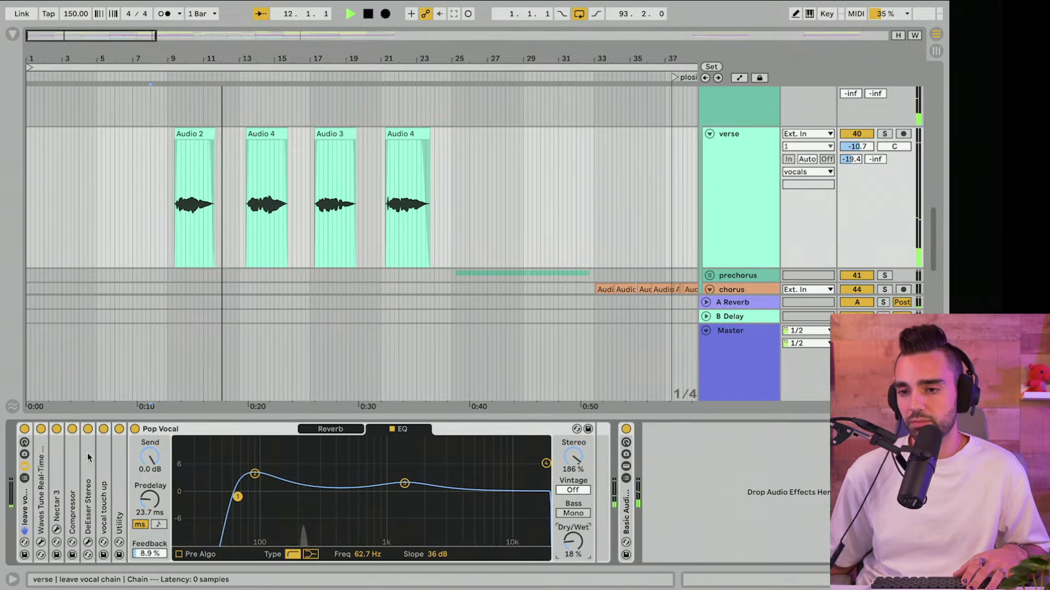
key(space)
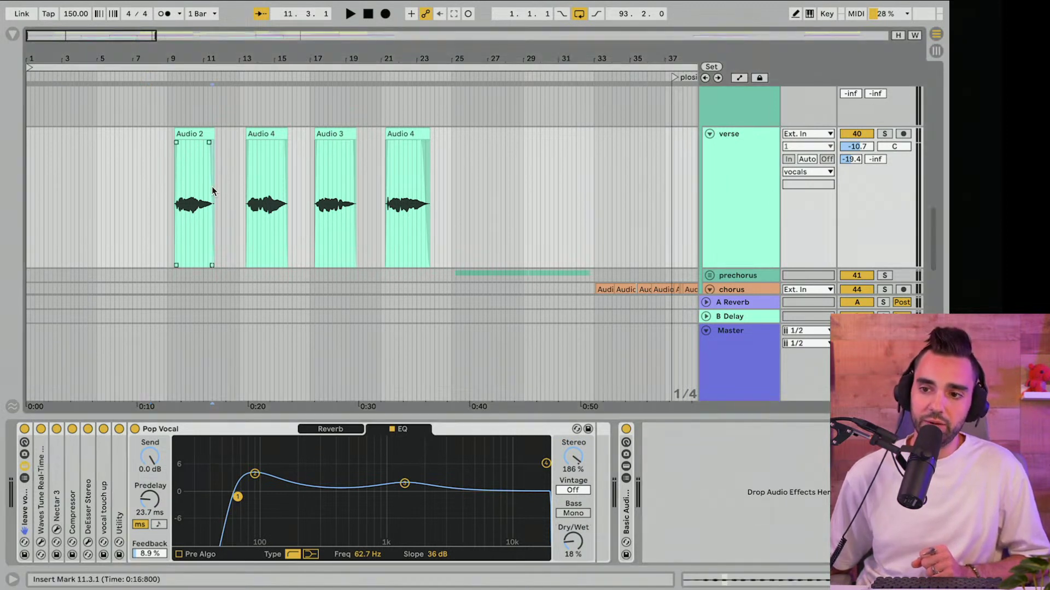
Step: Mark the silent gaps between the verse clips, including 11.3.1 to 13.2.1 and 19.4.1 to 21.1.1
drag(211, 191, 244, 190)
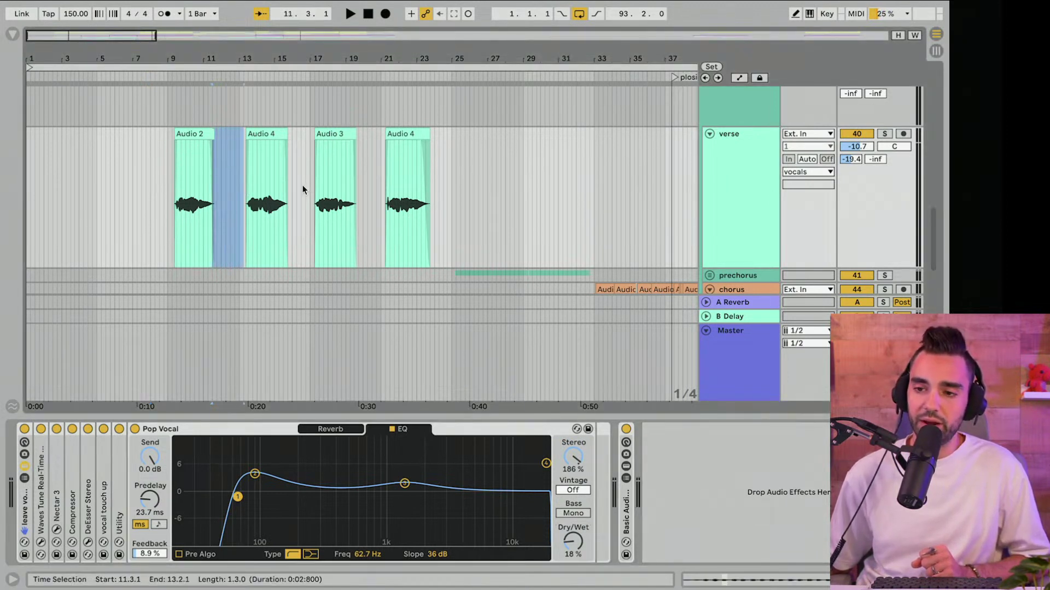
click(290, 197)
drag(300, 188, 382, 182)
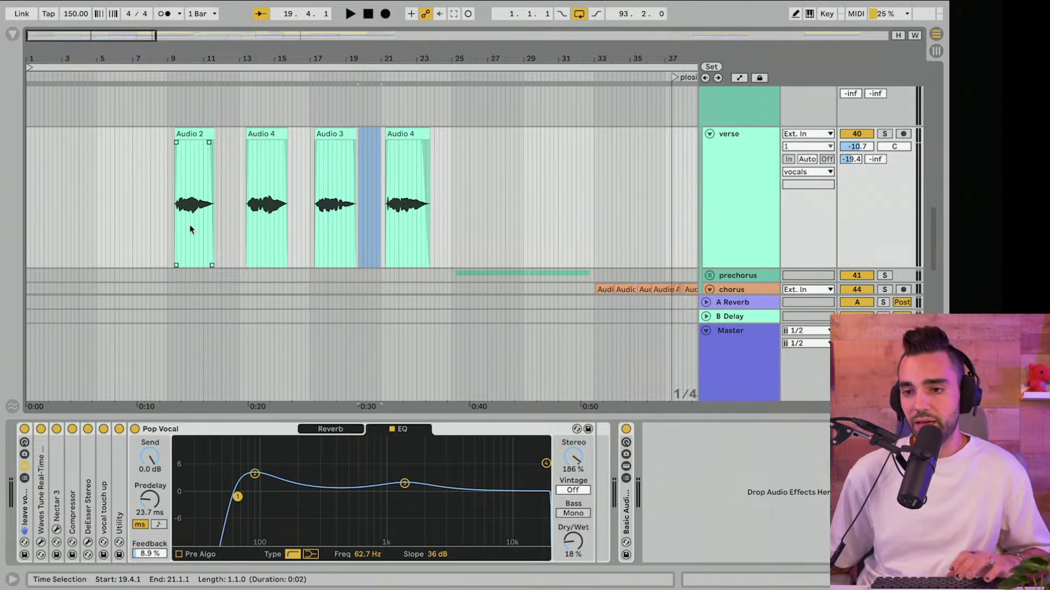
Step: Insert a new return track below the B Delay return
click(736, 319)
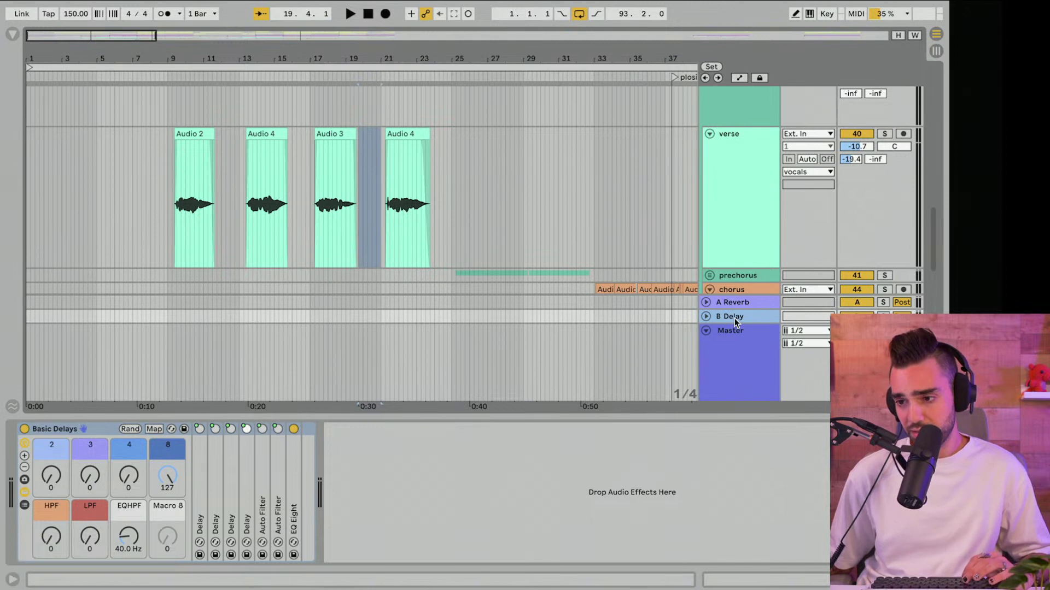
scroll(724, 317, down, 3)
scroll(724, 317, up, 1)
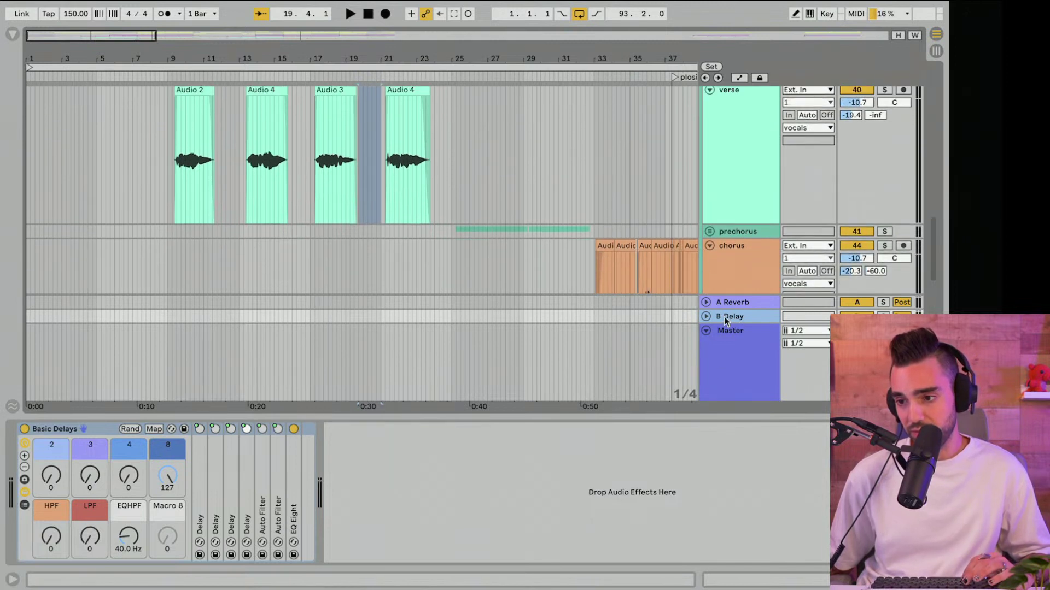
right_click(725, 321)
click(720, 320)
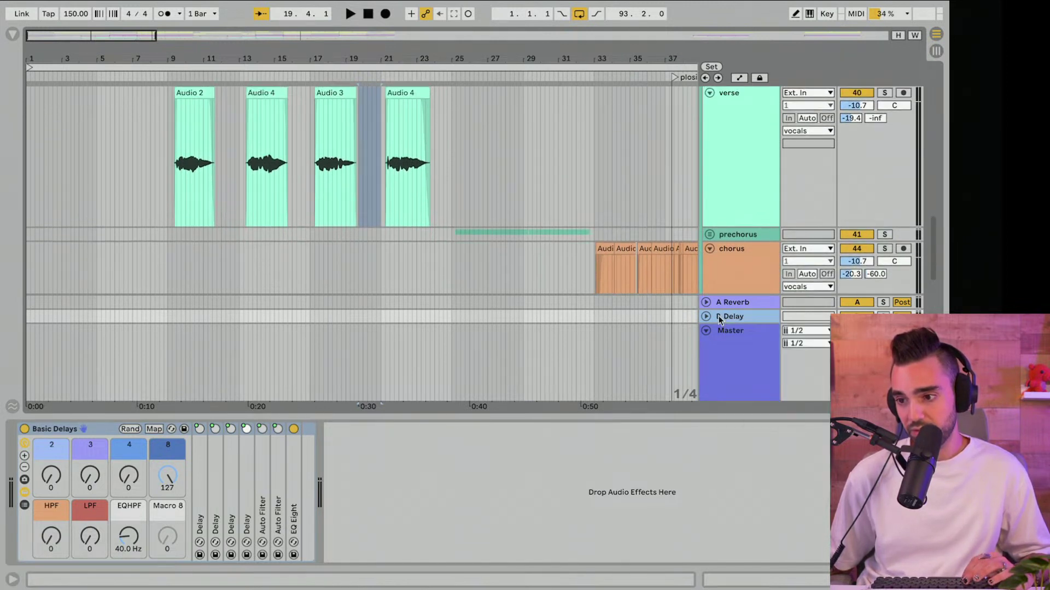
click(75, 8)
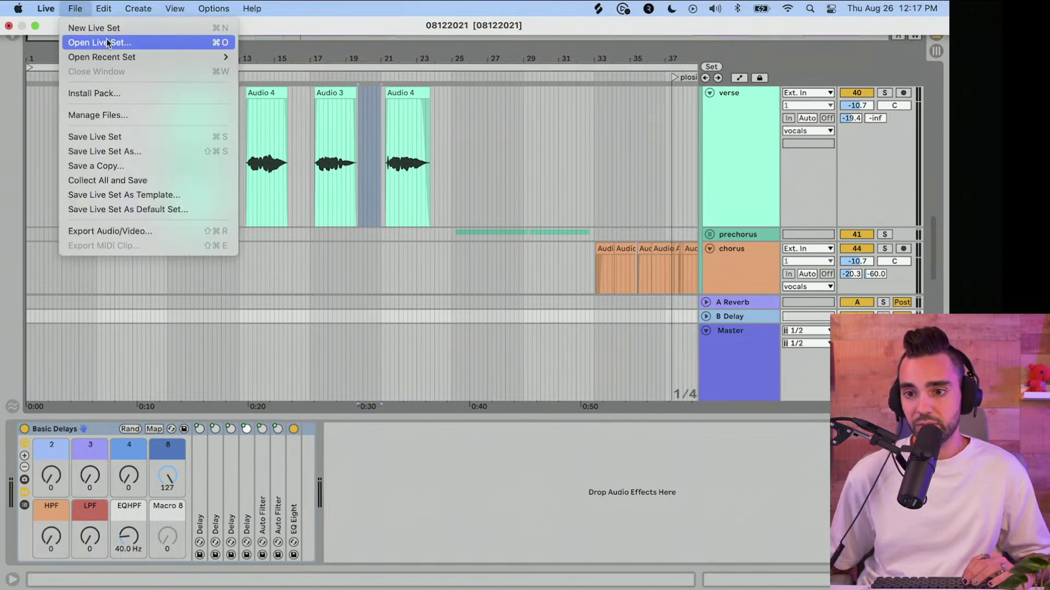
mouse_move(138, 8)
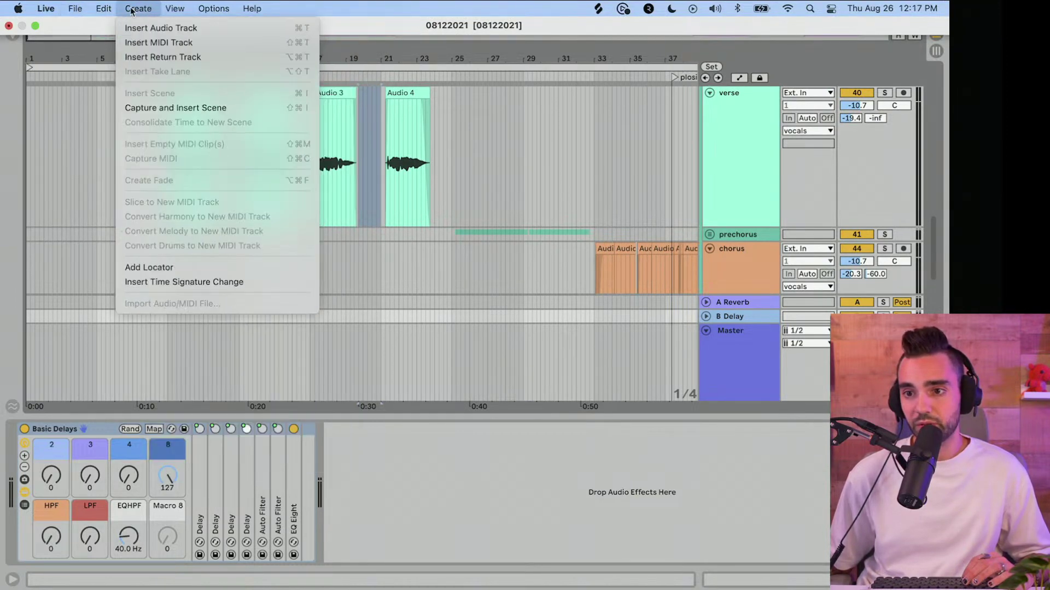
click(145, 56)
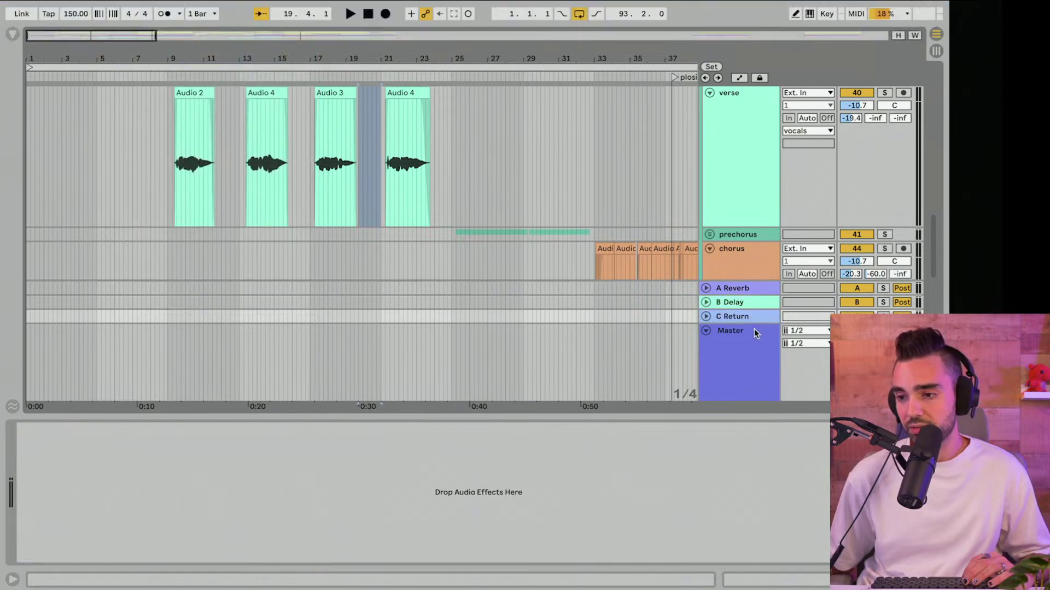
Step: Copy the Basic Delays rack from the B Delay return onto the new empty C return
click(735, 303)
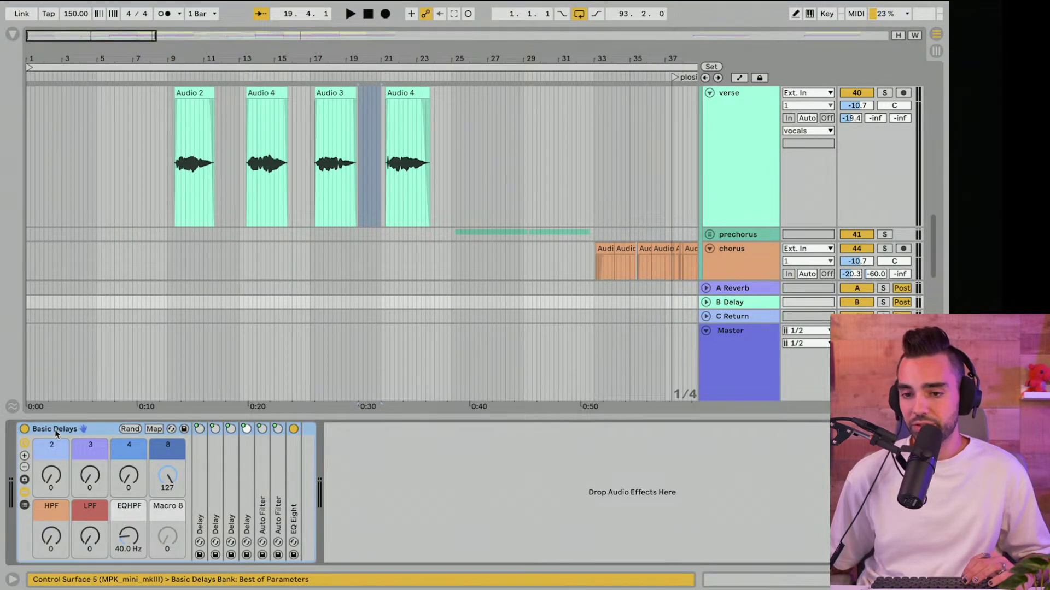
click(738, 318)
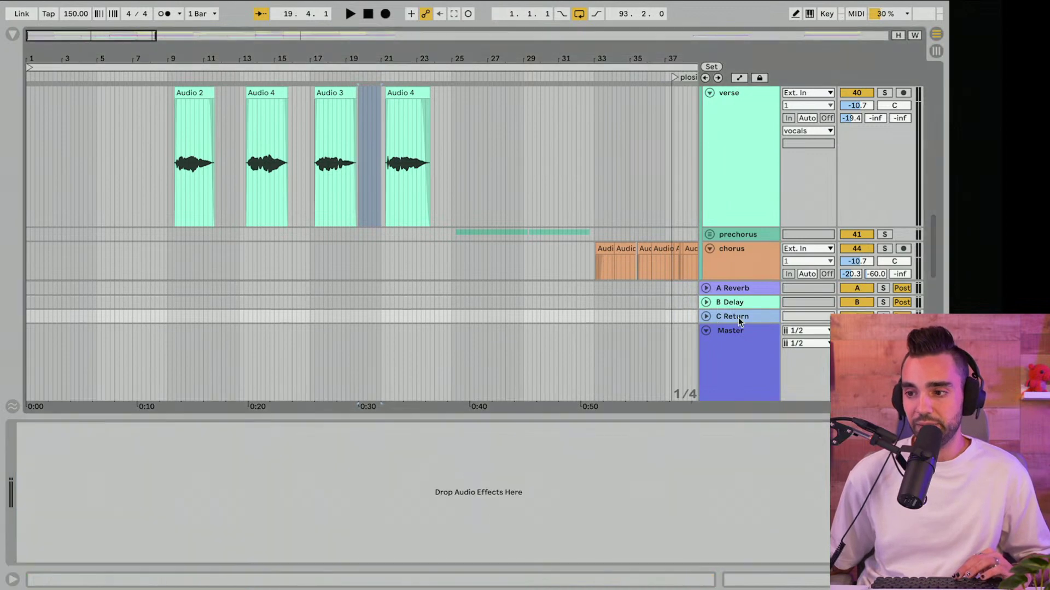
click(438, 522)
key(ctrl+v)
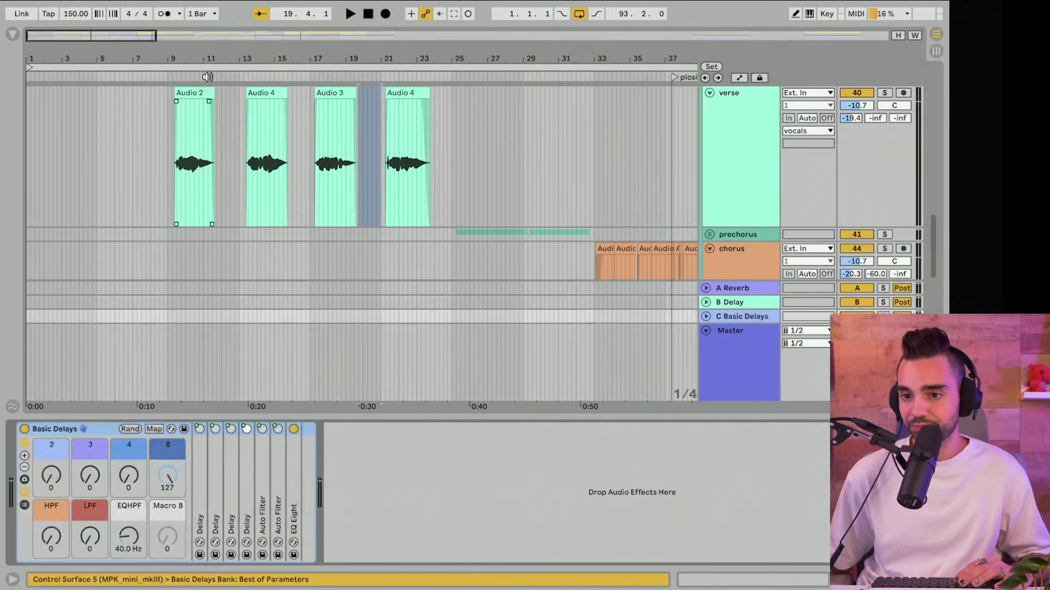
Step: Play the first verse clip to find the closing phrase that needs a delay throw
drag(272, 58, 274, 64)
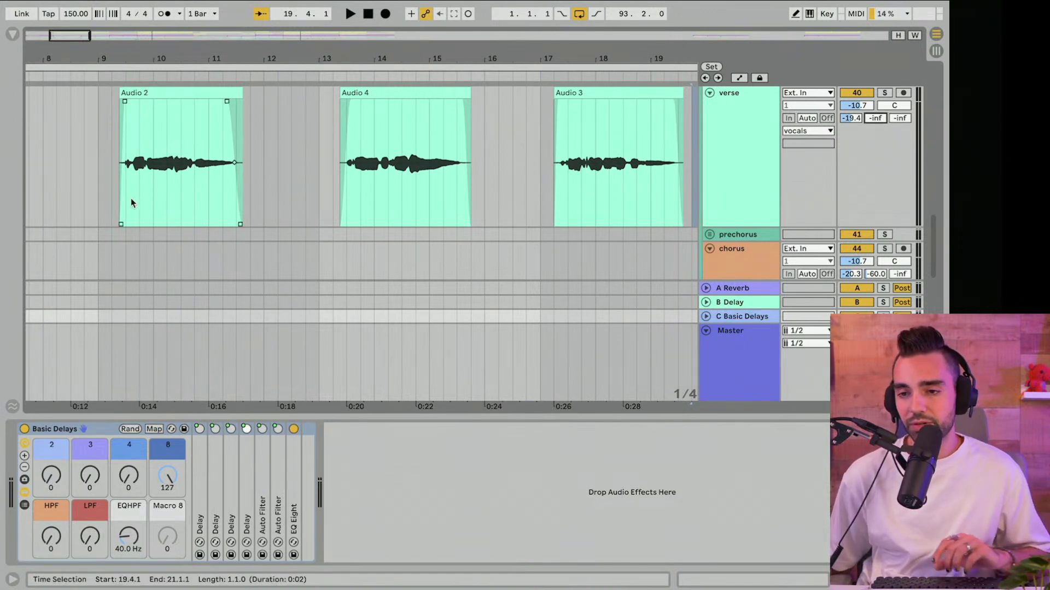
click(192, 186)
key(space)
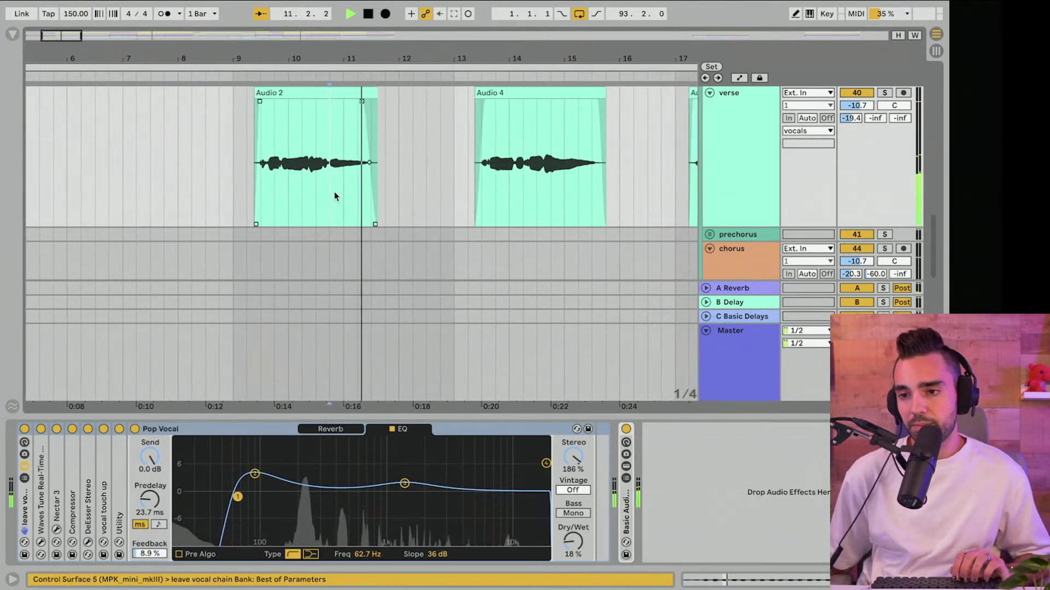
key(space)
Step: Automate the verse track's B-Delay send to -13.0 dB over the first clip's ending, from 10.4.1 to 11.3.1, and play it back
drag(304, 197, 346, 195)
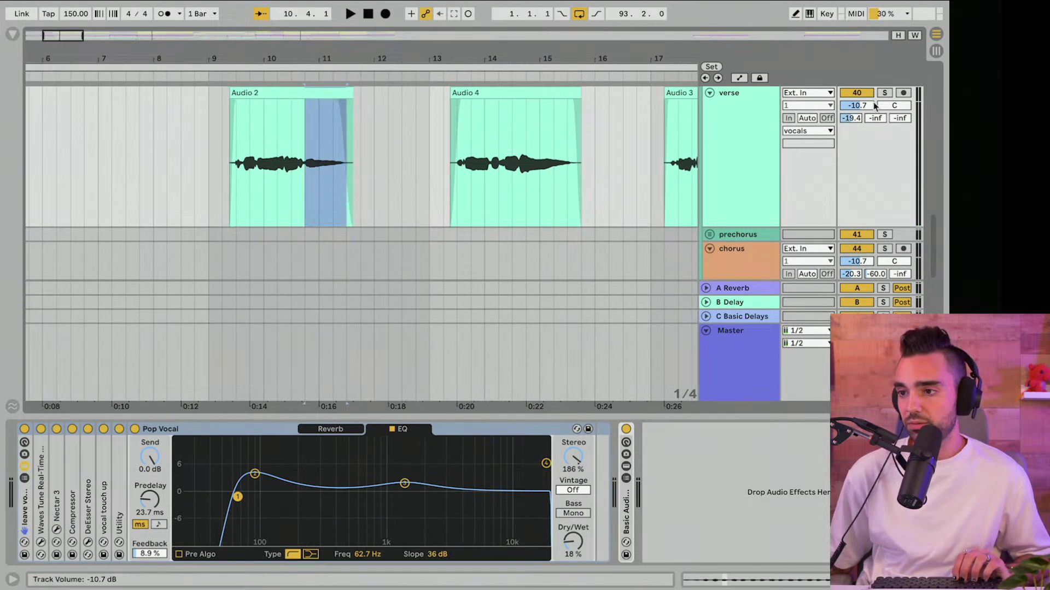
key(a)
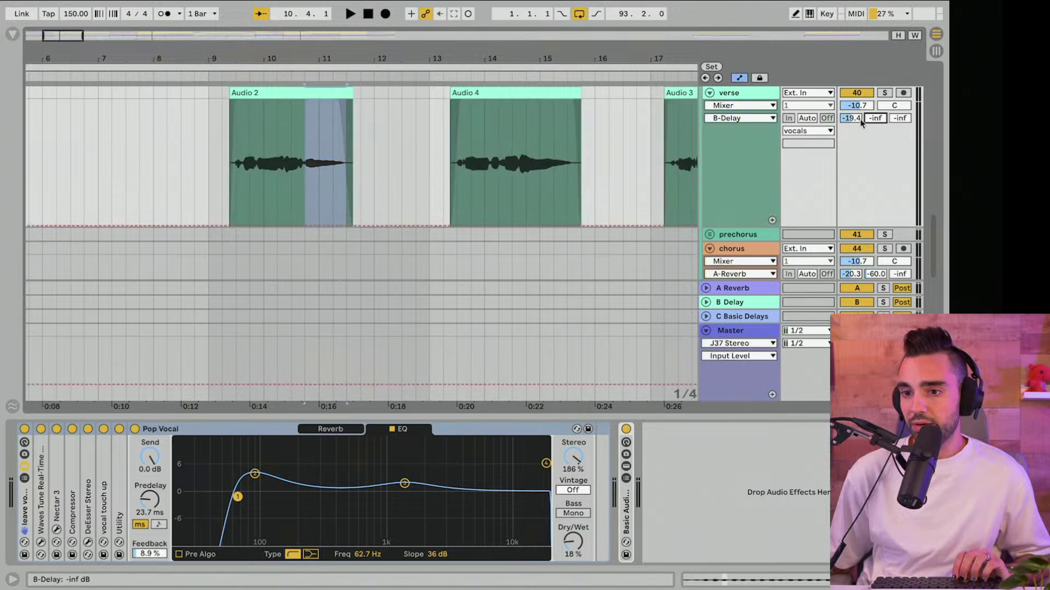
drag(323, 209, 322, 165)
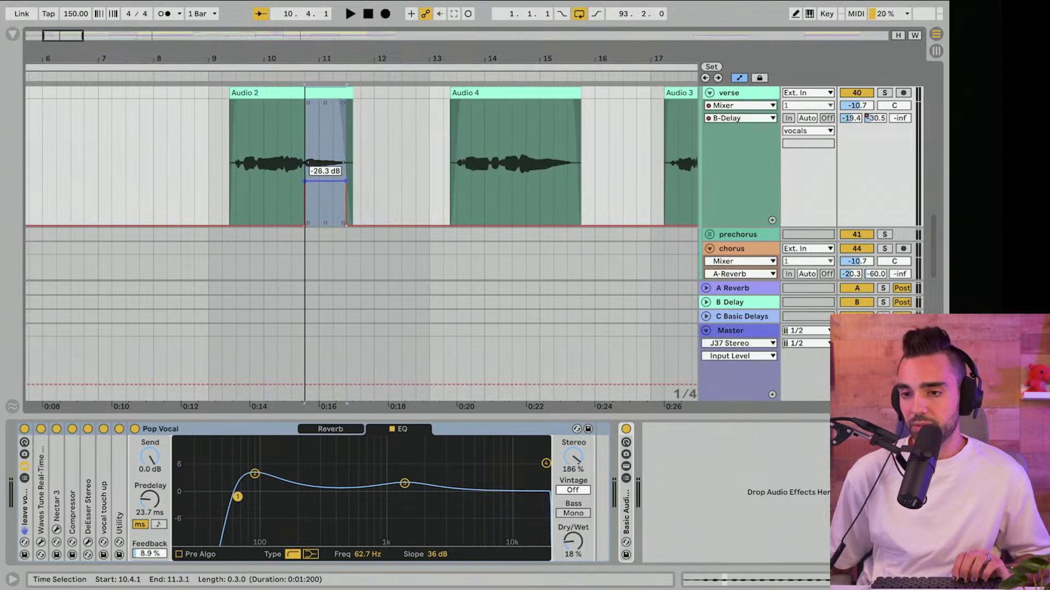
click(262, 157)
key(space)
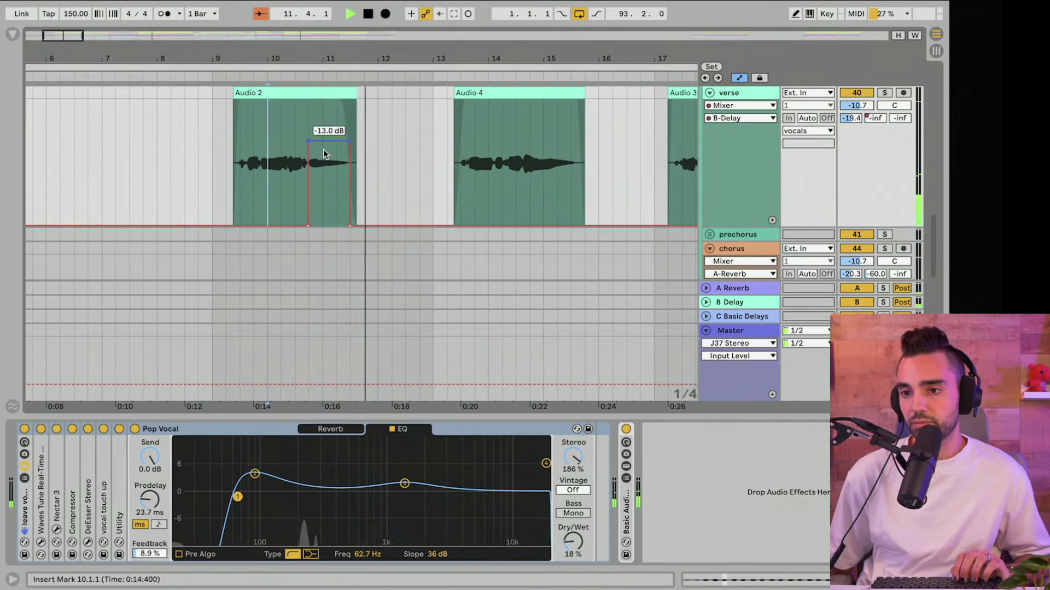
Step: Raise the automated B-Delay send on the first verse clip's ending a little further and replay the opening verse vocals
drag(324, 150, 324, 142)
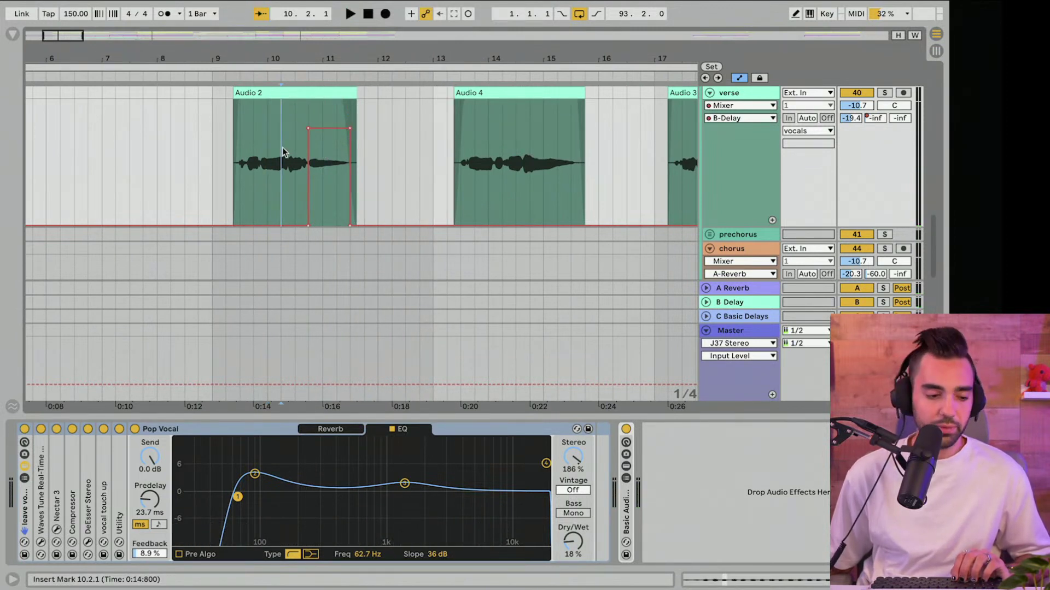
key(space)
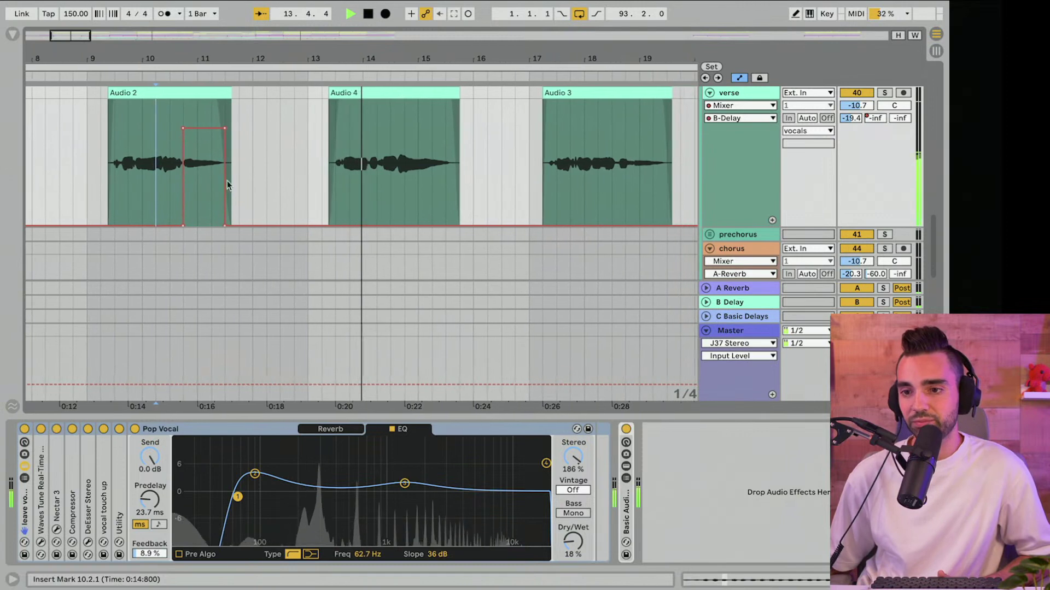
key(space)
click(104, 186)
key(space)
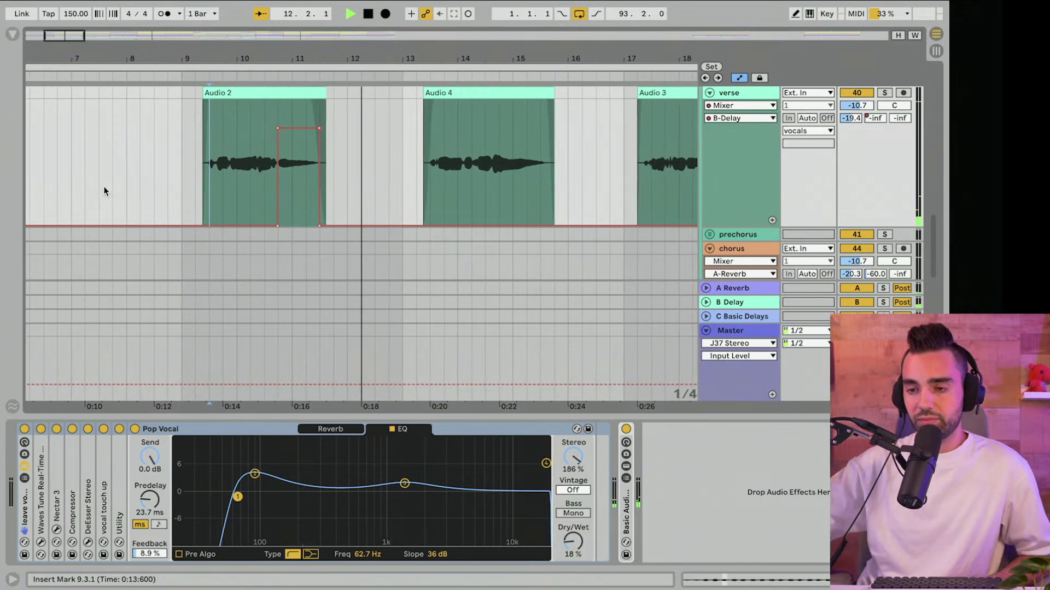
key(space)
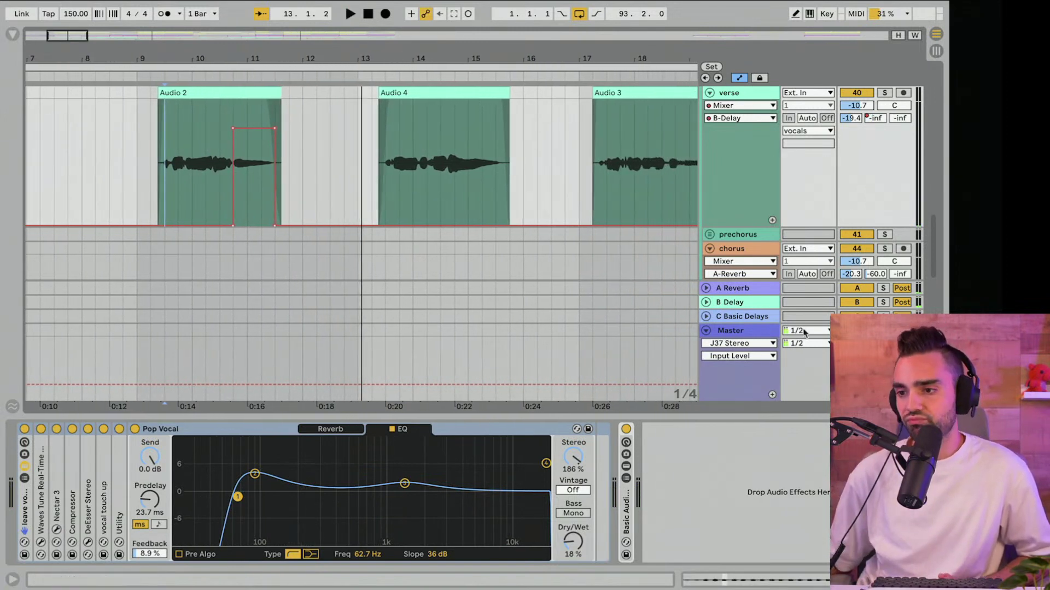
Step: In the B Delay rack's fourth Delay, set Feedback to 39%, enable its filter at 373 Hz with width 6.43, and audition the verse
click(747, 309)
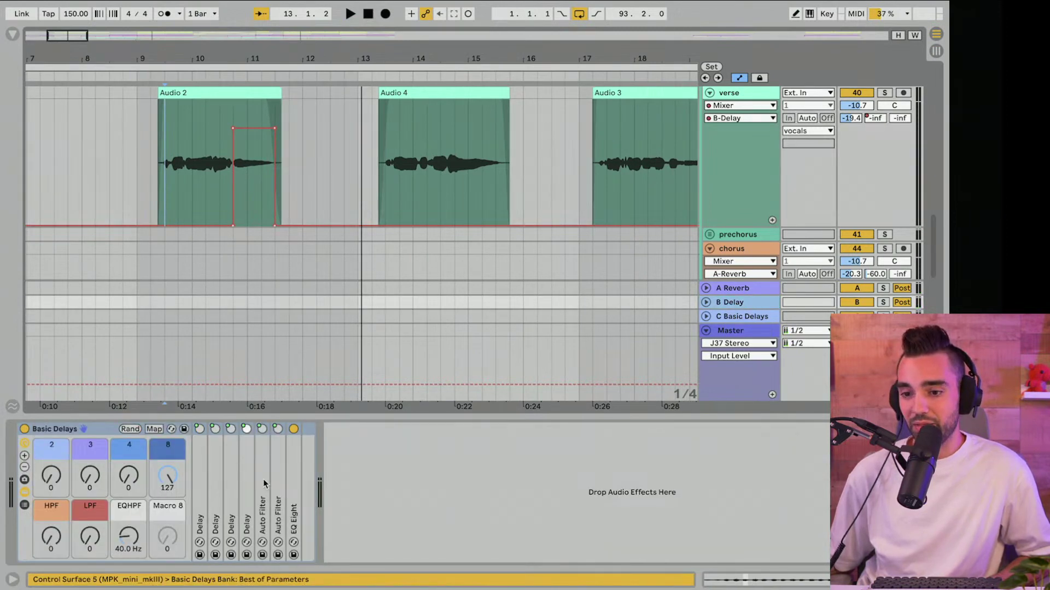
double_click(293, 471)
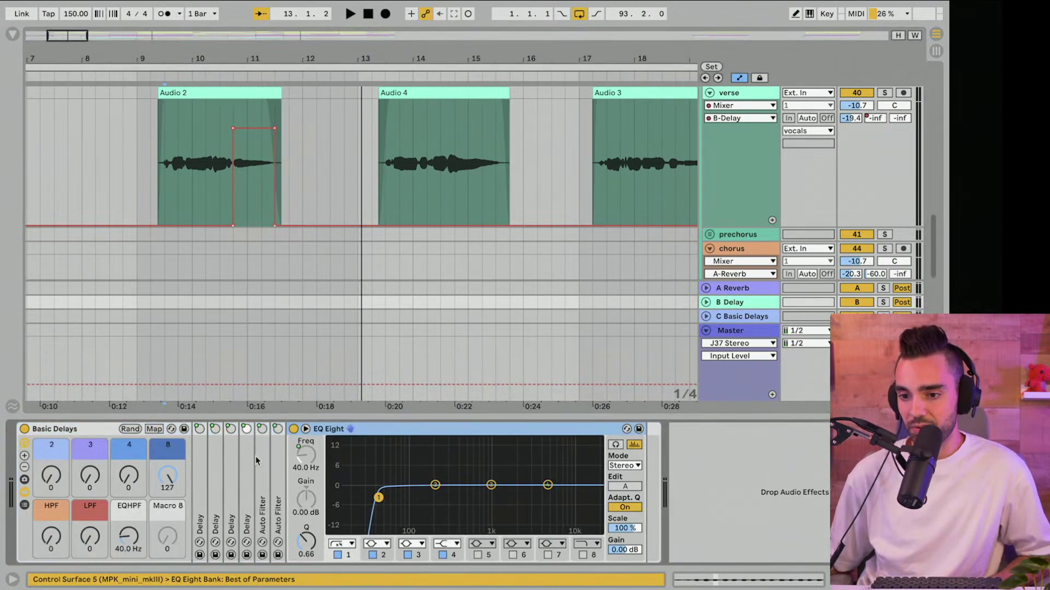
click(165, 452)
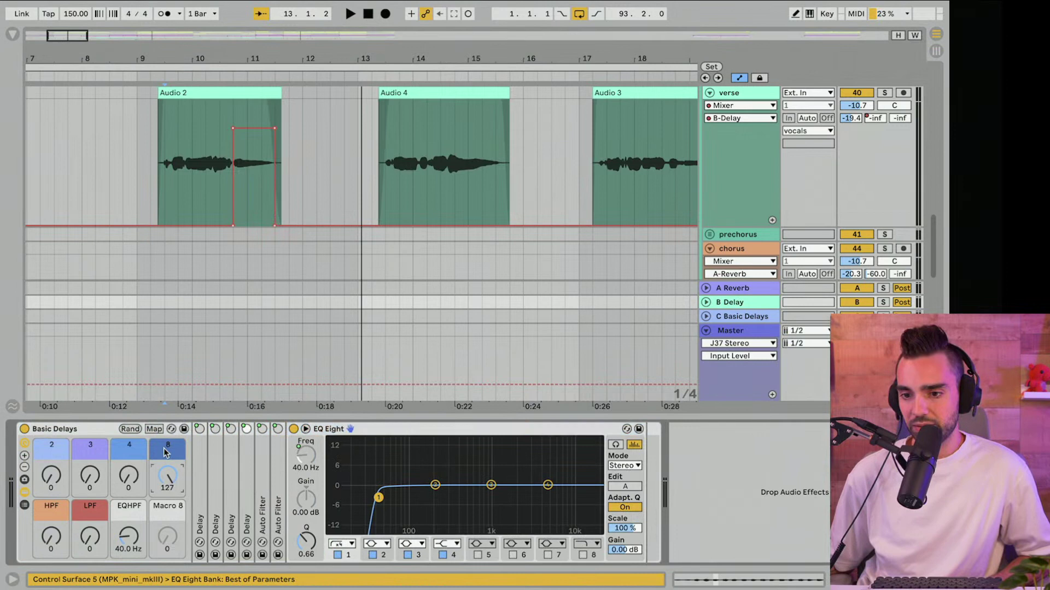
double_click(247, 455)
drag(288, 541, 287, 547)
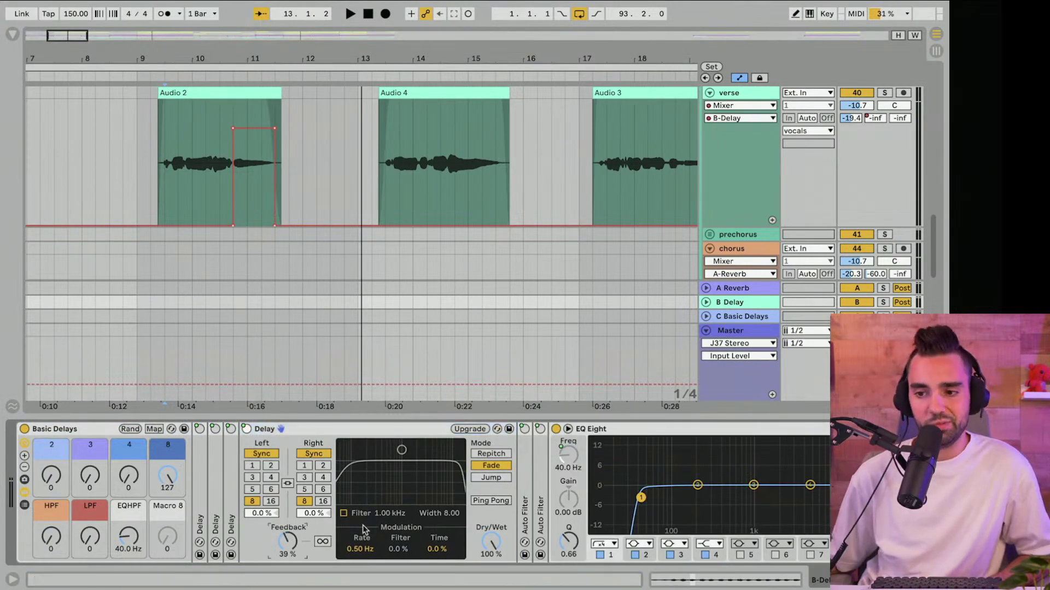
drag(401, 449, 381, 461)
key(space)
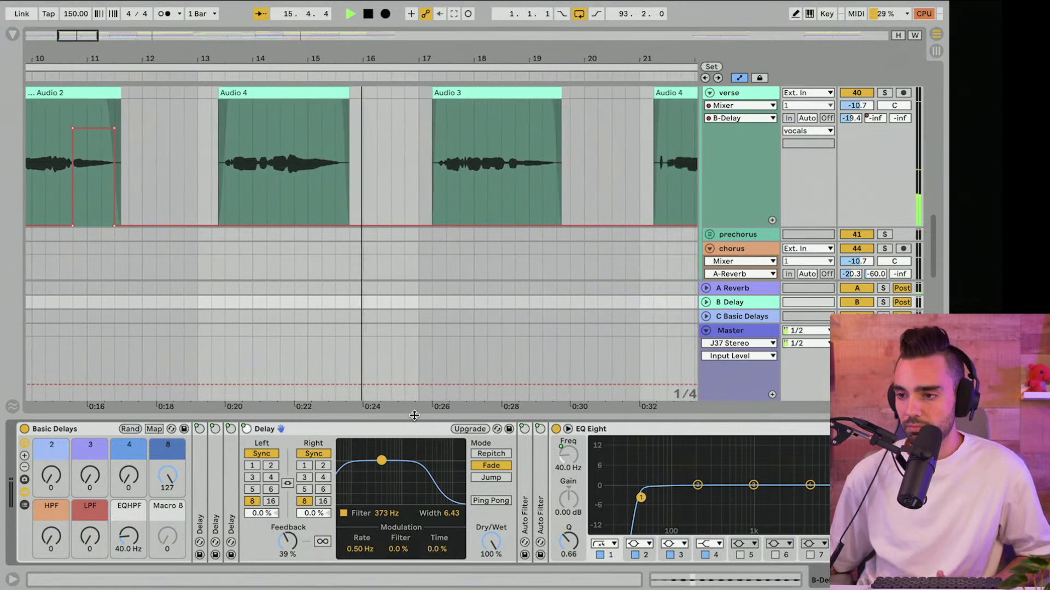
key(space)
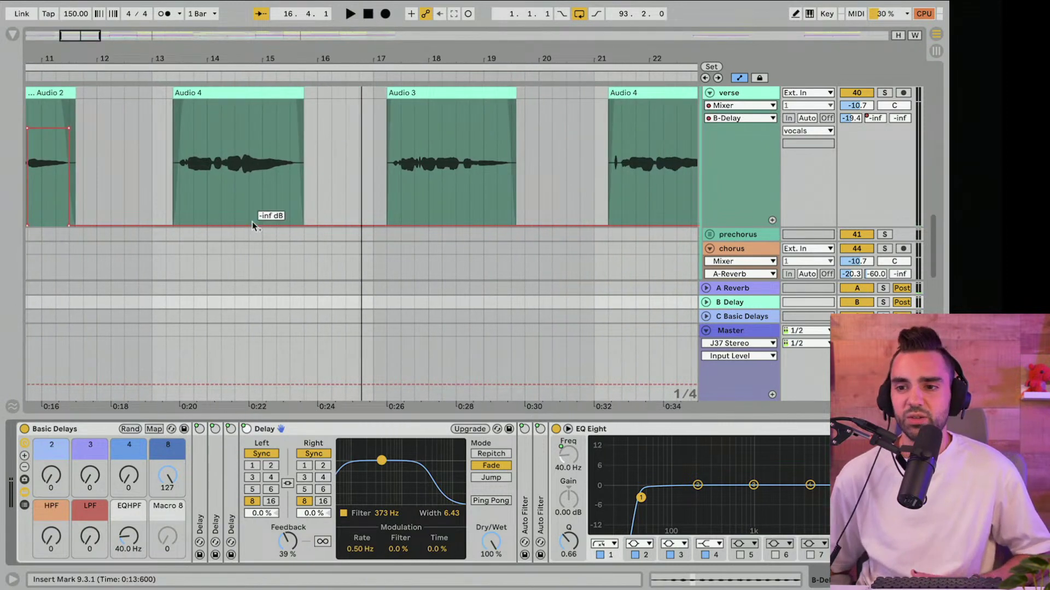
Step: Play the second verse clip from 13.3.1 to find the phrase for another throw
click(224, 188)
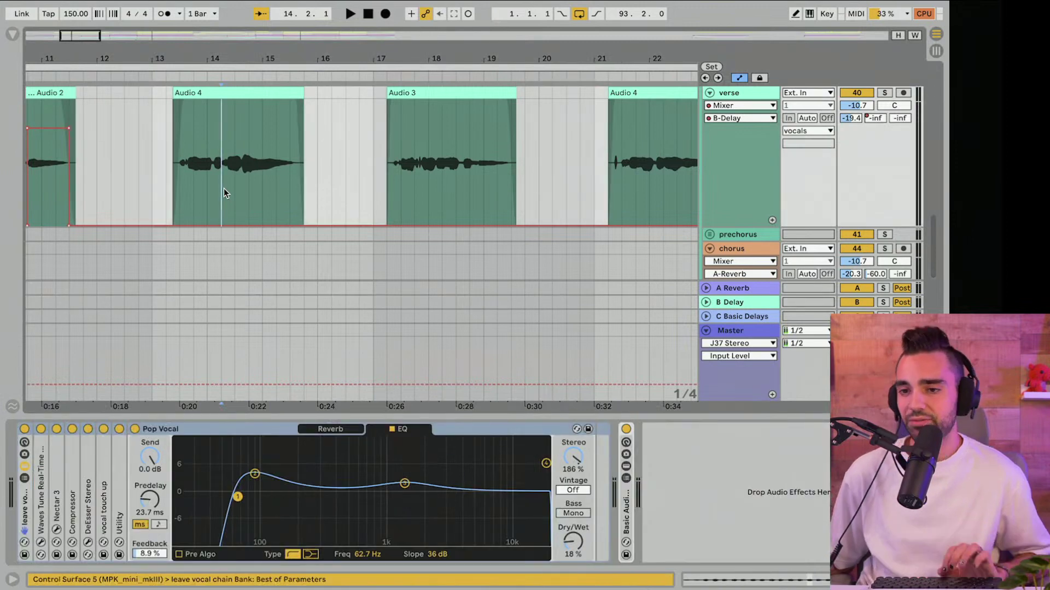
click(179, 200)
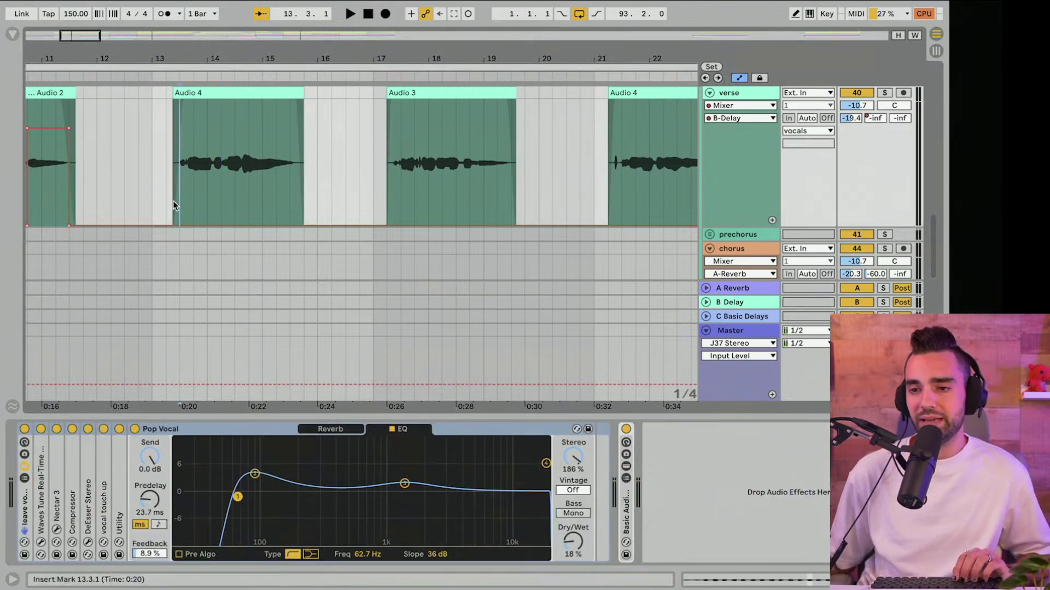
key(space)
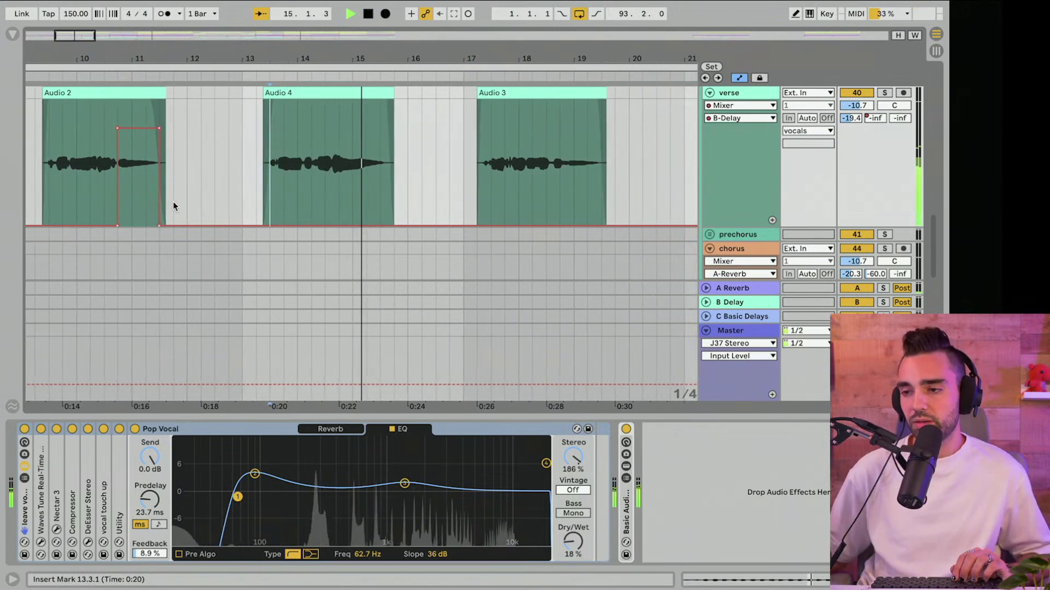
key(space)
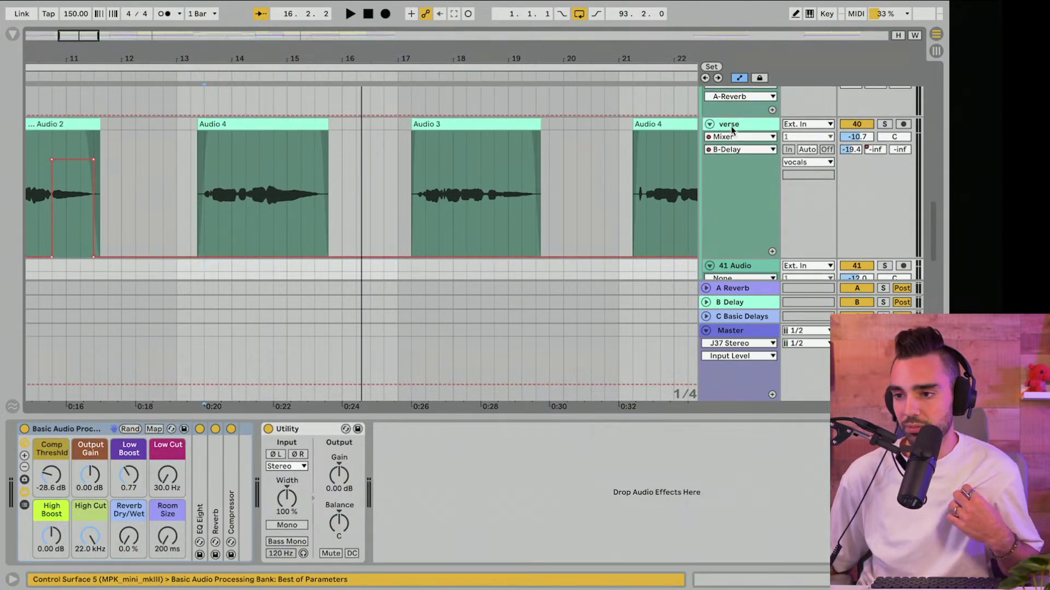
Step: Delete the default Basic Audio Processing rack and Utility from the new audio track below verse, and compare its chain with the verse track's
click(731, 126)
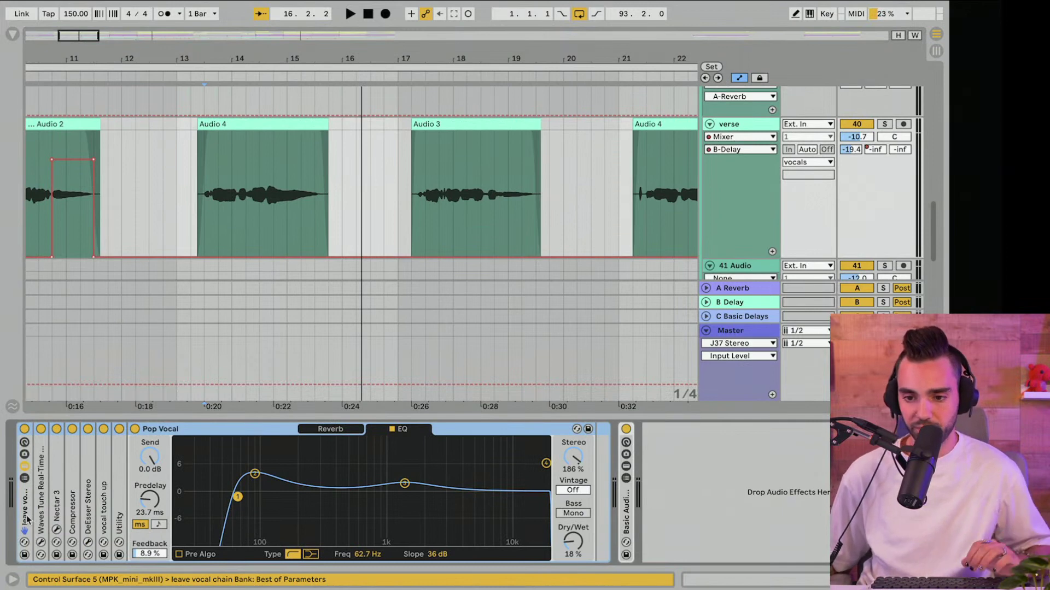
click(728, 267)
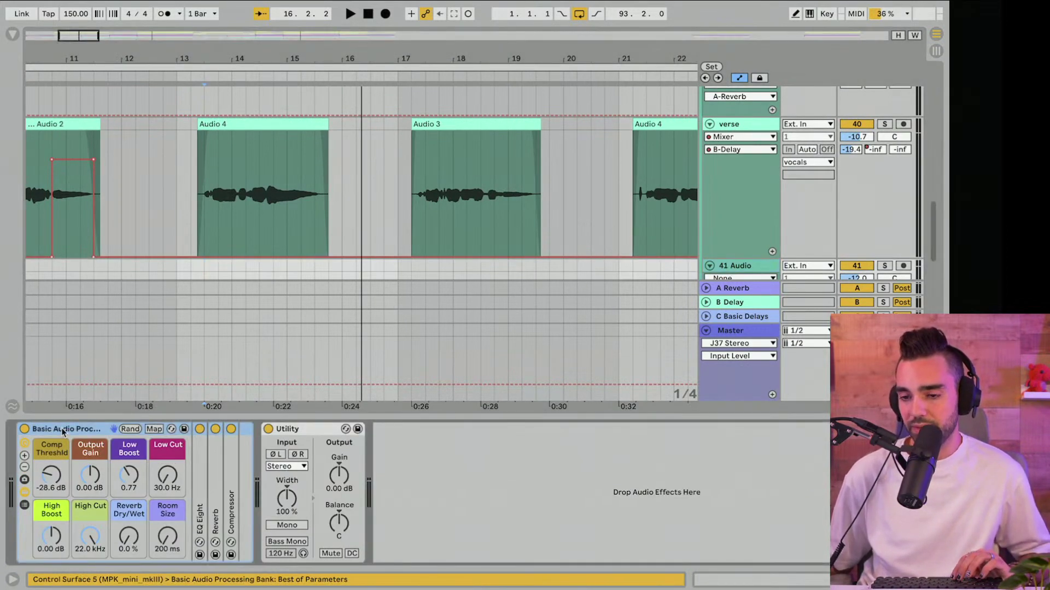
key(Delete)
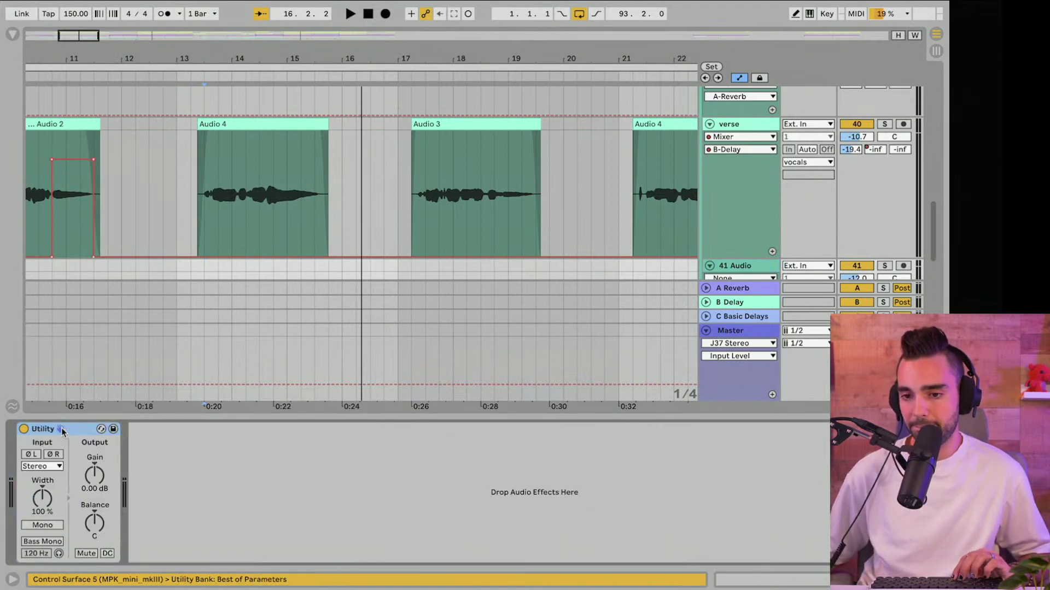
key(Delete)
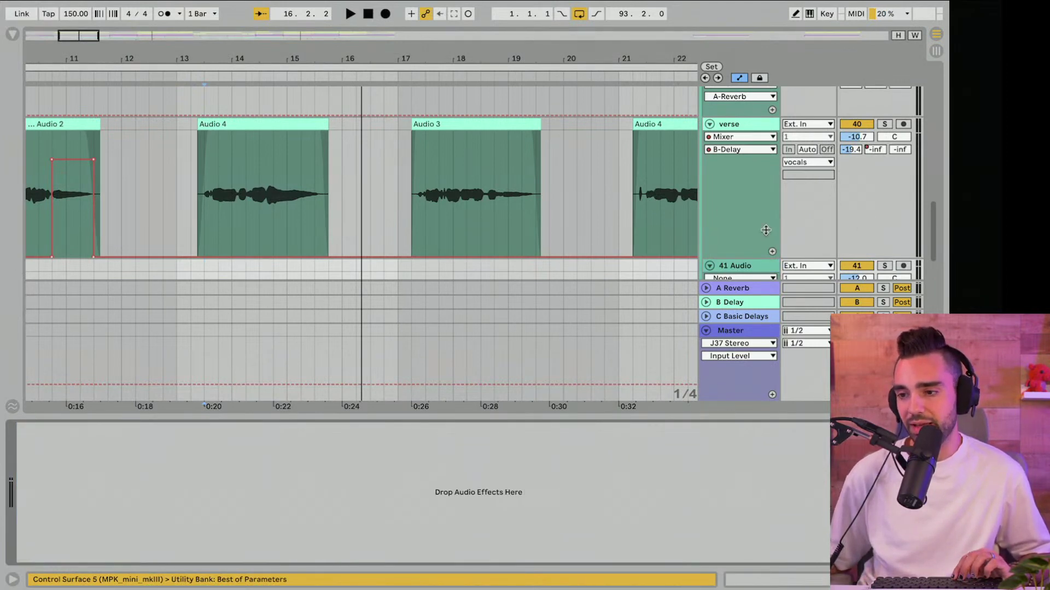
scroll(687, 110, down, 2)
scroll(731, 191, up, 1)
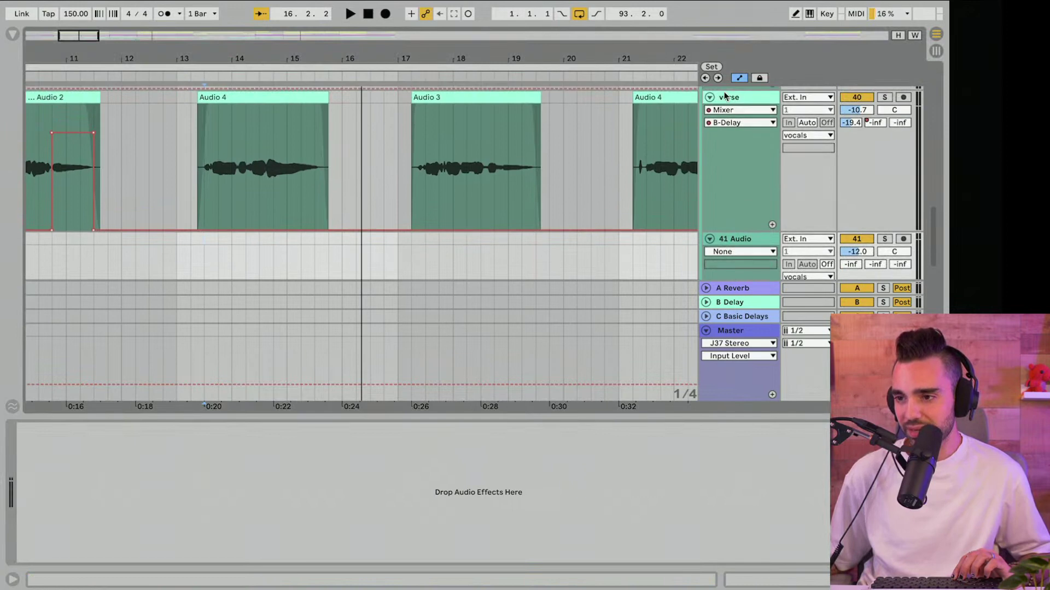
click(726, 96)
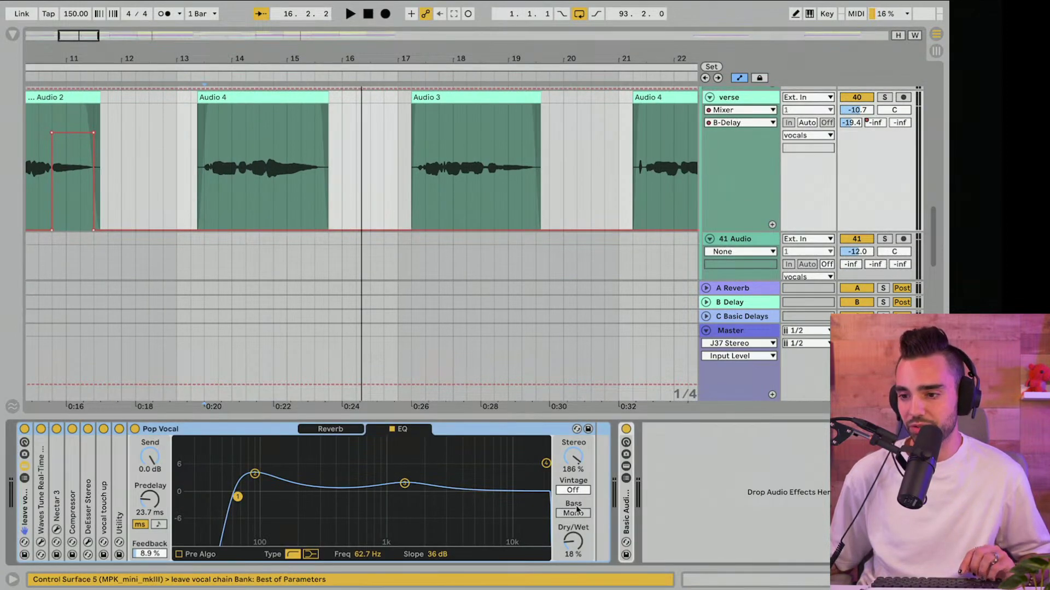
click(743, 242)
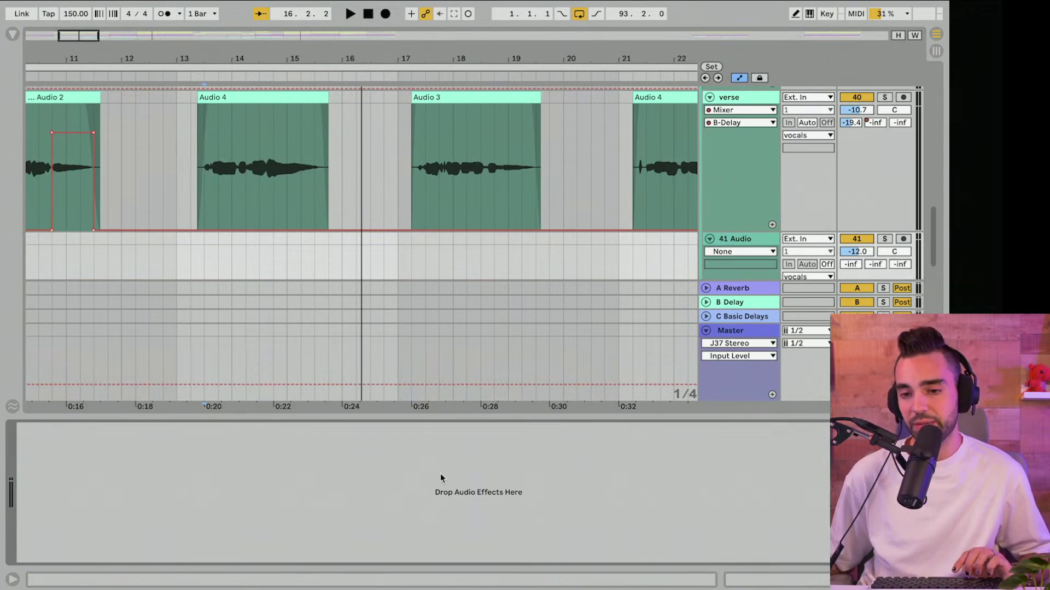
key(Up)
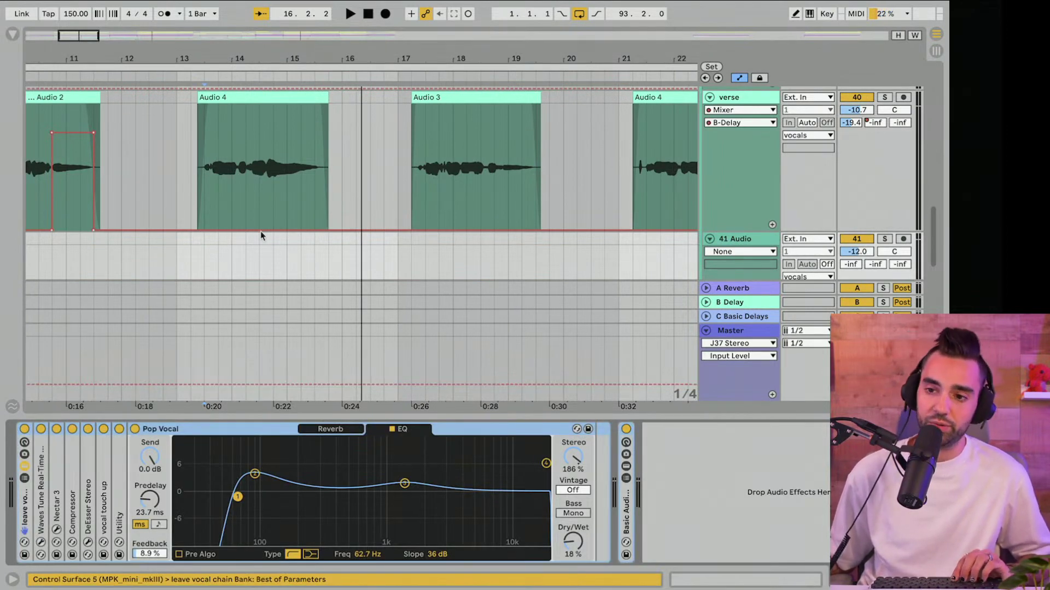
Step: Set the fixed grid to 1/8 over the second verse clip and audition its closing phrase from 14.1.3
click(232, 198)
key(space)
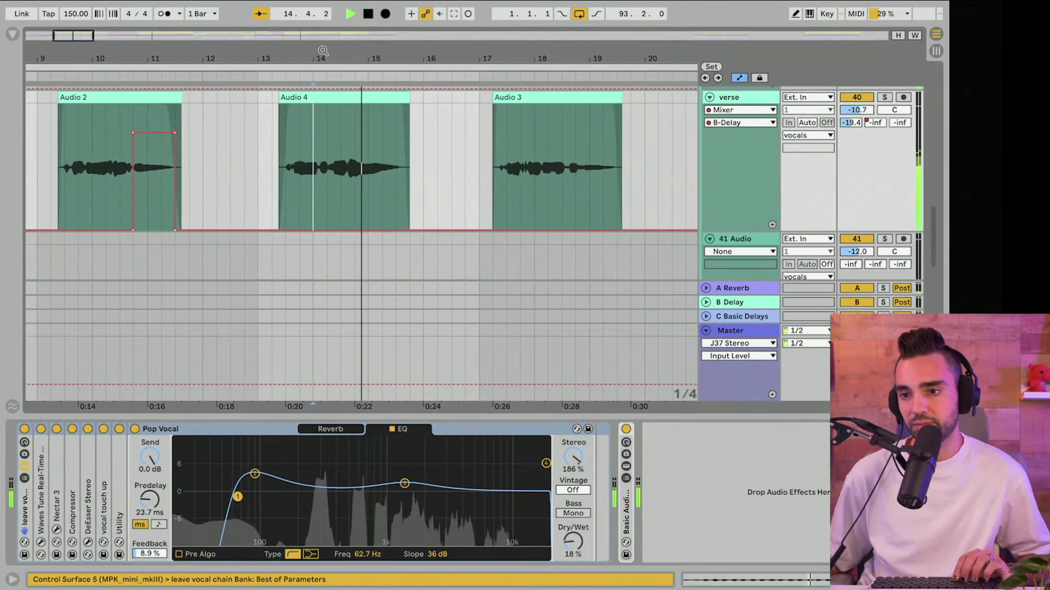
drag(323, 50, 278, 208)
key(space)
right_click(276, 214)
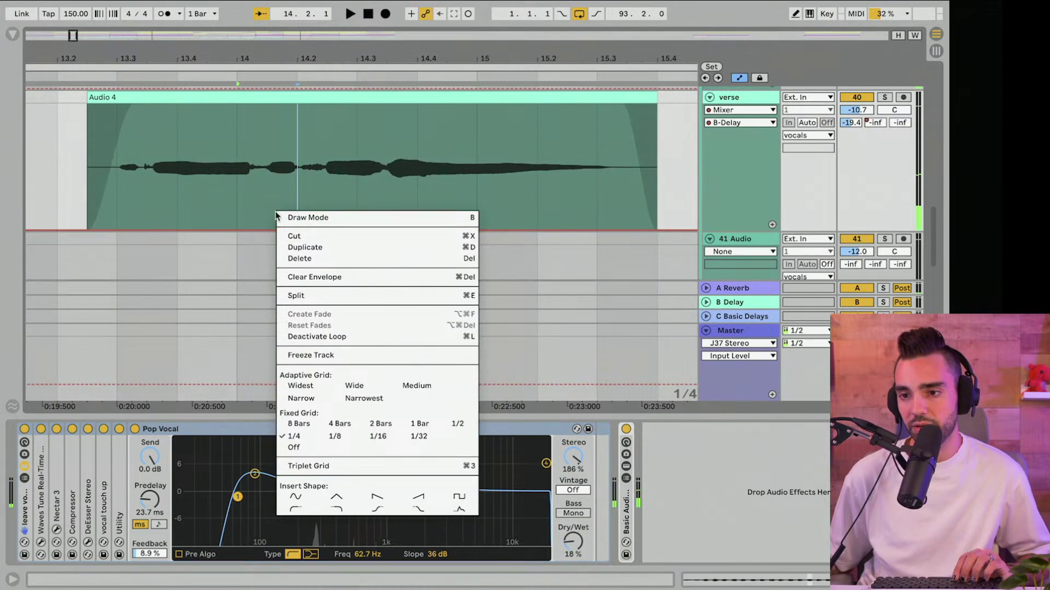
click(336, 436)
click(267, 192)
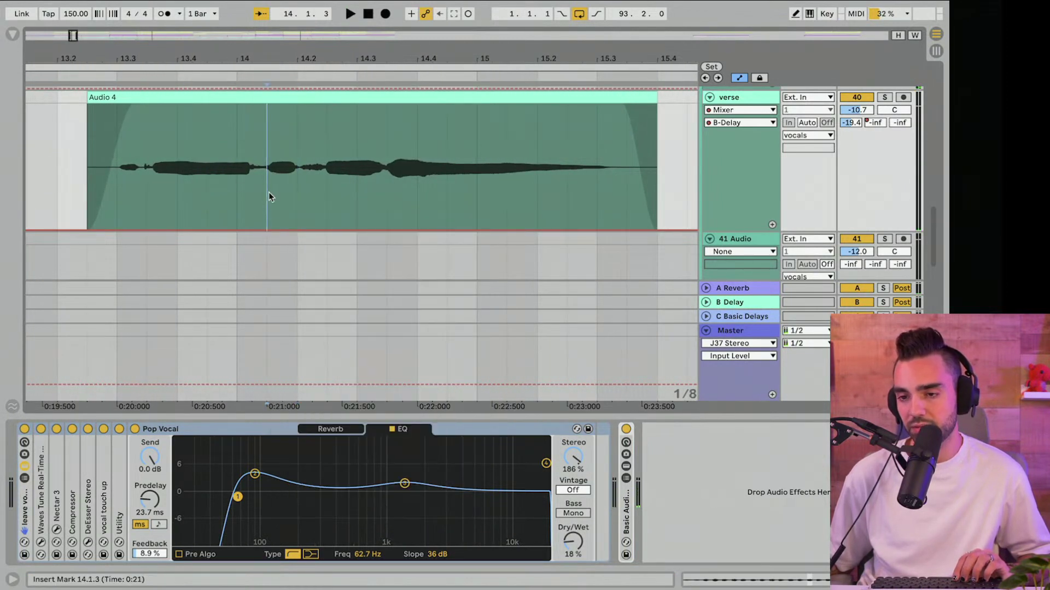
key(space)
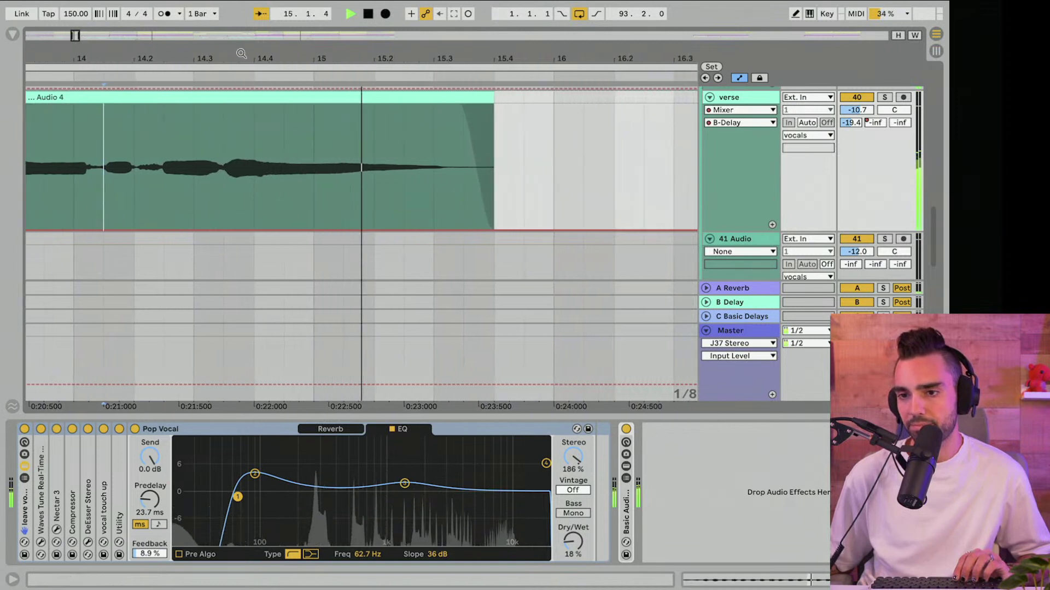
key(space)
Step: Split the second verse clip at 14.1.3 and copy its ending onto the empty track below, with that track's volume at -28.3 dB
key(minus)
click(173, 98)
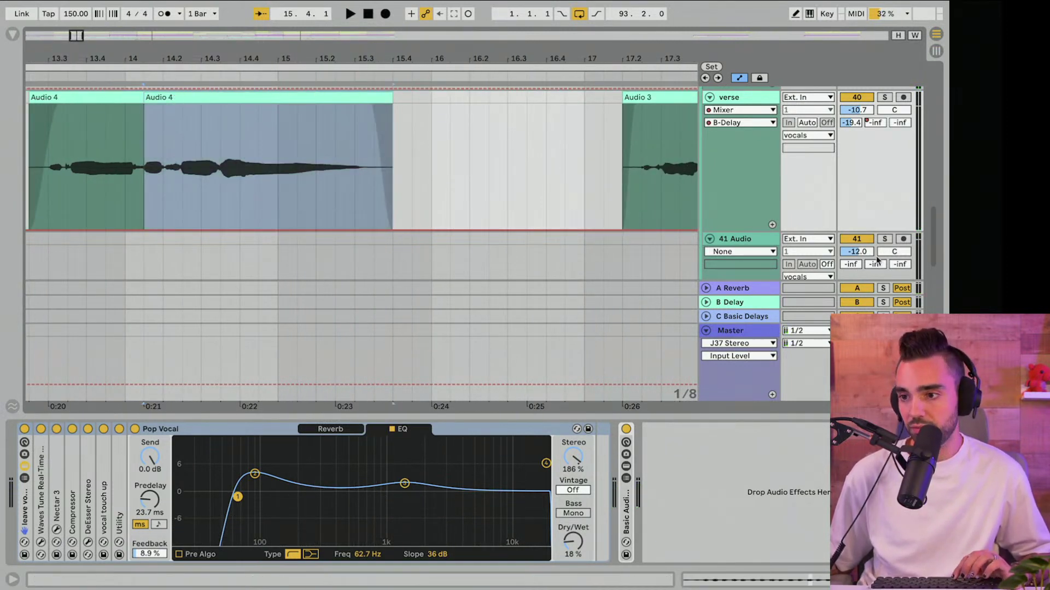
click(764, 241)
drag(857, 221, 856, 268)
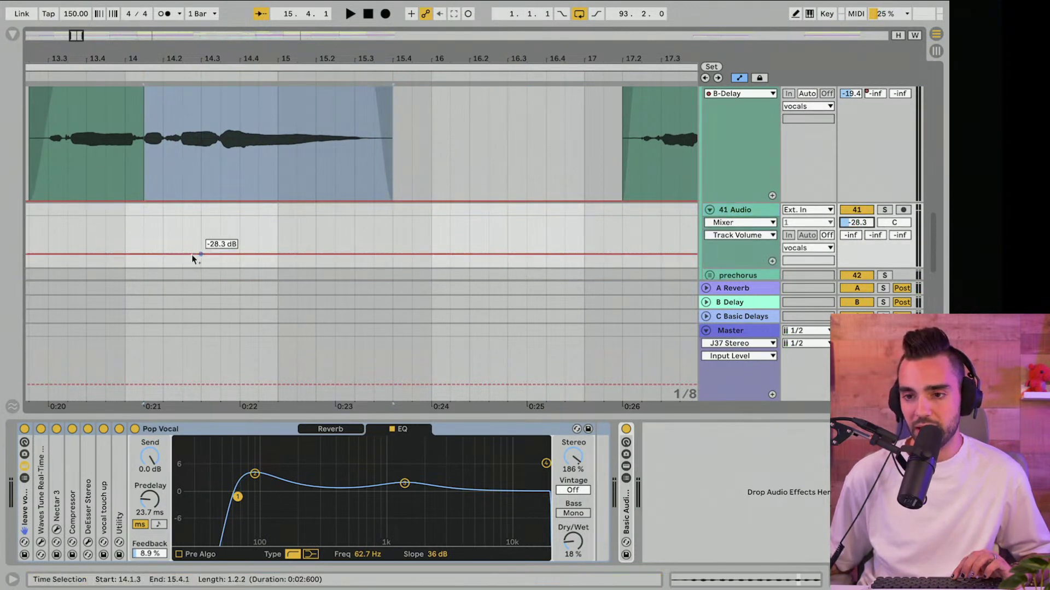
click(162, 237)
key(ctrl+v)
Step: Audition the copied phrase, shift it to start at 15.1.1 and play it against the verse
click(103, 235)
key(space)
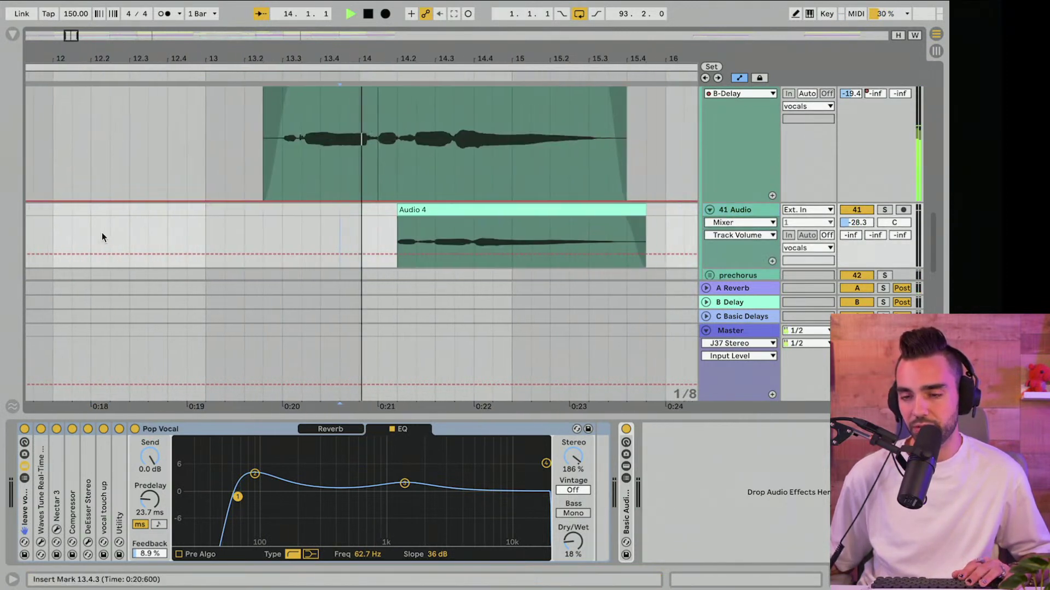
drag(339, 210, 457, 211)
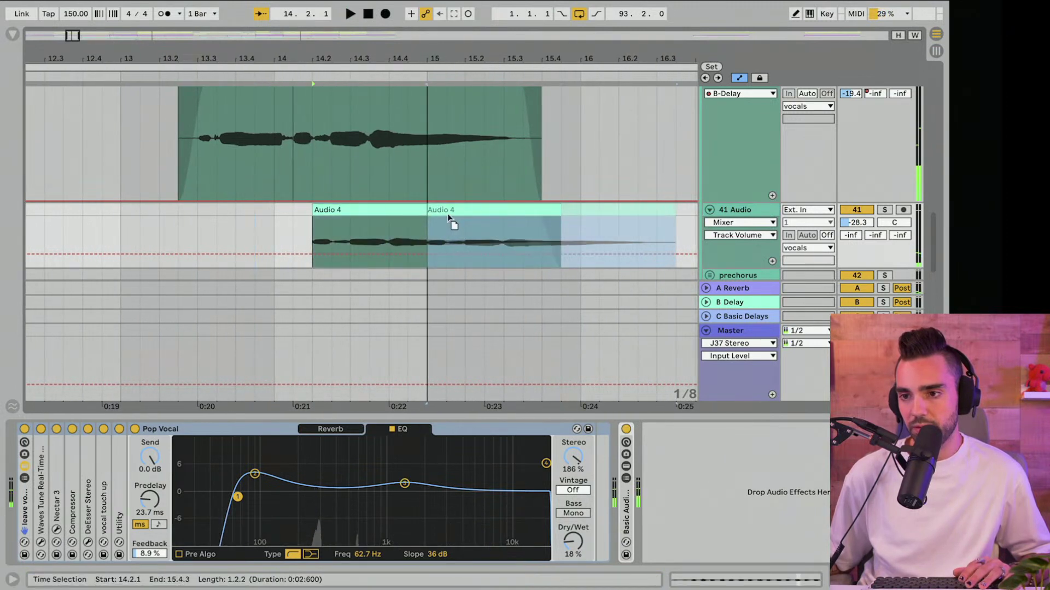
click(205, 227)
key(space)
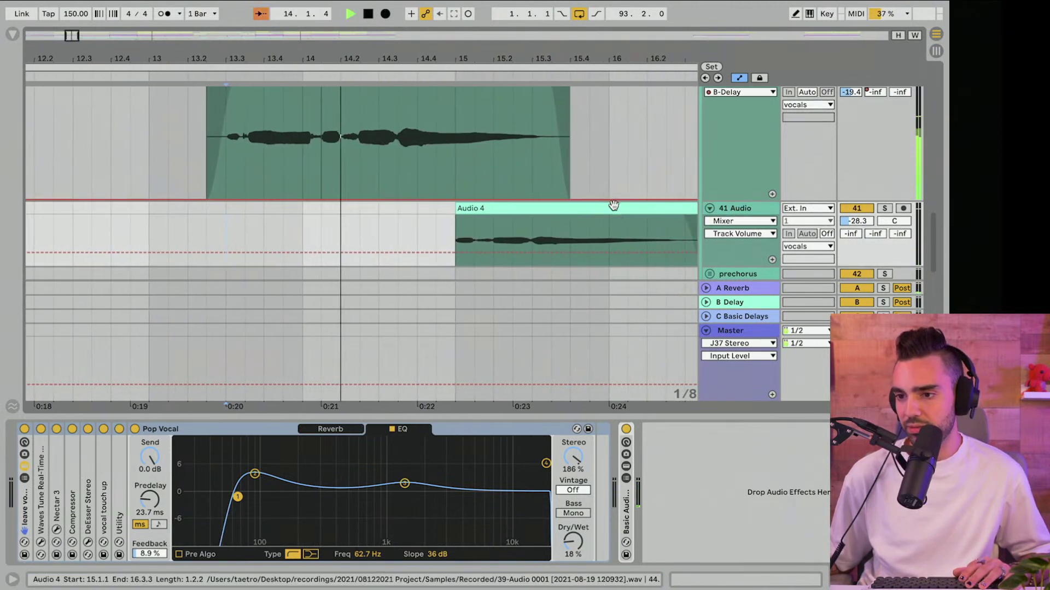
key(space)
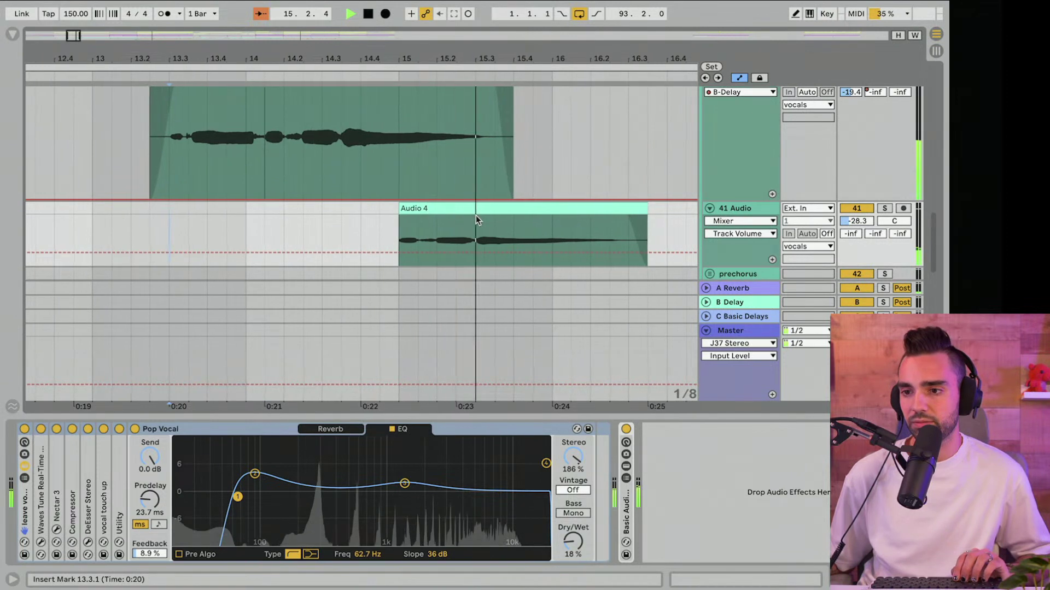
Step: Move the copied phrase to start at 15.2.1 and replay it with the verse
click(476, 215)
key(super+e)
click(413, 209)
key(Delete)
click(336, 215)
key(space)
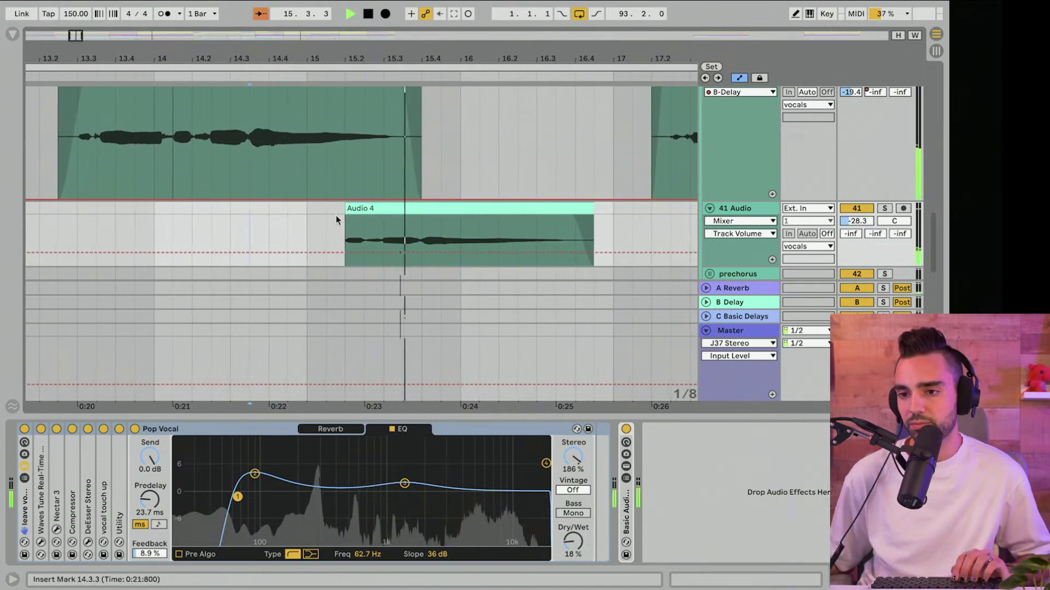
click(383, 208)
key(space)
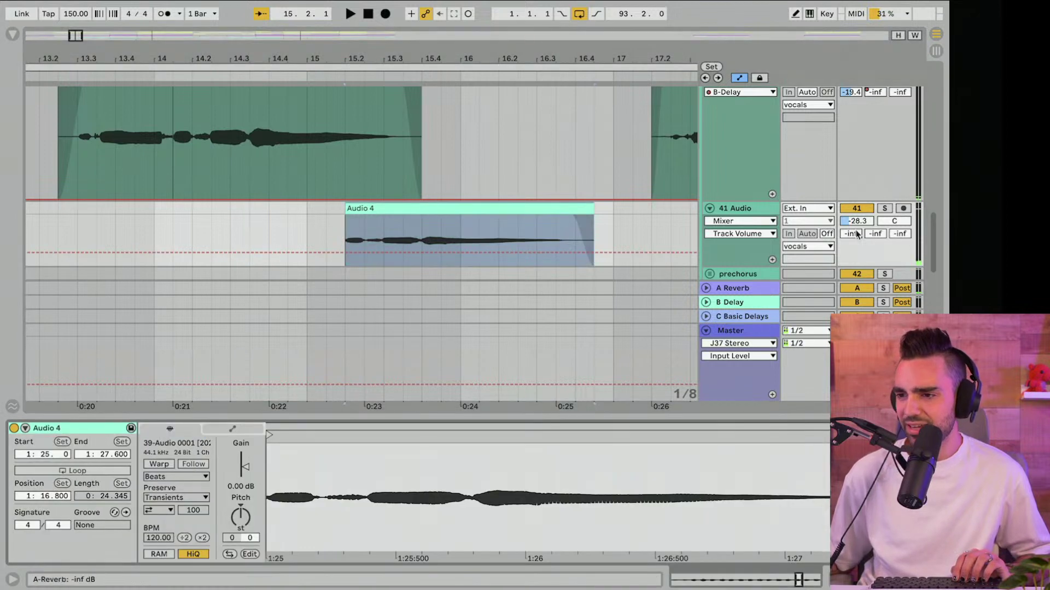
Step: Solo the copied phrase's track and enable Warp on the clip, keeping its current timing, and audition it
click(884, 208)
click(159, 465)
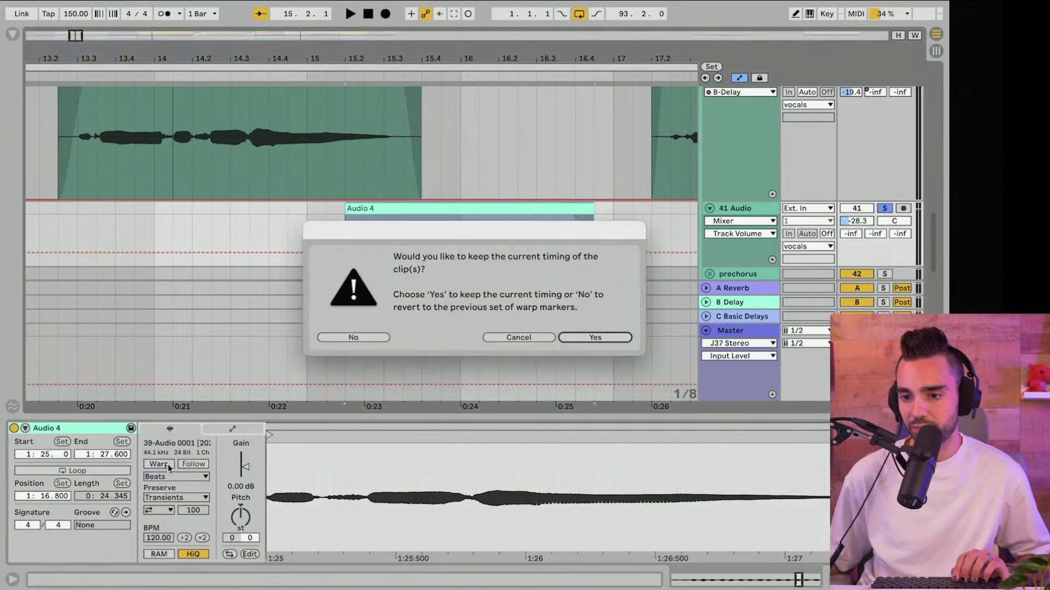
click(605, 338)
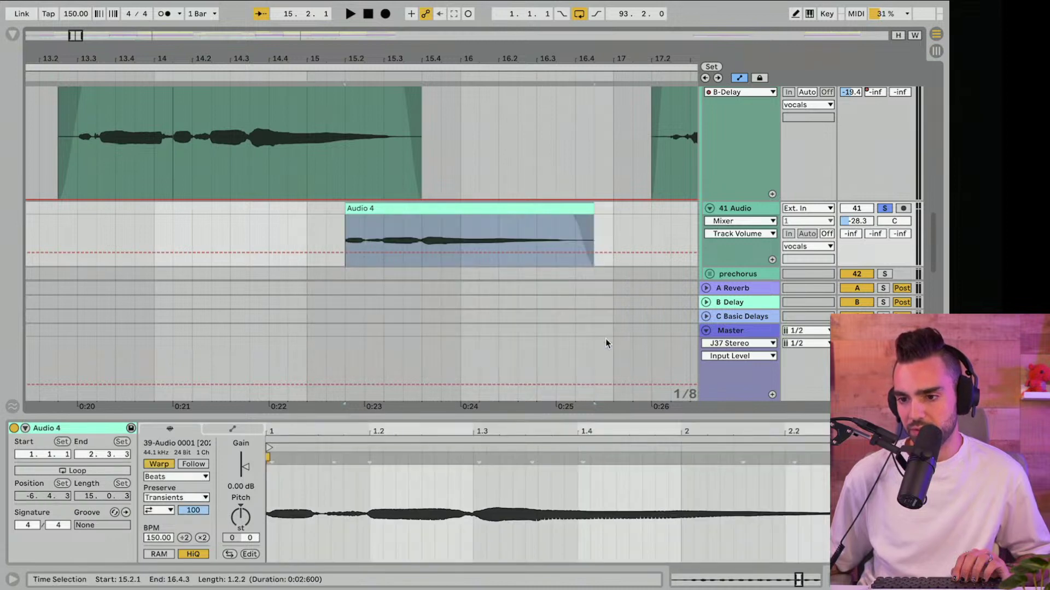
mouse_move(309, 395)
mouse_down()
mouse_move(308, 278)
mouse_move(514, 295)
mouse_move(390, 399)
mouse_up()
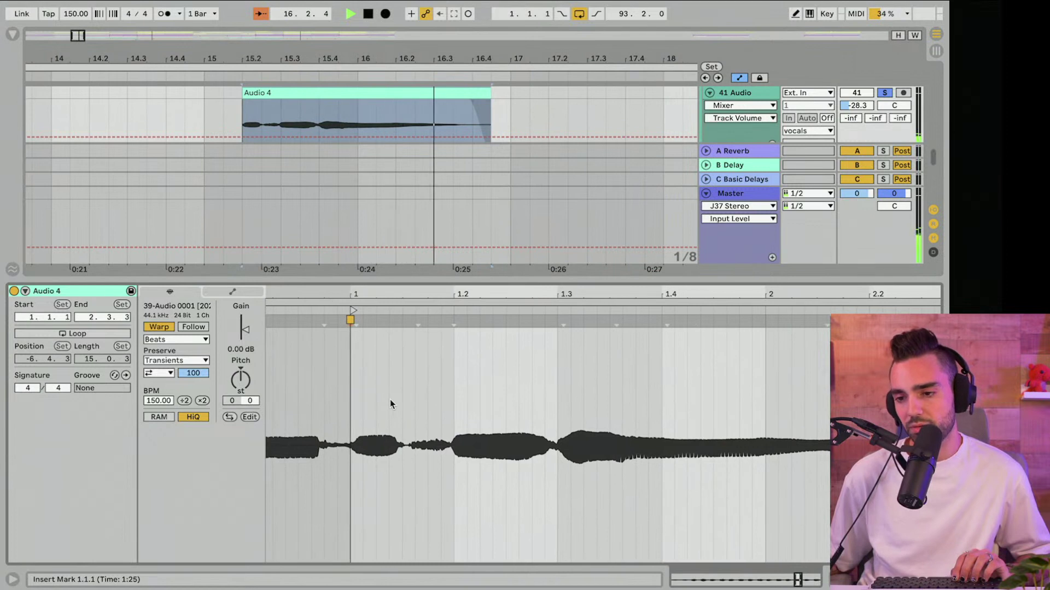
key(space)
Step: Add a warp marker at 1.2 in the copied phrase and set its warp mode to Complex Pro
double_click(454, 435)
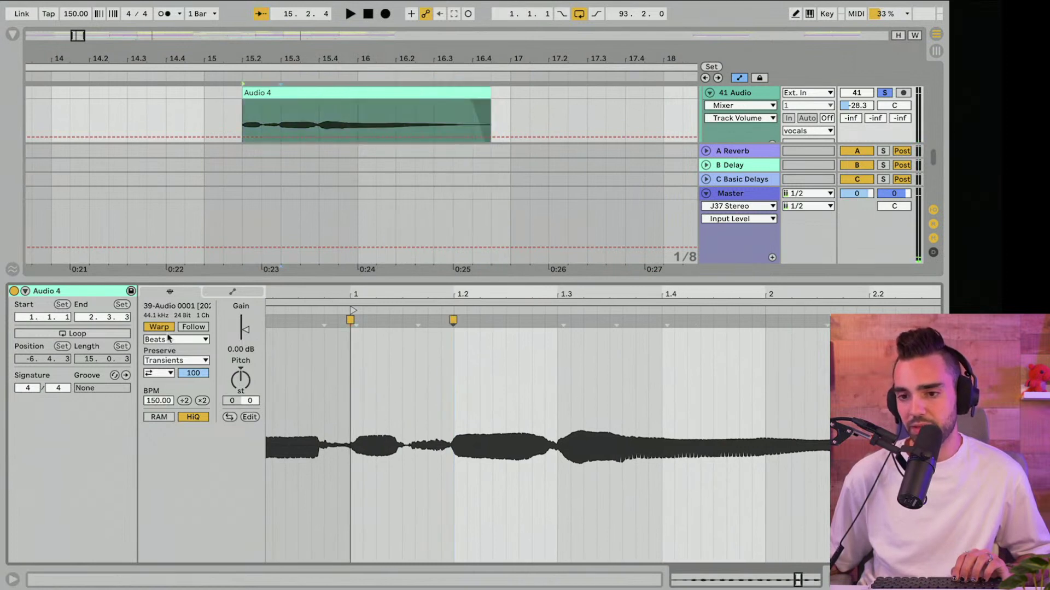
click(167, 339)
click(177, 406)
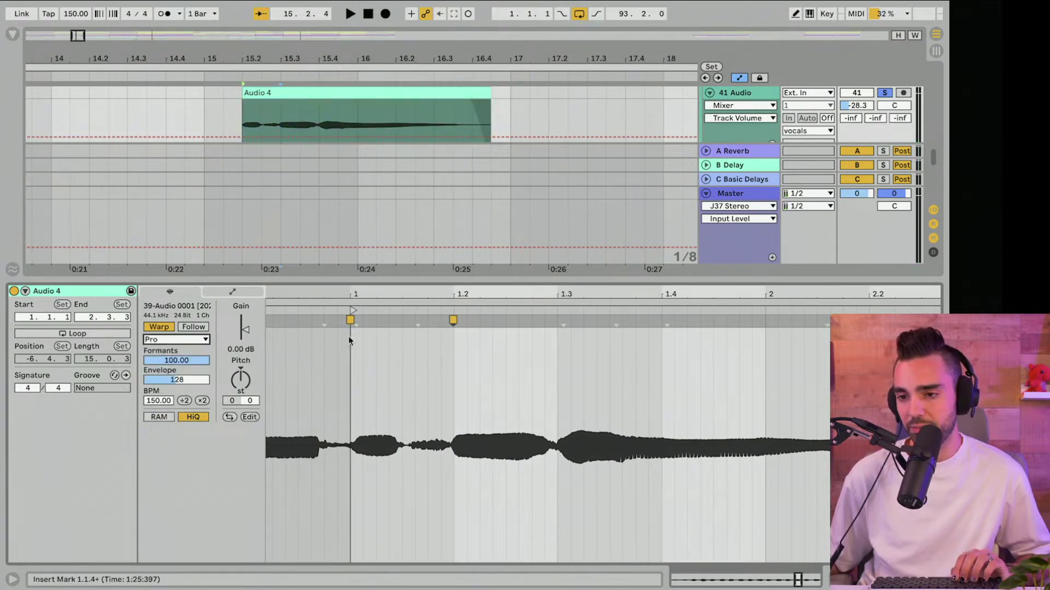
Step: Crop the copied clip and shift its first warp marker to 1.1.3, playing the result
mouse_move(351, 319)
mouse_down()
mouse_move(415, 322)
mouse_move(353, 330)
mouse_up()
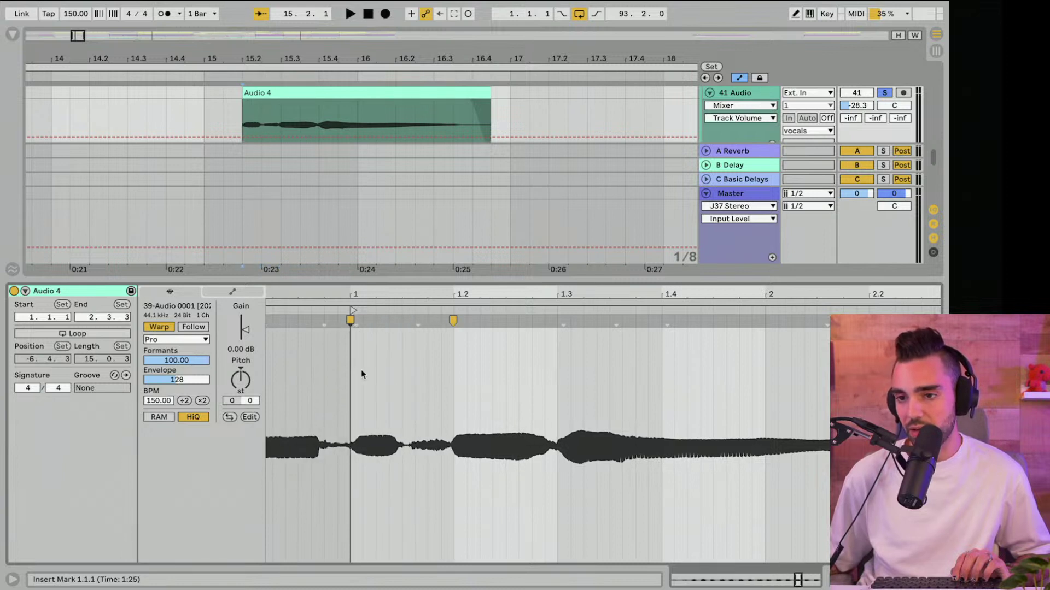
right_click(264, 108)
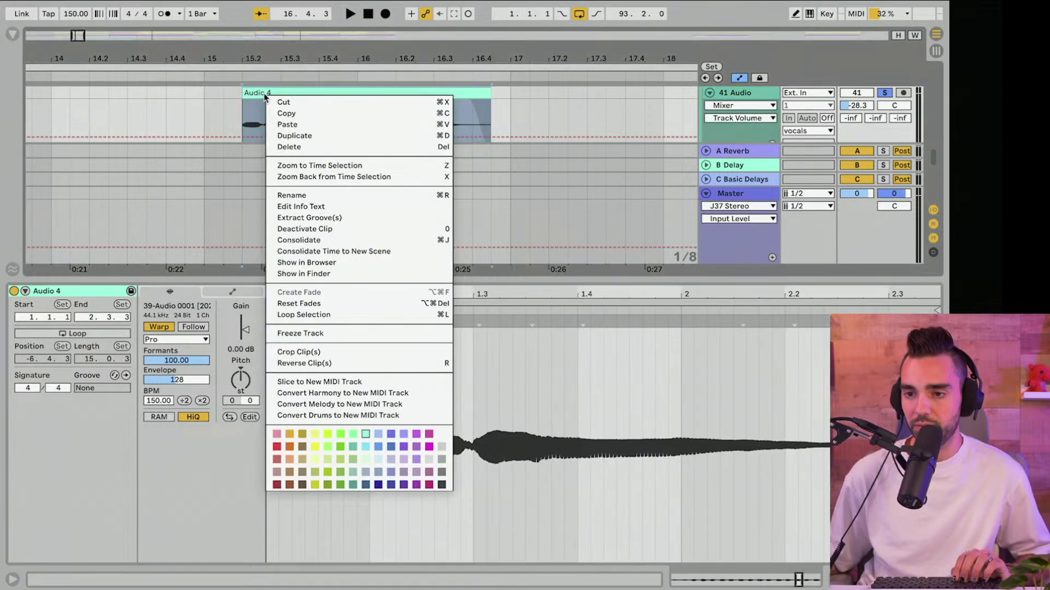
click(306, 352)
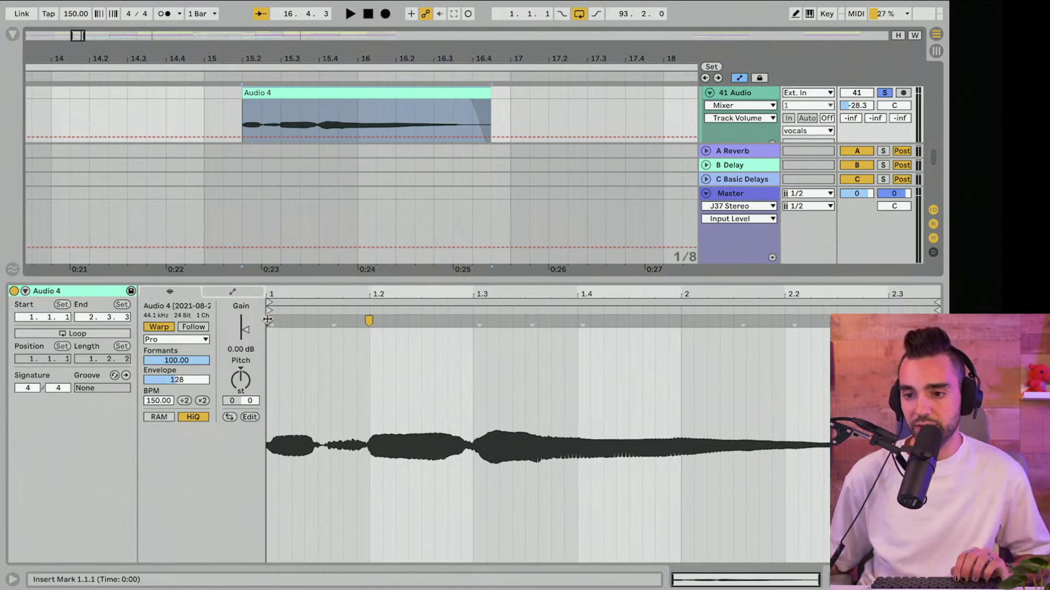
drag(267, 323, 326, 329)
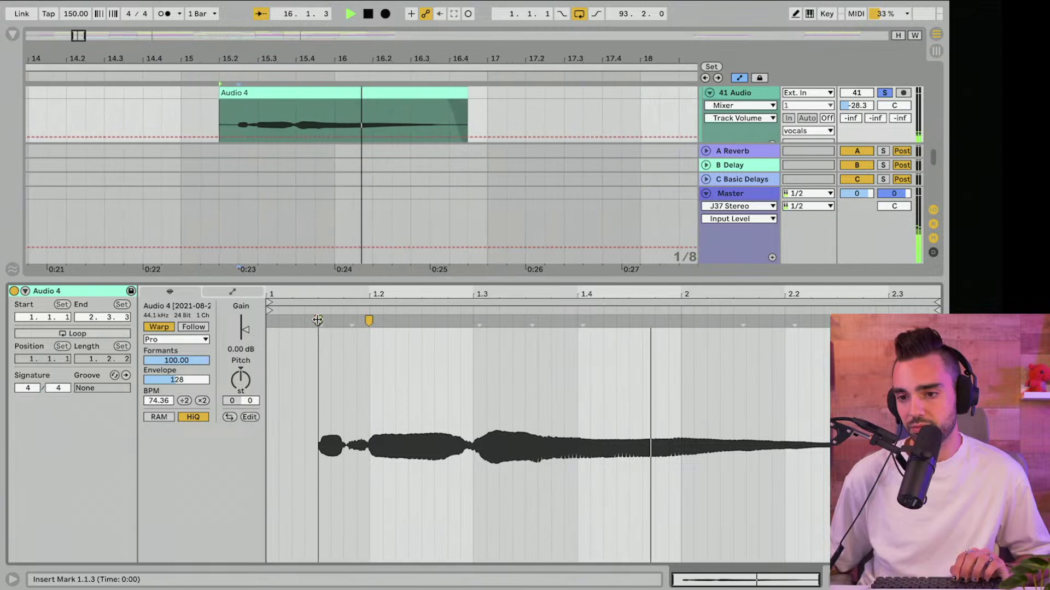
key(space)
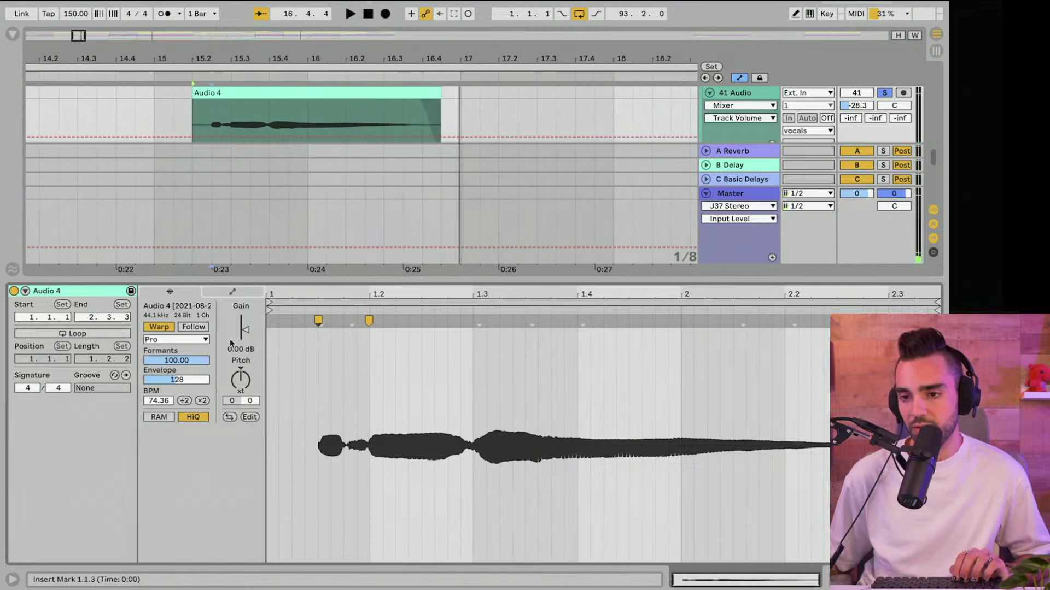
Step: Set the copied clip's warp mode to Complex and audition it
click(185, 340)
click(171, 397)
key(space)
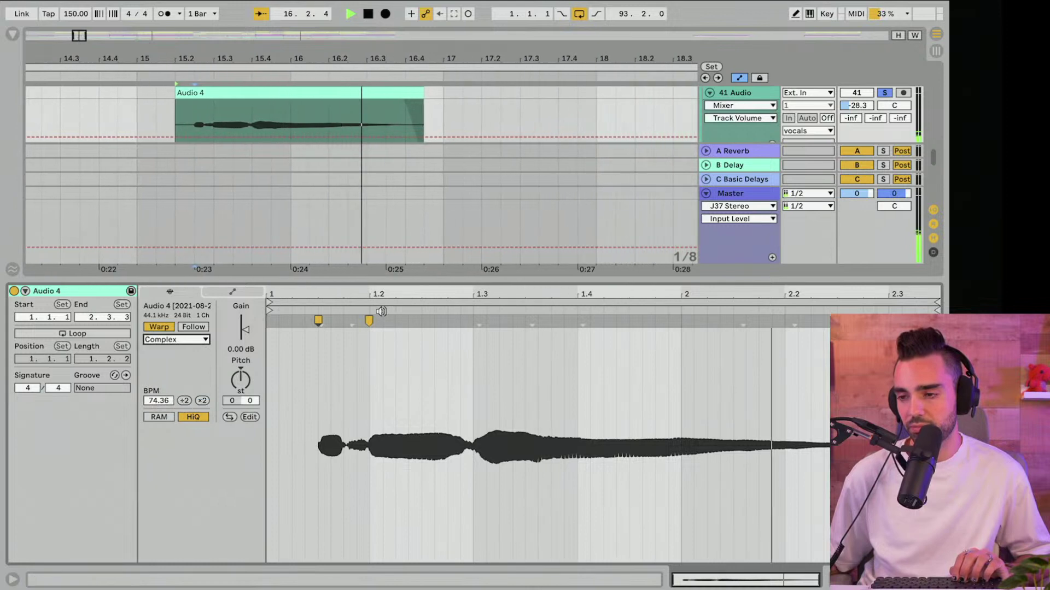
Step: Unsolo and reactivate the copied phrase's track, stop playback, and set the track volume to -28.8 dB in device view
click(857, 93)
key(space)
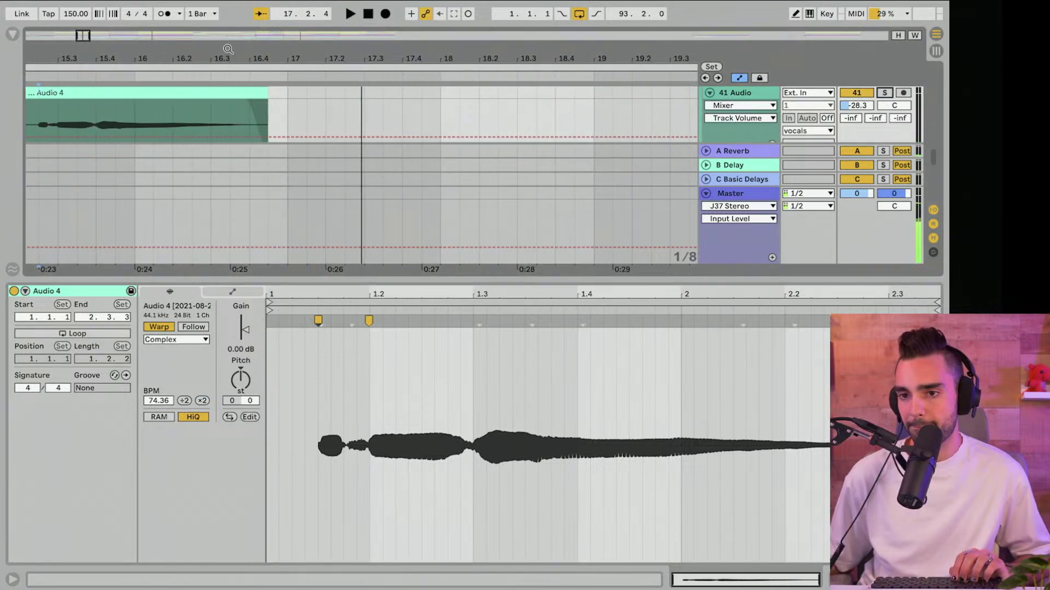
drag(328, 269, 633, 269)
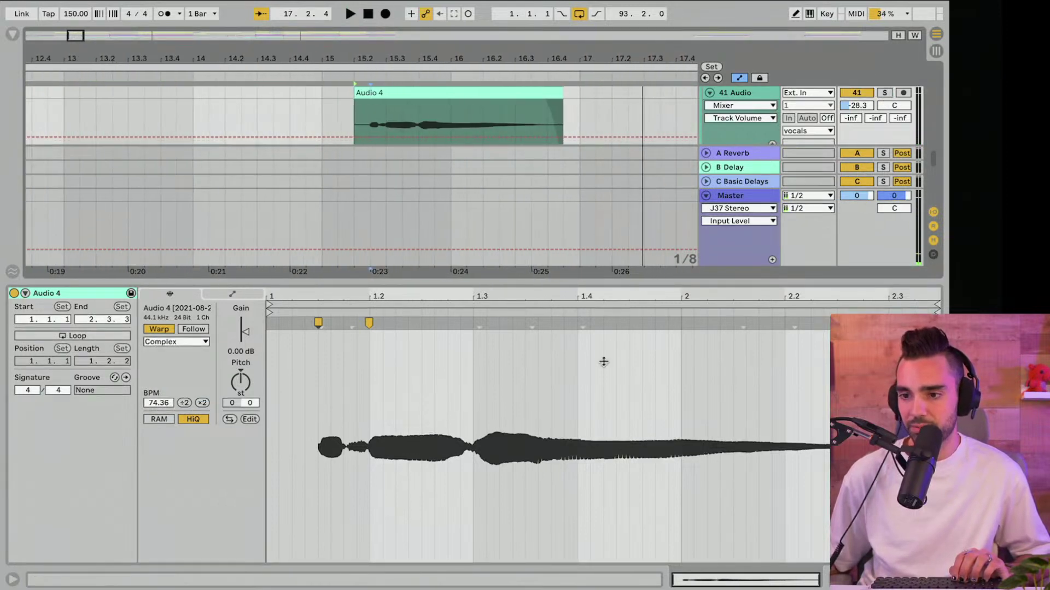
key(ctrl+alt+l)
double_click(739, 92)
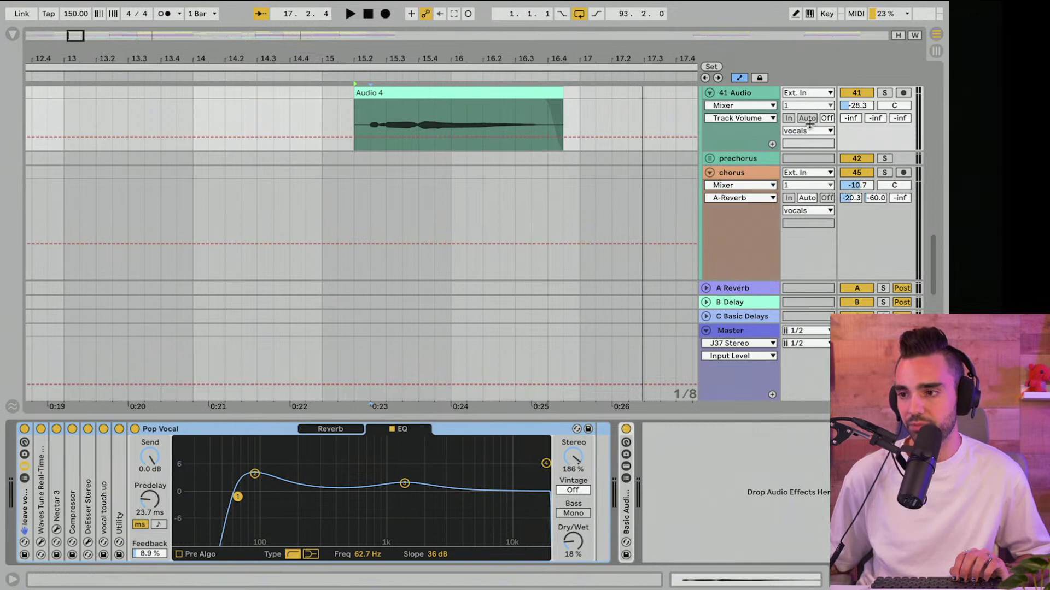
drag(858, 107, 859, 109)
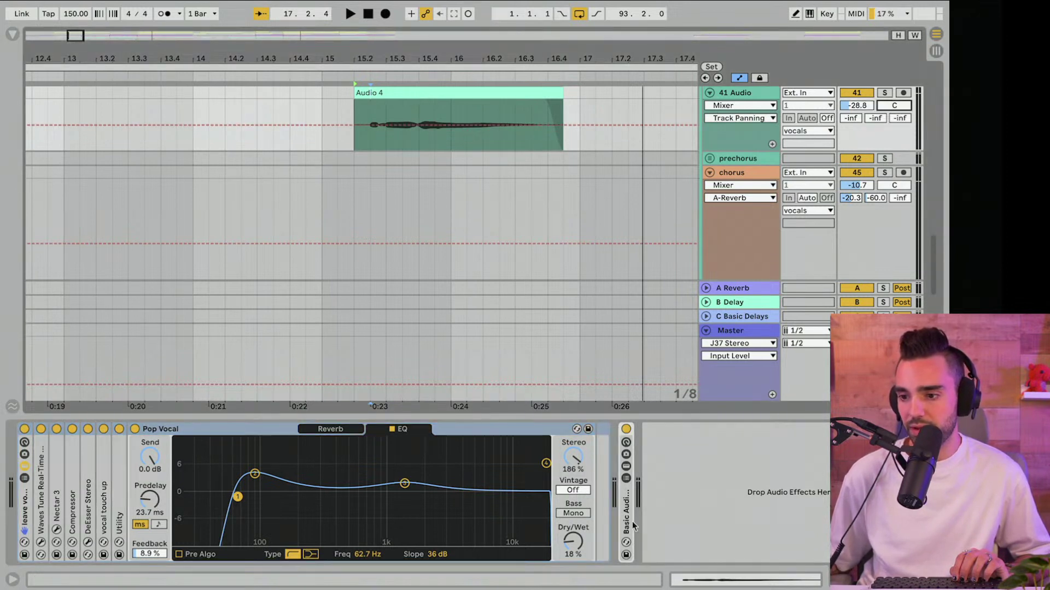
Step: Expand Basic Audio Processing on the copied phrase's track, set its High Cut to 3.22 kHz, and audition the phrase
double_click(632, 523)
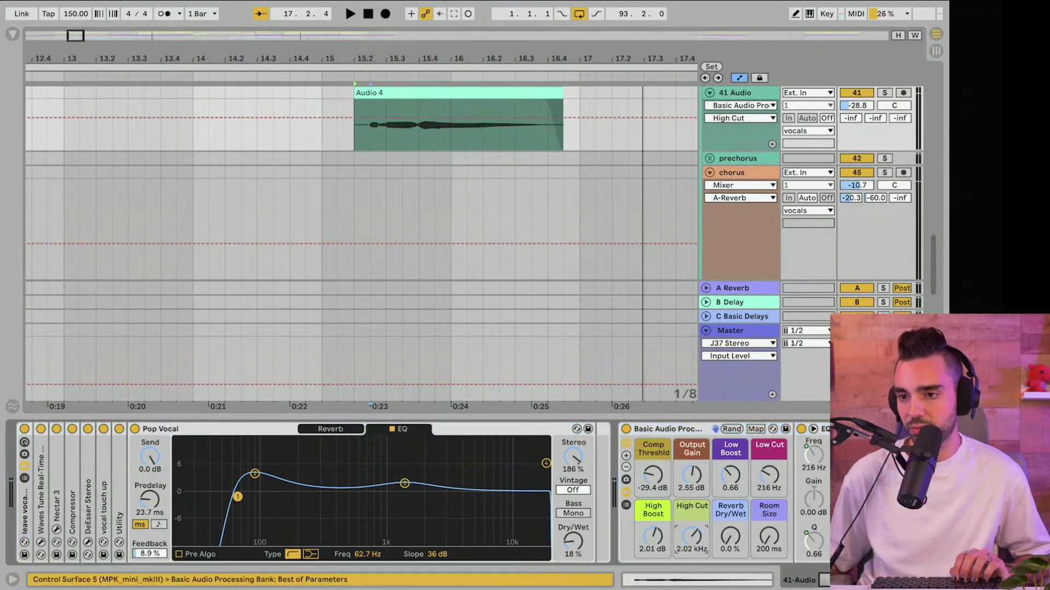
key(space)
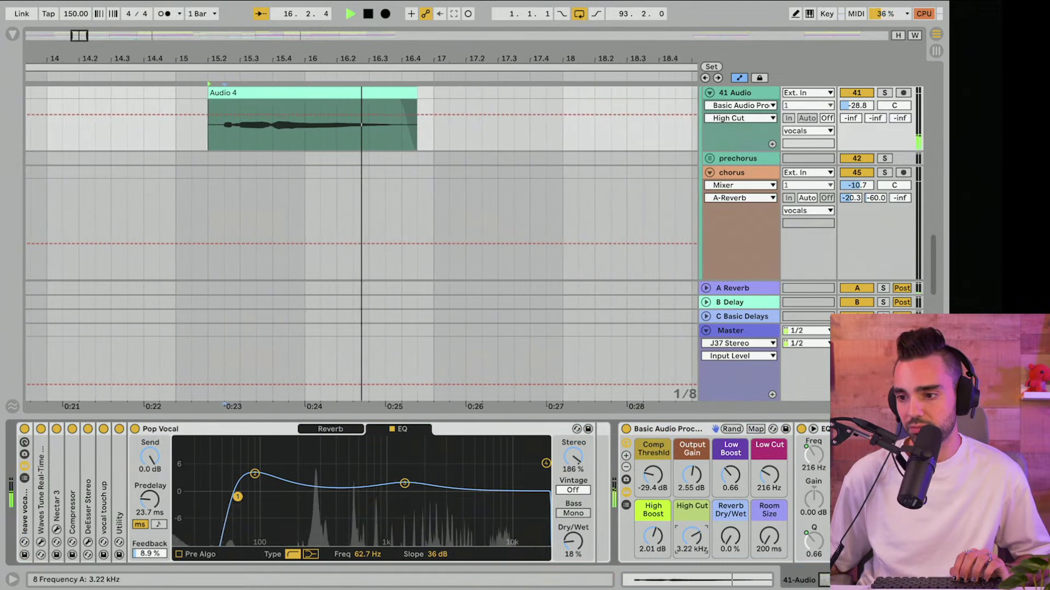
click(93, 139)
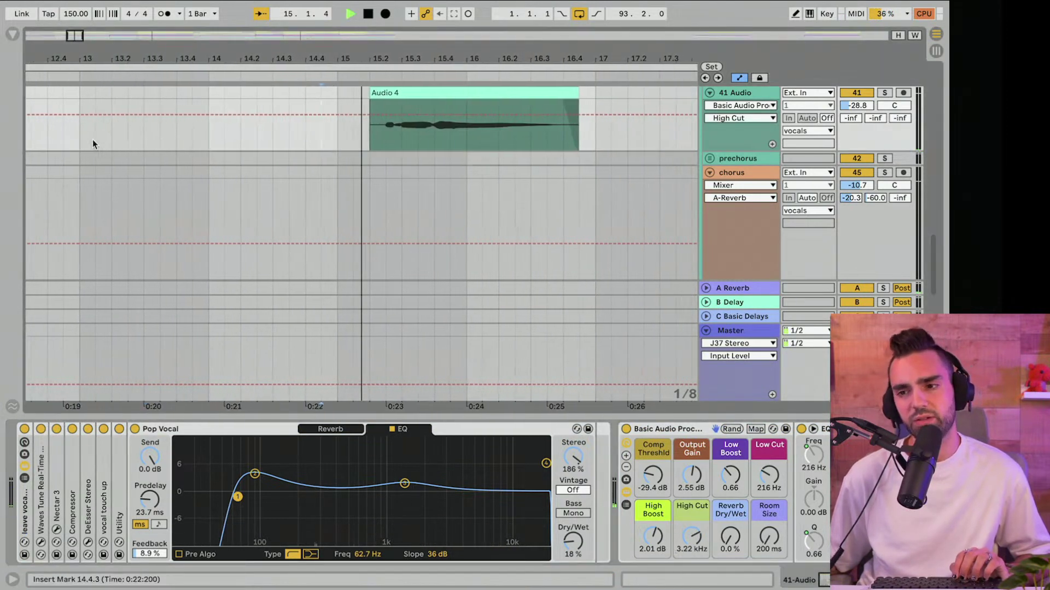
scroll(93, 144, up, 1)
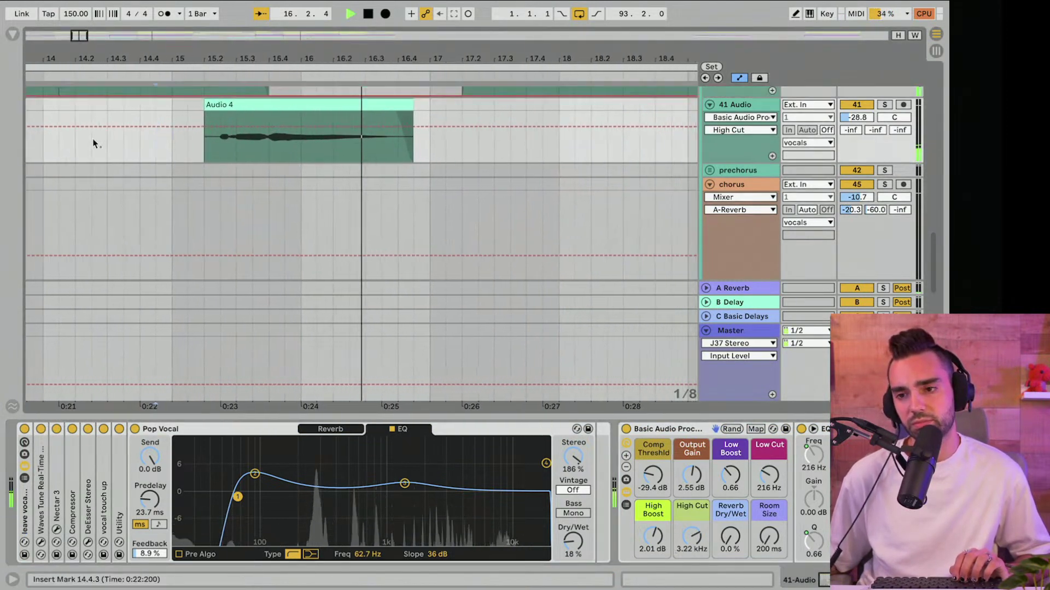
scroll(195, 128, up, 1)
key(space)
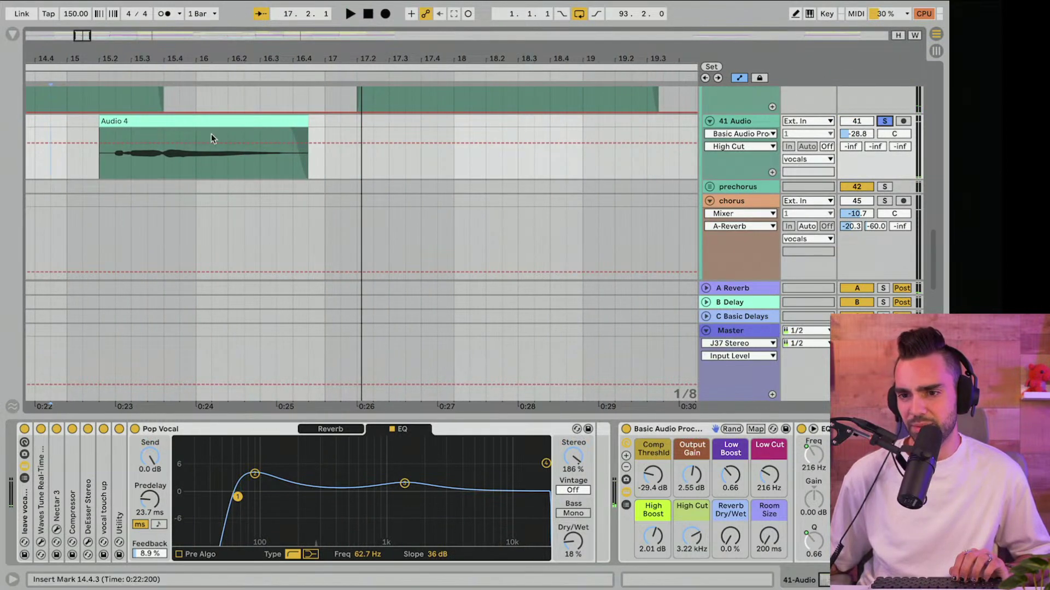
Step: Audition the soloed copied phrase against the metronome from bar 15 to check its timing
click(115, 123)
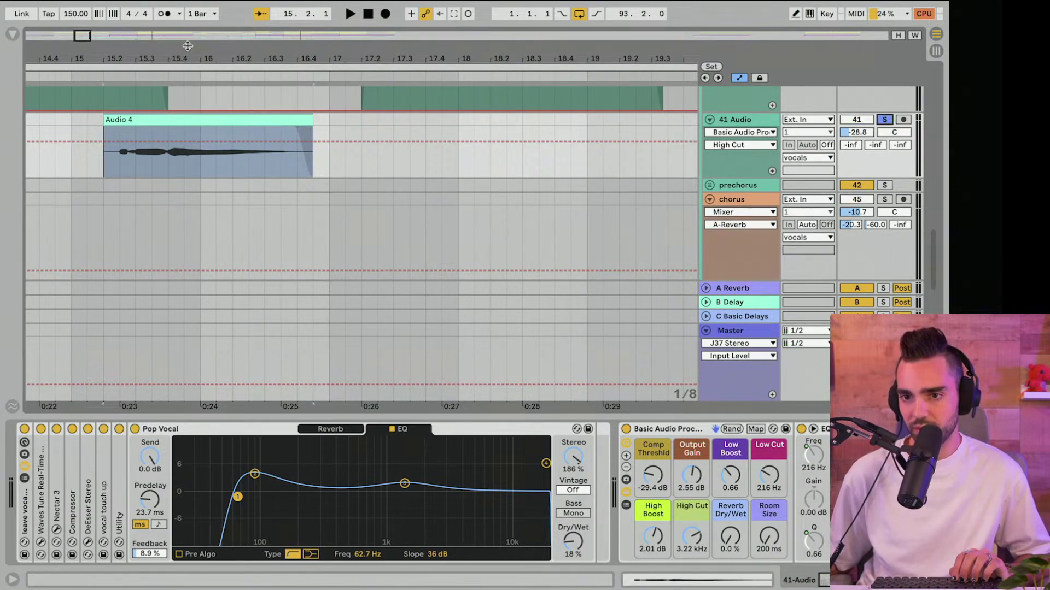
click(65, 167)
key(space)
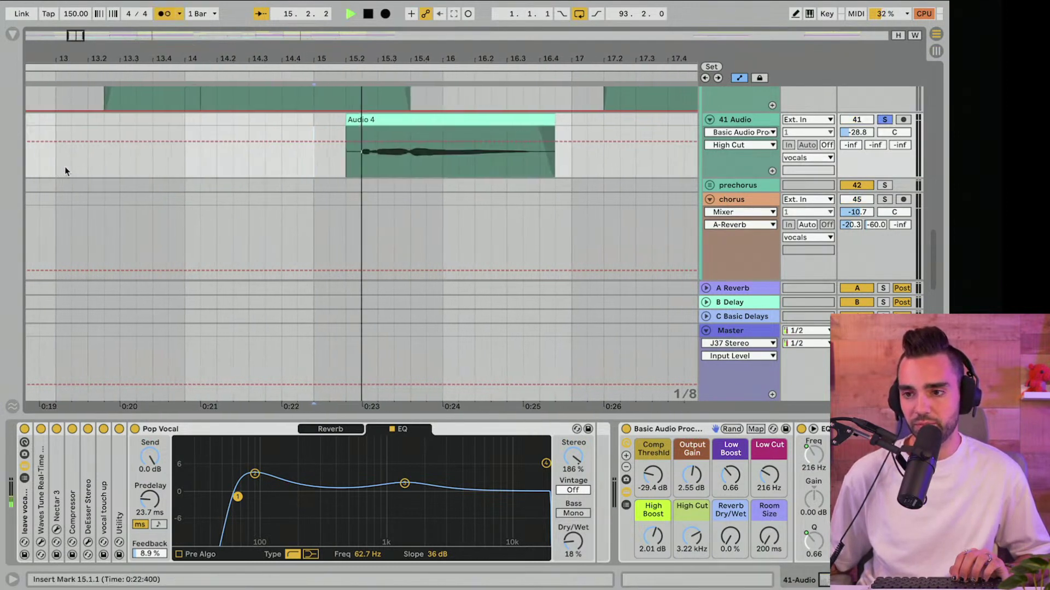
key(space)
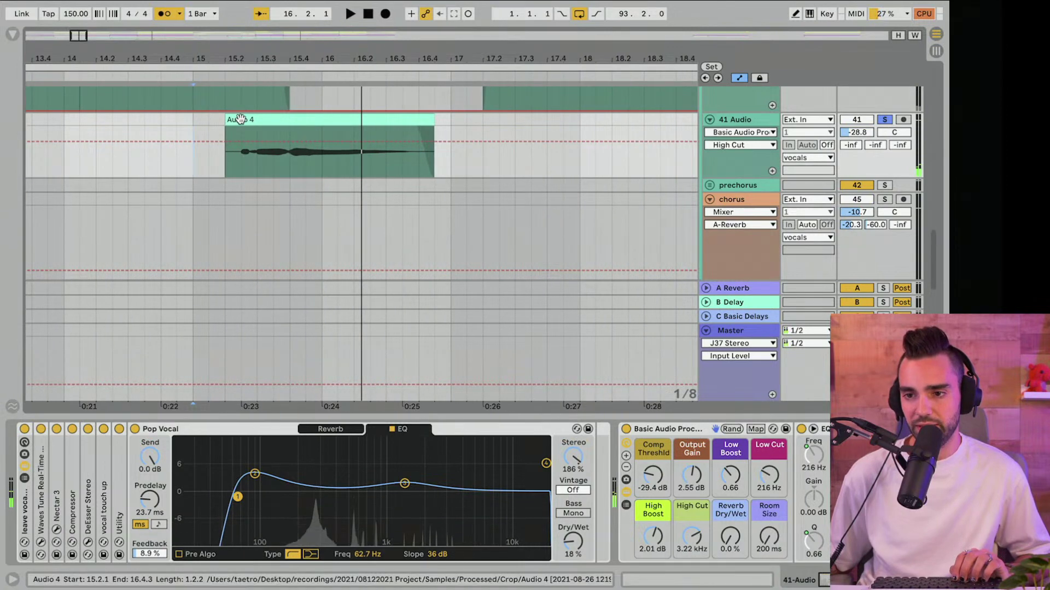
Step: Move the copied clip an eighth note earlier to start at 15.1.3 and audition it with the metronome
drag(240, 120, 227, 123)
click(153, 163)
key(space)
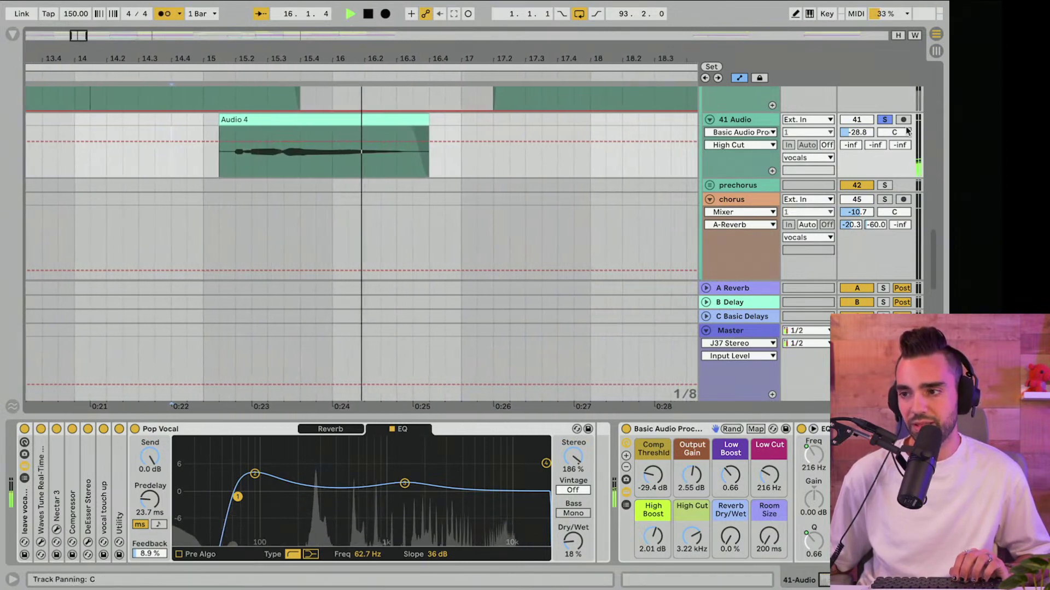
key(space)
Step: Unsolo the copied phrase's track, raise its volume to -22.5 dB during playback, and replay it without the metronome
key(space)
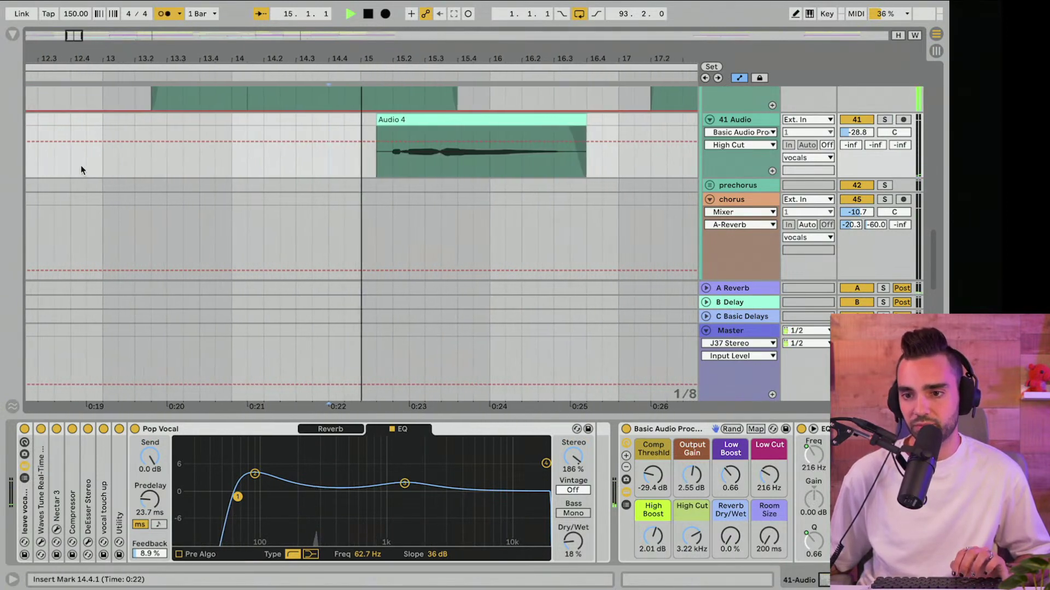
drag(856, 132, 857, 105)
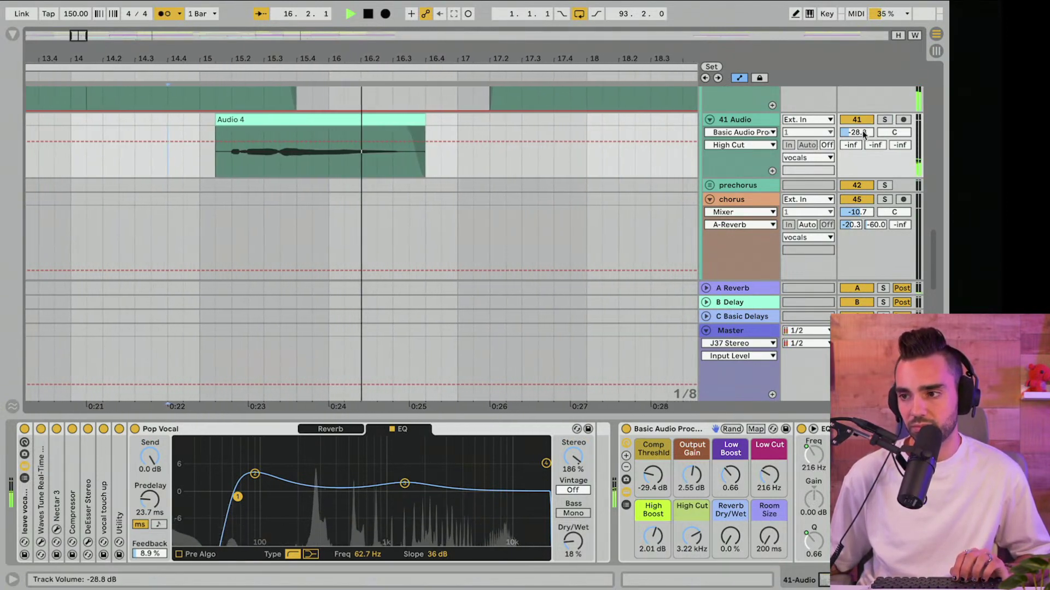
key(space)
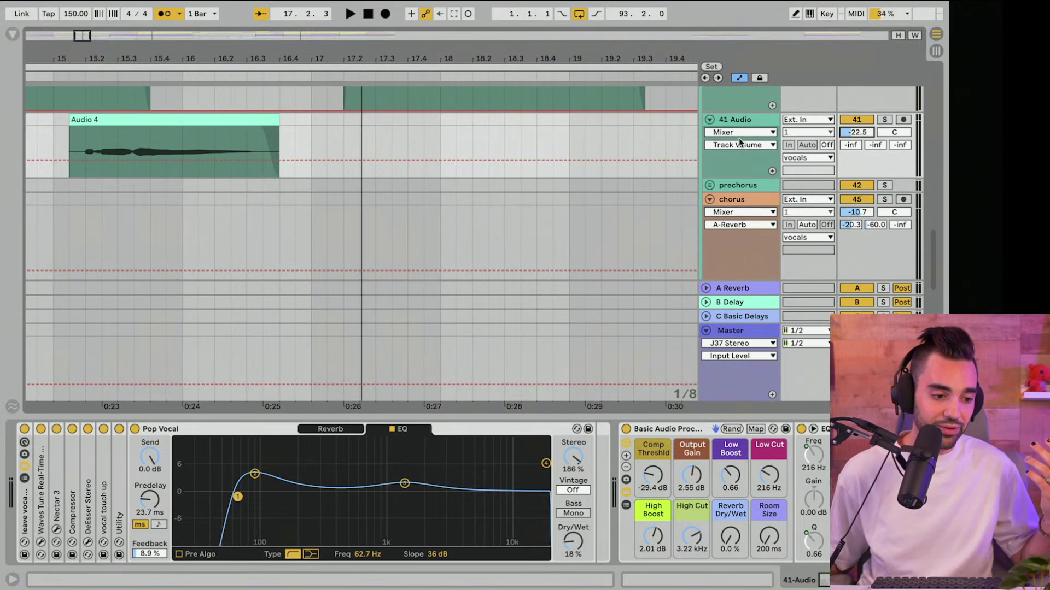
key(space)
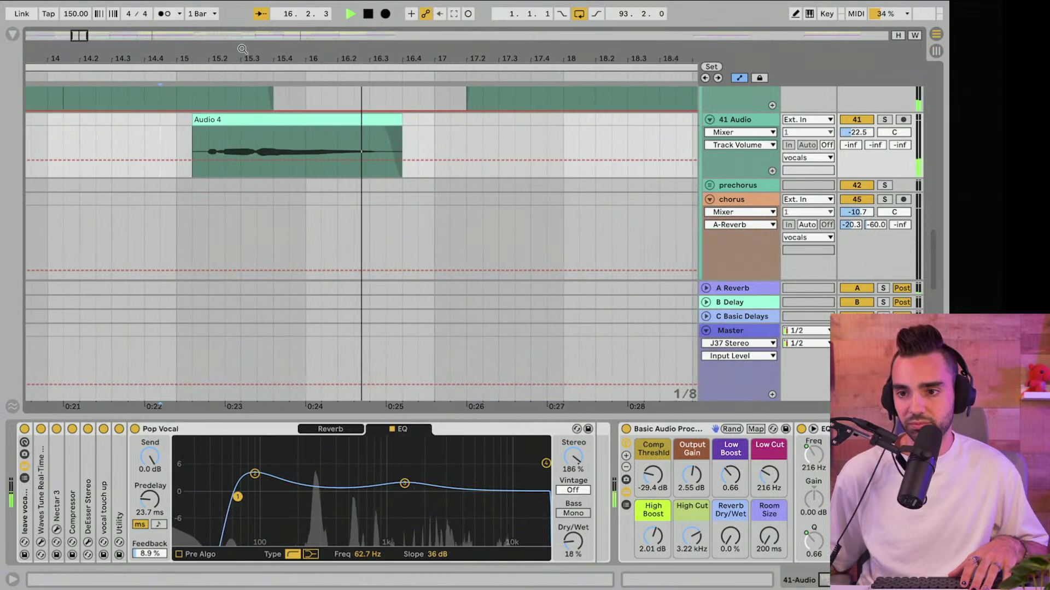
Step: Automate the copied phrase's B-Delay send to -22 dB from 15.3.3 to 16.4.1 and play it back
key(minus)
key(space)
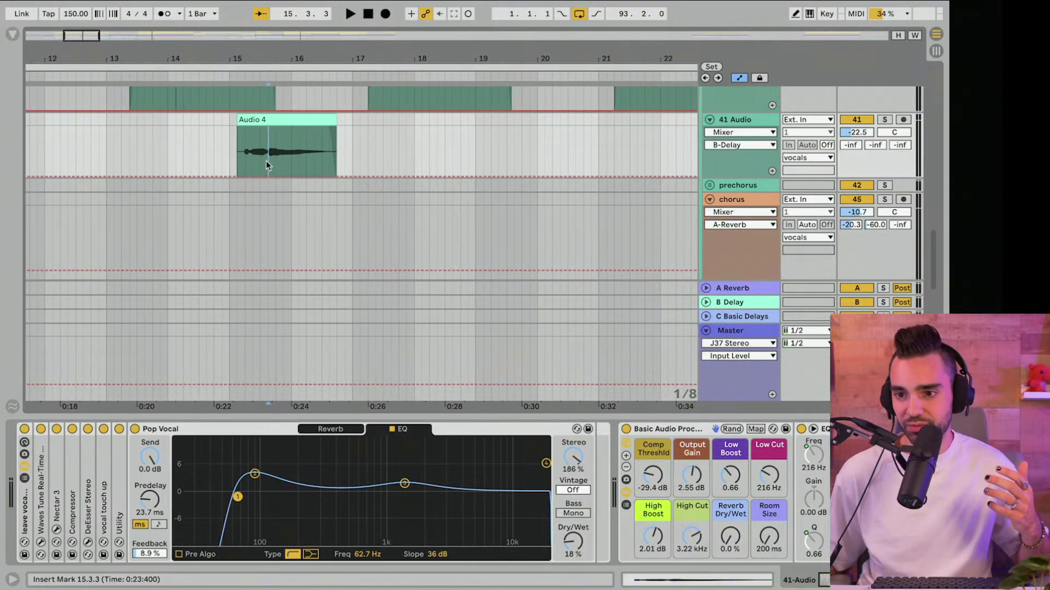
drag(269, 161, 334, 163)
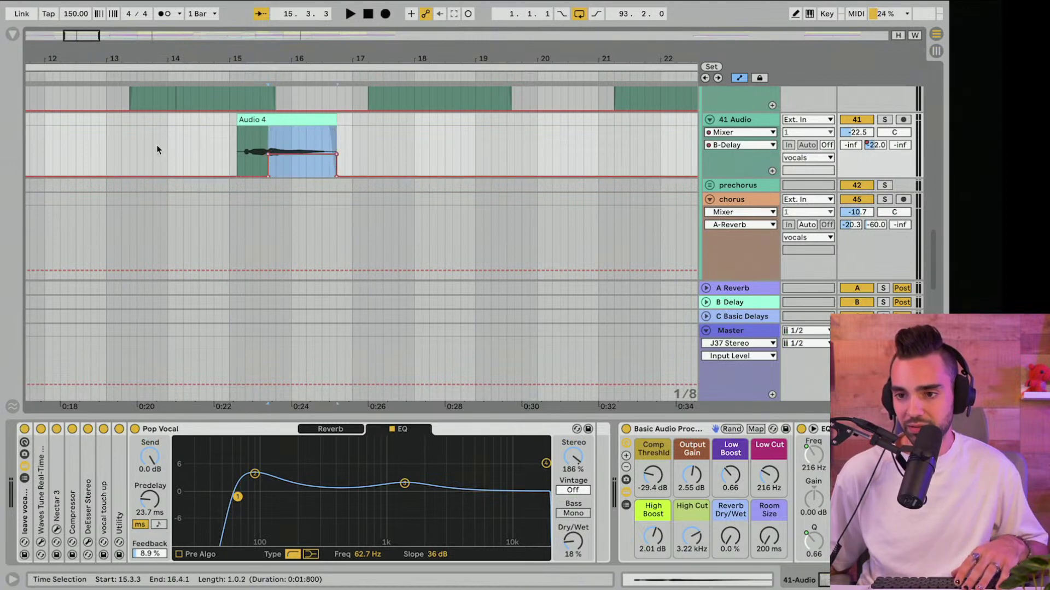
key(space)
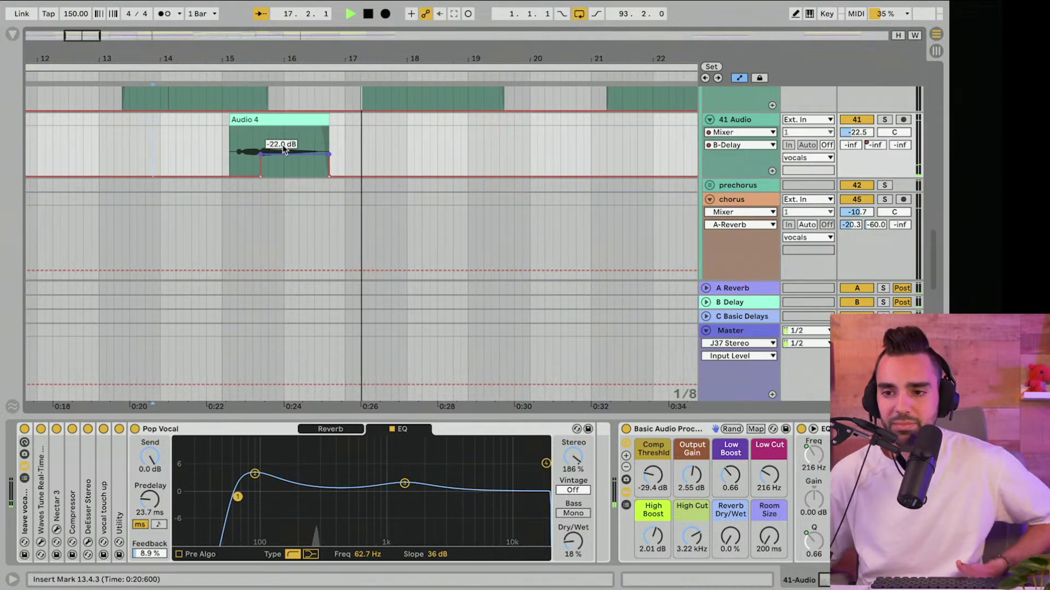
Step: Raise the automated B-Delay section over the copied clip to -12 dB, audition the echo throw, and save the set
key(space)
click(230, 143)
key(space)
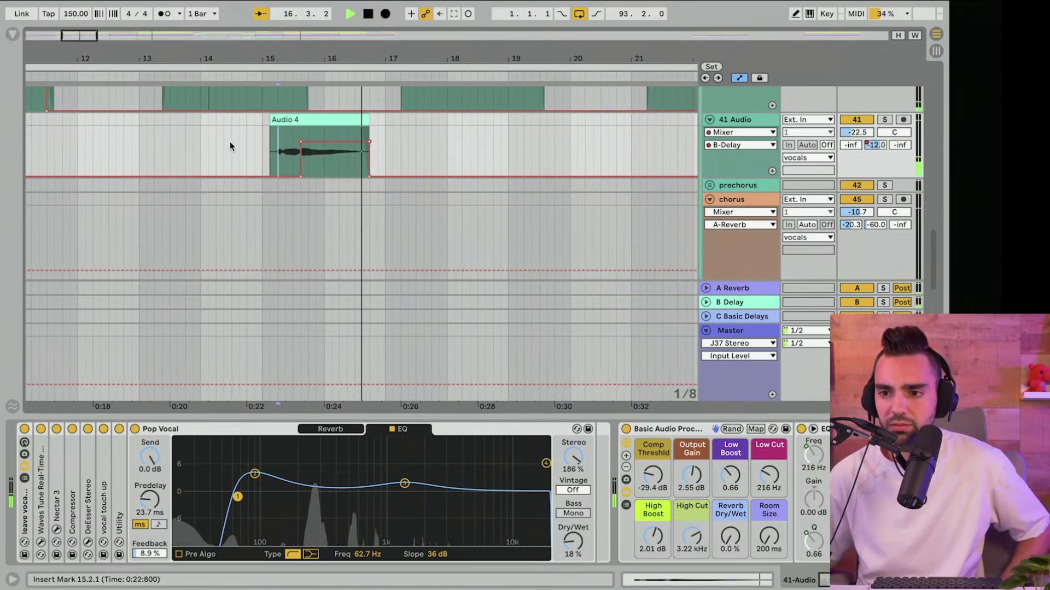
mouse_move(242, 150)
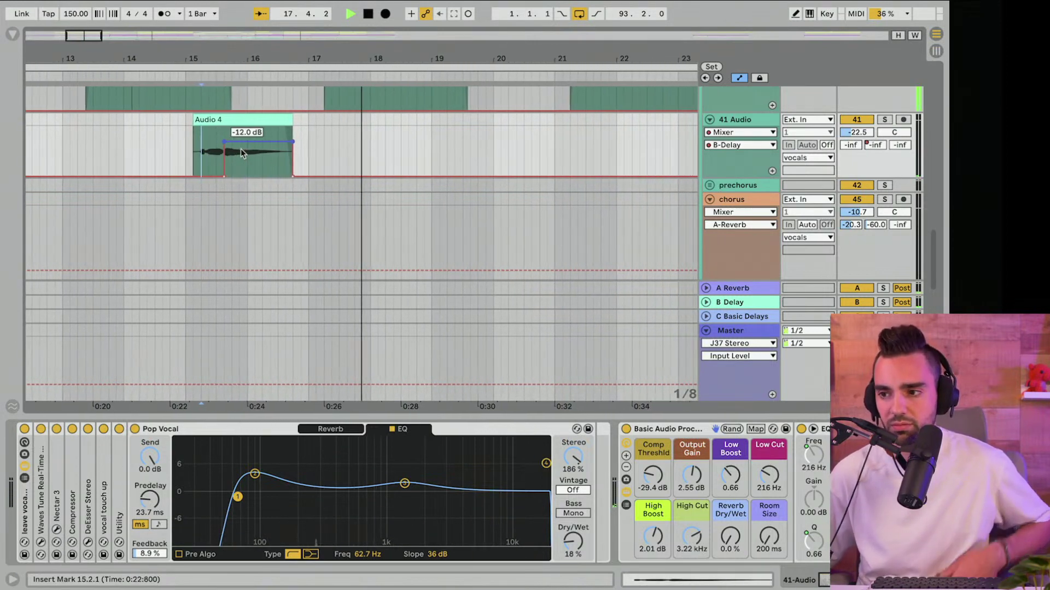
scroll(274, 173, up, 3)
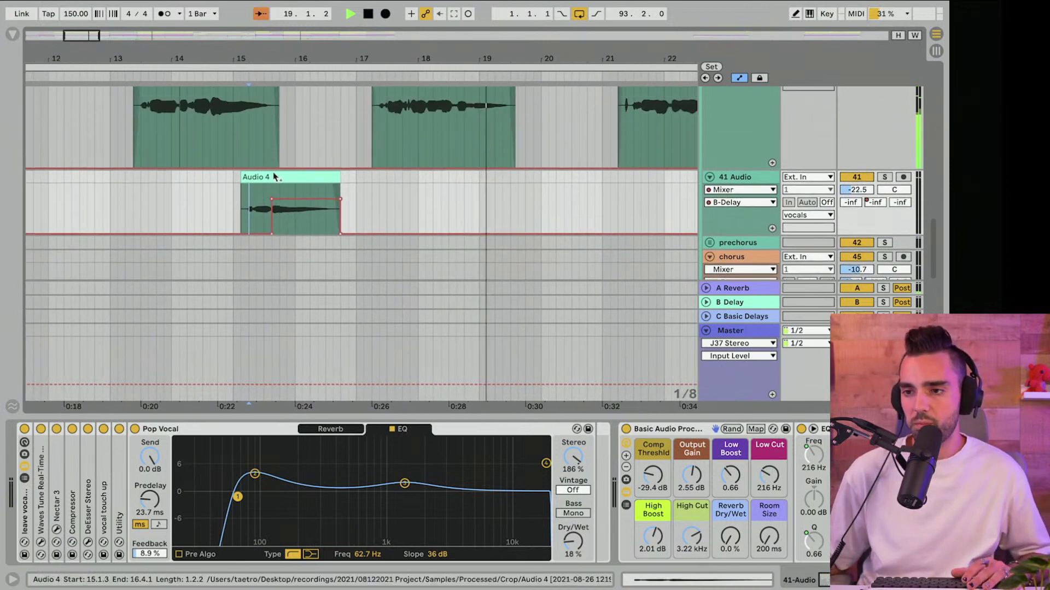
click(150, 228)
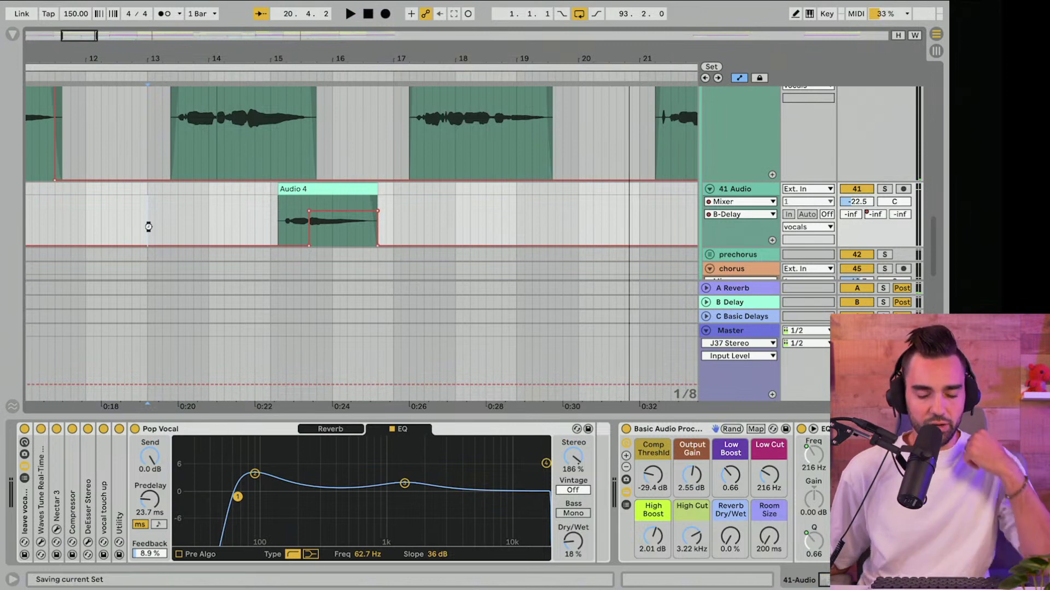
Step: Play the verse from about bar 9 to compare the automated delay throw with the manual echo throw
drag(188, 59, 229, 46)
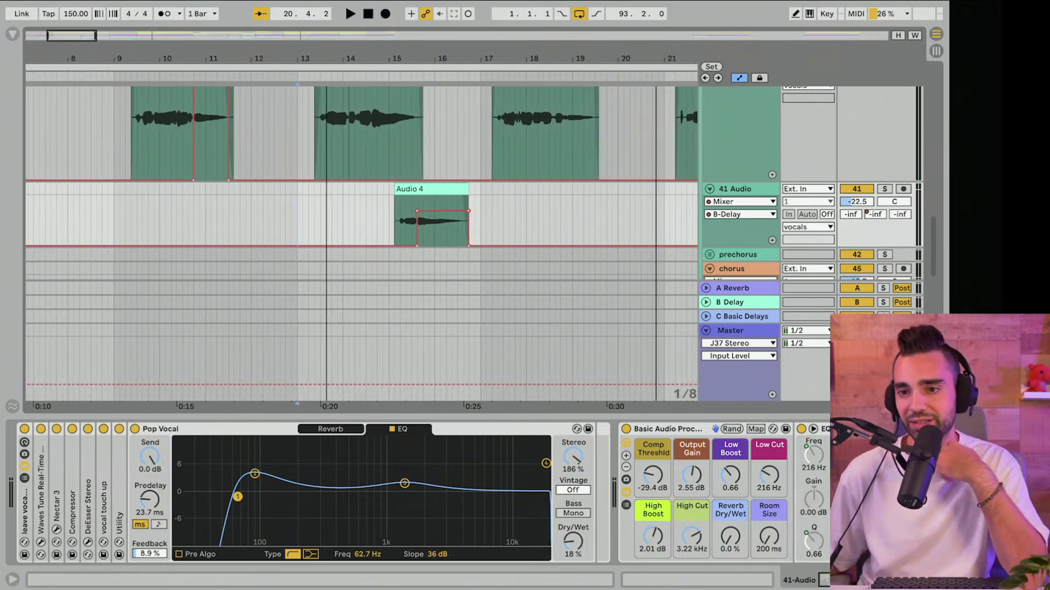
scroll(83, 226, up, 2)
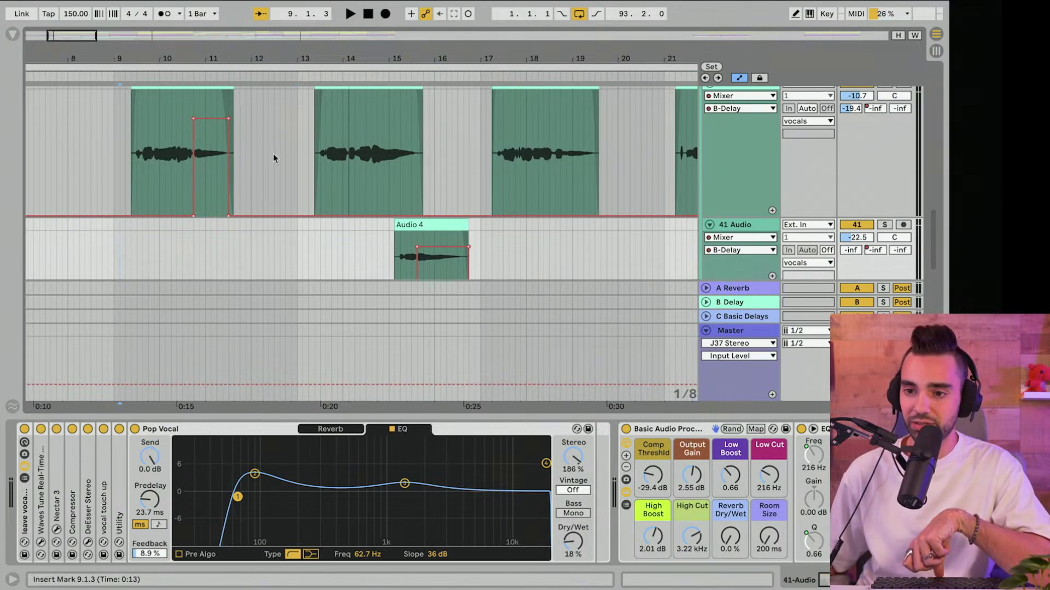
key(Up)
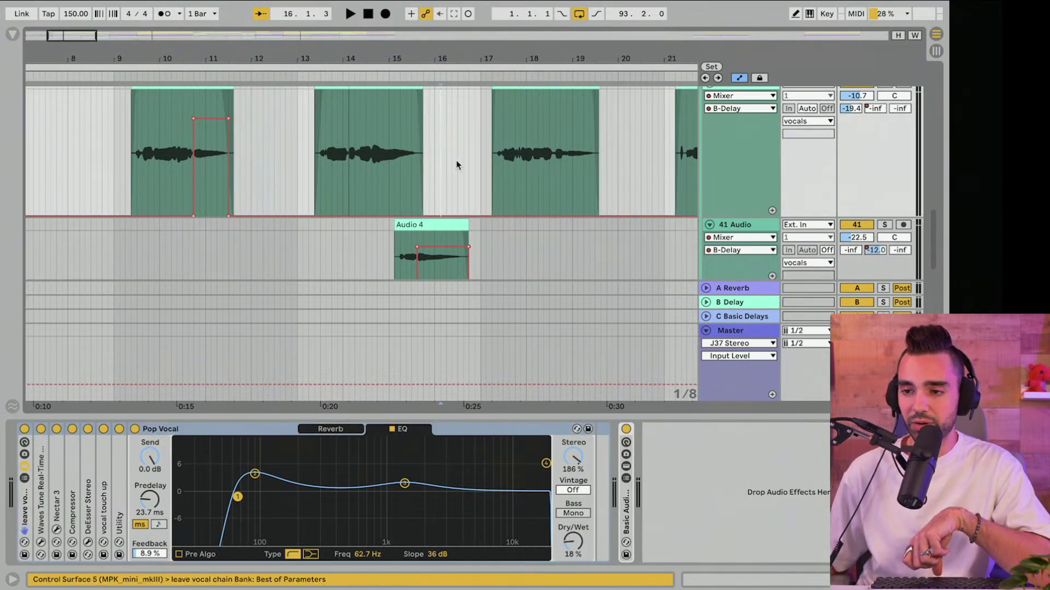
click(123, 168)
key(space)
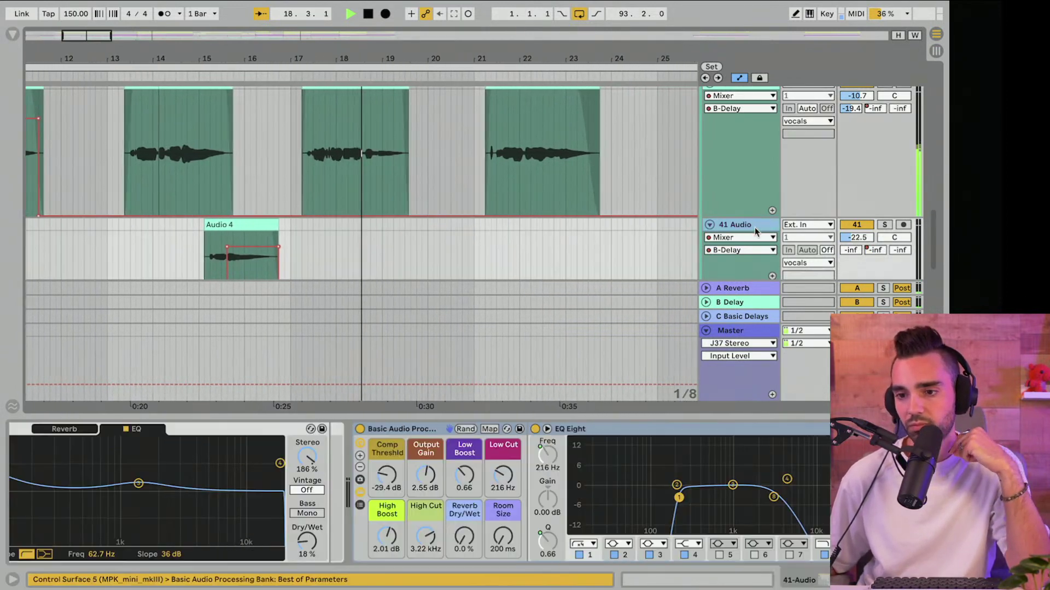
Step: Set the copied phrase's Low Cut to 580 Hz and High Cut to 2.24 kHz in Basic Audio Processing while auditioning it
key(space)
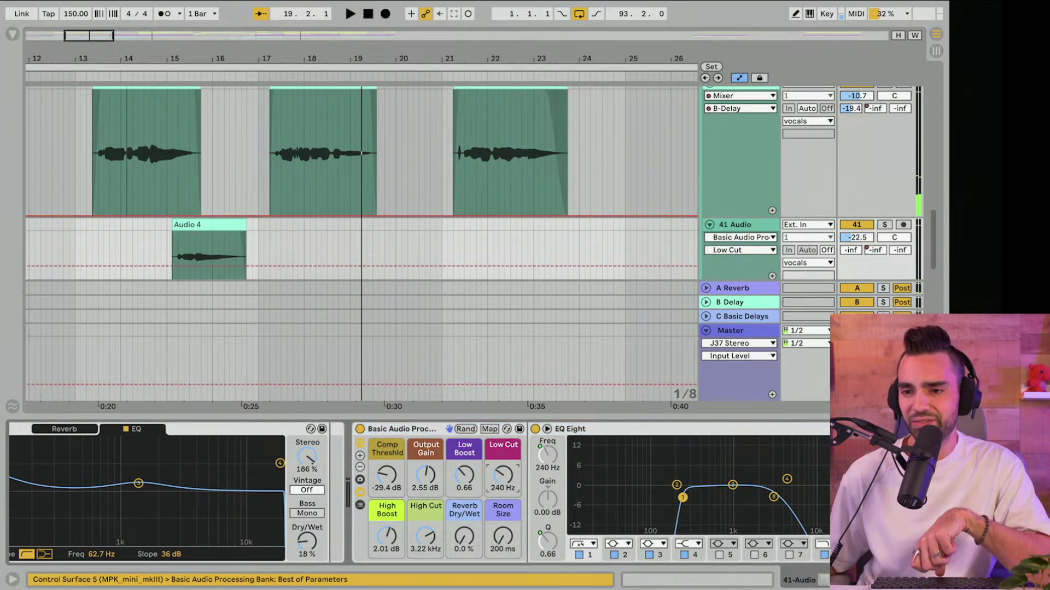
click(169, 243)
key(space)
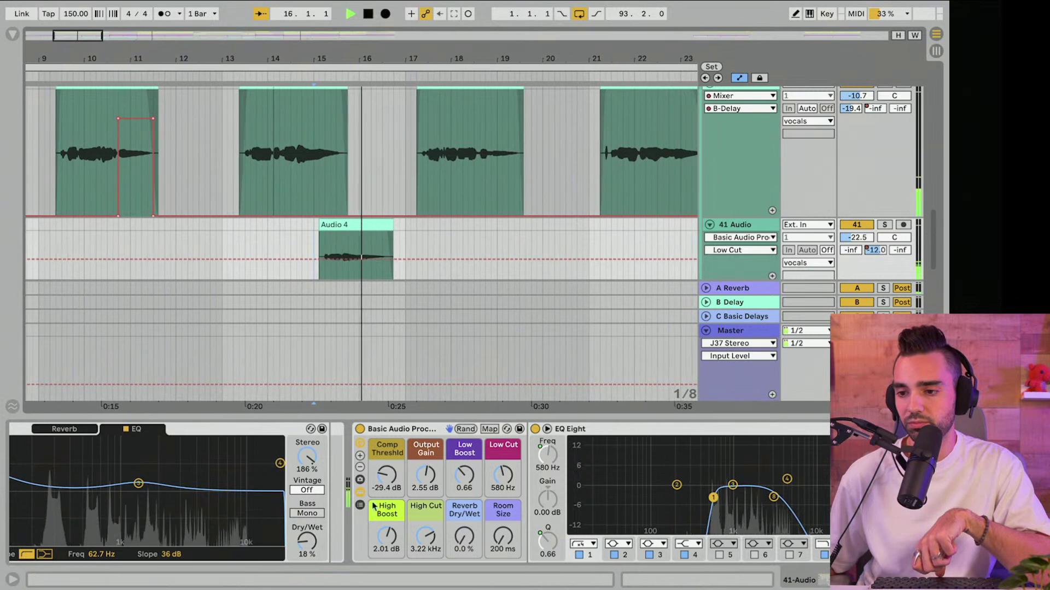
drag(424, 523, 425, 547)
key(space)
key(space)
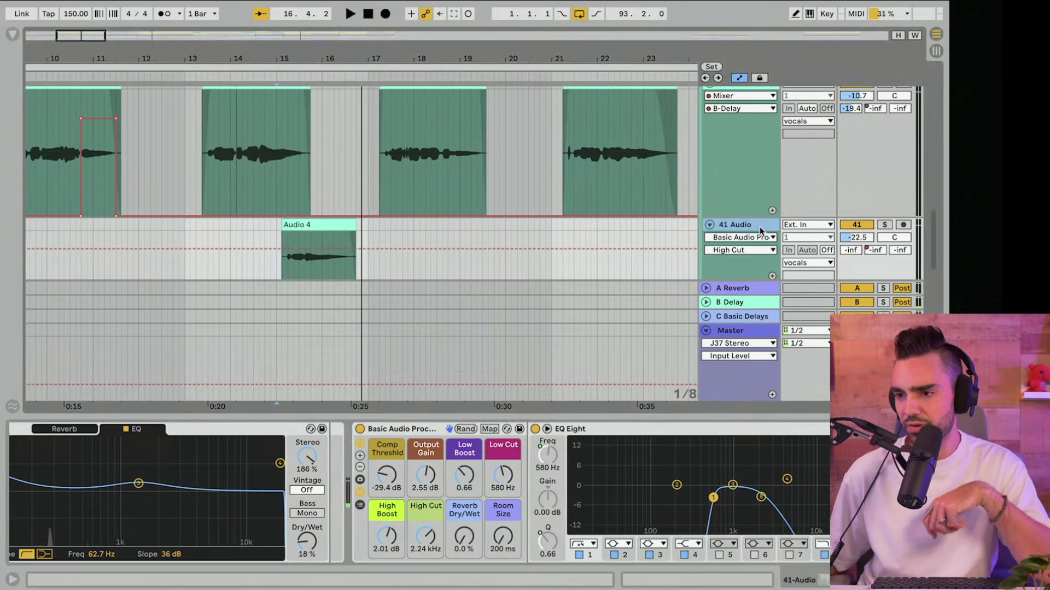
Step: Rename the copied phrase's track "bgrnd mid vox" and play it with the verse from 13.4.1
key(ctrl+r)
text(bgrnd)
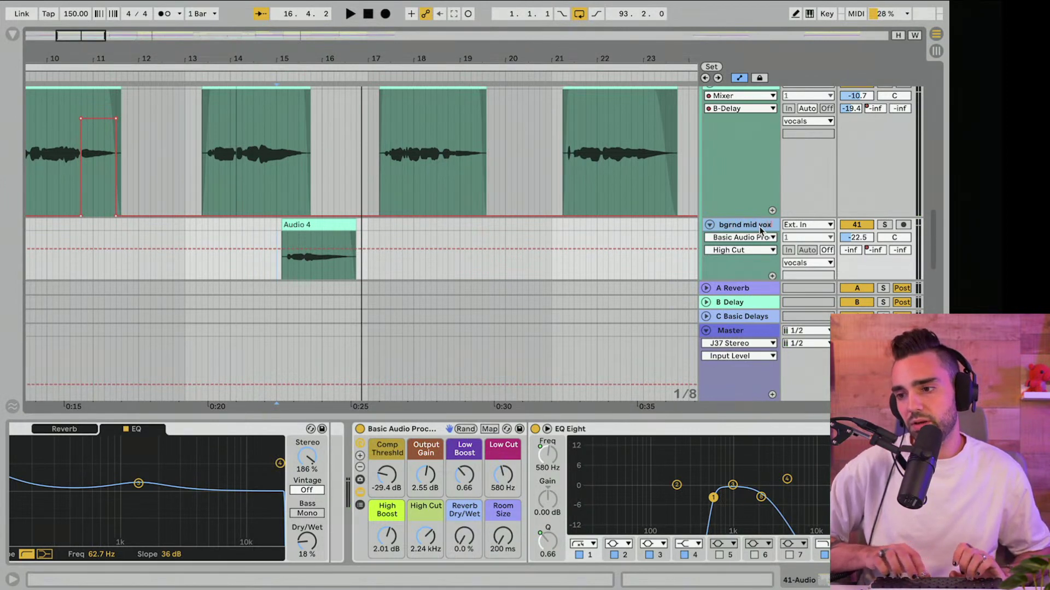
scroll(563, 257, up, 1)
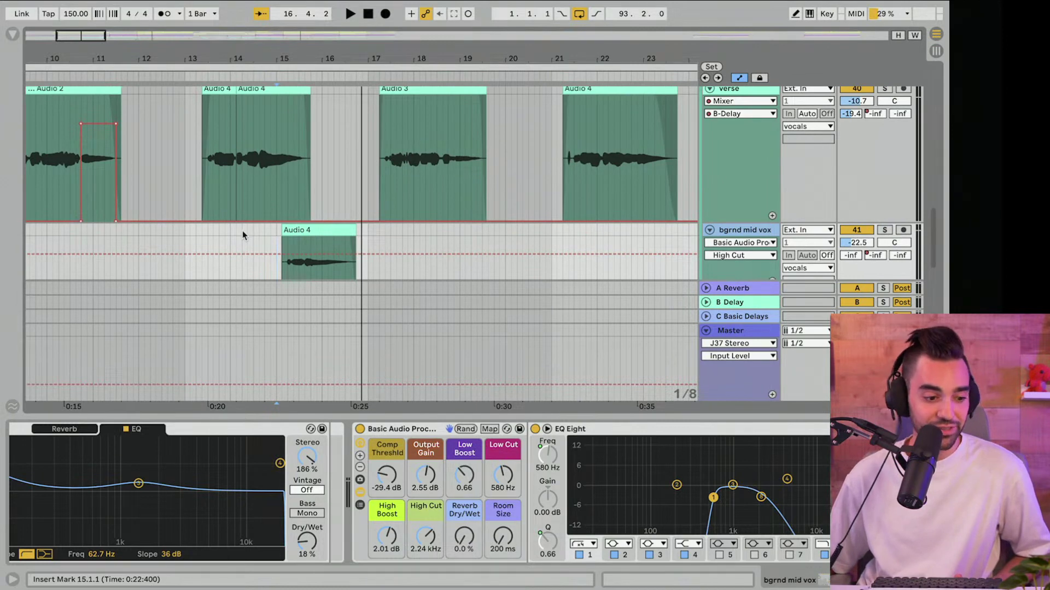
click(218, 231)
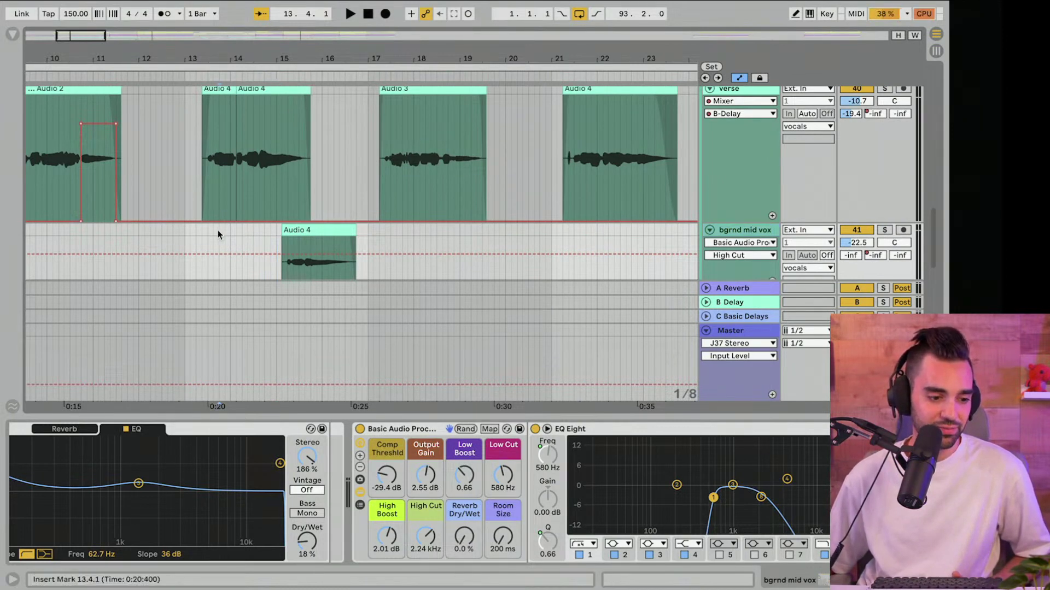
key(space)
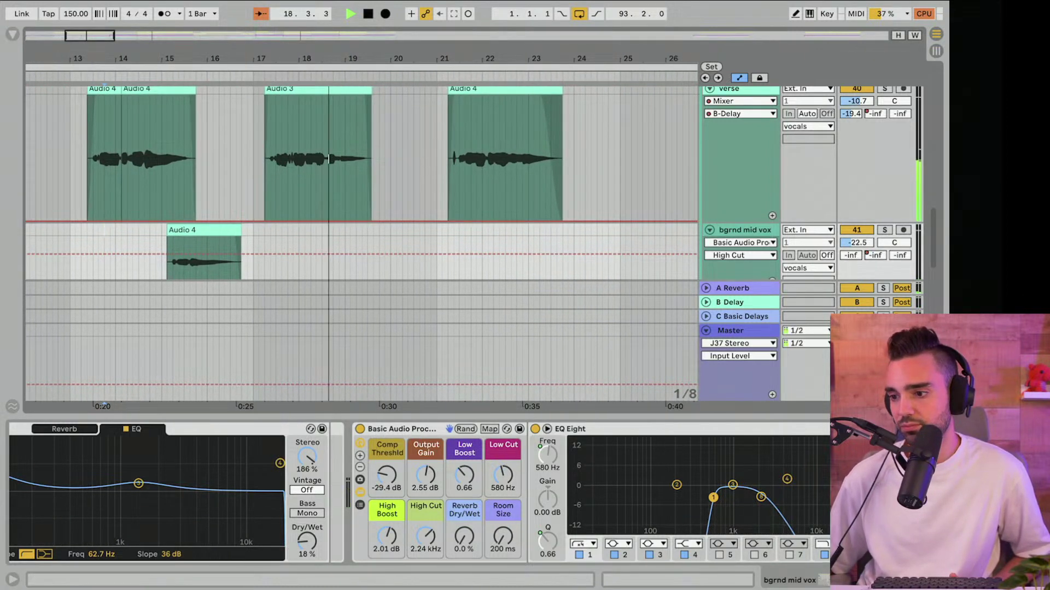
Step: Add a B-Delay automation throw at -11.4 dB over the end of the third verse phrase from 18.4.1, and audition it from 18.3.1
key(super+alt+l)
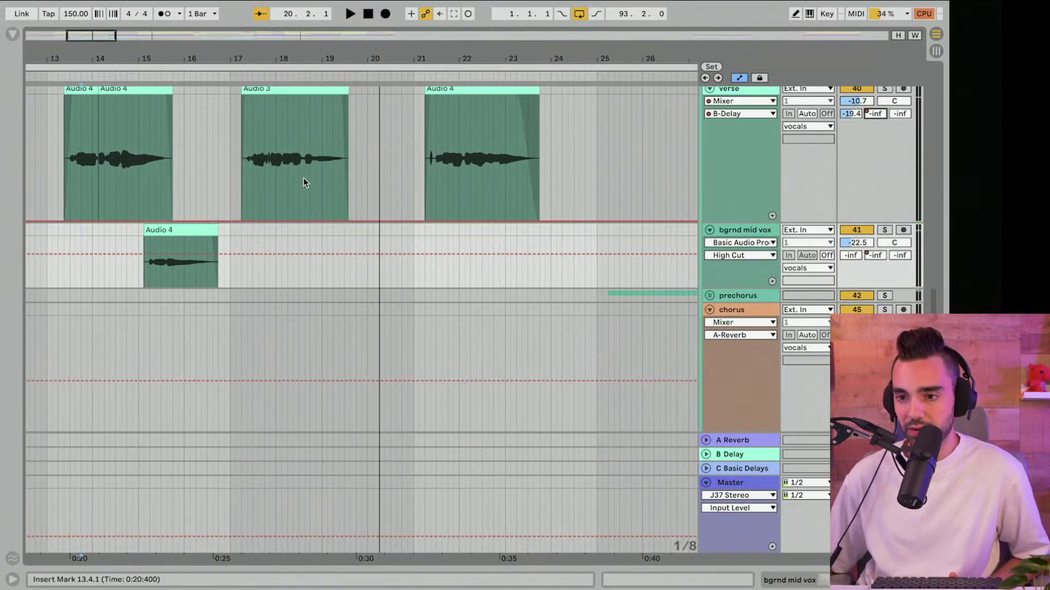
drag(330, 59, 328, 137)
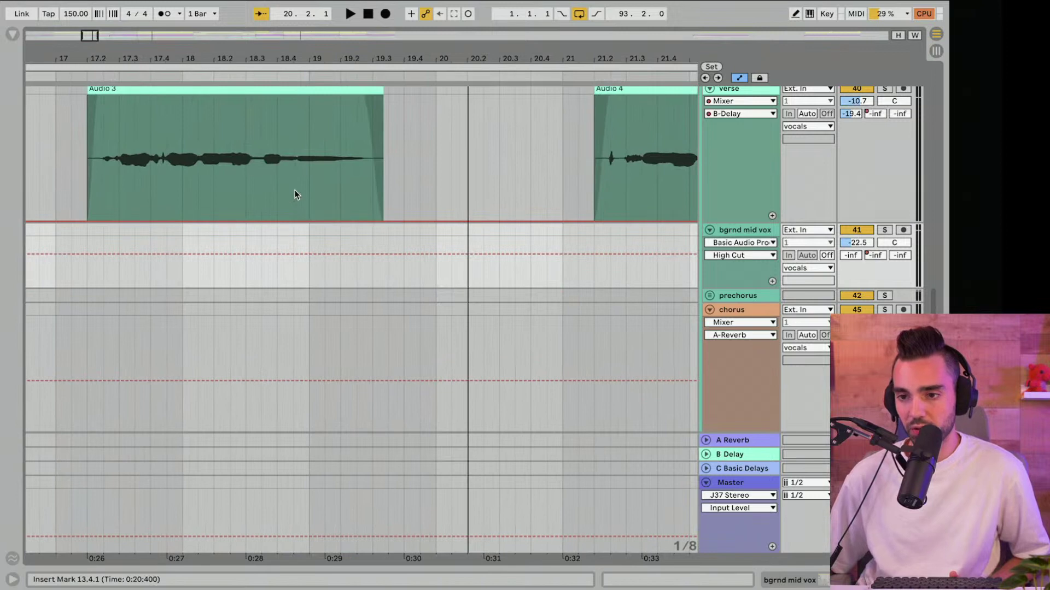
click(251, 195)
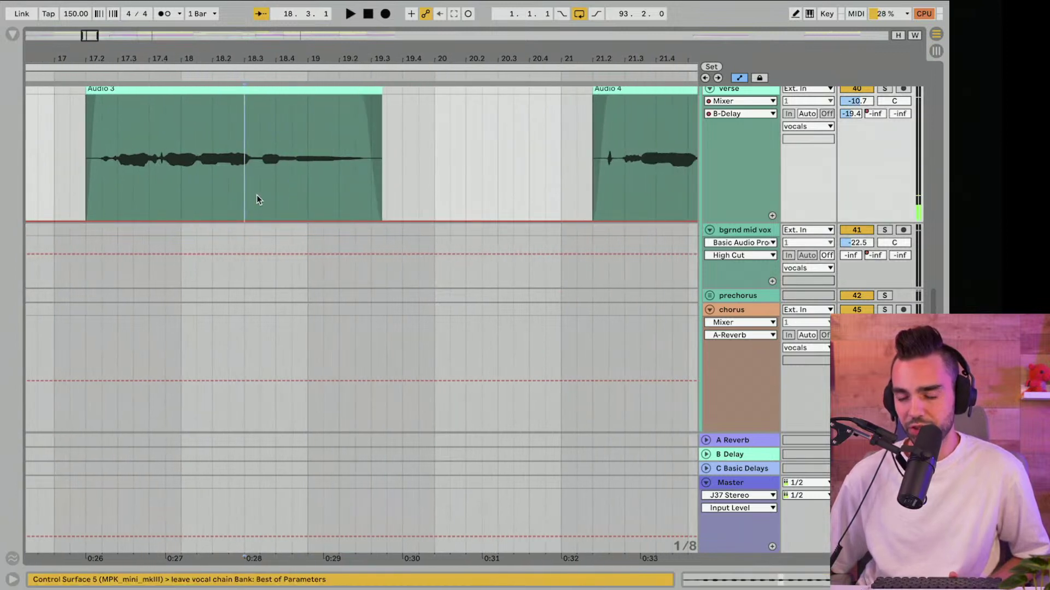
key(space)
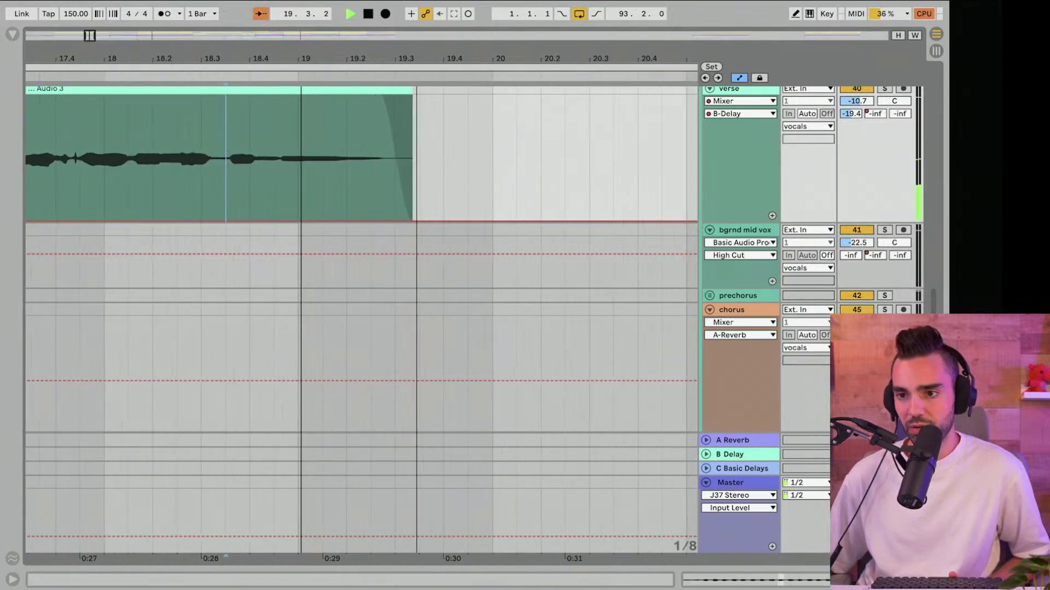
scroll(255, 241, up, 2)
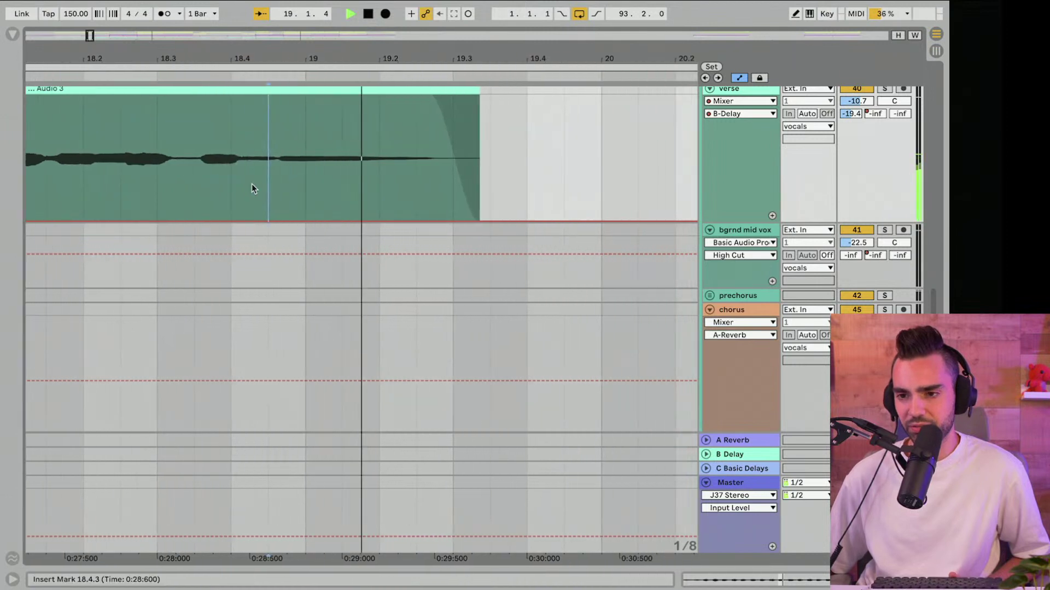
click(214, 192)
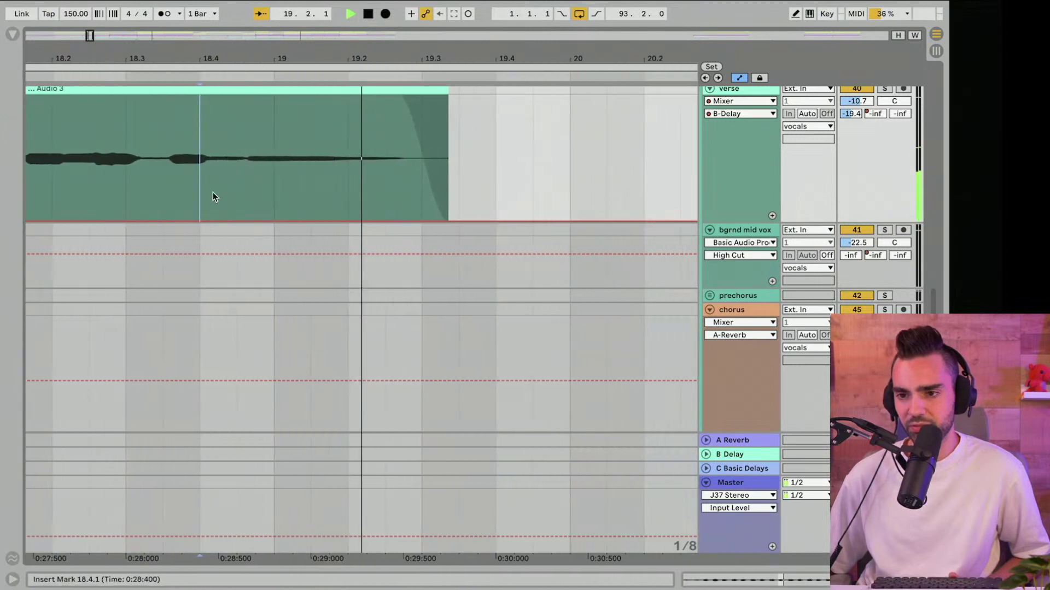
scroll(293, 195, down, 1)
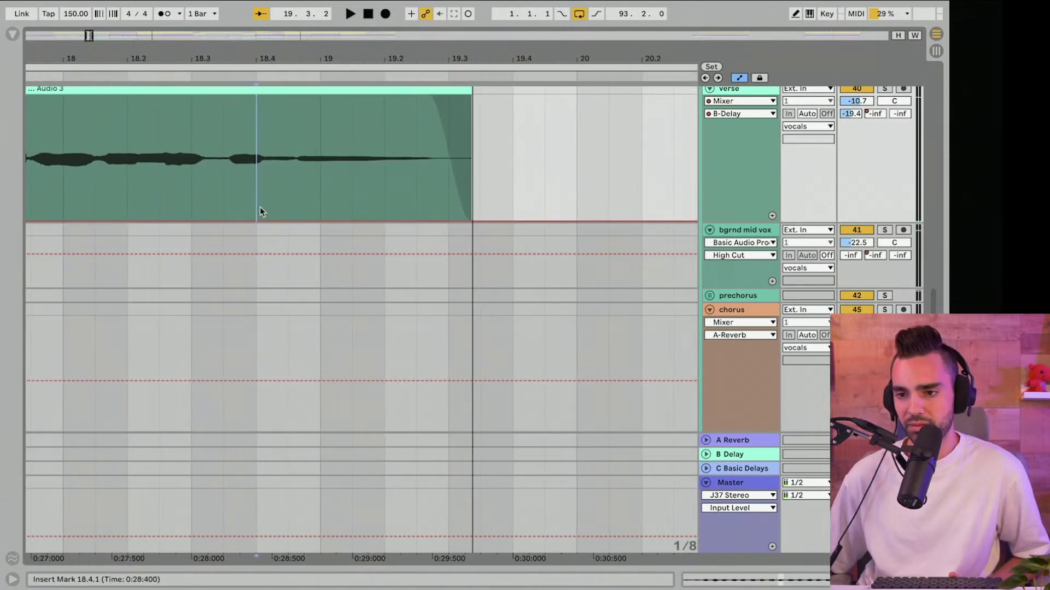
drag(260, 207, 437, 131)
click(192, 121)
key(space)
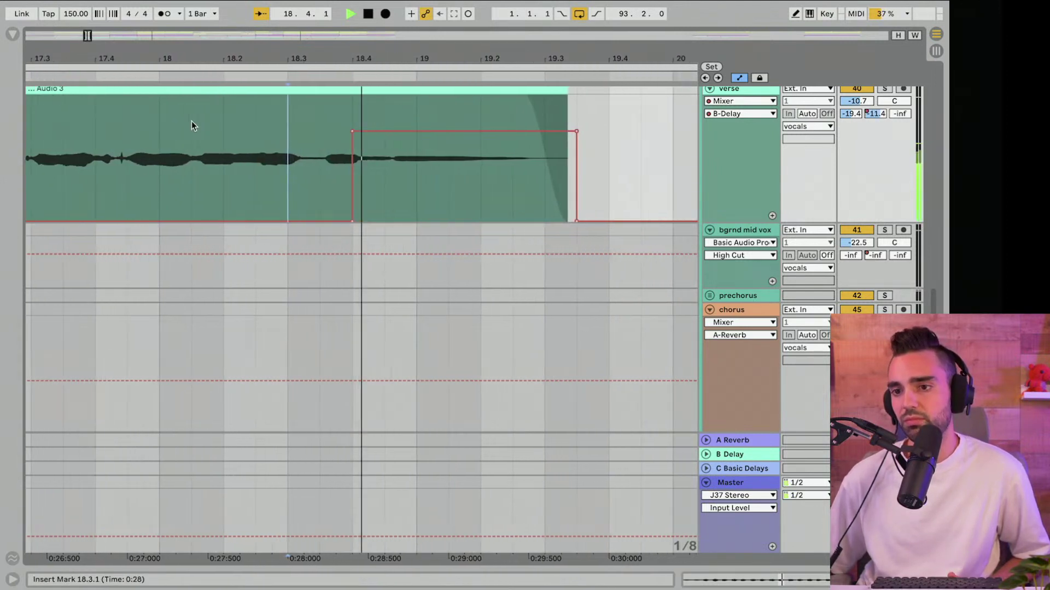
key(minus)
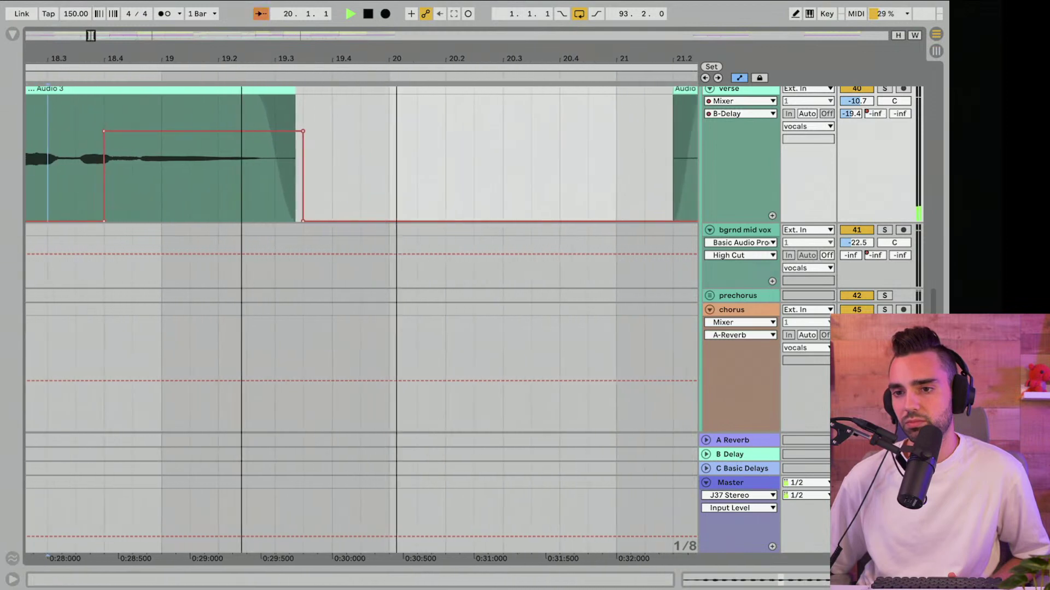
Step: Raise the third phrase's B-Delay throw to -5.0 dB and audition it from 18.2.1
drag(273, 119, 273, 99)
click(131, 113)
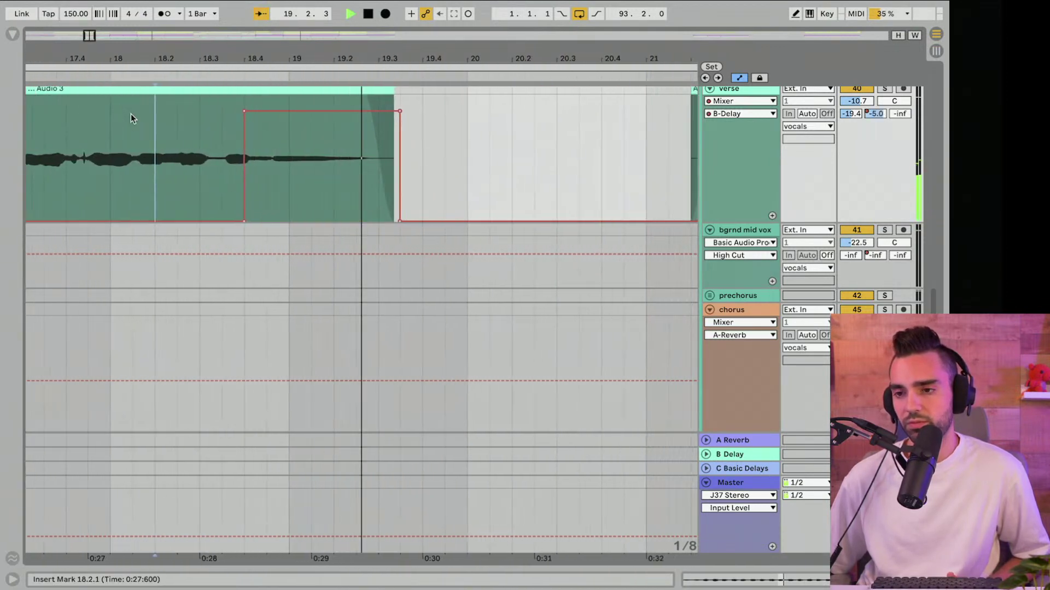
key(minus)
key(minus)
key(minus)
key(minus)
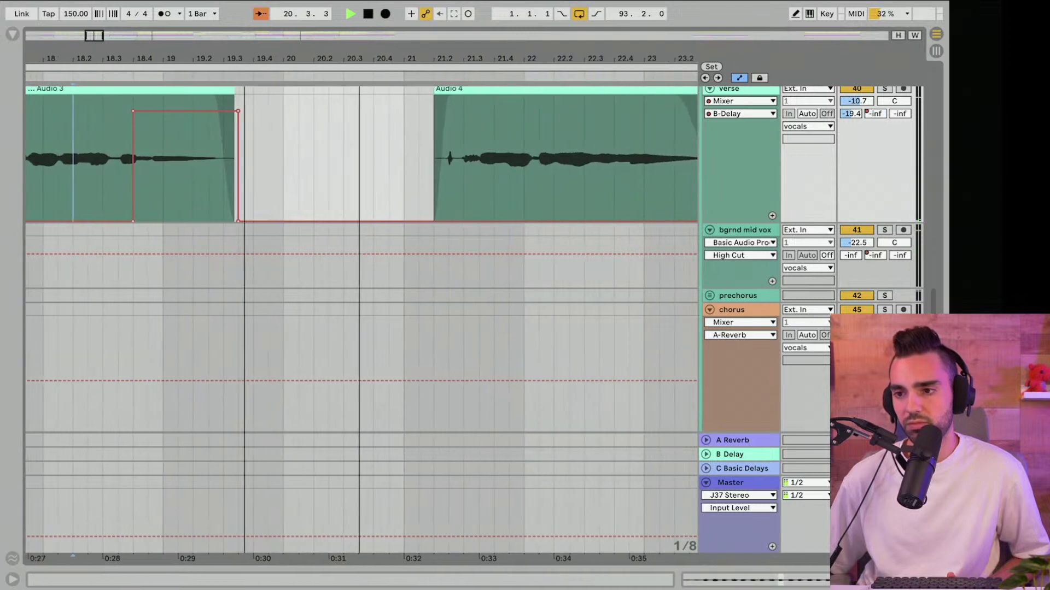
drag(243, 59, 242, 59)
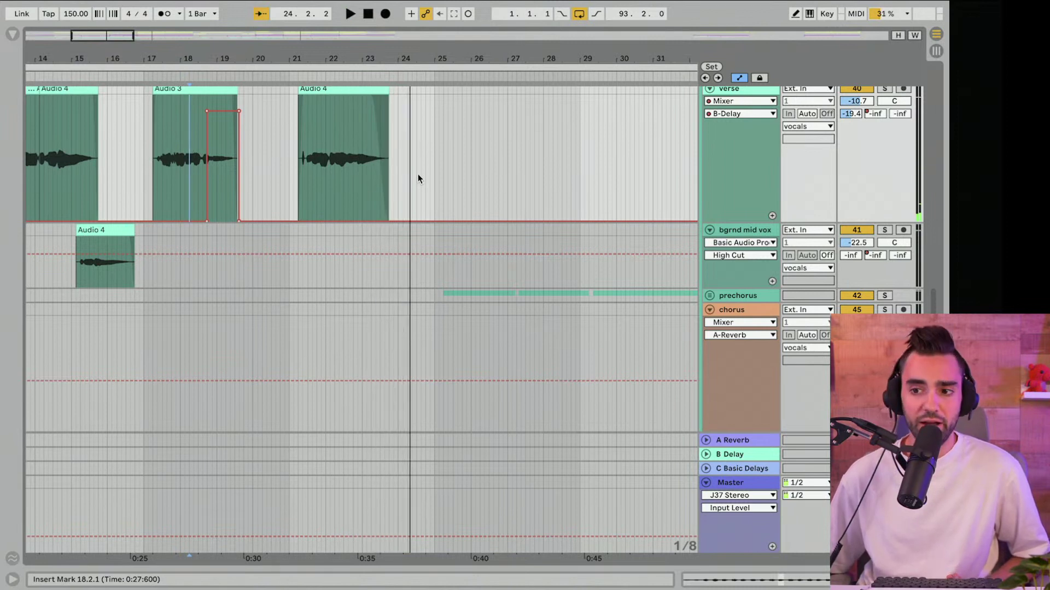
Step: Play the fourth verse phrase from 21.1.3 to choose the part for another echo throw
key(space)
click(329, 179)
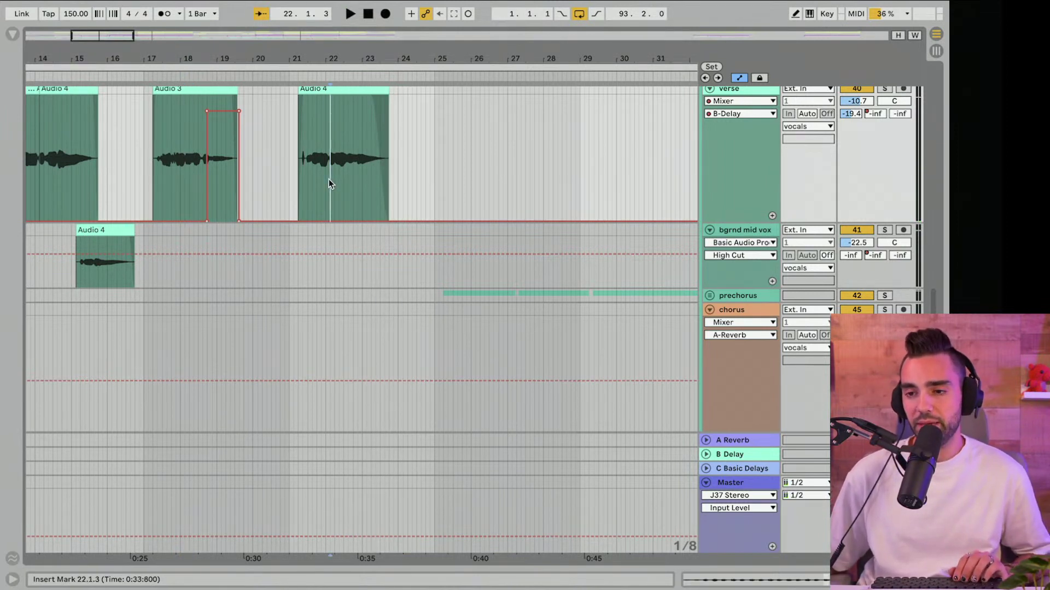
key(plus)
key(plus)
key(plus)
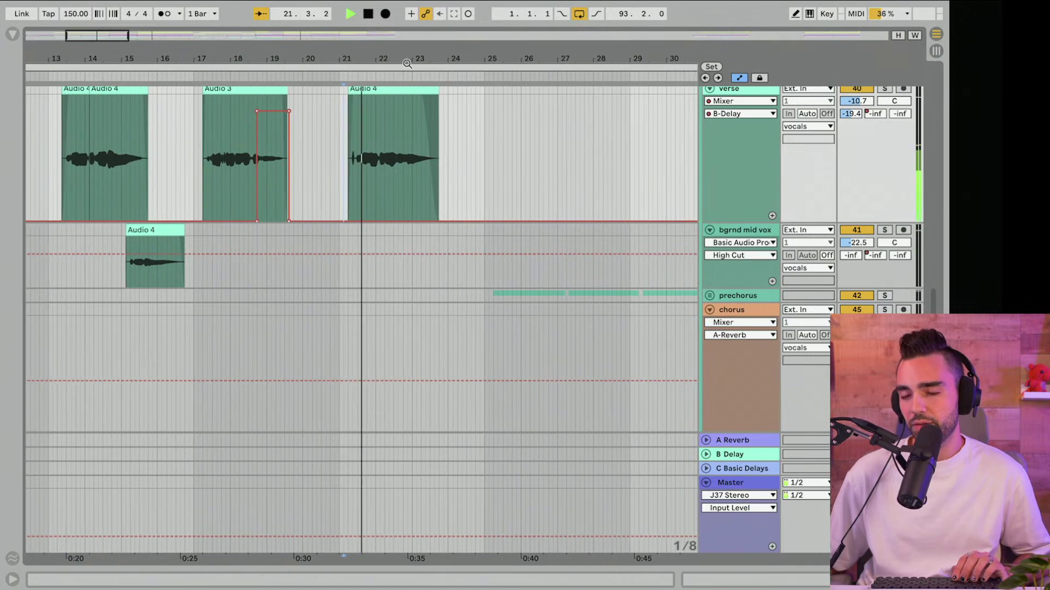
key(space)
key(plus)
scroll(317, 168, up, 1)
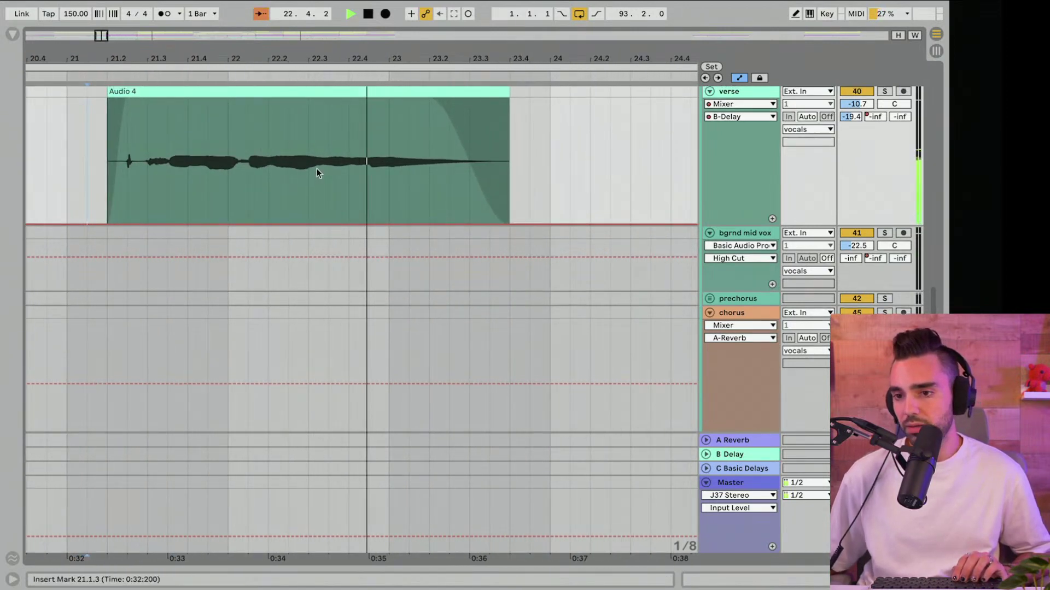
Step: Audition the fourth verse phrase and split its clip at 22.2.3
click(248, 206)
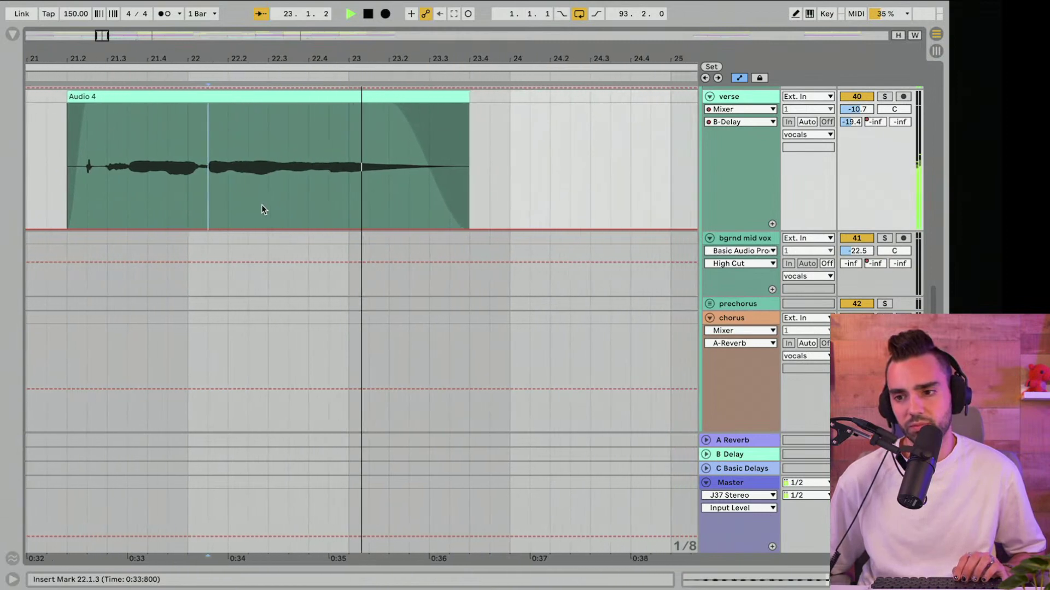
key(space)
click(237, 201)
key(ctrl+e)
key(space)
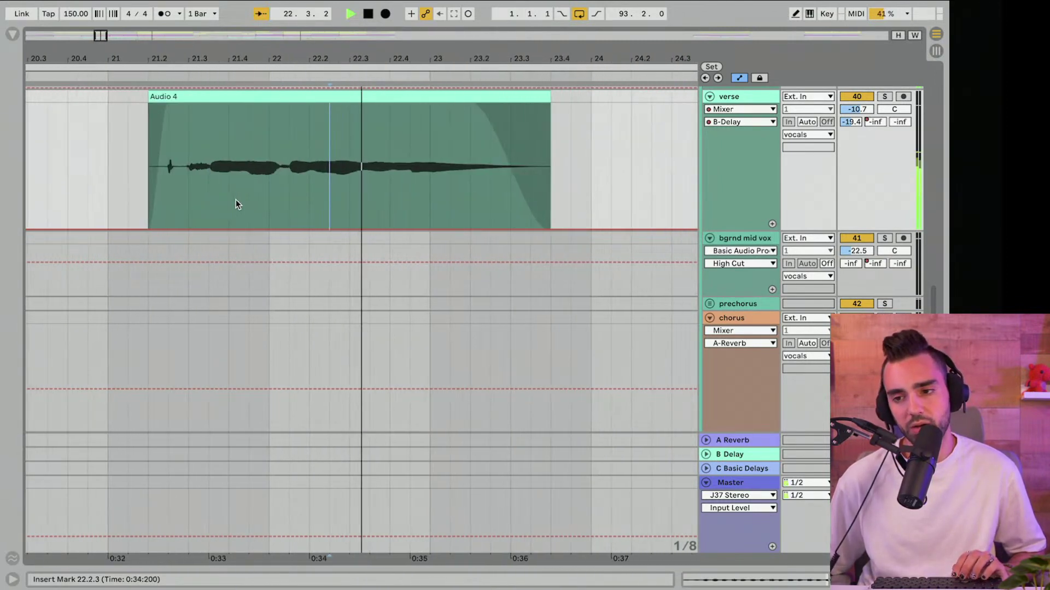
key(space)
Step: Copy the split-off end of the fourth phrase to the bgrnd mid vox track at 23.2.1 and audition it from 22.2.3
click(221, 95)
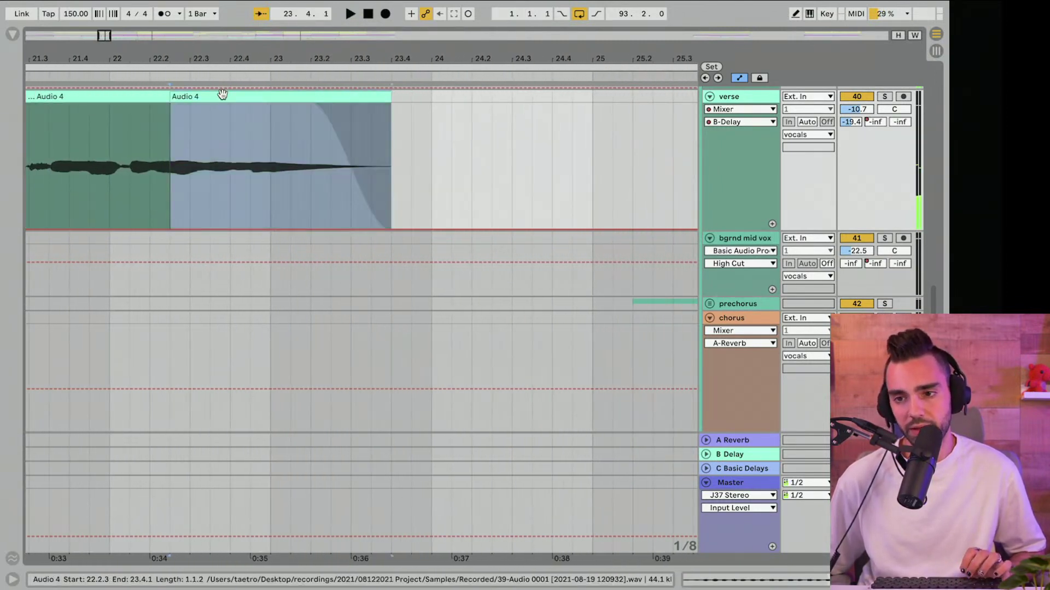
mouse_move(222, 95)
mouse_down()
mouse_move(227, 231)
mouse_move(224, 249)
mouse_move(204, 241)
mouse_move(316, 240)
mouse_up()
click(113, 244)
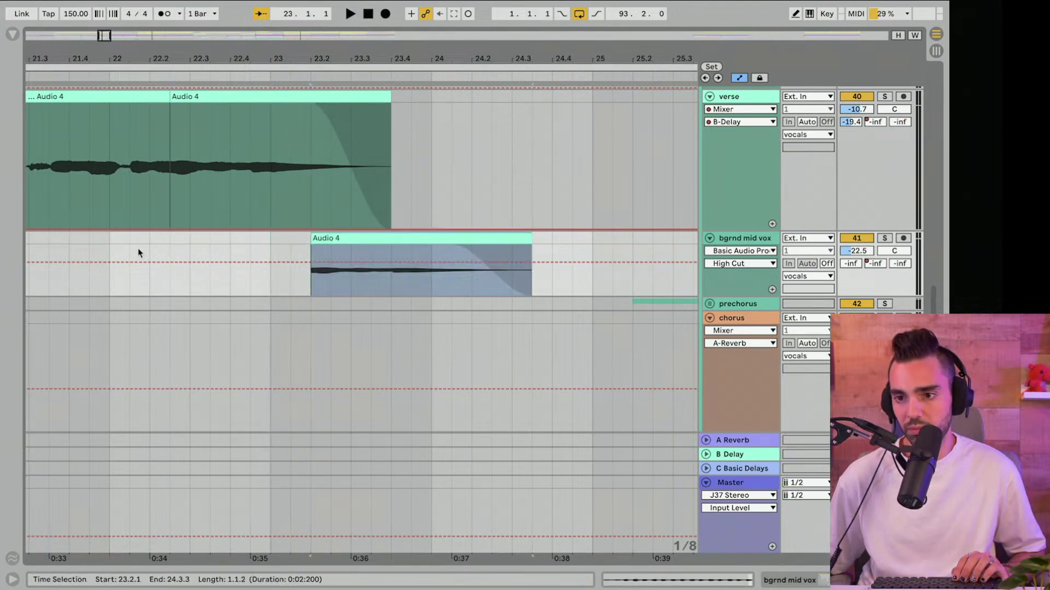
click(178, 247)
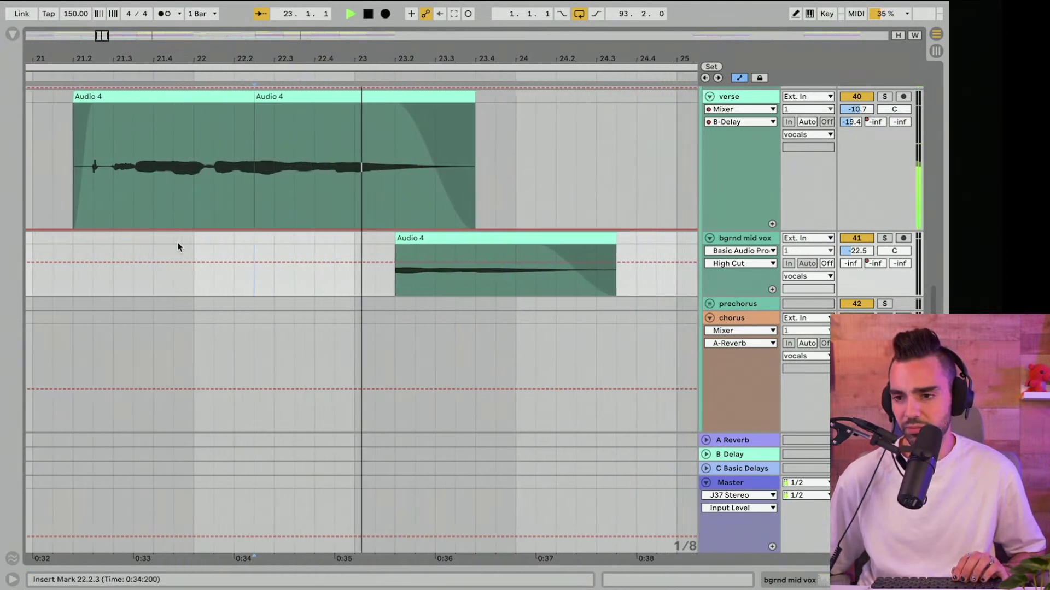
key(space)
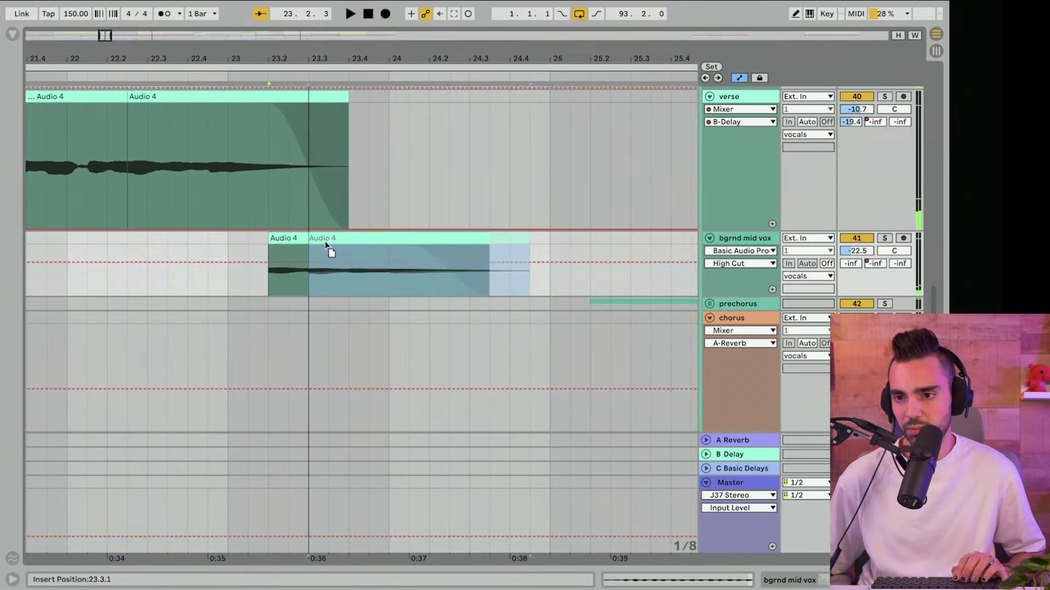
Step: Try the copied clip at 23.3.1, then shift it to start at 23.2.3, auditioning each timing with the verse
click(166, 243)
key(space)
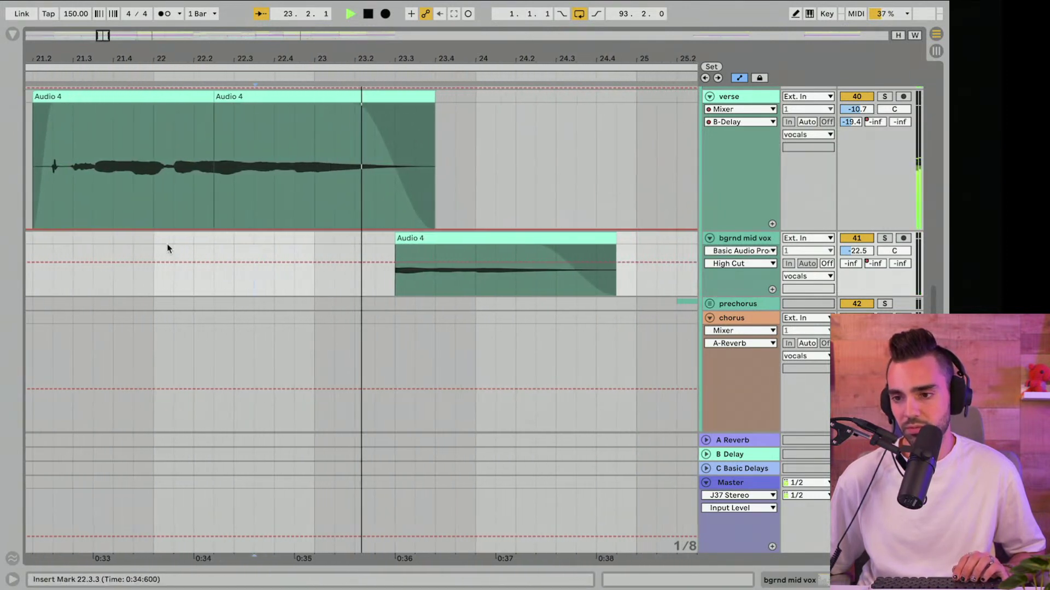
key(space)
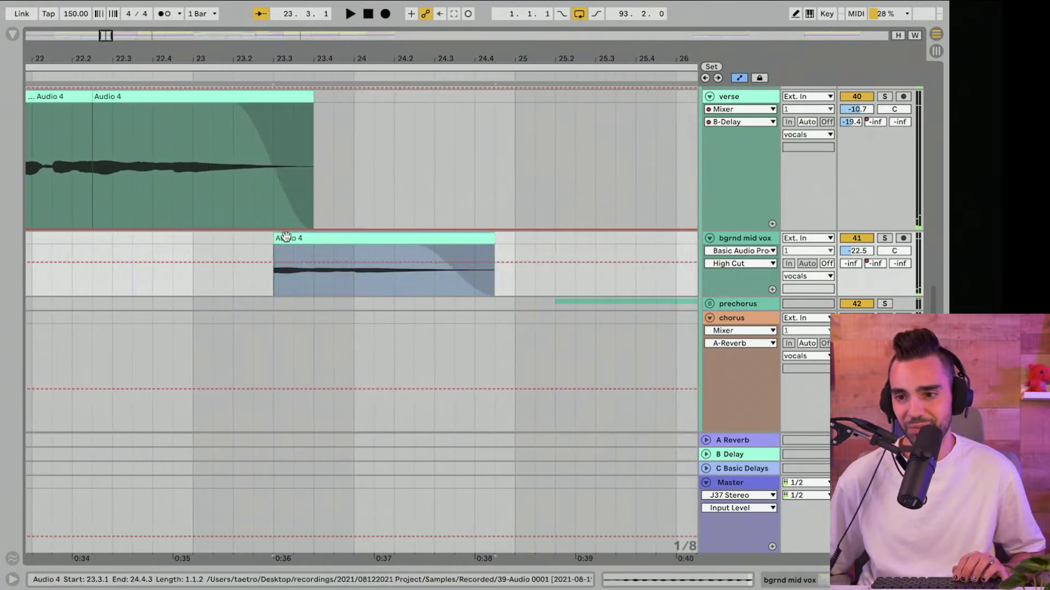
click(123, 243)
key(space)
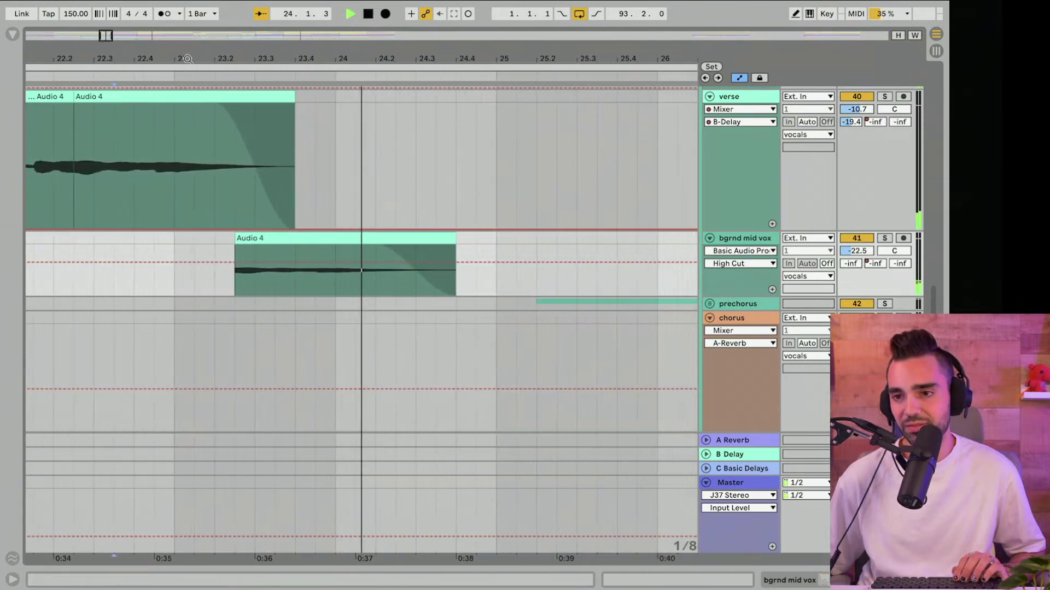
drag(460, 109, 456, 58)
key(space)
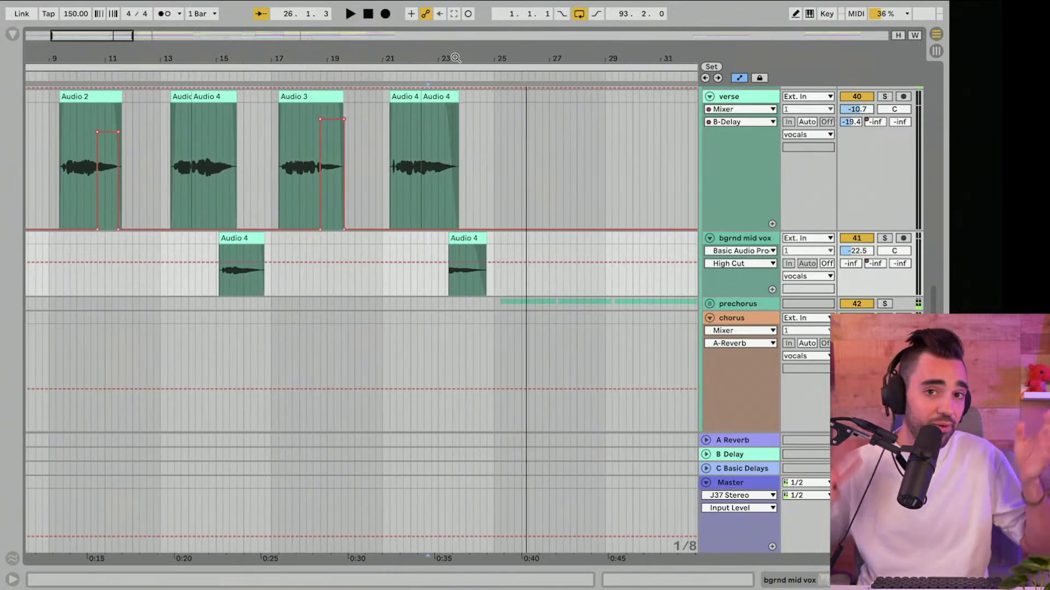
Step: Play the verse from about bar 8 while saving the set and enlarging the bgrnd mid vox track
drag(359, 55, 186, 68)
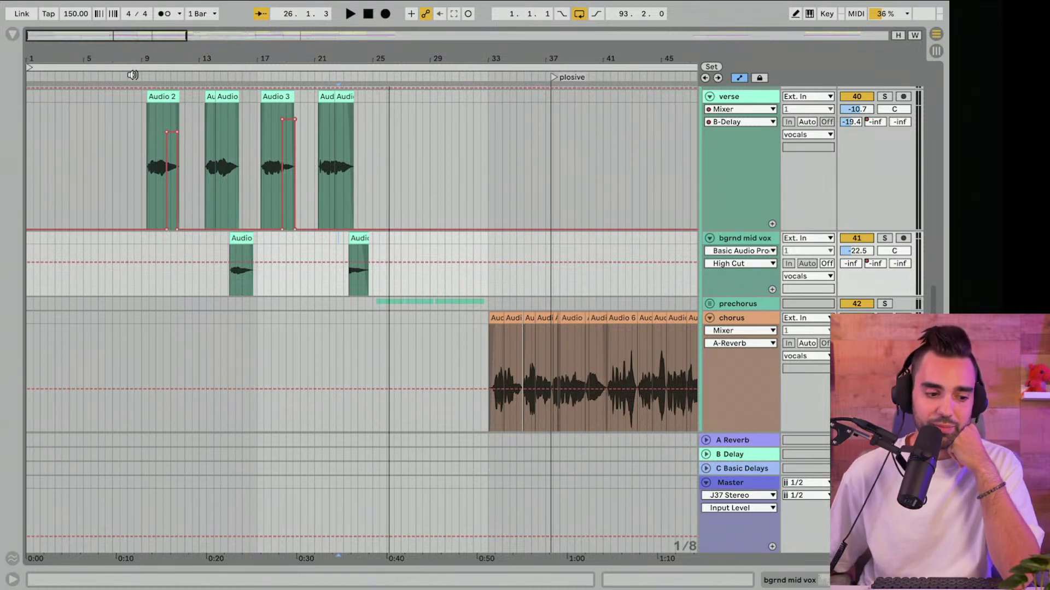
click(131, 74)
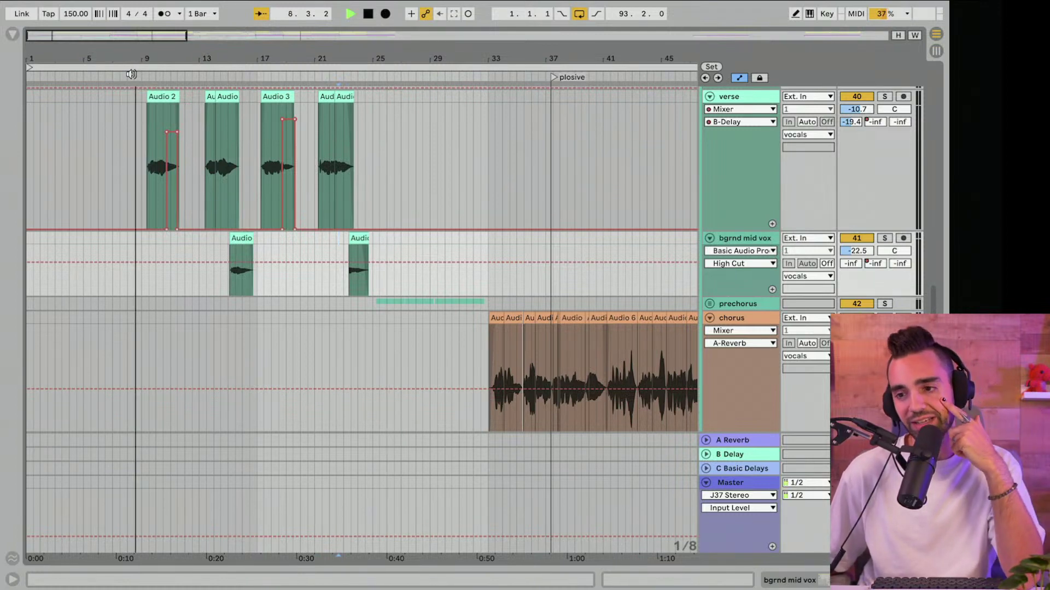
key(ctrl+s)
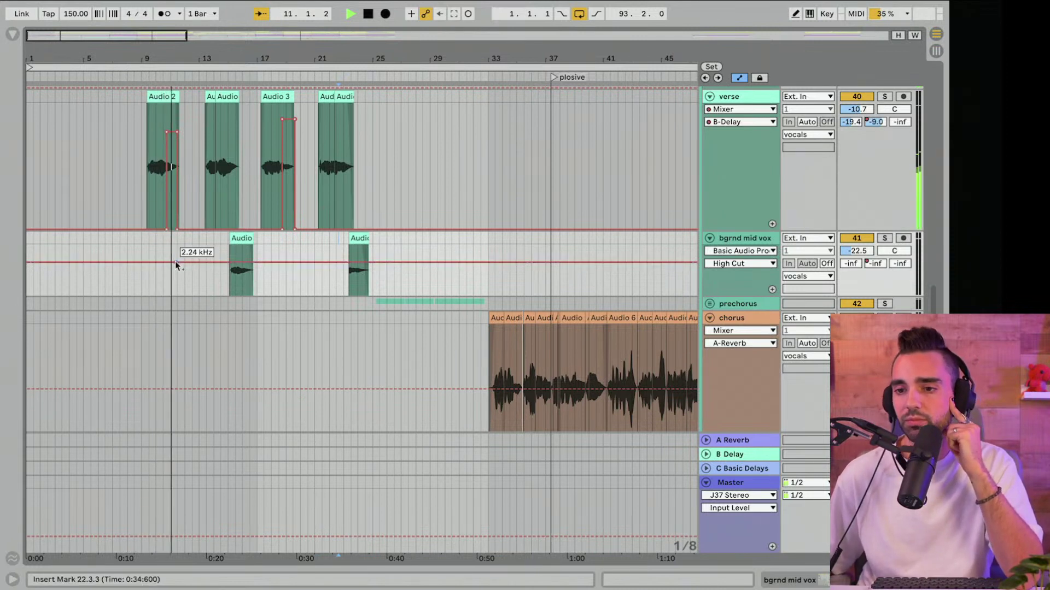
drag(738, 298, 735, 349)
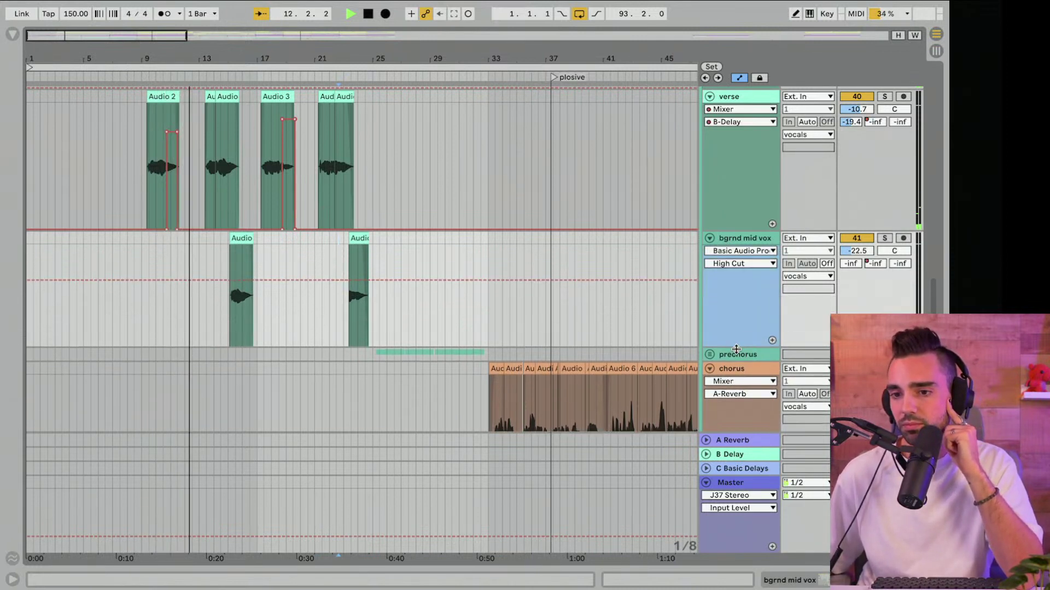
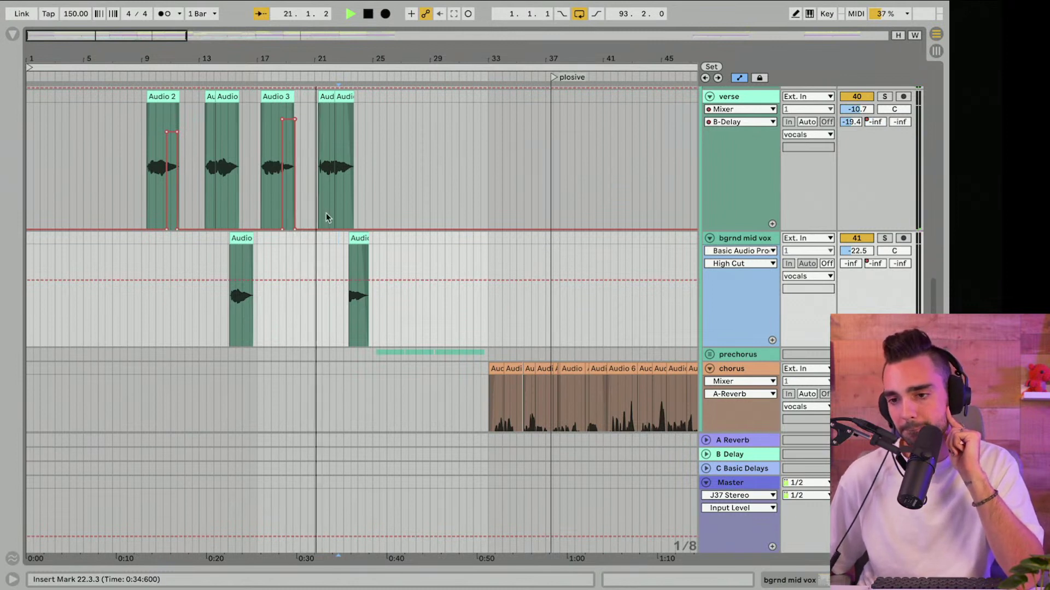
mouse_move(282, 119)
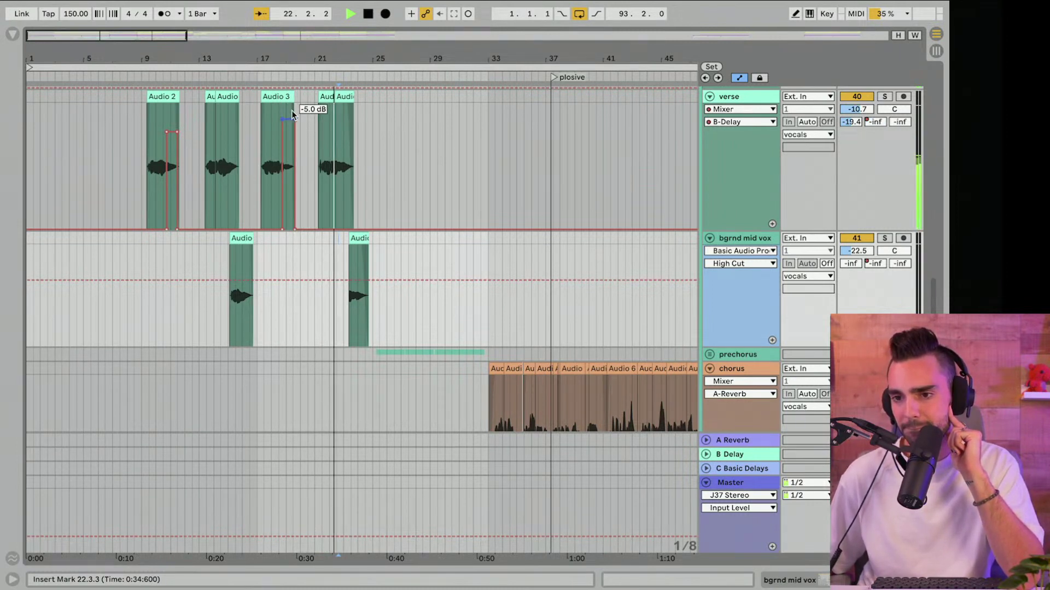
Step: Set the Delay's Feedback to 44% on the B Delay return and audition the throws from 10.2.1
double_click(736, 469)
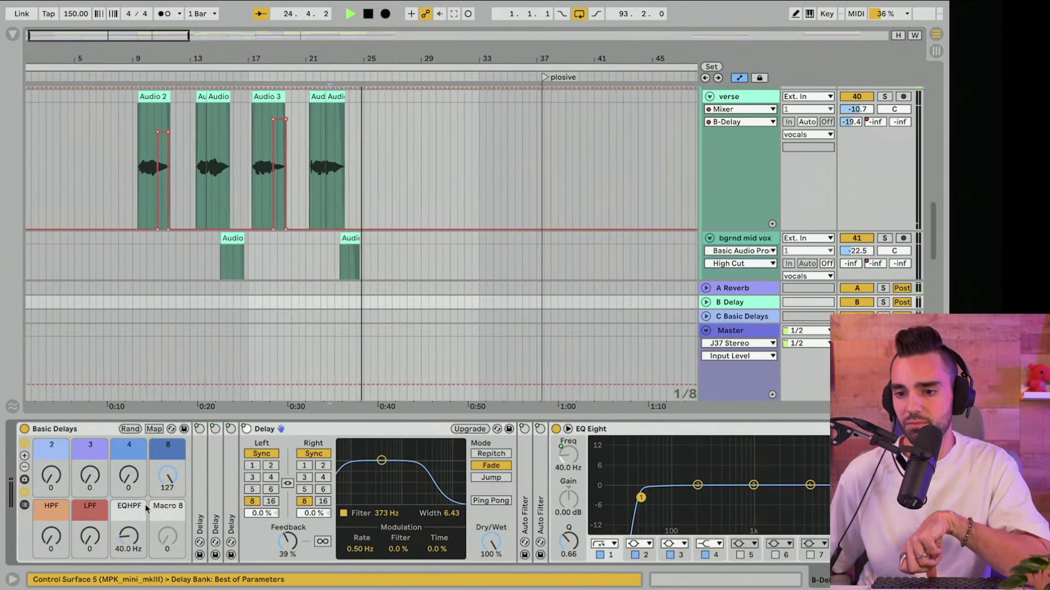
key(space)
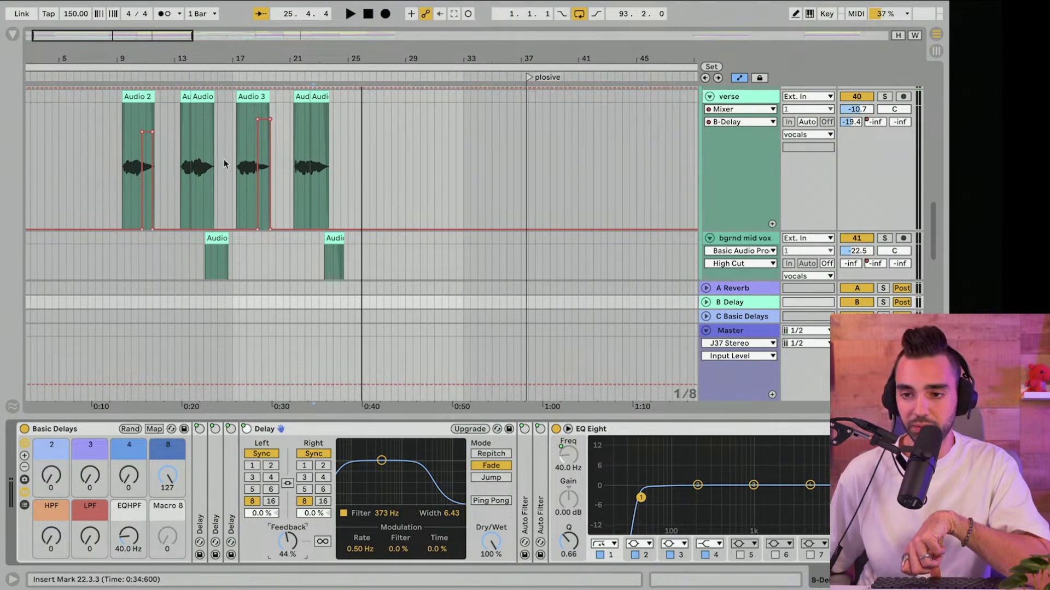
click(140, 186)
key(space)
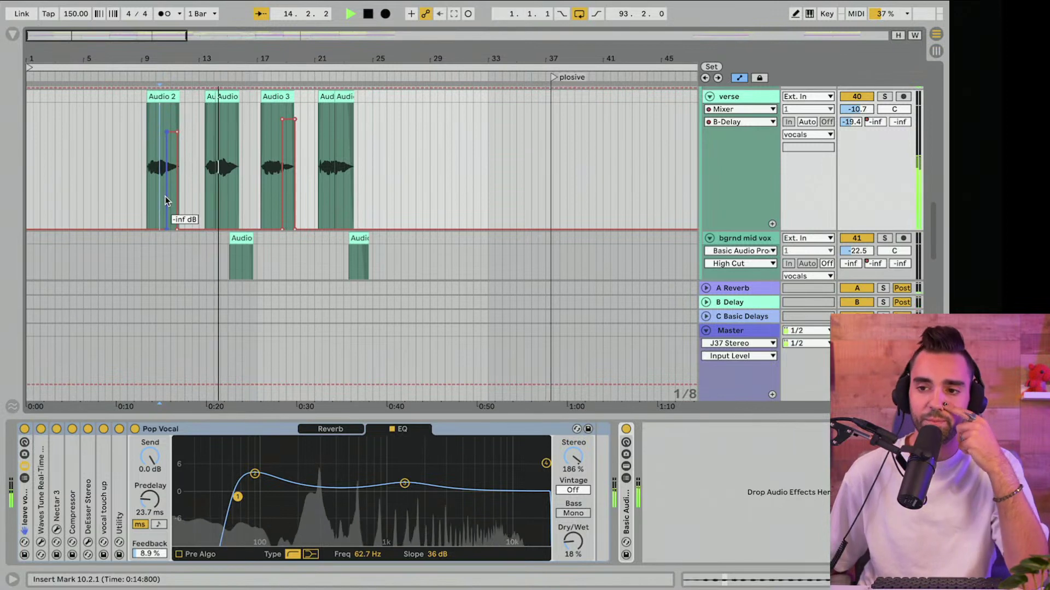
scroll(269, 205, down, 5)
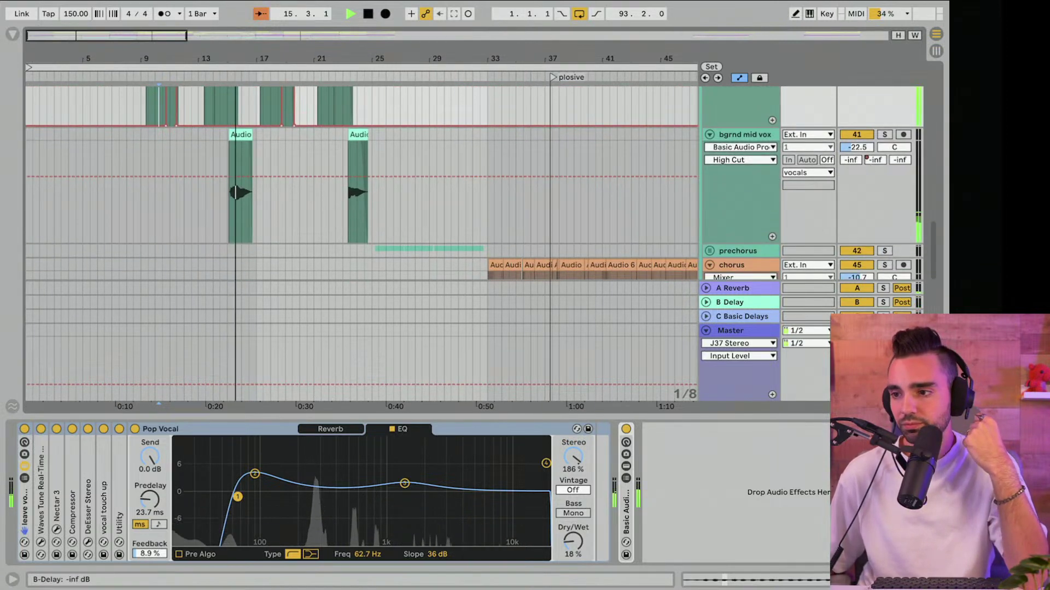
Step: Show the B-Delay send automation on the bgrnd mid vox track, play through to bar 25 and save the set
click(875, 159)
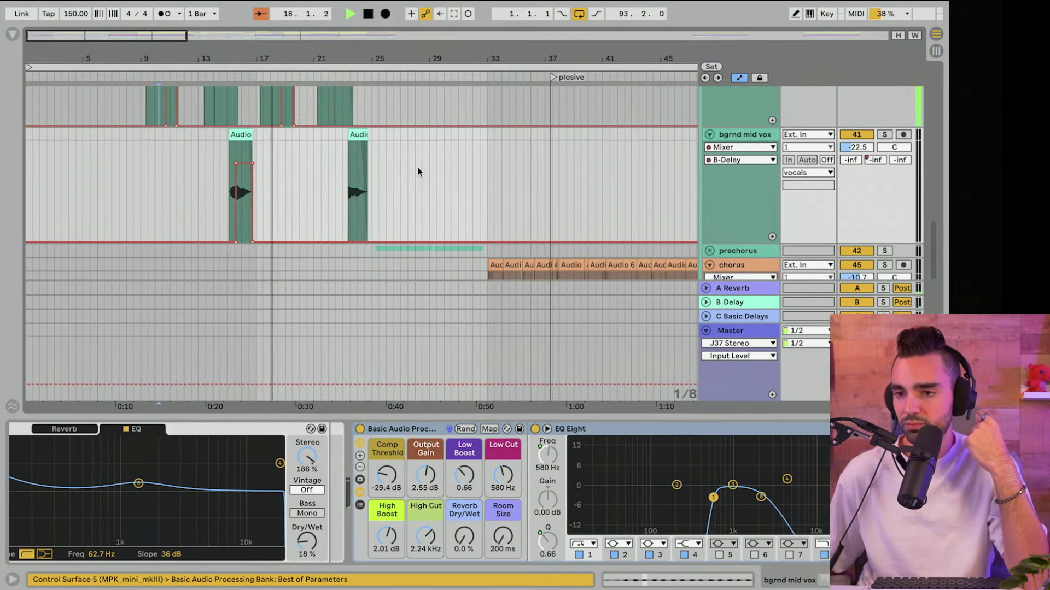
scroll(418, 168, up, 3)
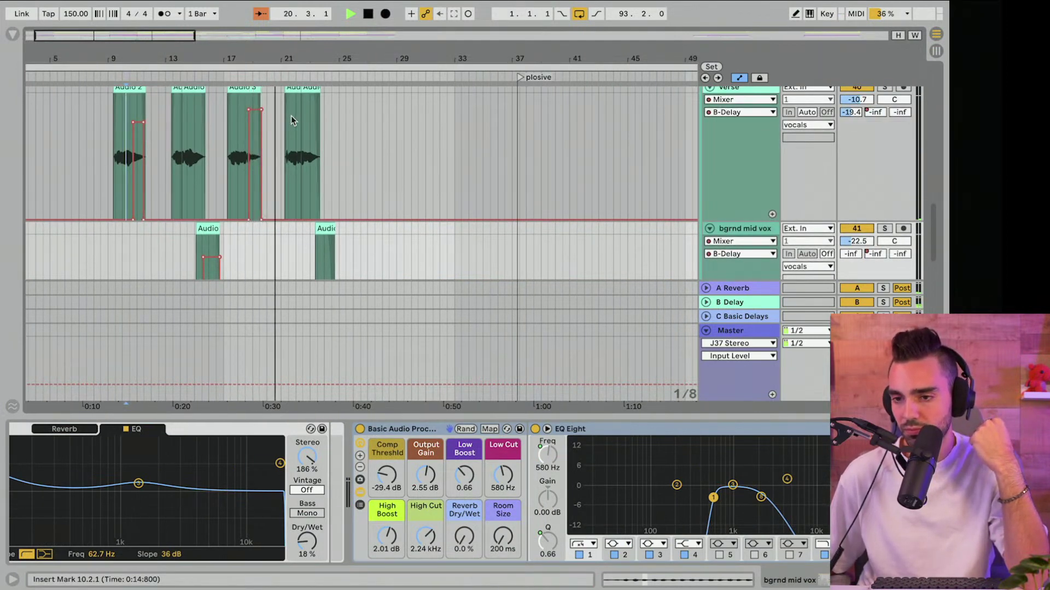
scroll(322, 121, right, 2)
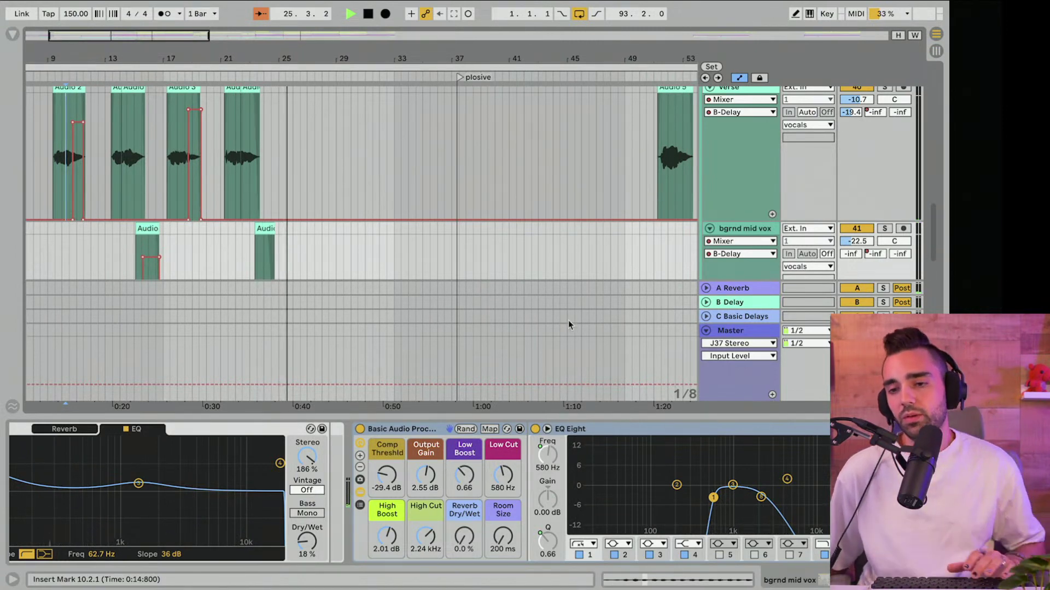
key(space)
key(ctrl+s)
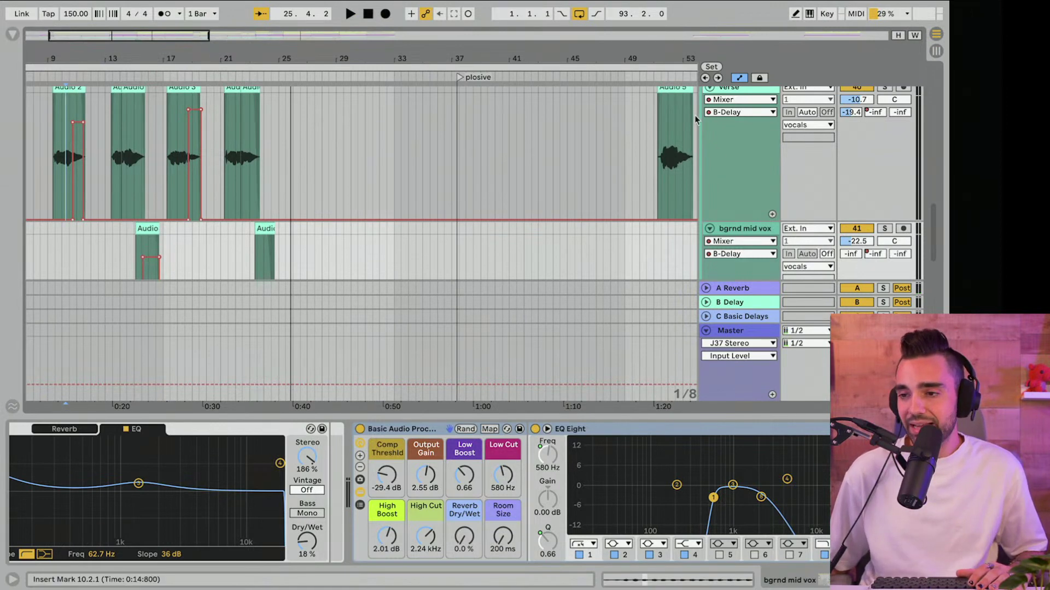
Step: Collapse the verse track and unfold the prechorus group
scroll(703, 114, up, 1)
click(707, 93)
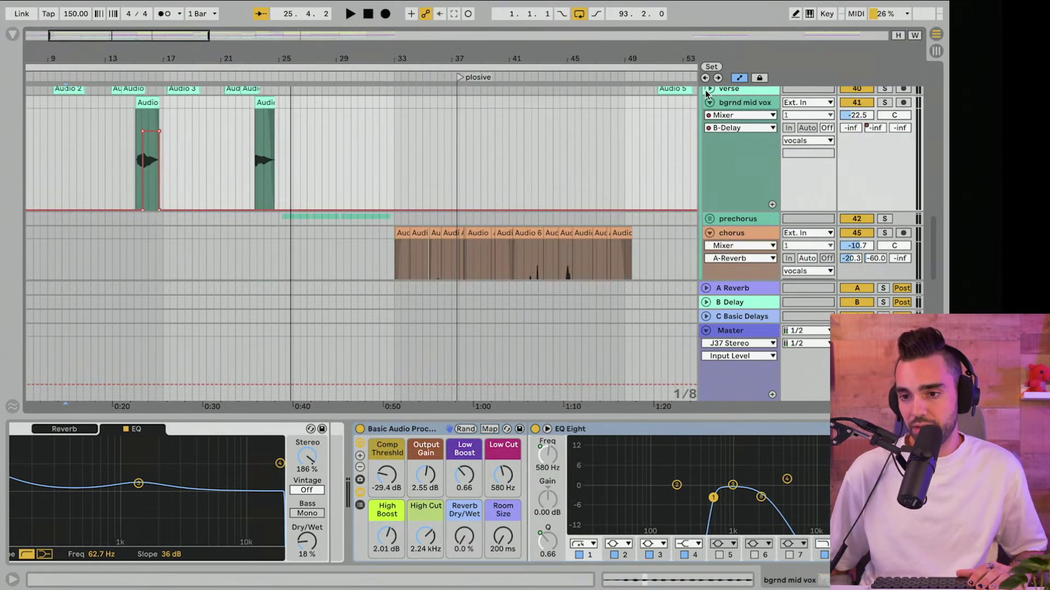
click(710, 219)
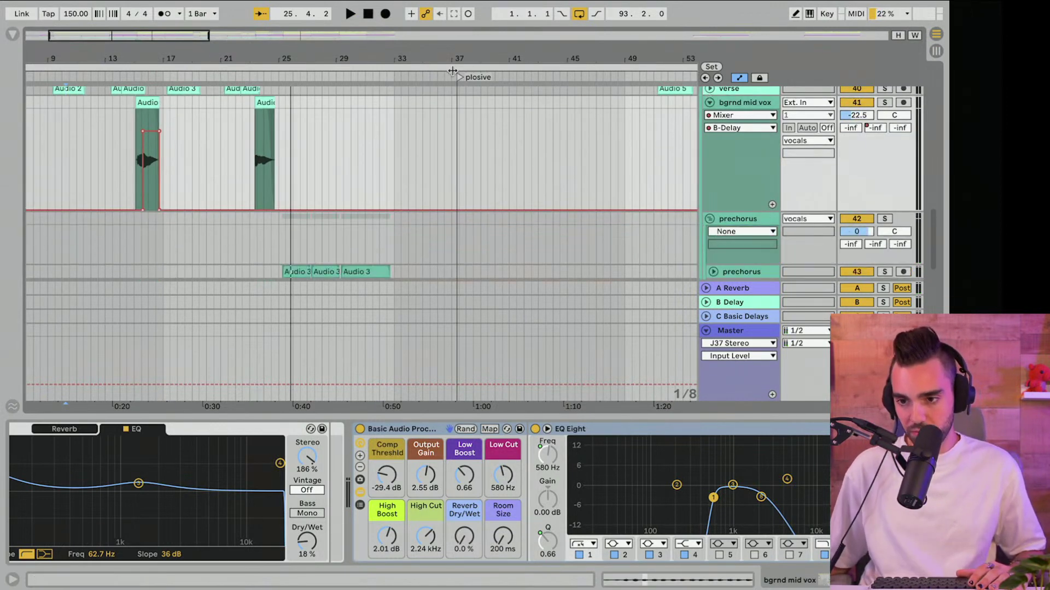
Step: Expand the first track in the prechorus group and frame its three clips starting around bar 25
scroll(342, 168, down, 3)
scroll(343, 169, down, 2)
scroll(342, 169, down, 1)
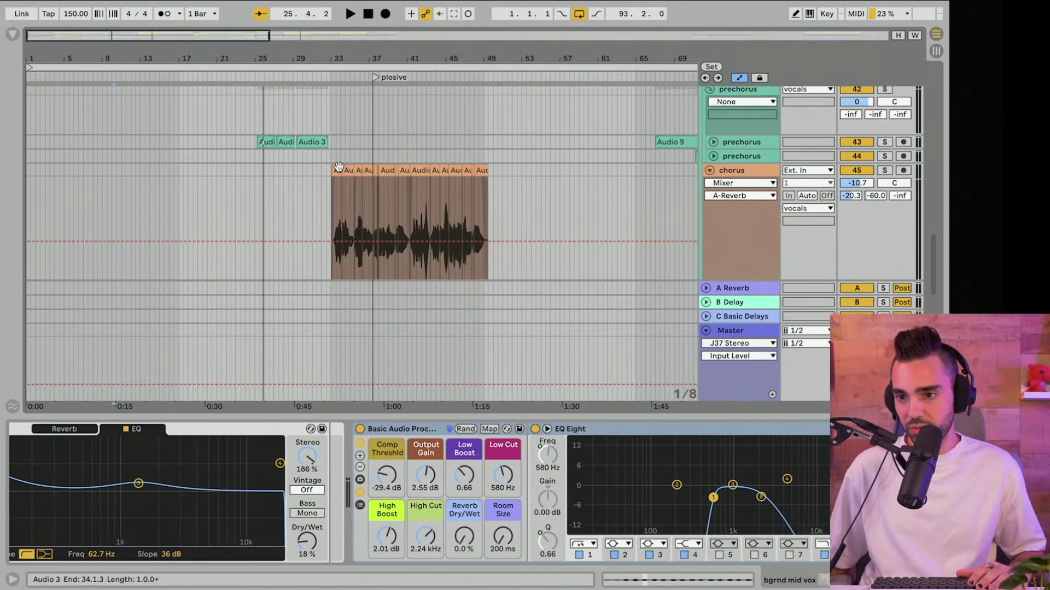
mouse_move(342, 55)
mouse_down()
mouse_move(341, 46)
mouse_move(342, 56)
mouse_up()
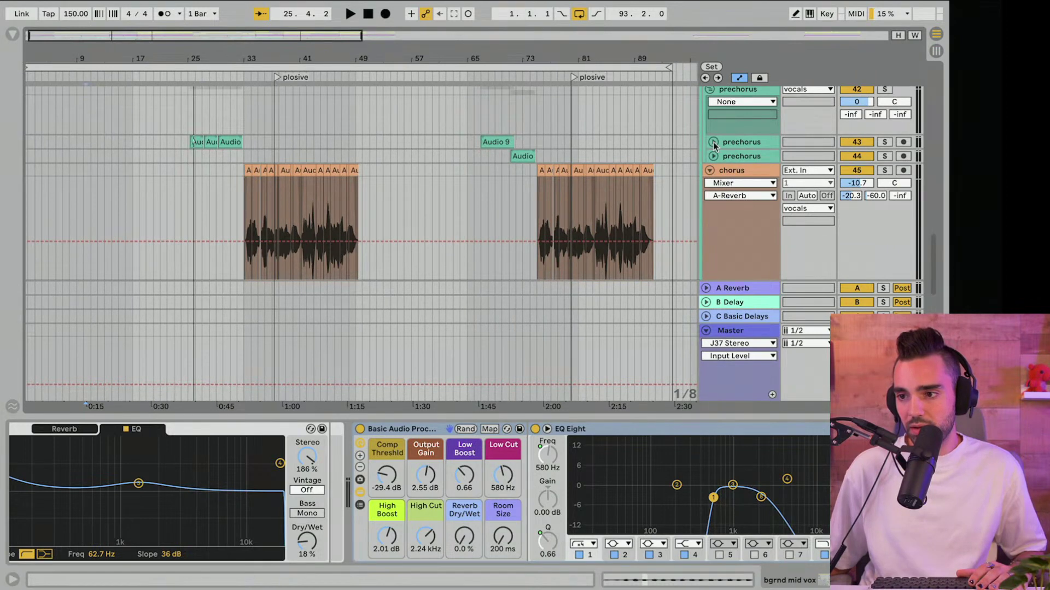
click(713, 142)
scroll(342, 169, up, 3)
scroll(315, 151, up, 1)
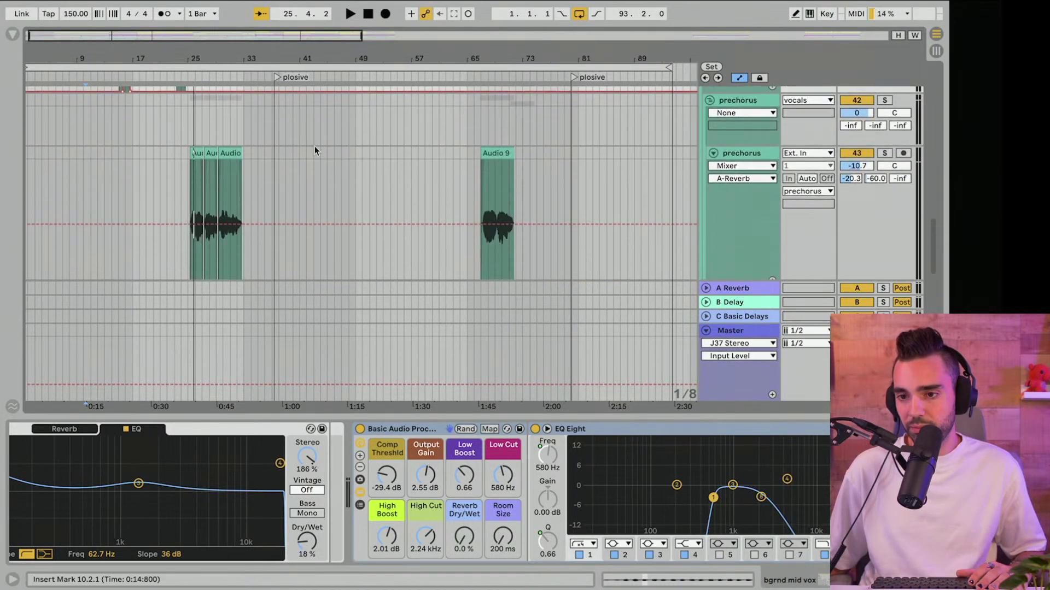
drag(210, 55, 211, 62)
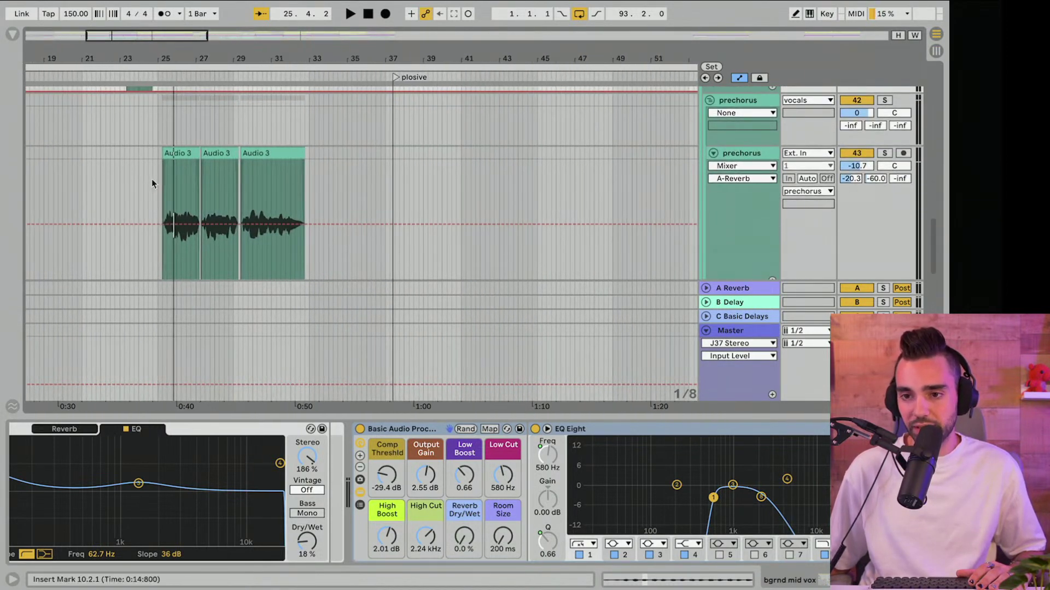
Step: Place the insert marker just before the first prechorus clip and hide the automation lanes
click(154, 178)
click(97, 182)
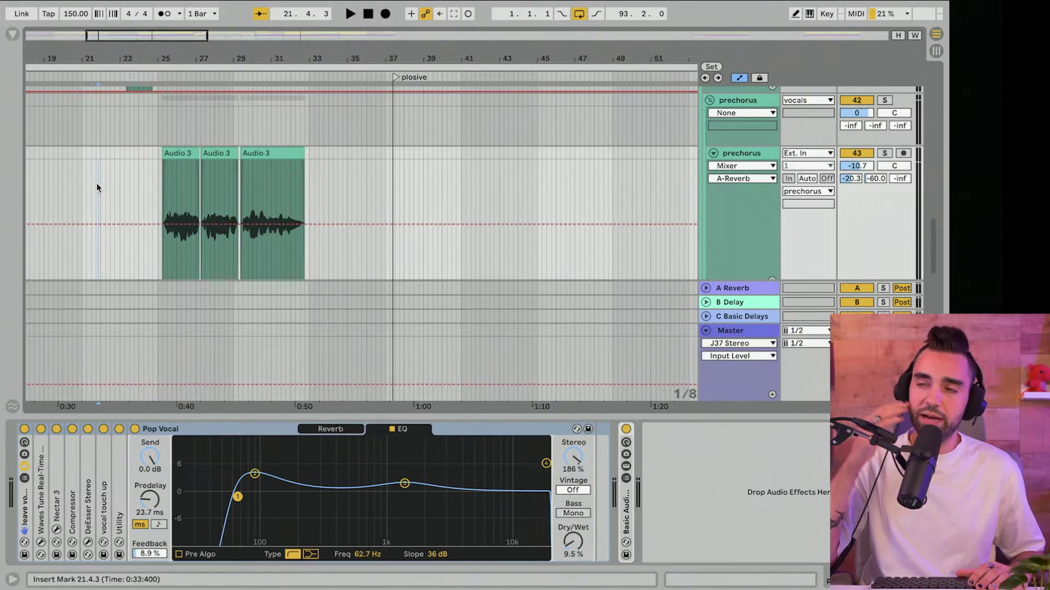
click(156, 191)
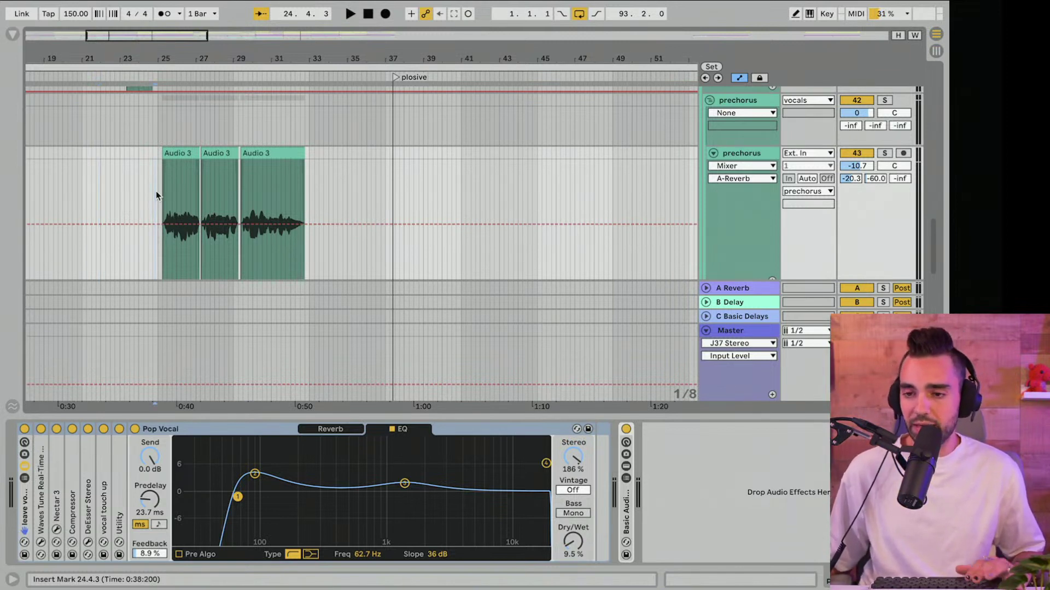
key(a)
scroll(156, 191, down, 1)
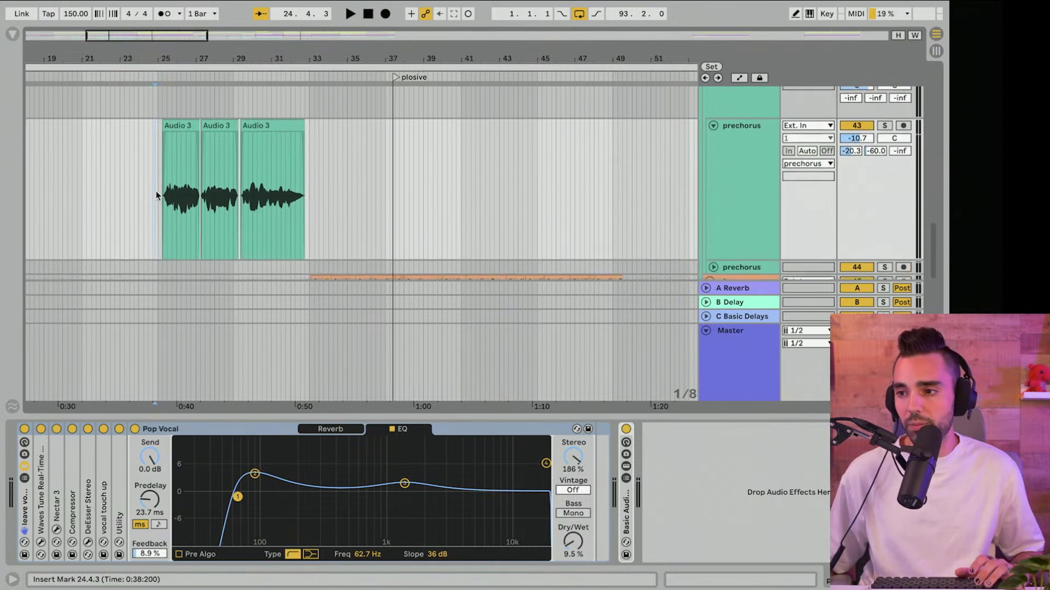
Step: Audition the first prechorus vocal from 24.3.1 through to about bar 32
scroll(156, 191, left, 2)
click(739, 212)
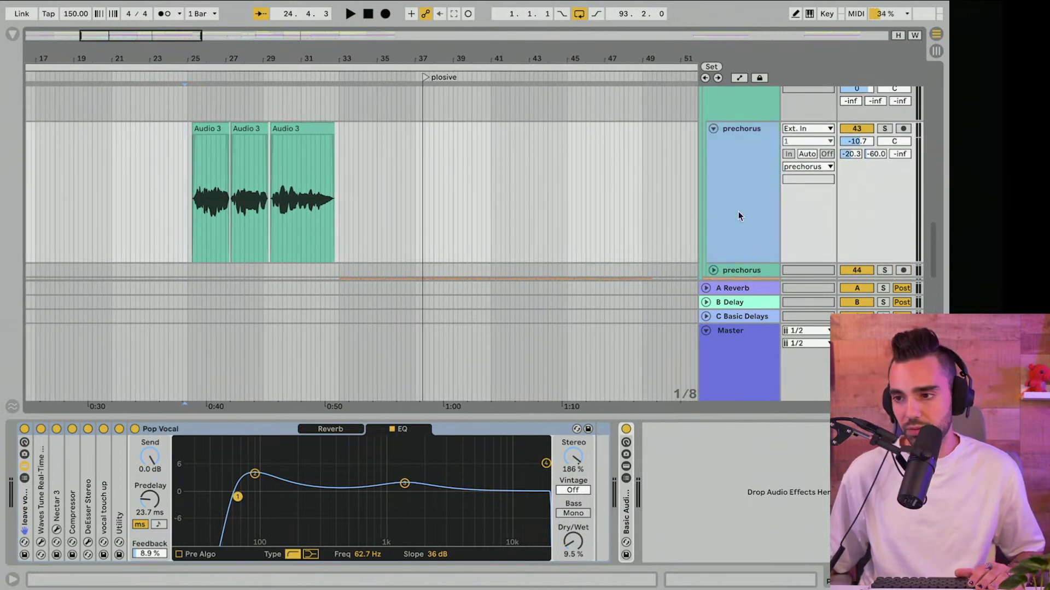
click(728, 212)
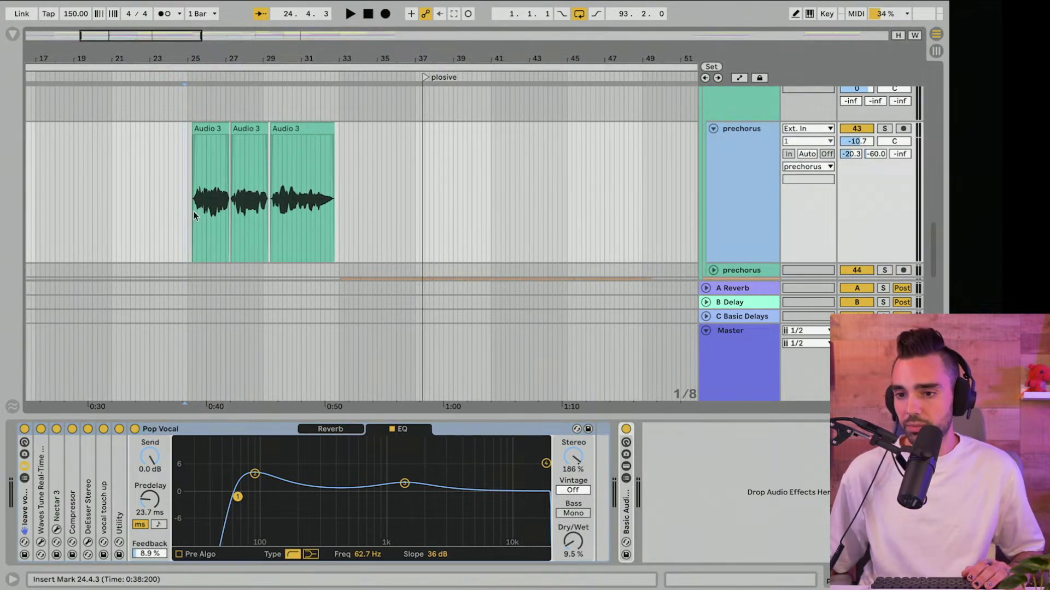
click(177, 227)
key(space)
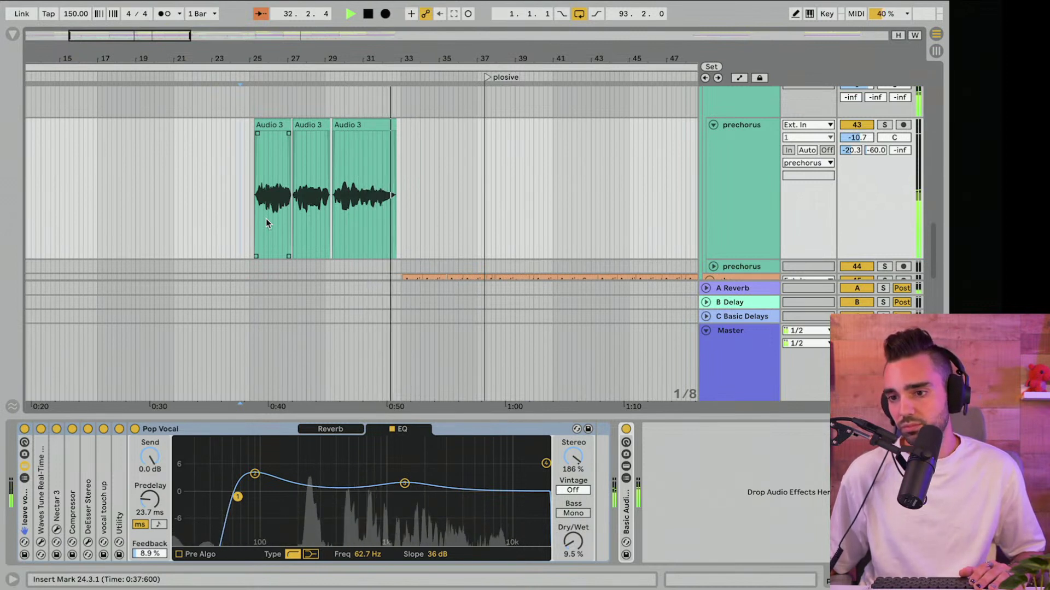
key(space)
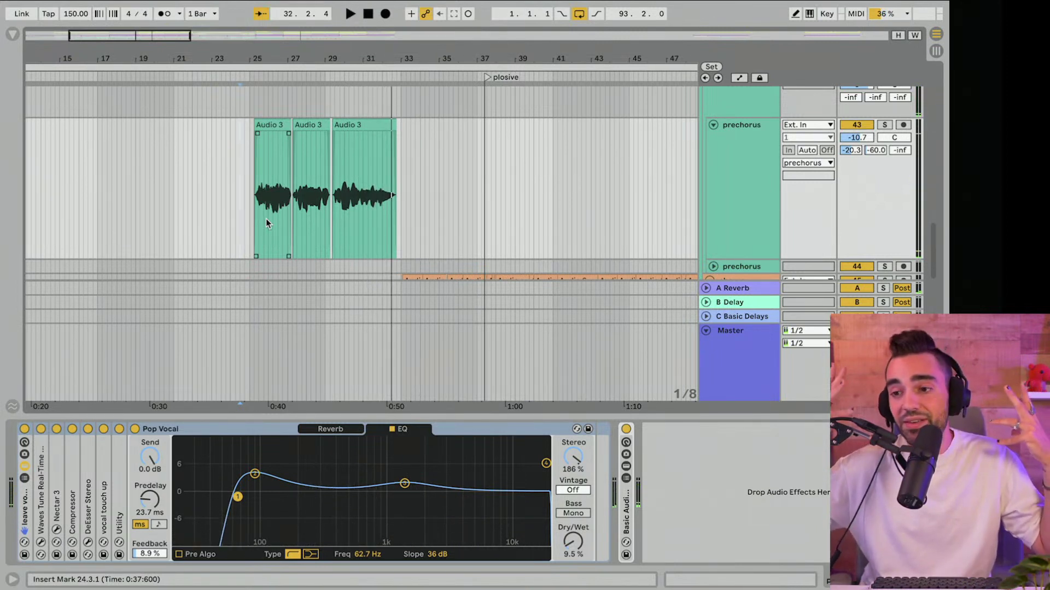
scroll(266, 218, left, 1)
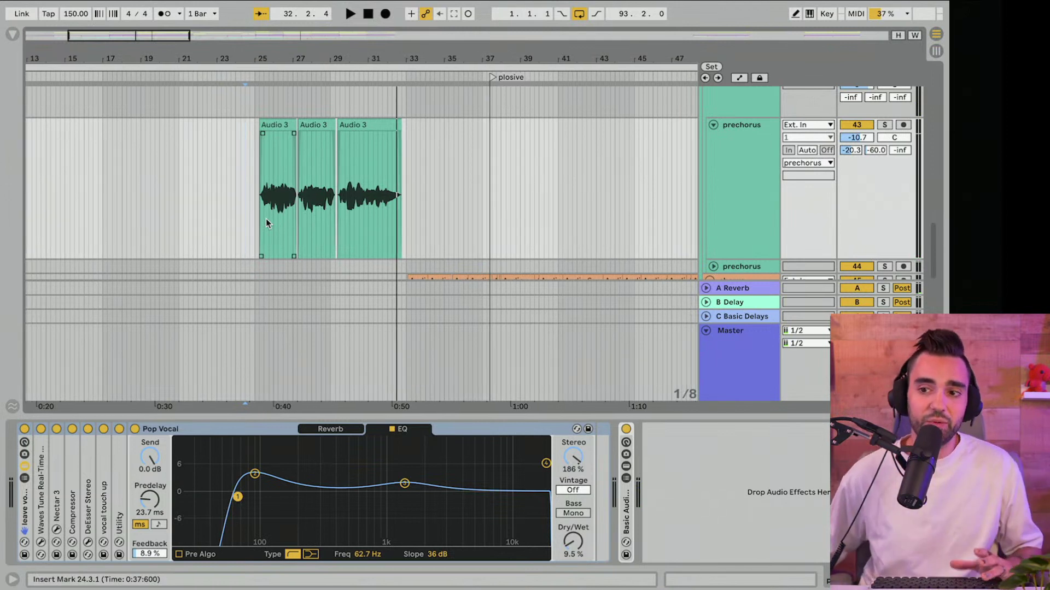
Step: Duplicate the expanded prechorus track and show the take lanes of the copy
click(744, 237)
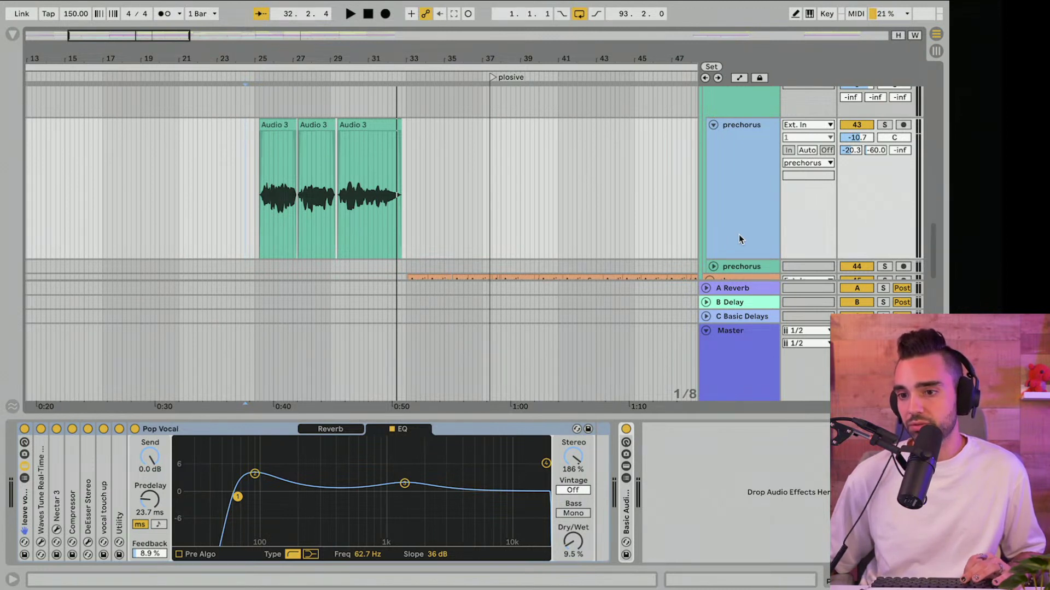
key(ctrl+d)
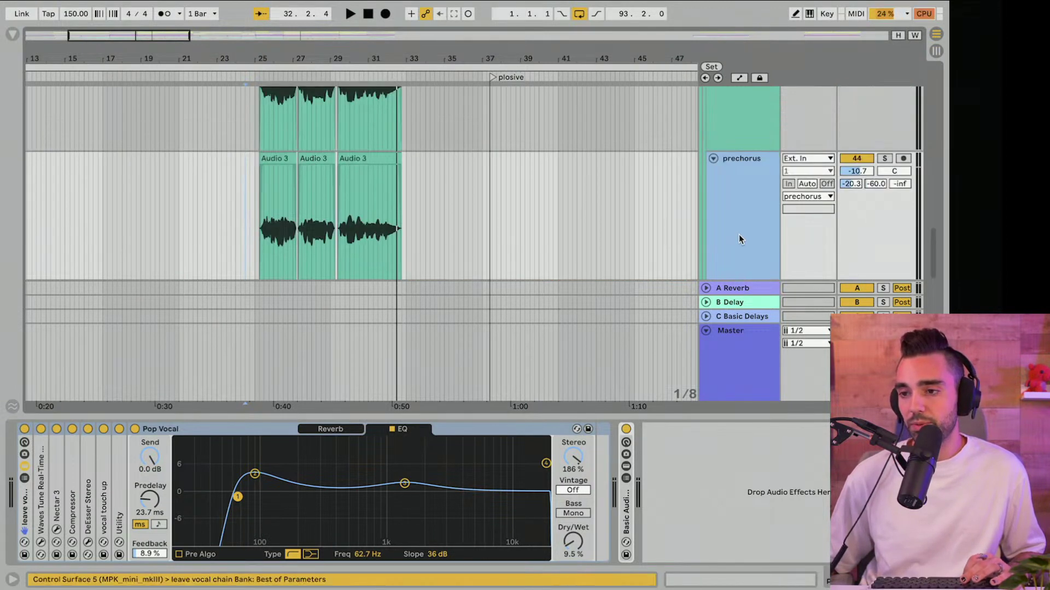
right_click(741, 210)
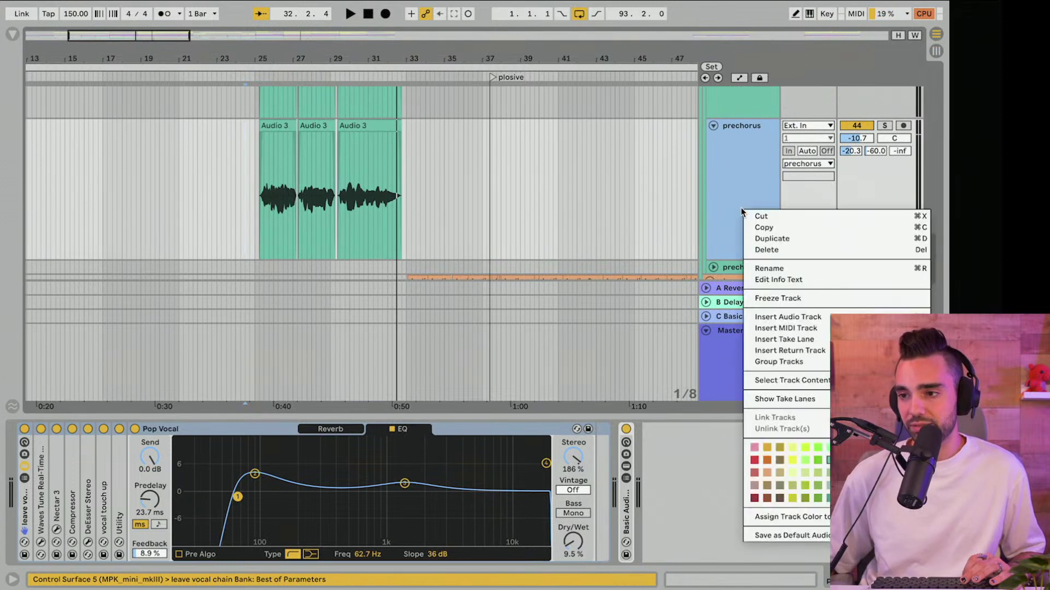
click(786, 399)
scroll(572, 167, down, 3)
scroll(569, 169, up, 4)
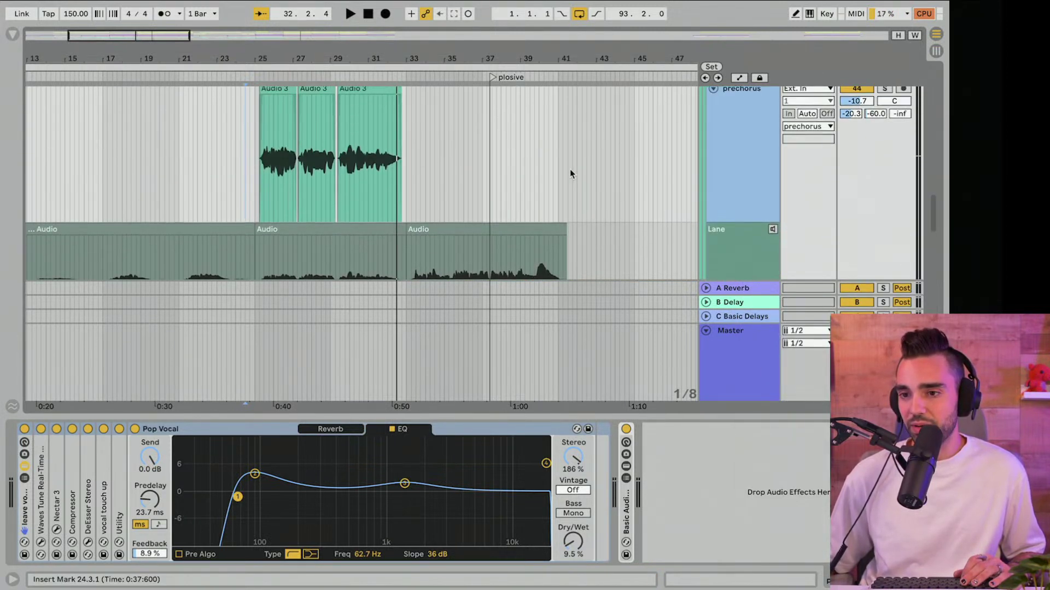
Step: Solo the duplicated prechorus track and play it while looking through its take lanes for an alternate take
click(885, 124)
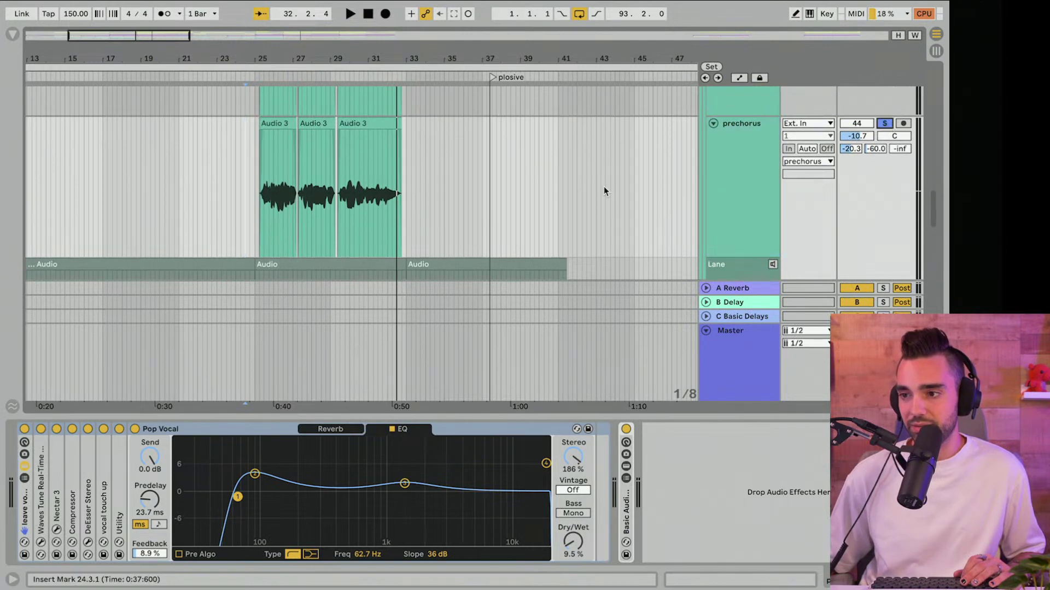
key(space)
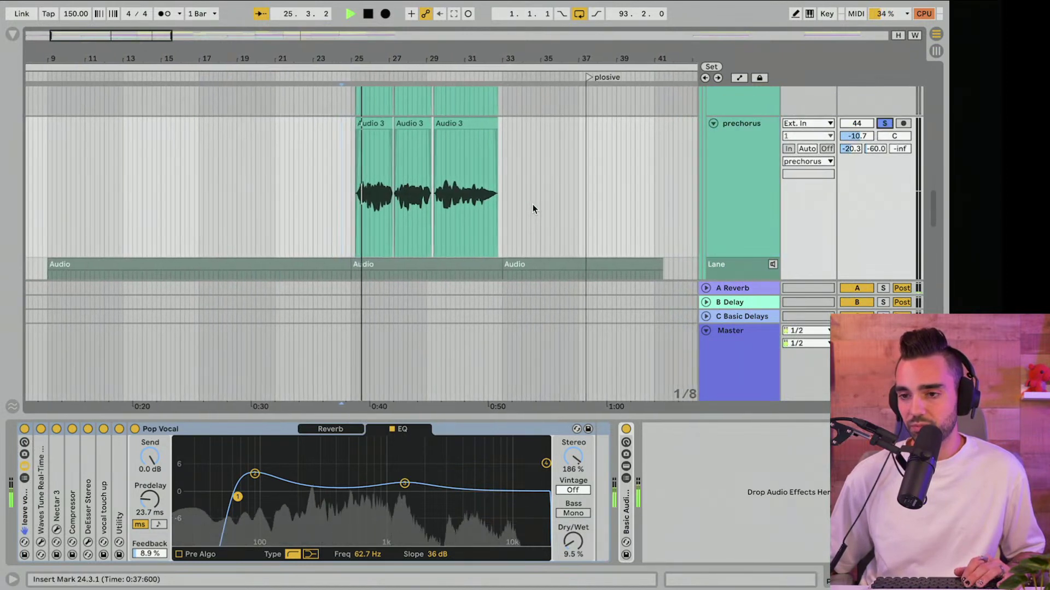
scroll(532, 206, down, 5)
scroll(532, 208, down, 8)
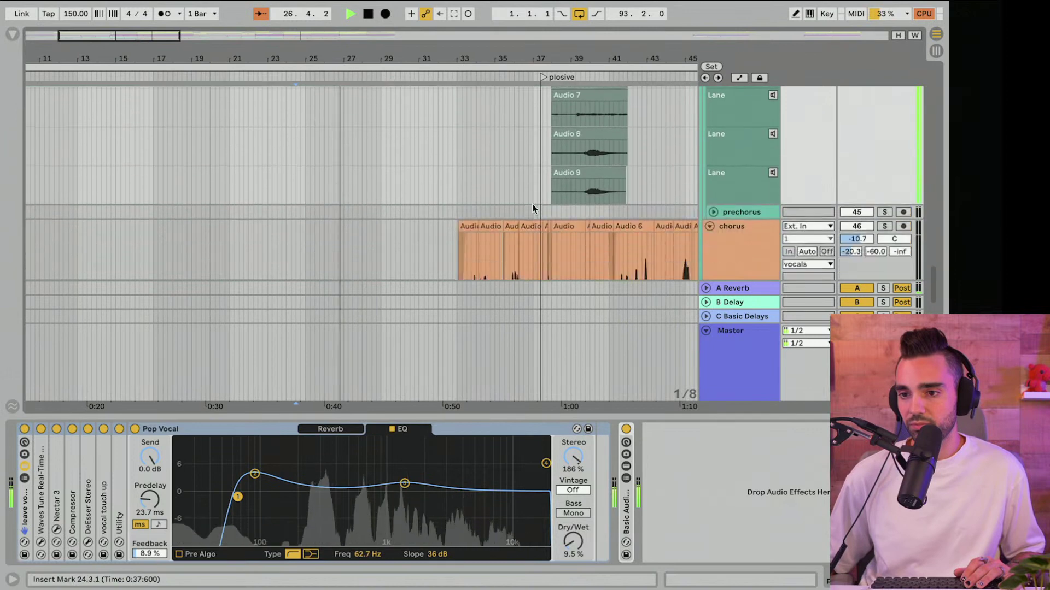
scroll(532, 208, up, 10)
scroll(532, 208, up, 4)
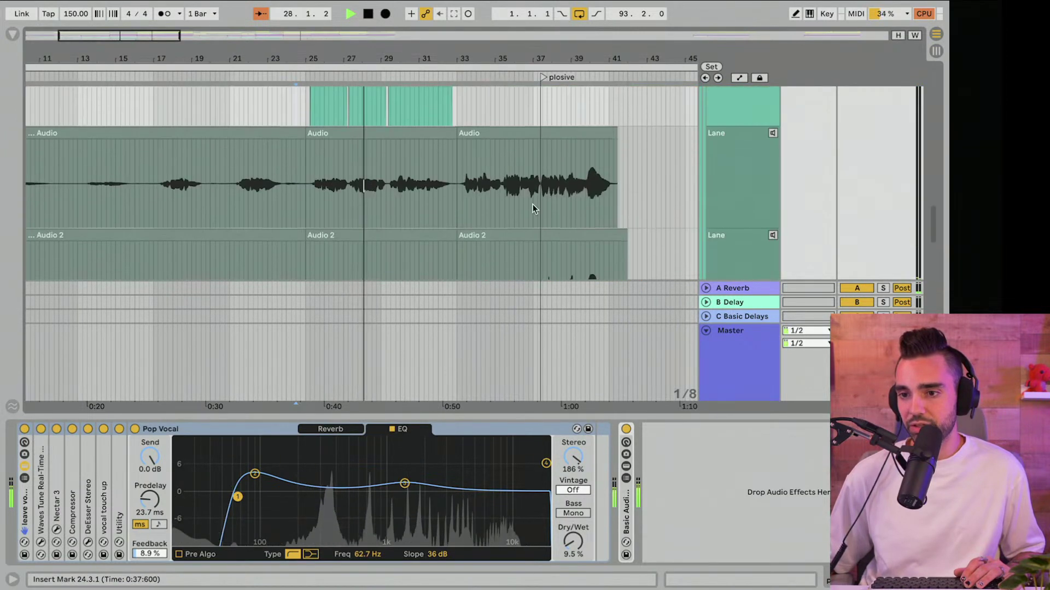
key(space)
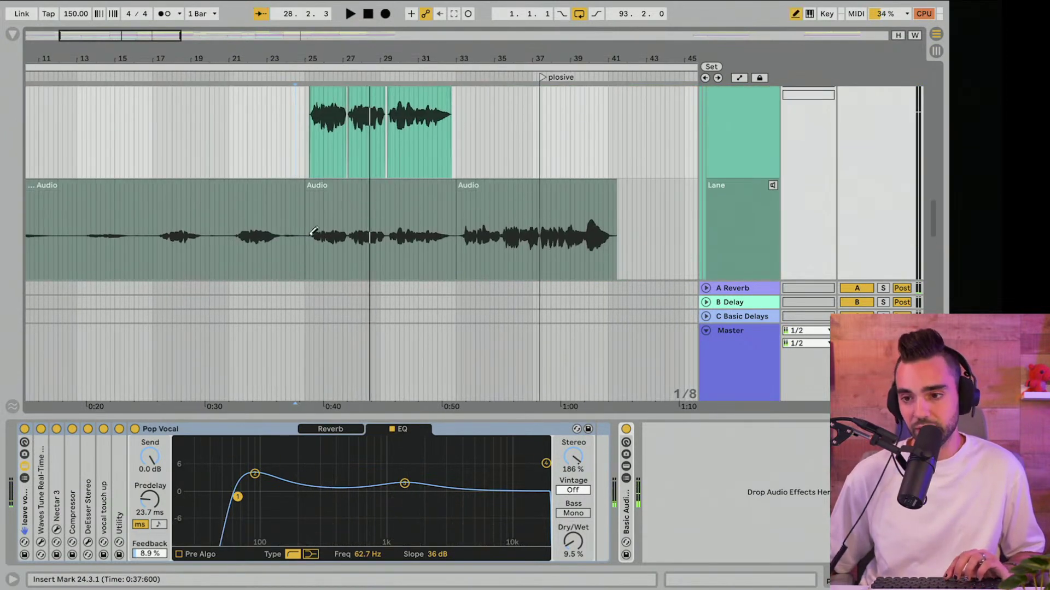
Step: Comp the range 25.2.1 to 32.4.1 from the first take lane into the duplicated prechorus track
key(b)
drag(313, 248, 477, 252)
key(ctrl+j)
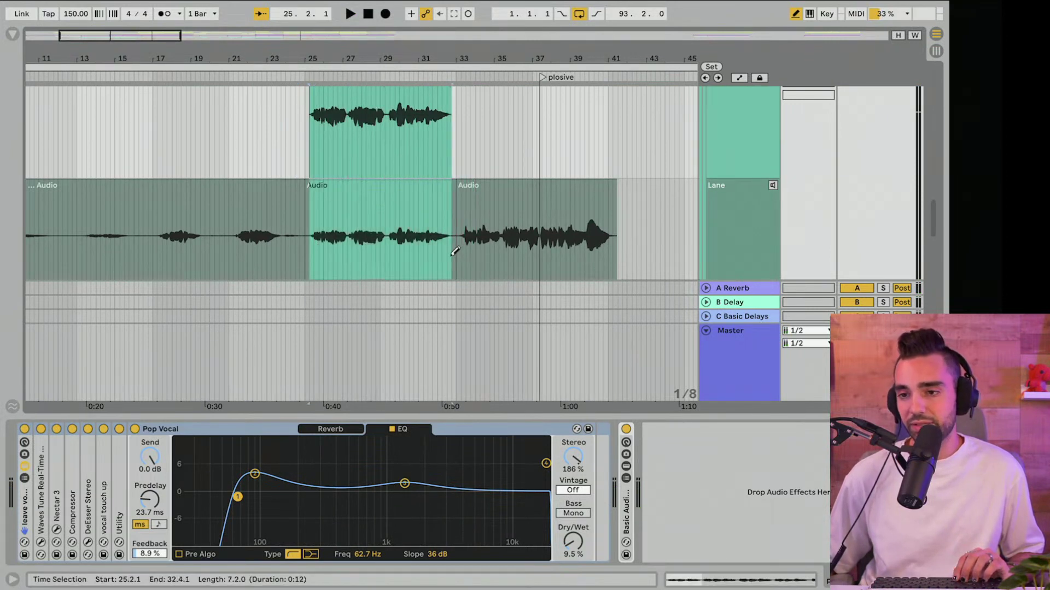
Step: Audition the comped take from 25.2.1 with solo off and set the duplicated track's volume to -17.1 dB
key(space)
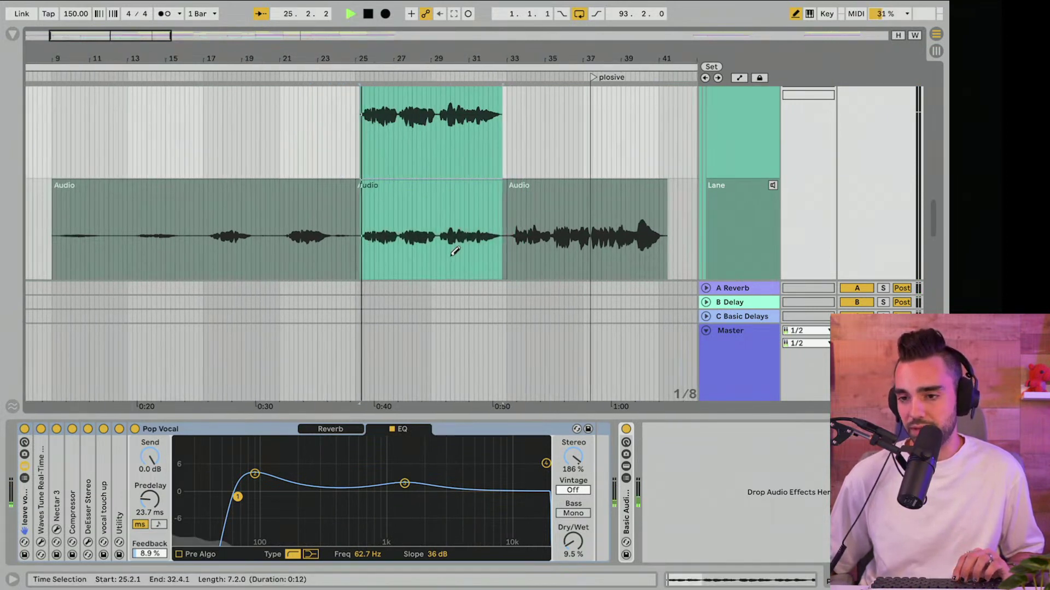
key(alt+shift+t)
scroll(437, 235, right, 1)
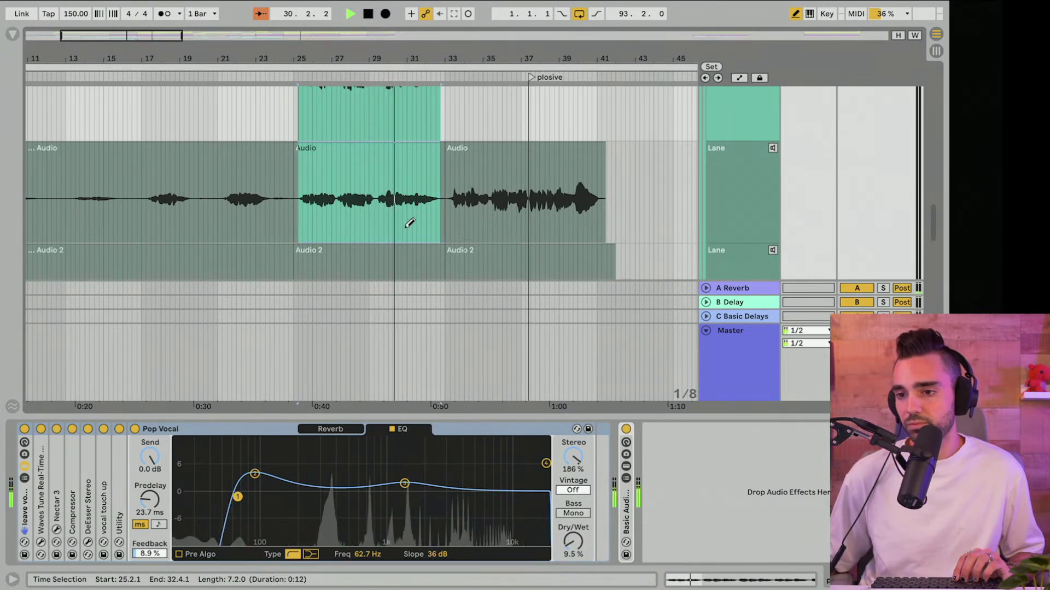
scroll(410, 223, up, 2)
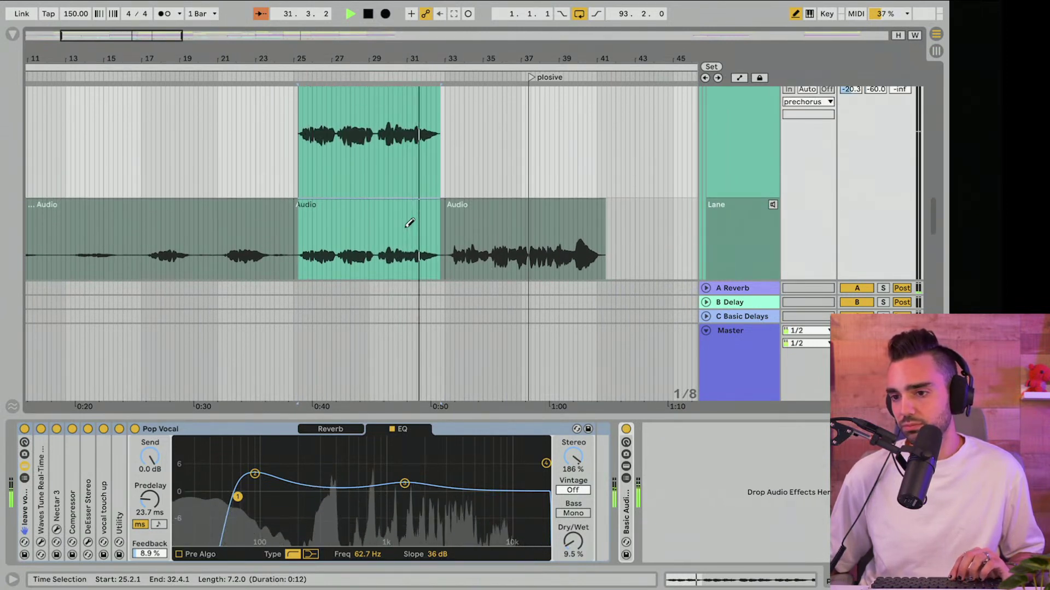
scroll(406, 230, up, 2)
key(space)
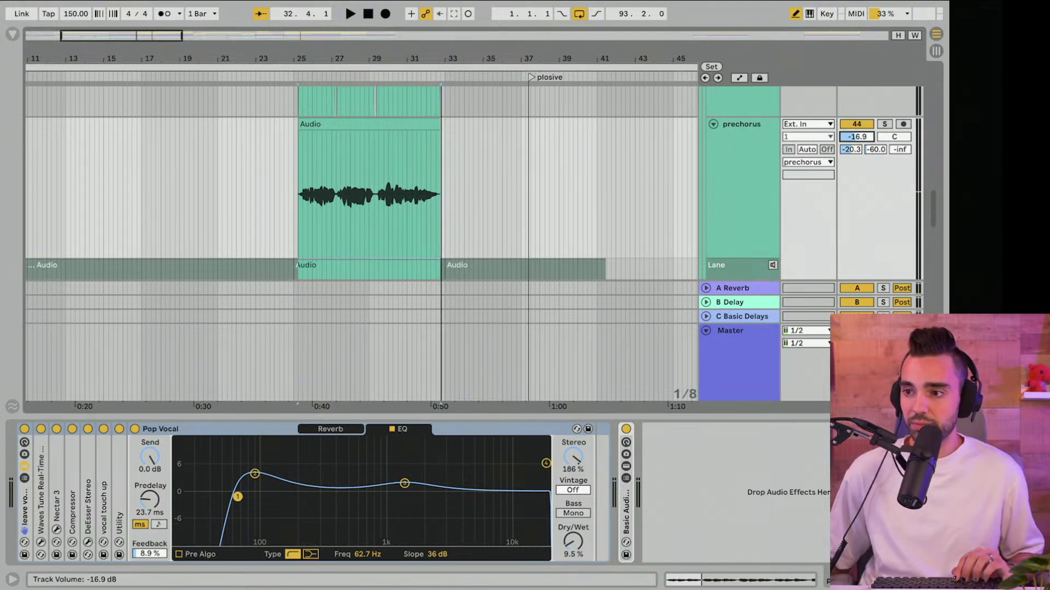
Step: Rename the duplicated prechorus track as "double L"
click(733, 180)
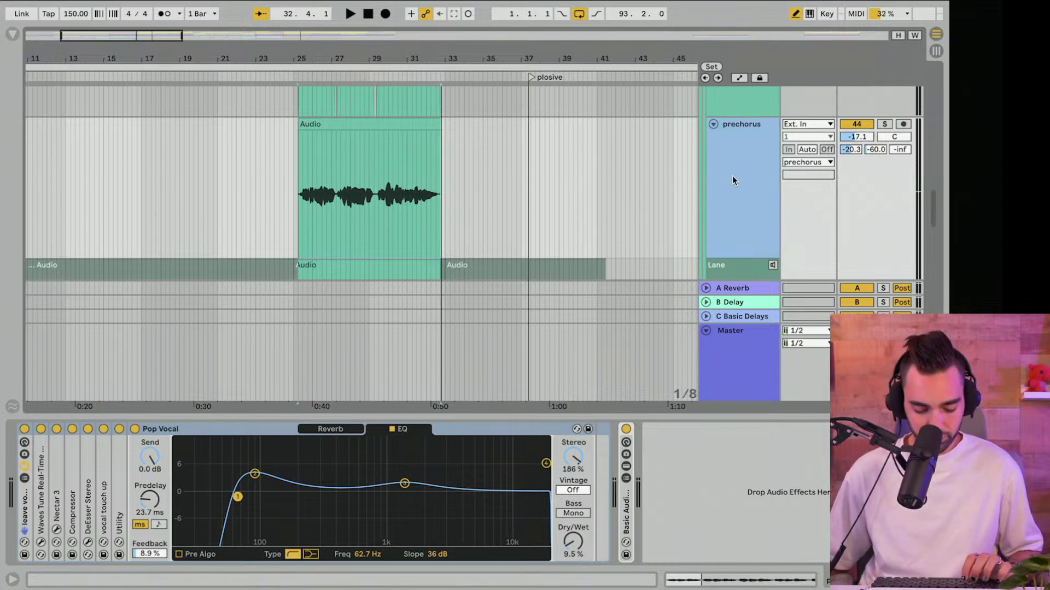
key(ctrl+r)
text(duio)
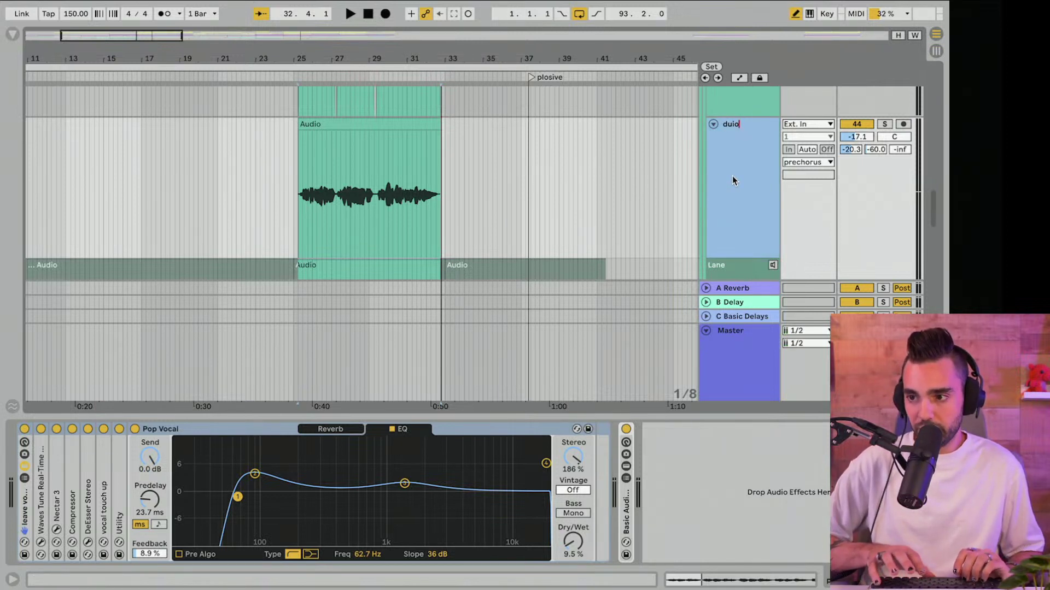
key(BackSpace)
key(BackSpace)
key(BackSpace)
text(oubl)
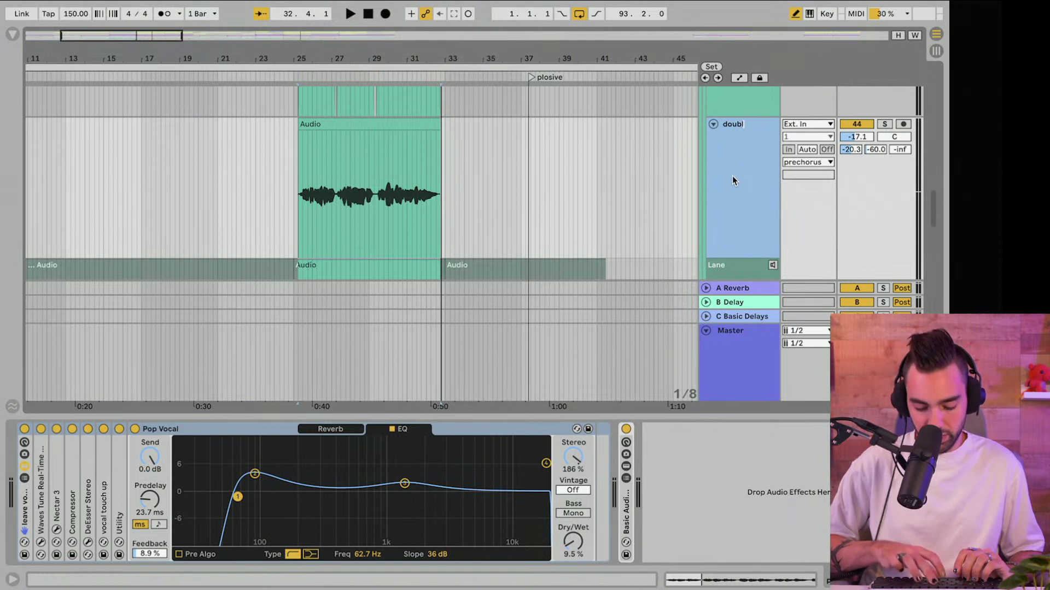
text(e L)
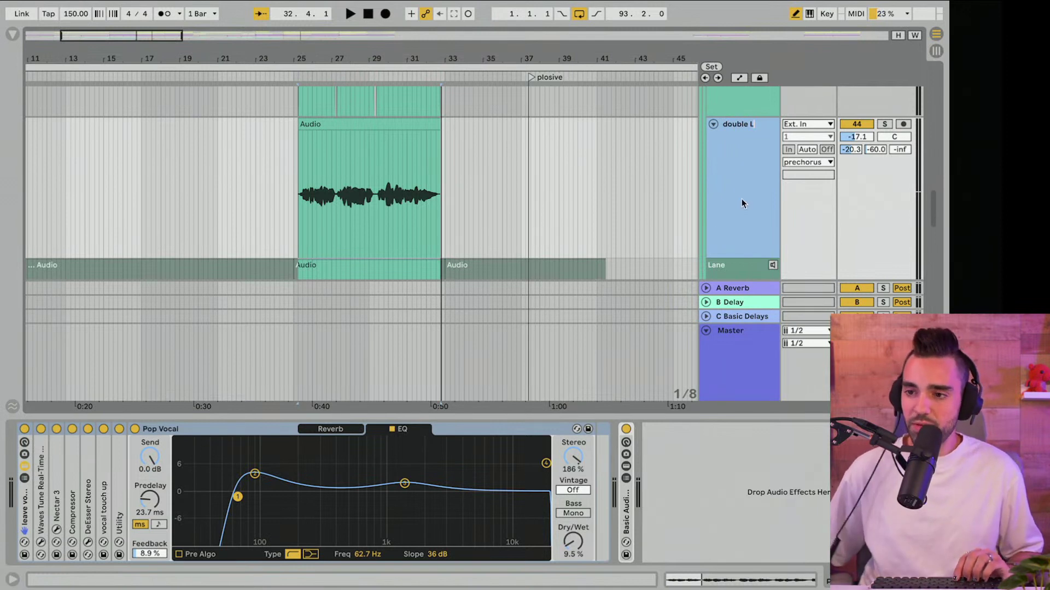
Step: Hide the take lanes of the double L track
scroll(730, 197, down, 3)
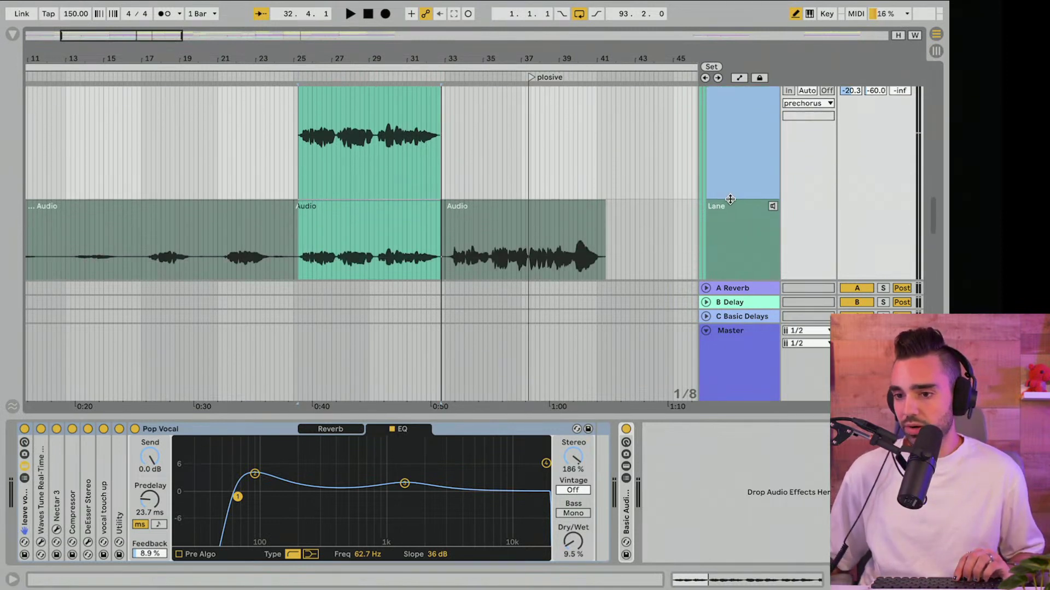
scroll(730, 176, up, 2)
right_click(730, 176)
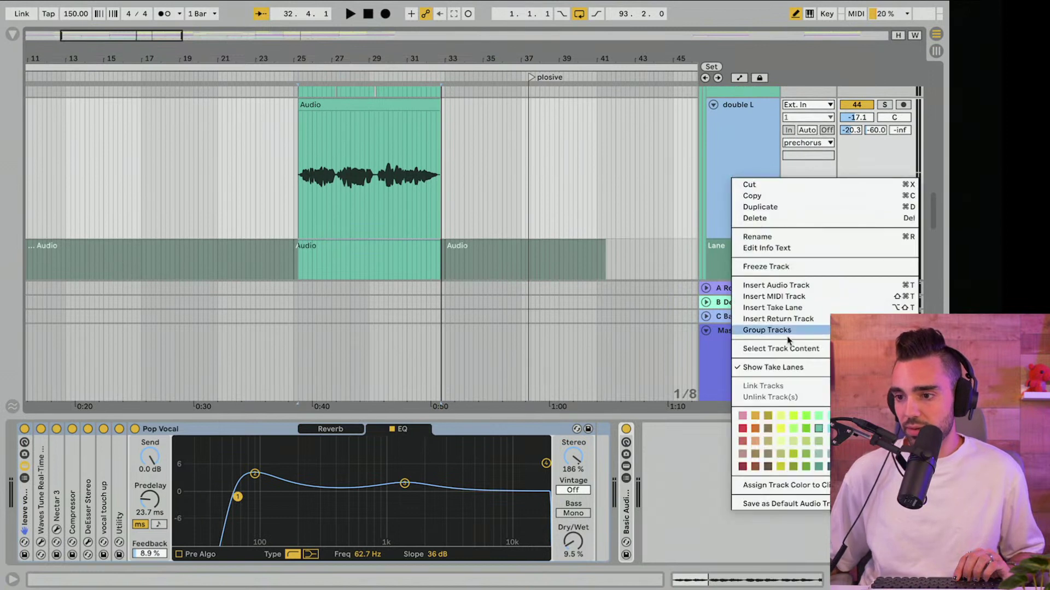
click(777, 367)
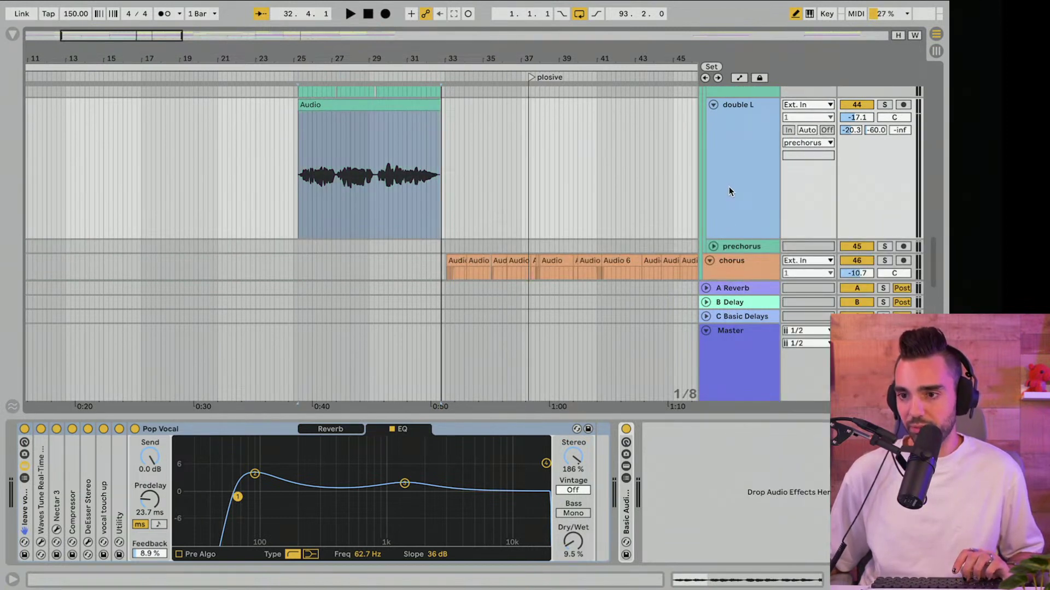
Step: Duplicate the double L track and rename the copy as "double R"
scroll(728, 191, up, 2)
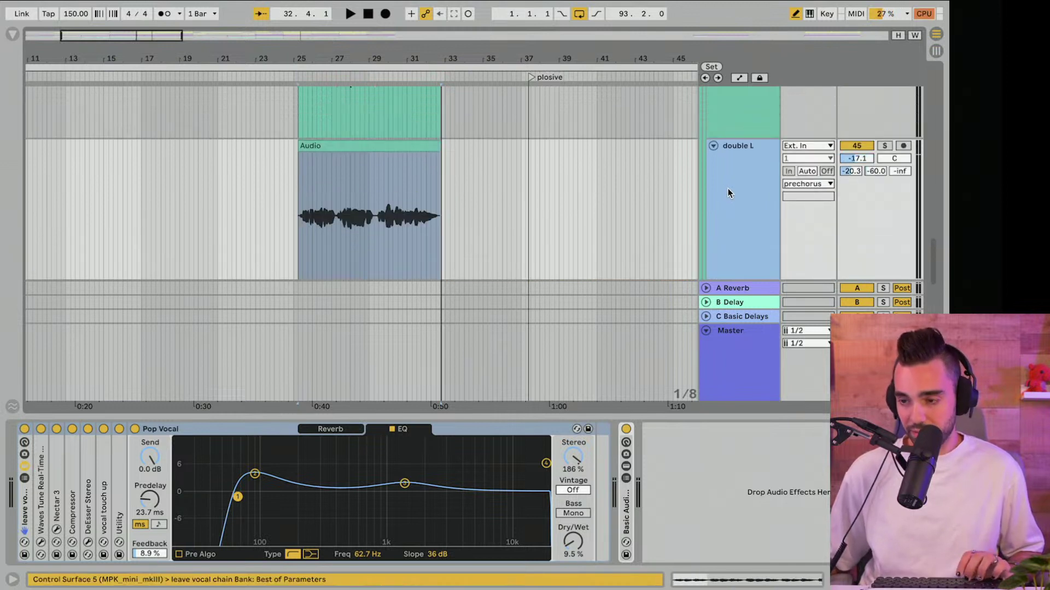
key(ctrl+r)
text(doubl)
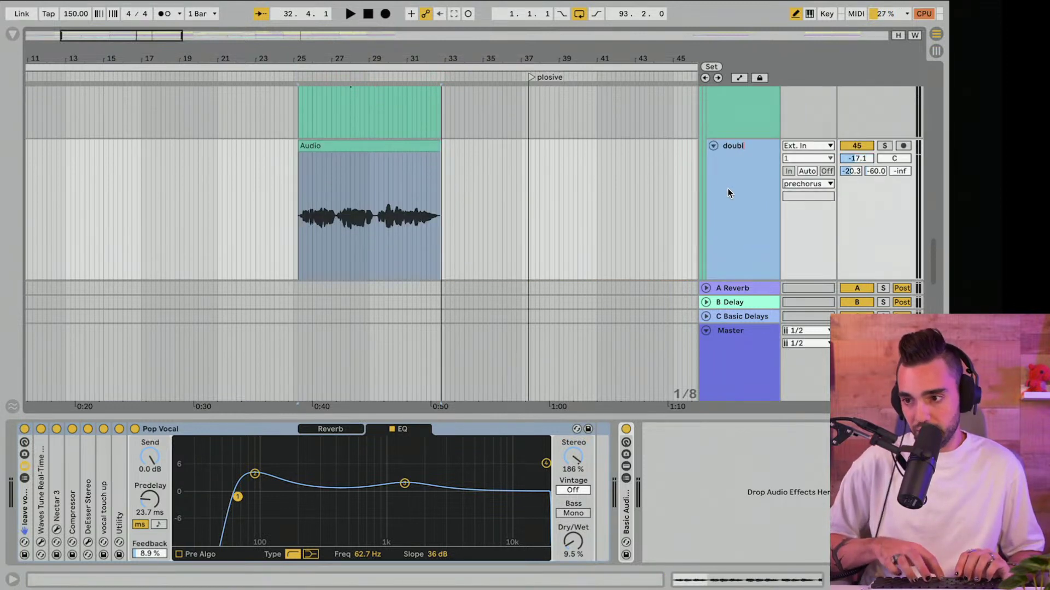
text(e R)
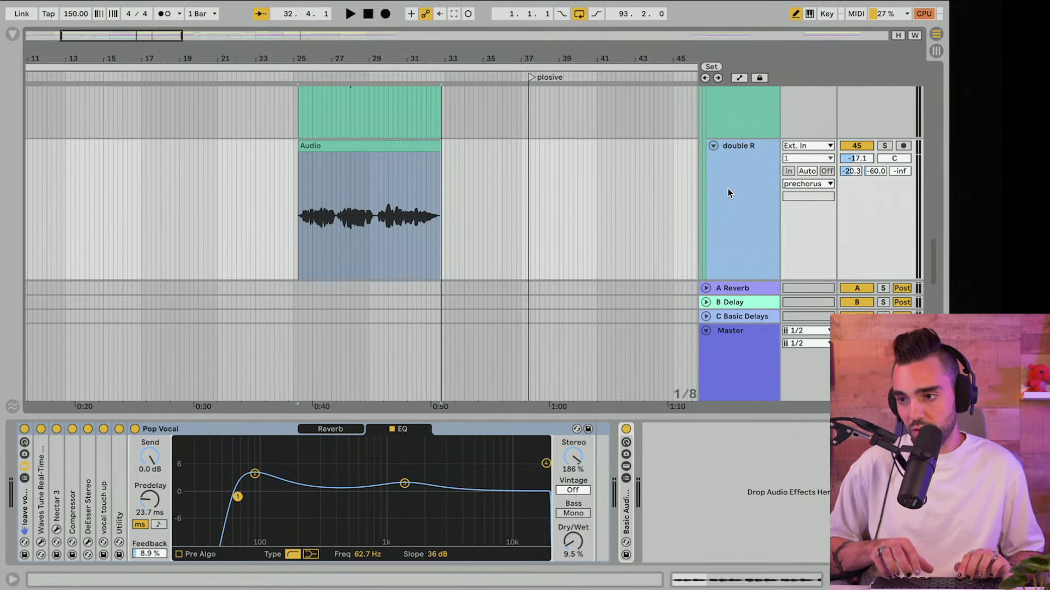
Step: Pan the double L track to 50L and the double R track to 50R
scroll(728, 189, up, 5)
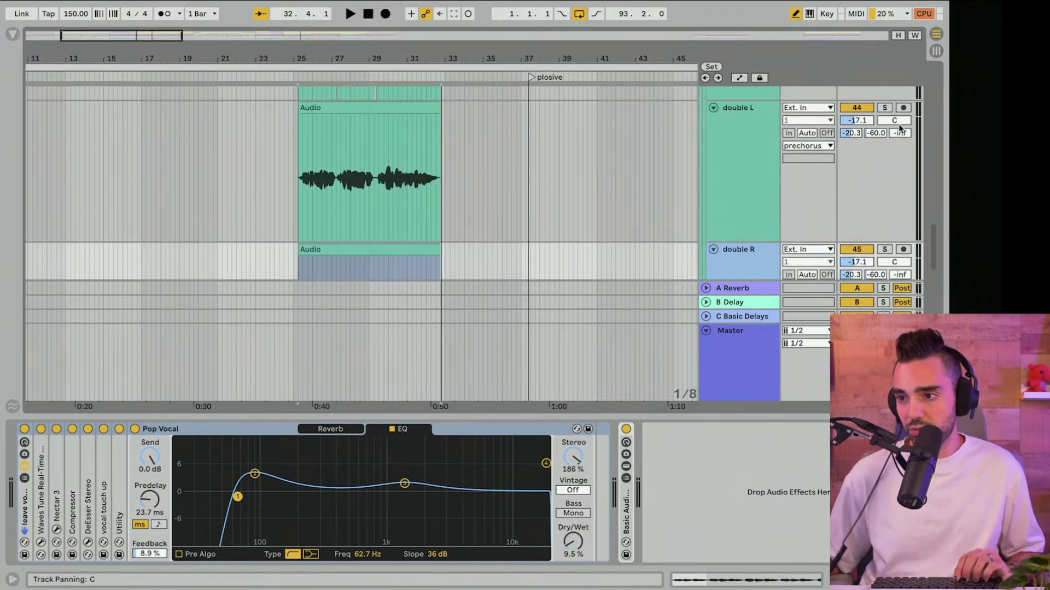
drag(900, 124, 899, 153)
scroll(818, 178, down, 3)
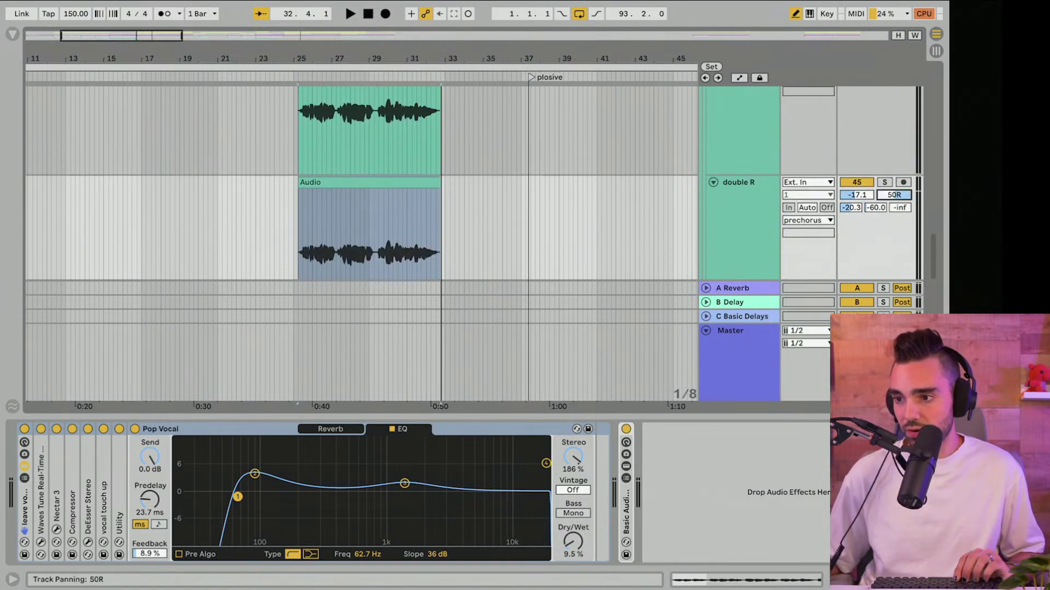
Step: Show the take lanes of the soloed double R track and comp 25.2.3 to 32.4.1 from the Audio 2 lane
right_click(737, 221)
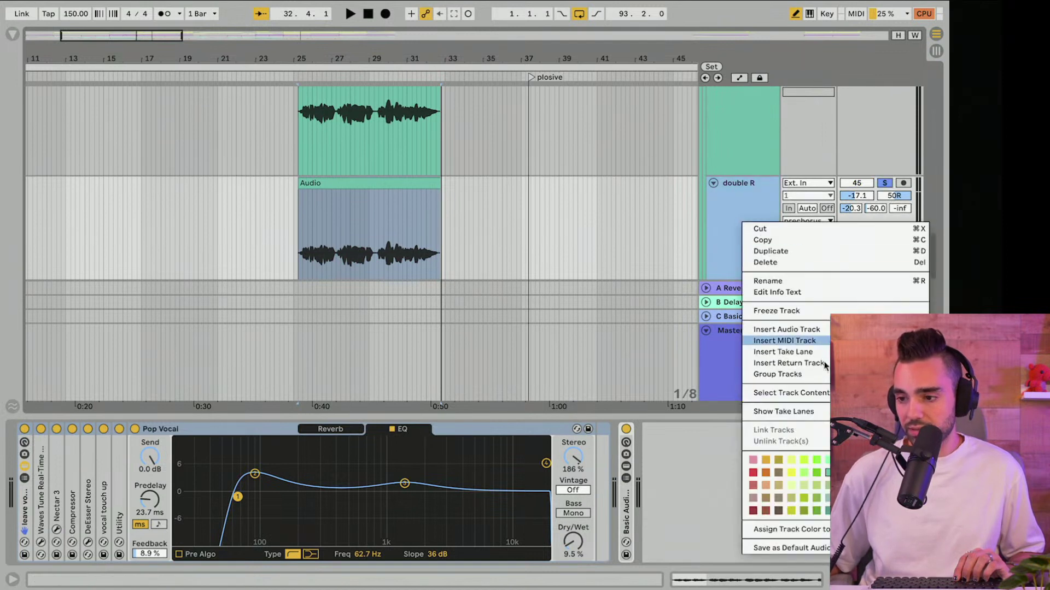
click(792, 411)
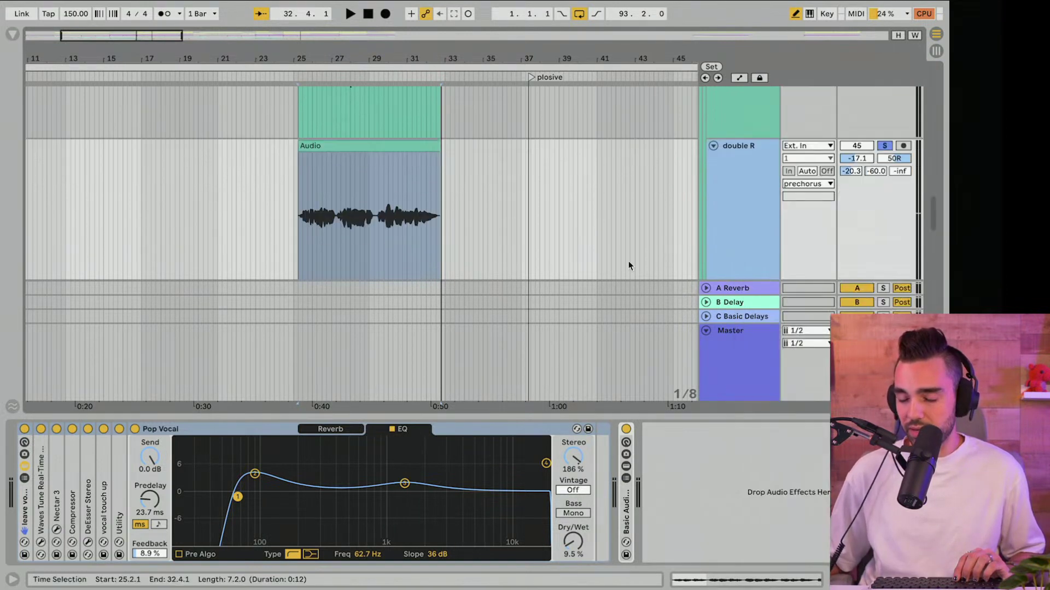
scroll(517, 181, down, 3)
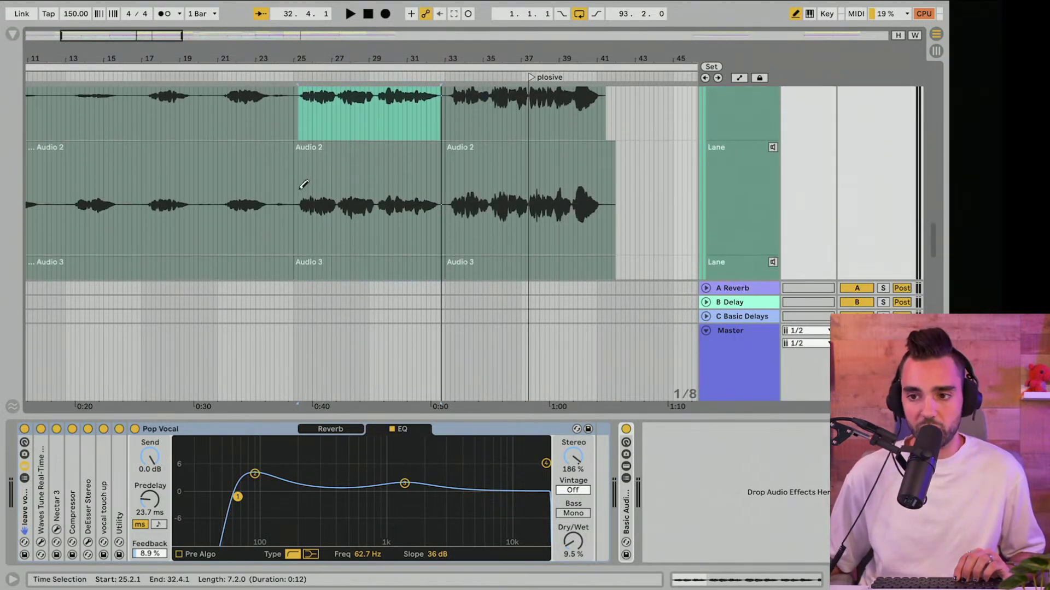
drag(300, 188, 446, 189)
Step: Audition the comped Audio 2 take on the double R track and turn off that track's solo
key(space)
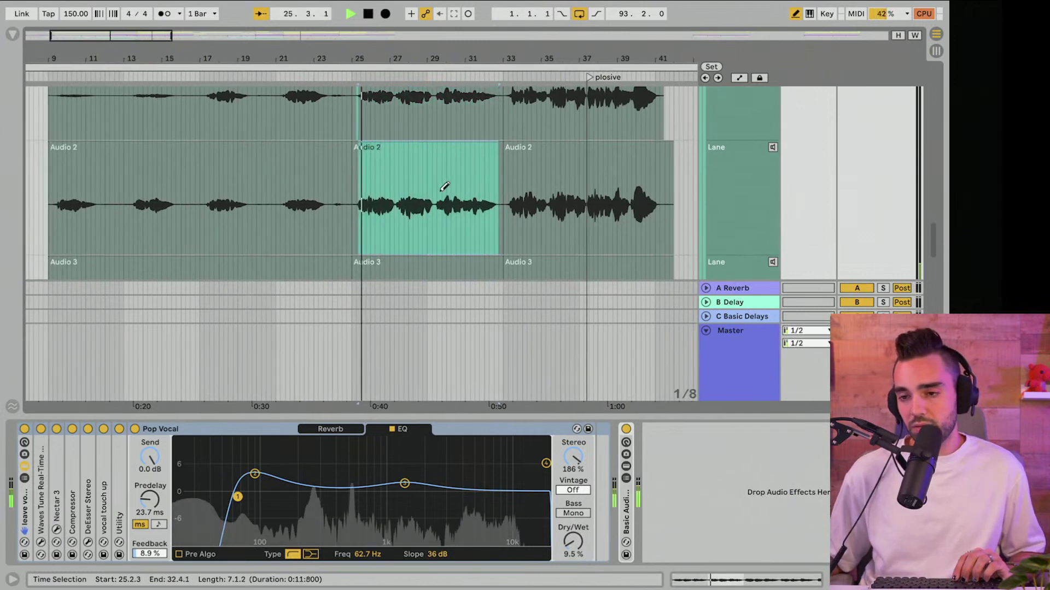
scroll(444, 187, up, 2)
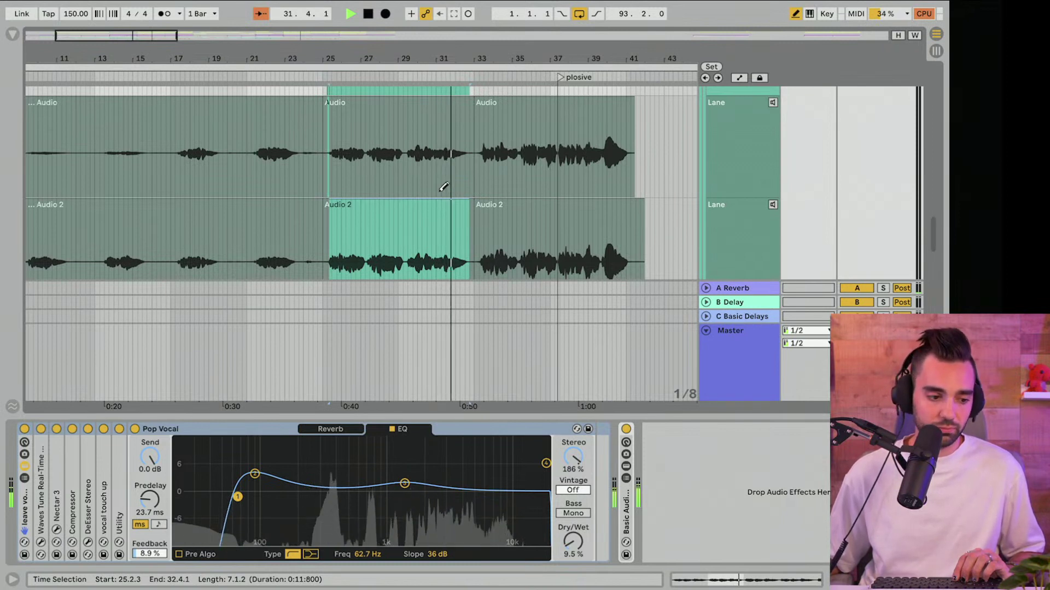
key(space)
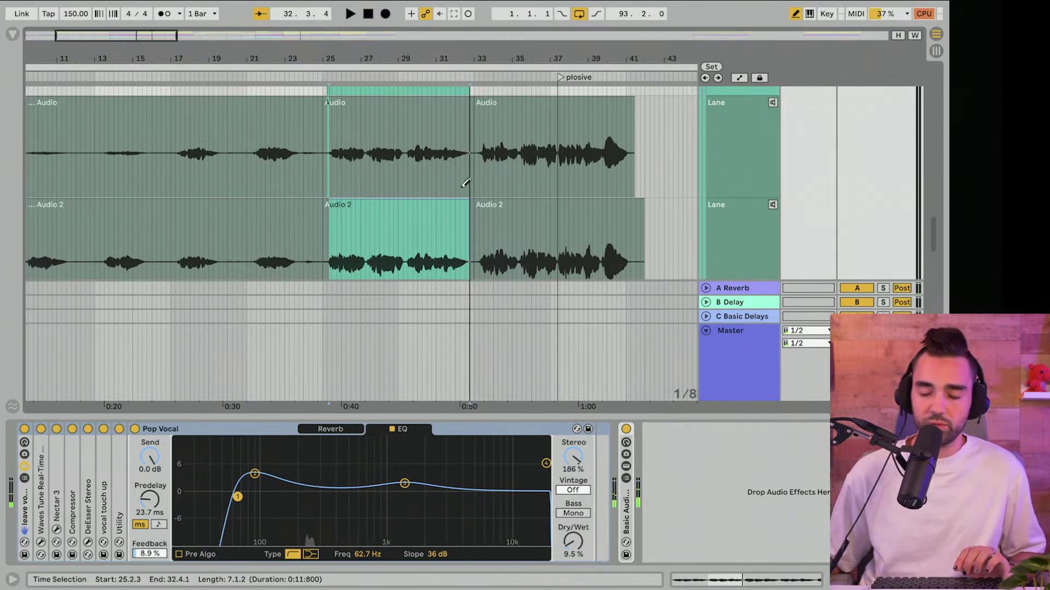
scroll(553, 184, up, 3)
scroll(831, 164, up, 2)
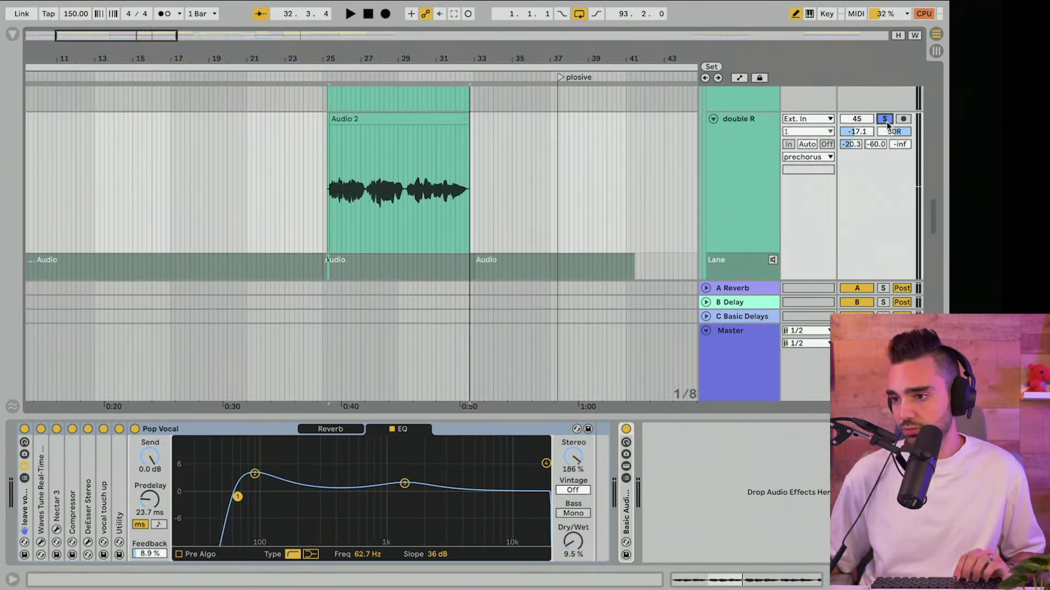
click(887, 121)
scroll(729, 175, up, 4)
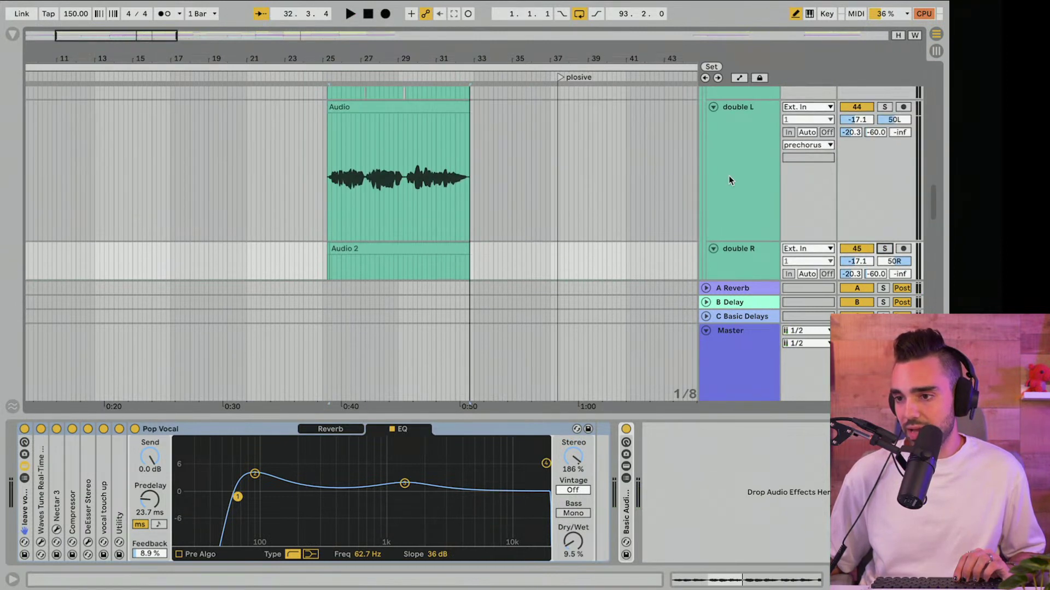
scroll(682, 151, up, 3)
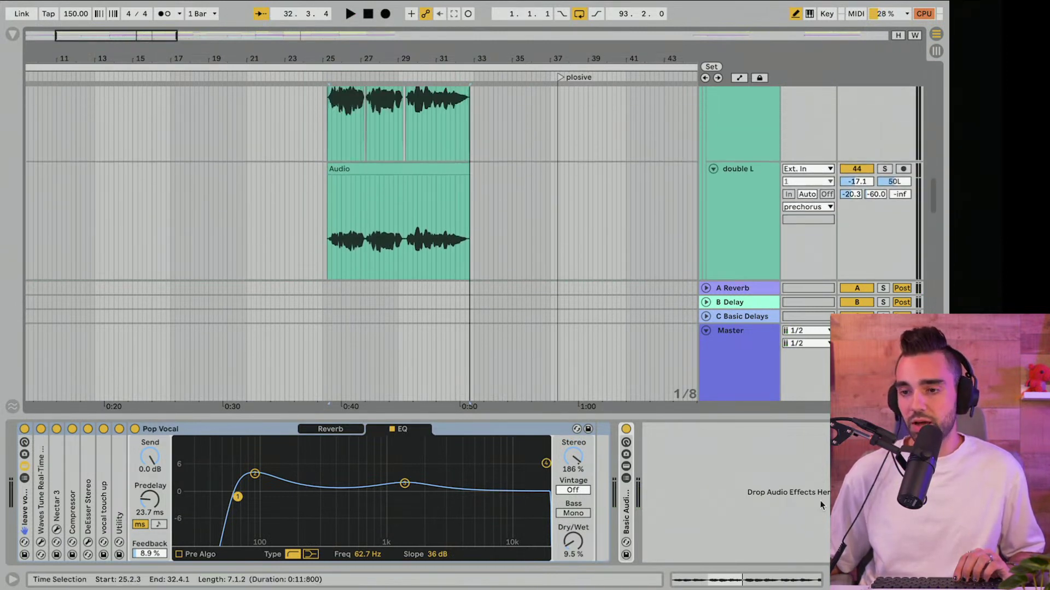
Step: Play the prechorus vocal together with its double L and double R takes from bar 25
key(super+alt+l)
scroll(458, 254, up, 2)
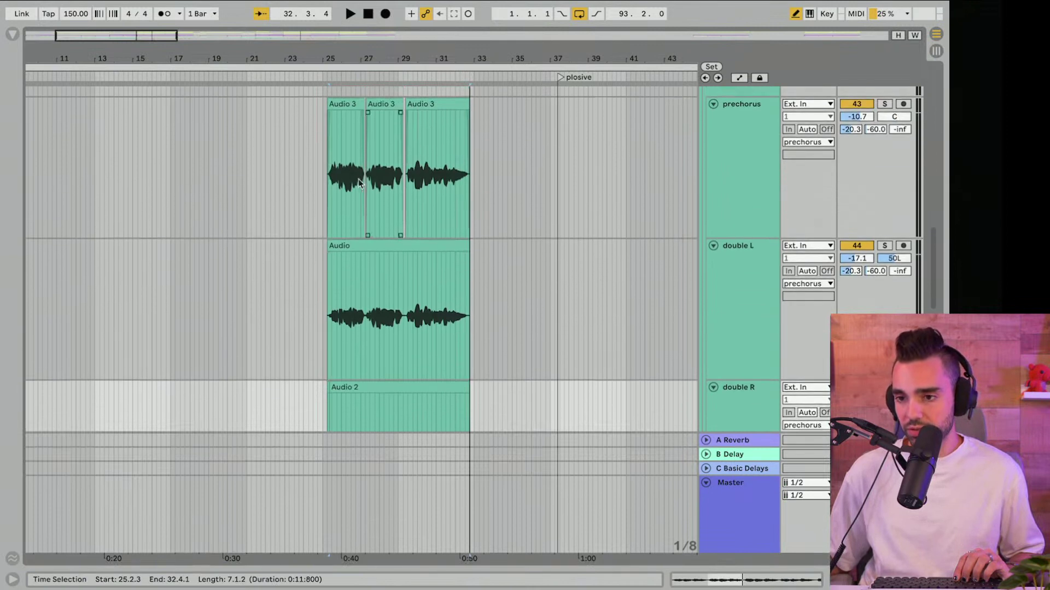
scroll(382, 192, down, 2)
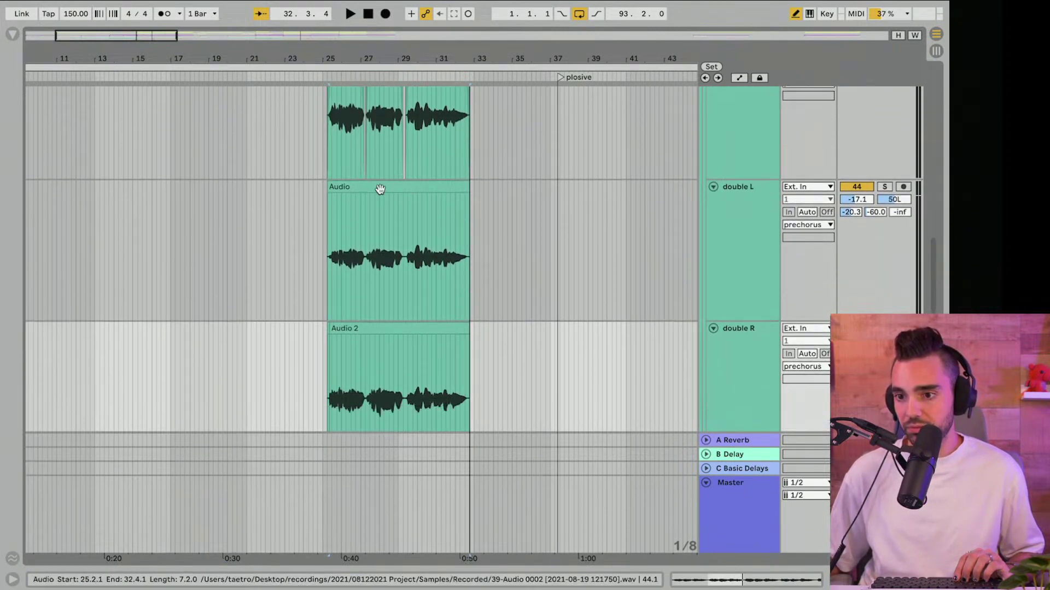
key(z)
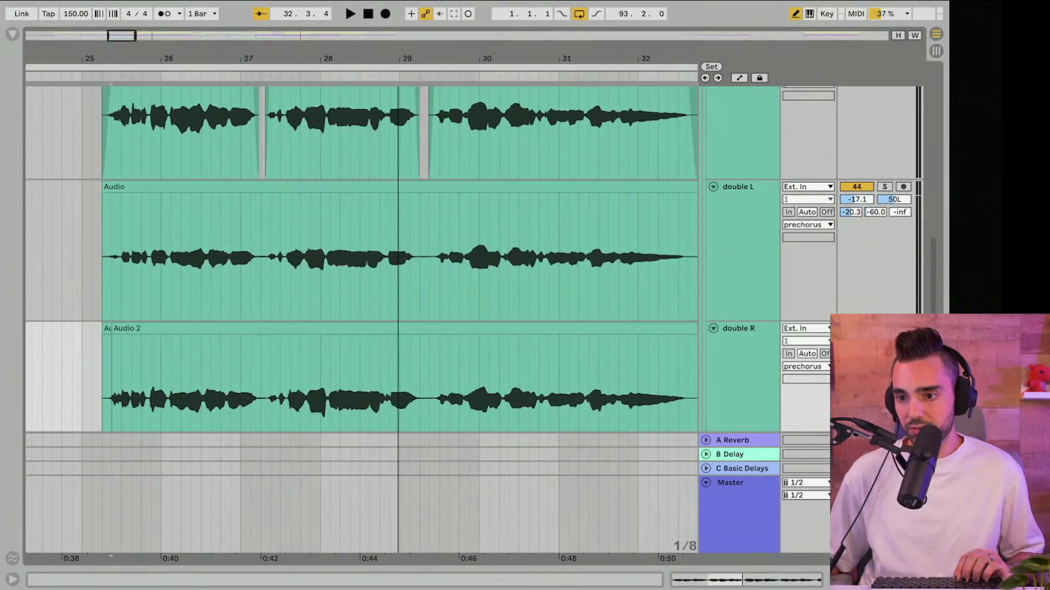
key(x)
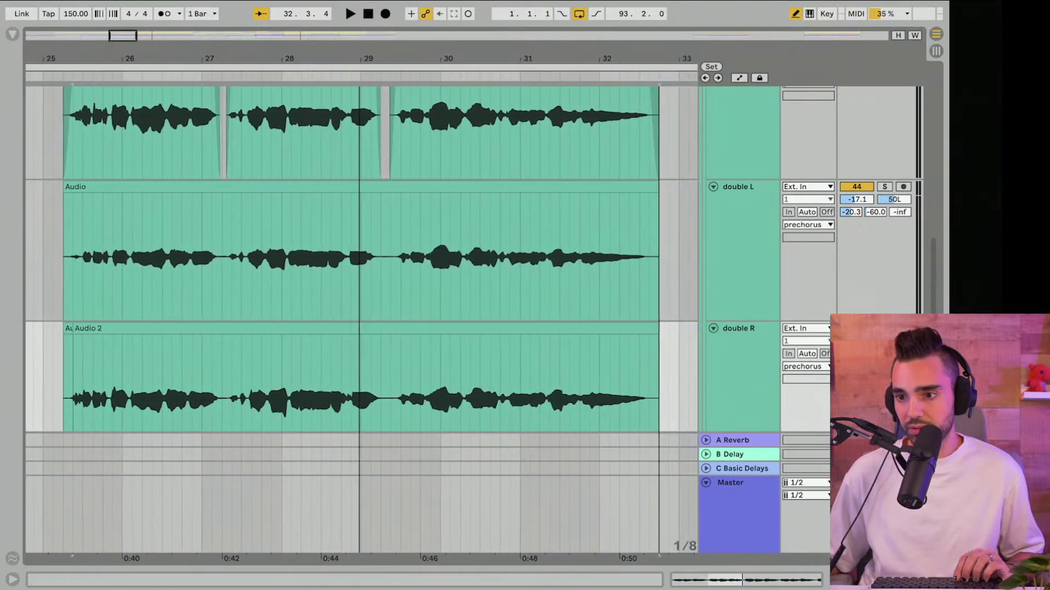
key(space)
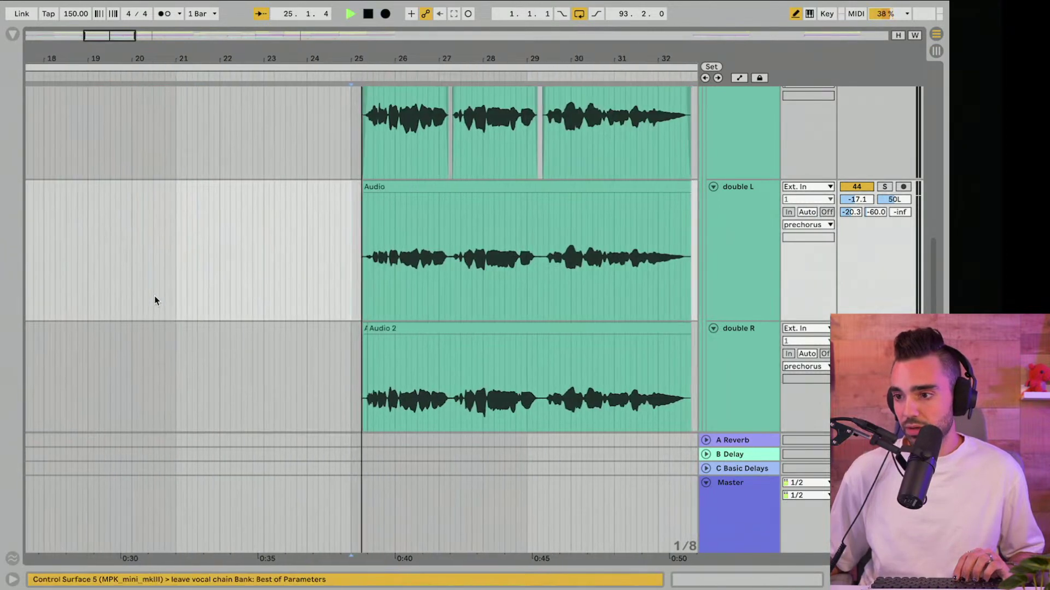
scroll(642, 268, up, 2)
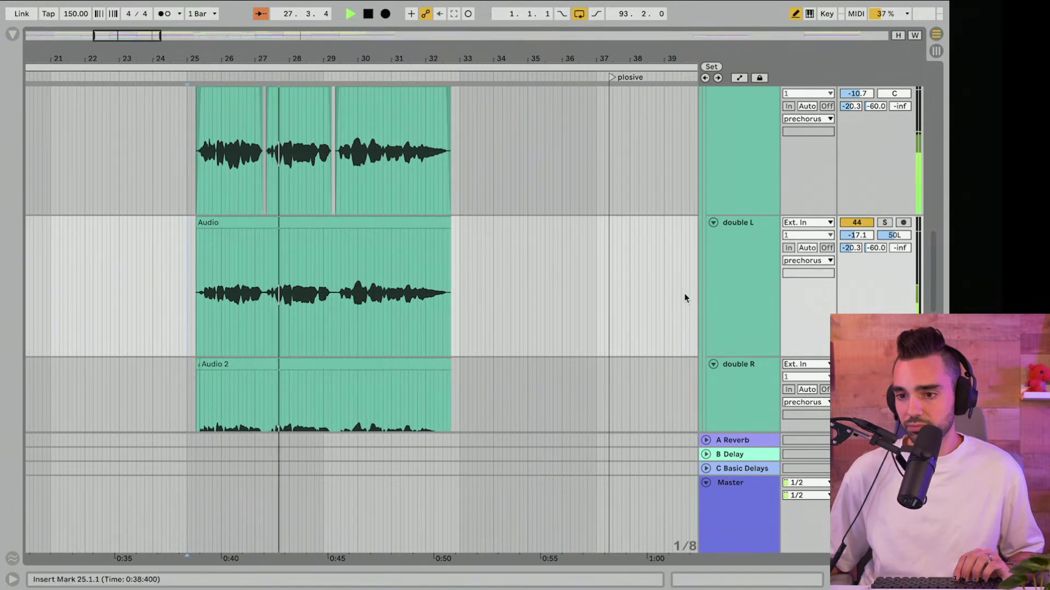
scroll(684, 293, down, 2)
scroll(733, 293, up, 3)
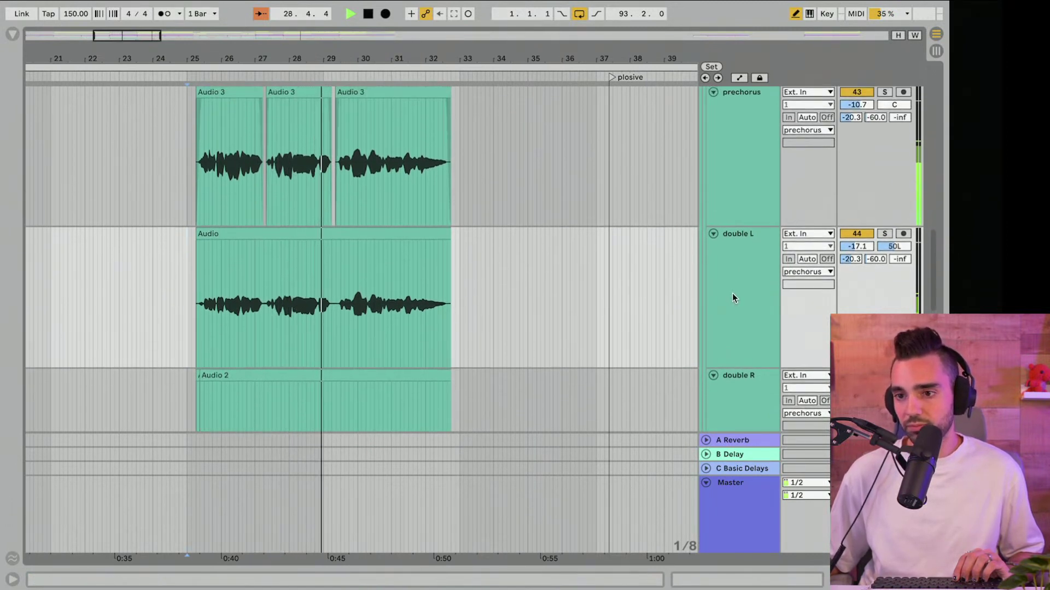
scroll(732, 293, down, 2)
key(space)
Step: Set the double L track volume to 0 dB and group the double L and double R tracks
click(746, 257)
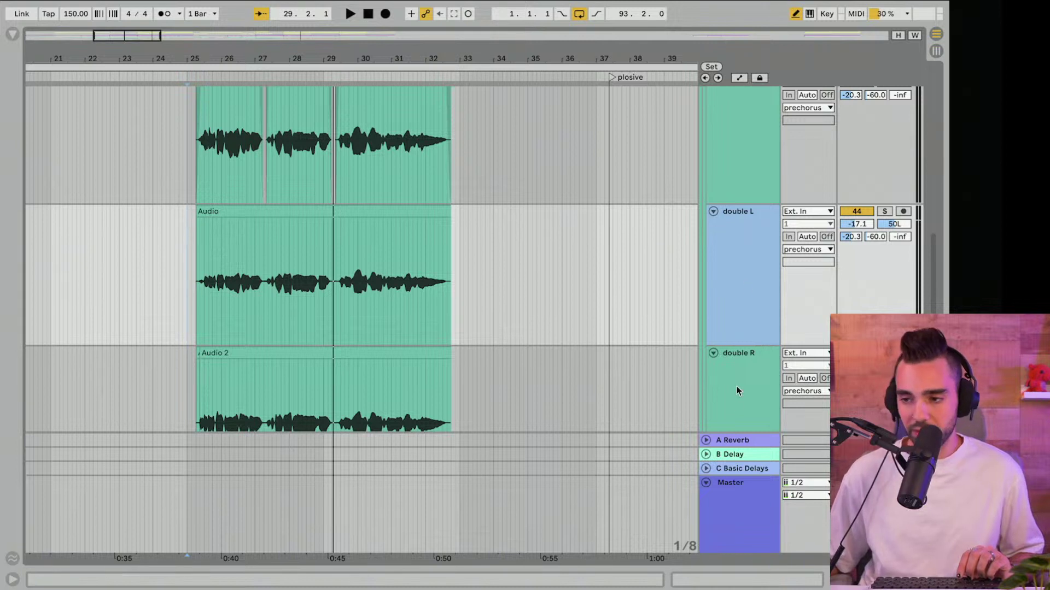
click(858, 225)
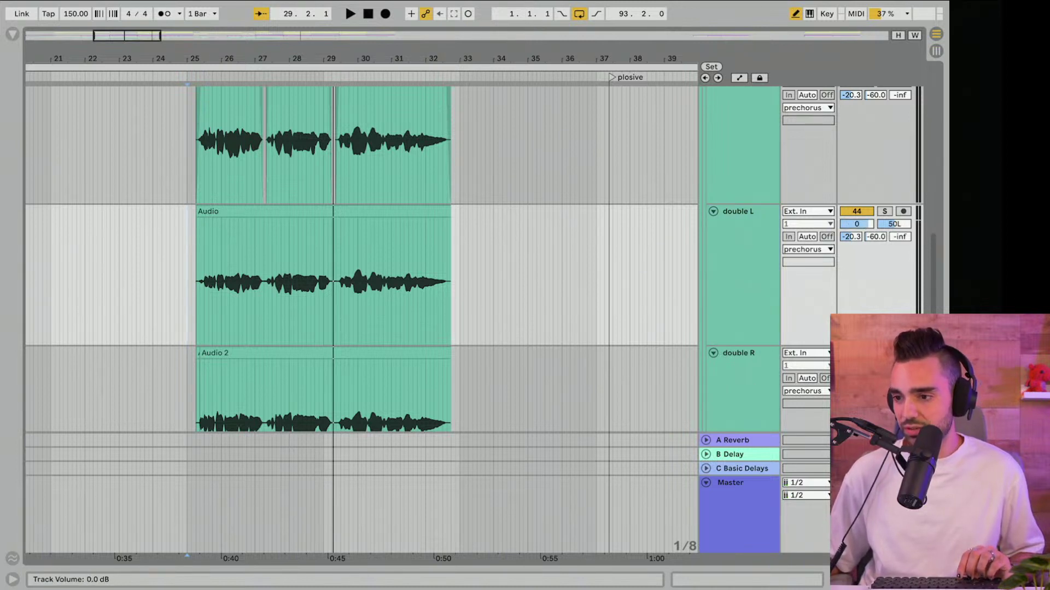
click(731, 278)
shift+click(737, 386)
right_click(737, 386)
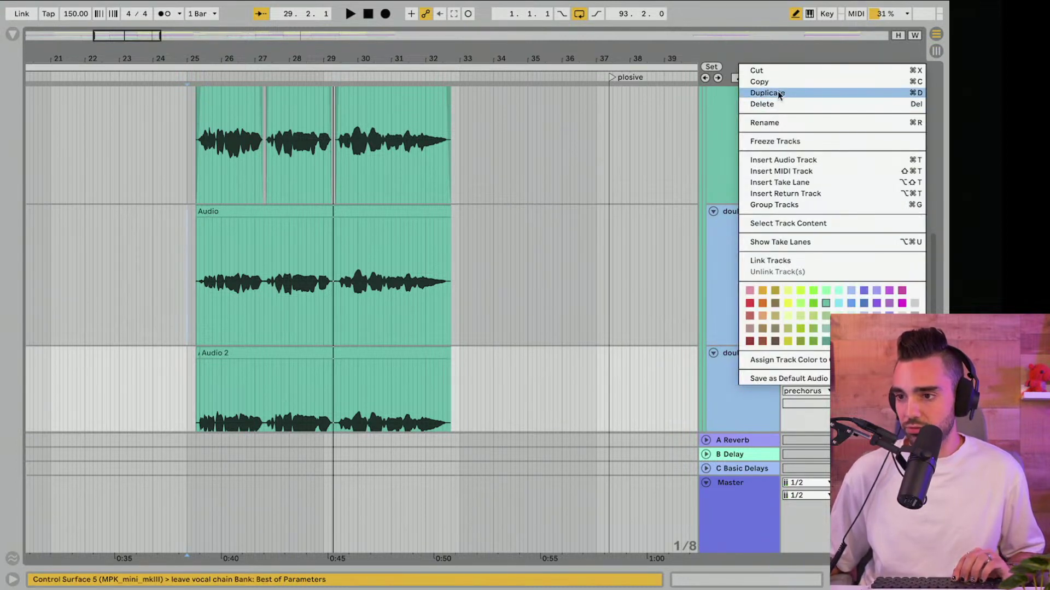
key(Return)
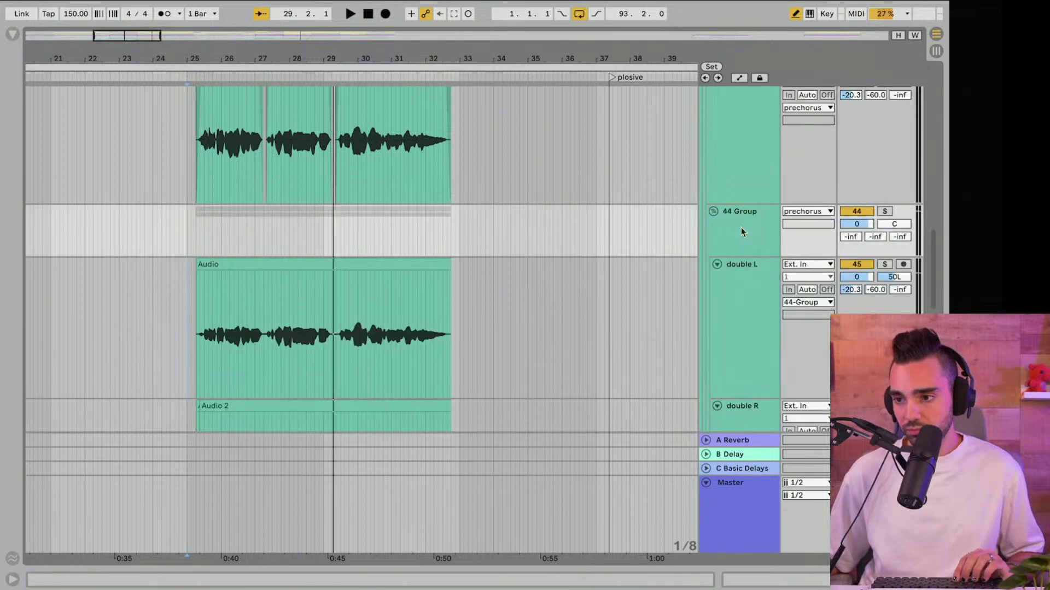
Step: Rename the new group containing the two doubles as "prechorus double"
key(ctrl+r)
text(prec)
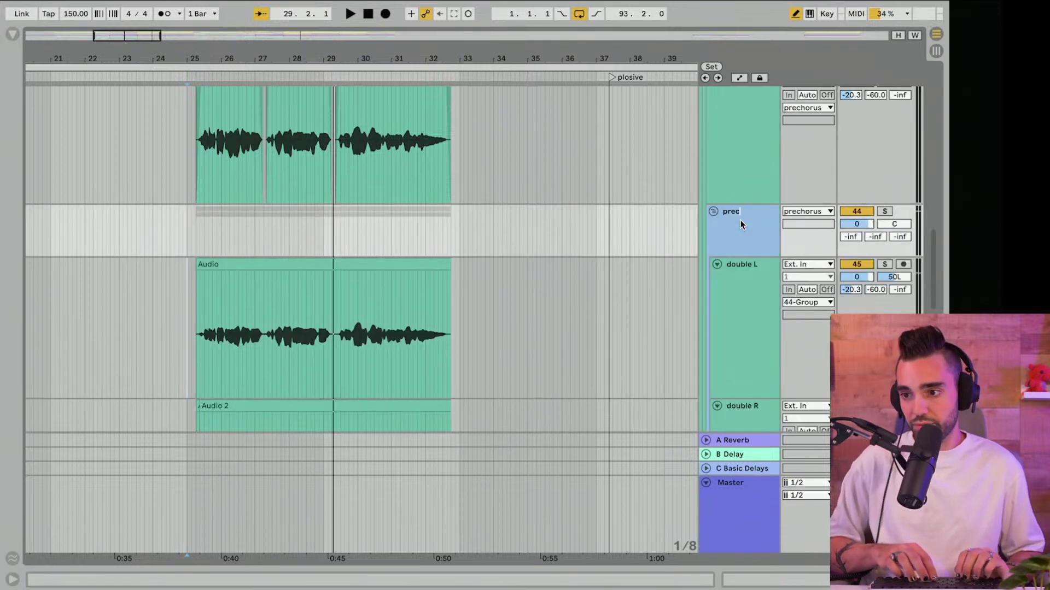
text(horus doubler)
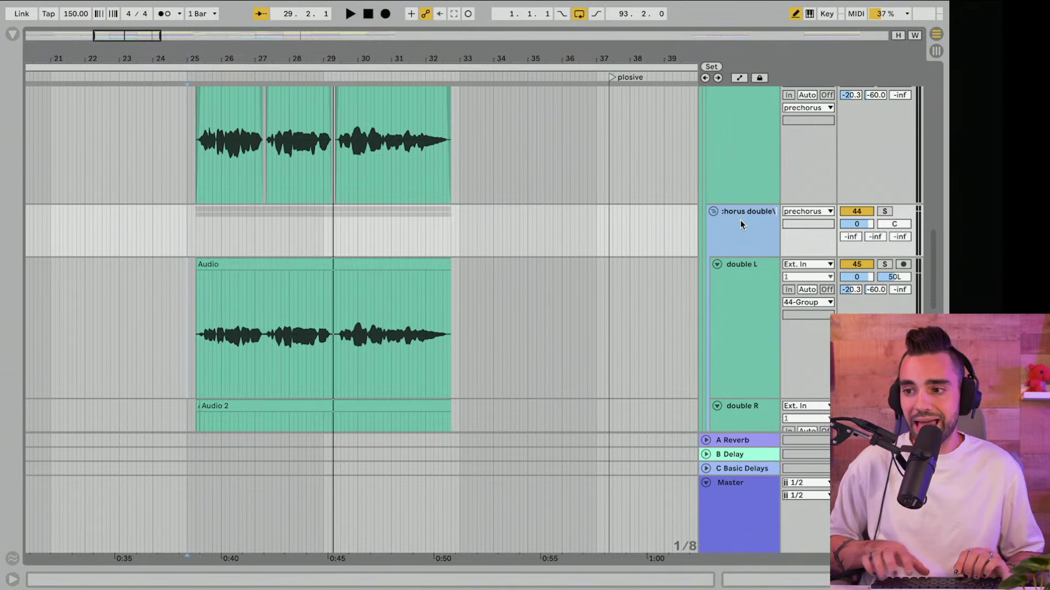
key(Return)
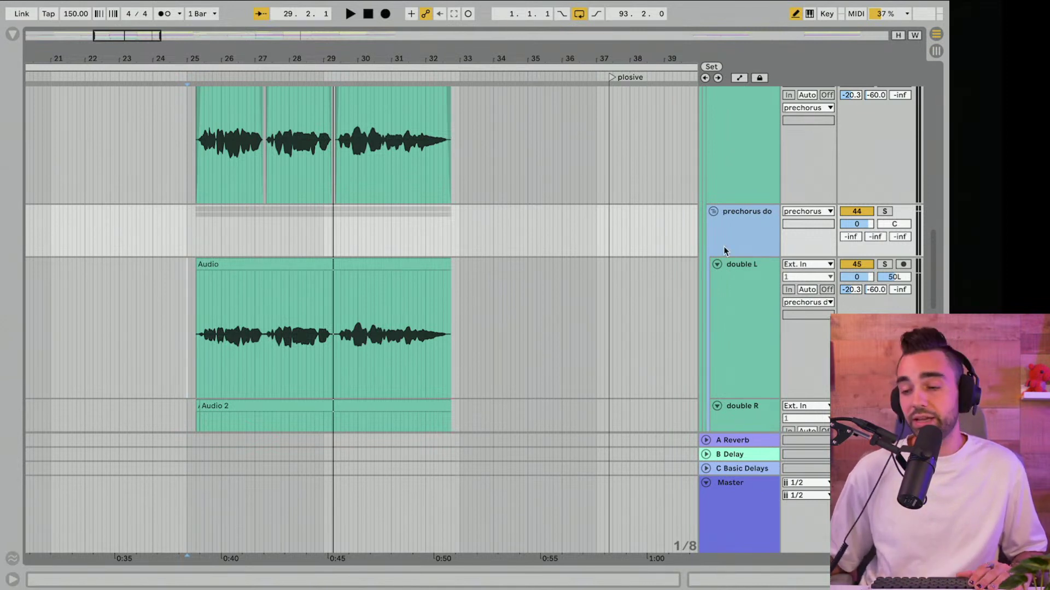
Step: Balance the doubles group against the lead vocal during playback, setting the group volume to -20.6 dB
drag(869, 229, 869, 240)
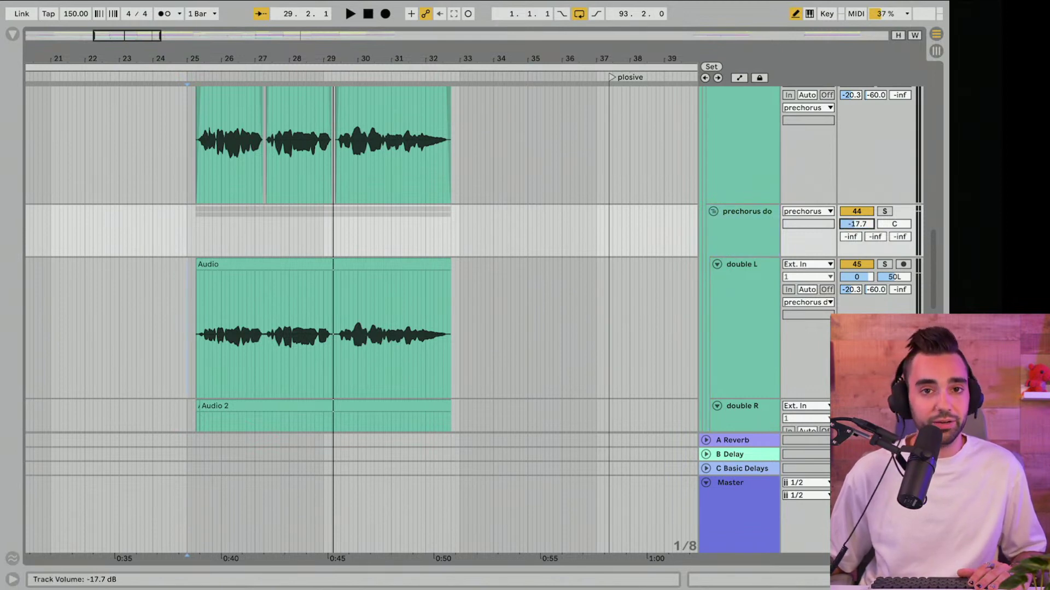
key(space)
drag(856, 224, 857, 221)
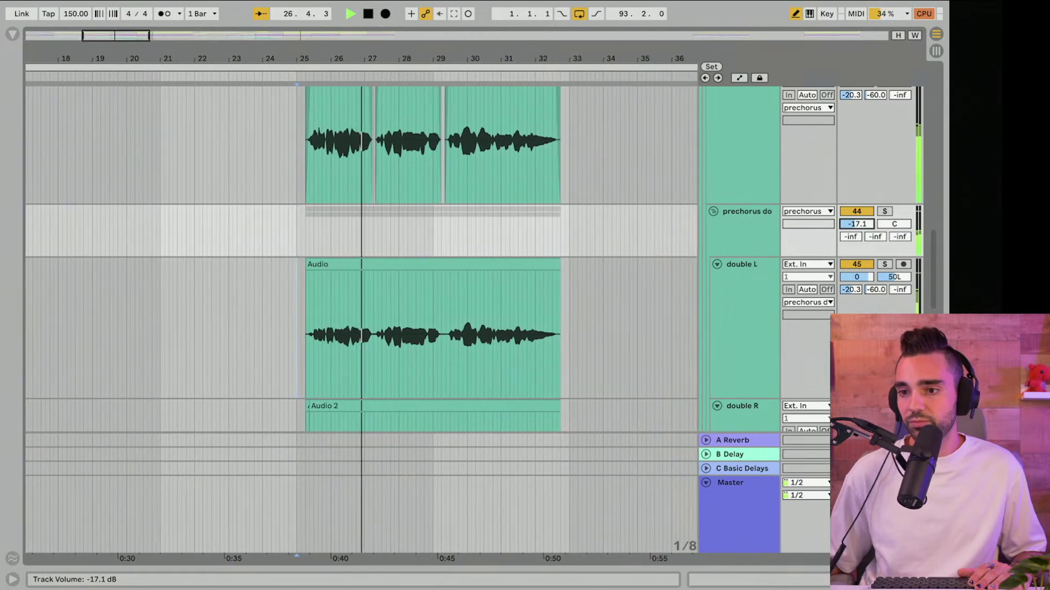
mouse_move(614, 59)
mouse_down()
mouse_move(596, 52)
mouse_move(607, 52)
mouse_up()
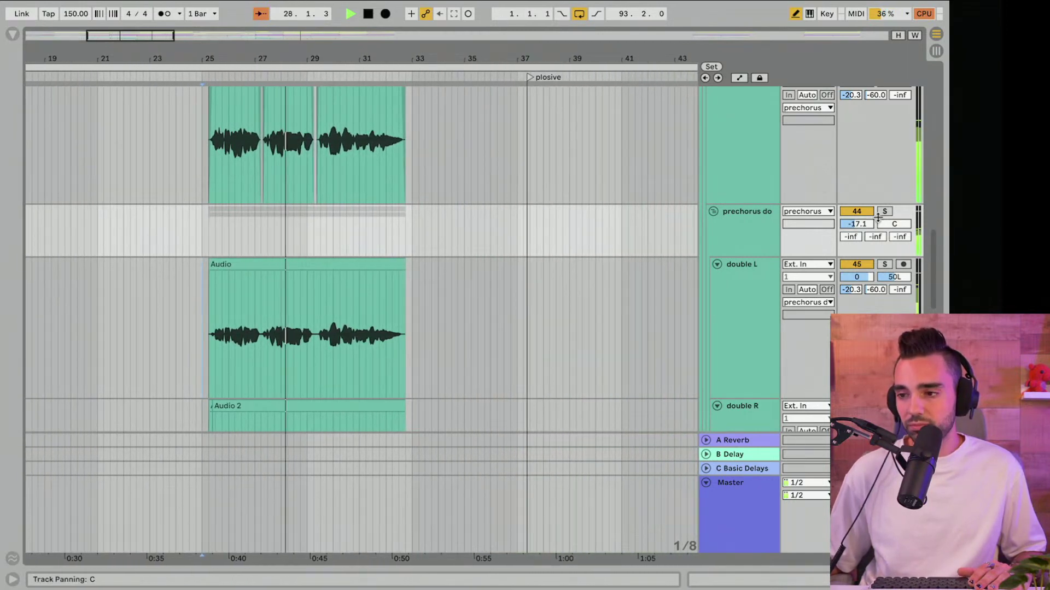
drag(856, 224, 857, 243)
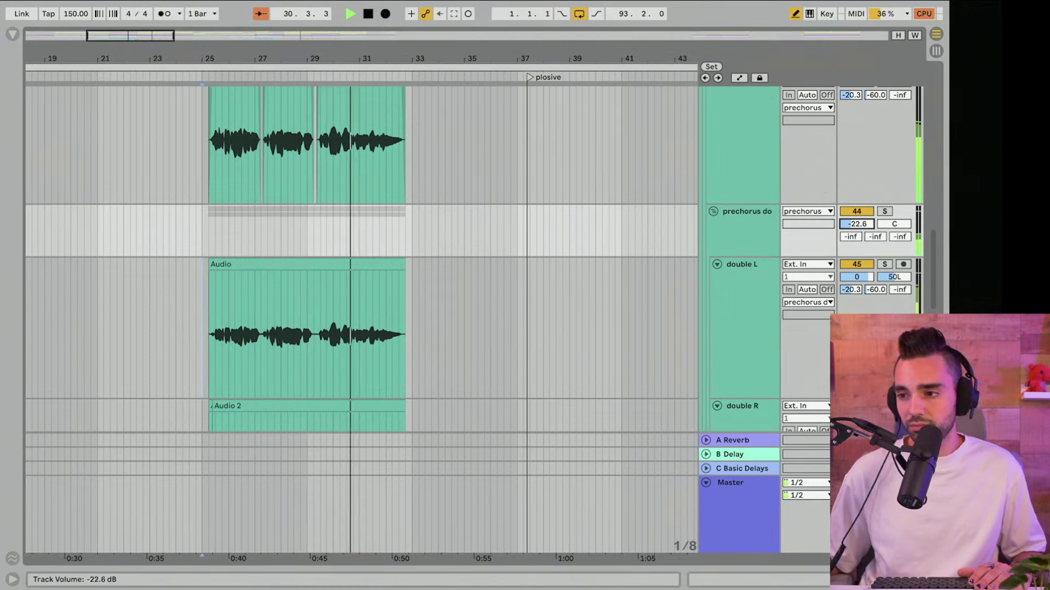
drag(857, 224, 864, 227)
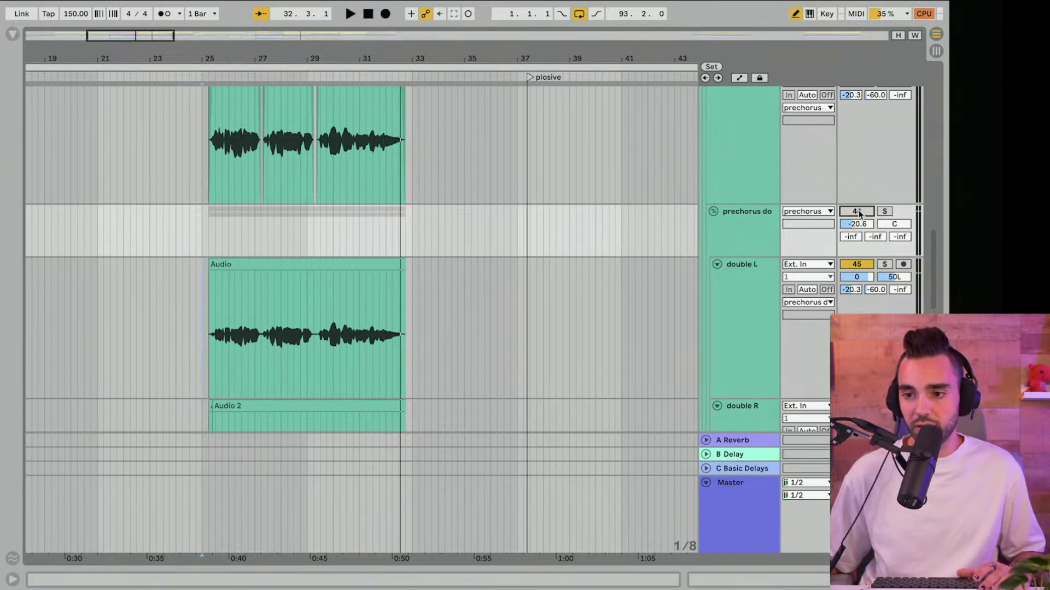
Step: Compare the prechorus with the doubles group muted and active during playback, and show the group's effect chain
key(space)
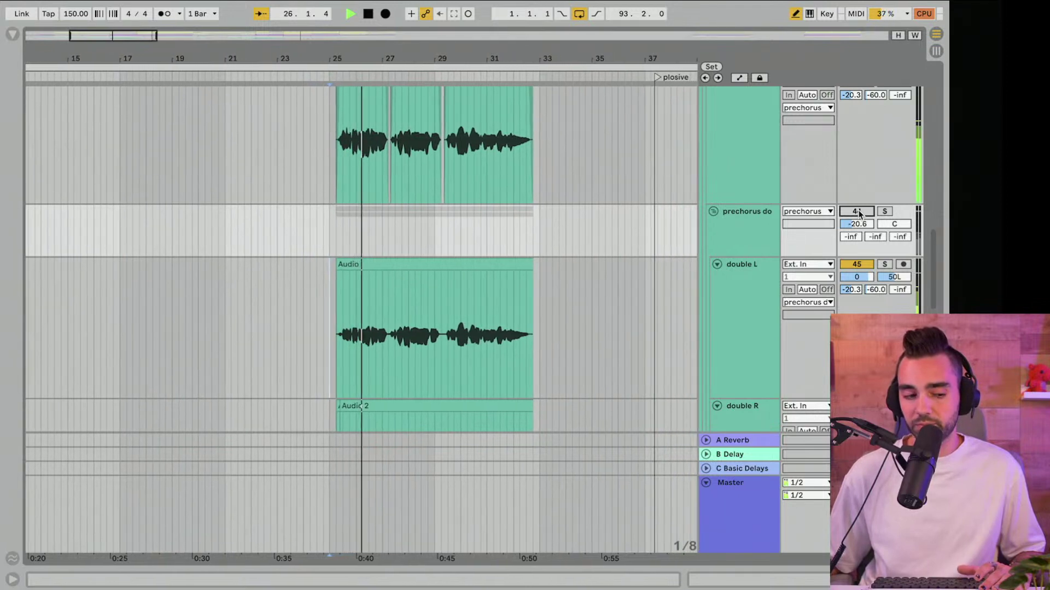
click(857, 211)
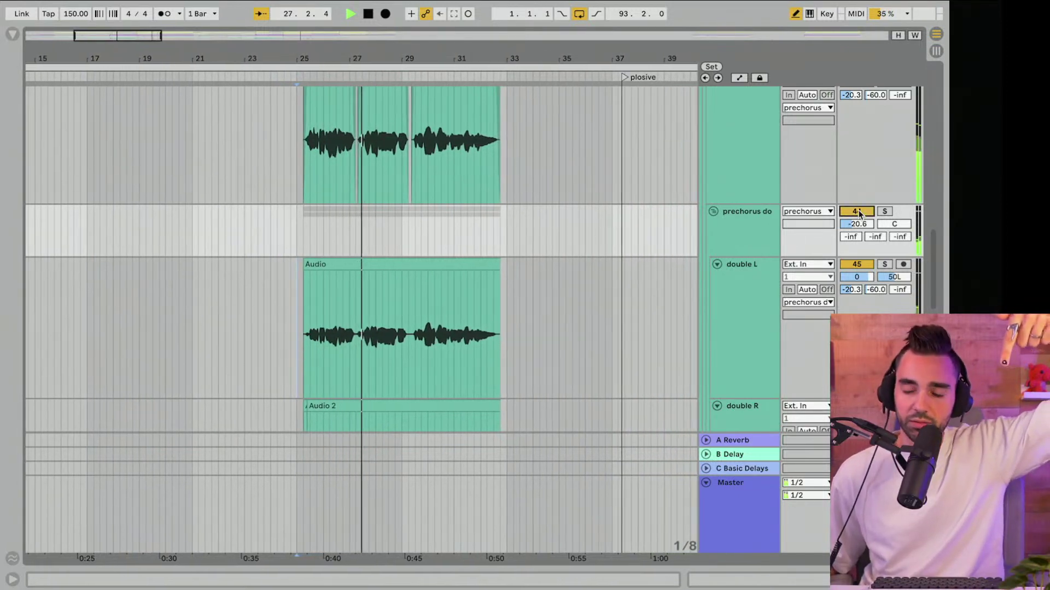
double_click(739, 254)
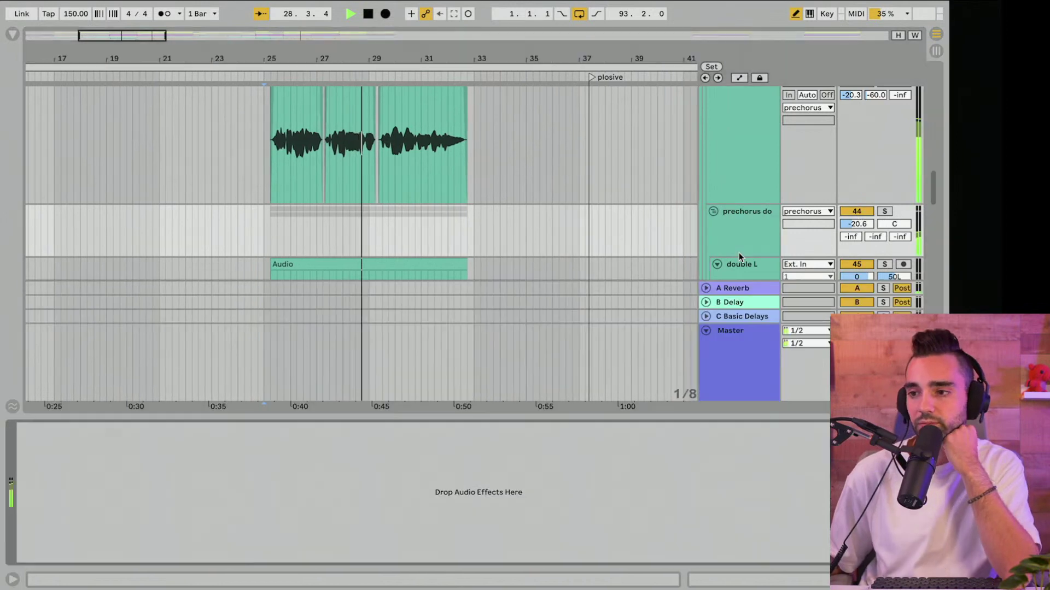
key(space)
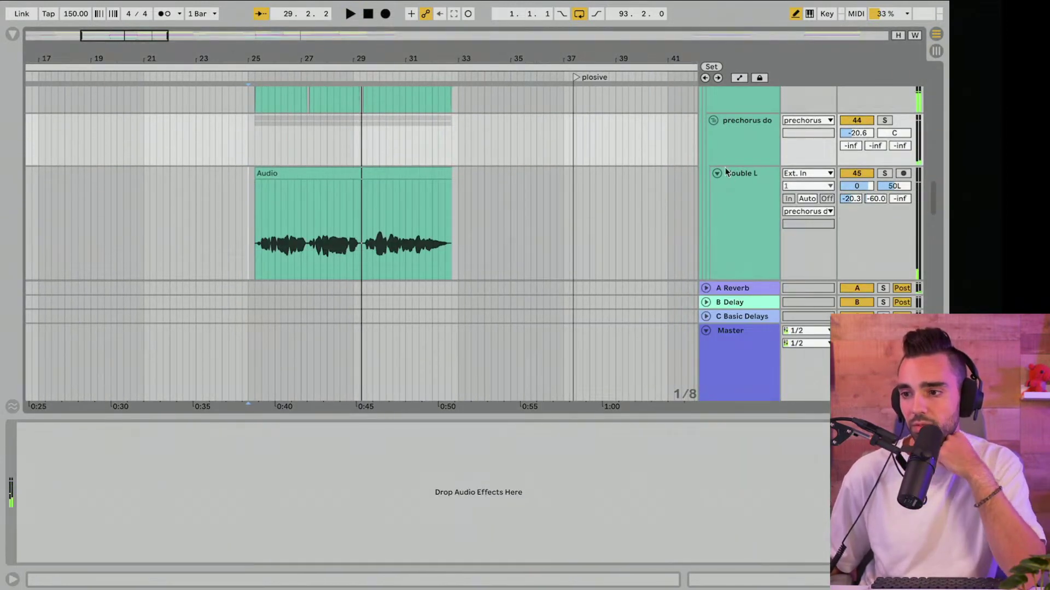
Step: Add an EQ Eight from the EQ & Filters audio effects to the prechorus doubles group
click(731, 141)
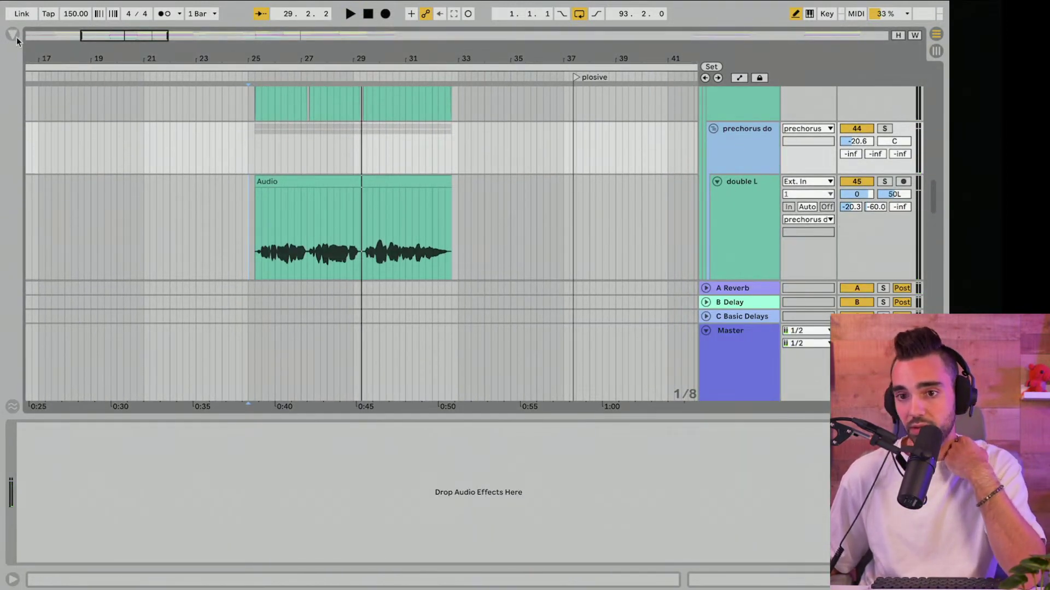
click(16, 37)
click(91, 124)
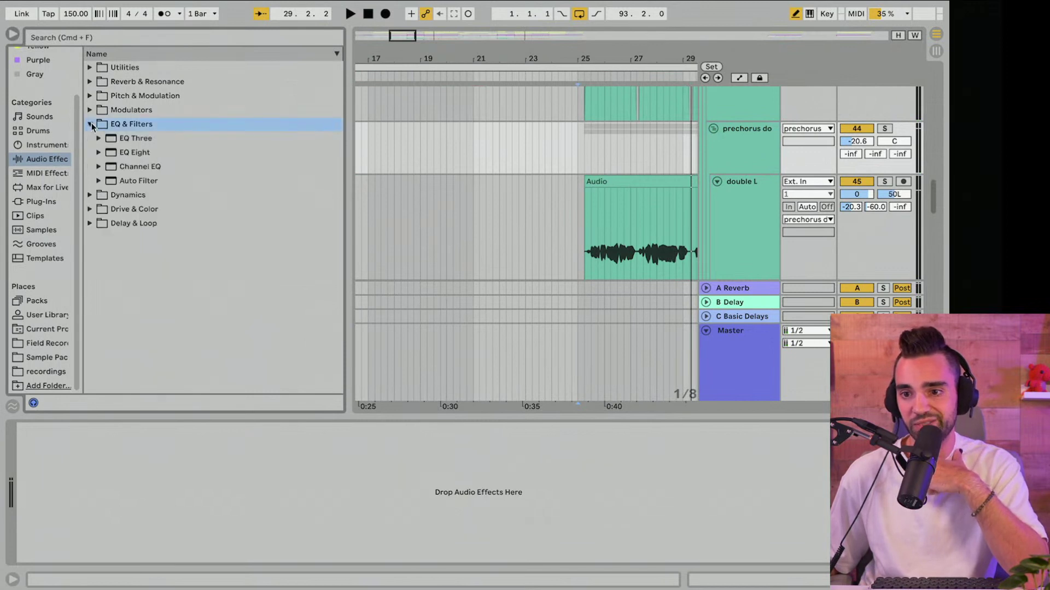
key(Down)
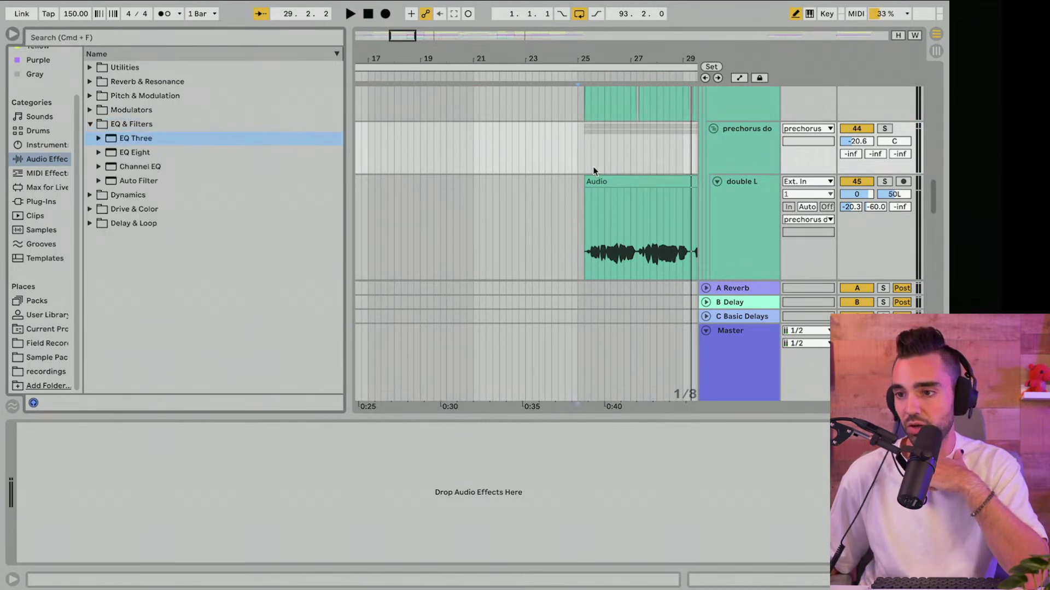
click(135, 153)
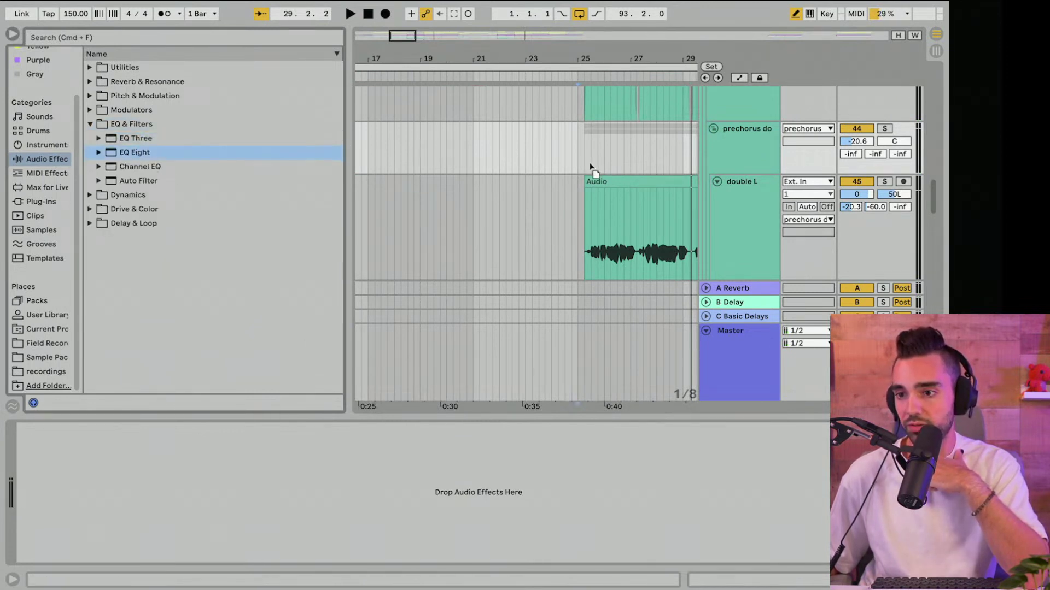
Step: Make EQ Eight's band 1 a low cut at 150 Hz with a Q of 0.43 and audition the doubles
drag(148, 549, 88, 546)
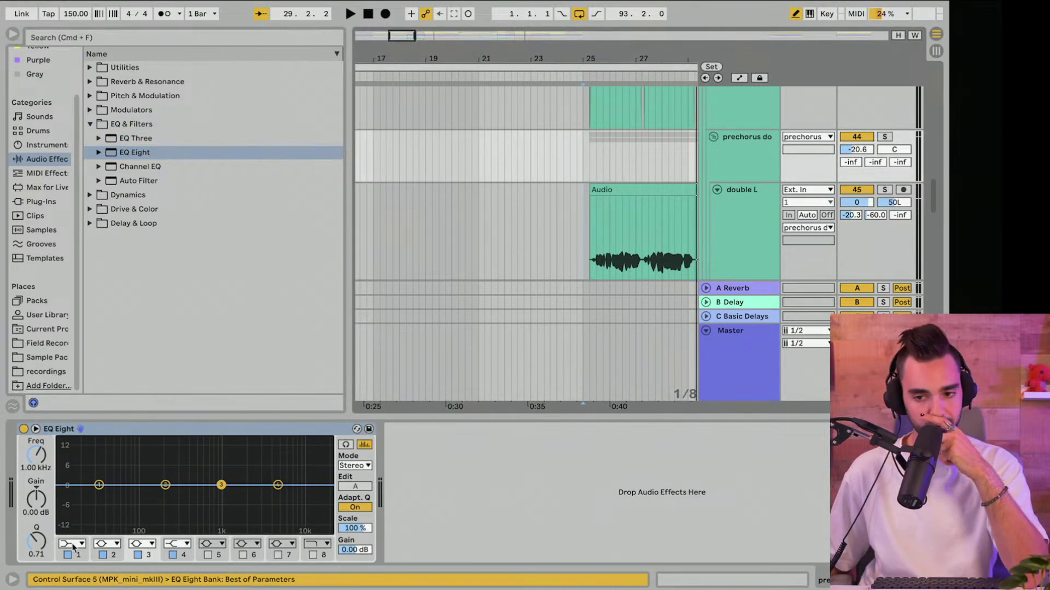
click(72, 545)
click(73, 455)
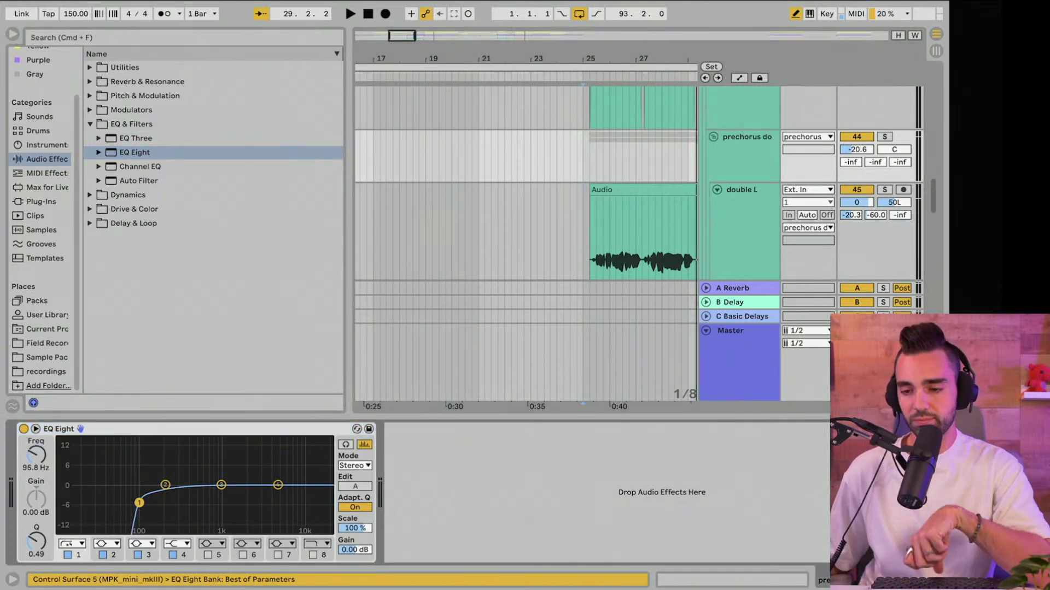
key(space)
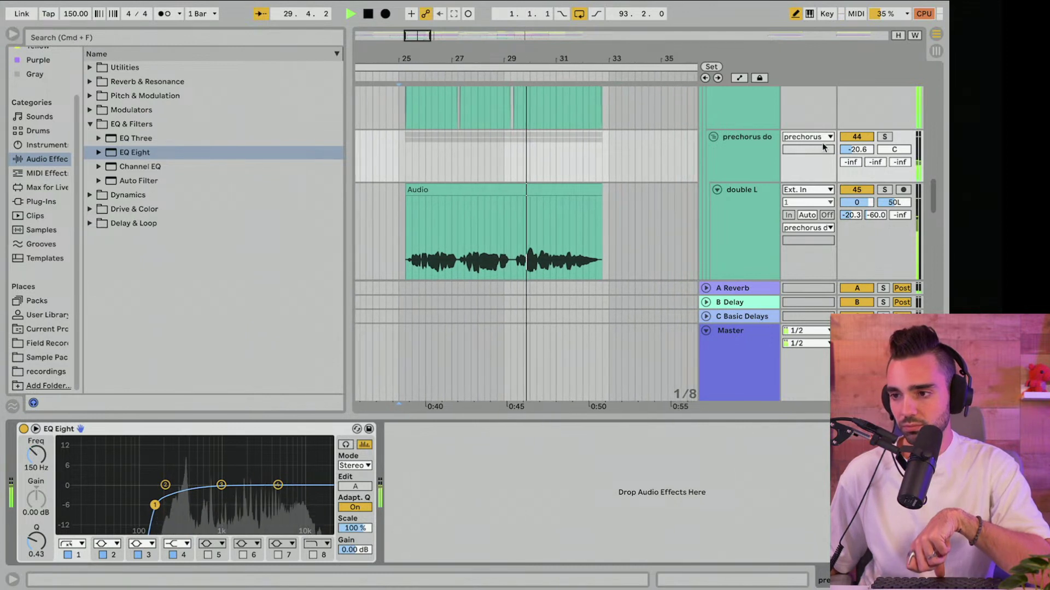
scroll(578, 165, up, 2)
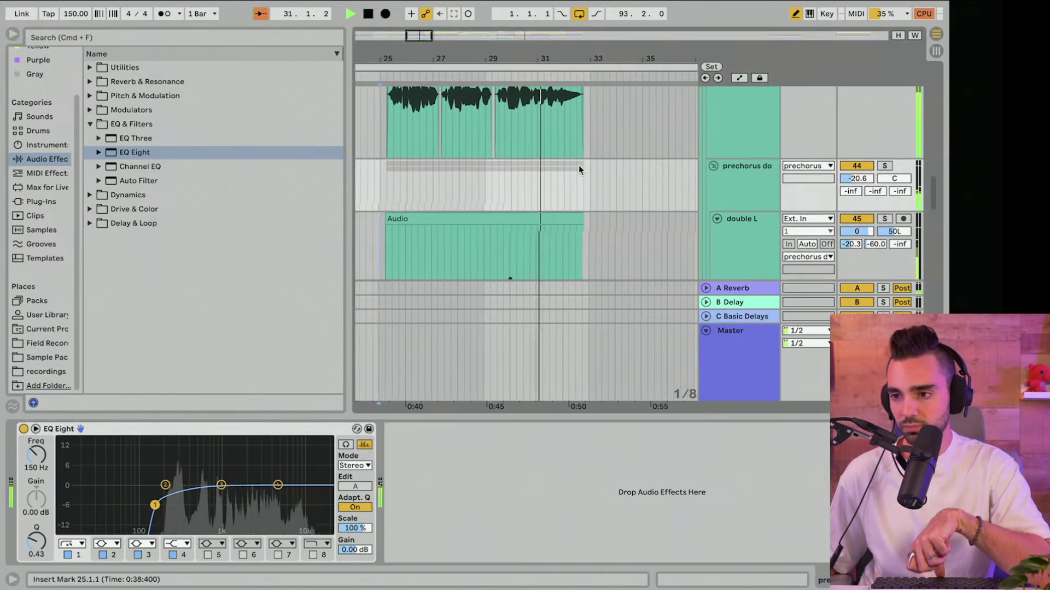
key(space)
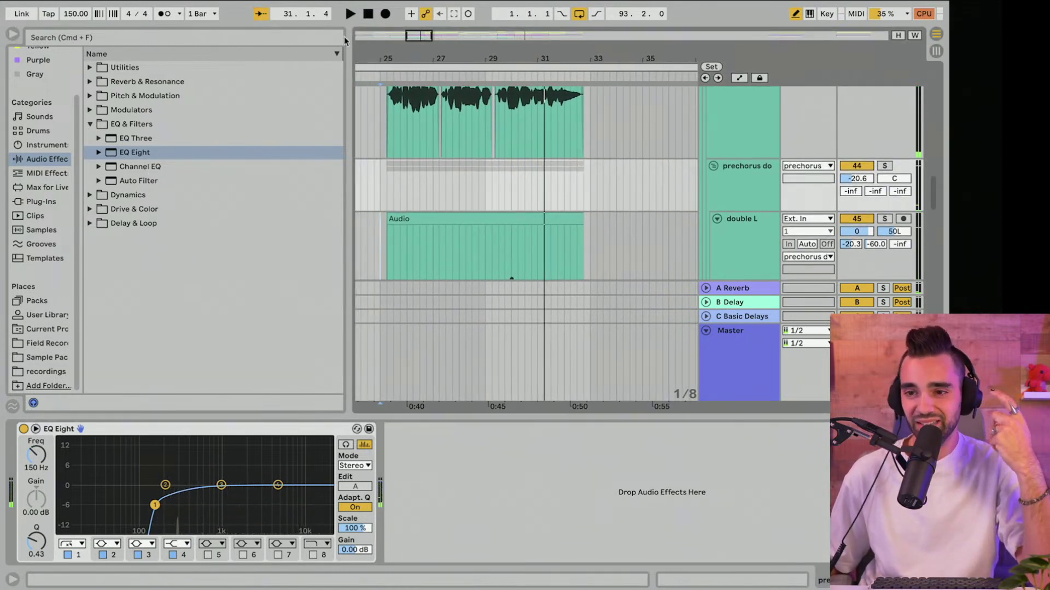
Step: Search the audio effects for chorus and add Chorus-Ensemble after EQ Eight on the prechorus doubles group
click(311, 43)
text(chorus)
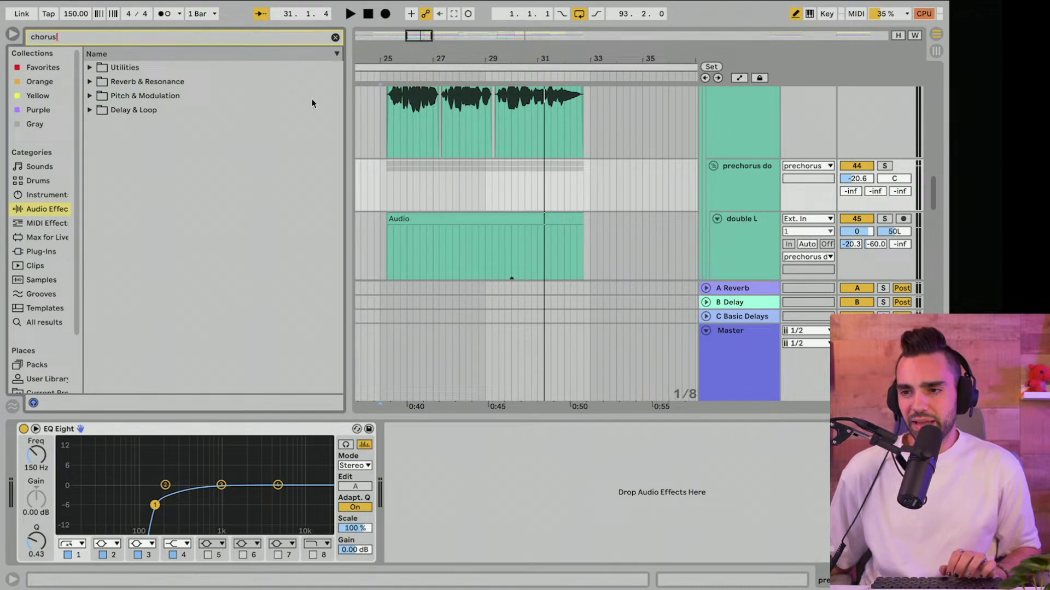
click(432, 144)
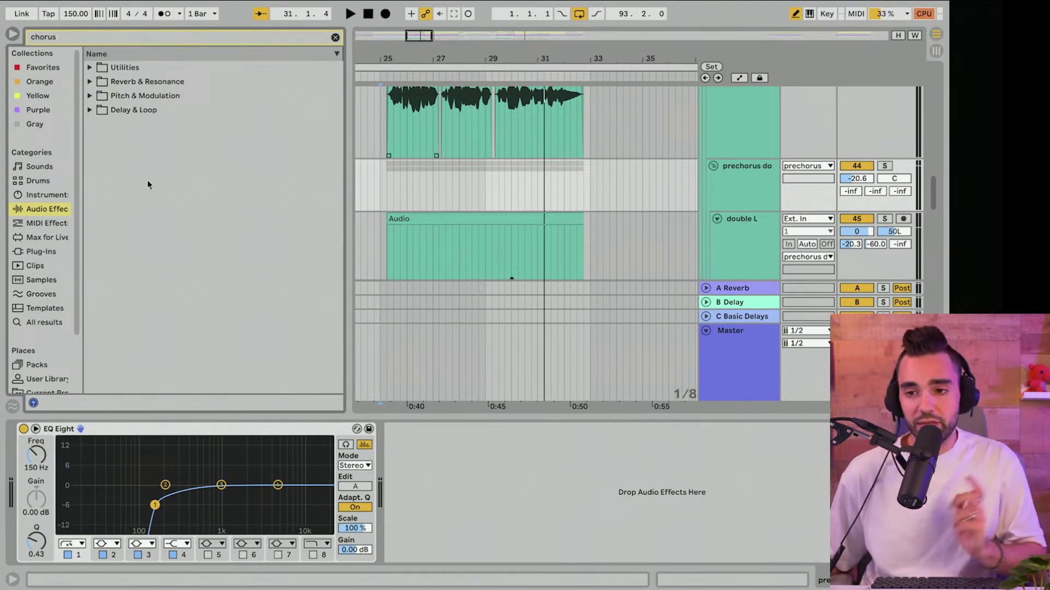
click(91, 97)
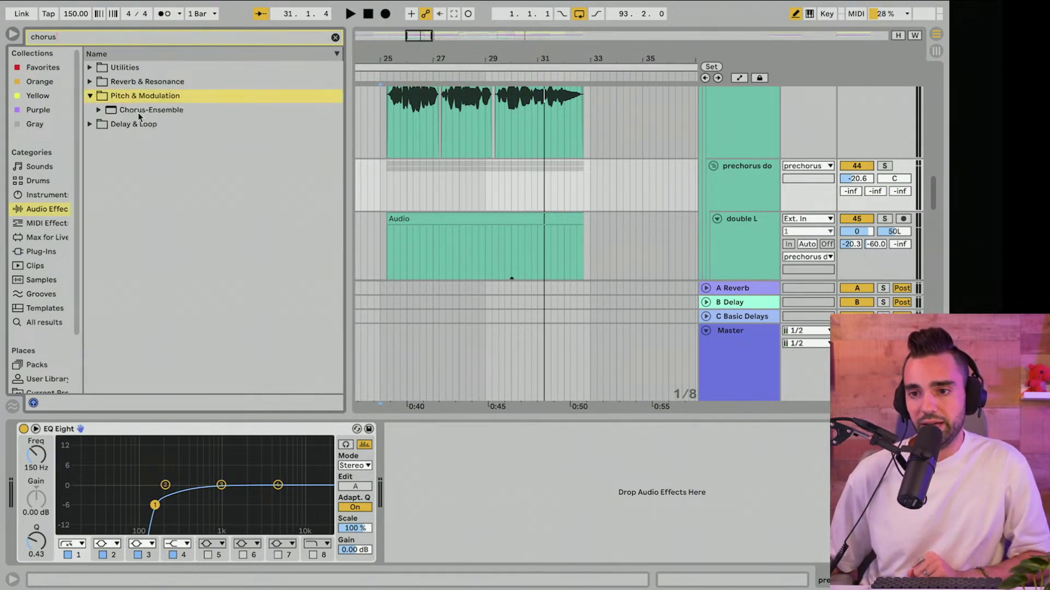
drag(139, 112, 398, 453)
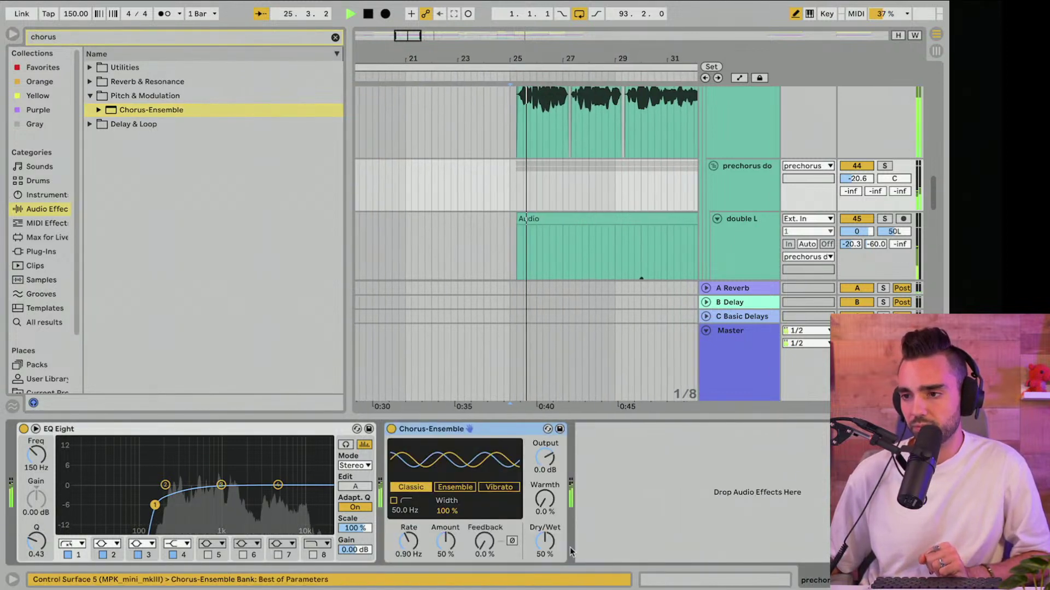
Step: Tune Chorus-Ensemble with the group soloed: Warmth 33%, Dry/Wet 59%, Amount 17% and Ensemble mode, and unsolo the group
drag(545, 542, 544, 494)
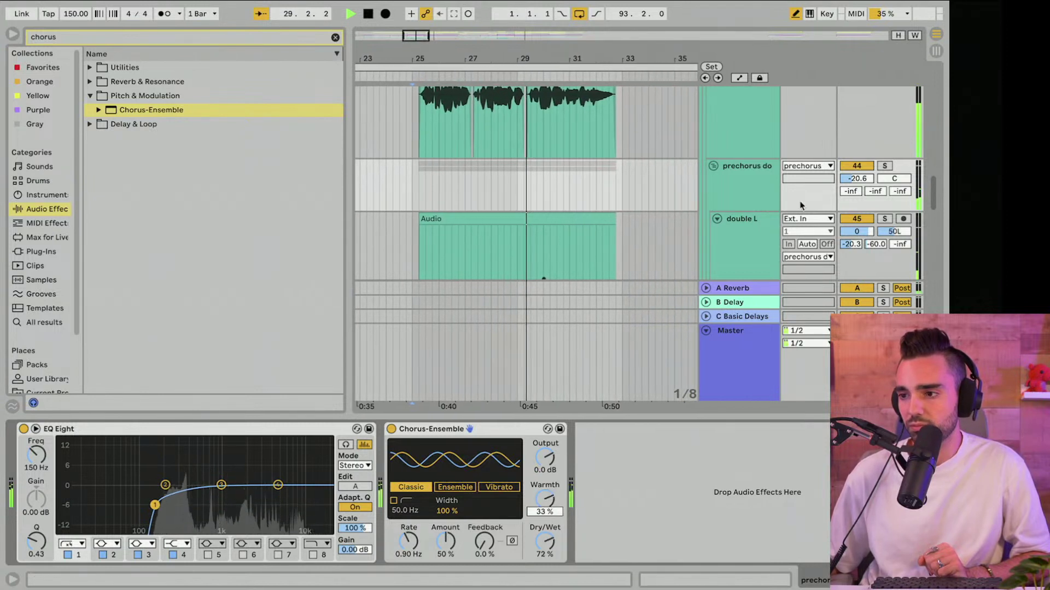
click(885, 165)
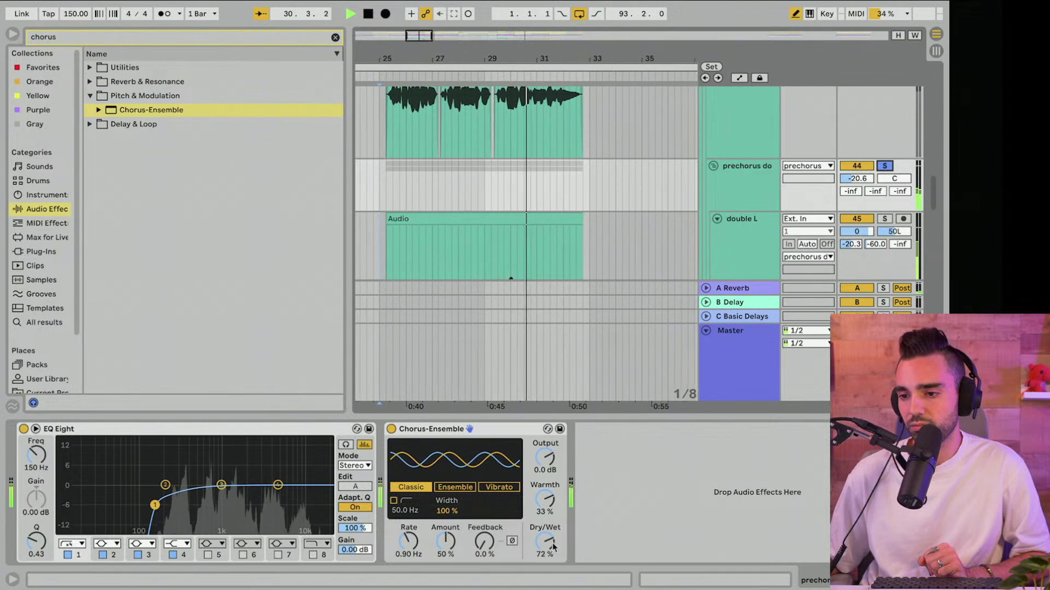
drag(545, 541, 545, 544)
drag(440, 550, 441, 569)
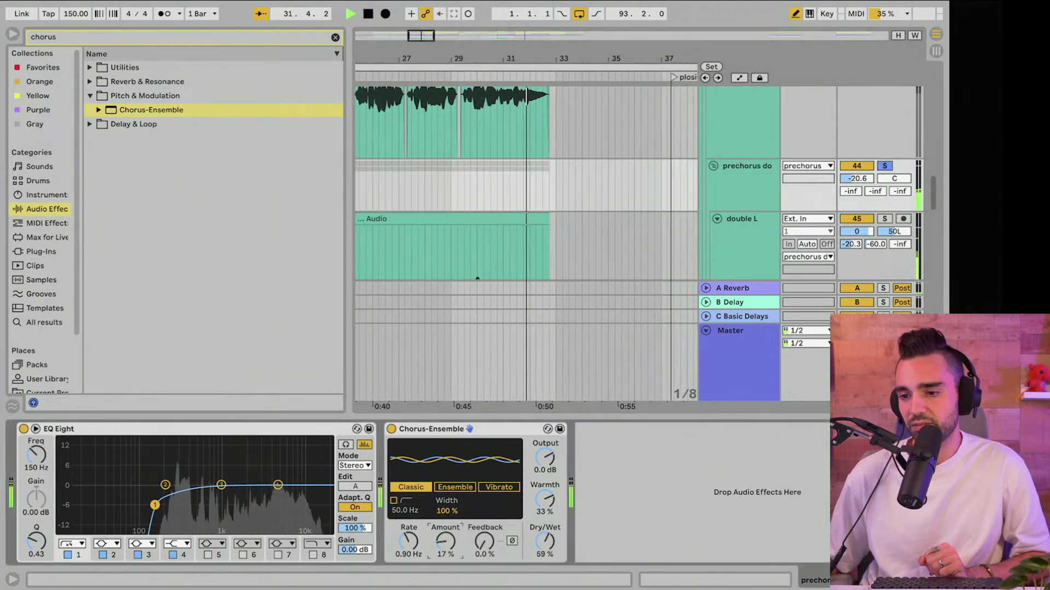
click(456, 487)
click(884, 166)
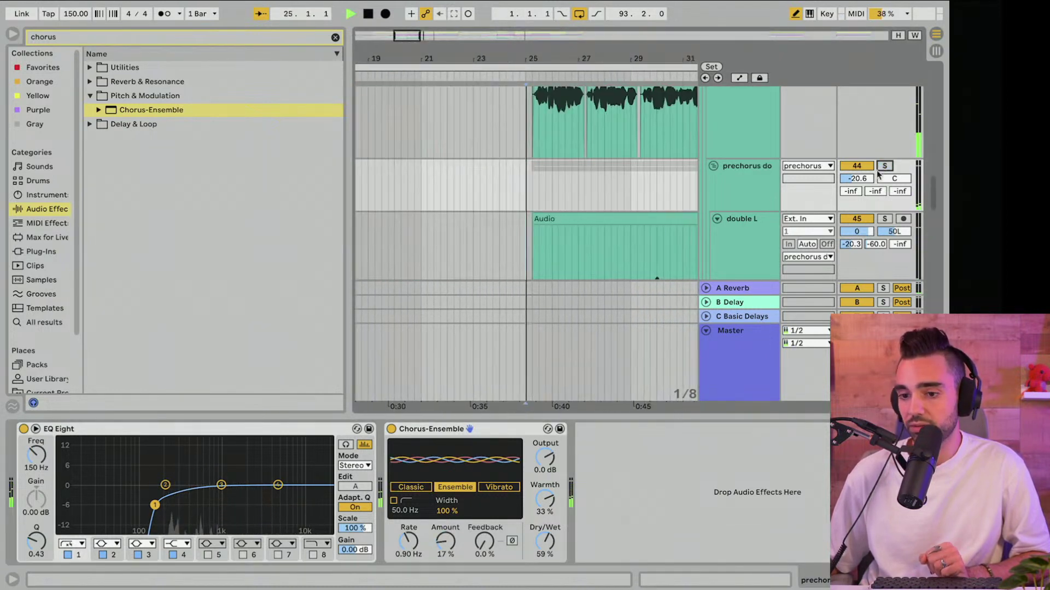
Step: Place Chorus-Ensemble before EQ Eight and compare the doubles with the chorus bypassed and active during playback
click(444, 430)
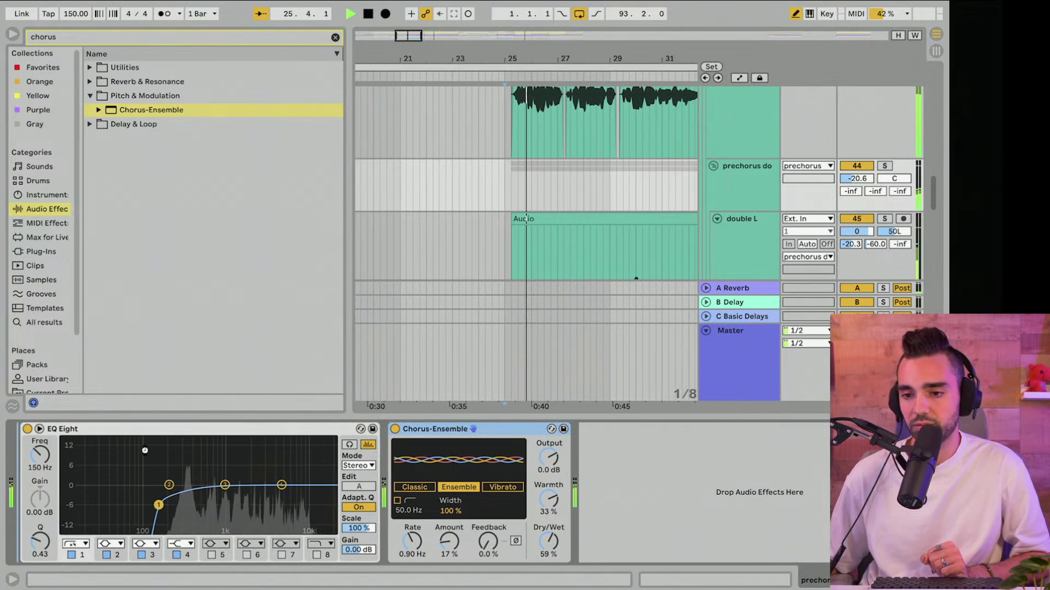
drag(144, 451, 136, 453)
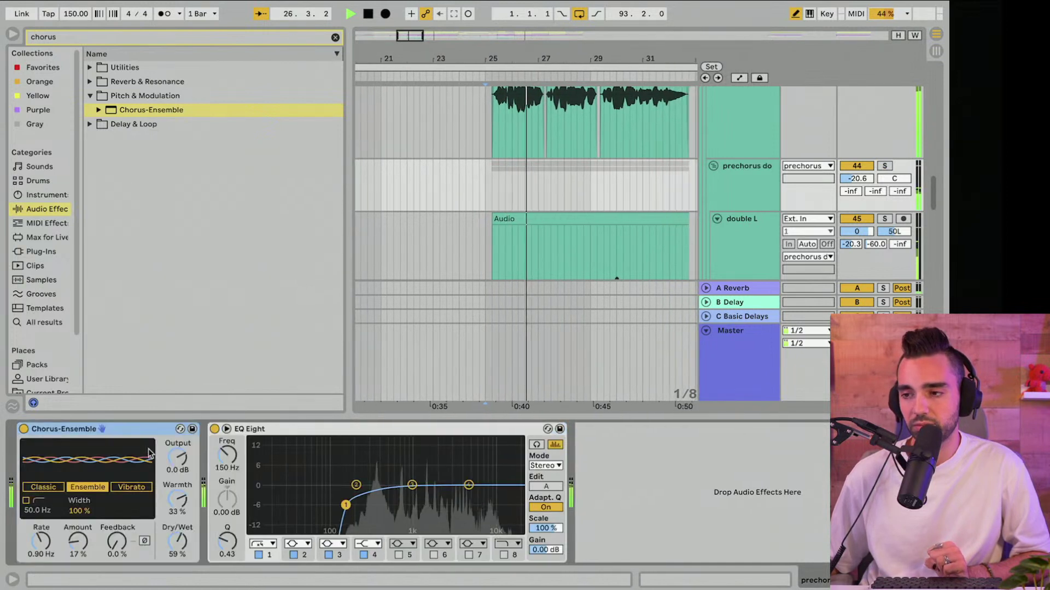
click(24, 430)
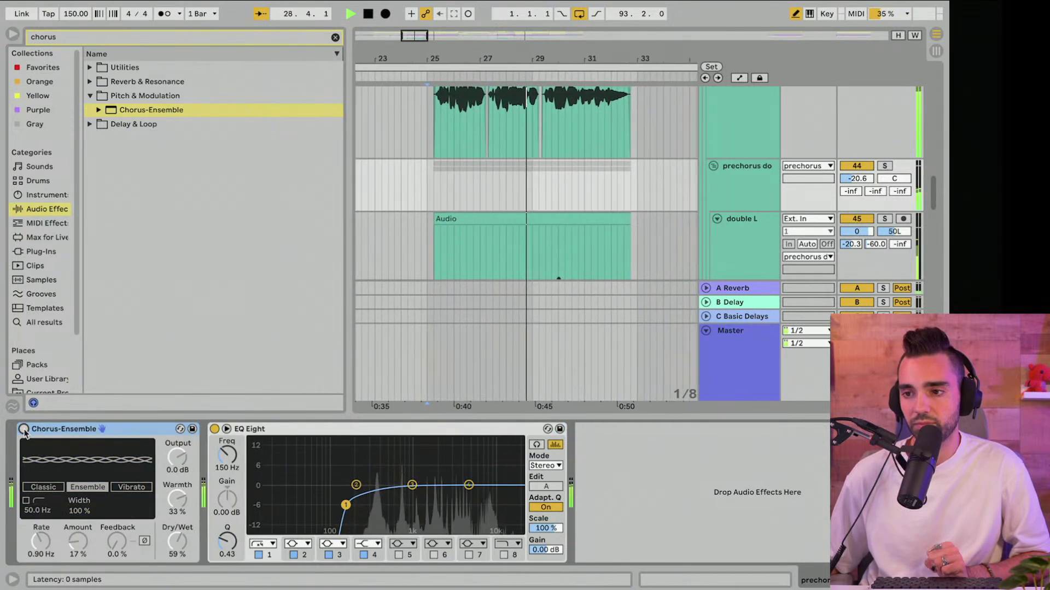
click(24, 430)
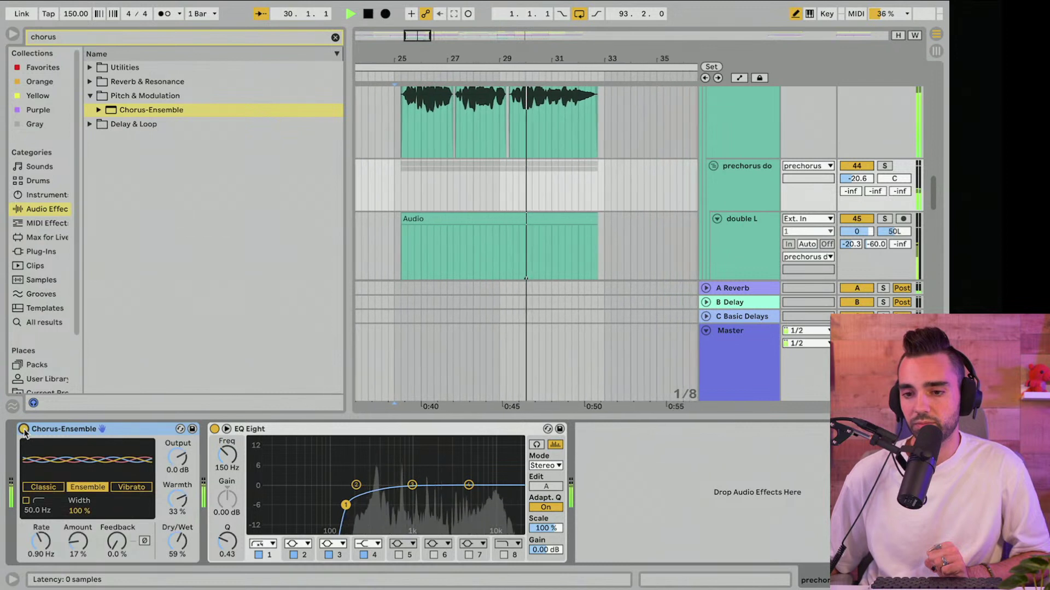
Step: Bypass Chorus-Ensemble, delete it from the doubles group's effect chain, and stop playback
click(24, 429)
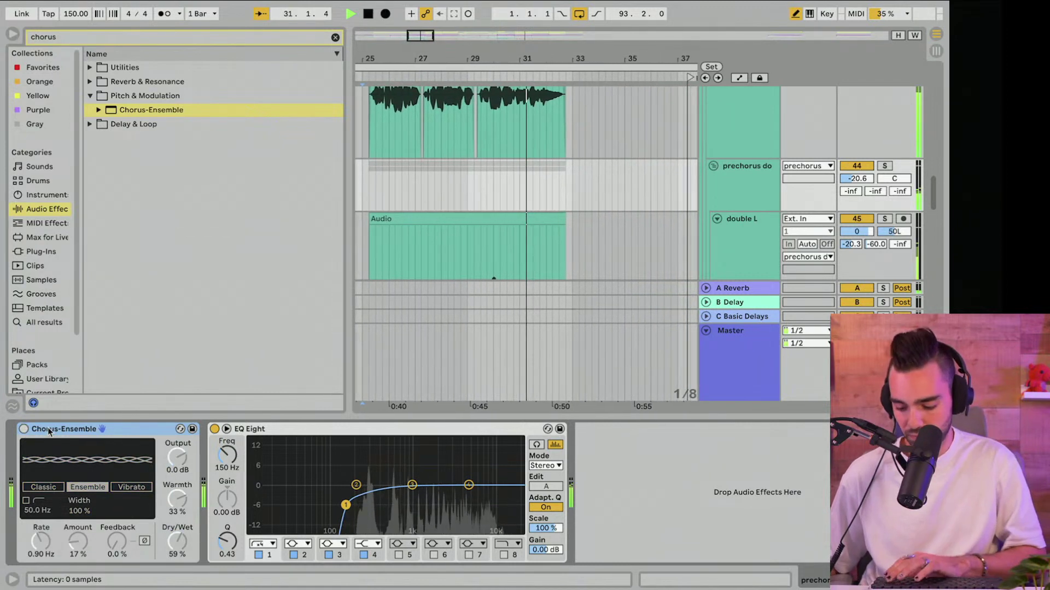
key(Delete)
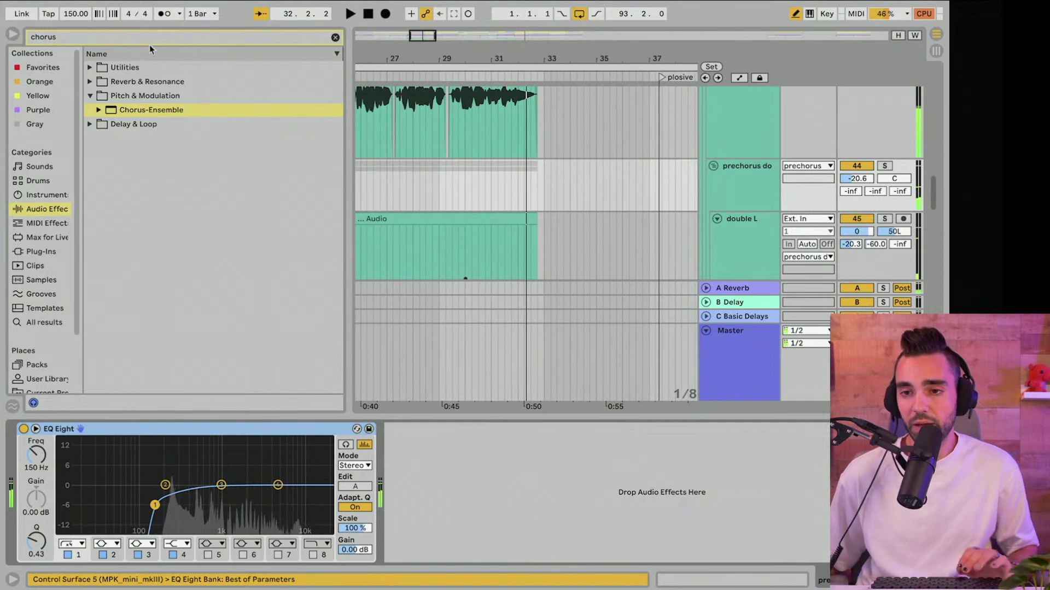
key(space)
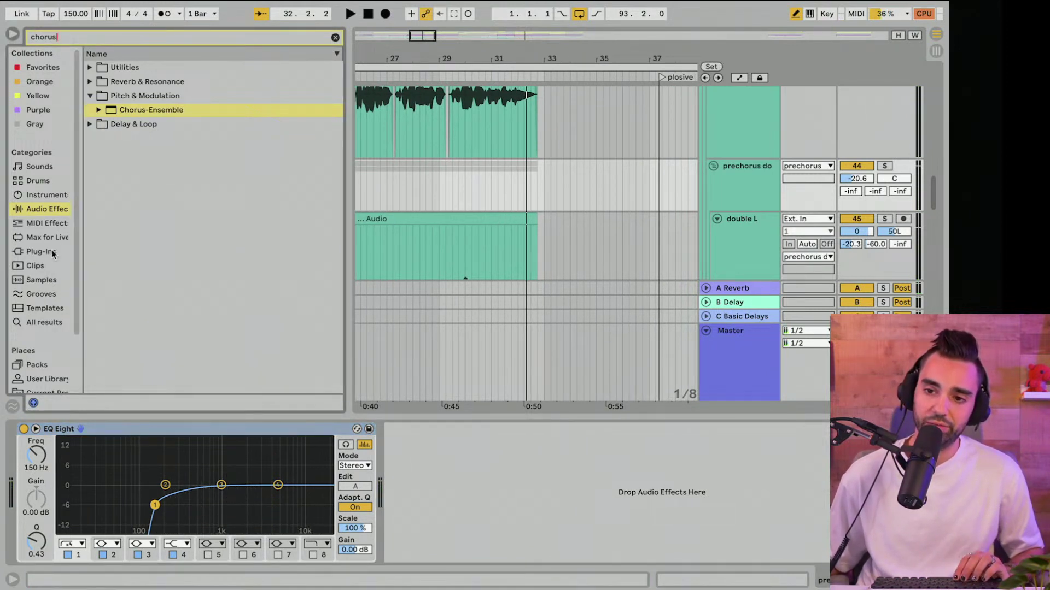
Step: Find the haas WIDE VOCALS rack in the User Library, add it before EQ Eight, and close its Replika XT window
text(haas)
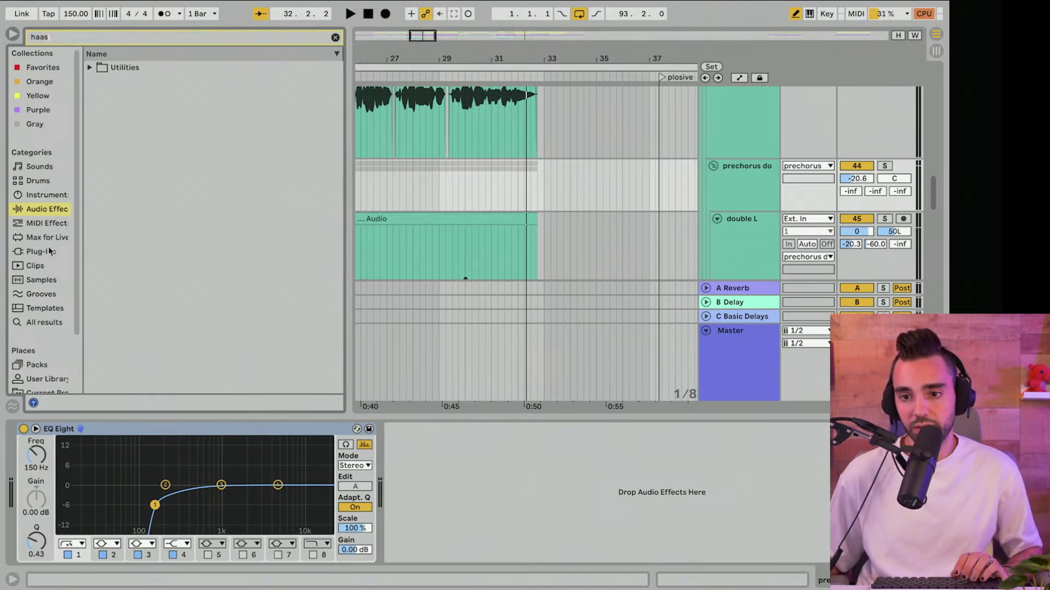
scroll(53, 320, down, 3)
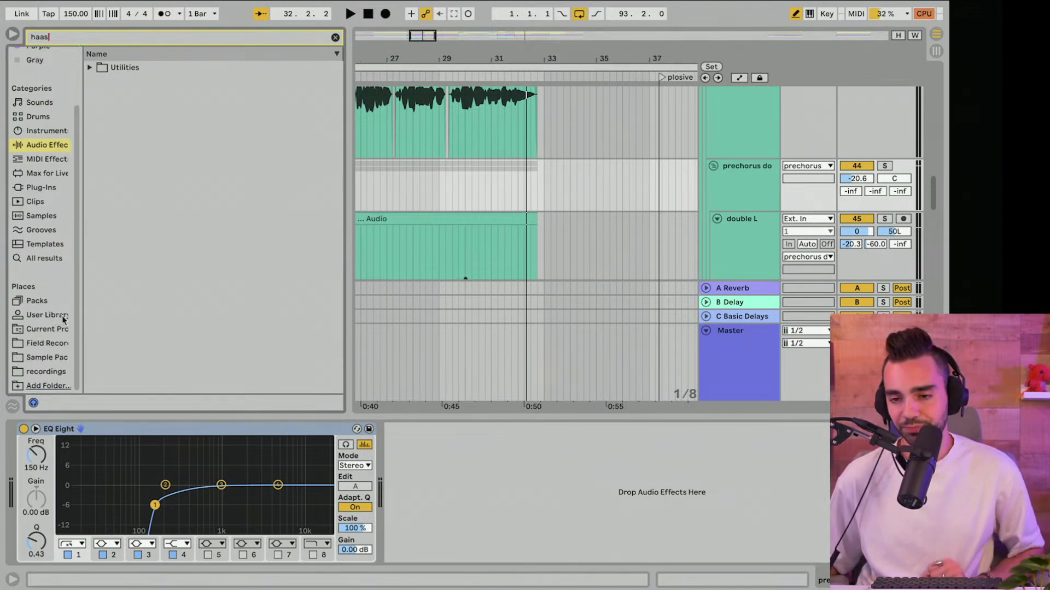
click(161, 69)
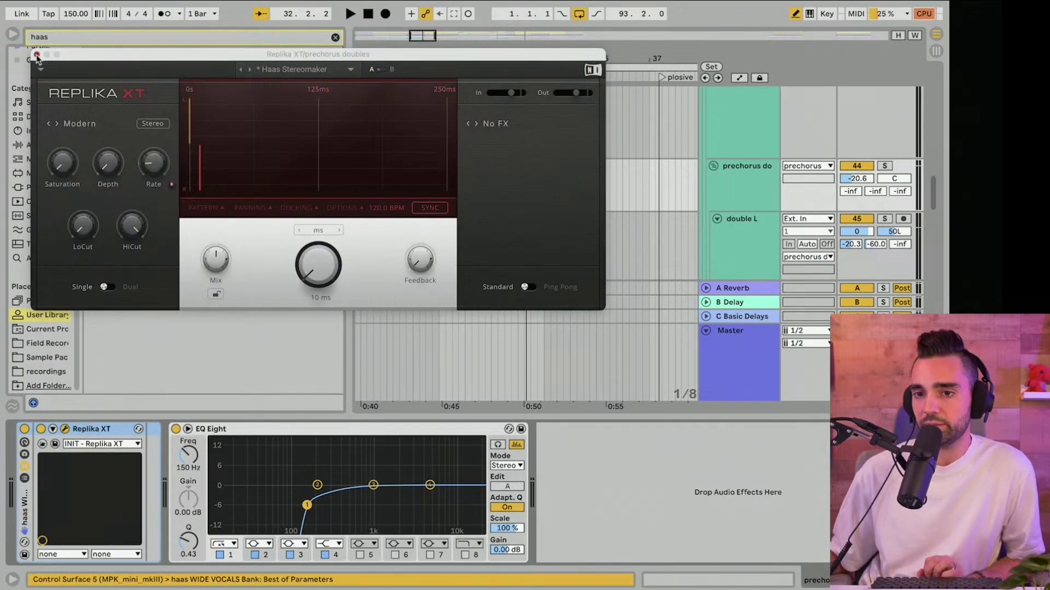
click(36, 54)
Step: Play the prechorus and compare the doubles with the haas WIDE VOCALS rack bypassed and active
key(space)
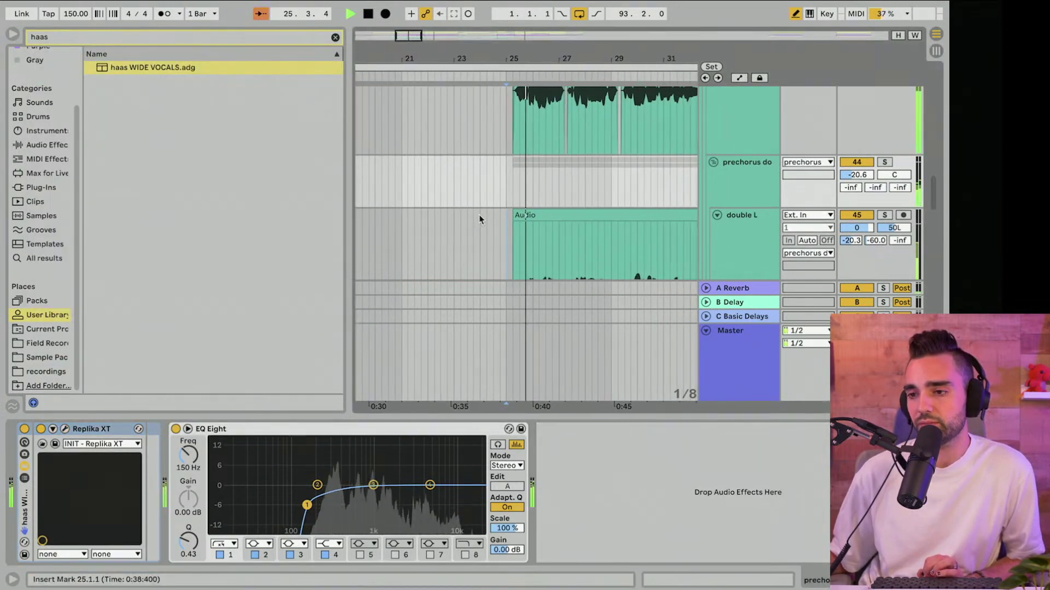
click(24, 430)
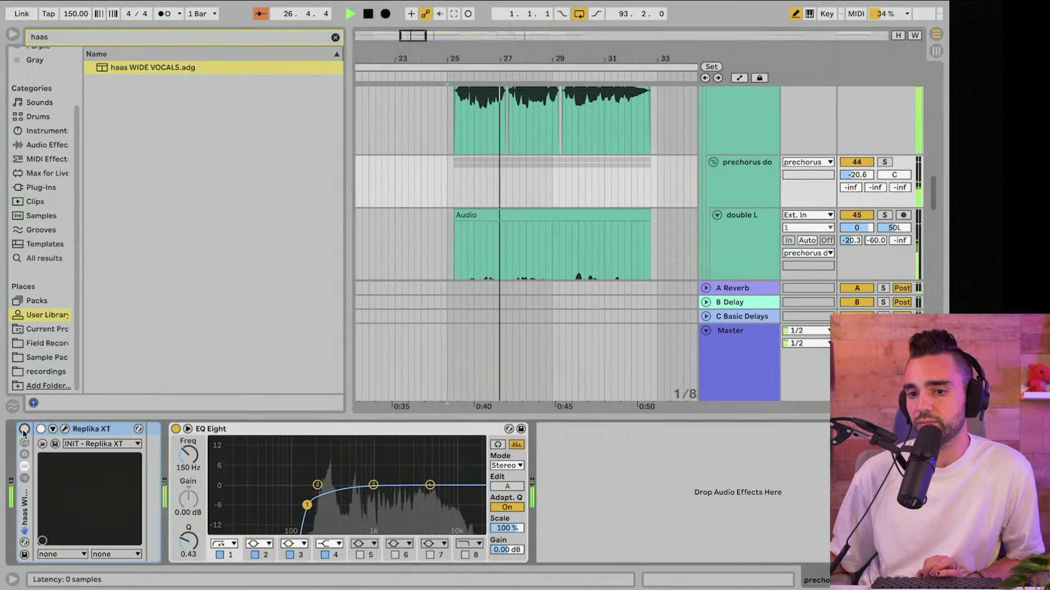
click(24, 429)
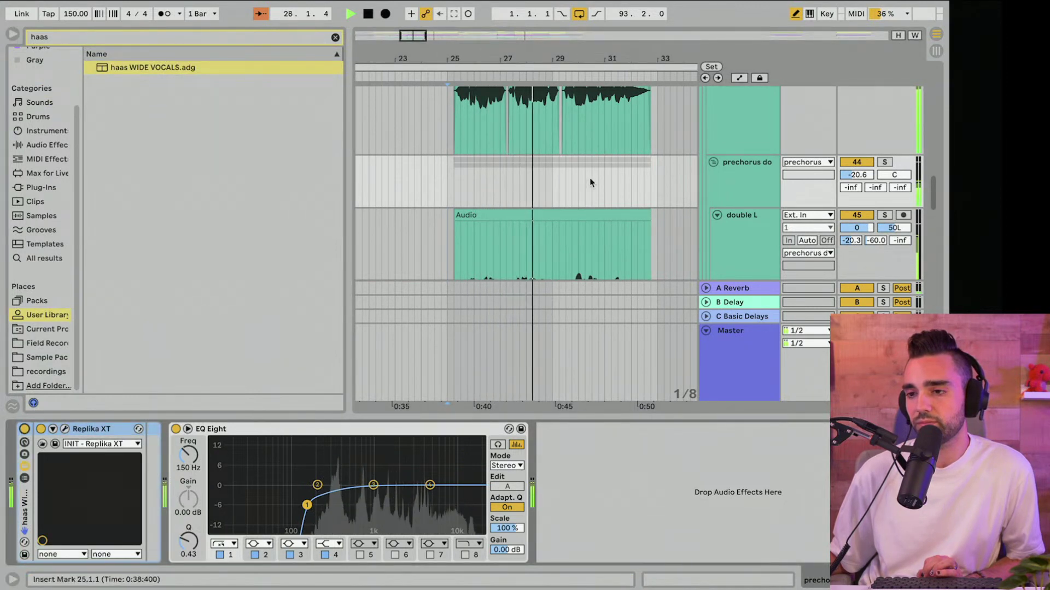
Step: Try the doubles group's A Reverb send, return it to -inf, and solo the group with its volume at -29.8 dB
scroll(586, 177, up, 2)
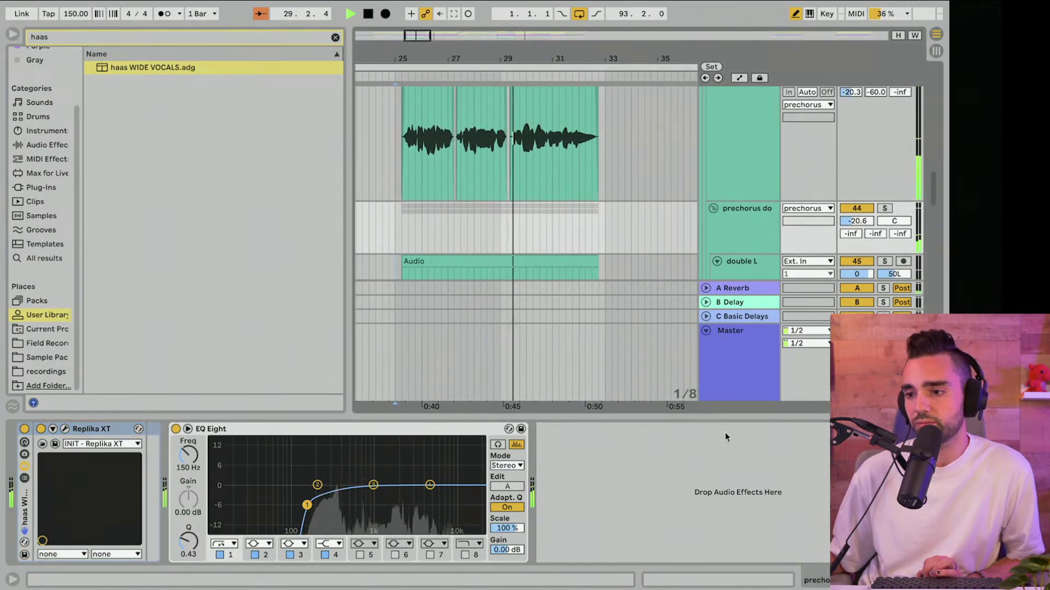
click(851, 233)
text(0)
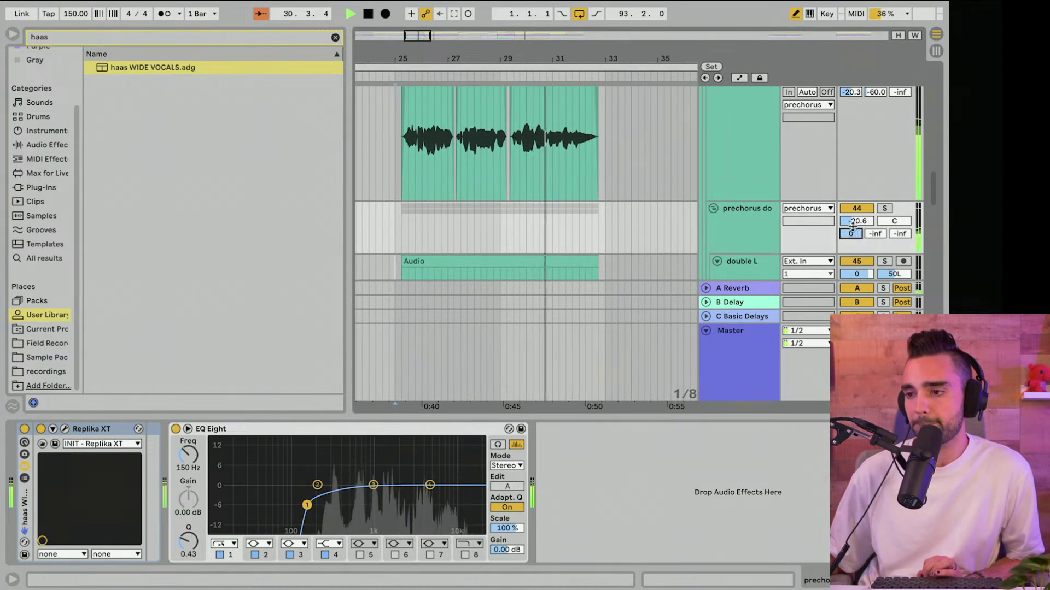
drag(851, 234, 851, 256)
click(887, 208)
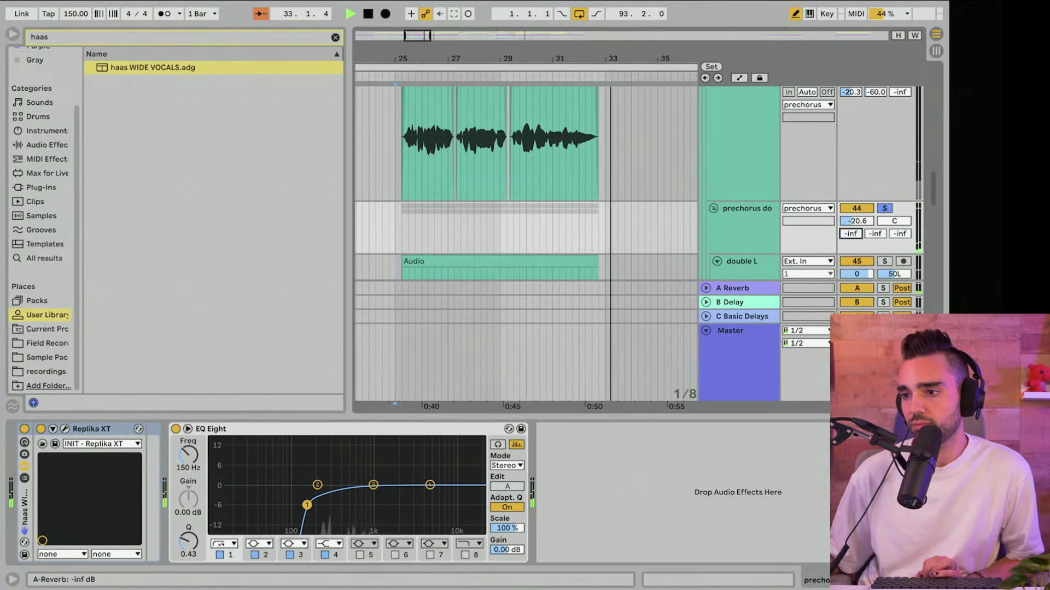
key(space)
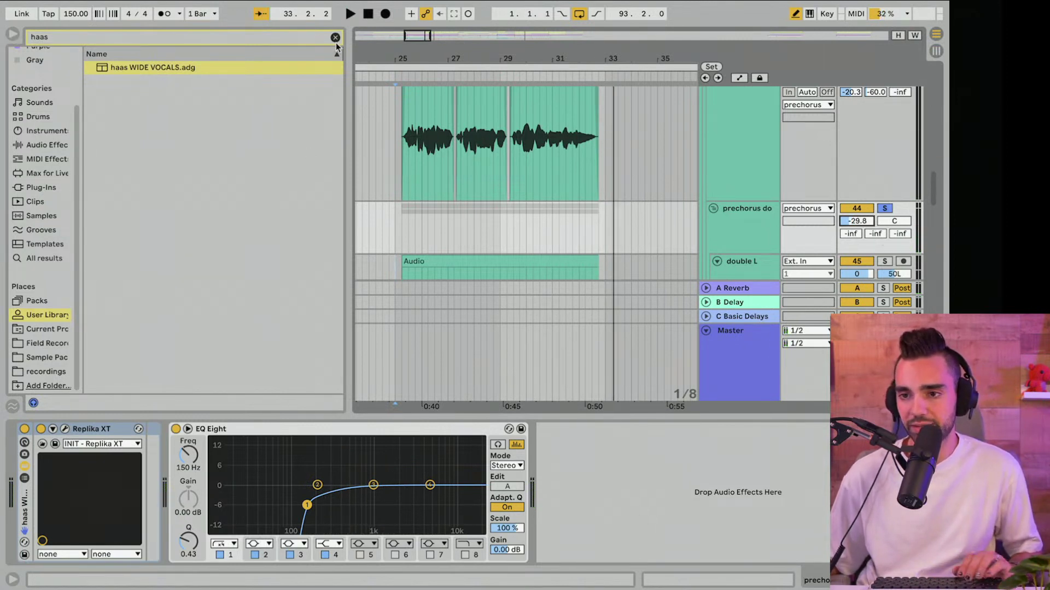
Step: Search the audio effects for reverb and insert Reverb between the haas WIDE VOCALS rack and EQ Eight
click(247, 43)
text(rever)
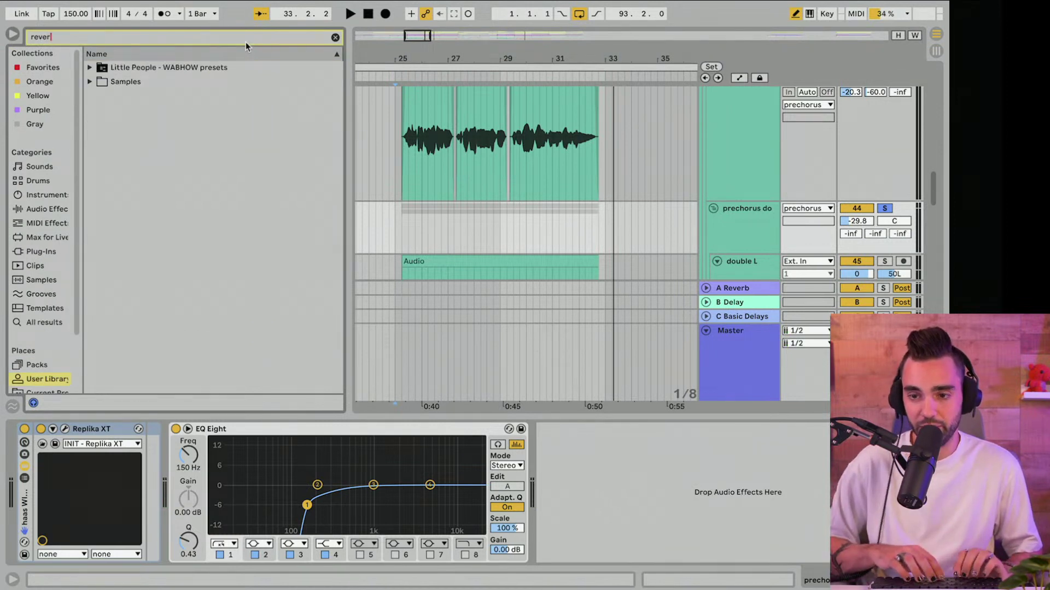
text(b)
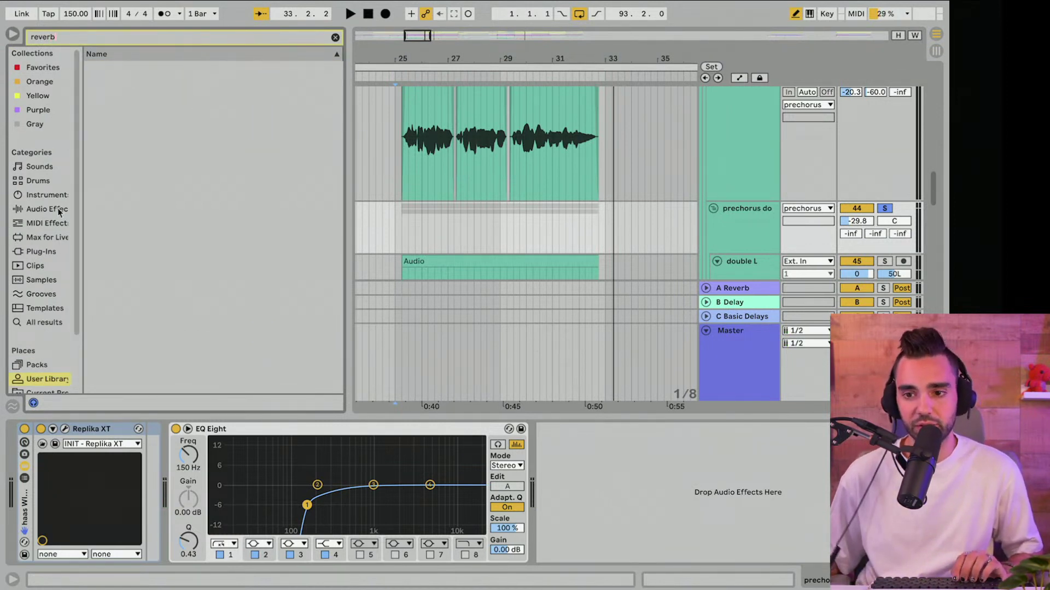
click(90, 82)
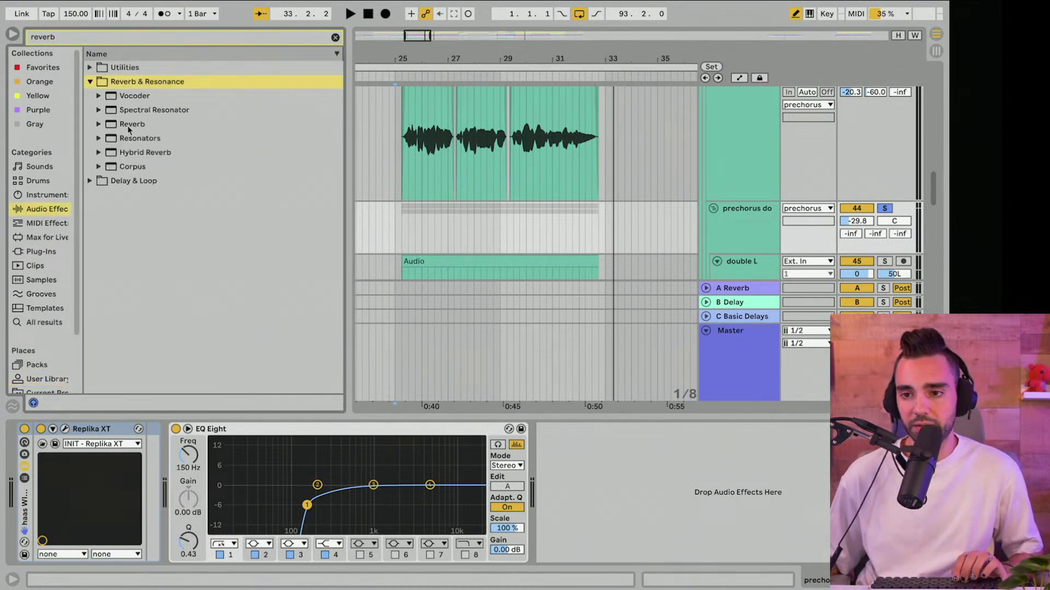
drag(129, 124, 137, 474)
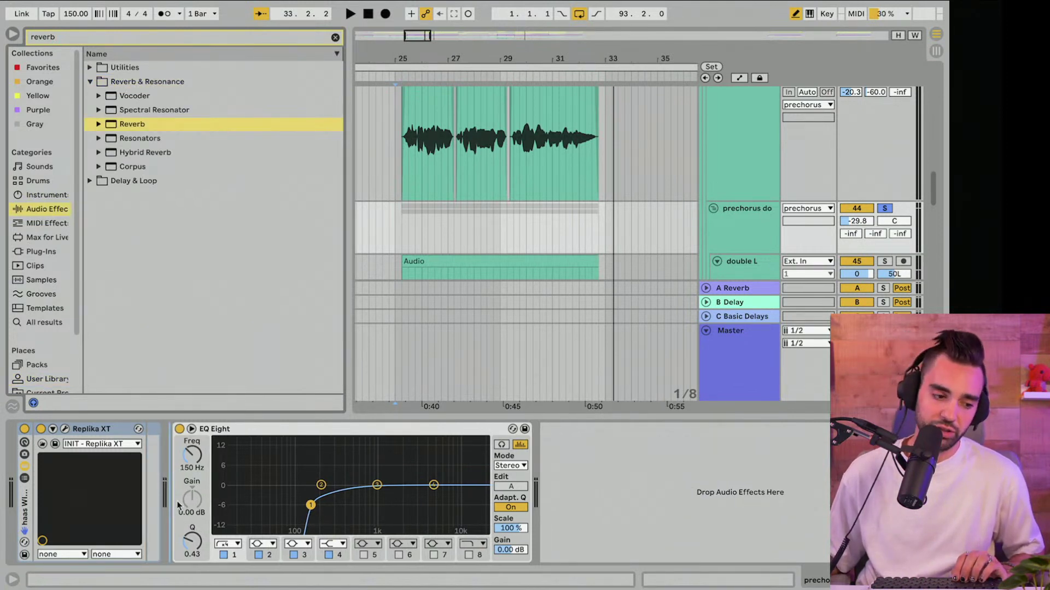
Step: Set Reverb's Decay Time to 3.31 s and Dry/Wet to 46% during playback, and unsolo the doubles group
key(space)
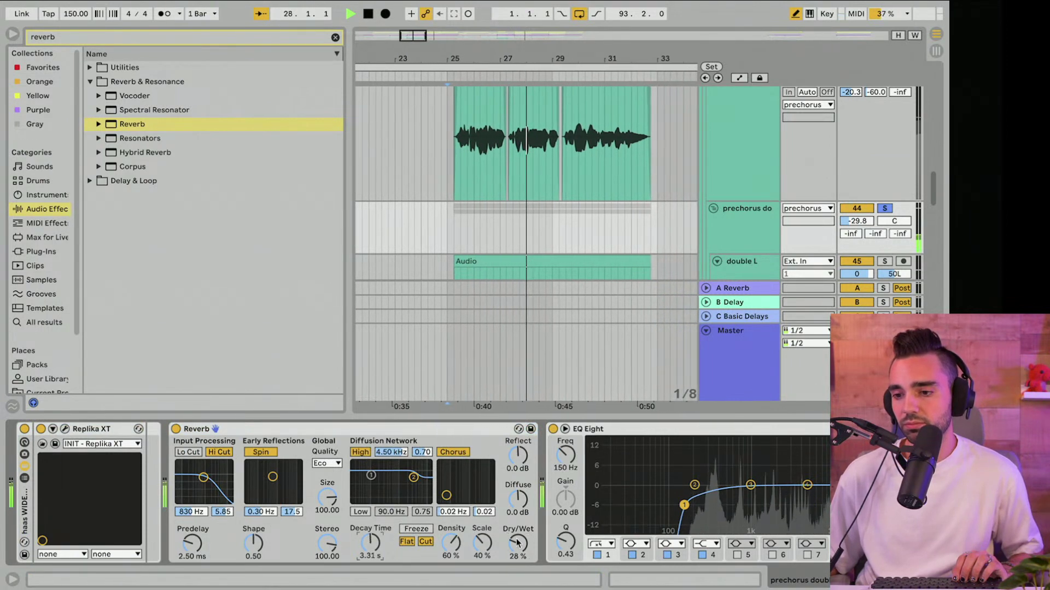
click(885, 209)
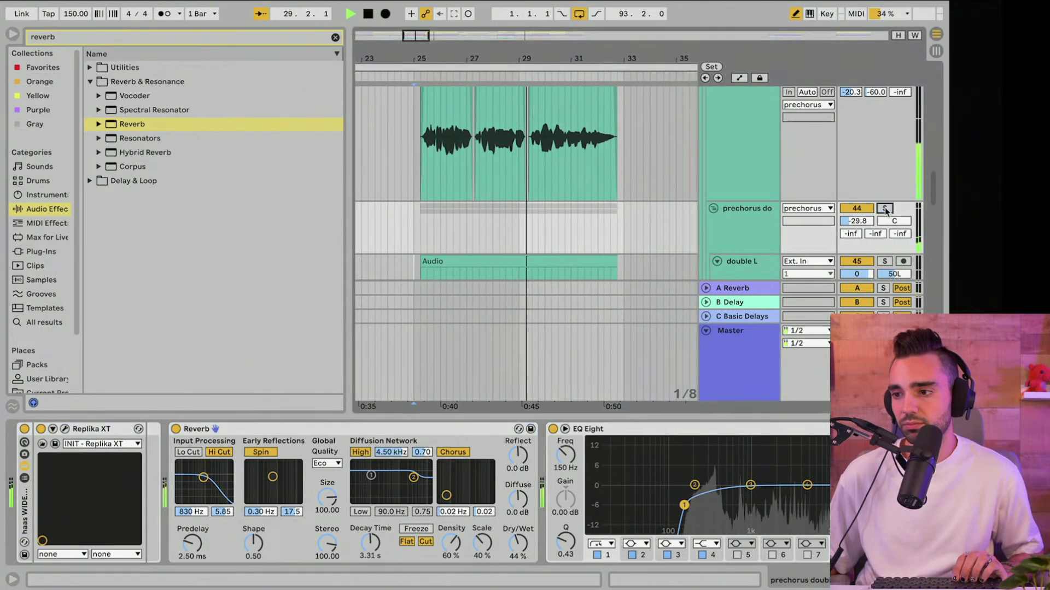
drag(527, 544, 528, 541)
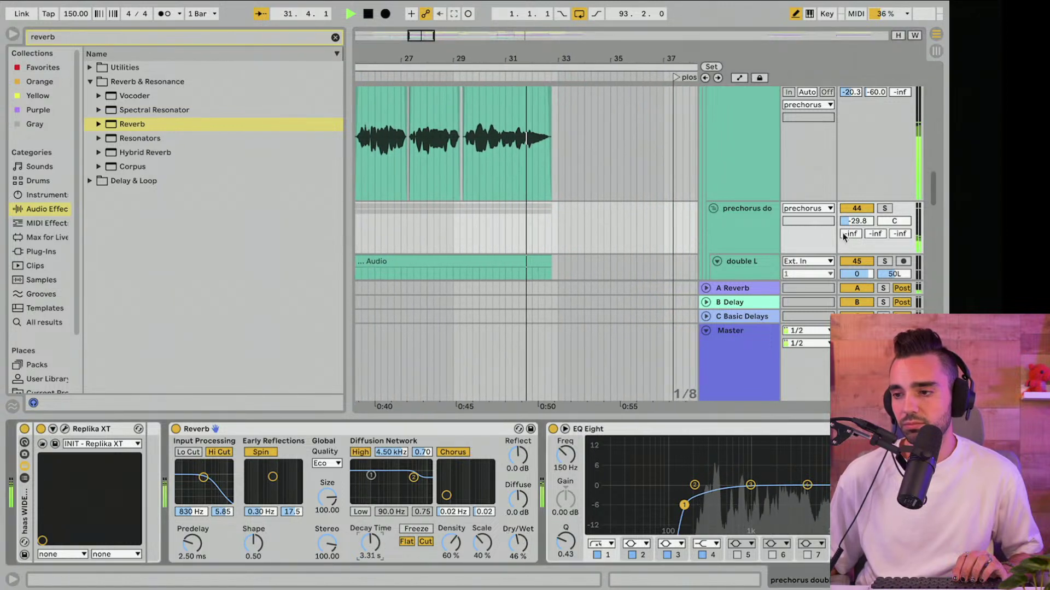
Step: Set the doubles group volume to -23.6 dB against the lead and hide the browser to widen the arrangement
drag(856, 221, 857, 215)
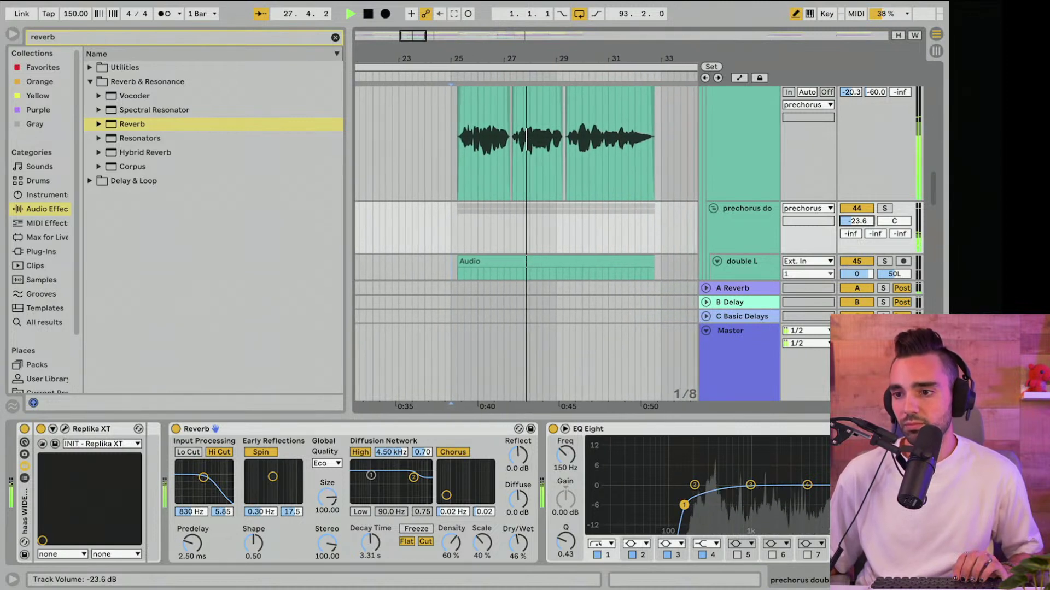
click(12, 35)
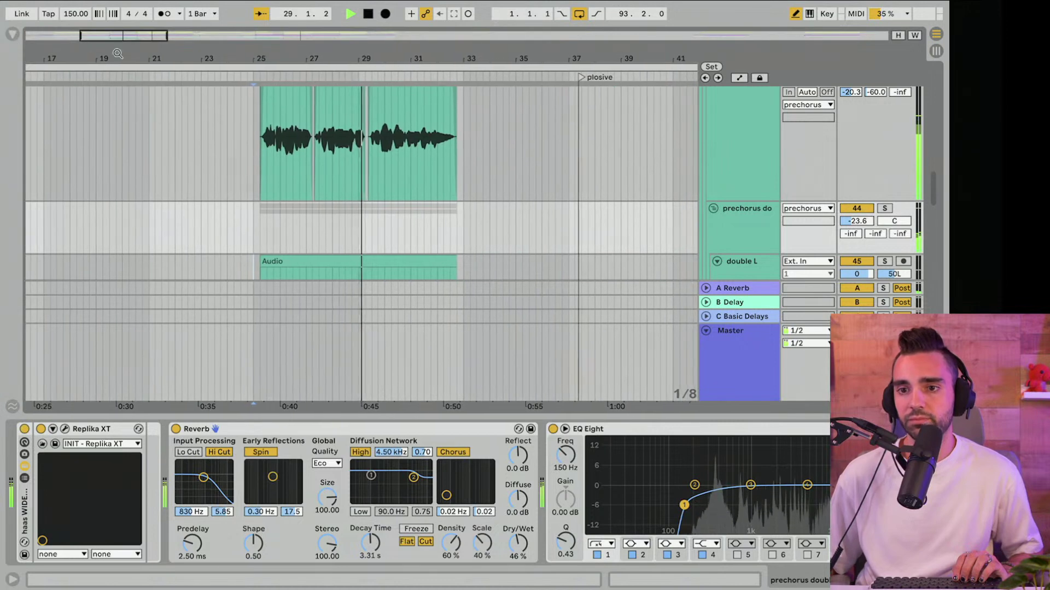
key(minus)
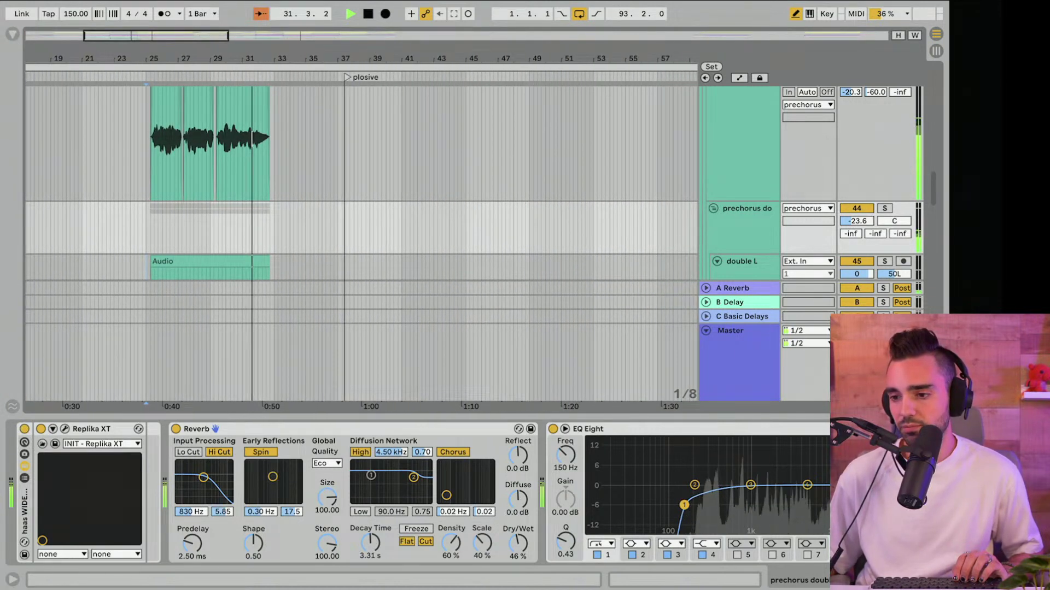
Step: On the doubles group's Reverb, switch off Hi Cut, set the quality to High, and start playback
key(super+alt+l)
scroll(162, 306, up, 5)
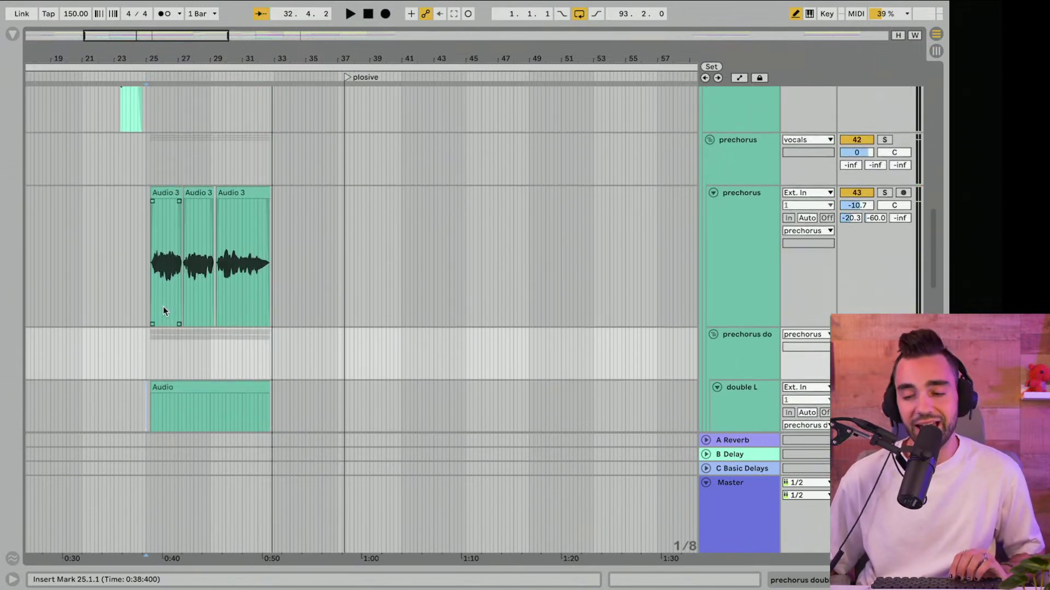
scroll(185, 312, down, 1)
scroll(186, 312, down, 3)
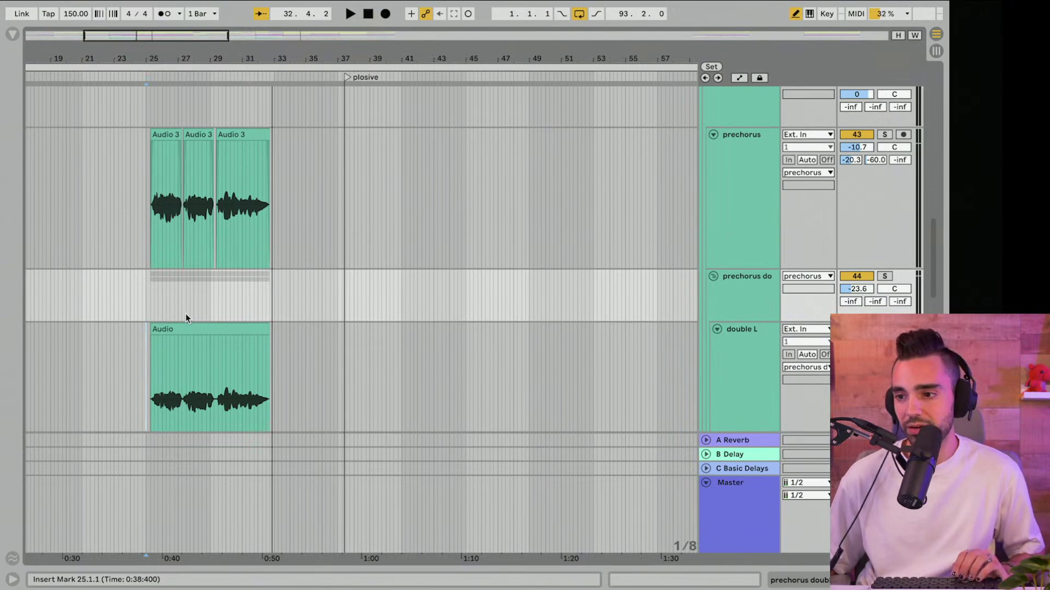
click(742, 298)
double_click(743, 298)
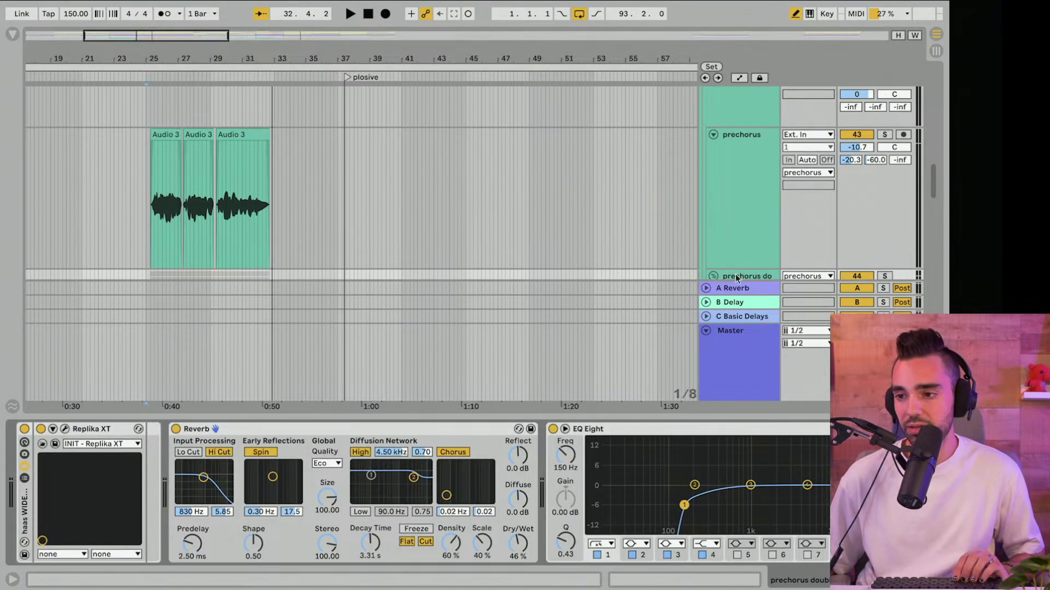
click(228, 453)
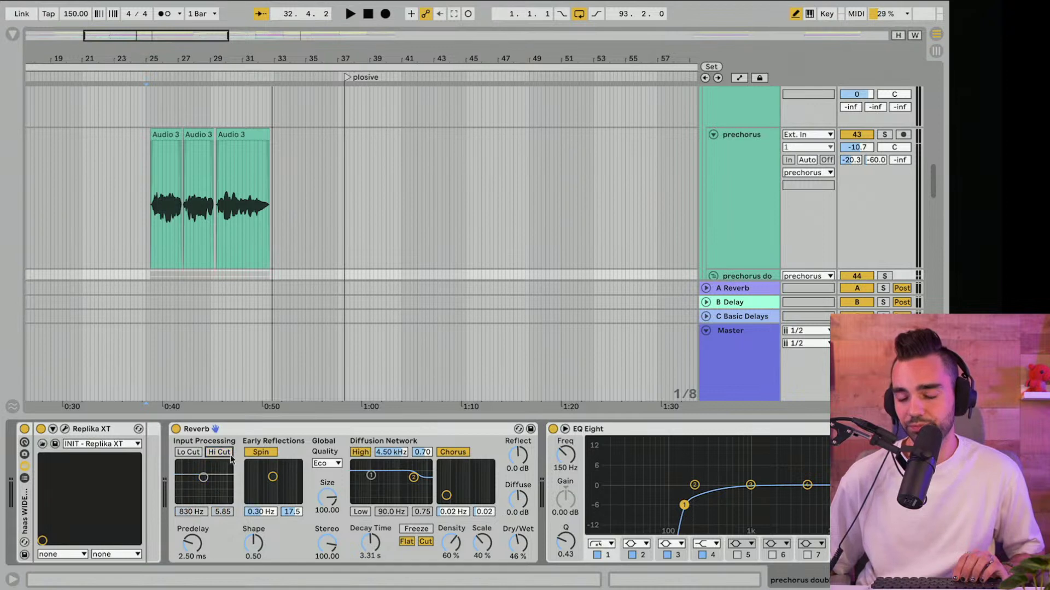
click(332, 464)
click(333, 498)
key(space)
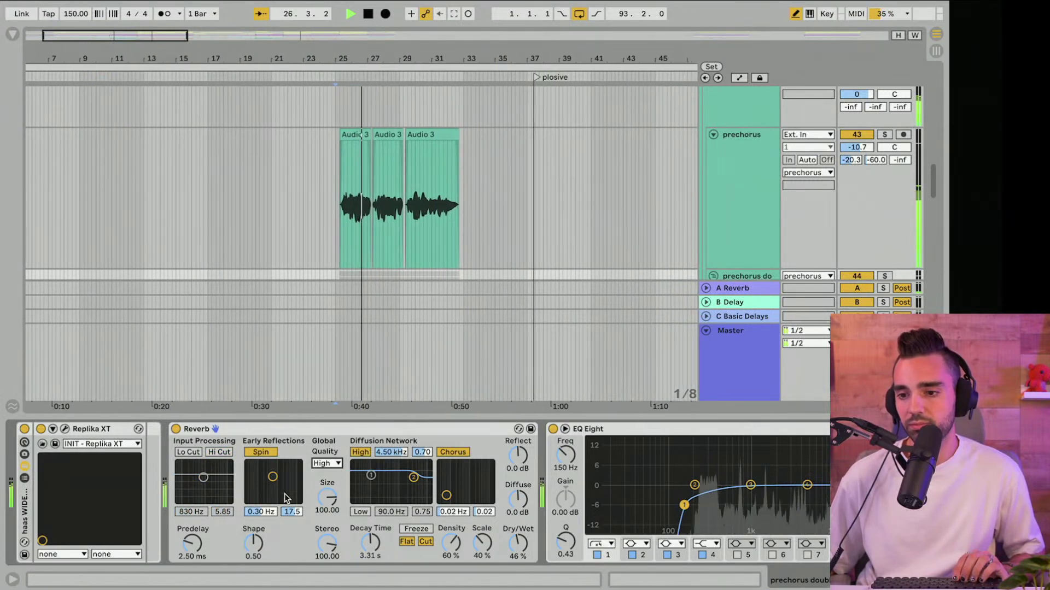
Step: Keep Reverb's quality at High, turn Hi Cut back on, and raise Dry/Wet to 52%
click(327, 464)
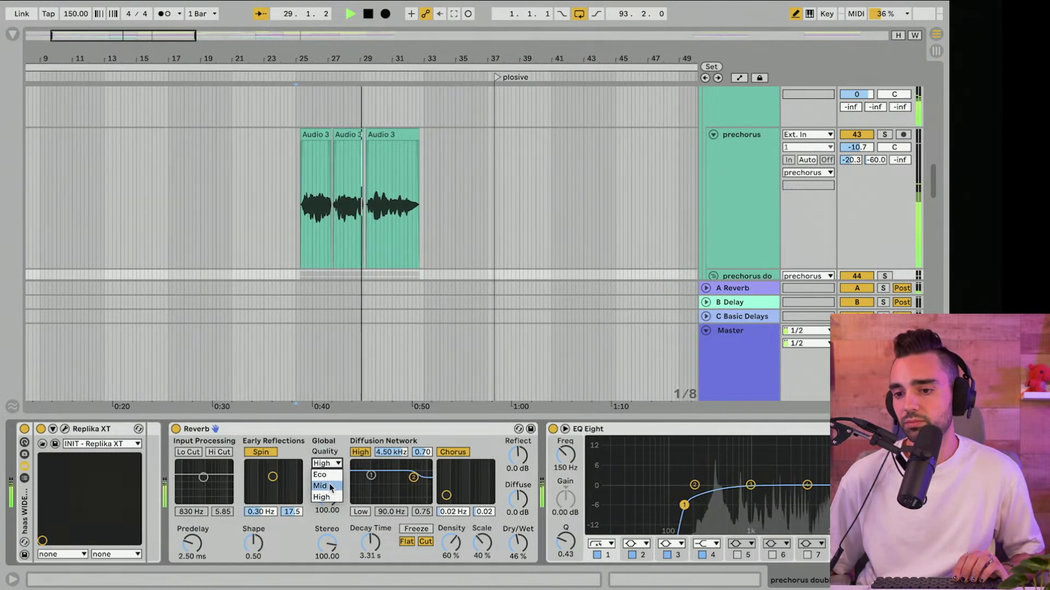
click(218, 453)
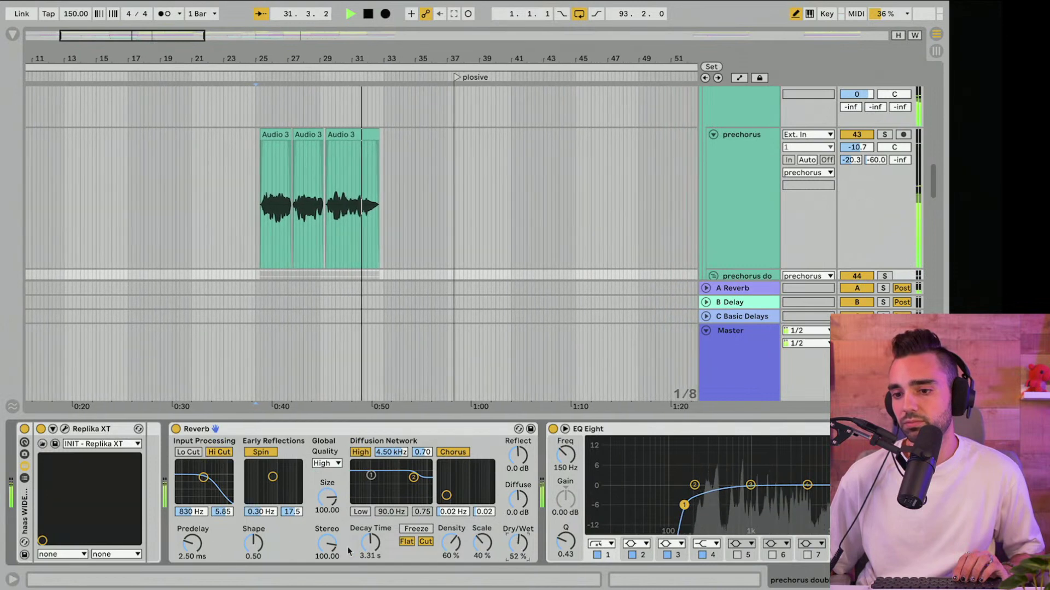
key(space)
Step: Try the doubles group volume at -18.0 dB against the lead, then settle it at -20.3 dB during playback
key(ctrl+alt+l)
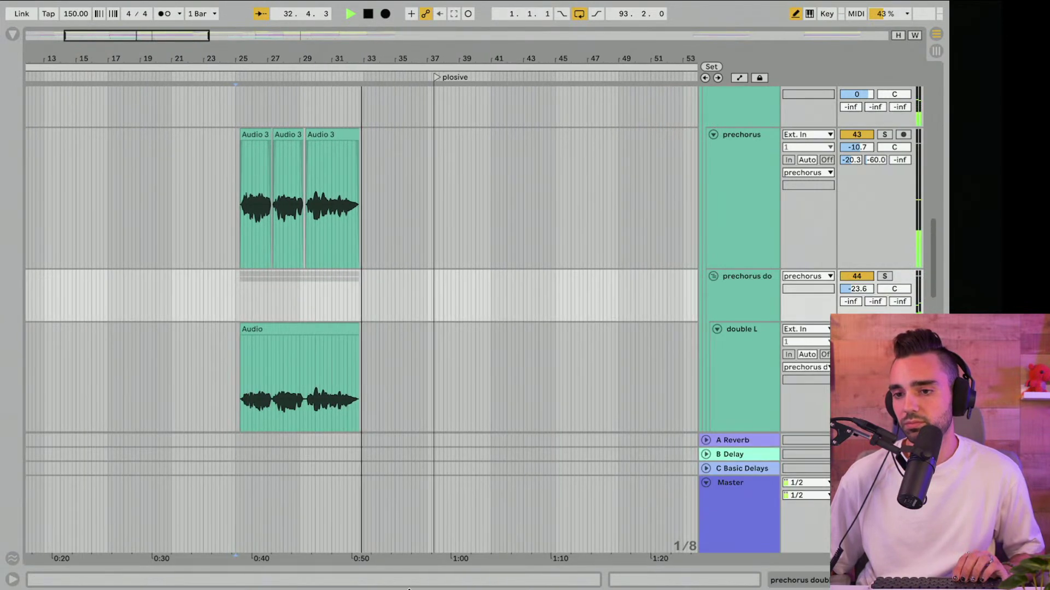
click(222, 303)
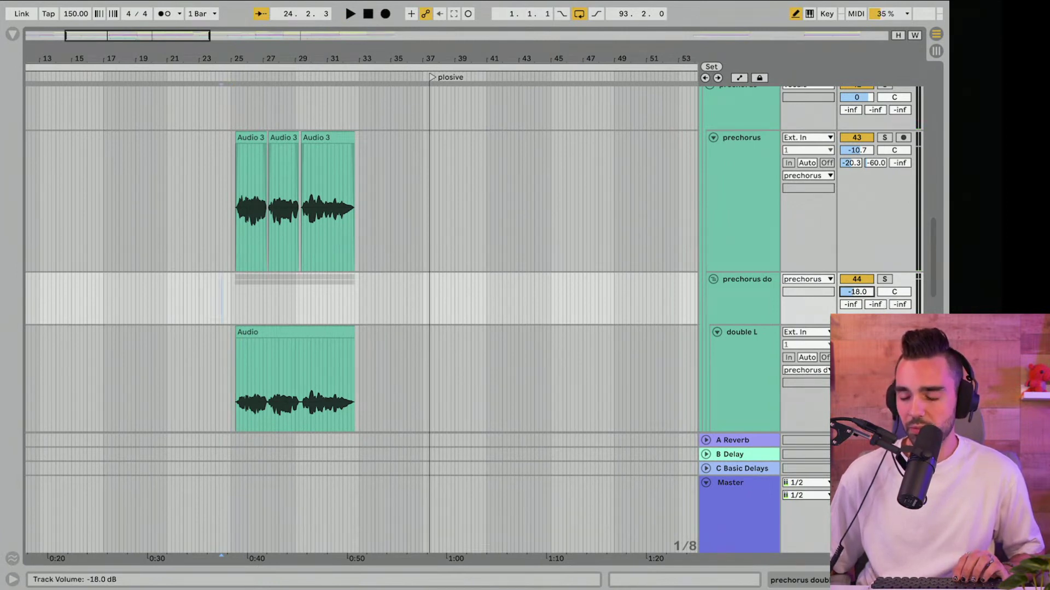
key(space)
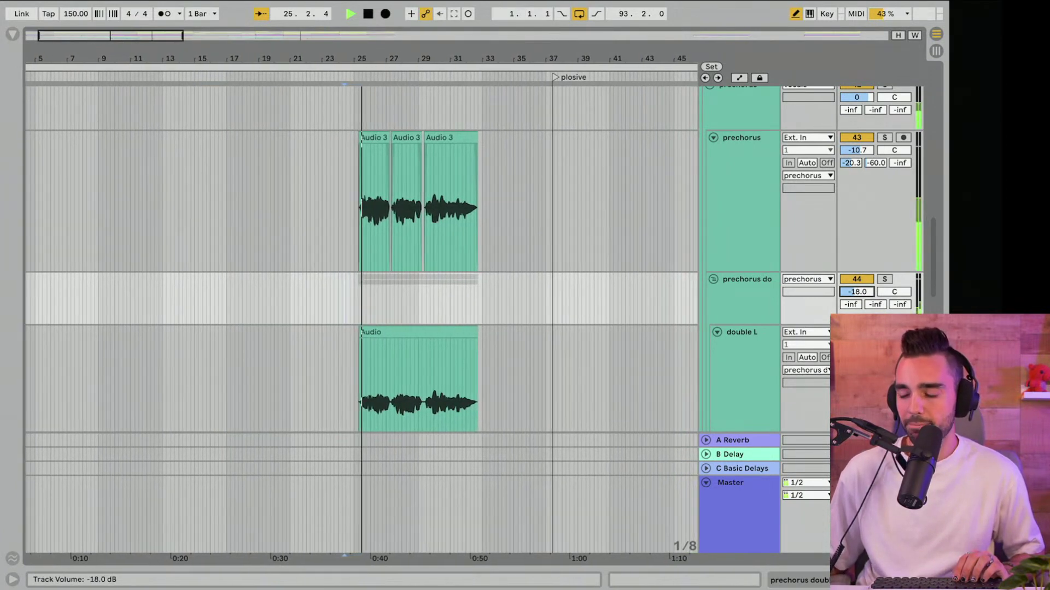
drag(856, 291, 860, 293)
scroll(860, 294, down, 1)
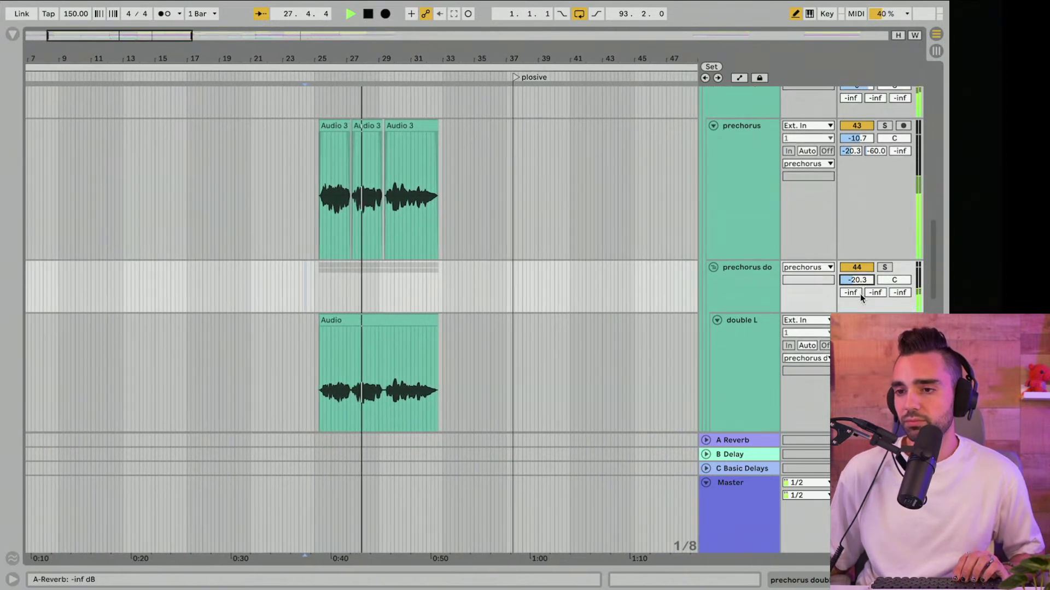
scroll(860, 295, down, 3)
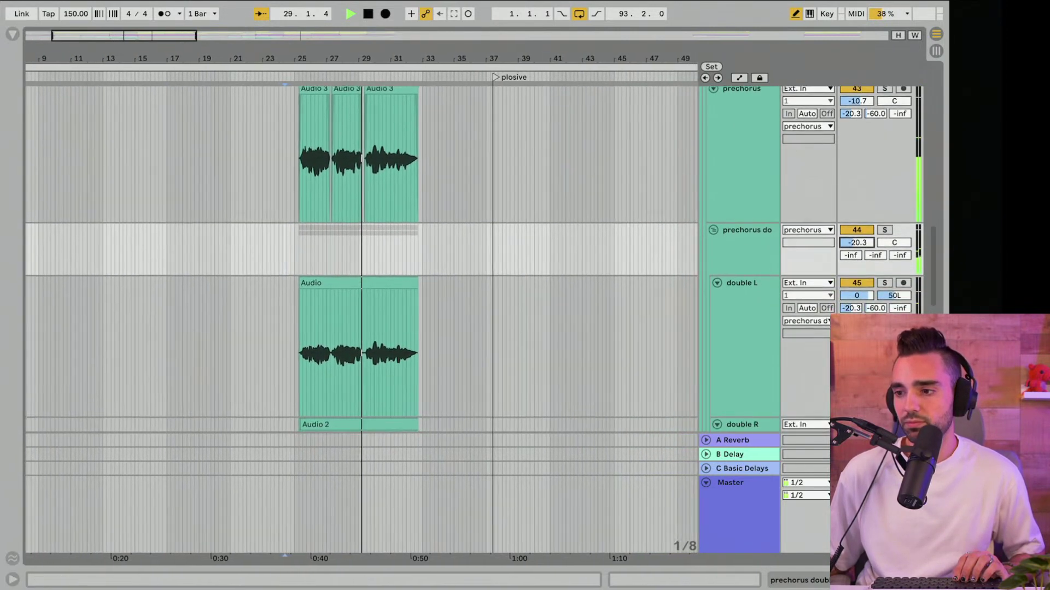
Step: Lower band 4 of the doubles group's EQ Eight to -3.10 dB at 4.74 kHz while listening
double_click(741, 241)
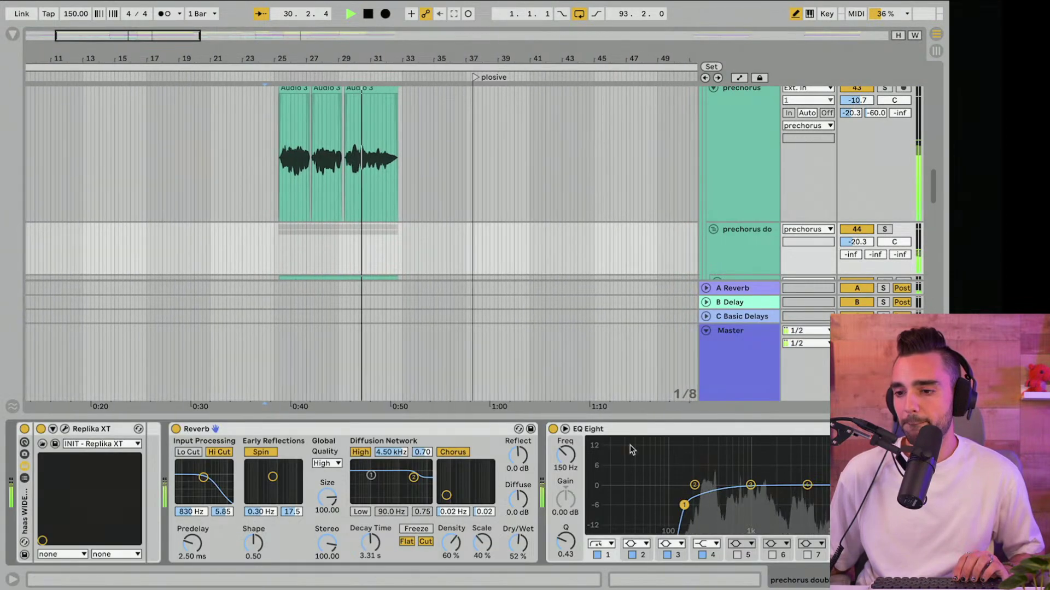
drag(807, 485, 804, 495)
key(space)
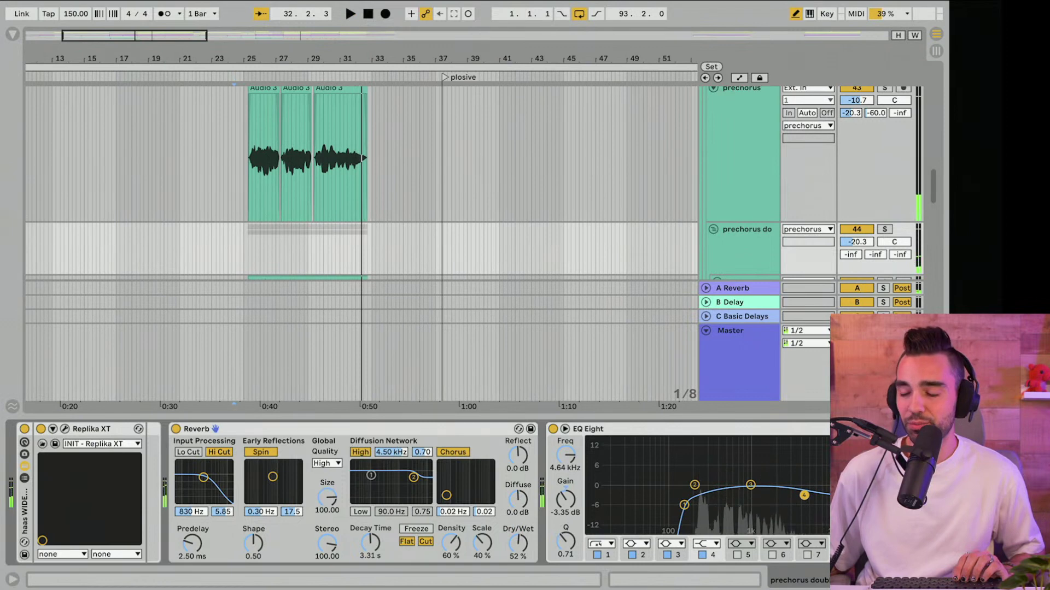
key(space)
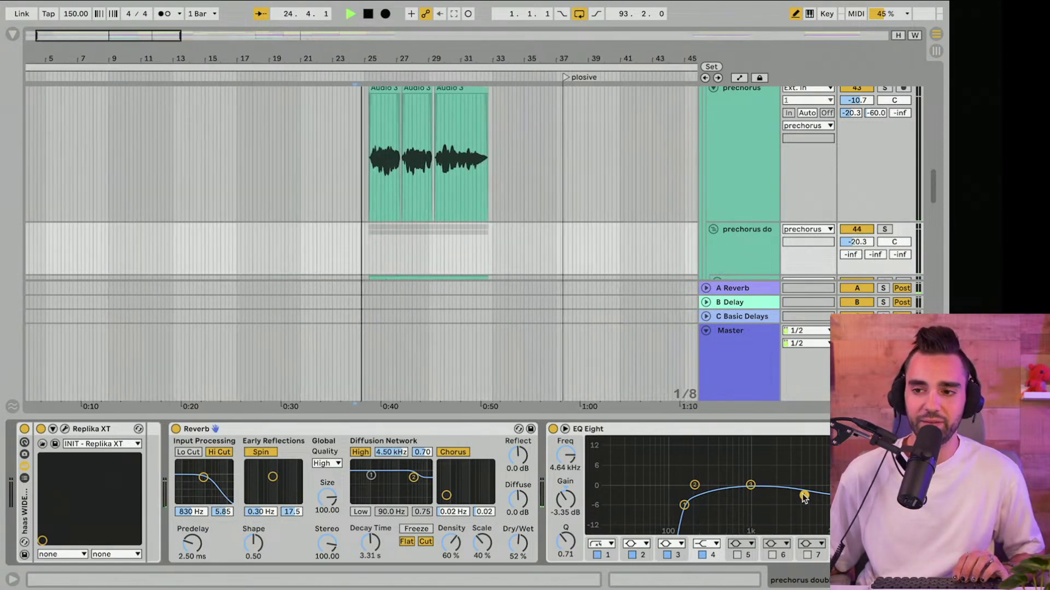
drag(803, 497, 805, 494)
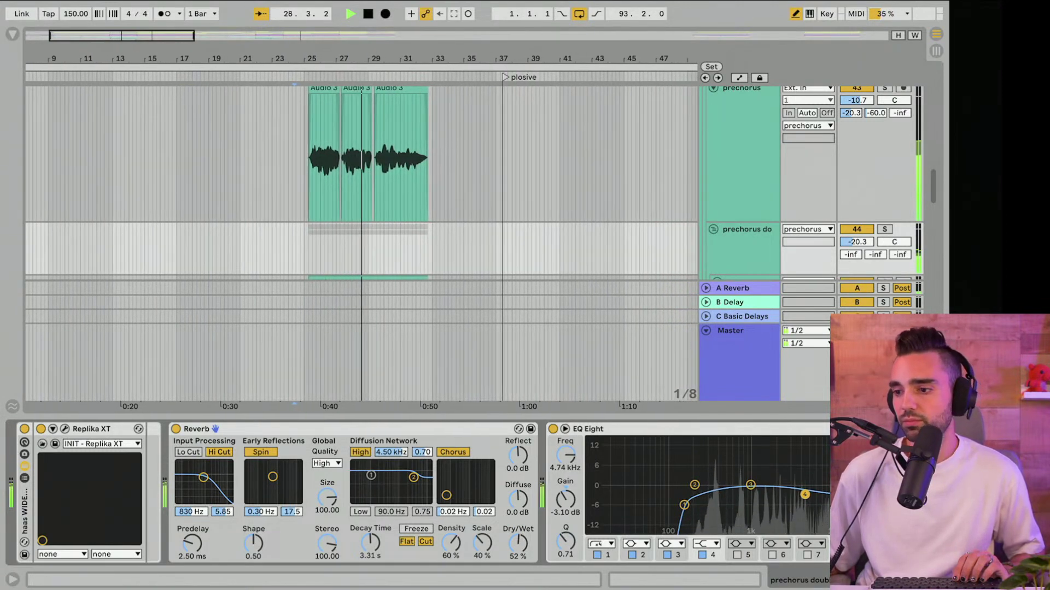
Step: Set the doubles group volume to -21.6 dB and compare playback with the group muted and active
key(ctrl+alt+l)
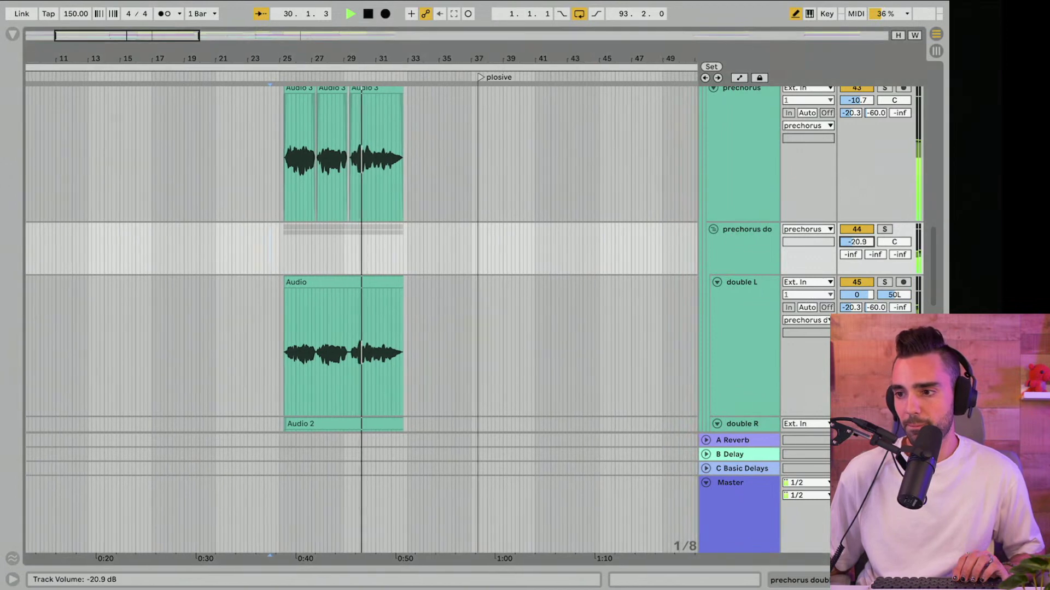
drag(859, 245, 860, 245)
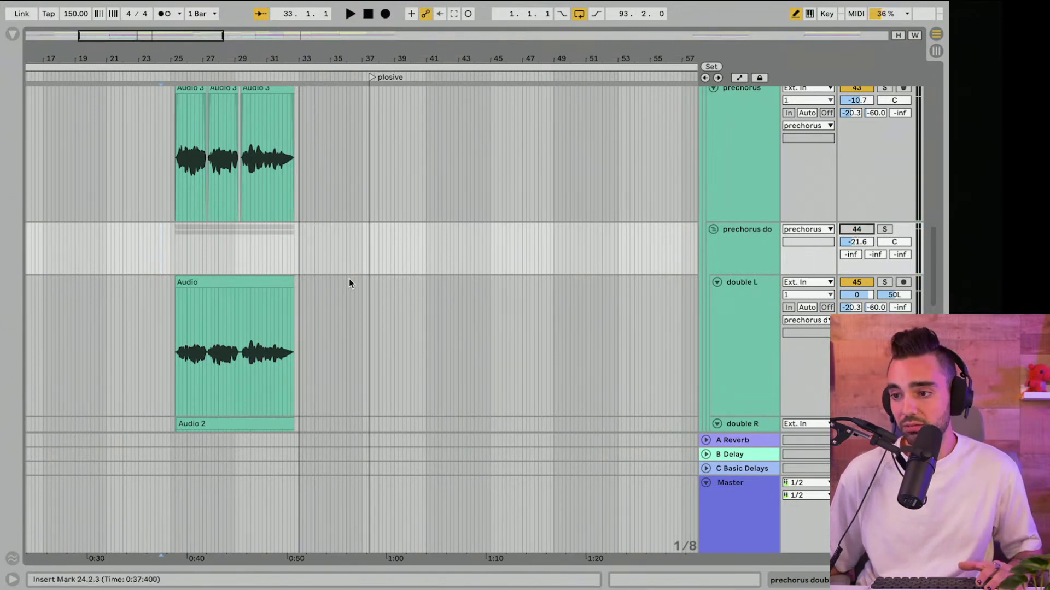
key(space)
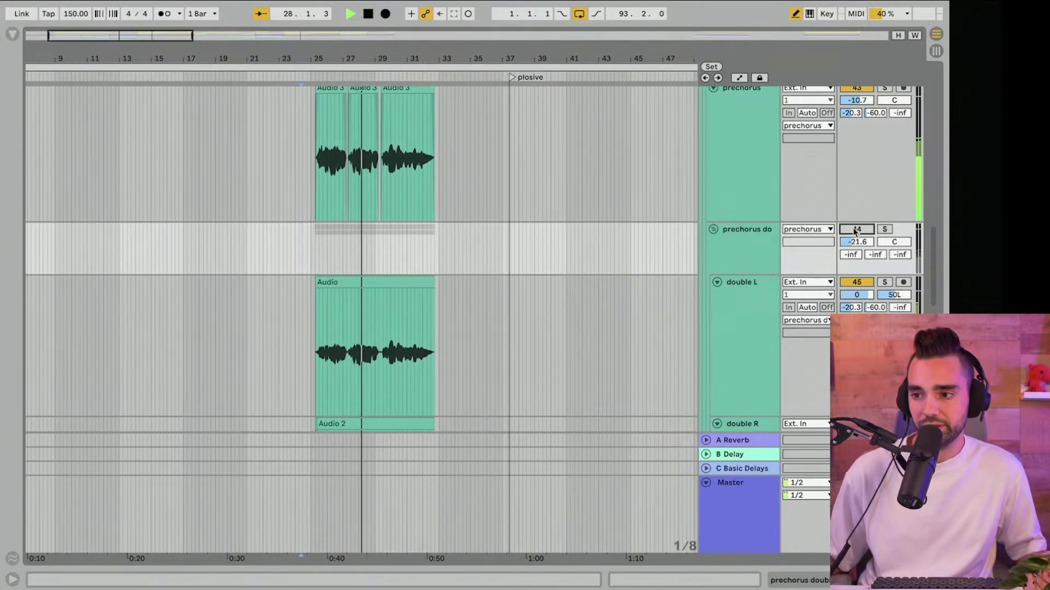
click(856, 229)
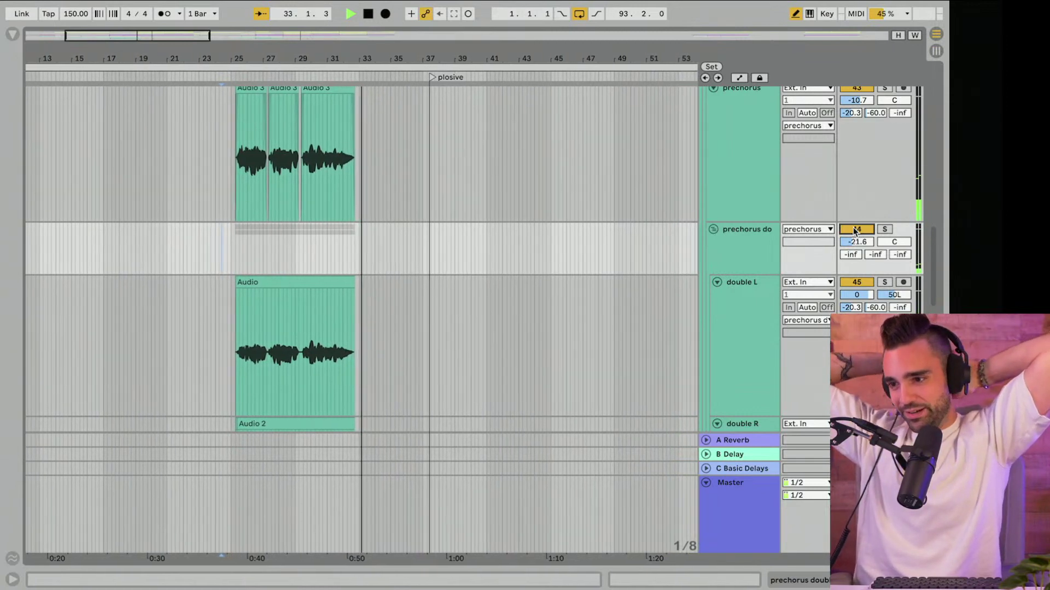
key(space)
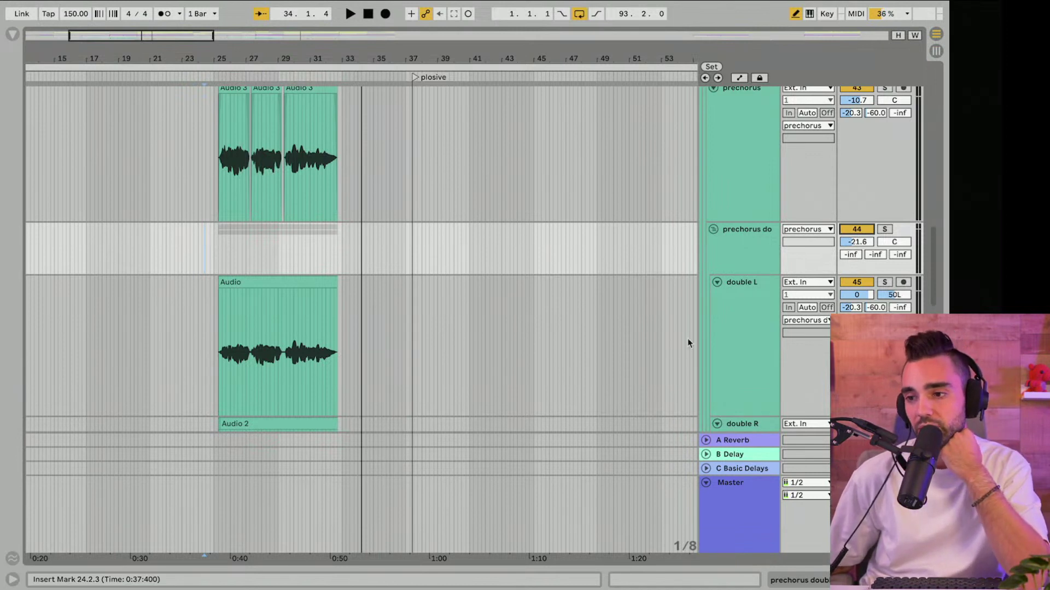
Step: Collapse the double L and double R tracks and place the insert marker at 24.3.3, just before the prechorus
click(717, 282)
click(717, 296)
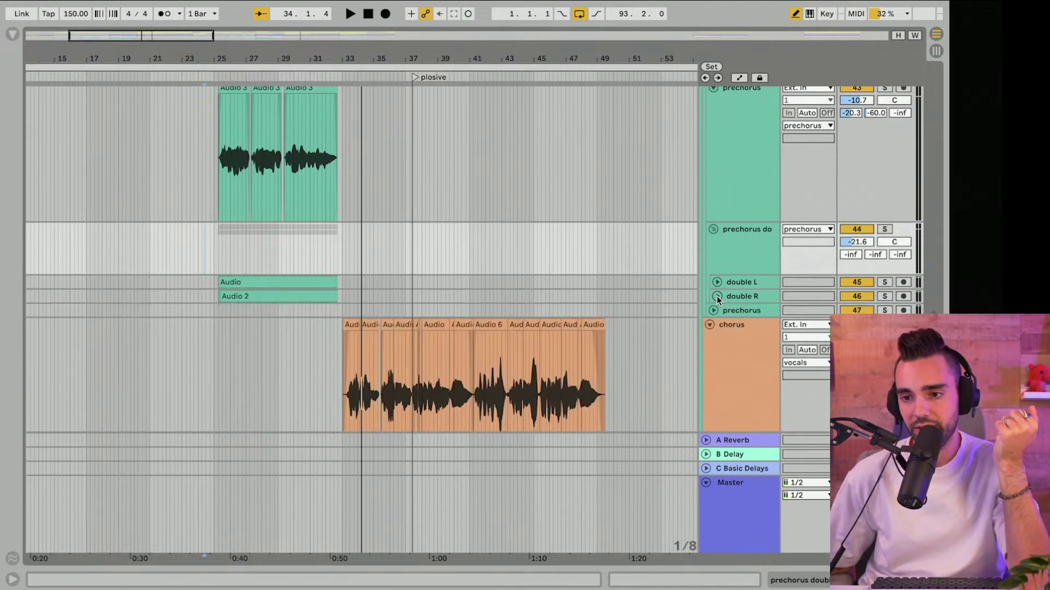
click(207, 259)
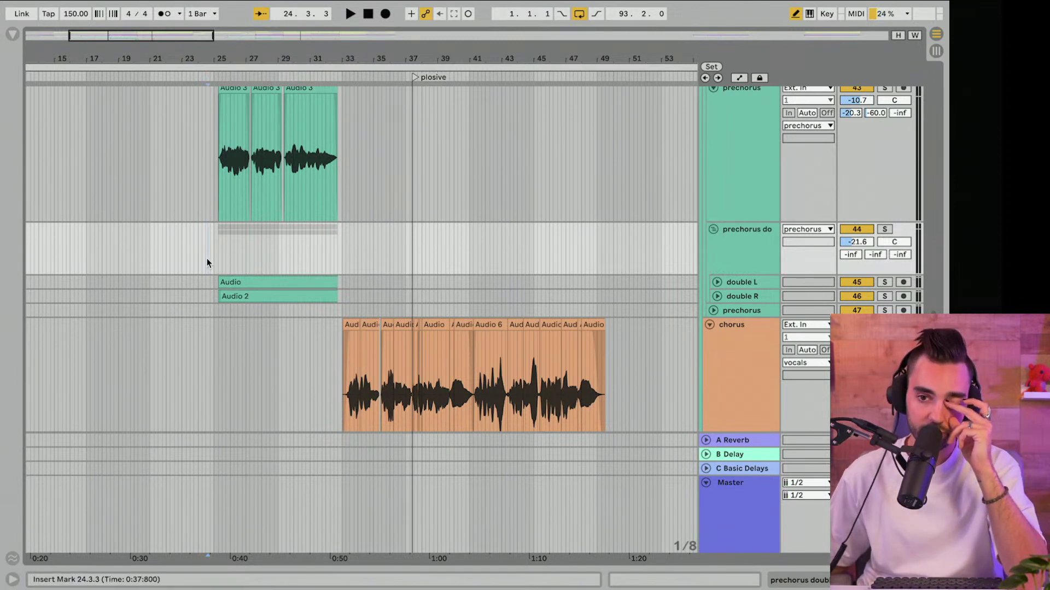
Step: Search the plug-ins for waves and expand the Waves folder under VST3
click(12, 35)
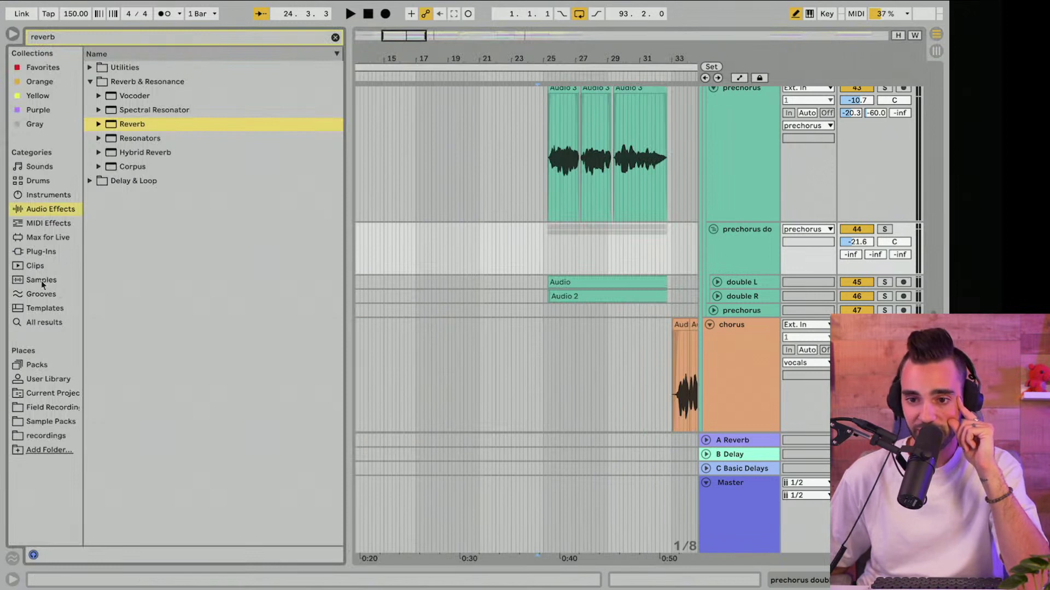
click(41, 252)
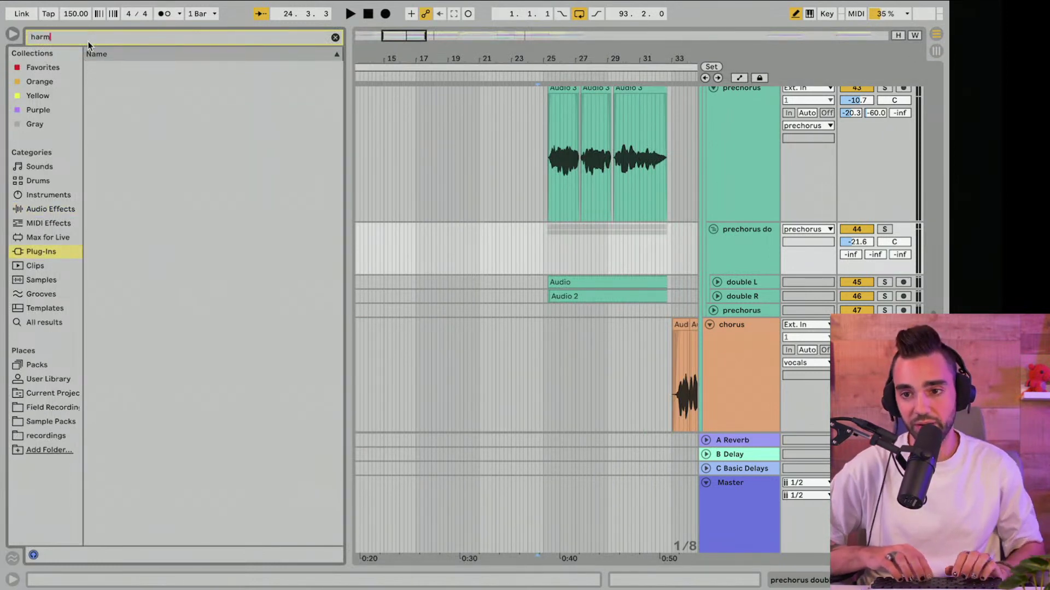
key(BackSpace)
text(waves)
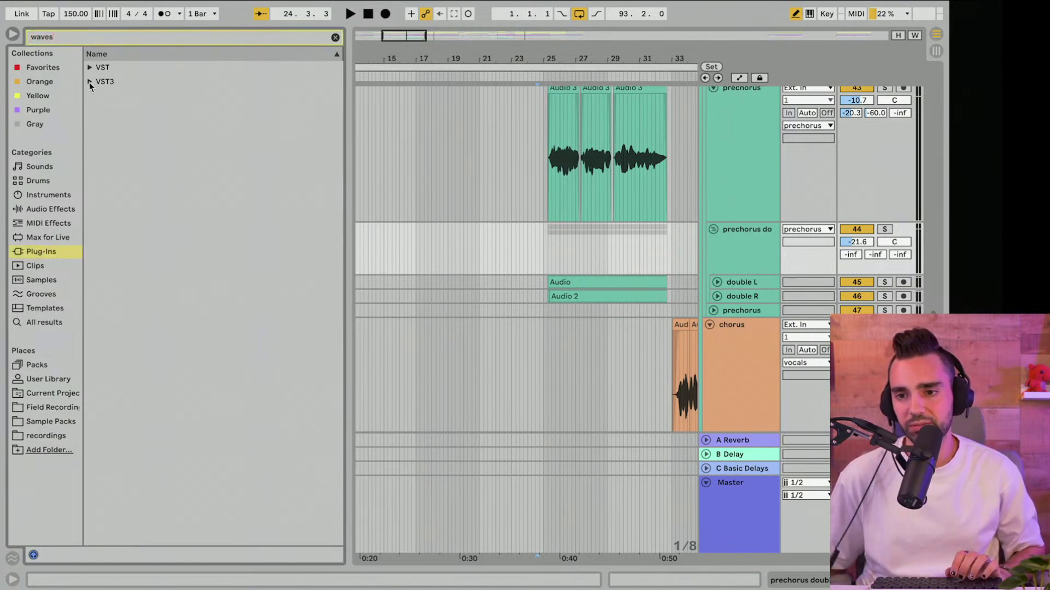
click(89, 82)
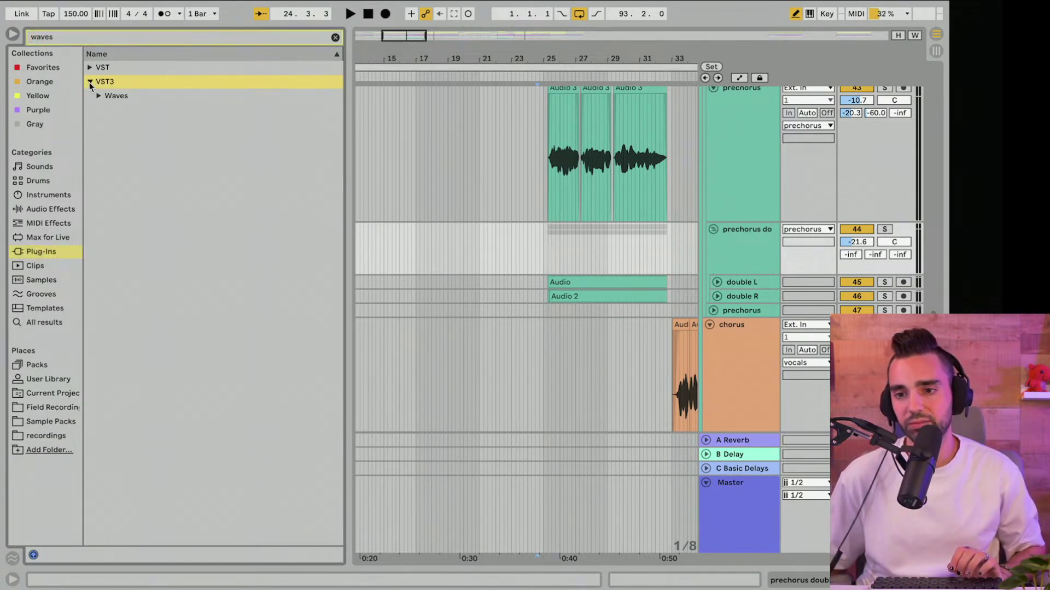
click(99, 96)
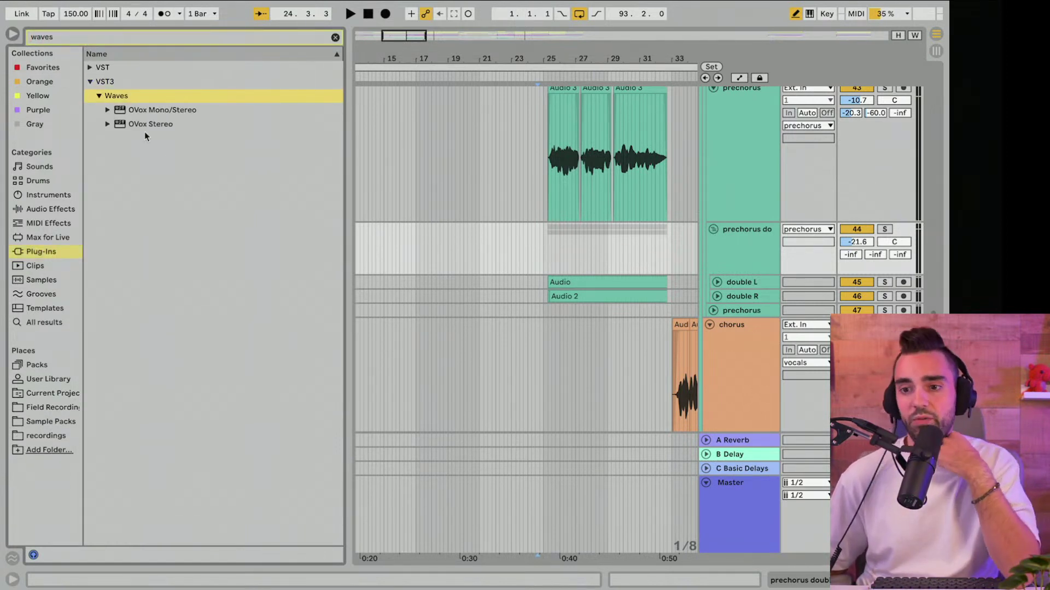
Step: Duplicate the lead prechorus track and insert OVox Stereo on the copy
scroll(750, 257, up, 2)
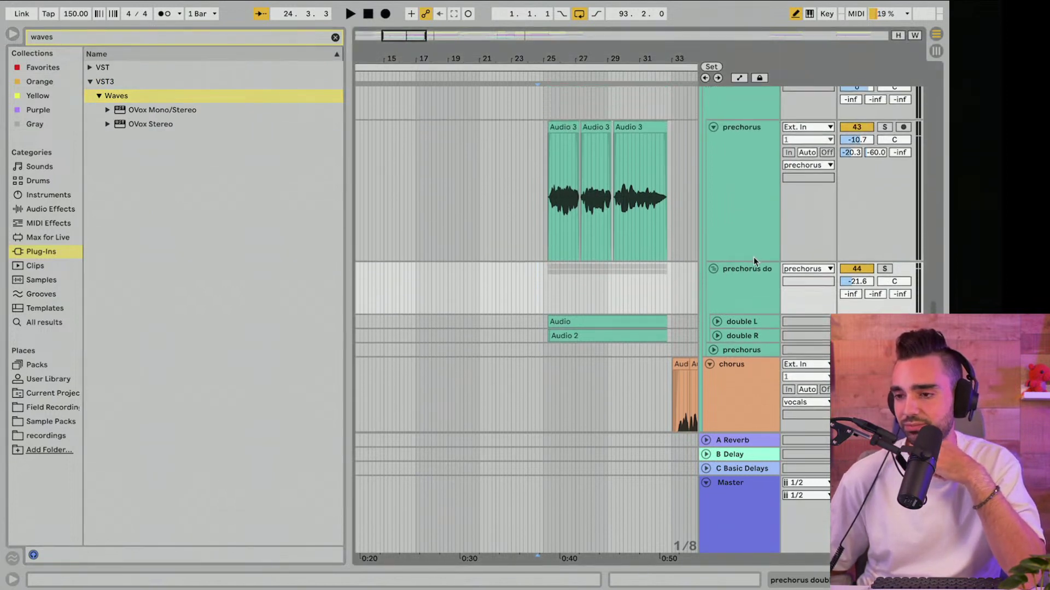
click(744, 232)
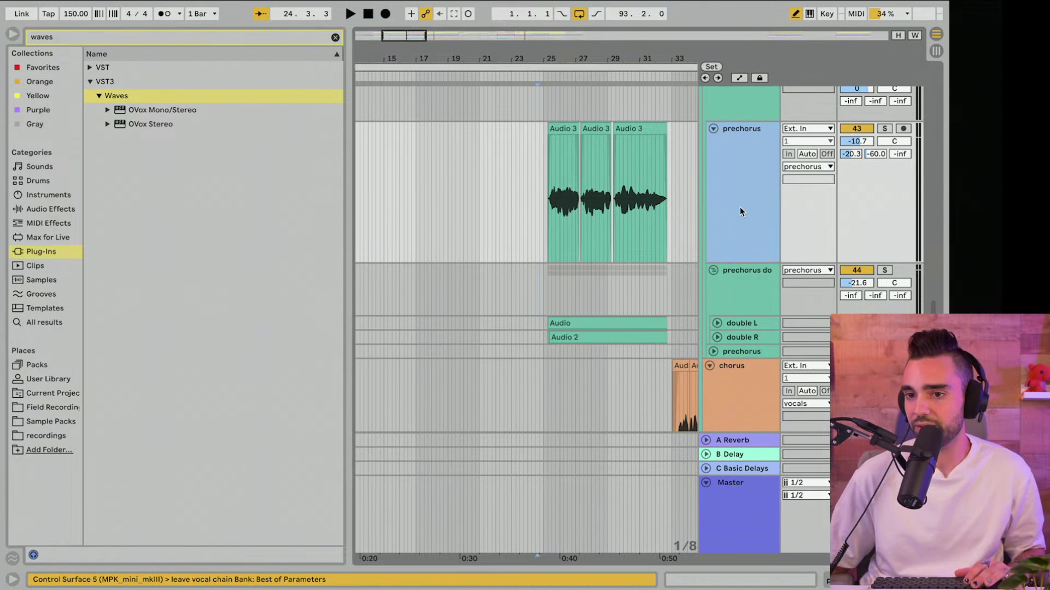
key(ctrl+d)
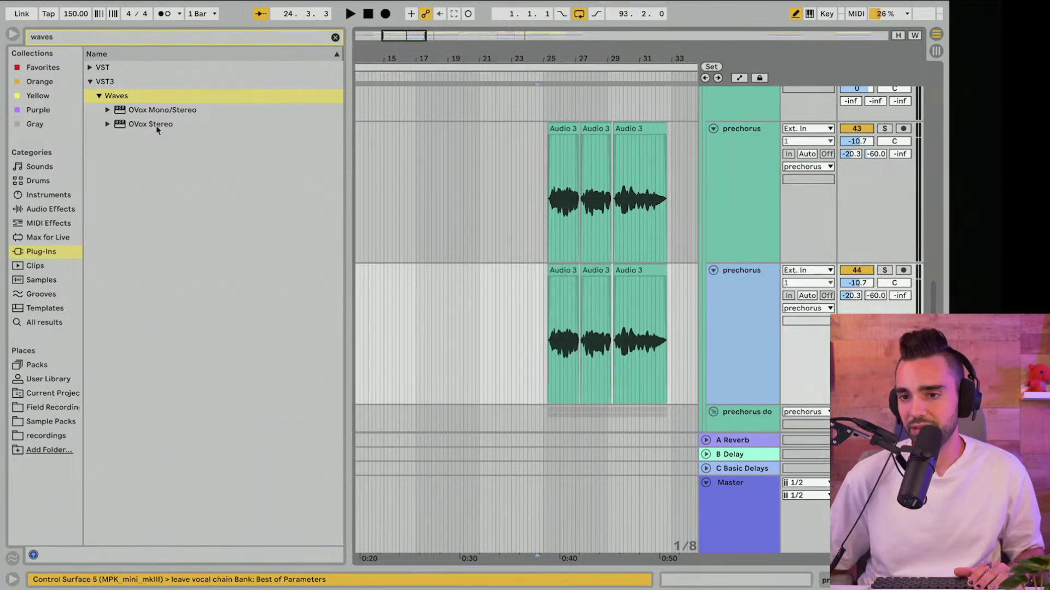
drag(156, 126, 595, 317)
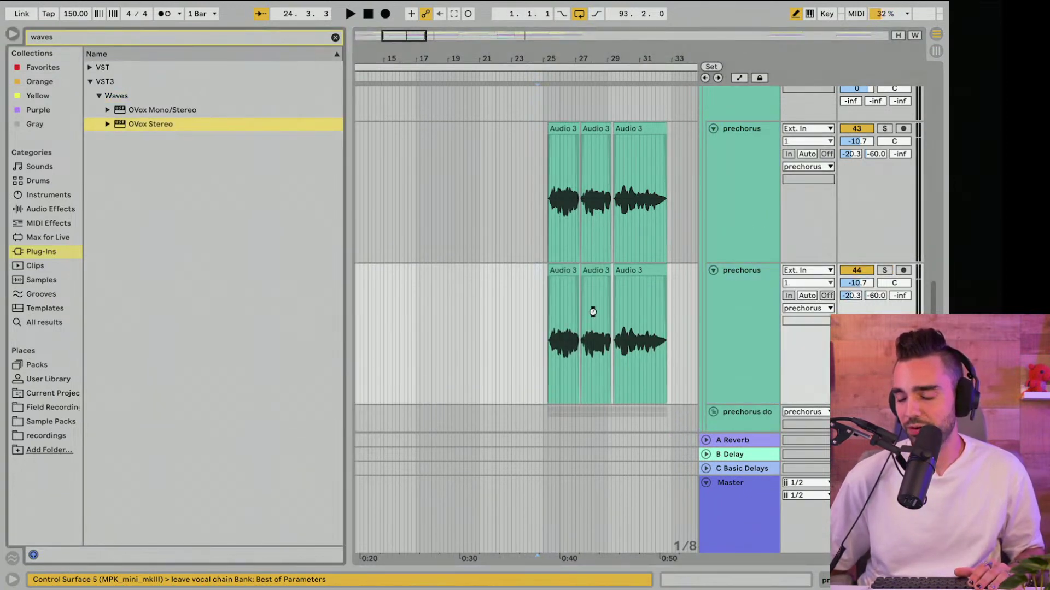
drag(593, 312, 585, 311)
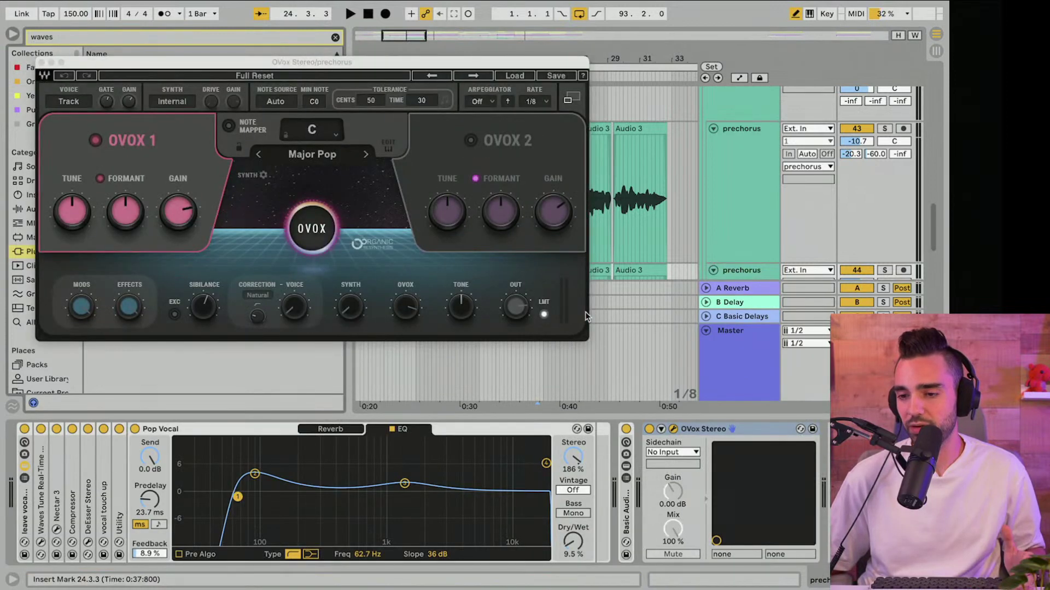
Step: Try the High Five preset from OVox's Doubler factory presets and start playback
click(336, 79)
click(515, 77)
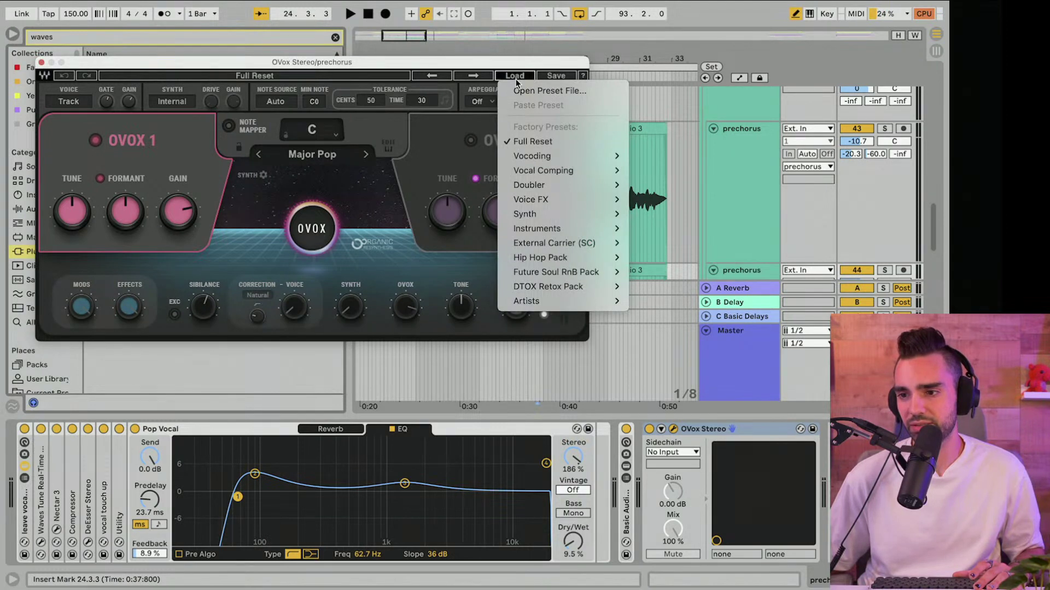
mouse_move(561, 173)
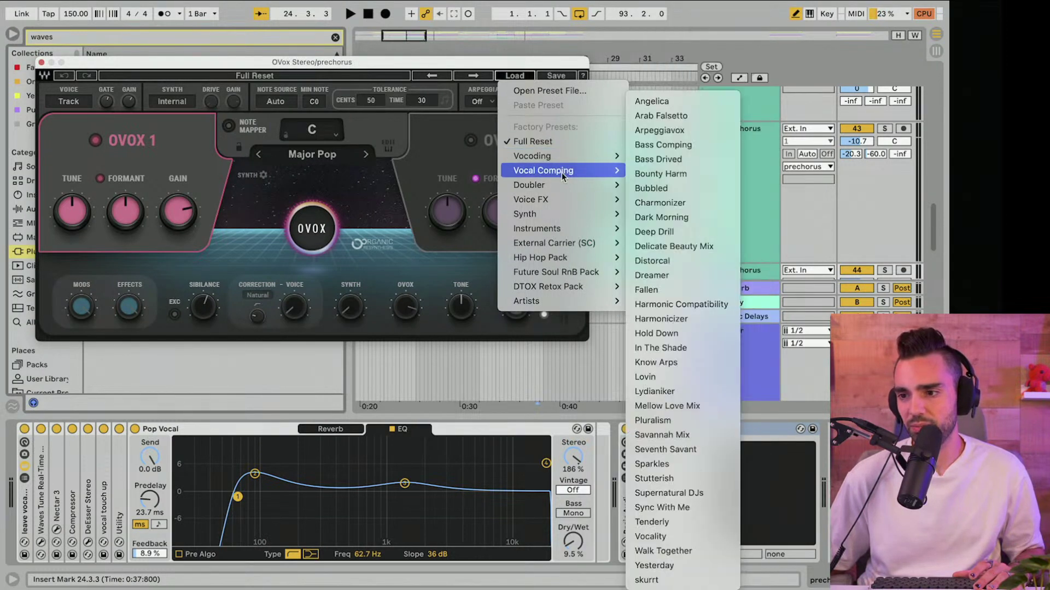
mouse_move(559, 198)
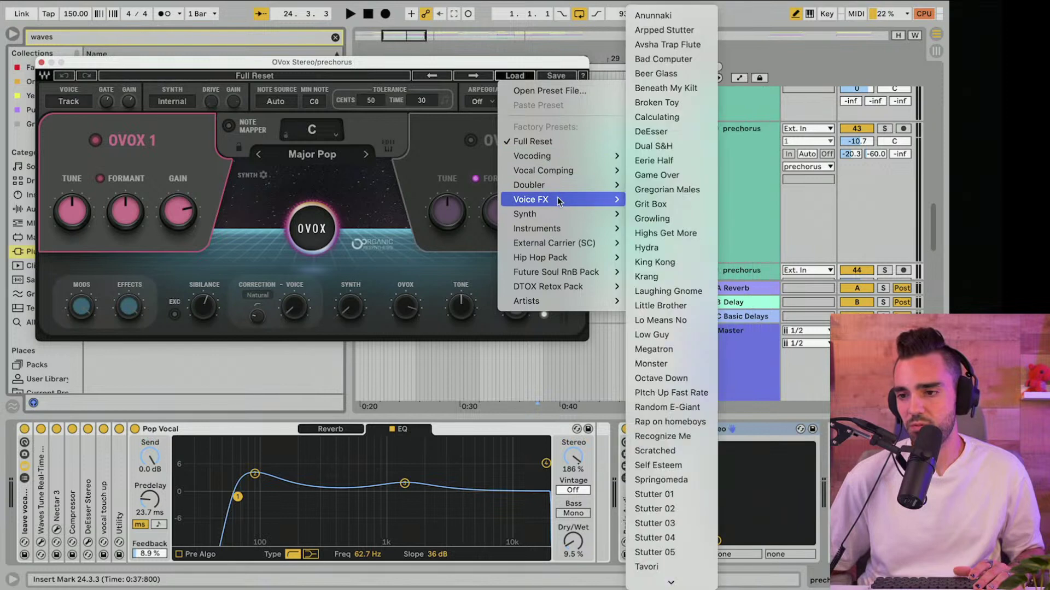
mouse_move(560, 217)
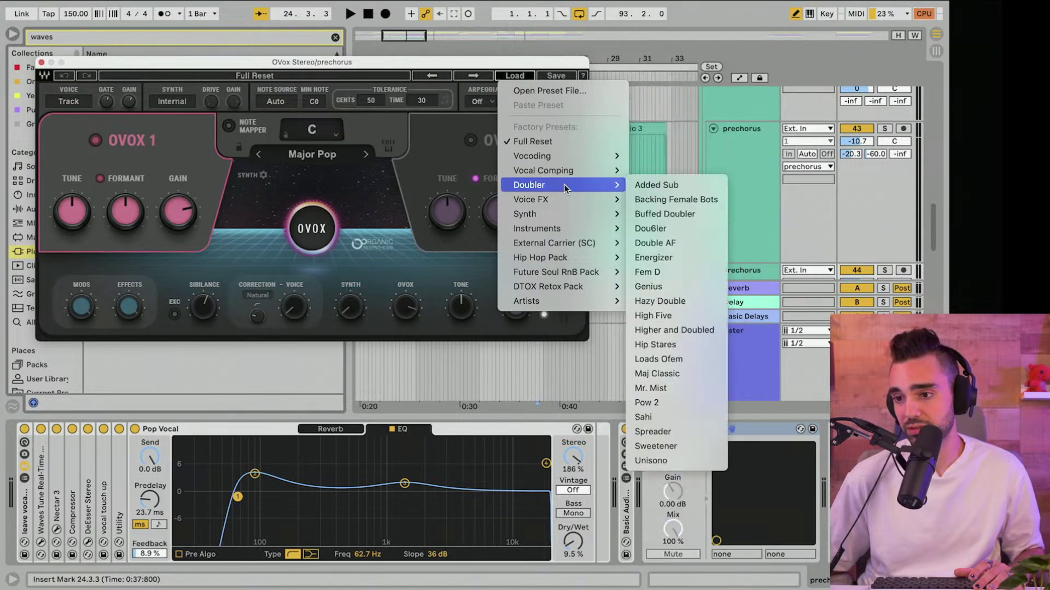
click(705, 317)
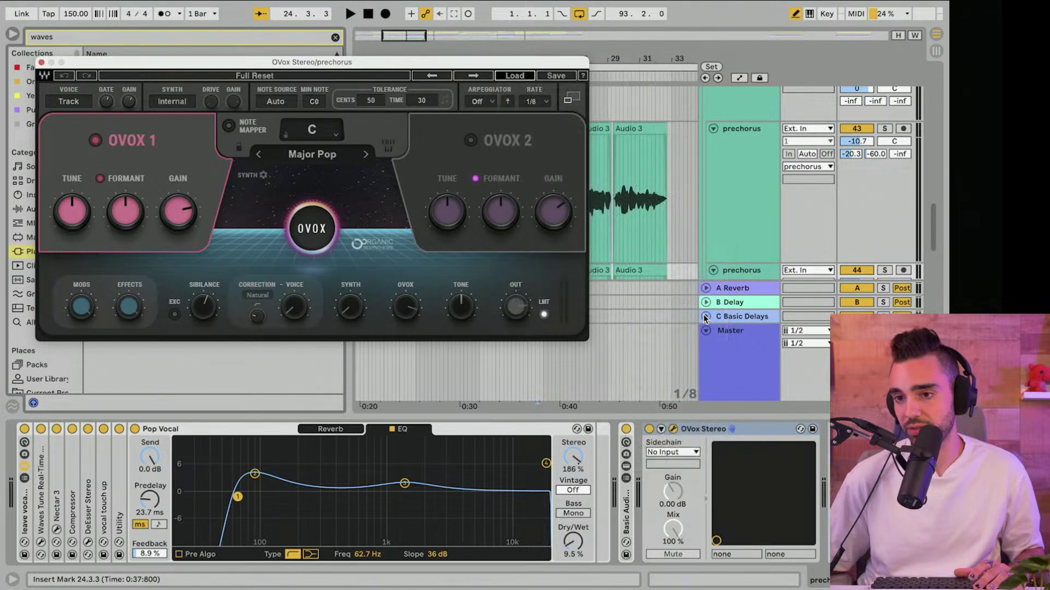
key(space)
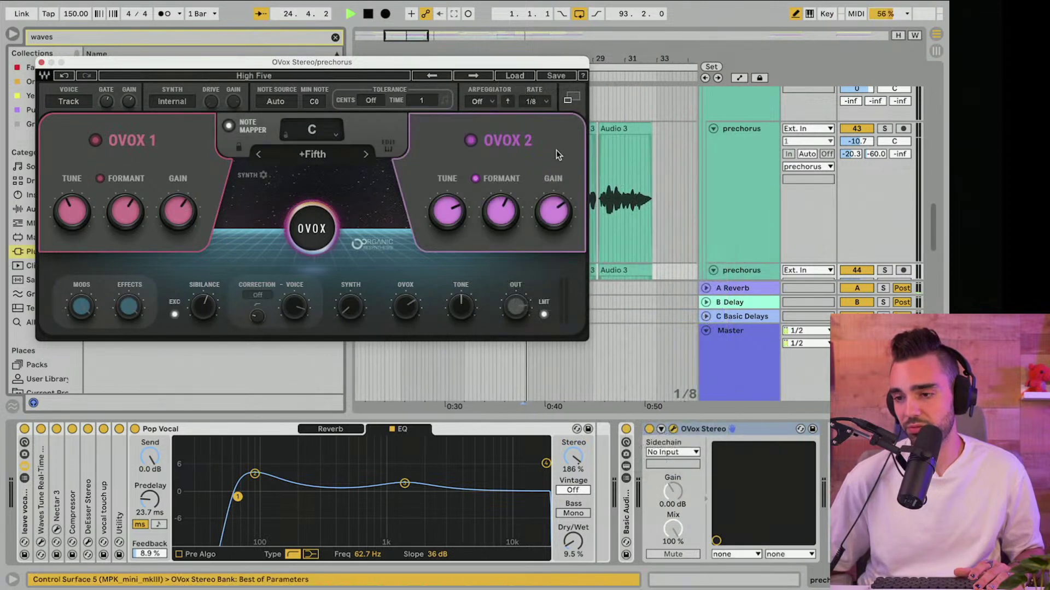
Step: Solo the lead prechorus track, solo its OVox copy instead, and audition the harmony sound on its own
click(884, 129)
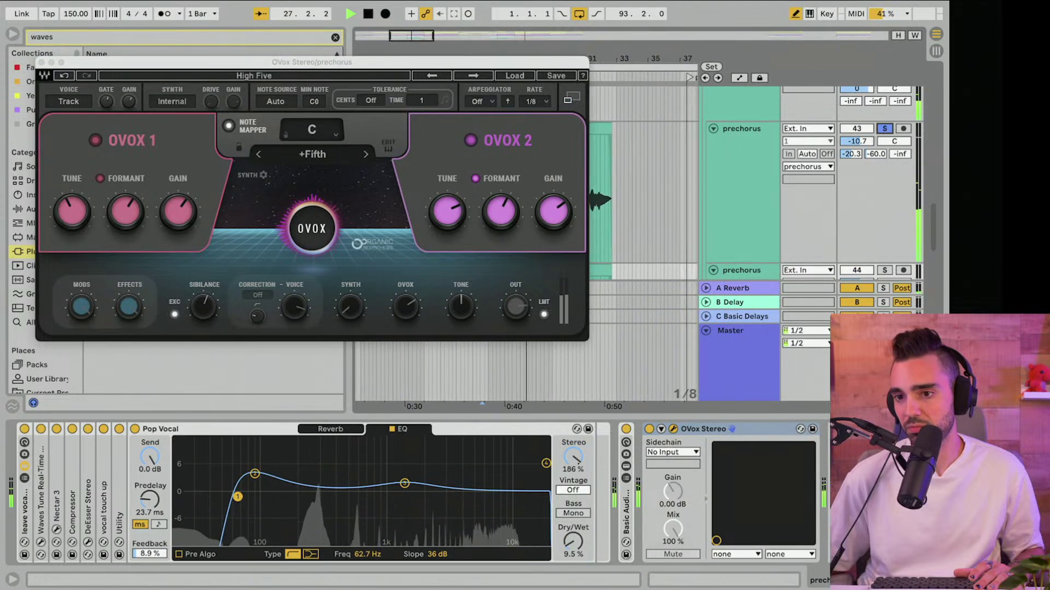
click(648, 429)
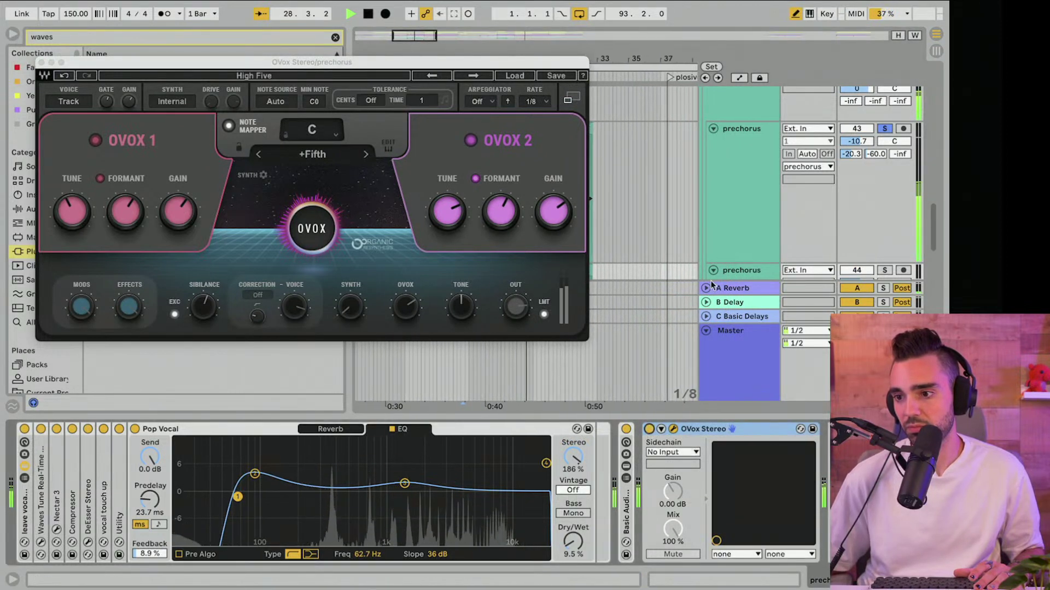
key(space)
drag(463, 68, 337, 58)
click(885, 270)
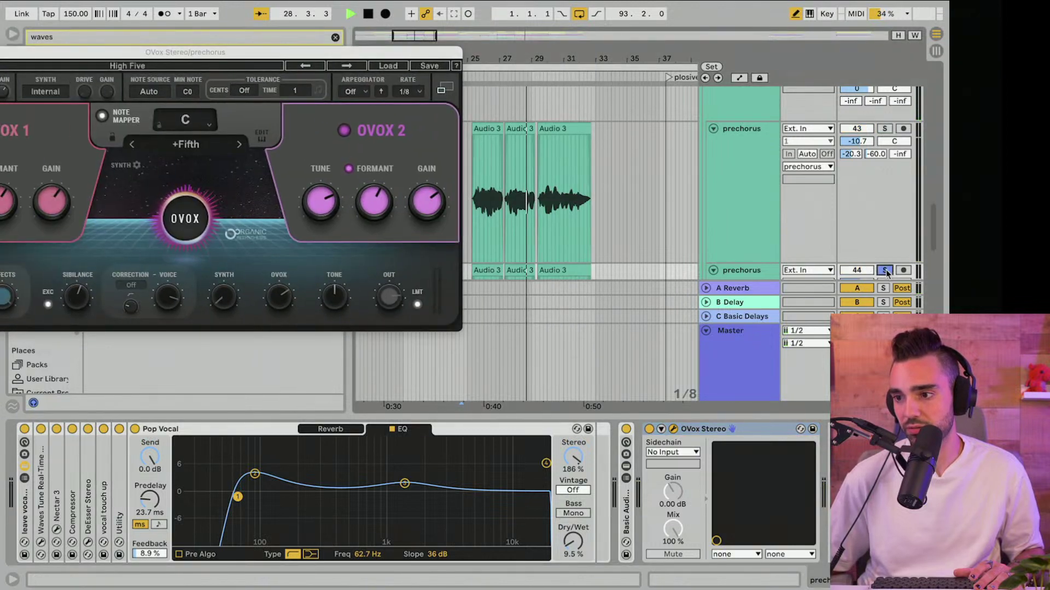
key(space)
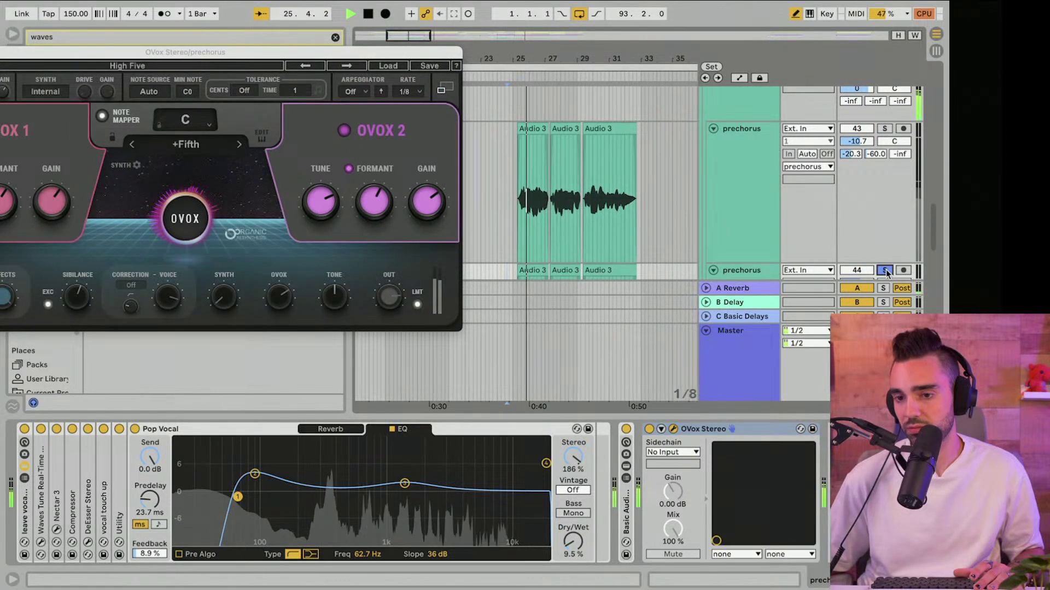
click(155, 53)
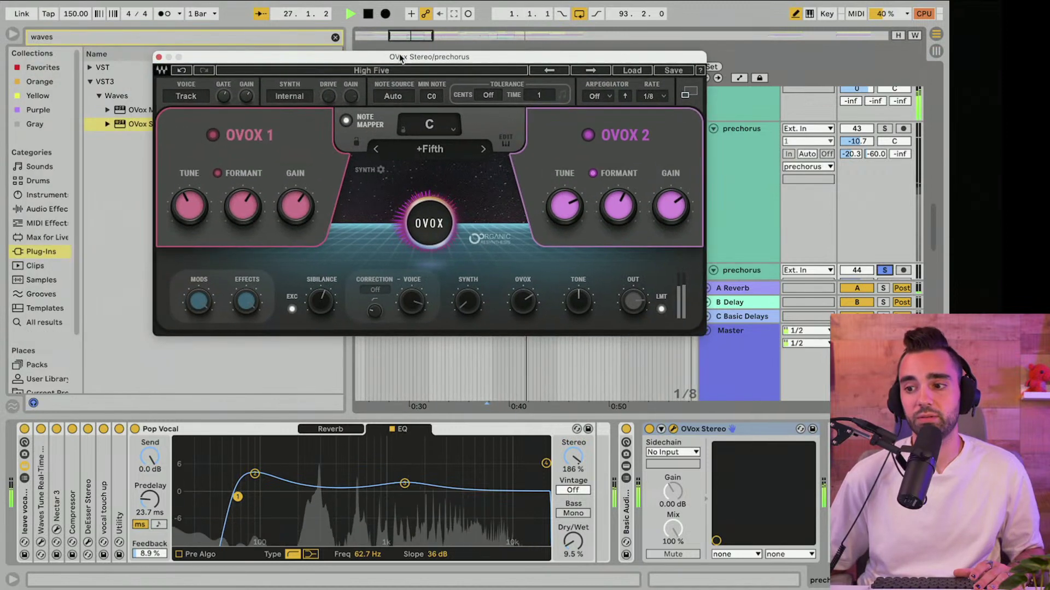
key(space)
Step: Remove OVox Stereo from the duplicated prechorus track, unsolo the copy, and delete that track during playback
click(158, 57)
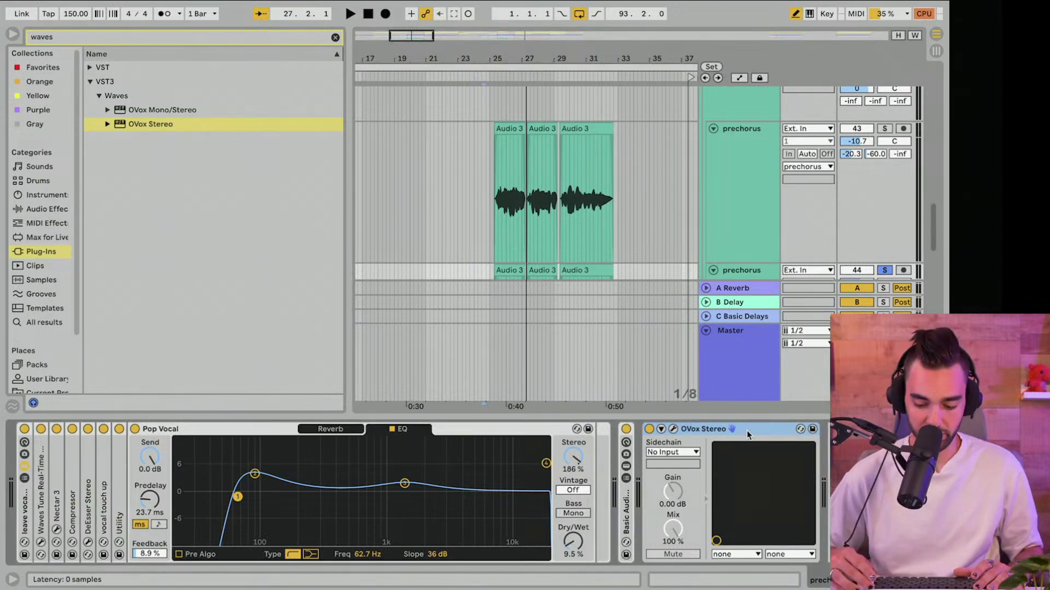
key(Delete)
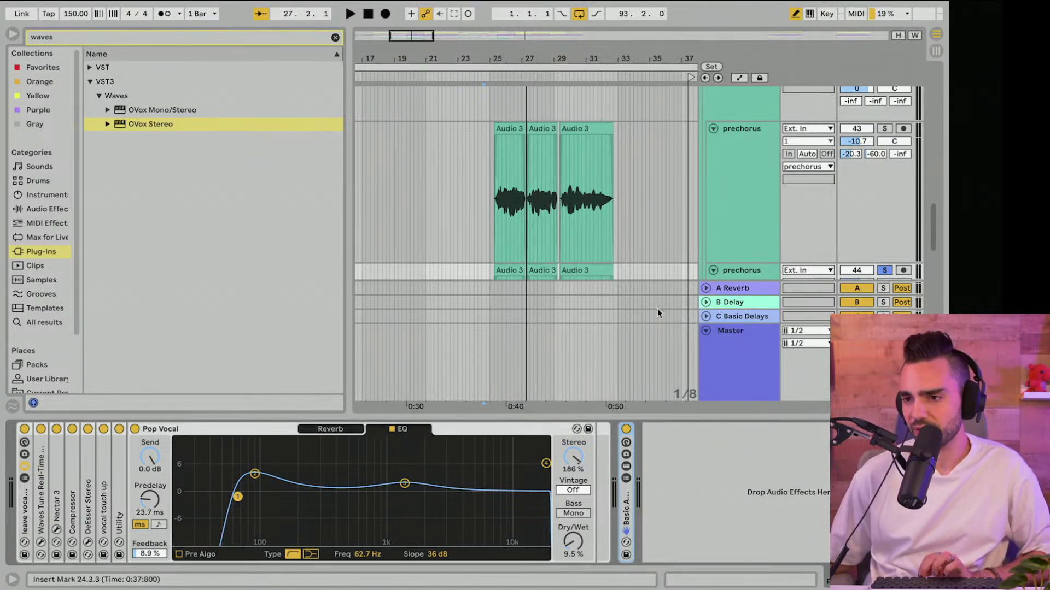
key(space)
key(space)
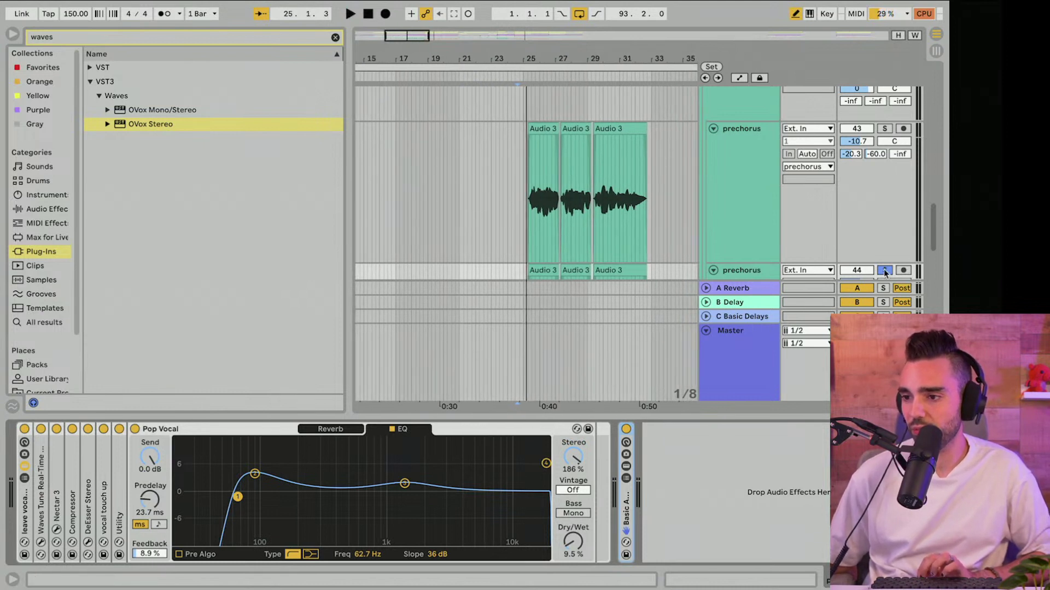
click(884, 270)
key(space)
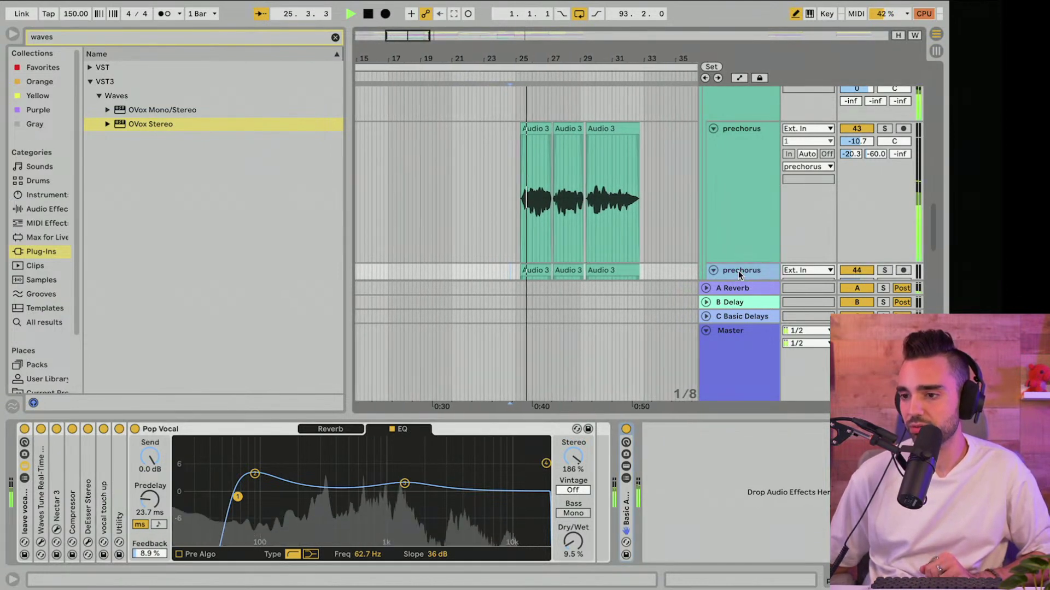
click(733, 273)
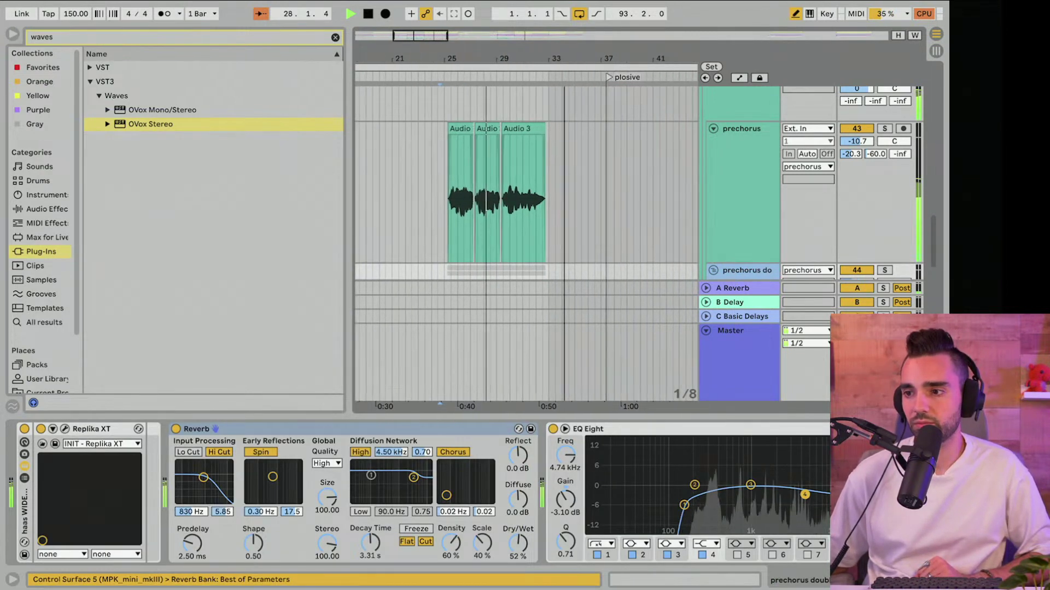
Step: Set the Pop Vocal reverb's dry/wet on the lead prechorus track to 13% and resume playback
click(720, 178)
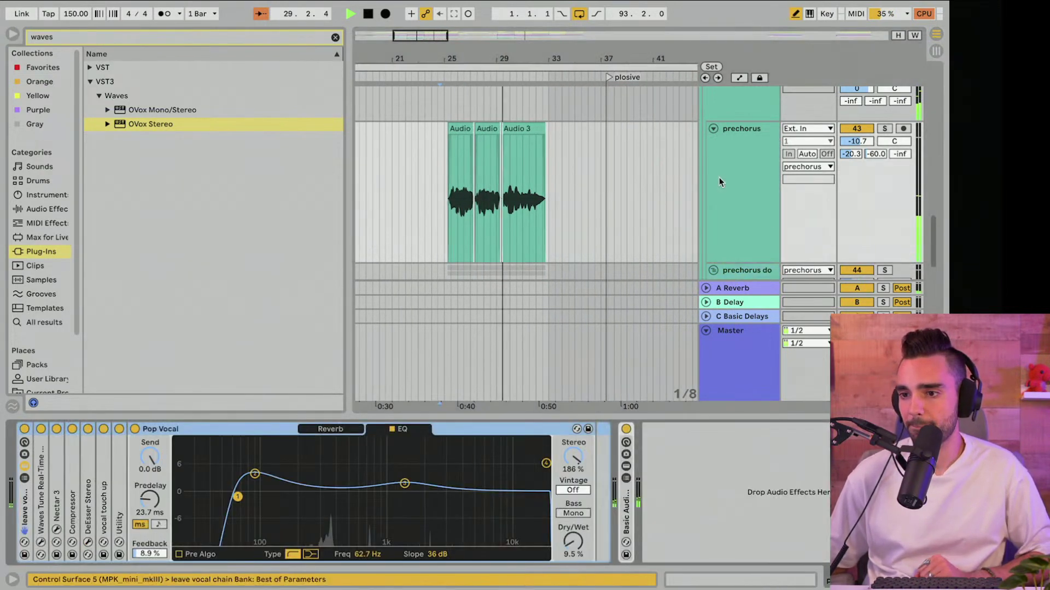
click(569, 540)
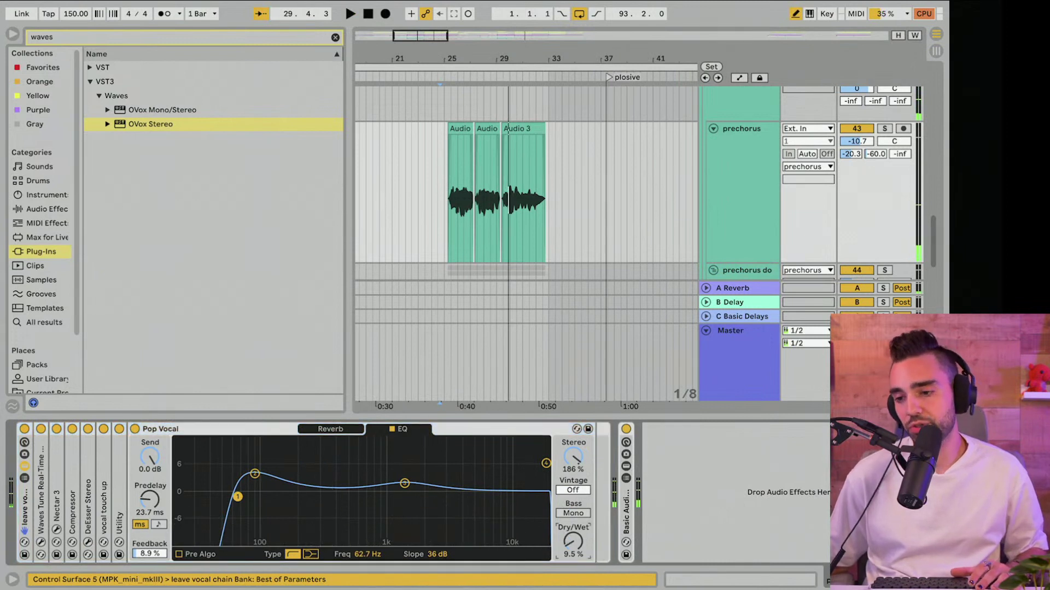
drag(573, 541, 573, 538)
key(space)
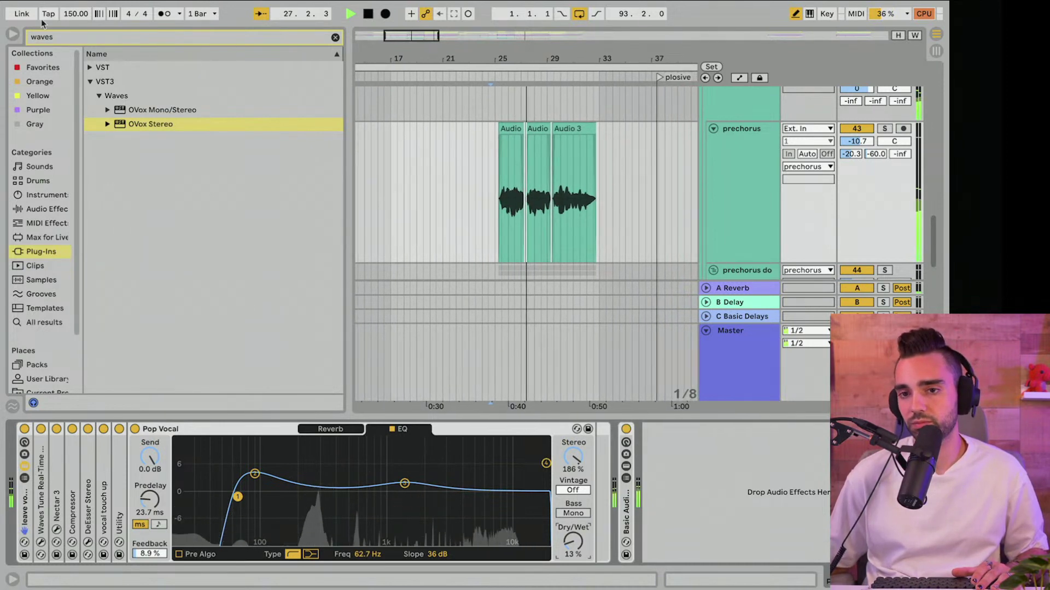
Step: Hide the browser, enable band 8 in the prechorus doubles group's EQ Eight, and set it to 11.9 kHz with Q 0.85
click(12, 34)
scroll(206, 197, down, 3)
scroll(206, 197, down, 2)
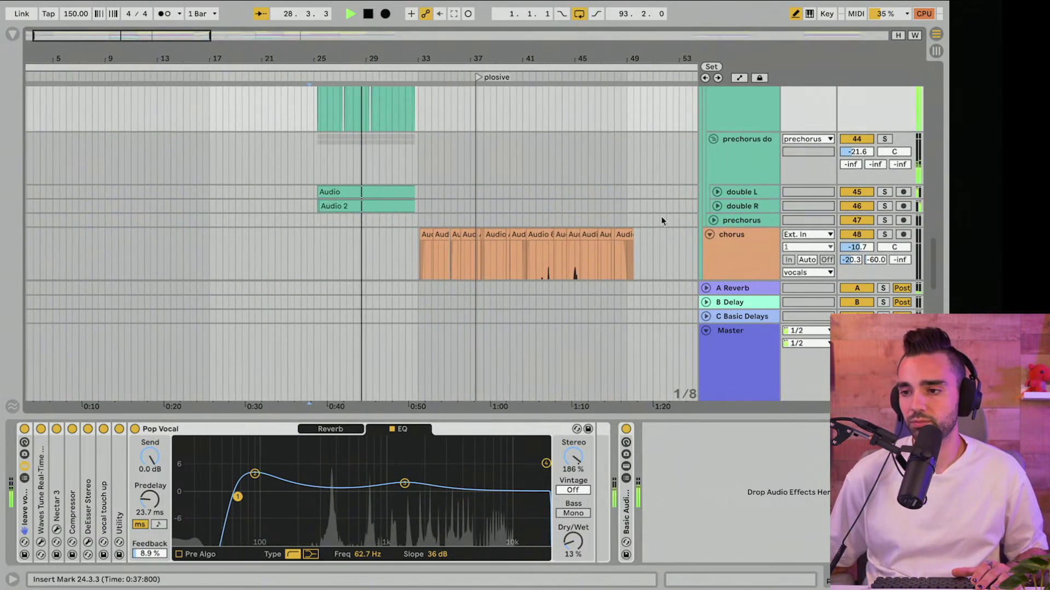
click(762, 160)
drag(792, 499, 793, 502)
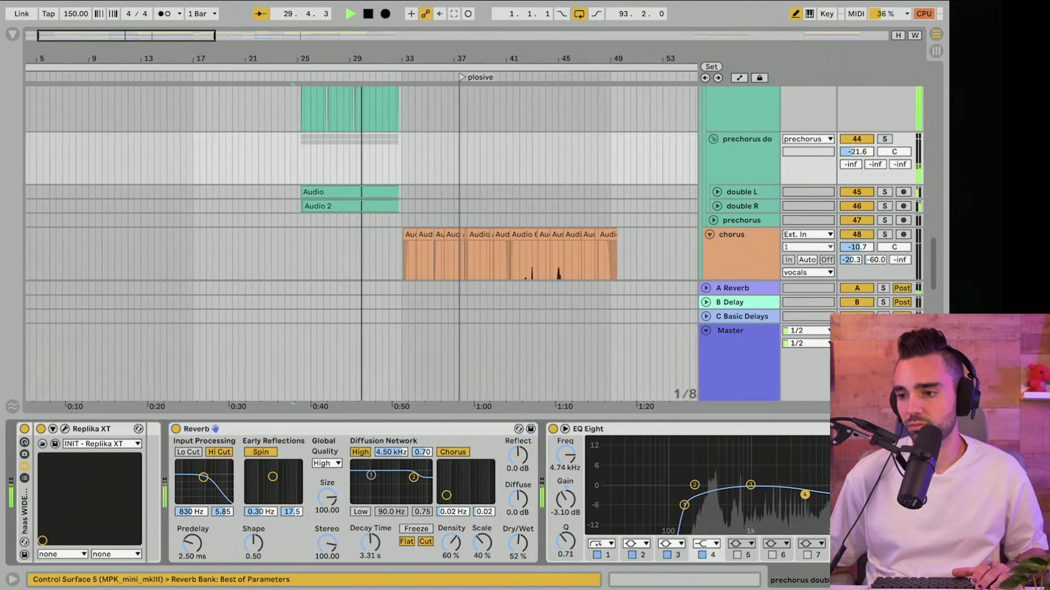
click(843, 555)
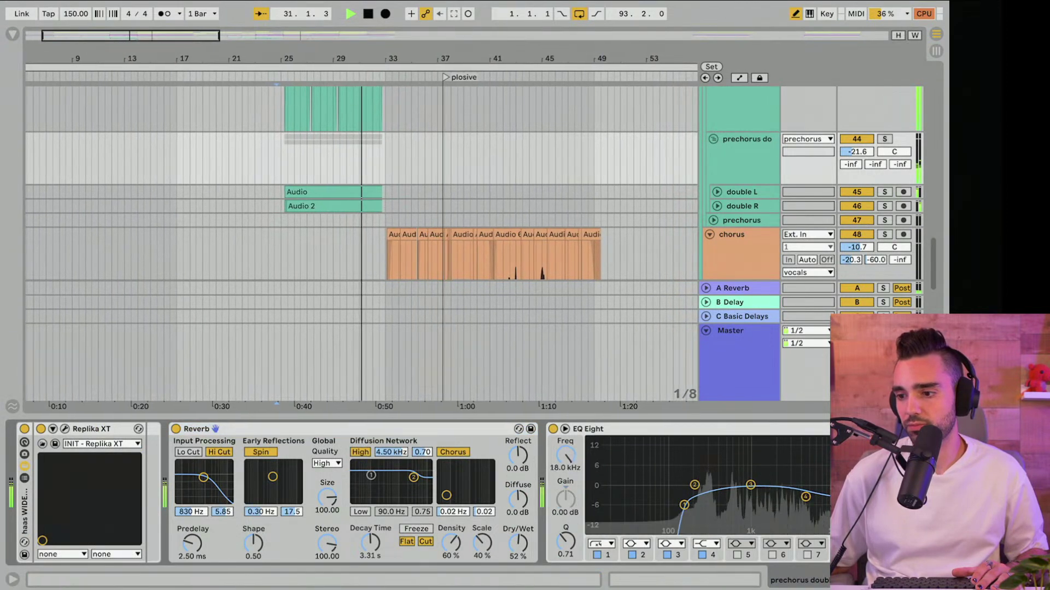
drag(853, 500, 836, 497)
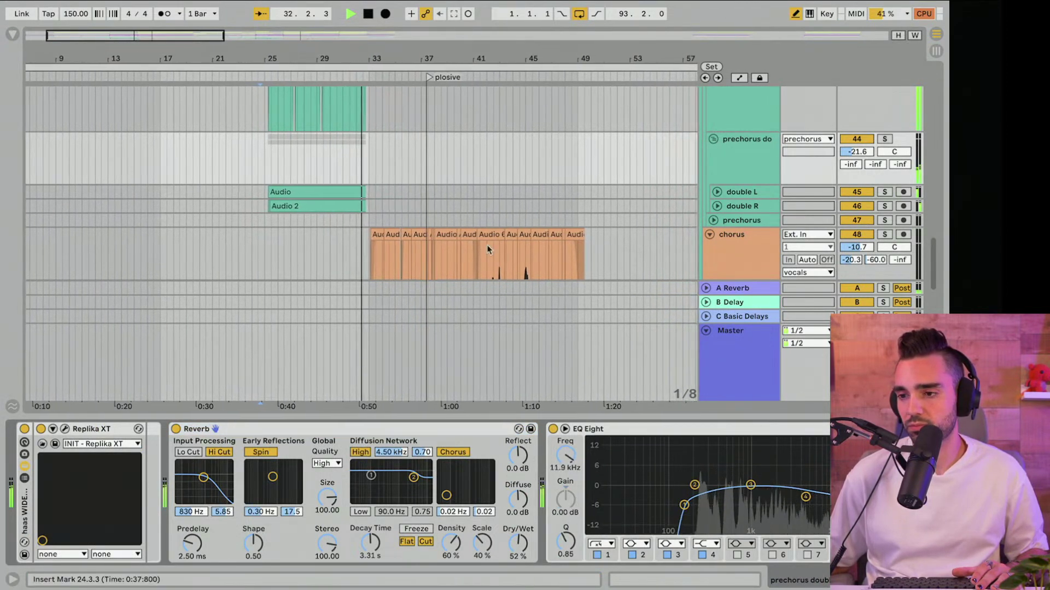
Step: Hide the device view and look over the chorus vocal clips up close during playback
scroll(419, 214, up, 2)
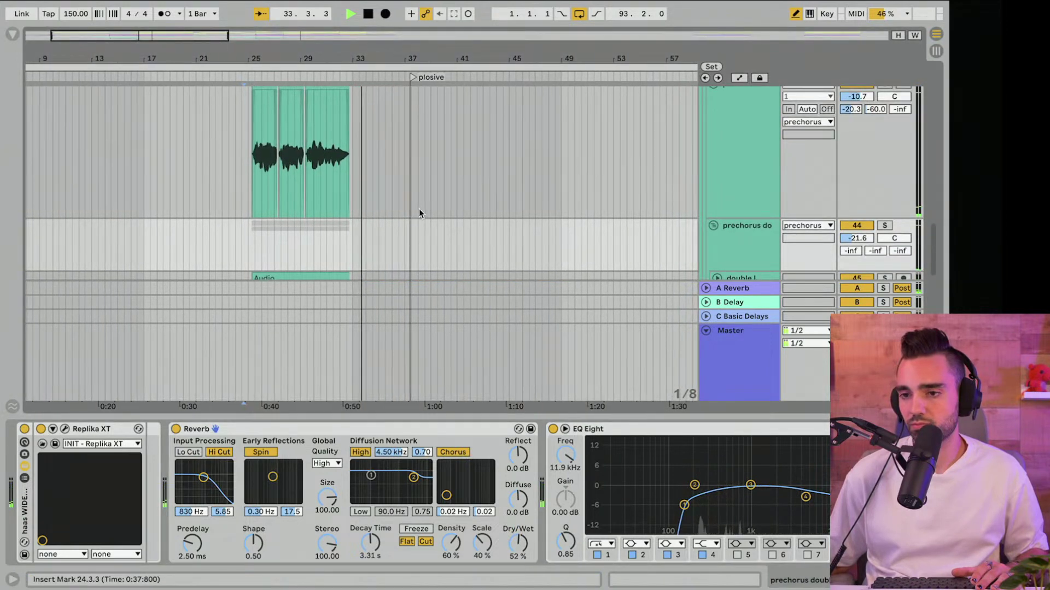
key(ctrl+alt+l)
scroll(459, 305, up, 5)
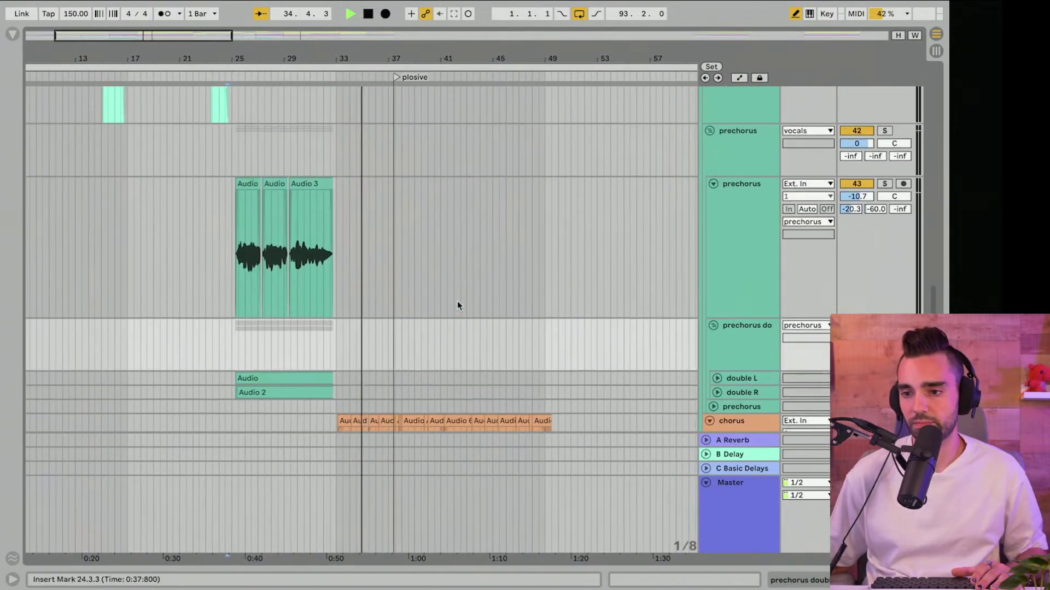
scroll(458, 304, down, 8)
scroll(457, 305, down, 3)
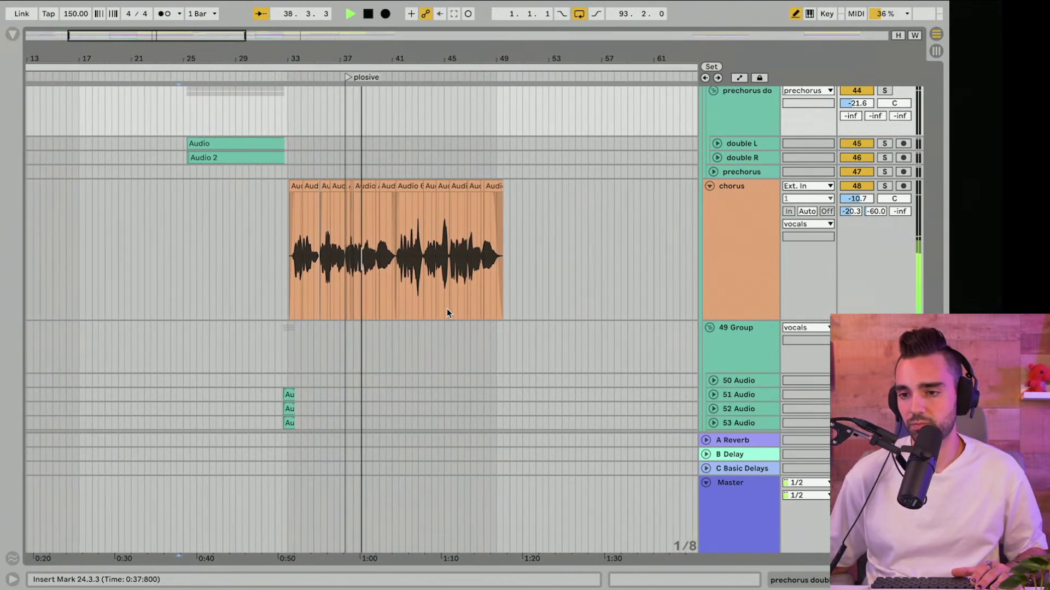
drag(352, 59, 352, 125)
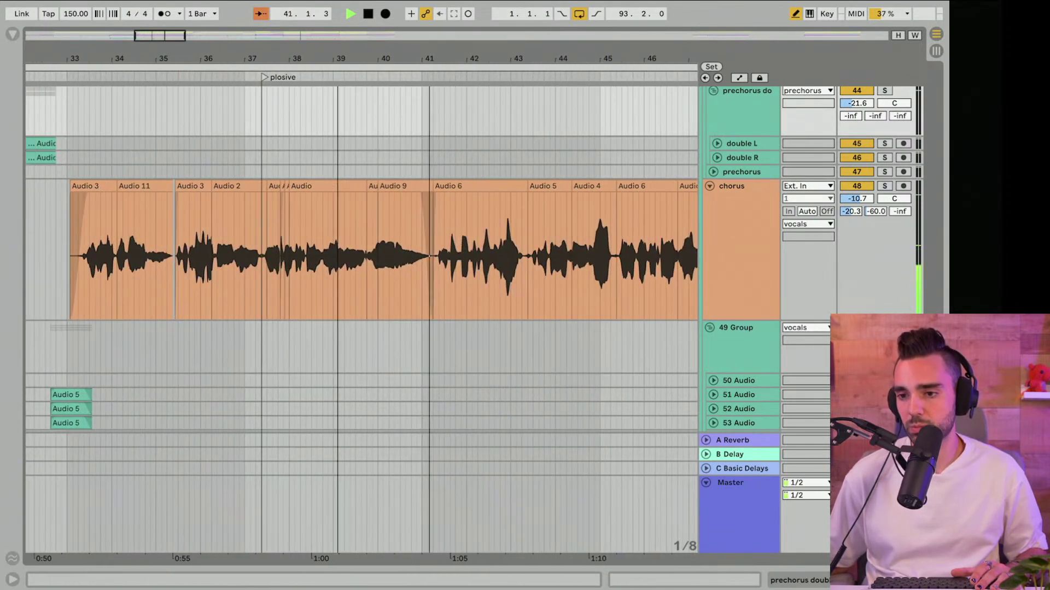
key(space)
Step: Audition the chorus vocal from the start of its first clip at bar 33
click(738, 240)
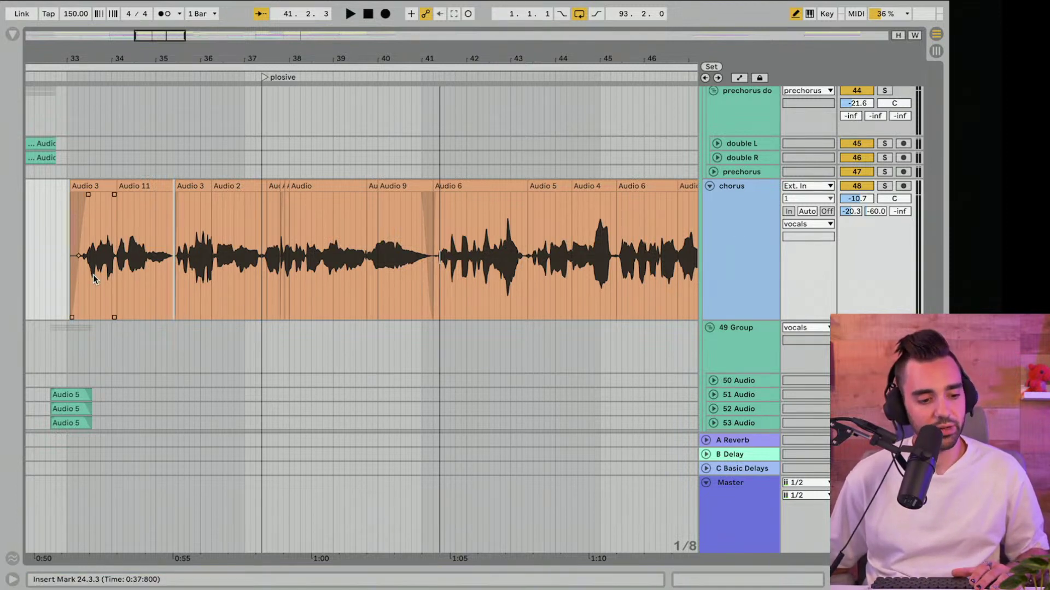
click(73, 283)
key(space)
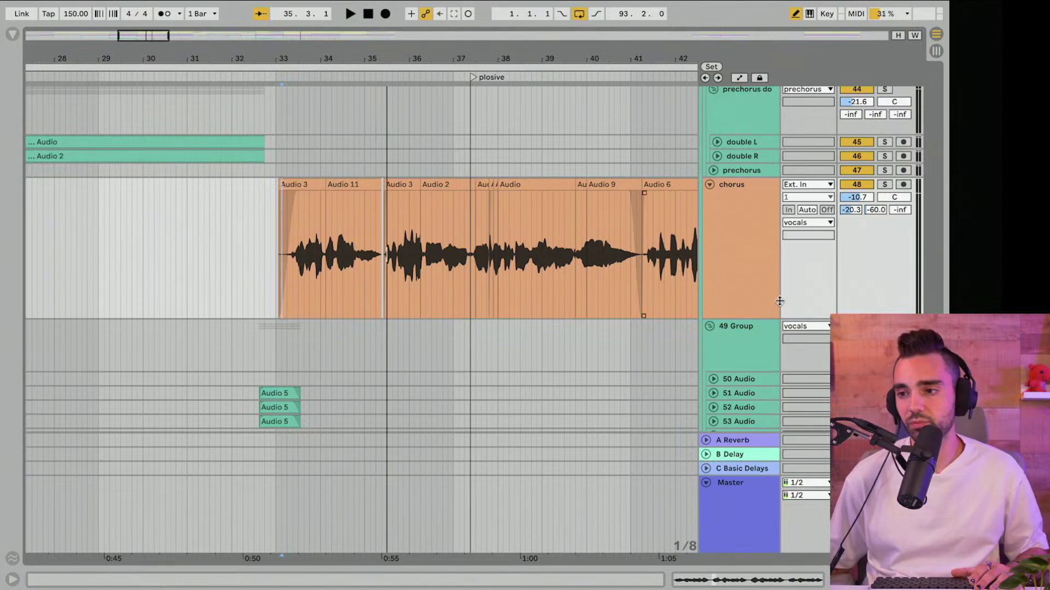
Step: Duplicate the chorus vocal track and display the device chain of the copy
click(750, 294)
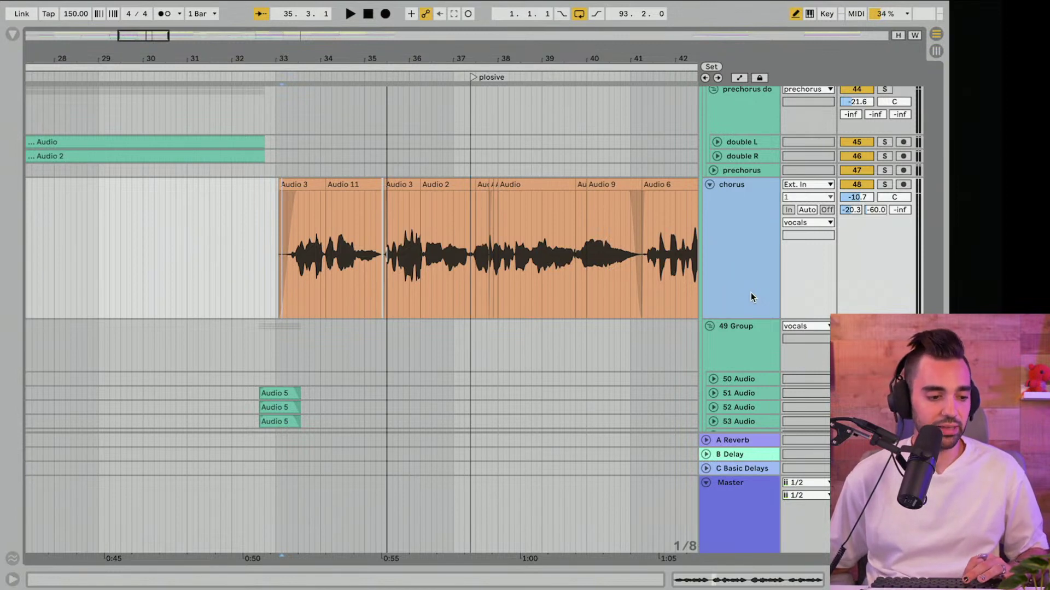
key(ctrl+d)
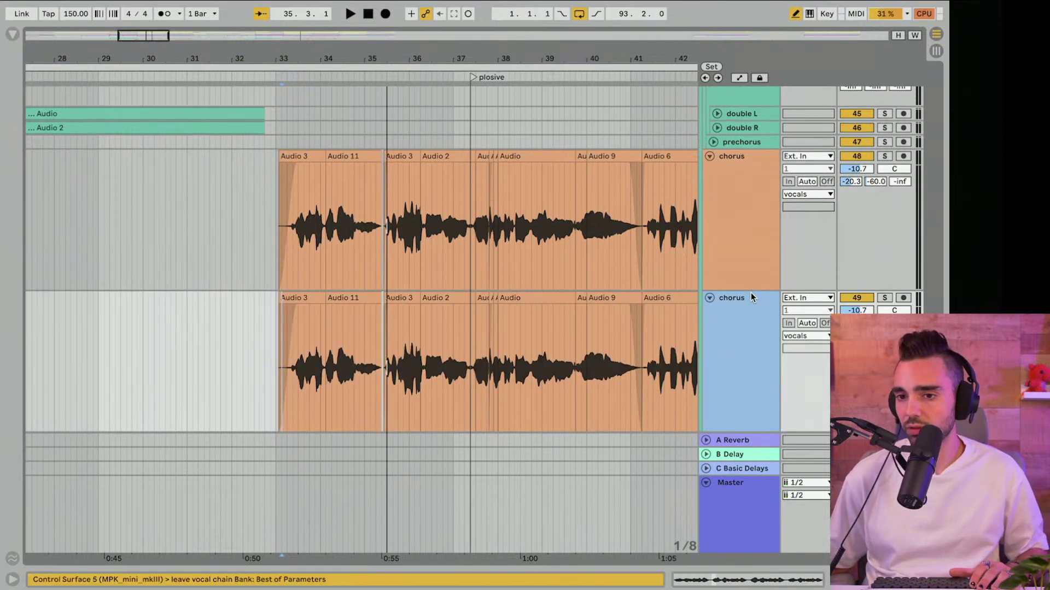
double_click(743, 323)
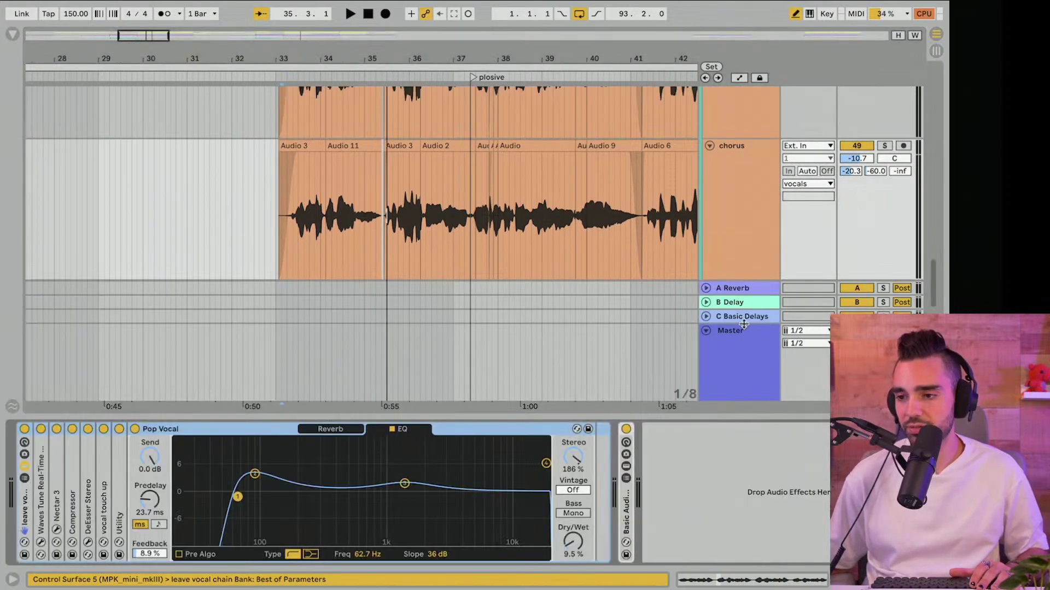
click(756, 159)
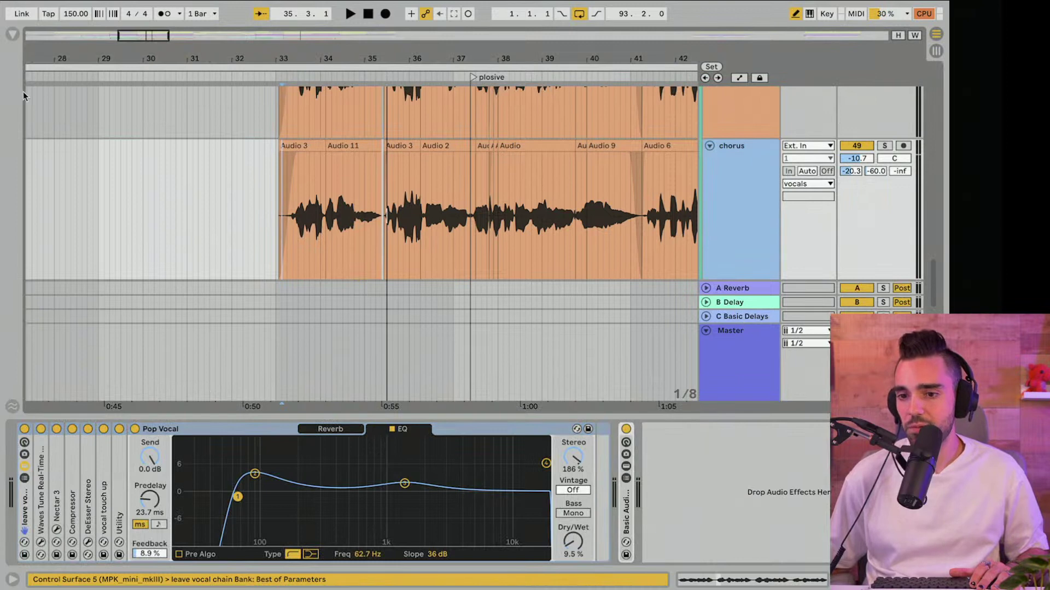
Step: Search the plug-ins for "doubler" and insert Doubler4 Stereo between Nectar 3 and the Compressor on the duplicated chorus track
click(16, 35)
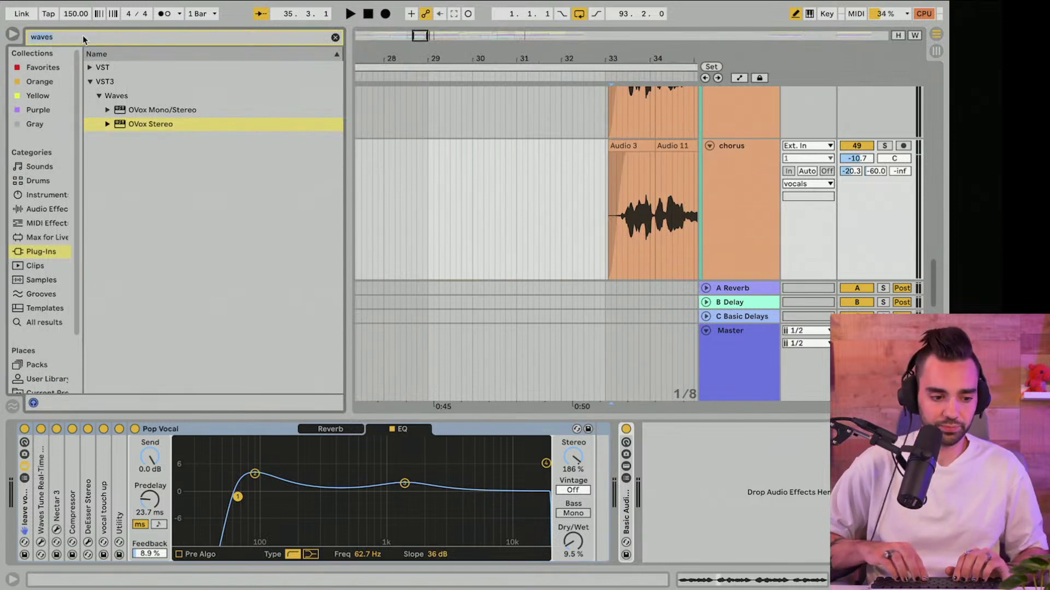
text(doubler)
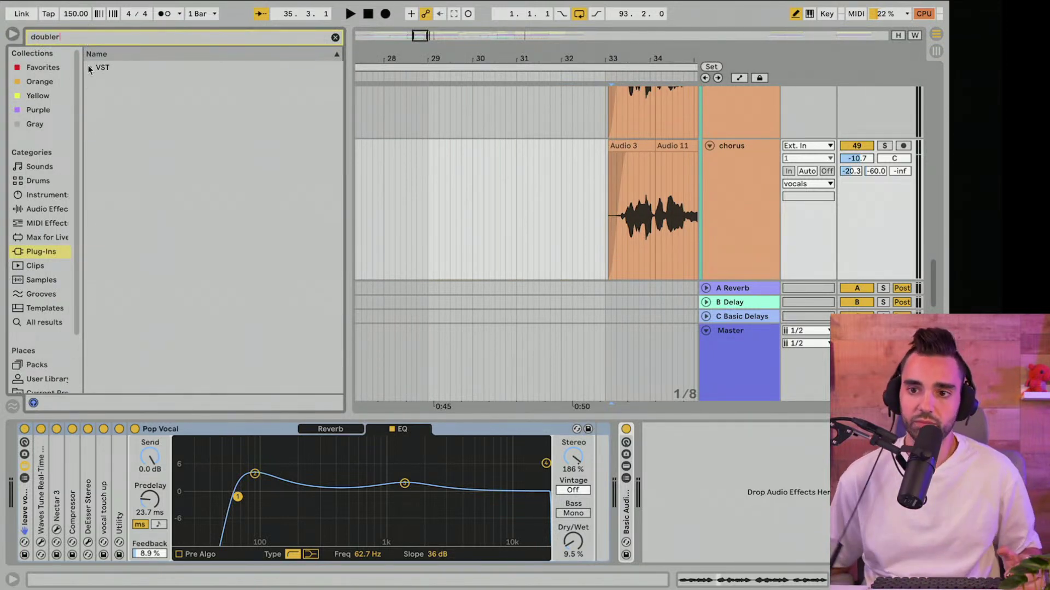
click(90, 67)
click(98, 82)
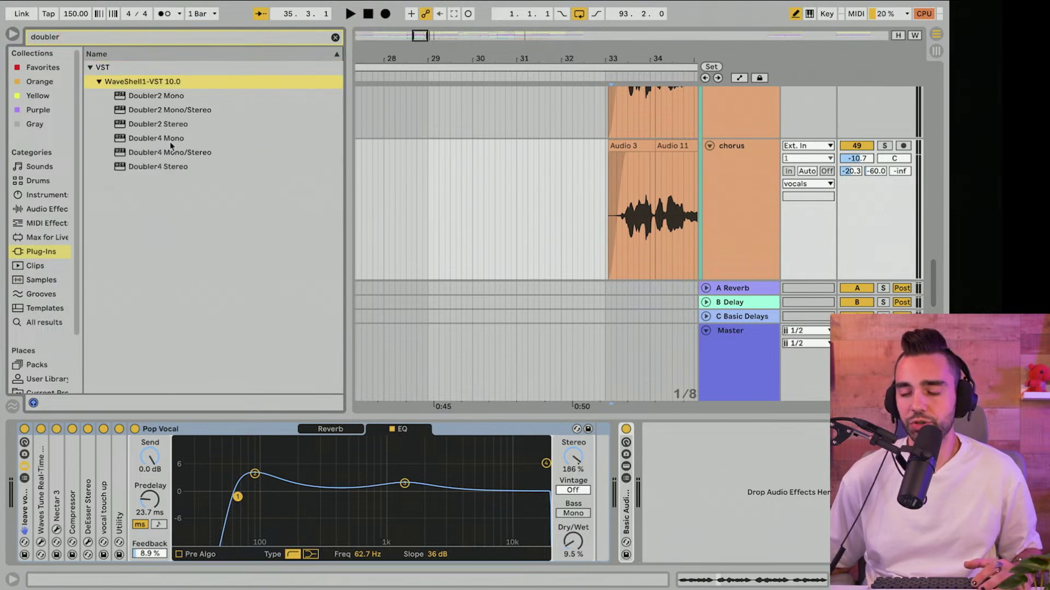
drag(153, 166, 137, 543)
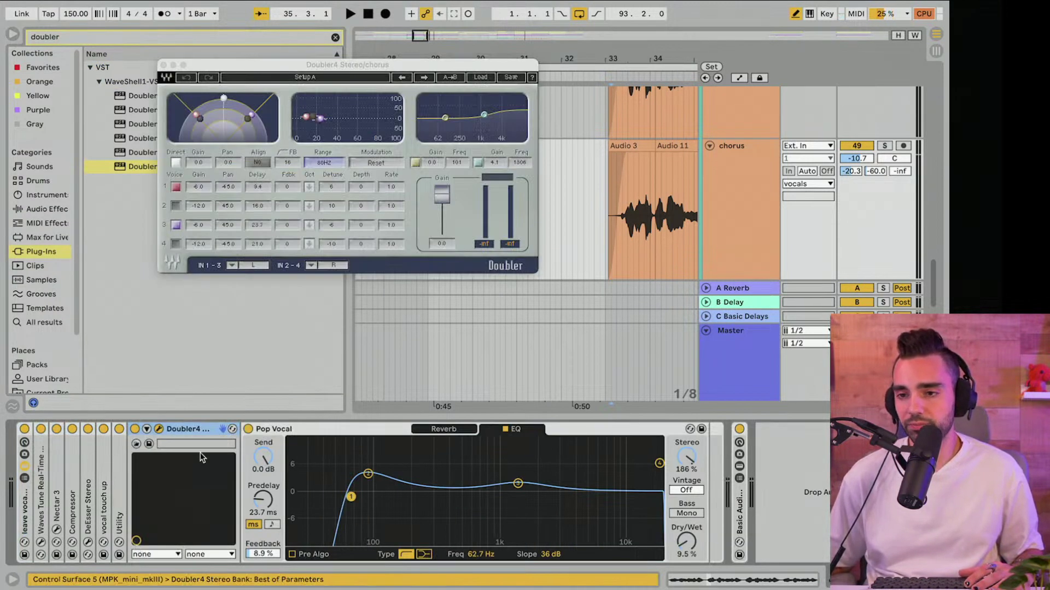
drag(194, 432, 71, 447)
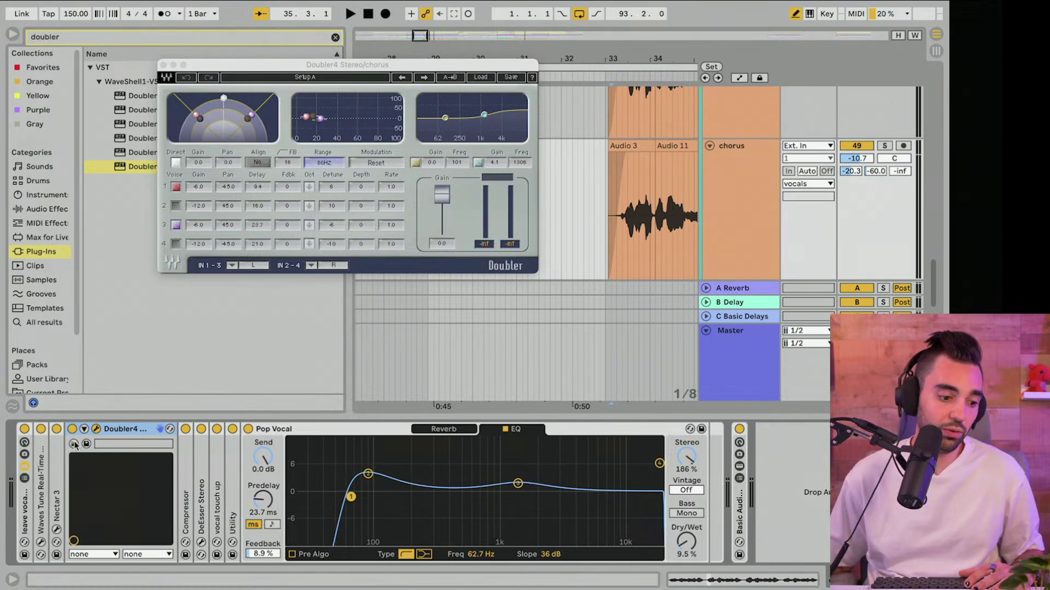
Step: Enable voices 2 and 4 in Doubler4, set voice 3's gain to -10.4, and audition the doubled chorus vocal
key(space)
click(176, 206)
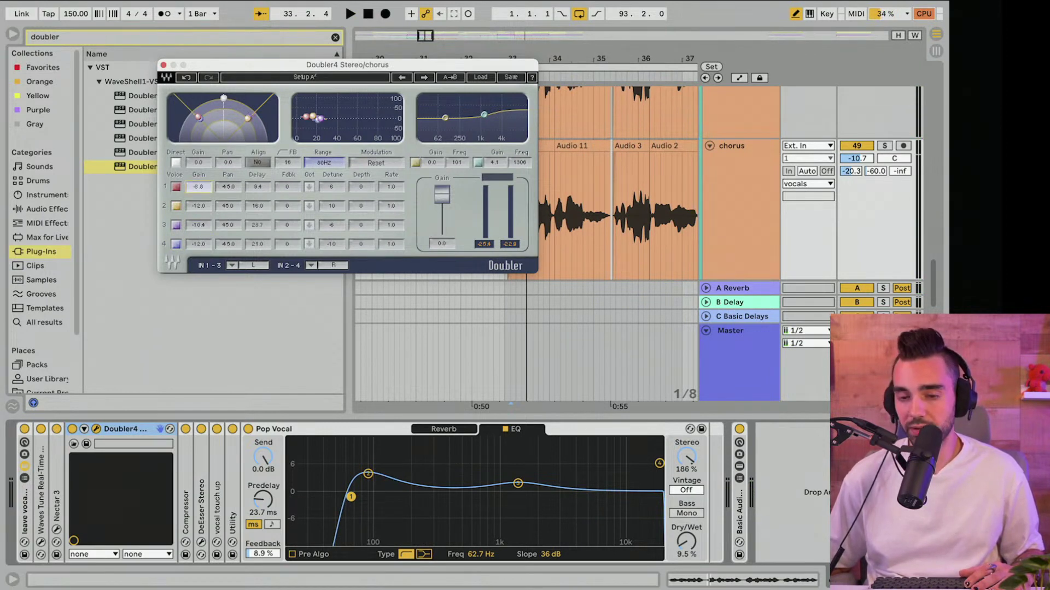
key(space)
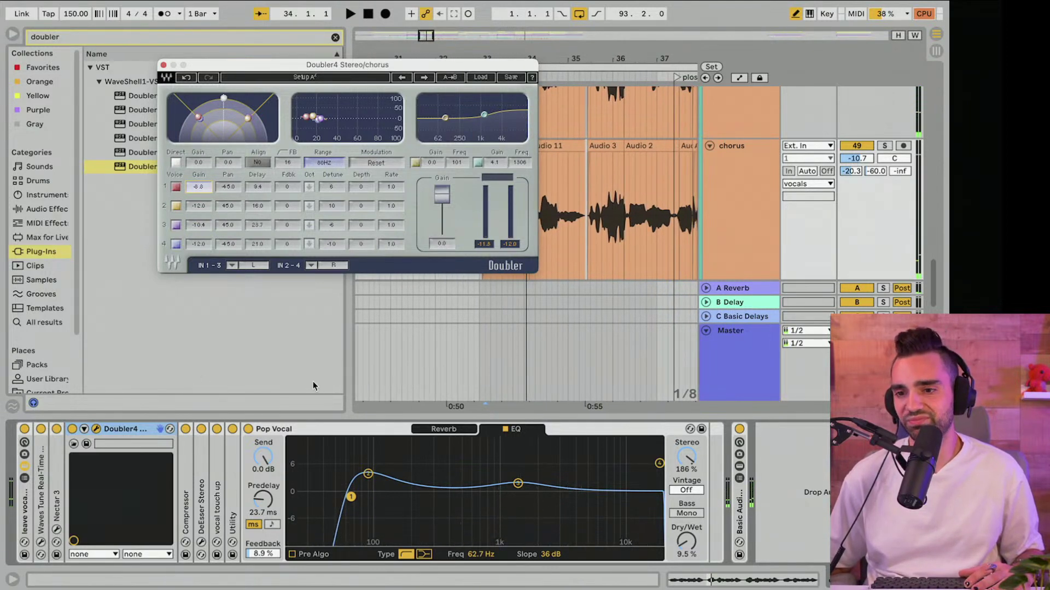
click(129, 430)
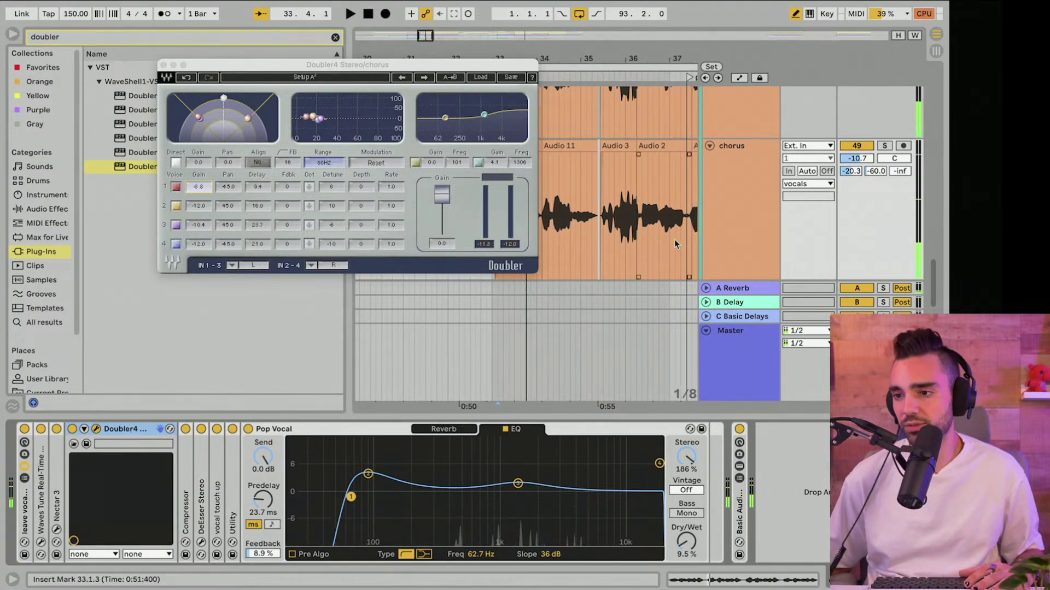
scroll(677, 244, up, 3)
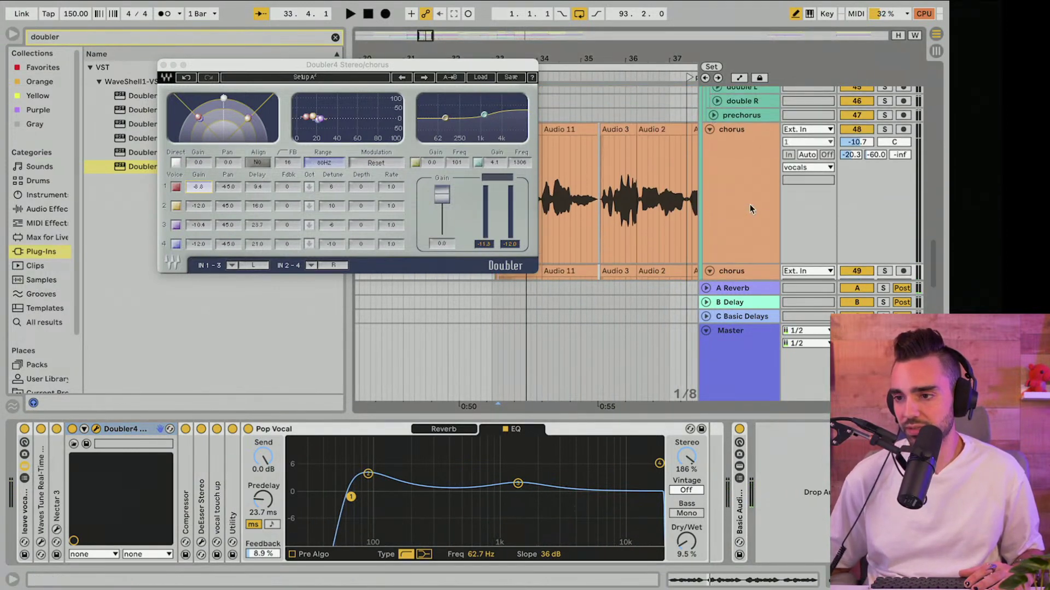
scroll(736, 240, down, 3)
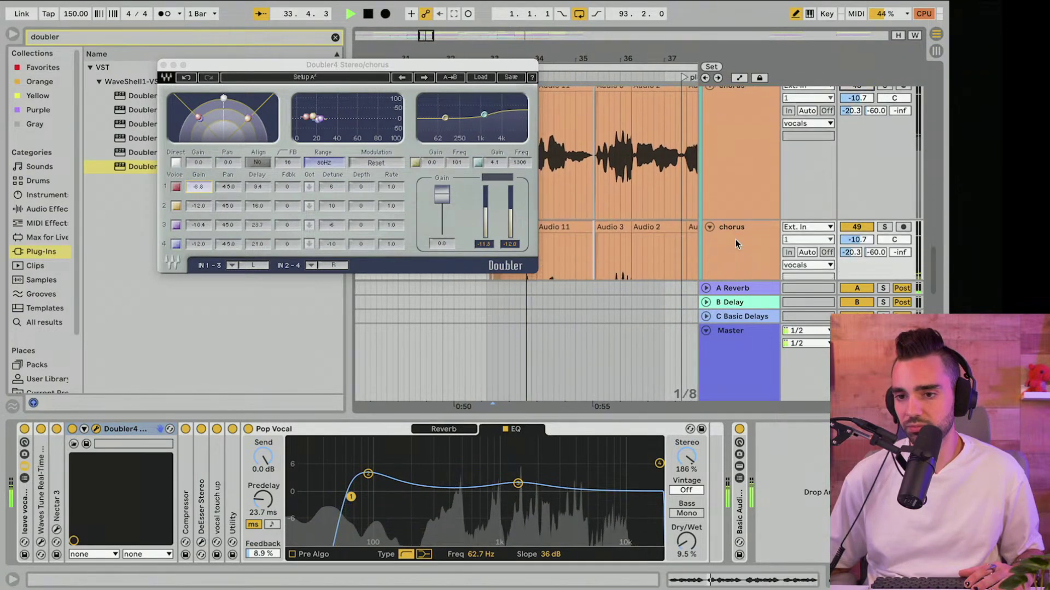
Step: Close the Doubler4 window, delete the plug-in from the duplicated chorus track, and hide the device view
click(163, 65)
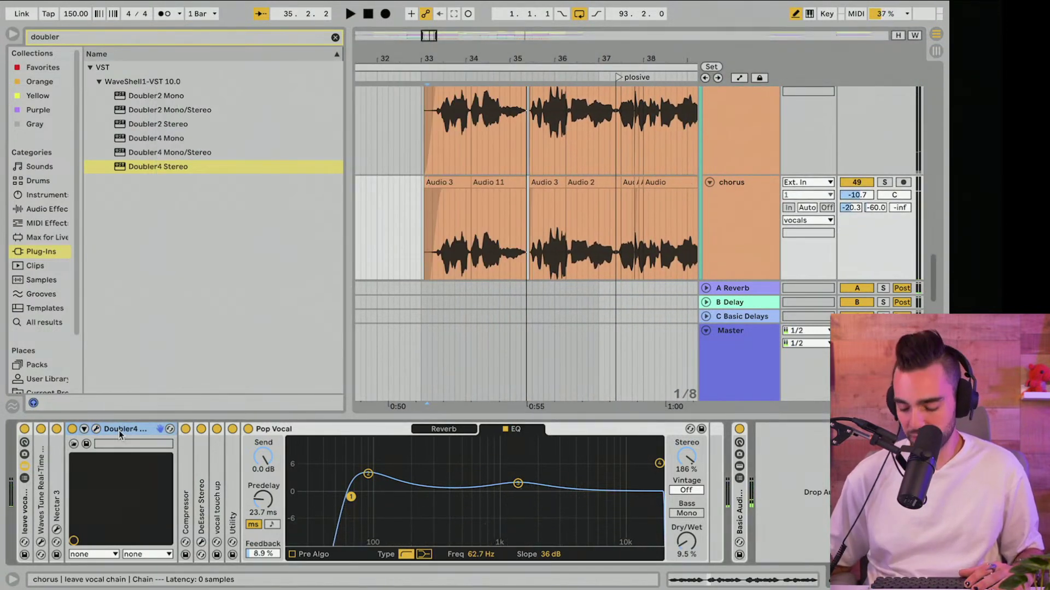
key(Delete)
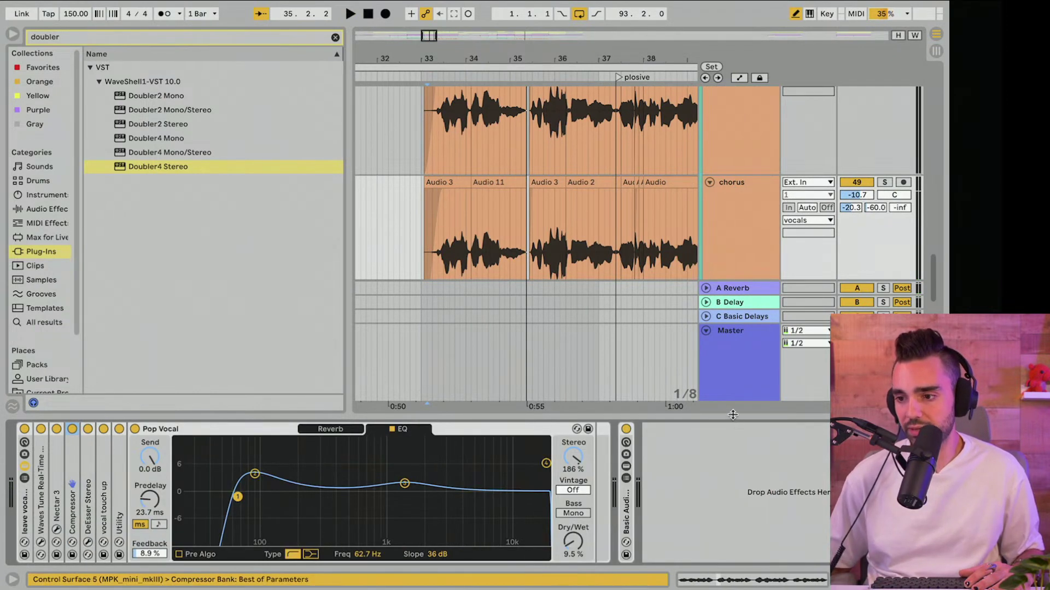
drag(733, 415, 733, 589)
drag(563, 58, 558, 27)
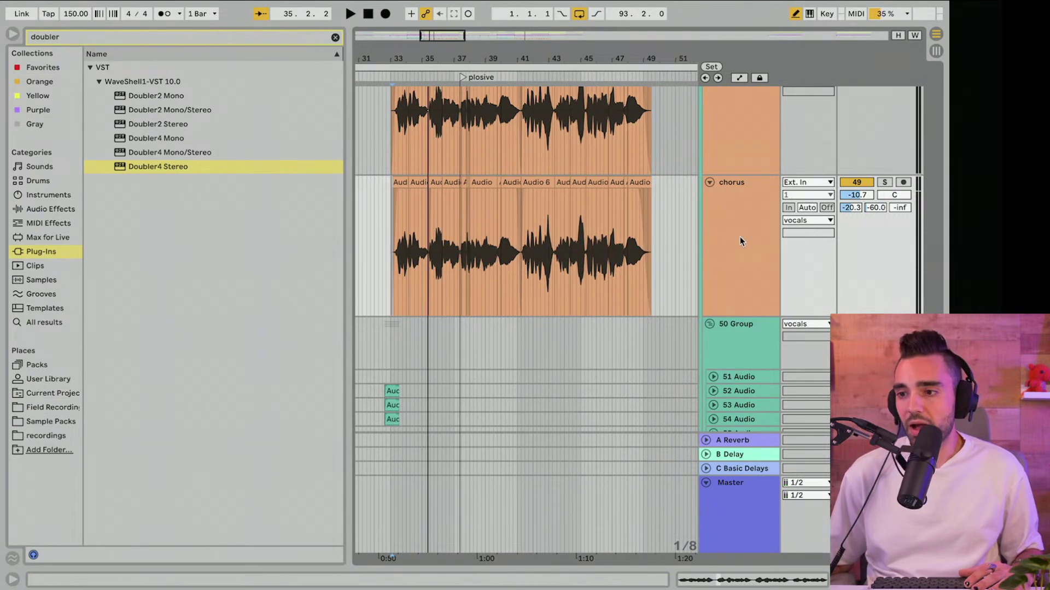
Step: Show the take lanes of the duplicated chorus track and hide the browser
right_click(739, 239)
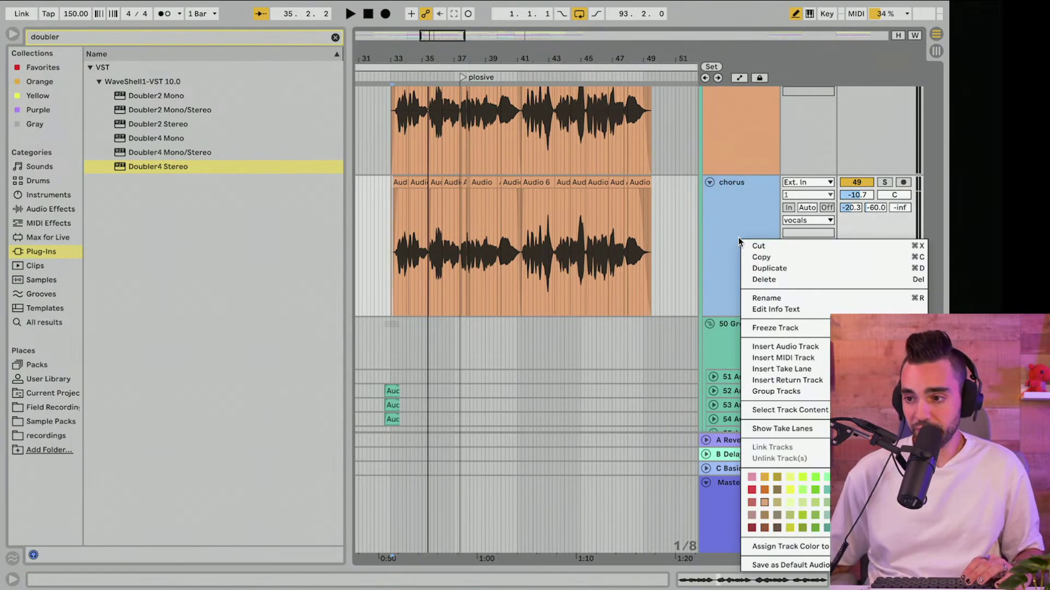
click(808, 429)
scroll(574, 294, down, 5)
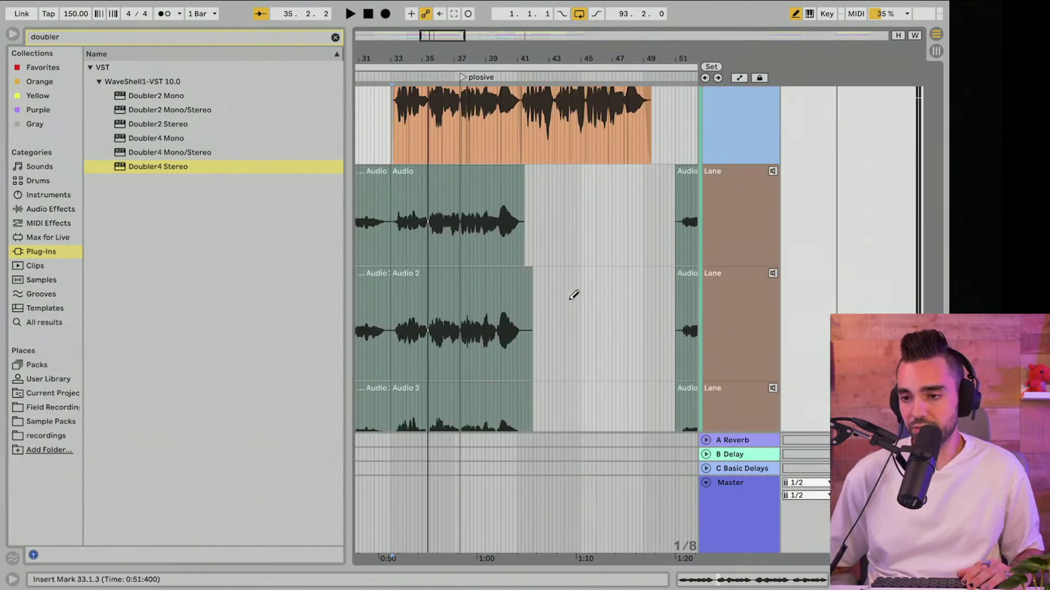
scroll(569, 299, down, 5)
scroll(569, 300, up, 10)
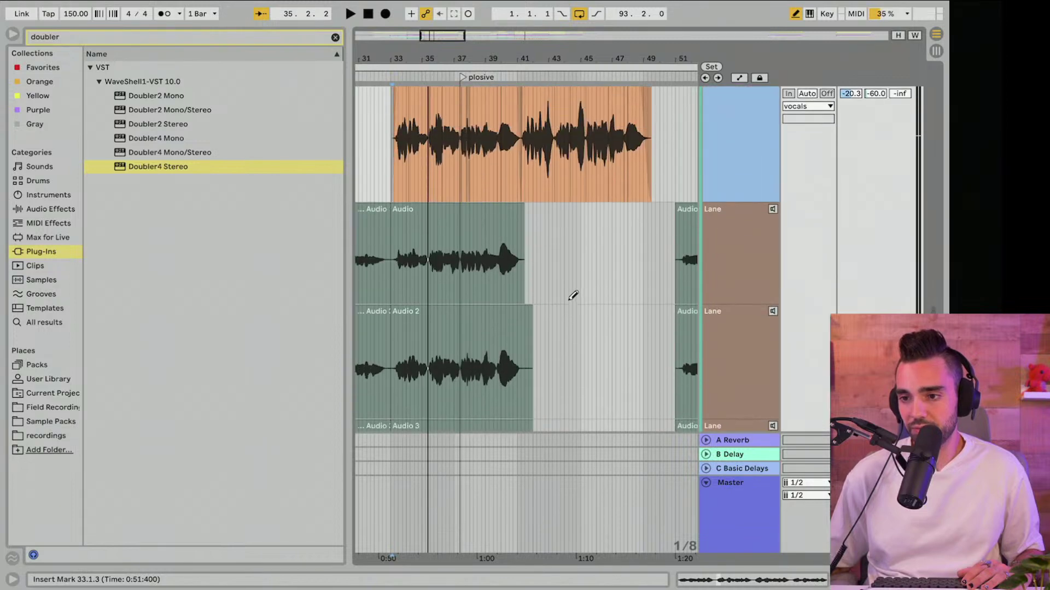
click(12, 36)
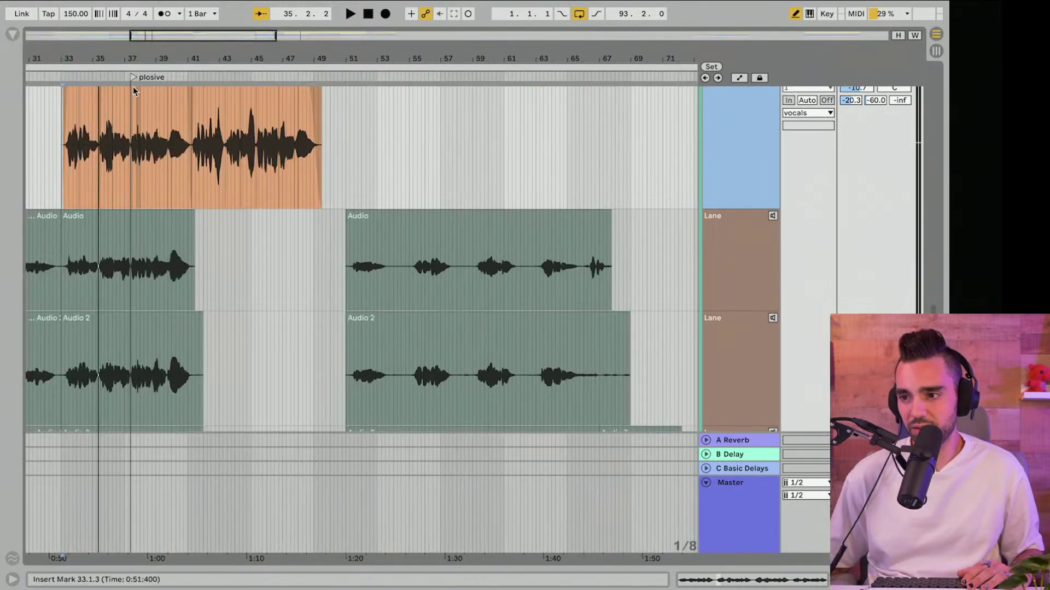
Step: Comp the Audio 4 take from bar 33 to bar 42 into the duplicated chorus track and audition it
click(87, 60)
scroll(85, 70, down, 2)
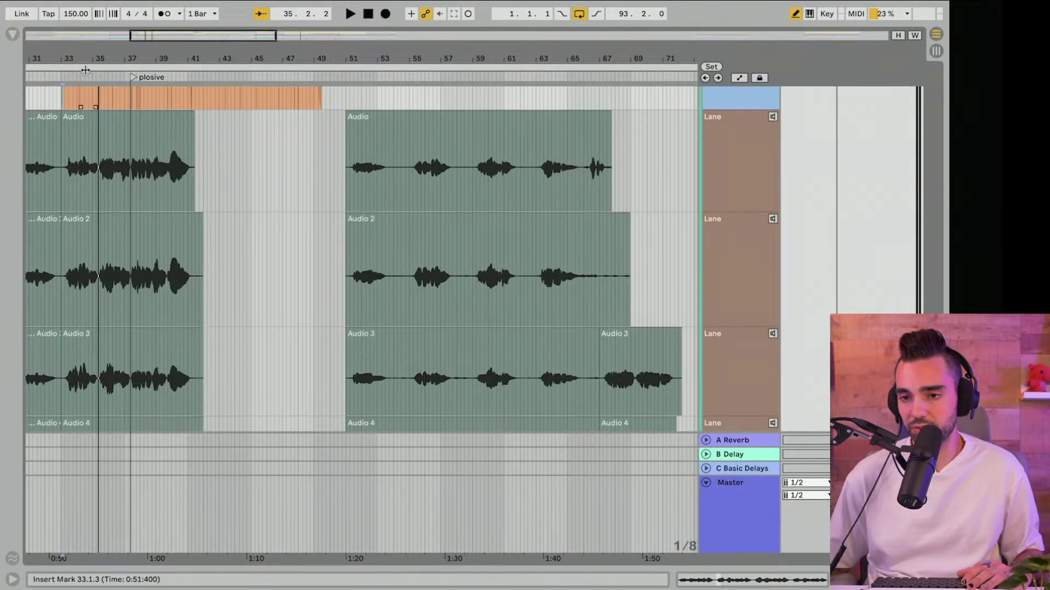
key(plus)
key(plus)
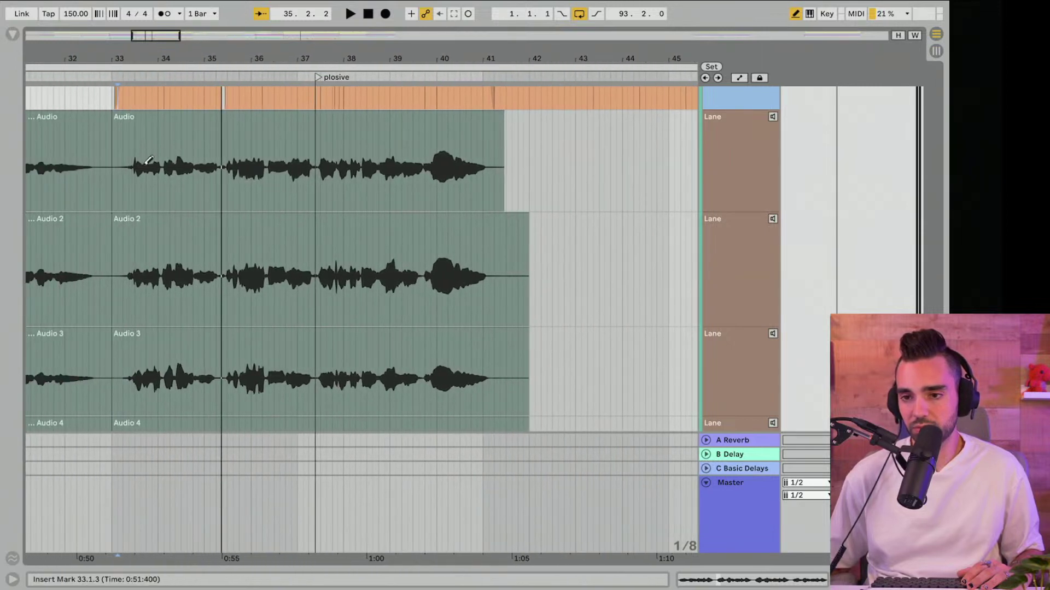
scroll(146, 166, up, 4)
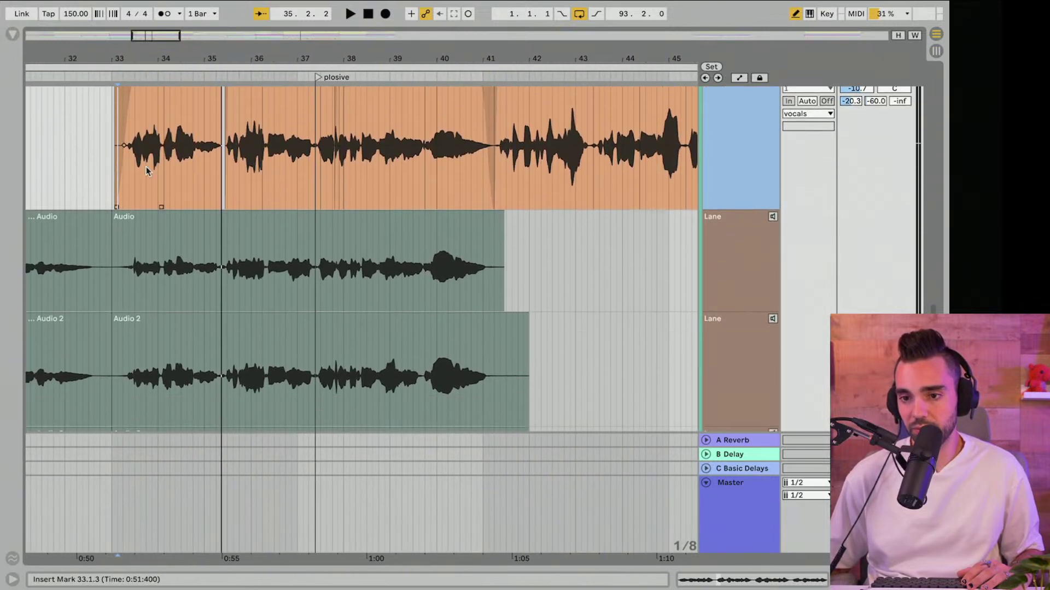
scroll(146, 171, down, 6)
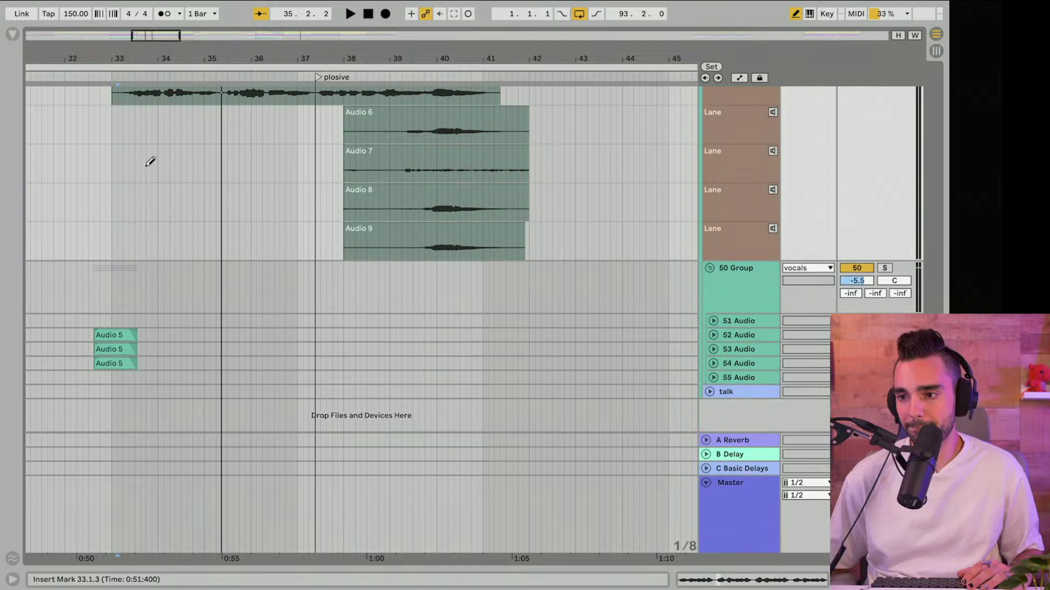
scroll(150, 162, up, 6)
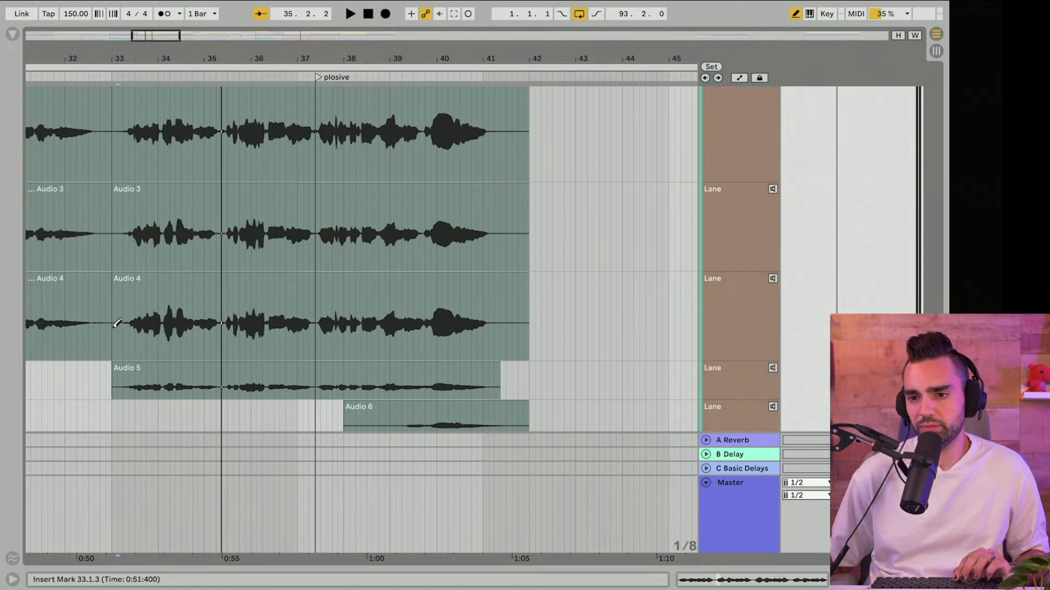
drag(118, 323, 529, 323)
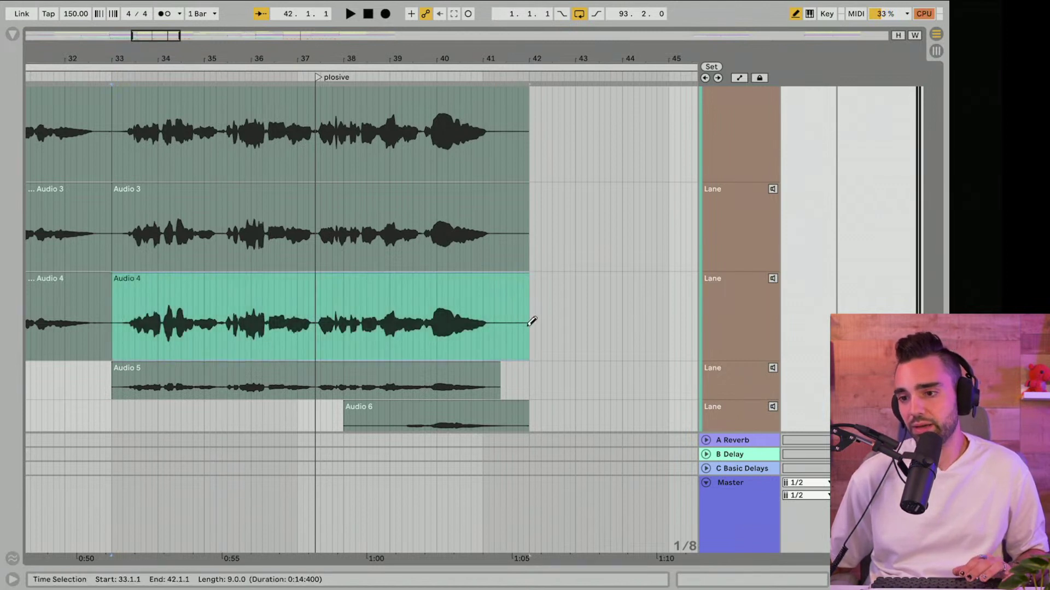
key(space)
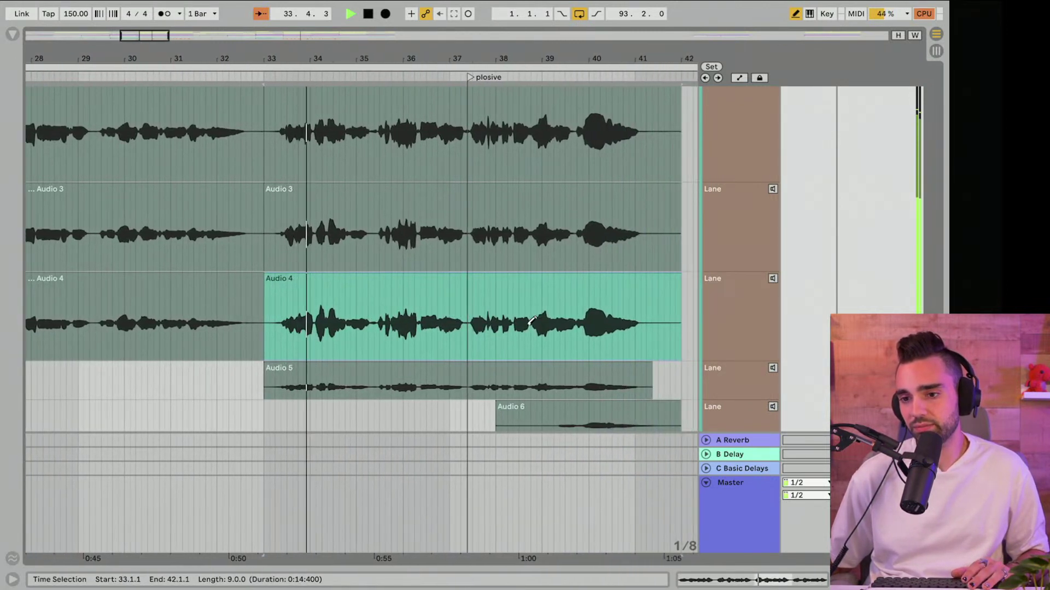
scroll(516, 321, up, 3)
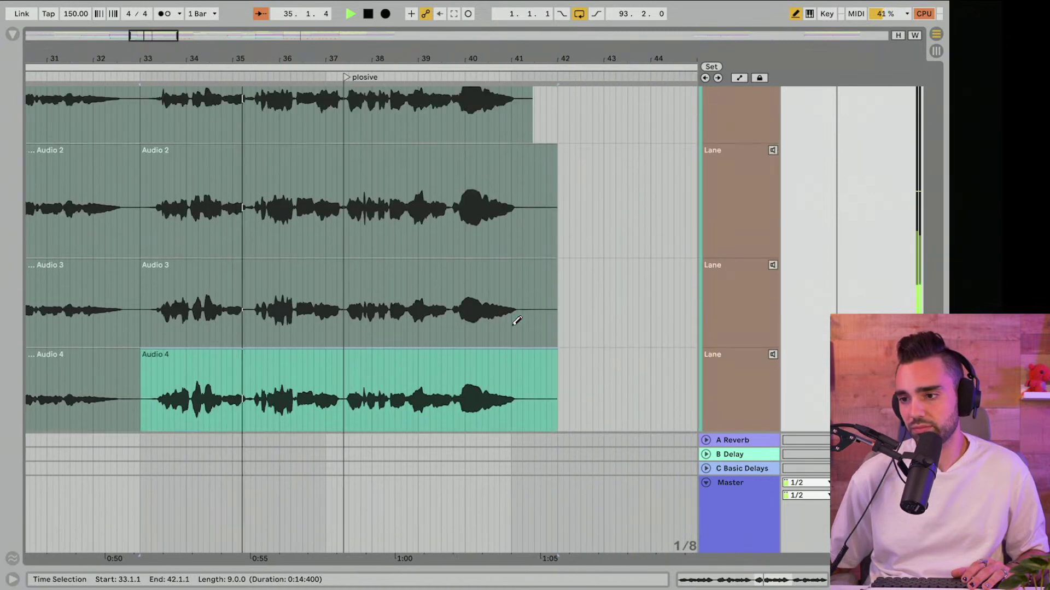
key(space)
Step: Comp the Audio 3 take from 33.1.3 to 35.3.1 into the duplicated chorus track and play it back
drag(146, 319, 263, 323)
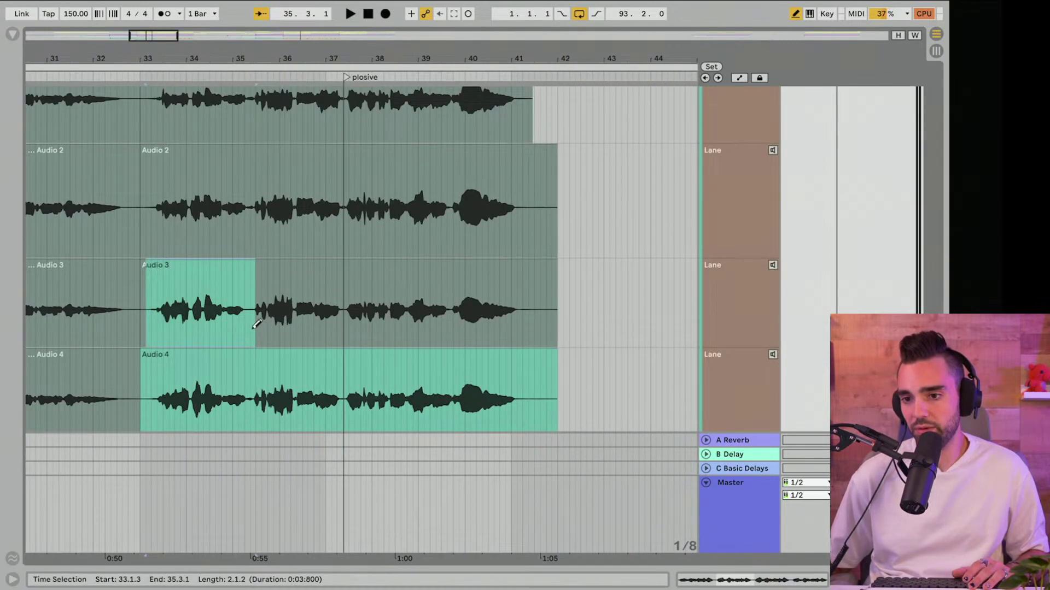
key(space)
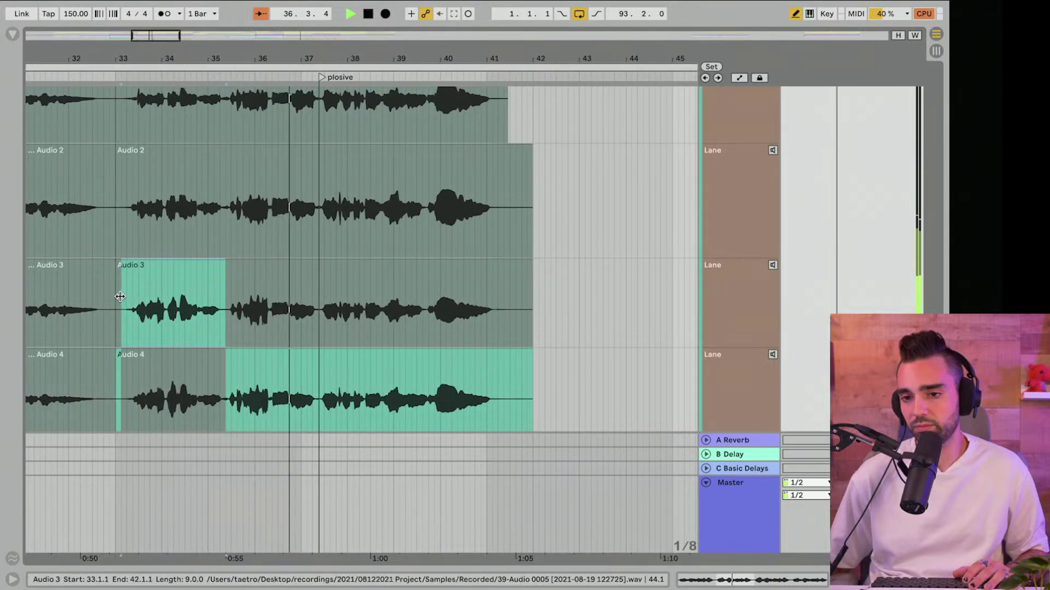
key(space)
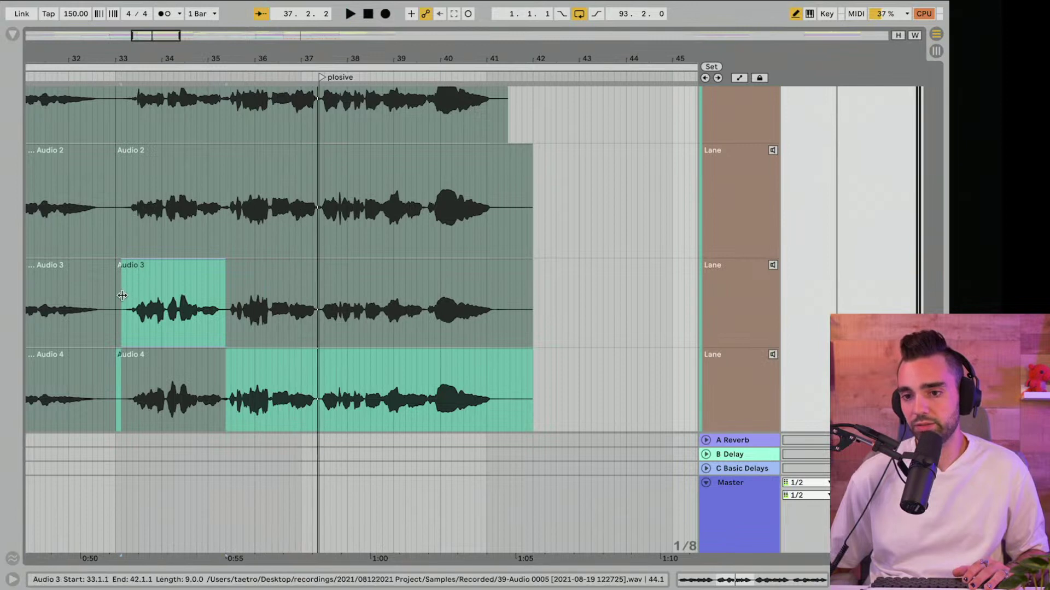
Step: Comp the Audio 2 take from 33.2.1 to 41.4.3 into the duplicated chorus track and audition it
drag(127, 215, 534, 223)
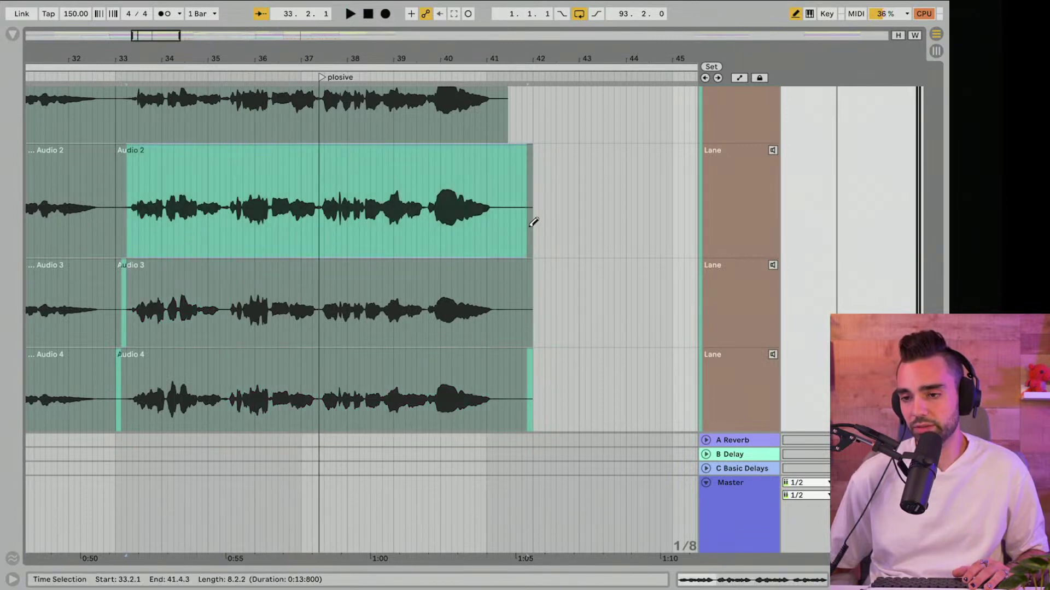
key(space)
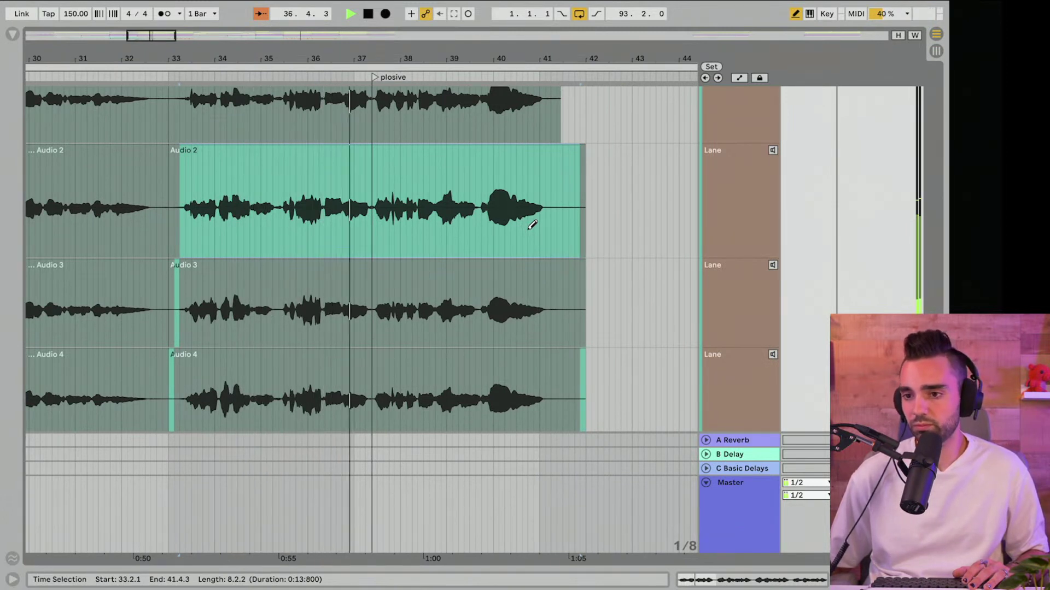
scroll(532, 224, up, 3)
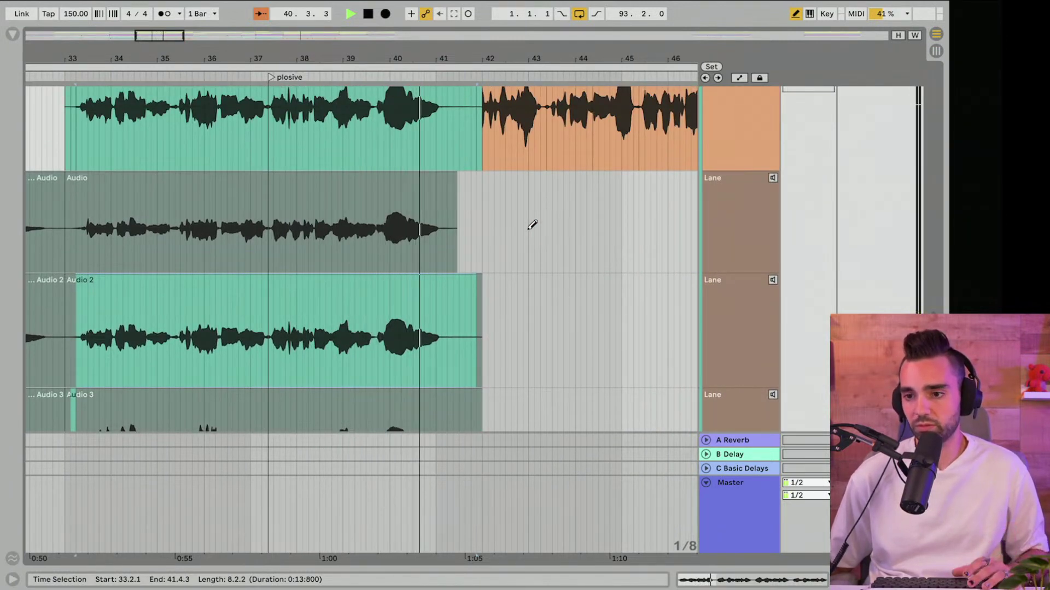
key(space)
scroll(538, 301, up, 3)
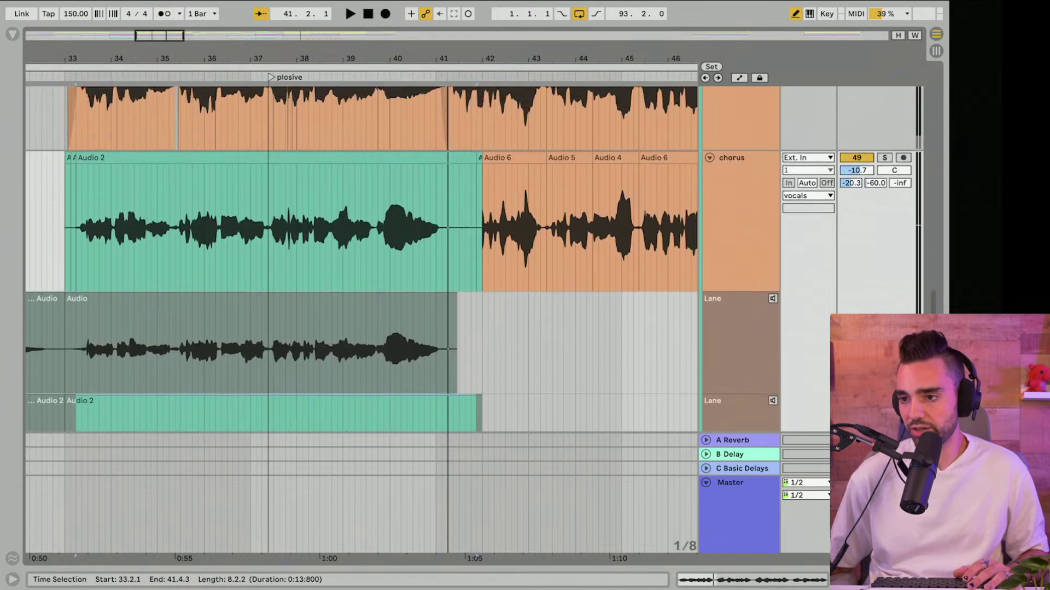
Step: Rename the duplicated chorus track as "dbl chorus"
scroll(538, 300, up, 2)
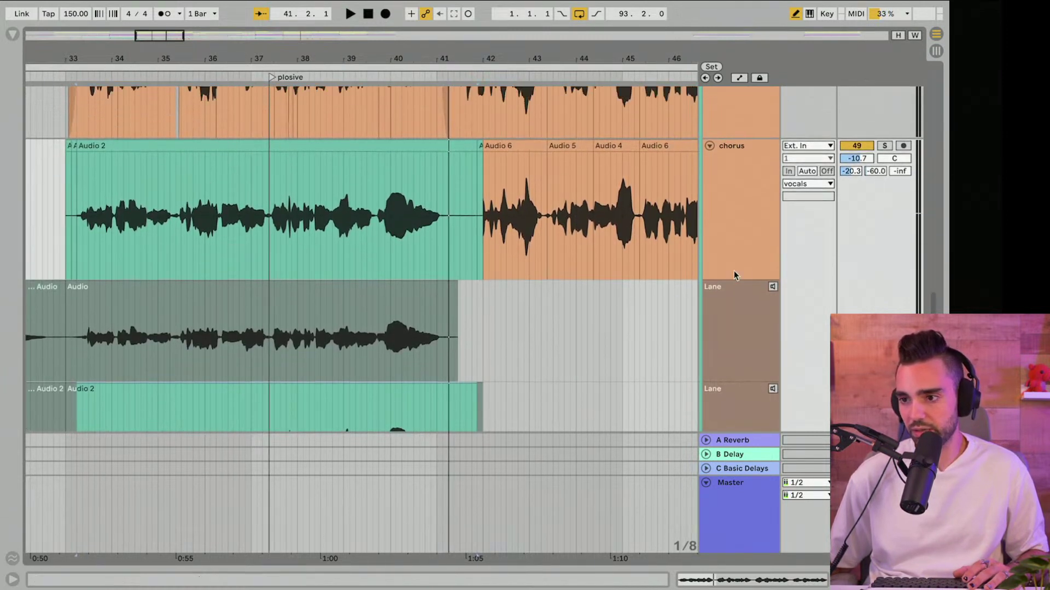
key(ctrl+r)
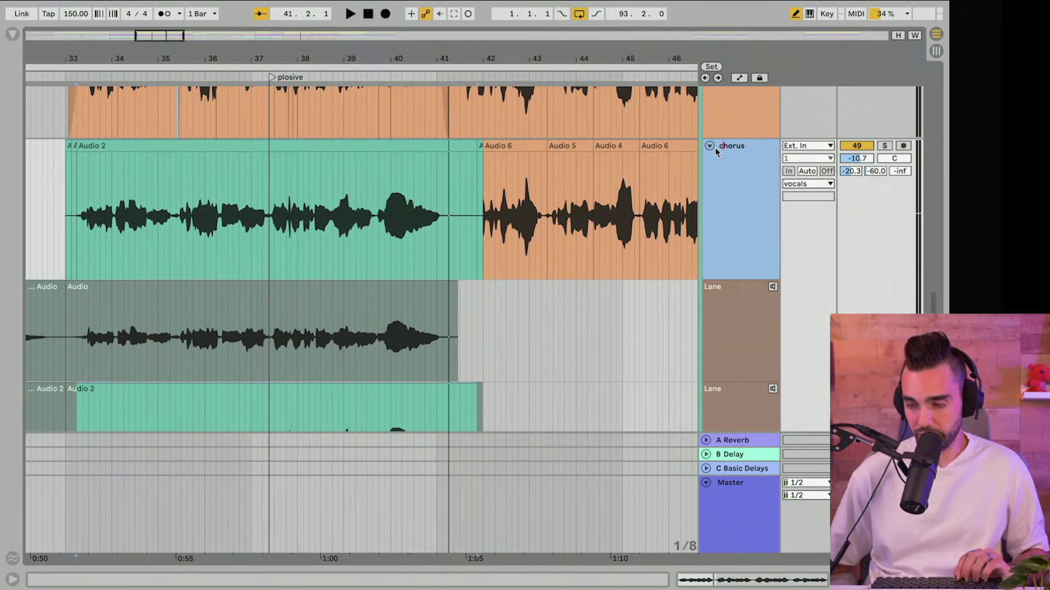
text(dbl chorus)
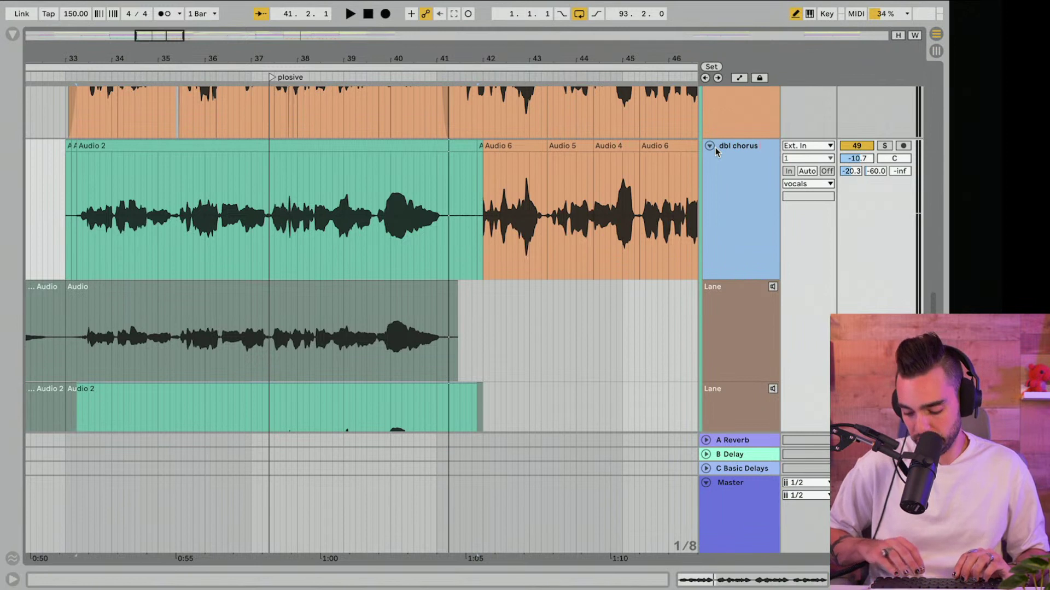
Step: Complete the doubled chorus track's name as "dbl chorus L" and duplicate the whole track with its take lanes
text( L)
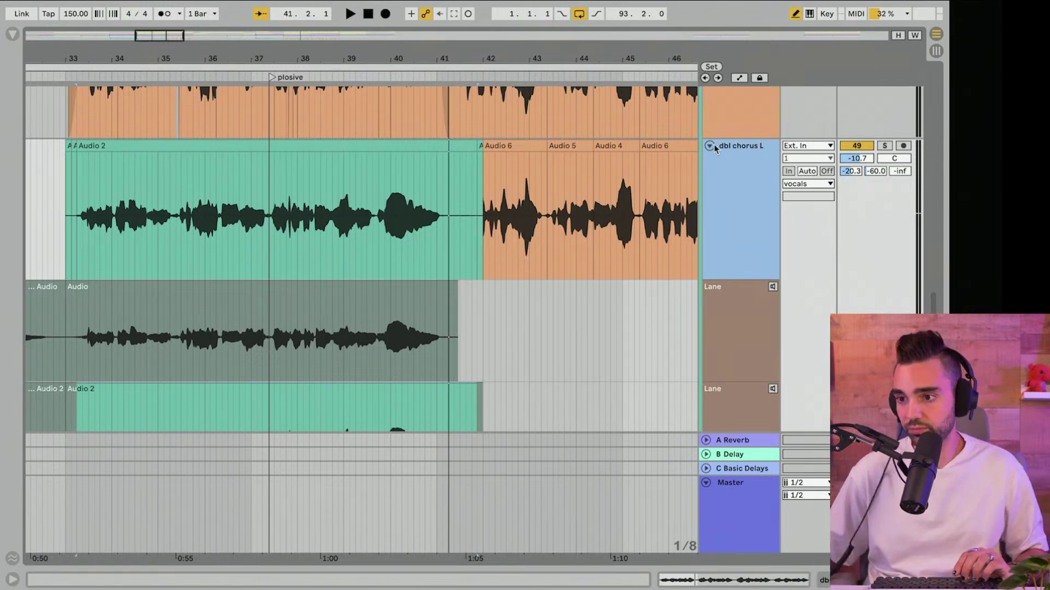
click(709, 145)
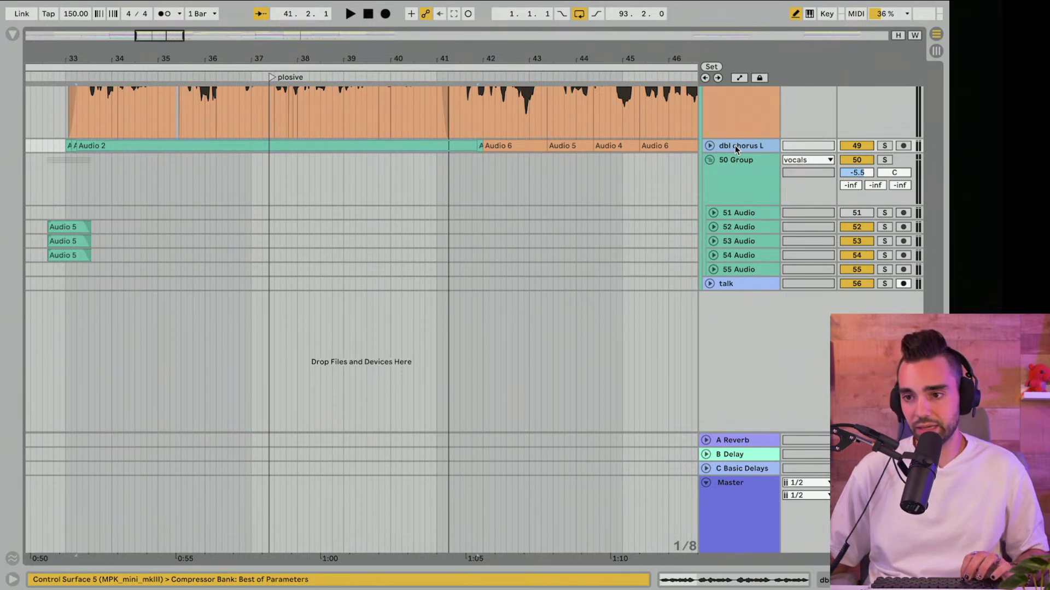
key(ctrl+d)
click(707, 162)
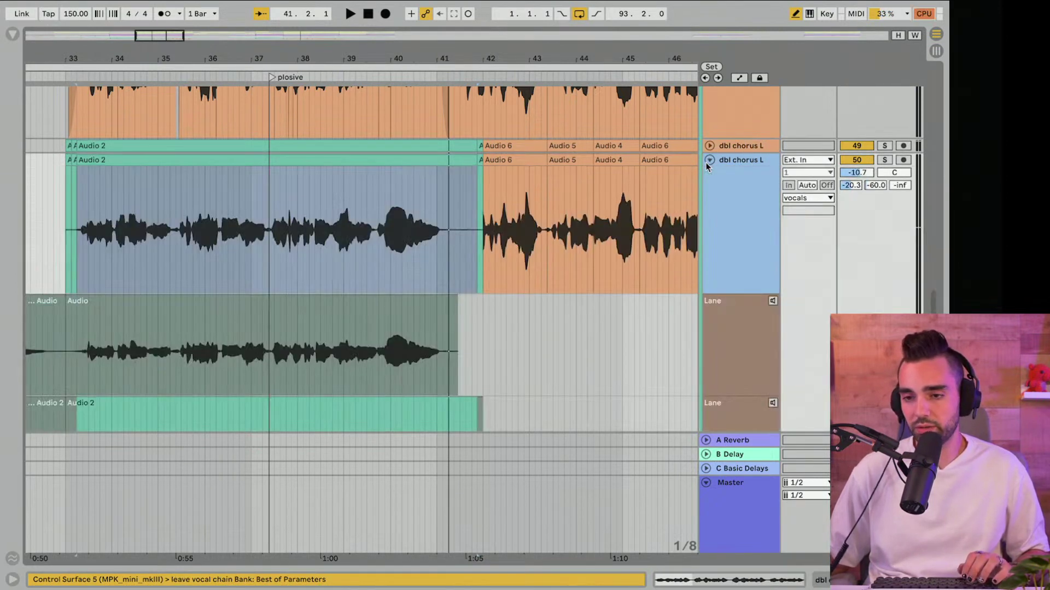
Step: Comp the Audio 3 take from 33.2.1 to 42.1.1 into the second dbl chorus L track and audition it
scroll(410, 300, down, 2)
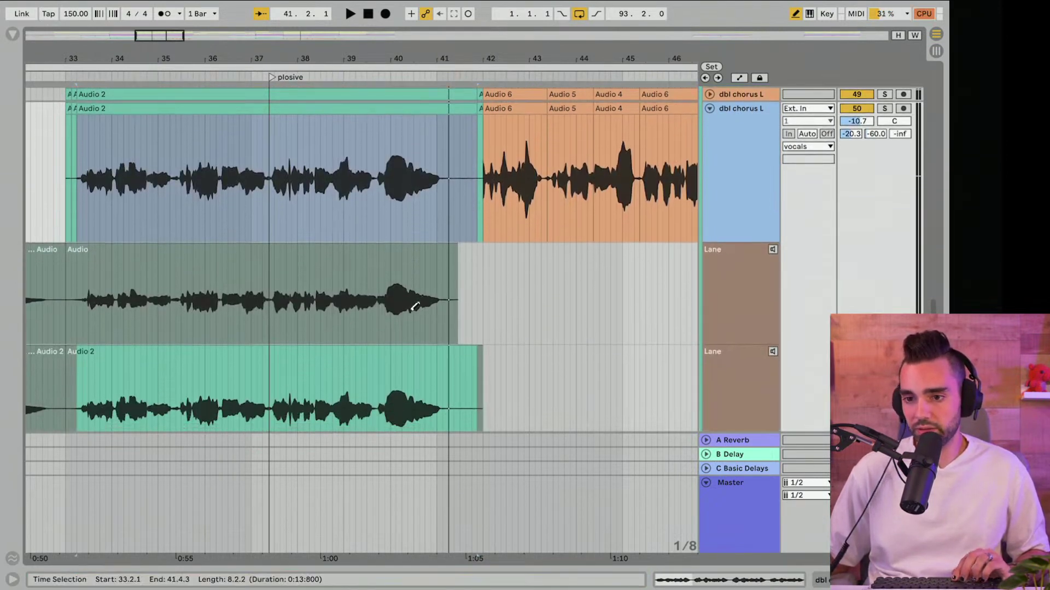
scroll(414, 299, down, 7)
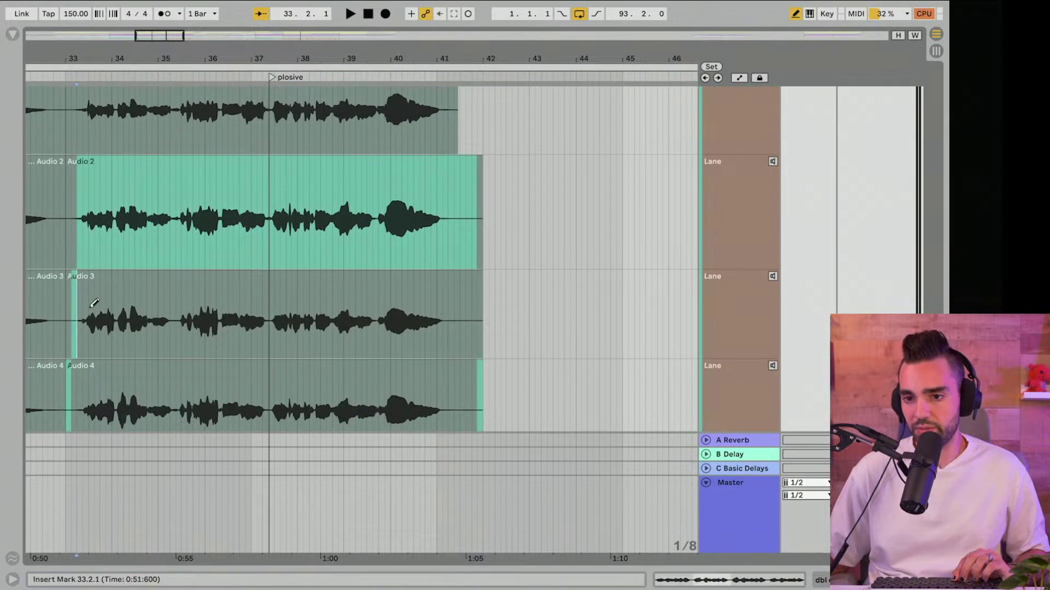
drag(79, 305, 483, 305)
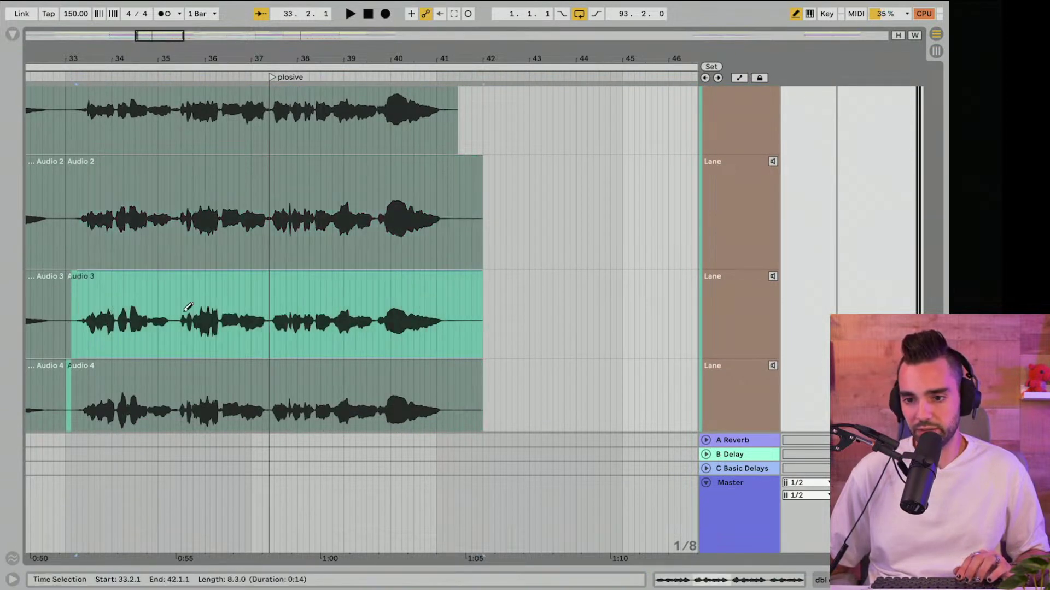
key(space)
scroll(394, 308, right, 3)
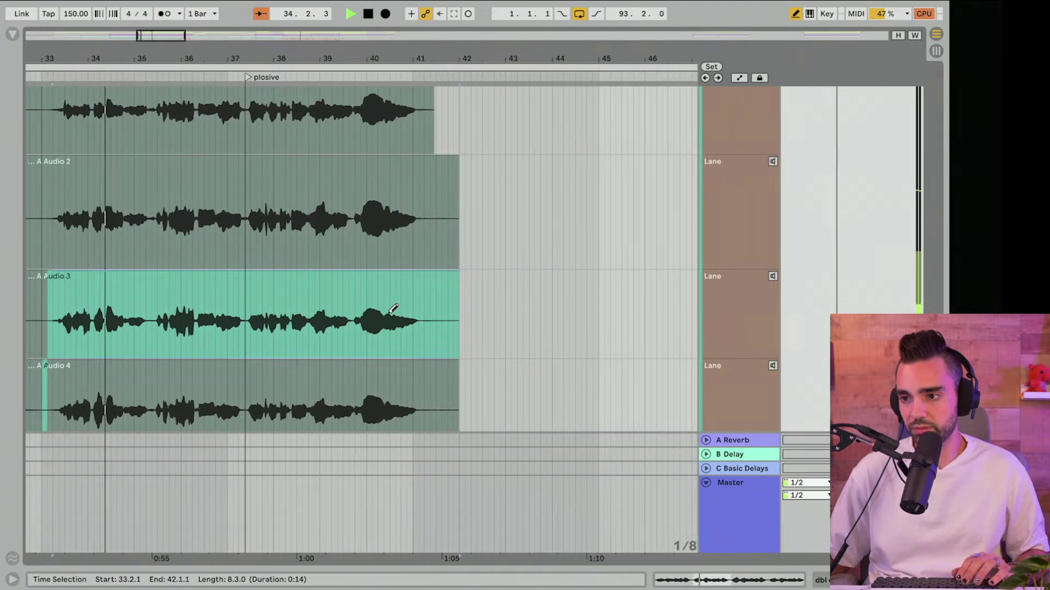
scroll(394, 309, up, 5)
scroll(394, 308, left, 1)
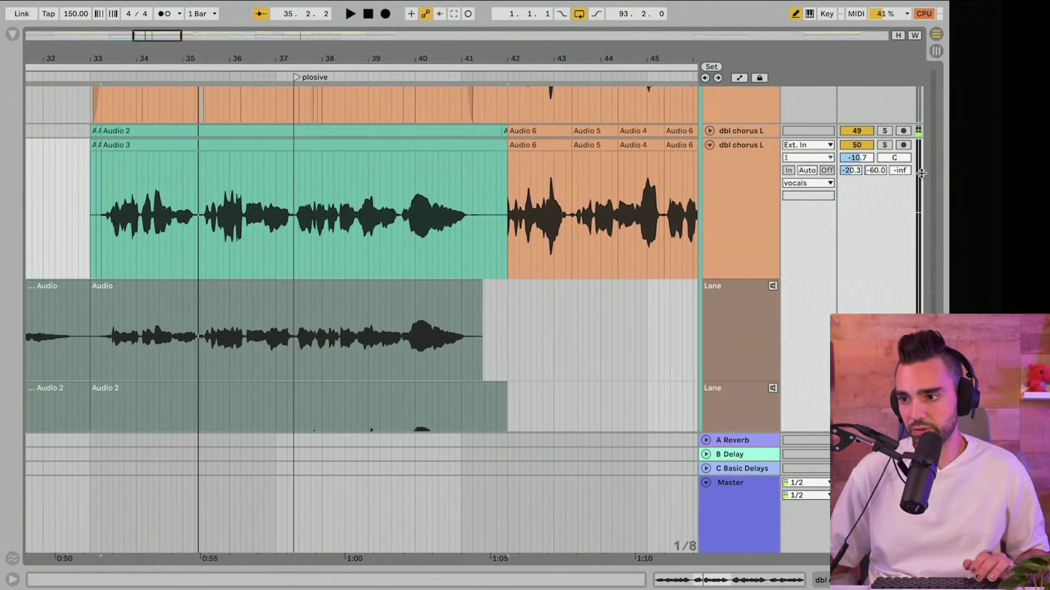
Step: Pan the first dbl chorus L track to 50L and its duplicate to 50R
click(710, 131)
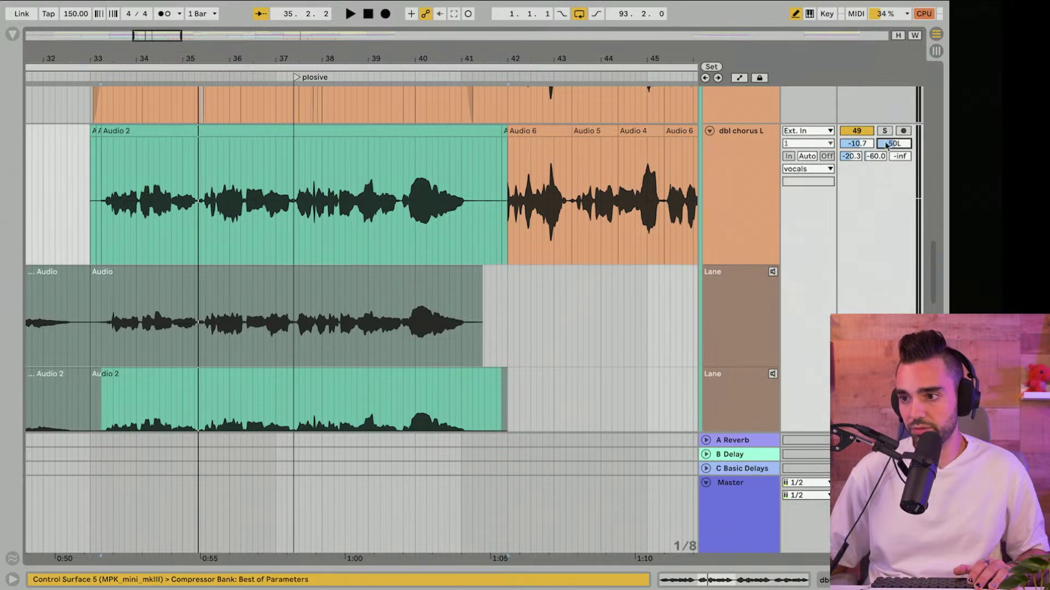
right_click(752, 159)
click(773, 189)
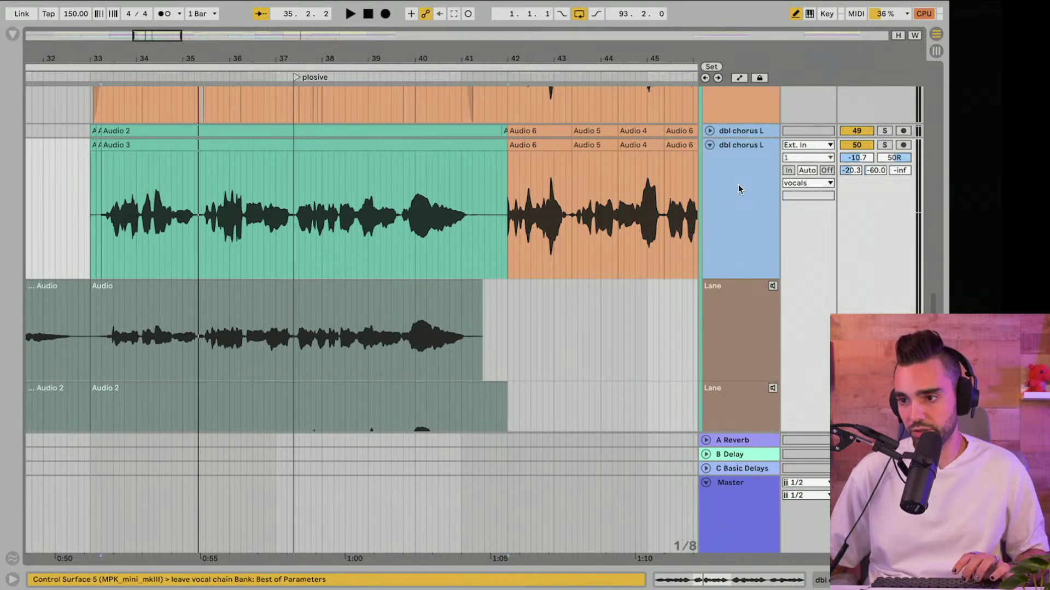
Step: Group the two dbl chorus L tracks and name the group "chorus doubles"
right_click(738, 185)
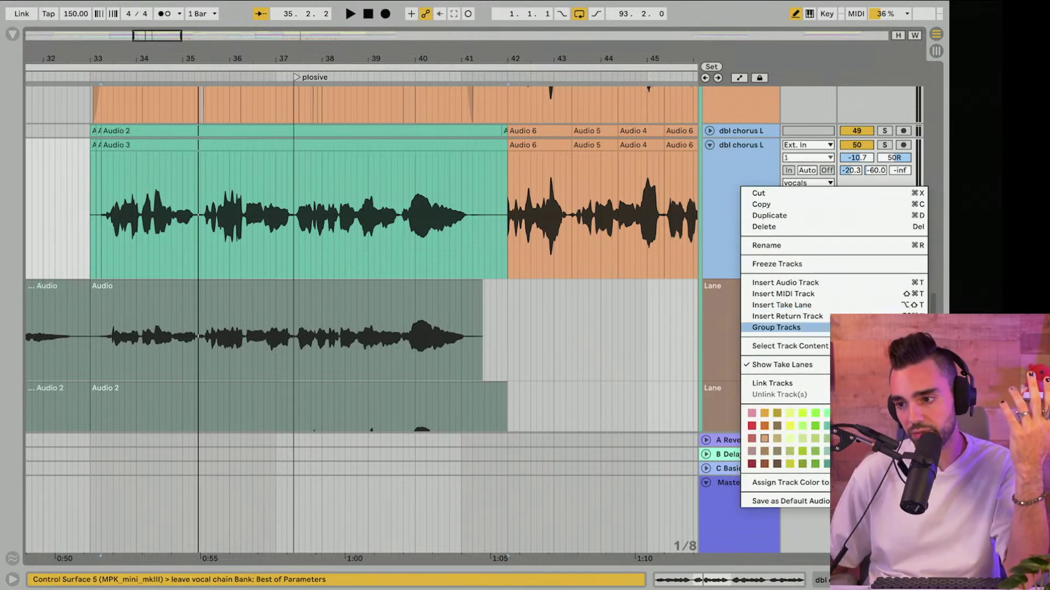
click(782, 326)
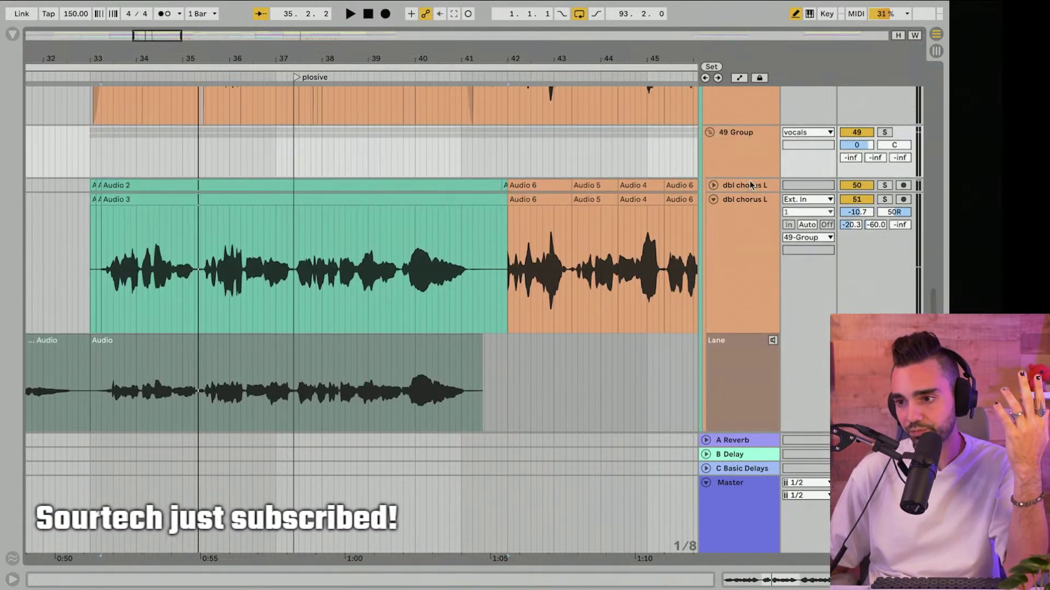
key(ctrl+r)
text(c)
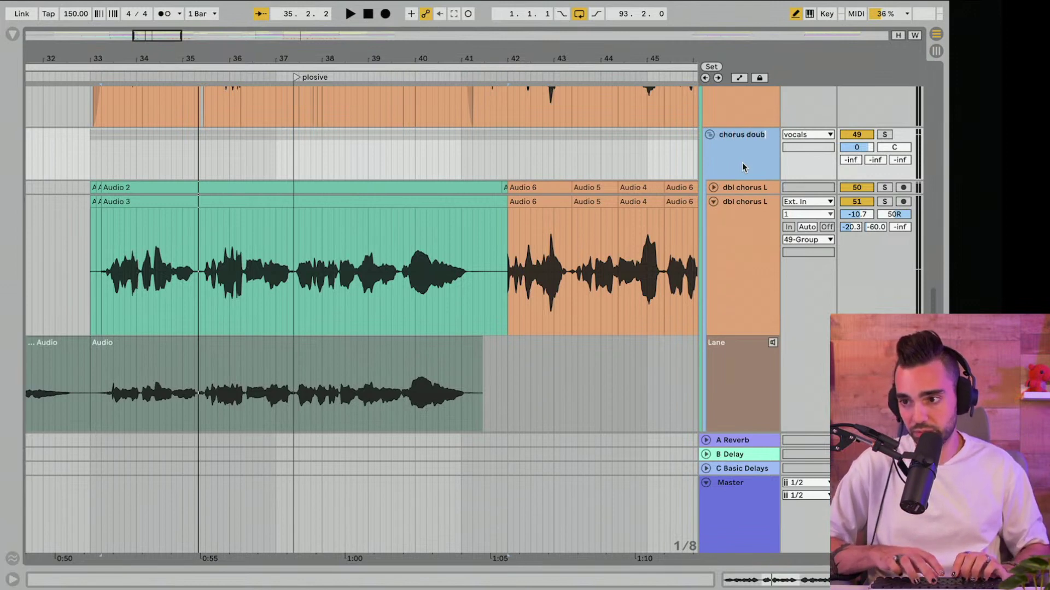
Step: Lower the chorus doubles group's volume to -16.7 dB while playing the chorus from bar 33
key(space)
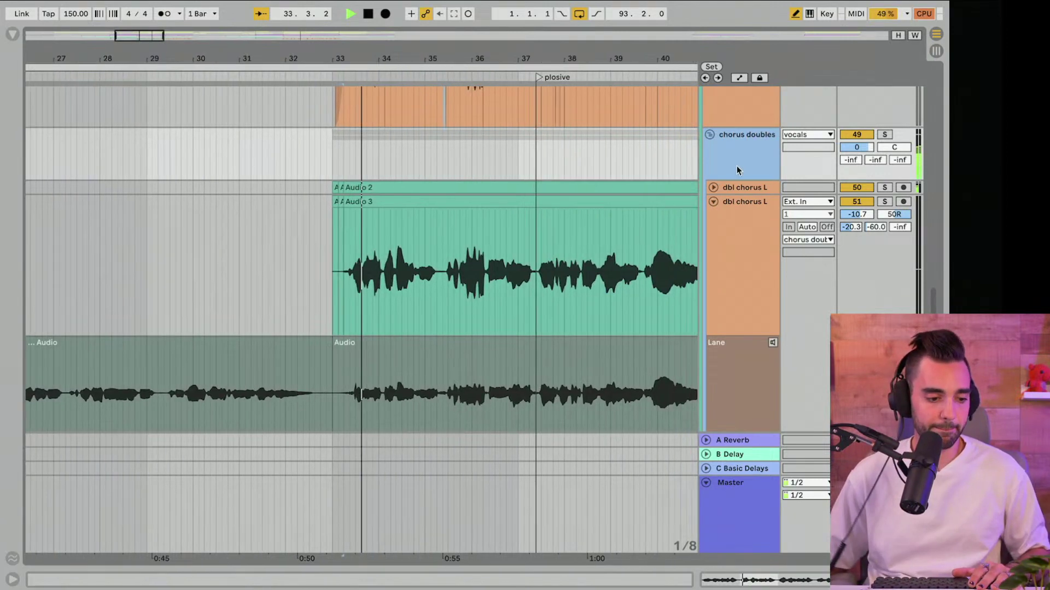
key(space)
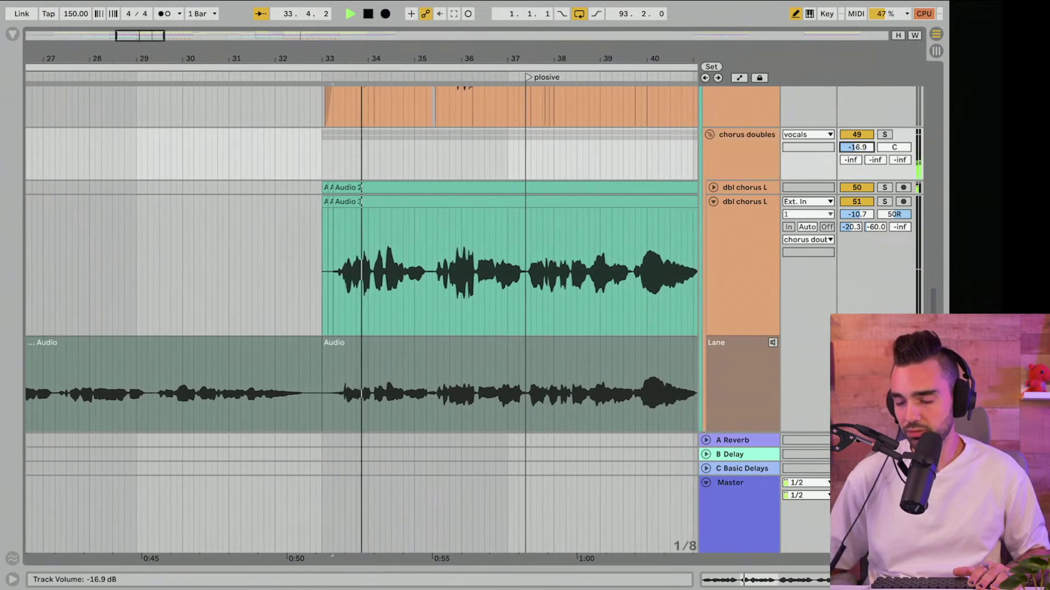
drag(844, 128, 845, 157)
scroll(845, 157, up, 3)
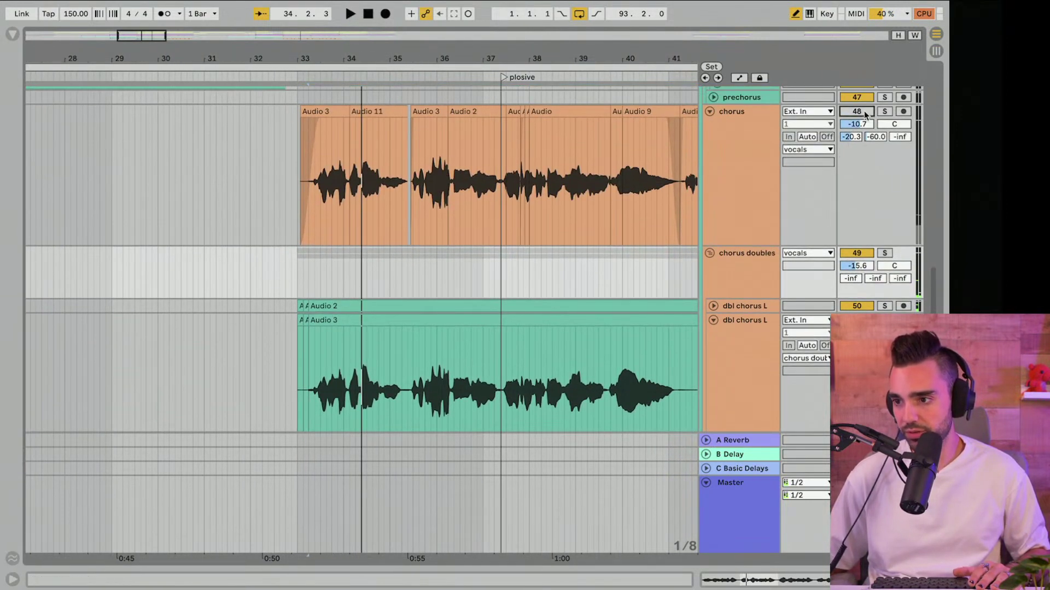
key(space)
mouse_move(857, 266)
mouse_down()
mouse_move(856, 256)
mouse_move(857, 280)
mouse_up()
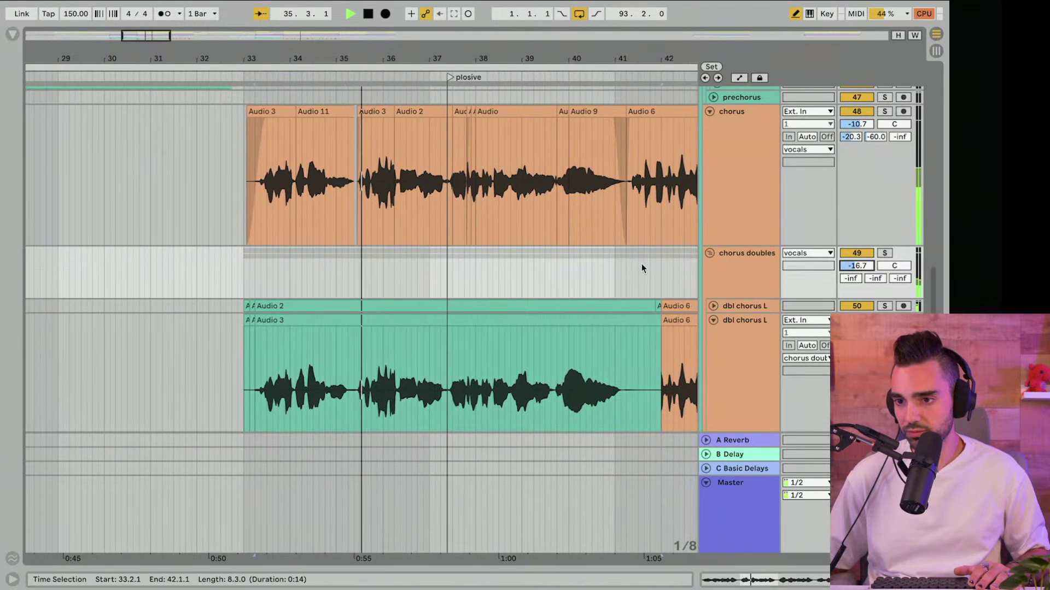
Step: Listen to the lead chorus together with its panned doubles up to bar 41 and review the whole chorus section
scroll(635, 263, down, 3)
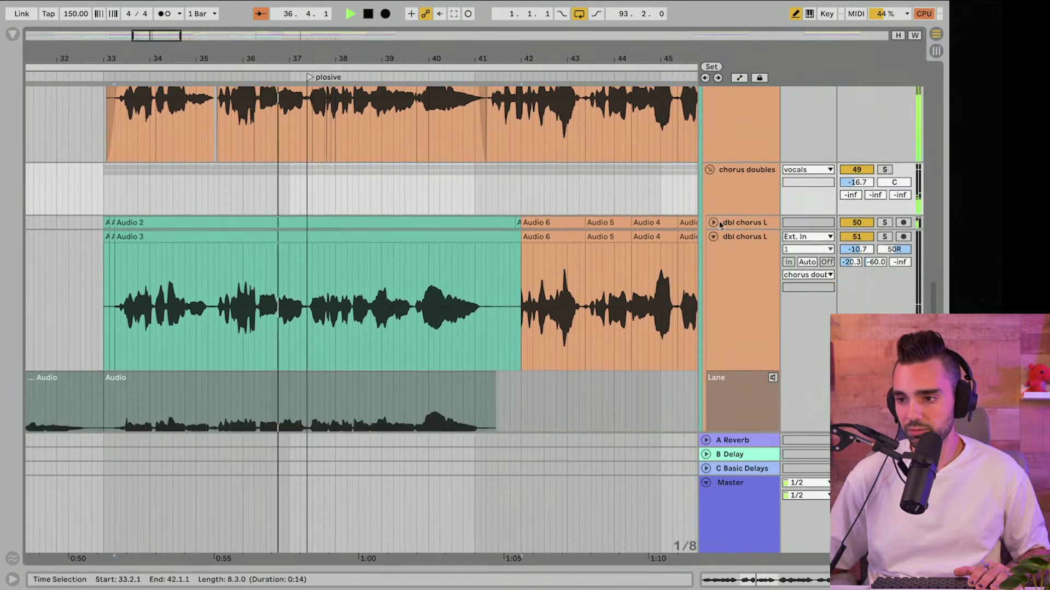
scroll(721, 221, down, 1)
scroll(725, 221, up, 4)
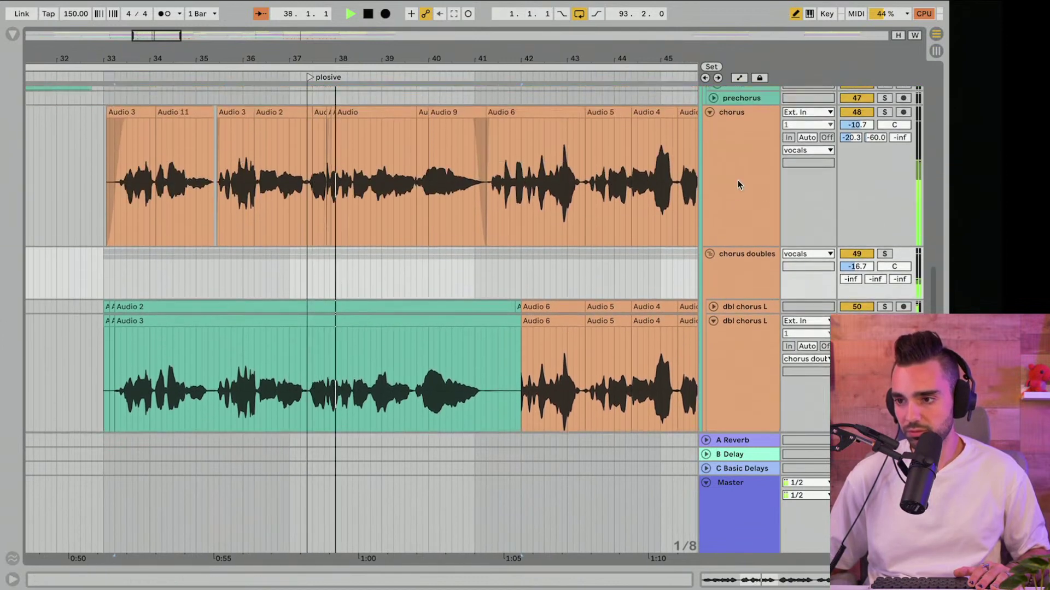
scroll(737, 186, up, 1)
scroll(737, 188, down, 1)
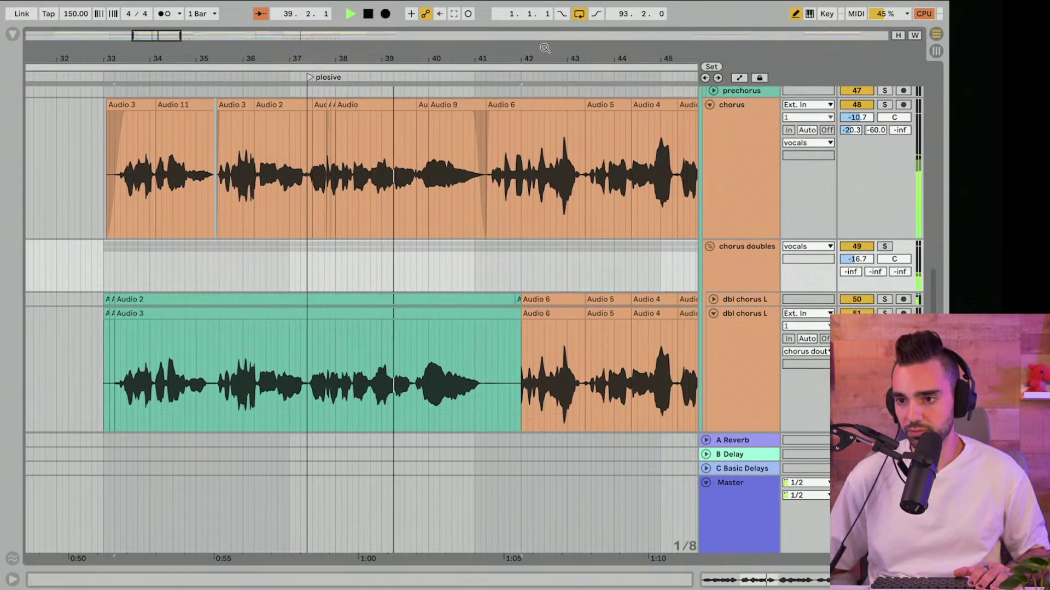
key(minus)
key(ctrl+alt+u)
scroll(718, 214, down, 3)
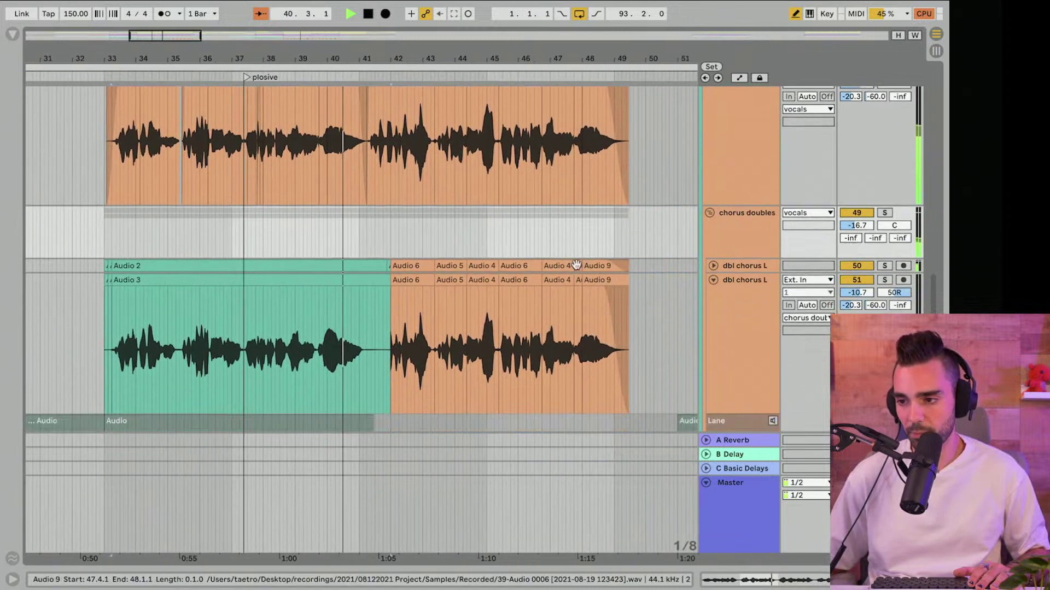
key(space)
Step: Show the chorus doubles group's device chain, clear the browser's doubler search and list the audio effects
key(ctrl+alt+u)
key(ctrl+alt+l)
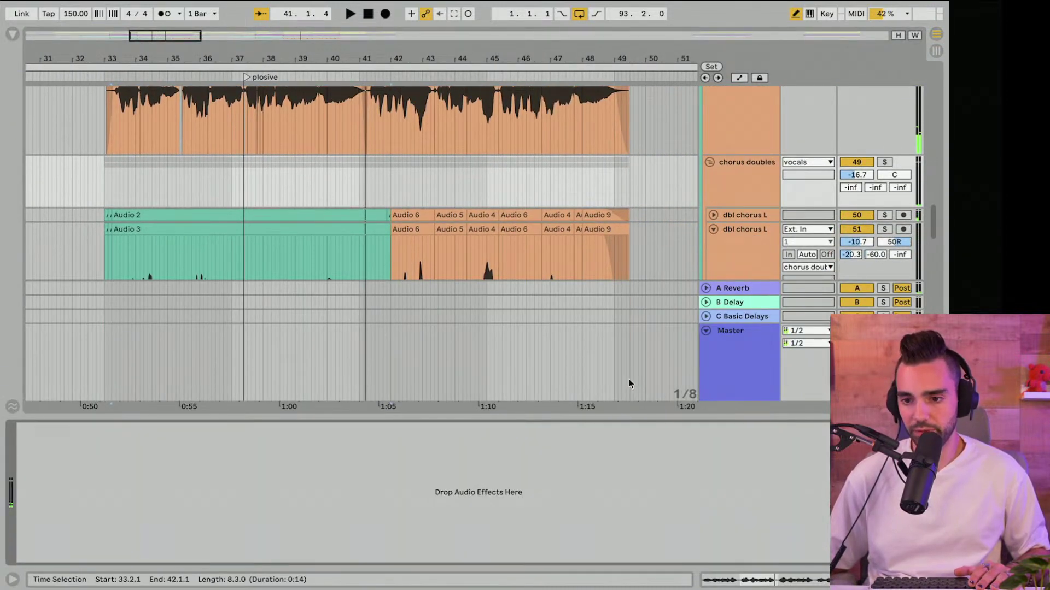
click(13, 36)
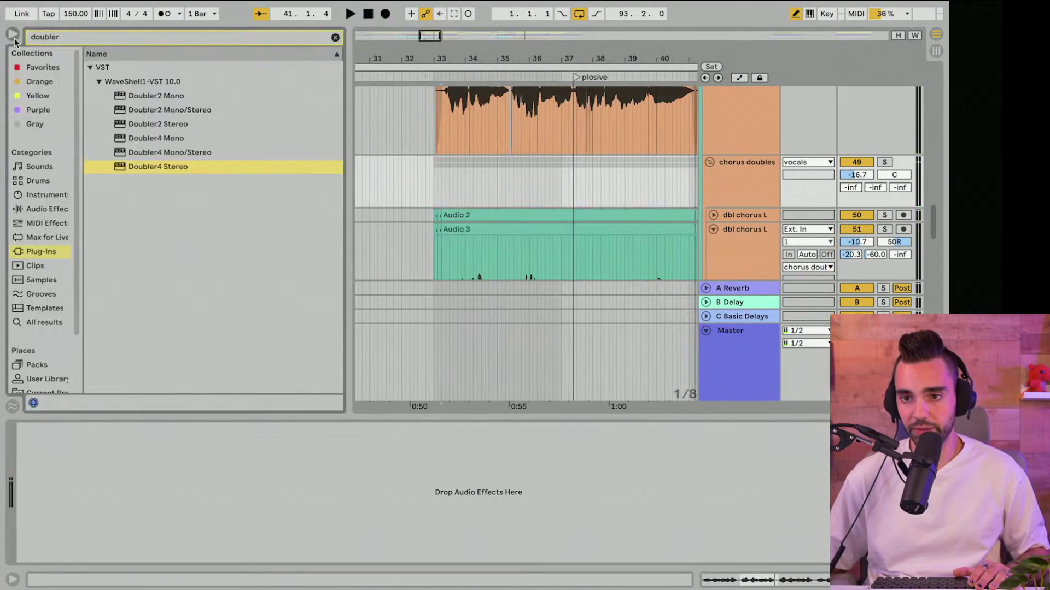
click(336, 42)
click(47, 209)
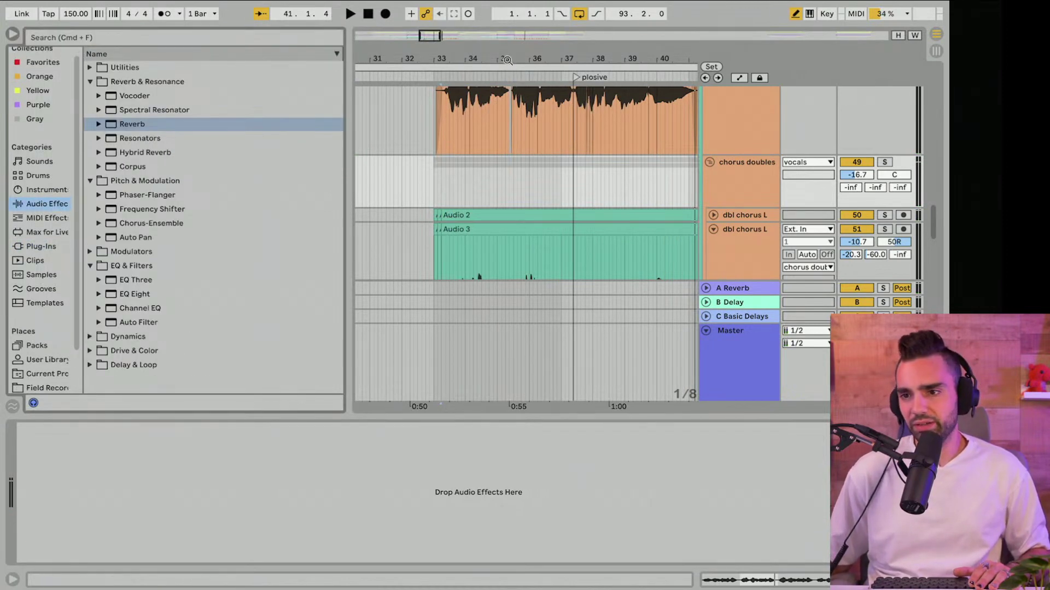
Step: Collapse the bgrnd mid vox track and copy the haas WIDE VOCALS effect rack from the prechorus doubles group
drag(508, 60, 486, 233)
scroll(483, 233, down, 2)
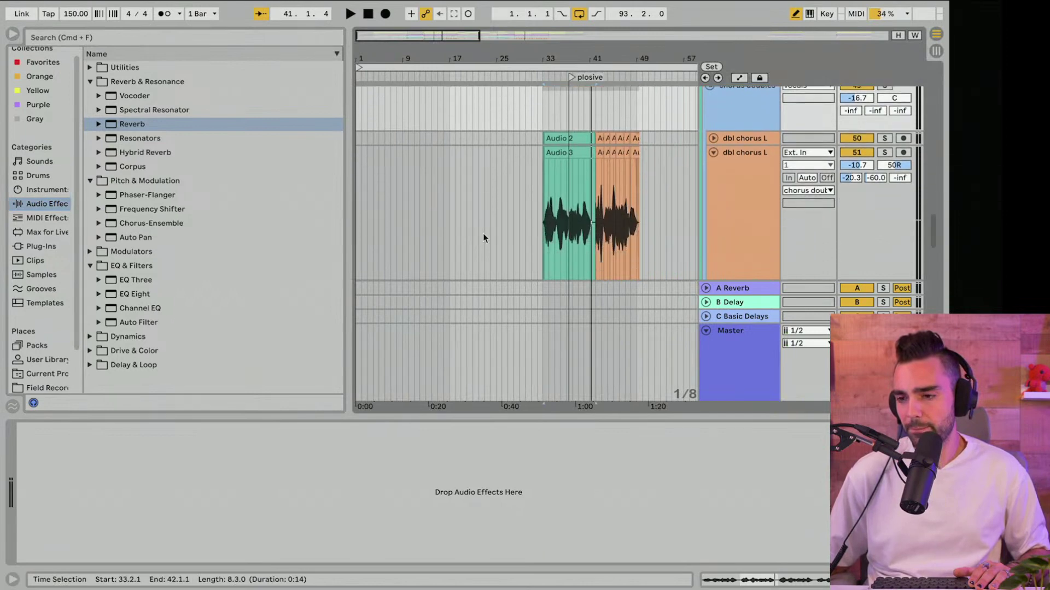
scroll(483, 232, down, 5)
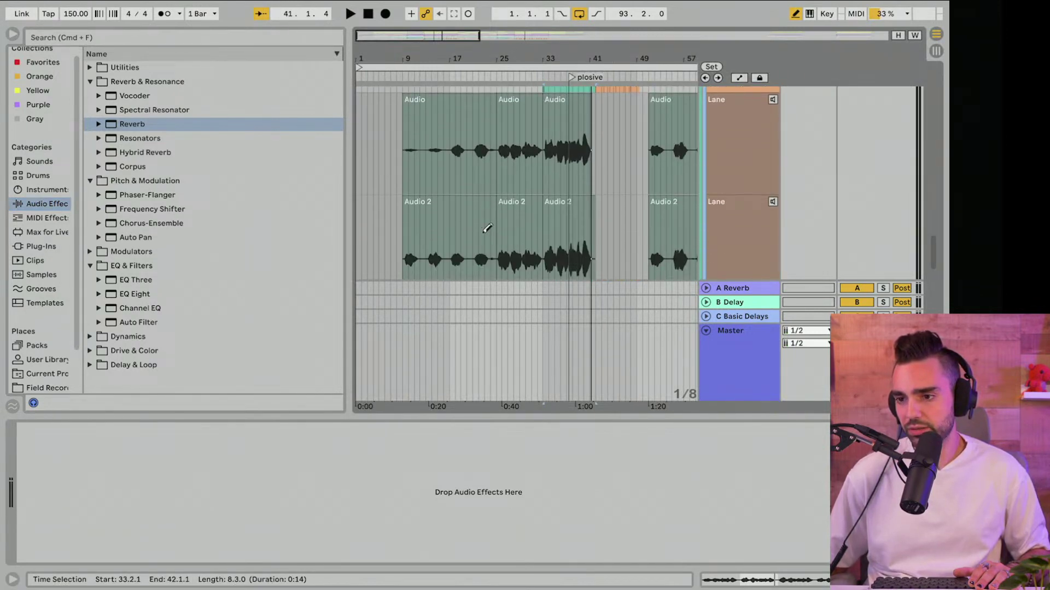
scroll(483, 233, up, 5)
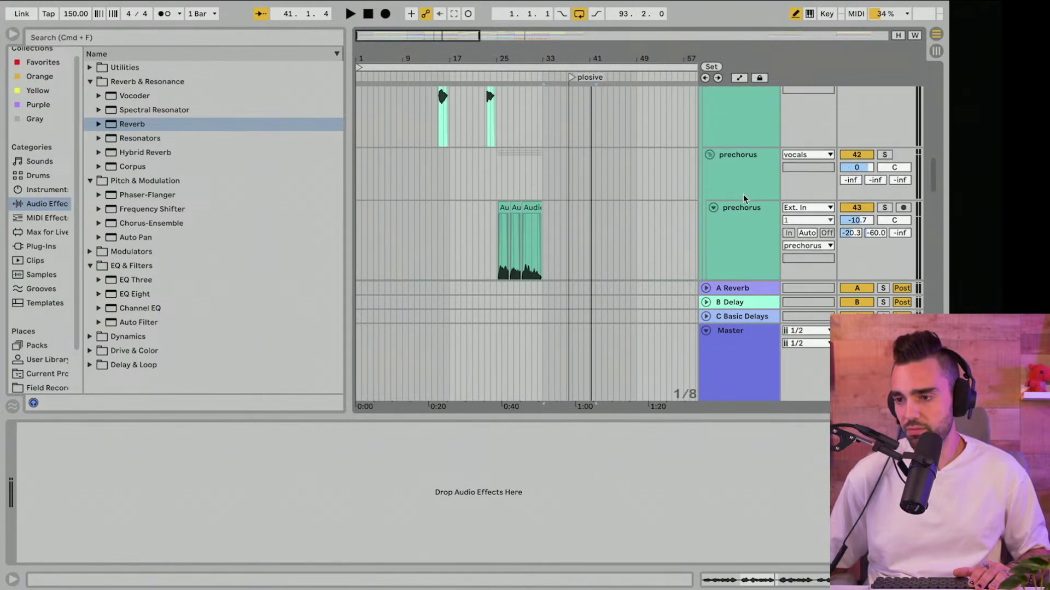
scroll(740, 202, up, 5)
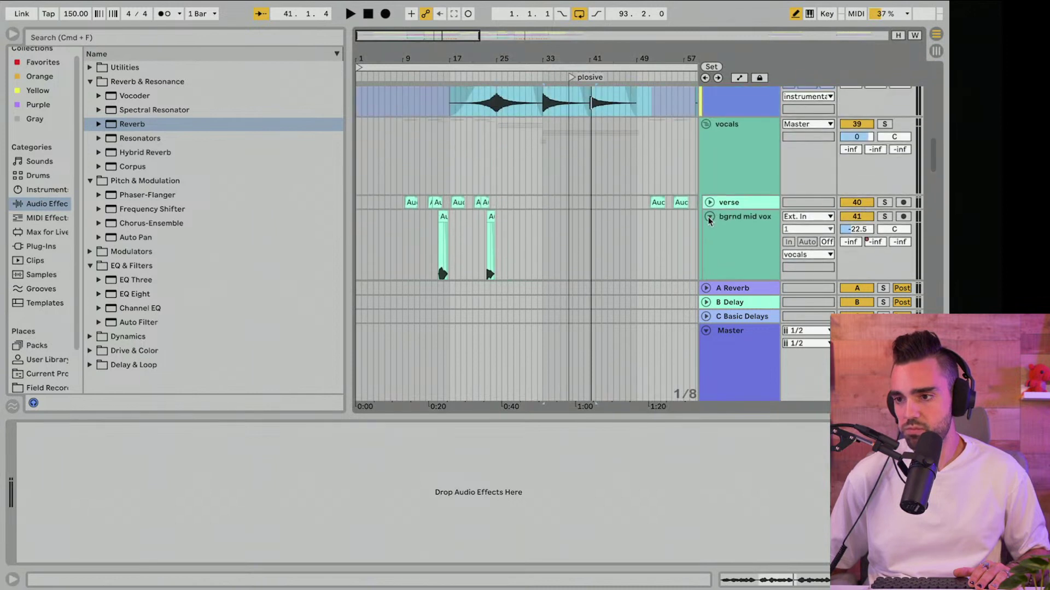
click(709, 218)
key(super+alt+l)
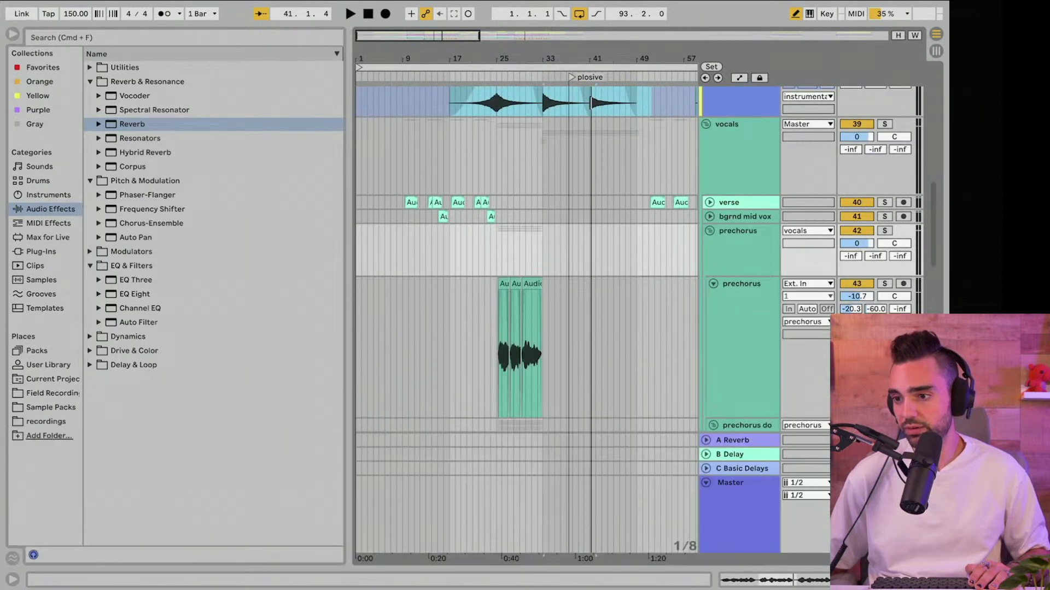
scroll(736, 226, down, 5)
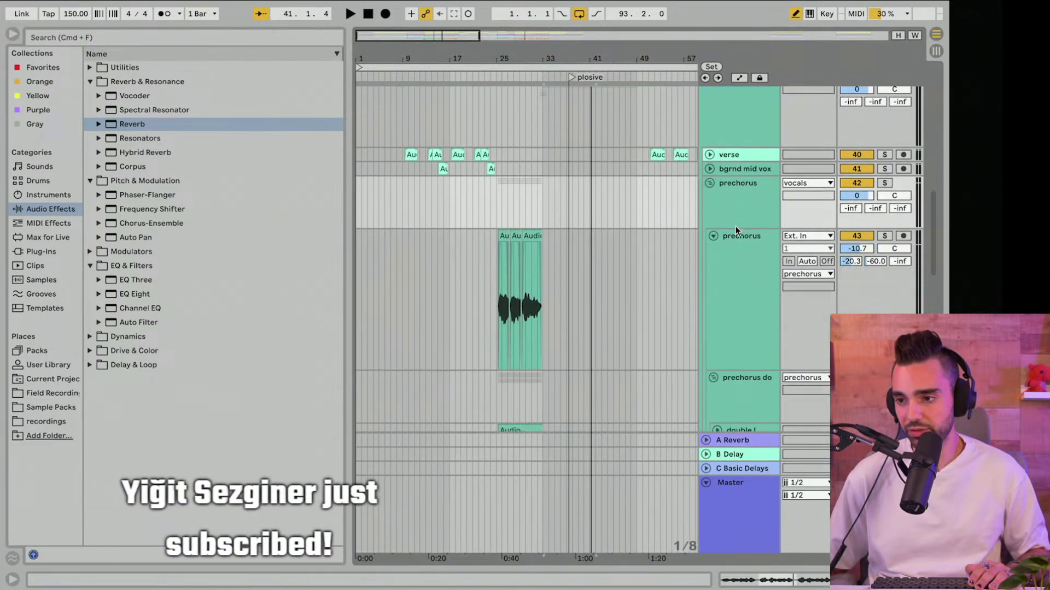
double_click(747, 260)
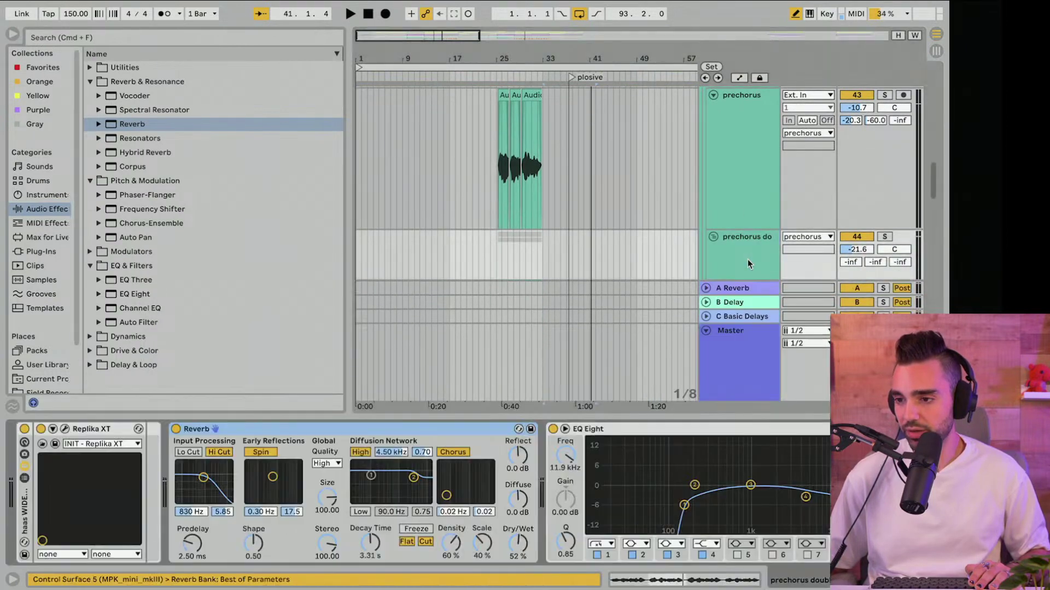
click(26, 505)
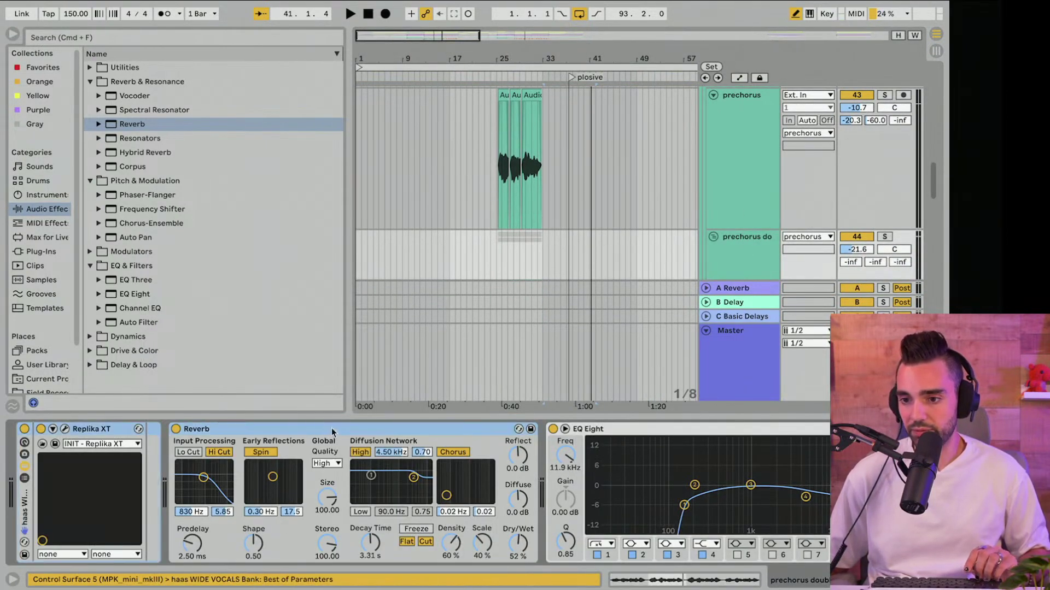
Step: Paste the haas WIDE VOCALS effect rack onto the chorus doubles group
scroll(586, 175, down, 3)
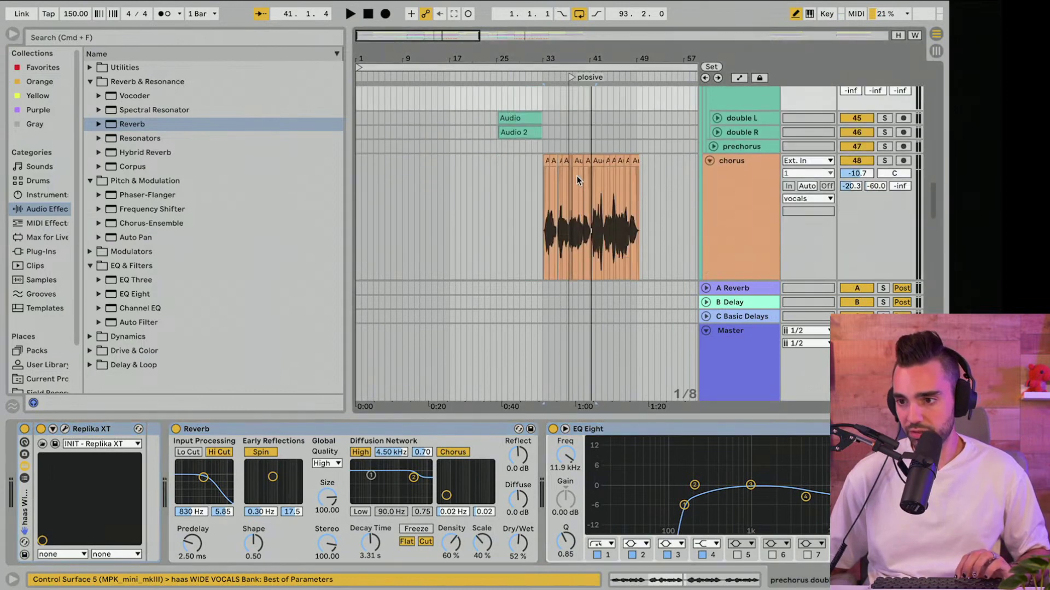
scroll(678, 185, down, 3)
click(727, 225)
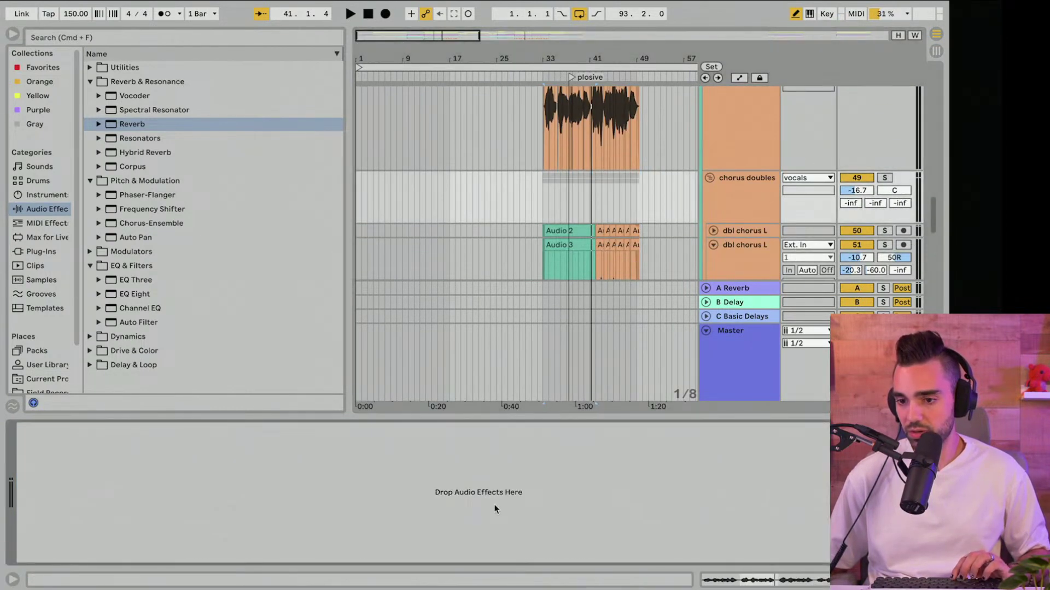
key(Up)
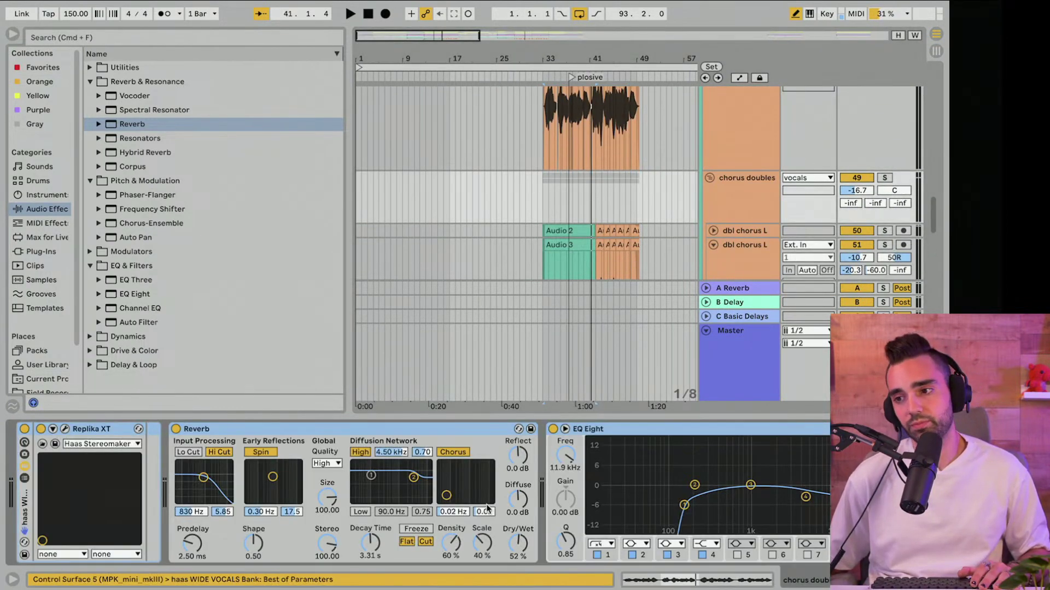
Step: Play the chorus, set the chorus doubles group's volume to -14.7 dB, and unfold and select the left chorus double
key(space)
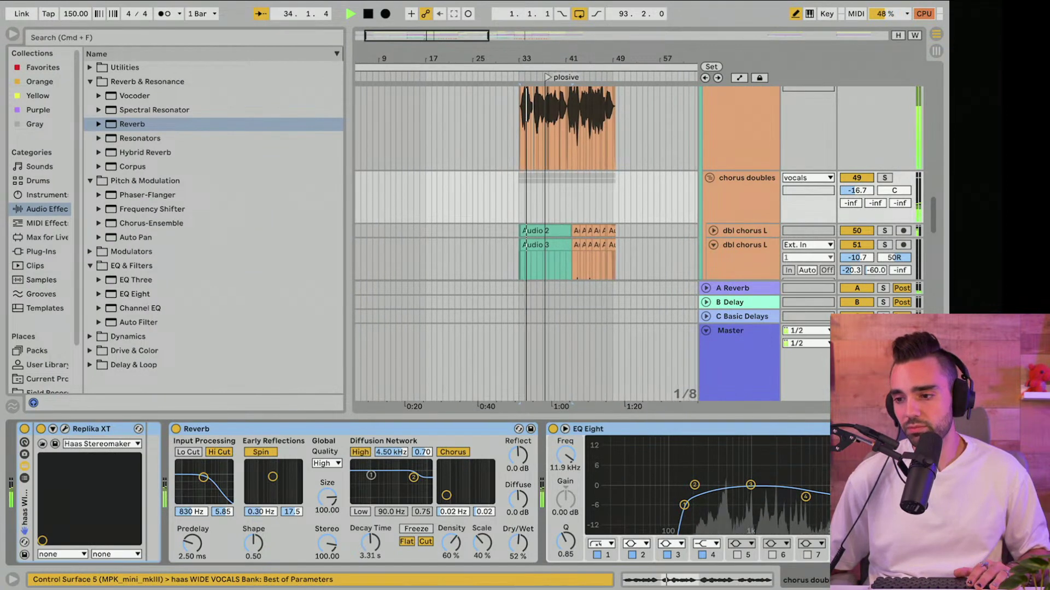
drag(857, 190, 856, 183)
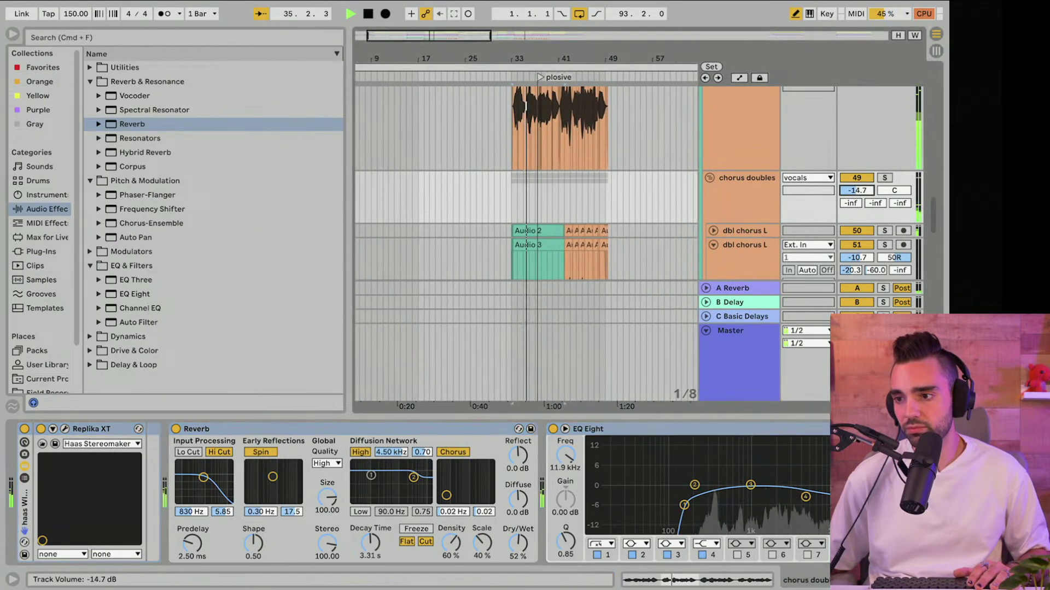
click(712, 231)
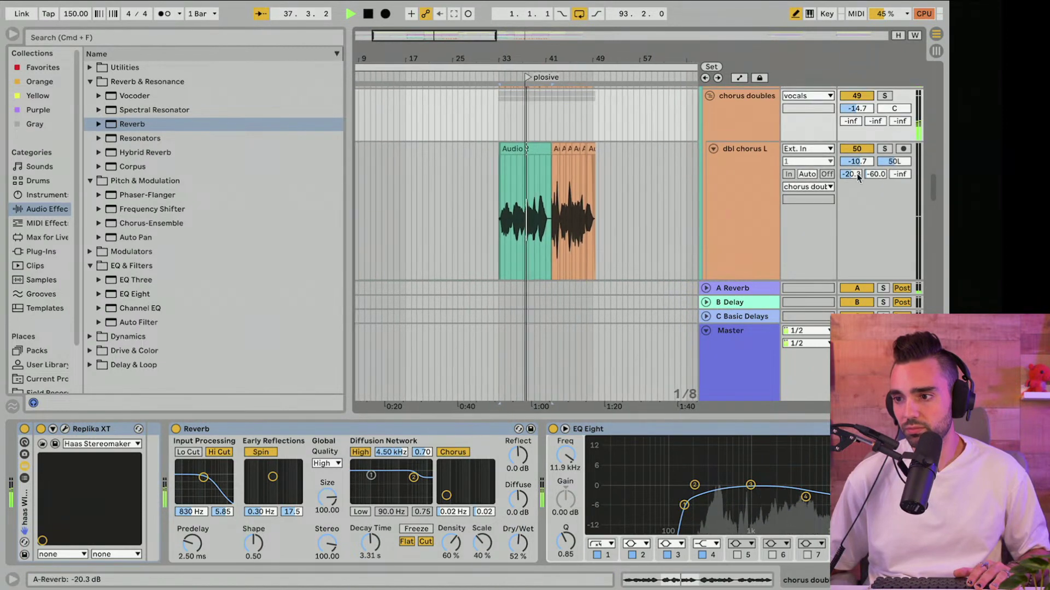
click(734, 181)
scroll(734, 182, up, 3)
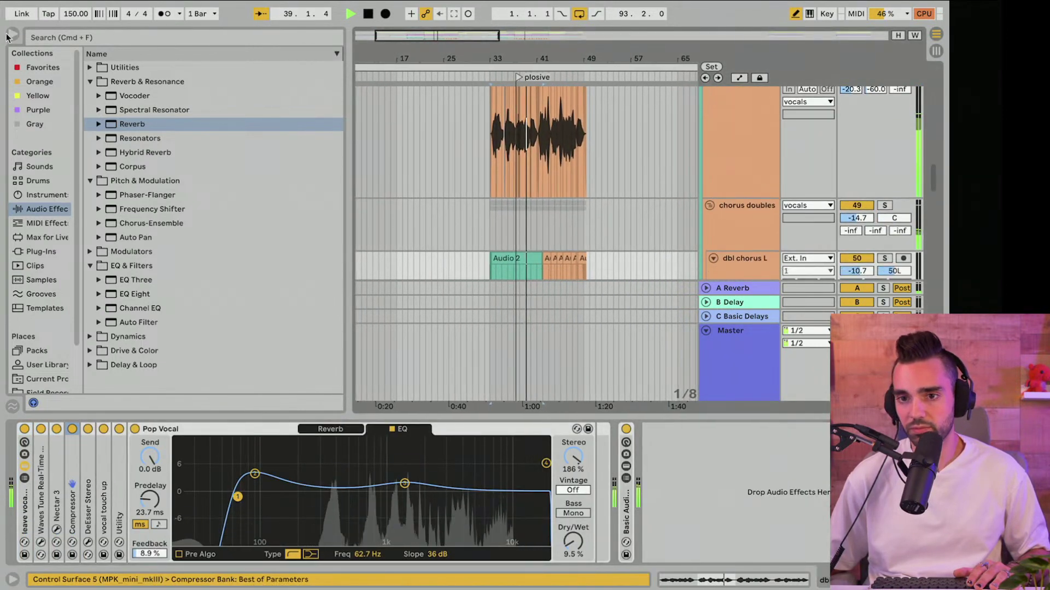
Step: Hide the browser and device view to enlarge the arrangement, and show the left chorus double's take lanes
key(super+alt+b)
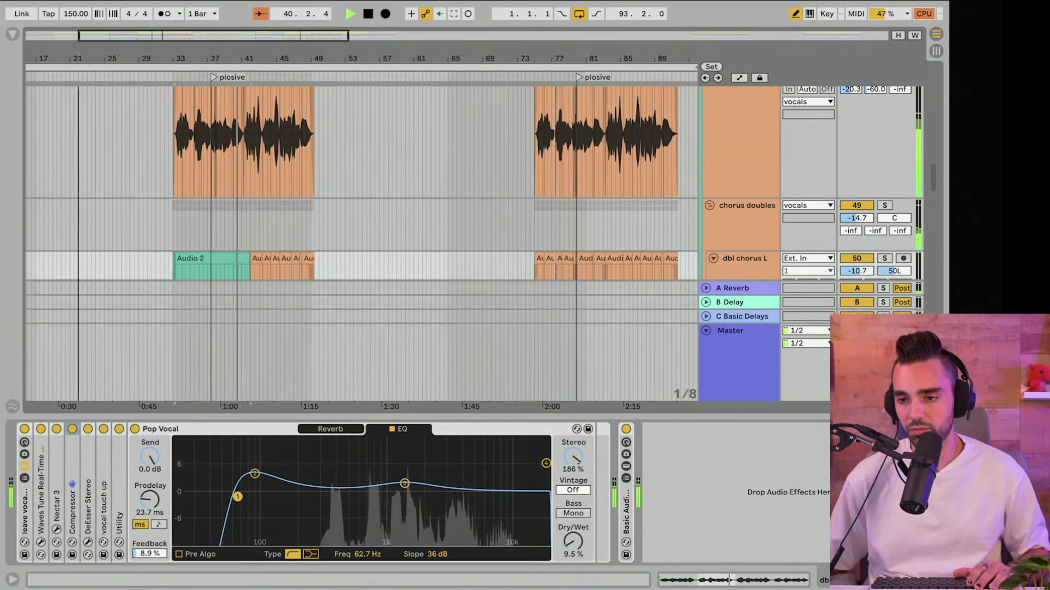
key(super+alt+u)
key(space)
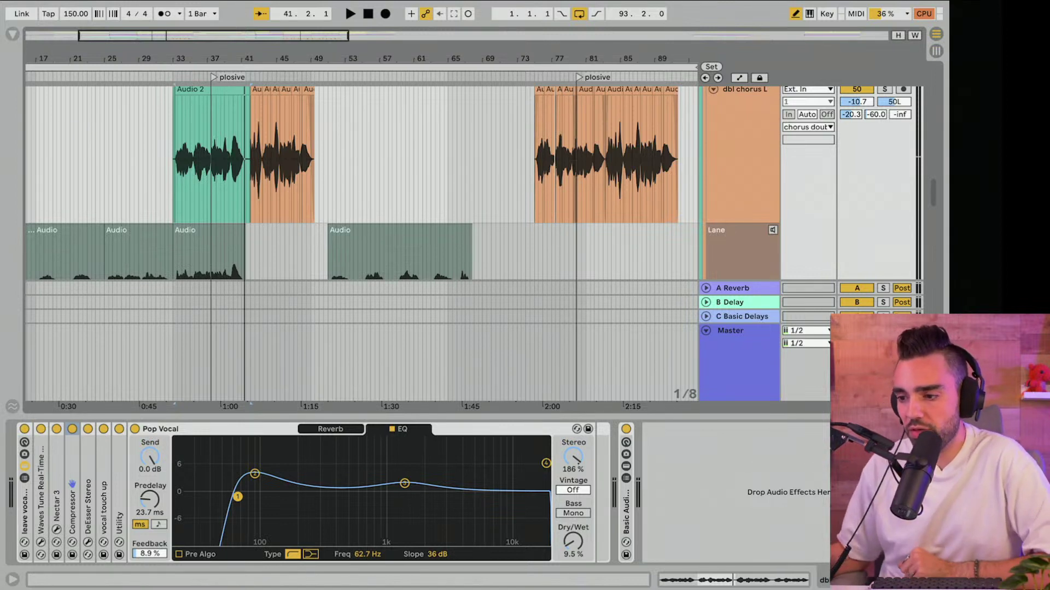
key(super+alt+l)
scroll(248, 281, up, 7)
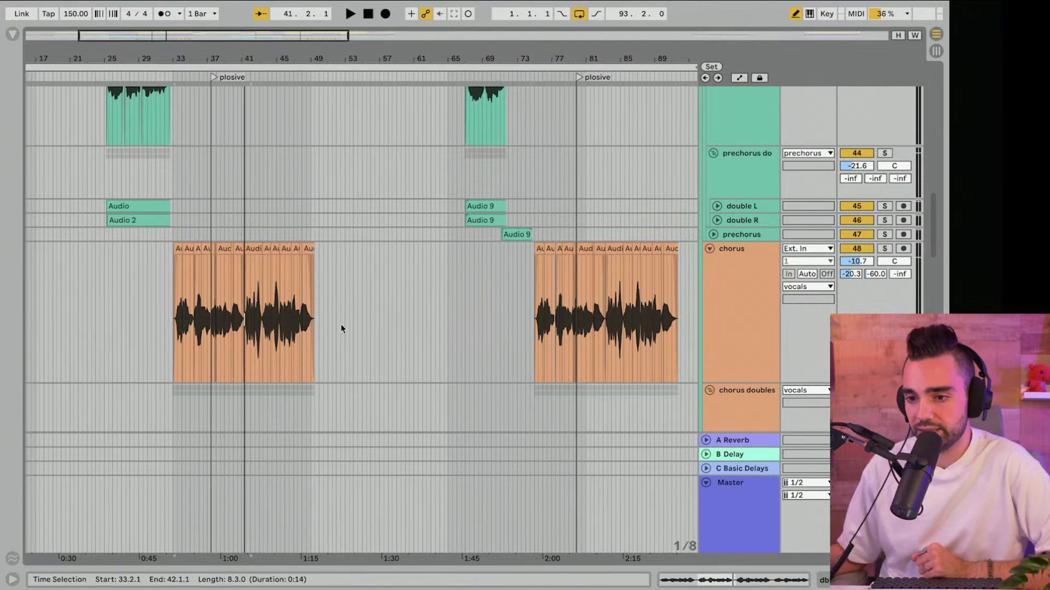
click(706, 483)
Step: Replay the chorus and set the chorus doubles group's volume to -15.3 dB
key(space)
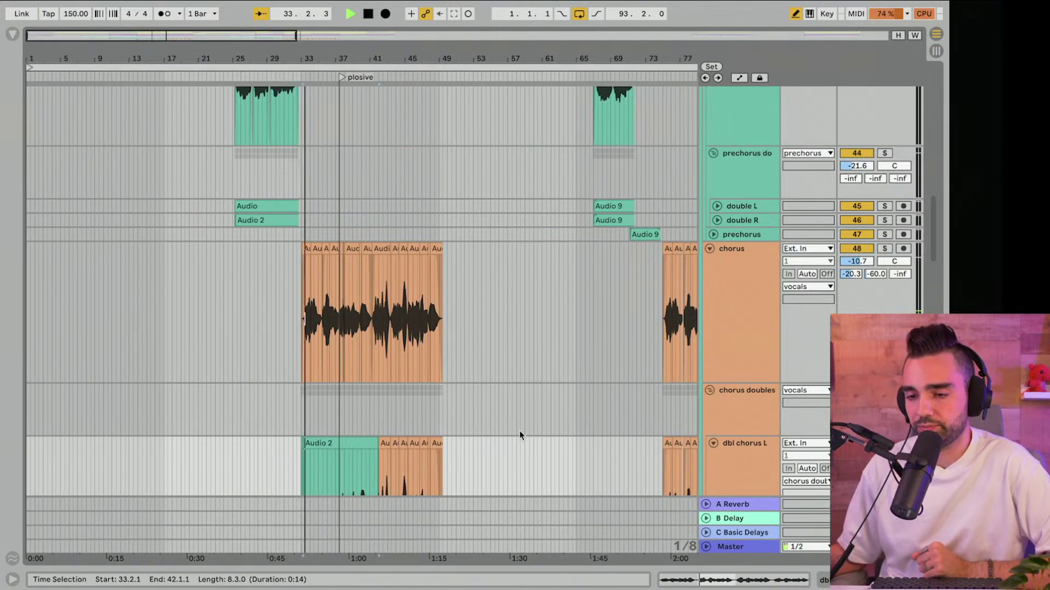
scroll(522, 419, down, 2)
scroll(519, 420, down, 2)
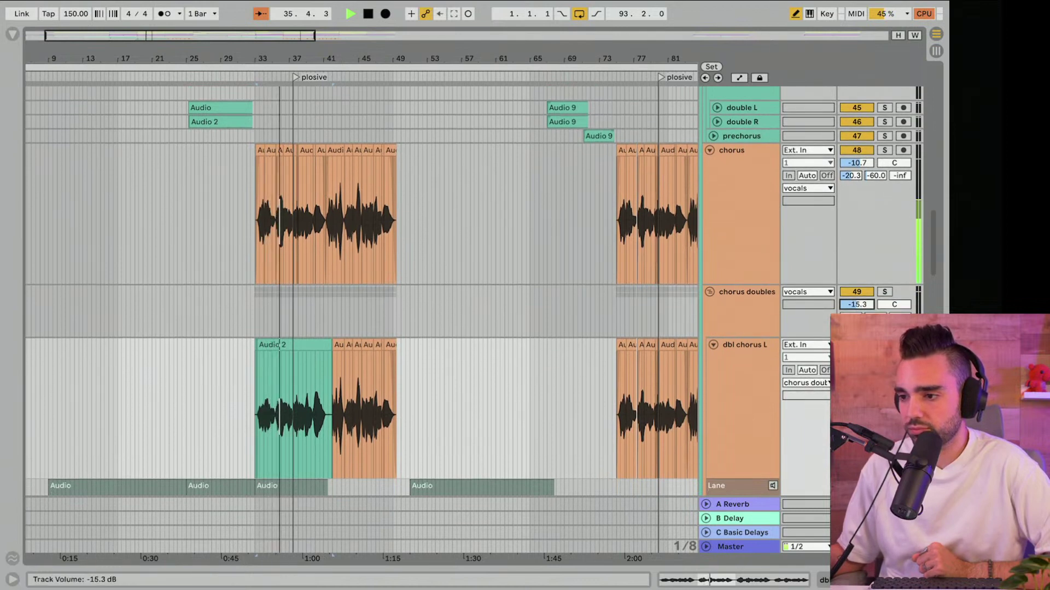
Step: On the chorus doubles, disable the Reverb's Hi Cut, set decay to 5.45 s and dry/wet to 63%, and set EQ Eight's frequency to 21.1 kHz
double_click(741, 329)
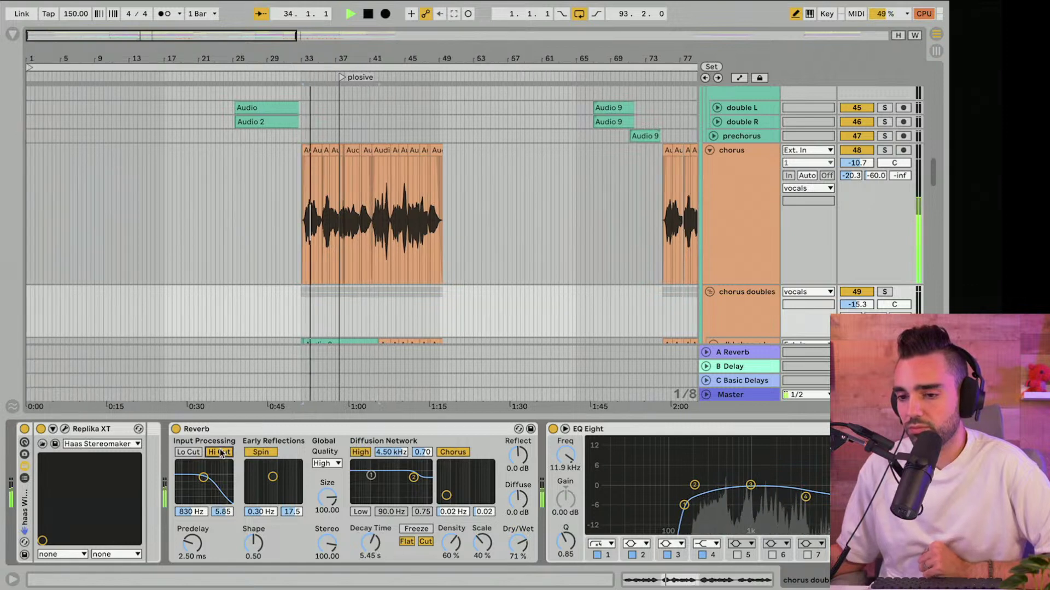
click(220, 452)
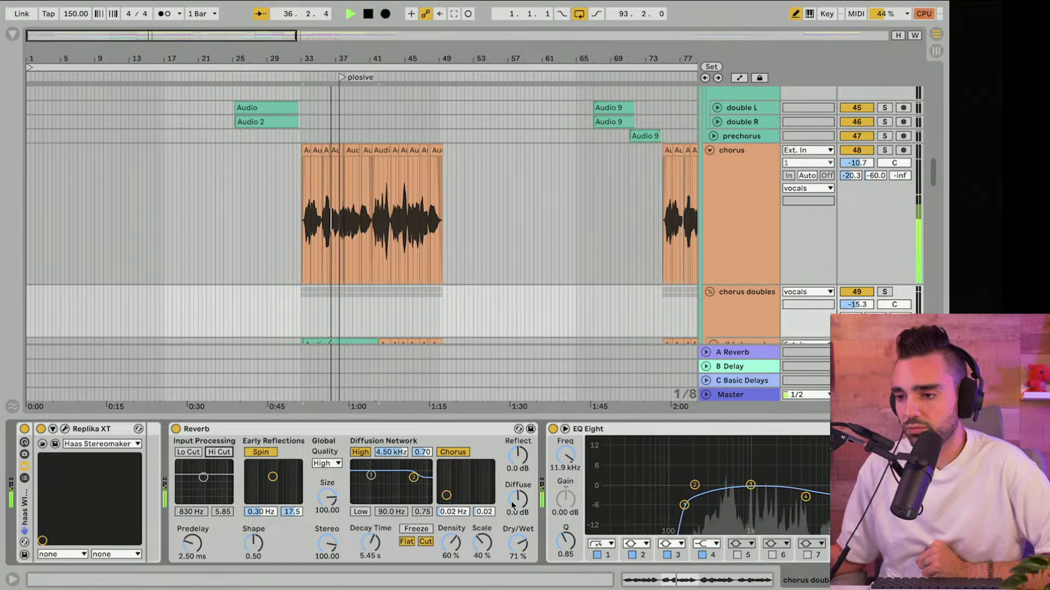
click(884, 292)
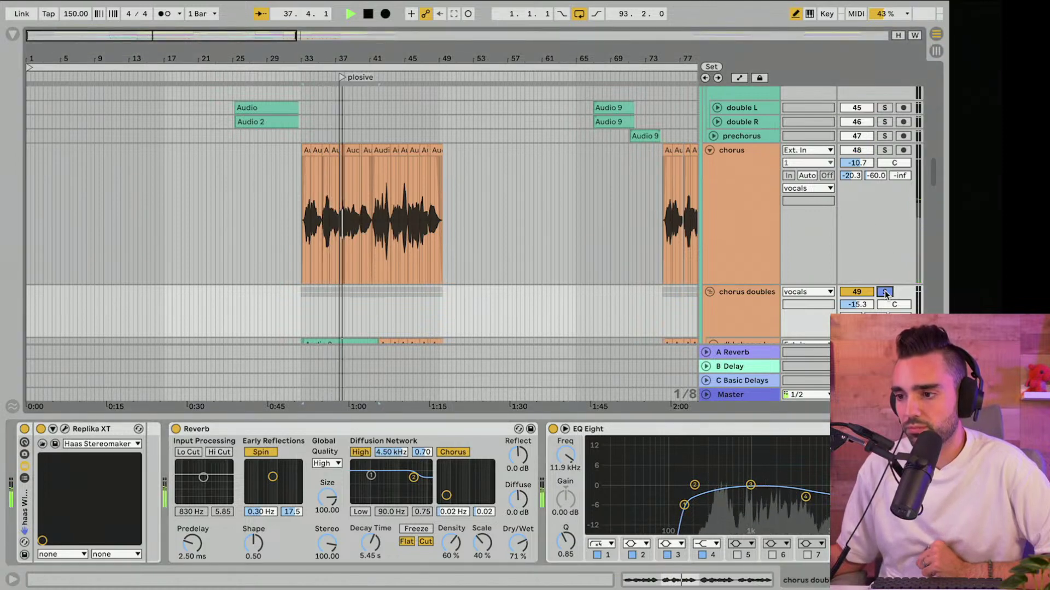
drag(518, 544, 518, 552)
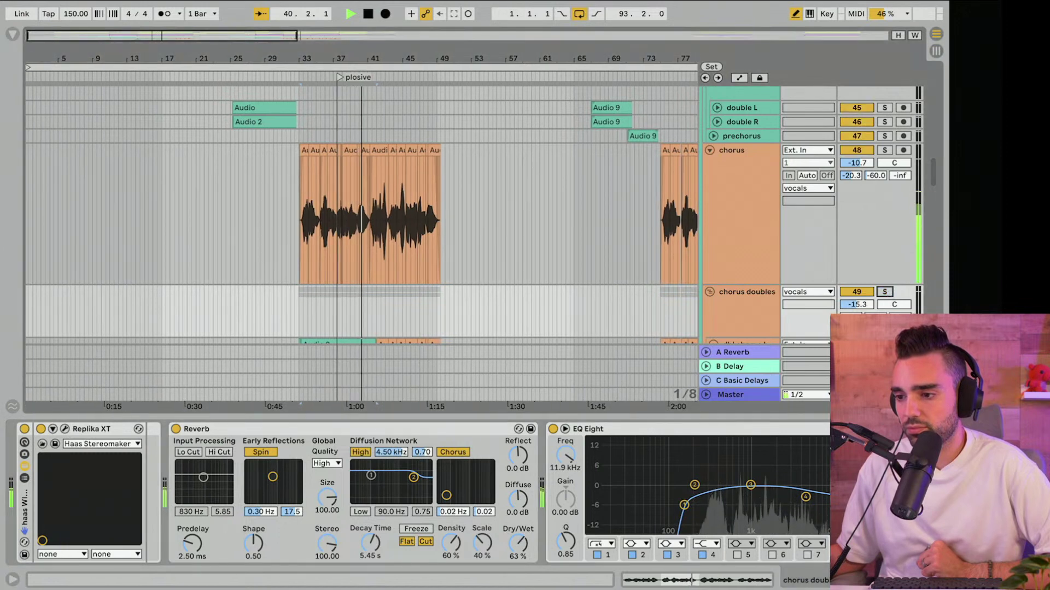
click(885, 291)
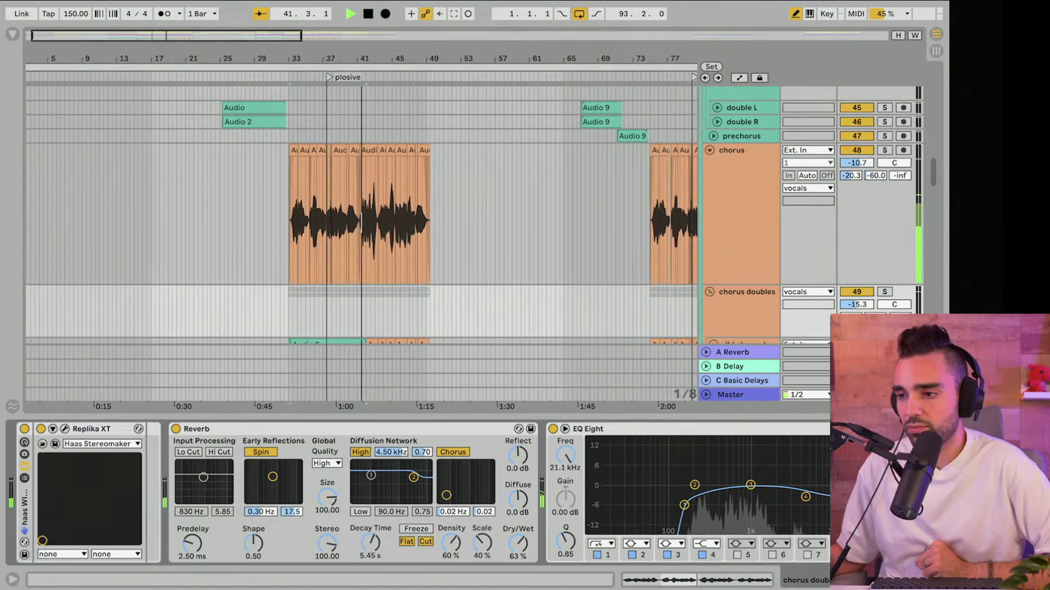
Step: Hide the device view and listen to the chorus with its doubles from position 32.3.1
drag(614, 418, 520, 438)
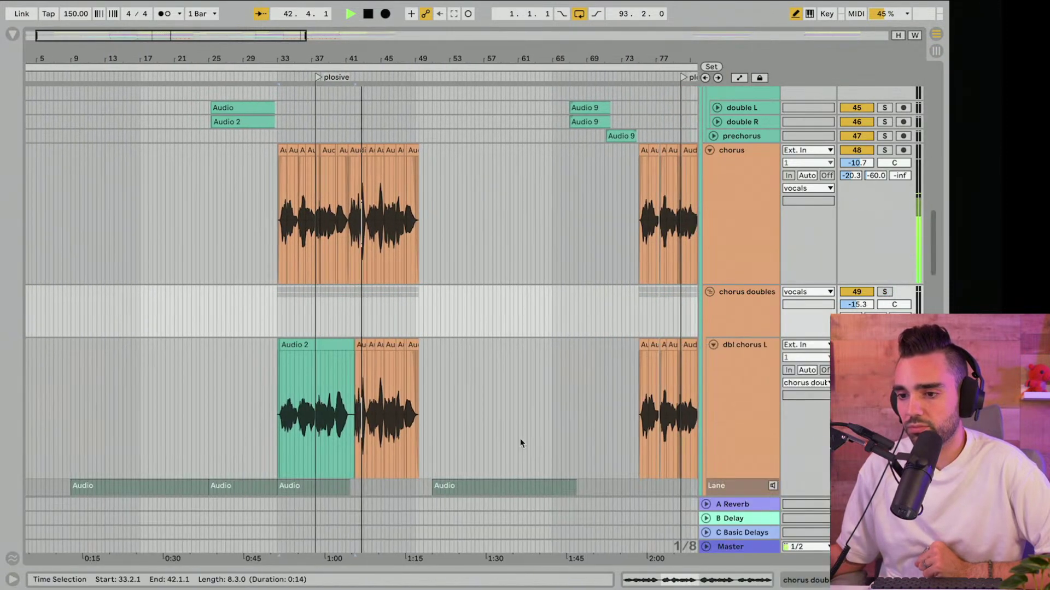
key(space)
click(268, 310)
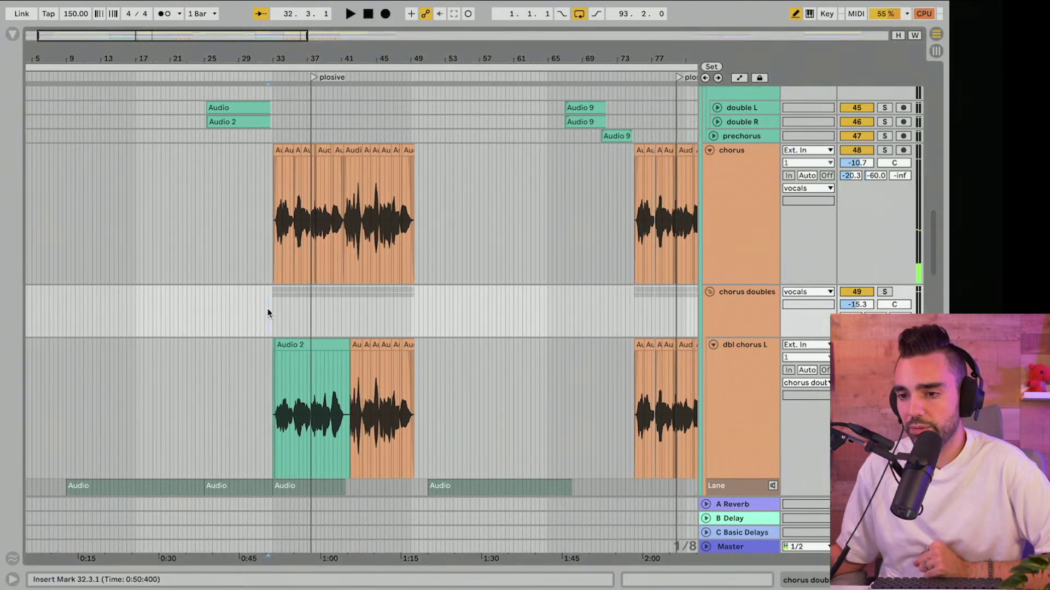
key(space)
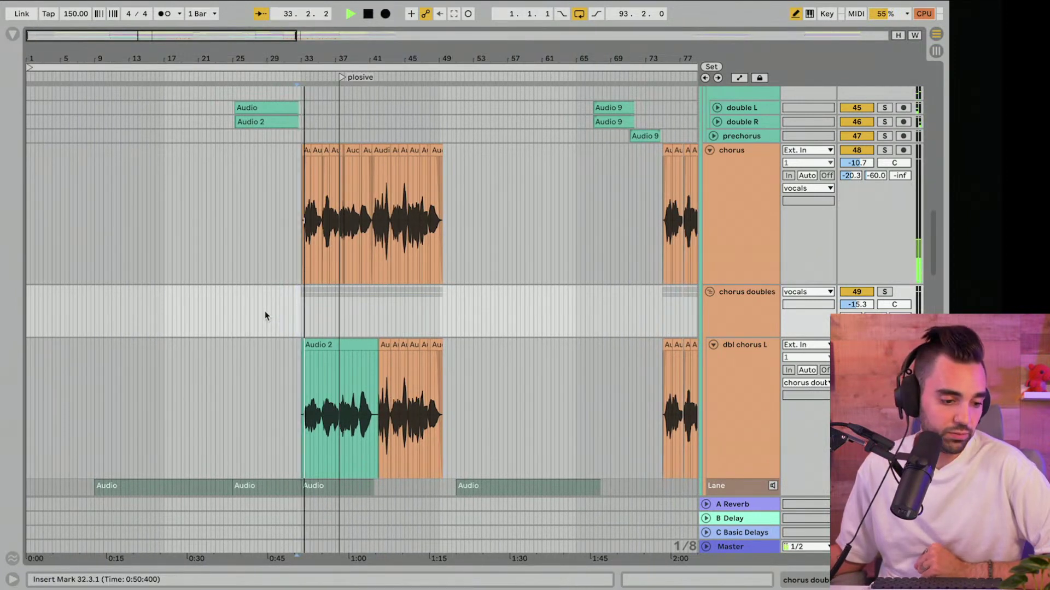
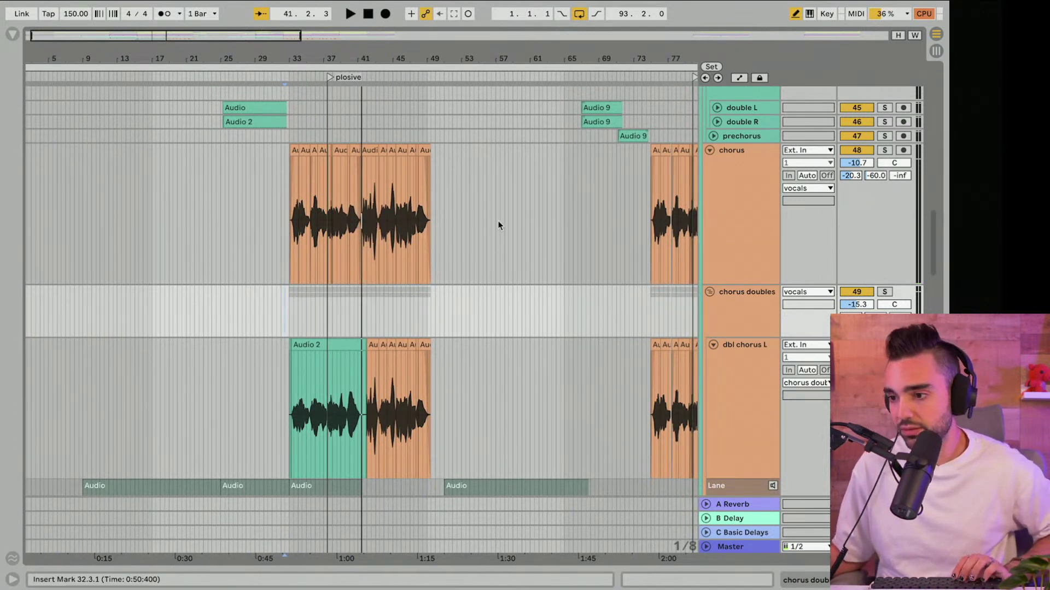
Step: Show the track delay controls, set the left chorus double's delay to 17 ms and replay the chorus
key(super+alt+d)
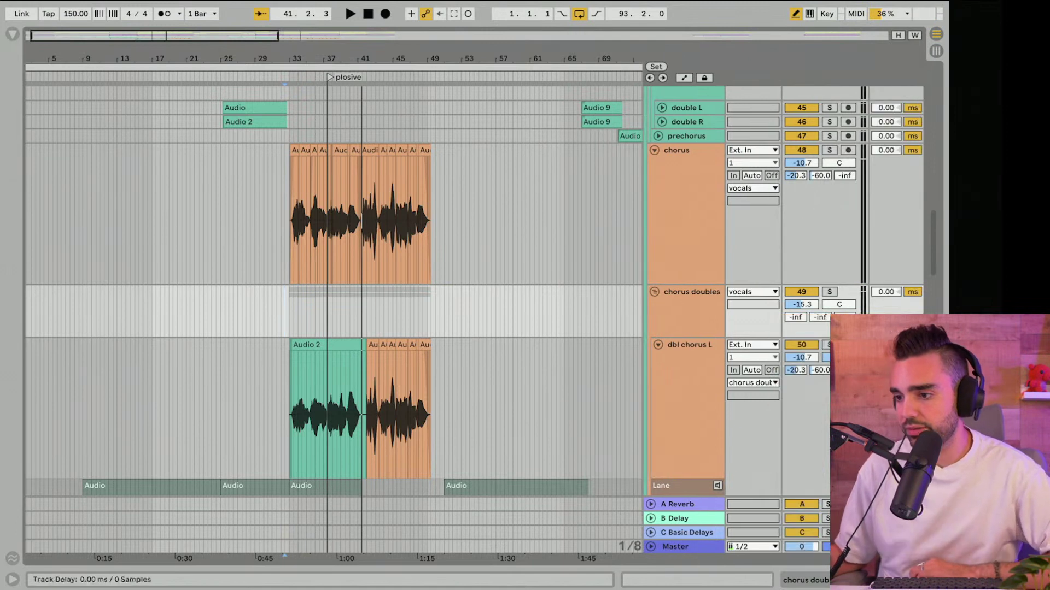
scroll(758, 382, down, 5)
scroll(757, 383, up, 3)
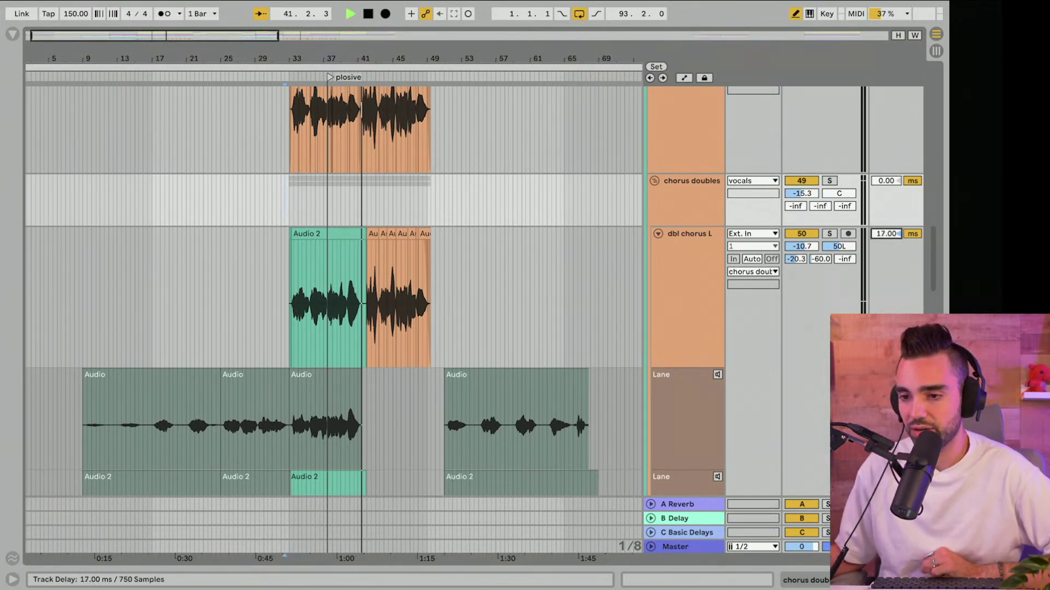
scroll(334, 295, left, 1)
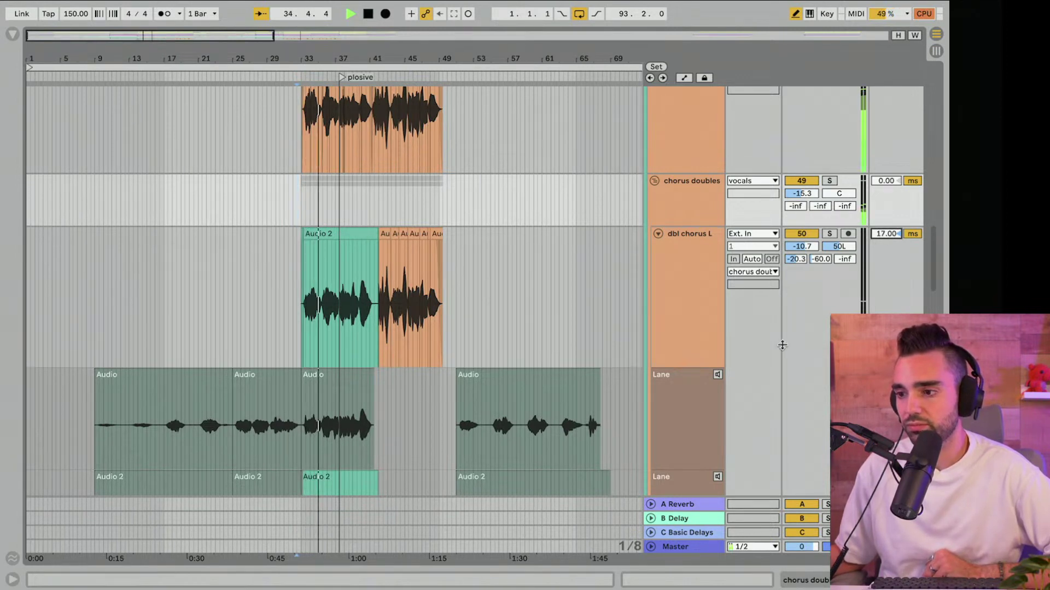
Step: Set the right-panned chorus double's track delay to -38 ms and hide the take lanes of the doubles
scroll(783, 345, down, 10)
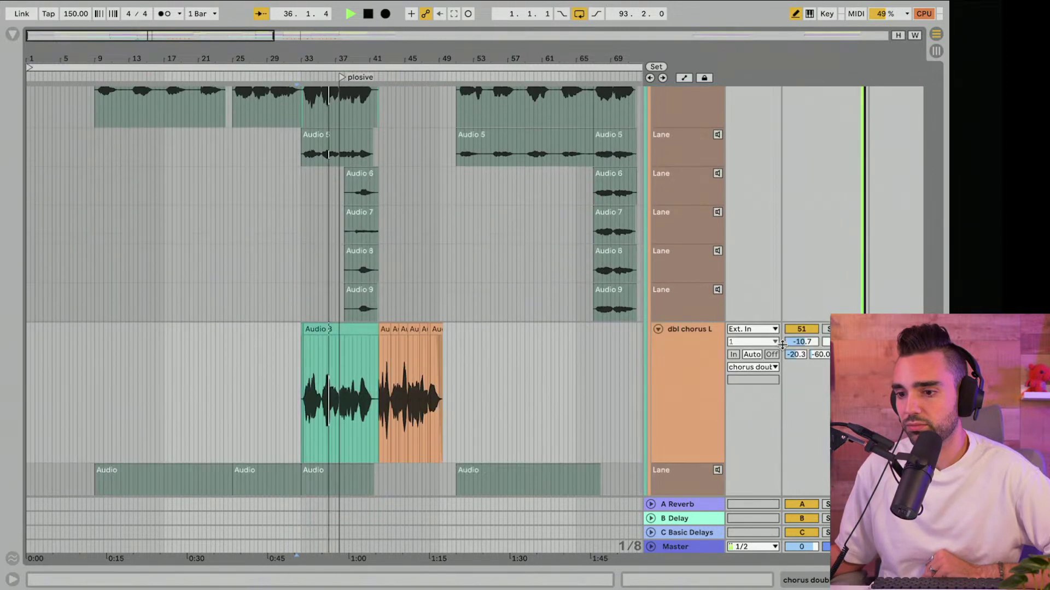
scroll(782, 345, up, 5)
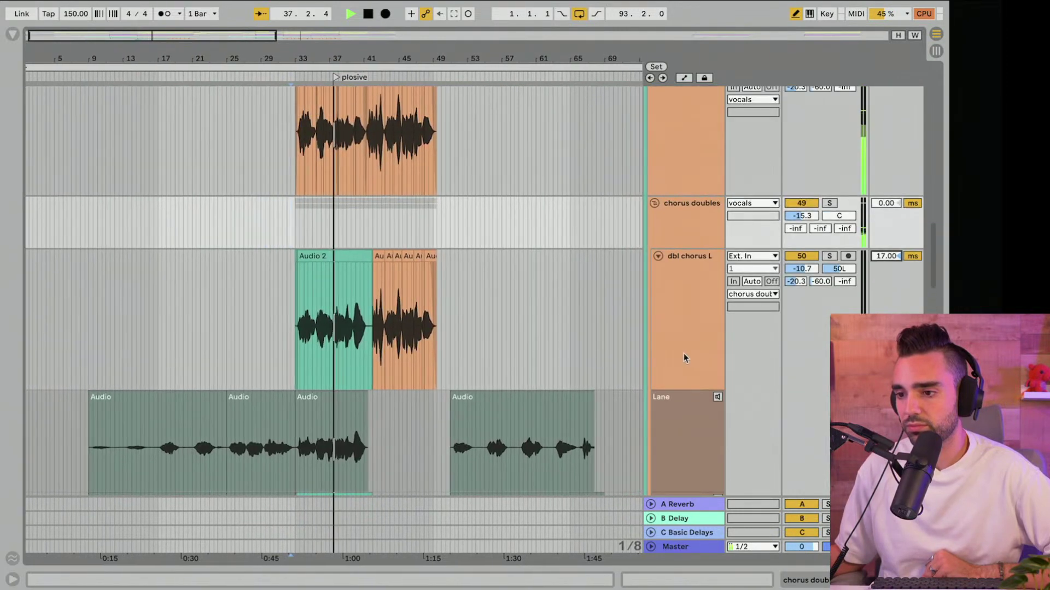
right_click(684, 359)
click(708, 207)
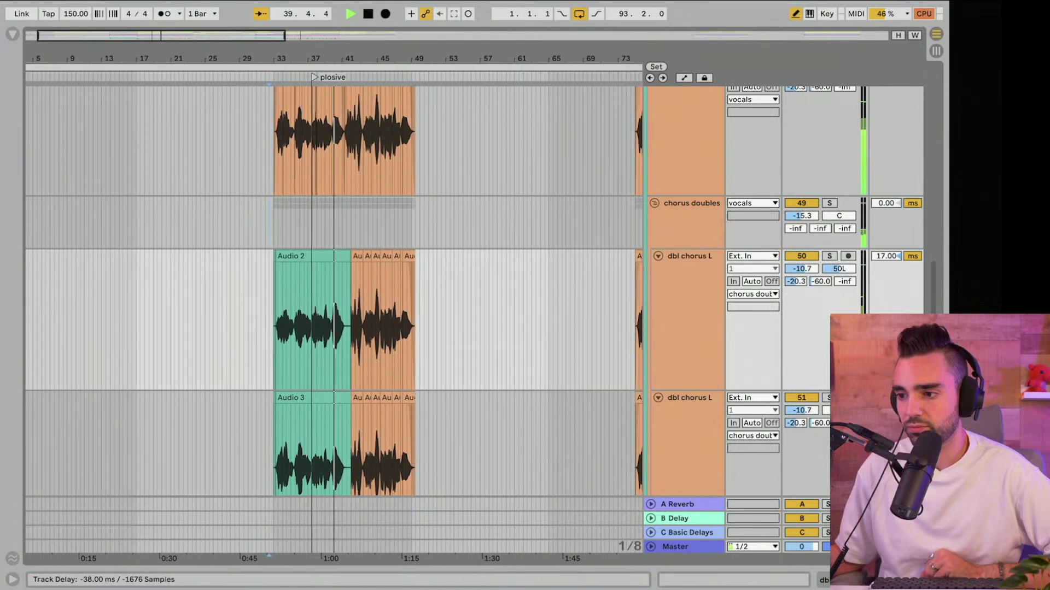
key(space)
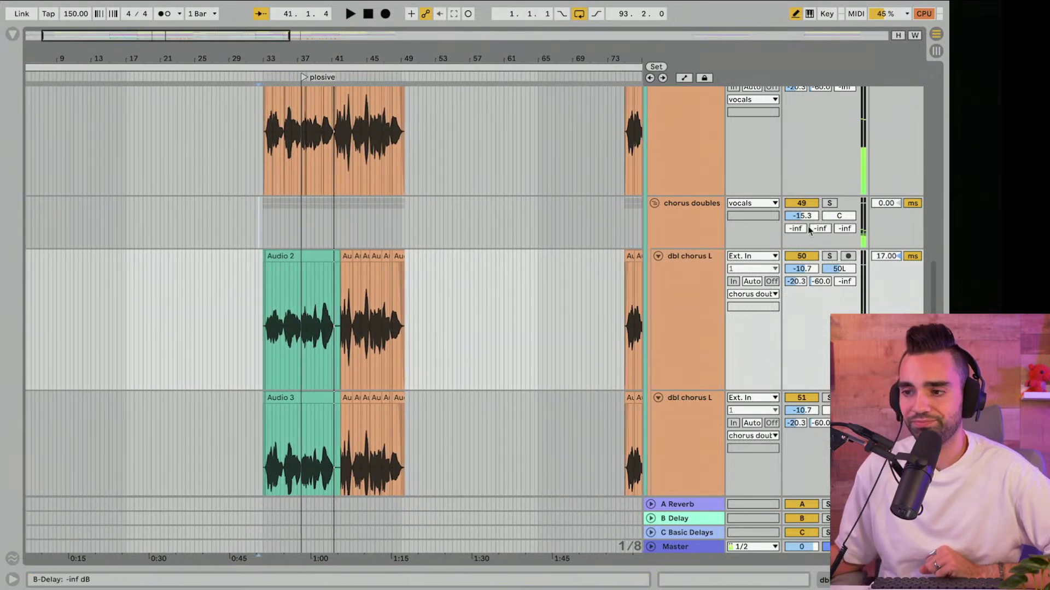
Step: Audition the chorus doubles soloed, set their Reverb's dry/wet to 44%, and check them with the full mix
click(829, 204)
key(space)
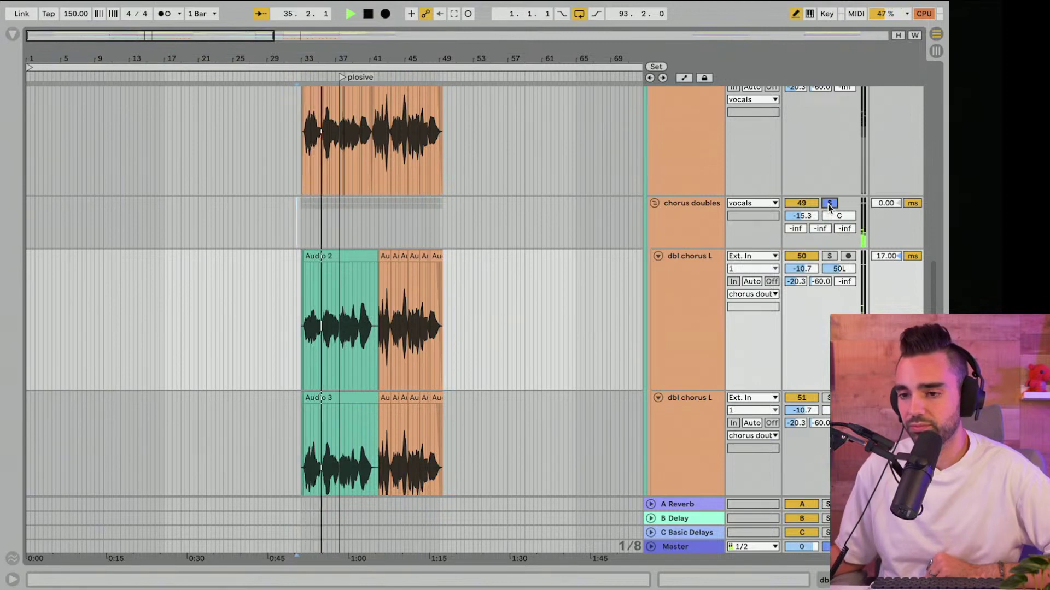
double_click(690, 224)
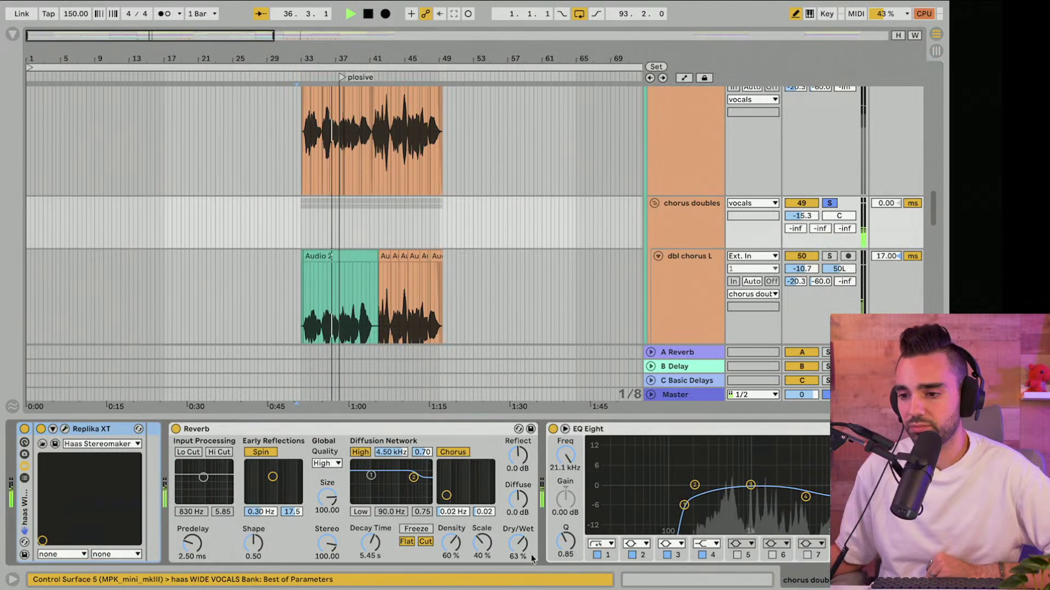
drag(530, 555, 531, 573)
click(830, 204)
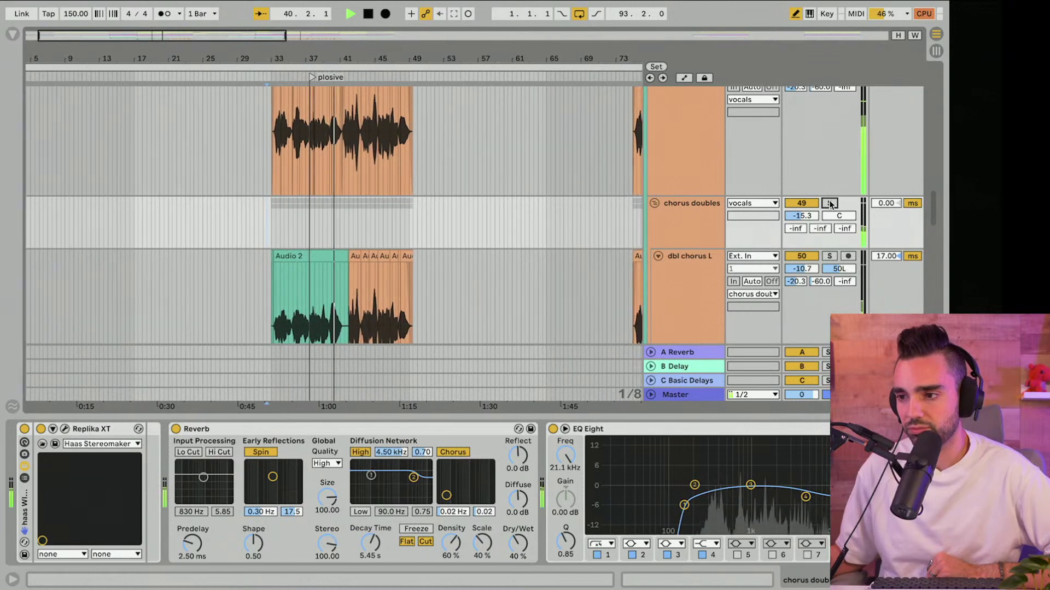
key(space)
Step: Set the Pop Vocal reverb's dry/wet on the lead chorus track to 16% while playing the chorus
scroll(714, 204, up, 3)
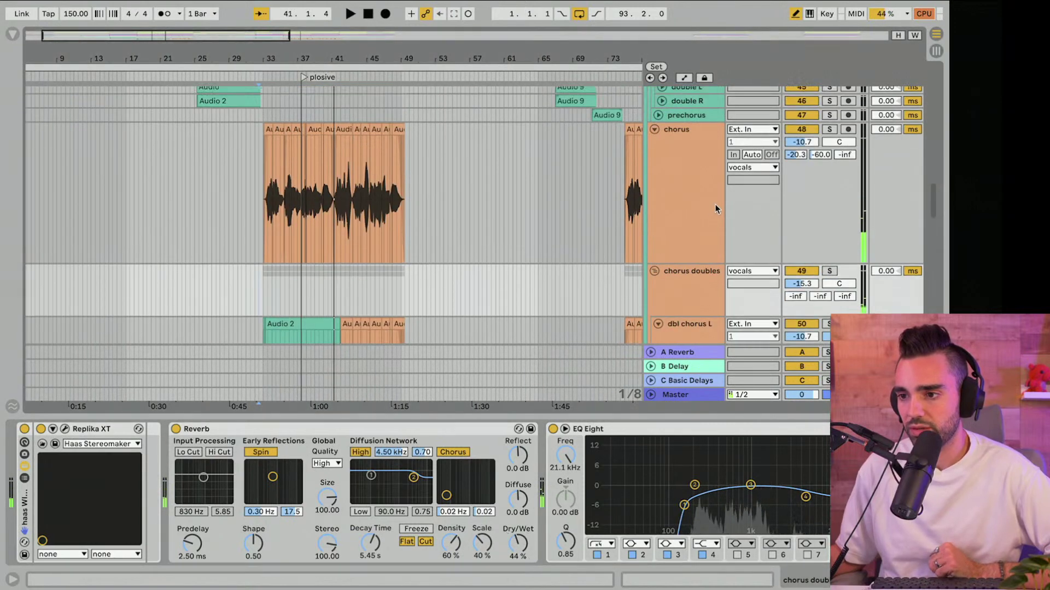
click(696, 213)
drag(573, 541, 573, 534)
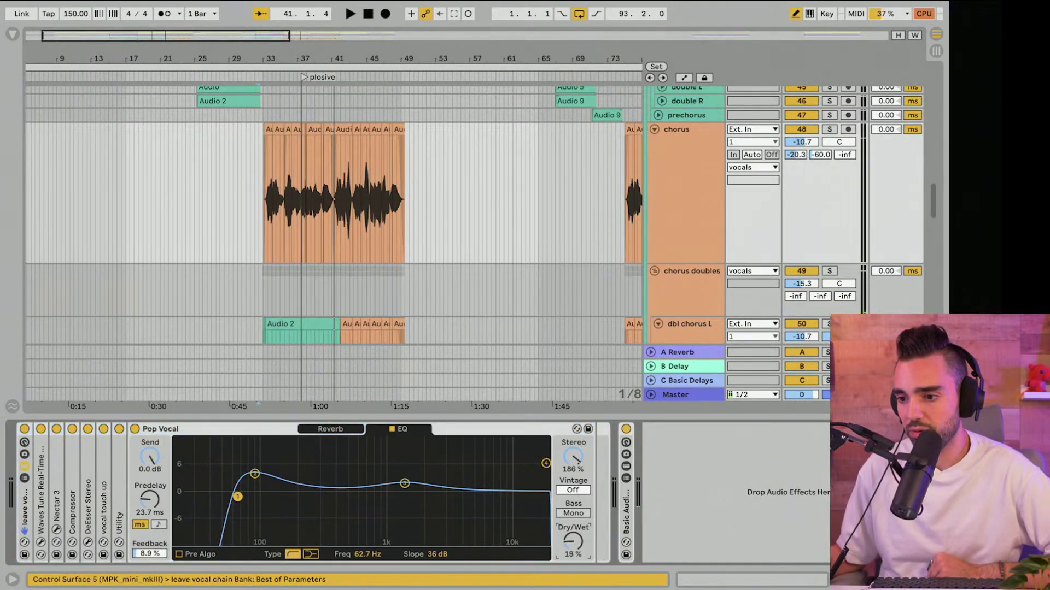
key(space)
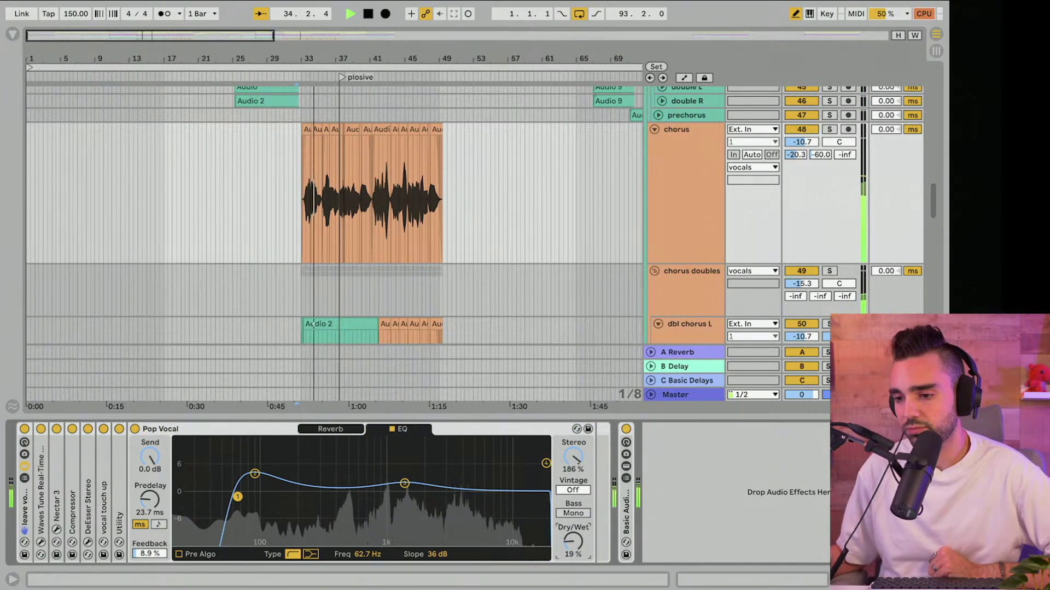
drag(572, 533, 573, 535)
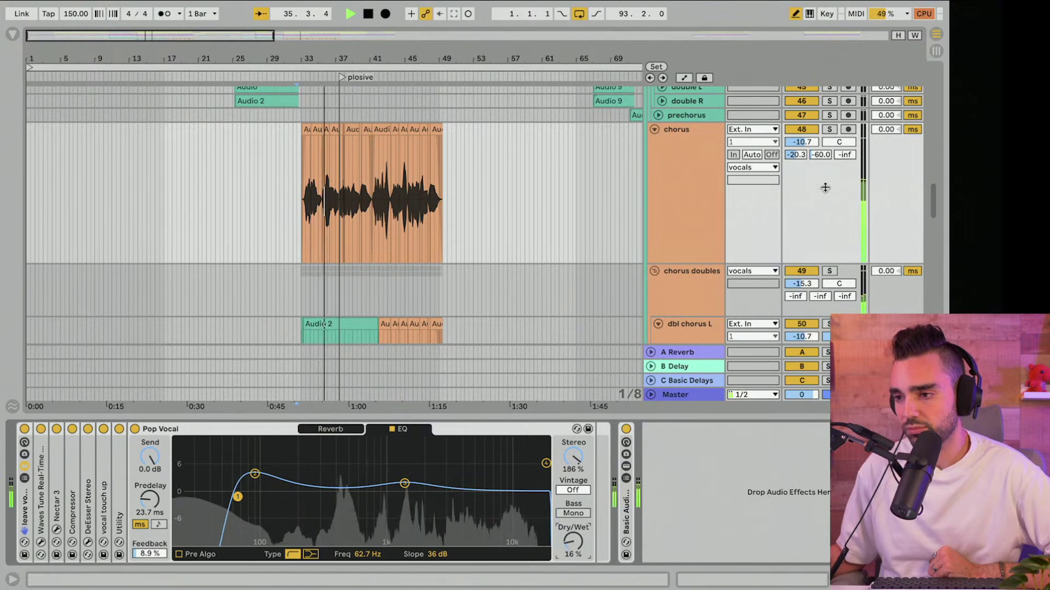
Step: Set the lead chorus track's send to A Reverb to -11.6 dB, hide the device view and stop playback
drag(796, 155, 796, 147)
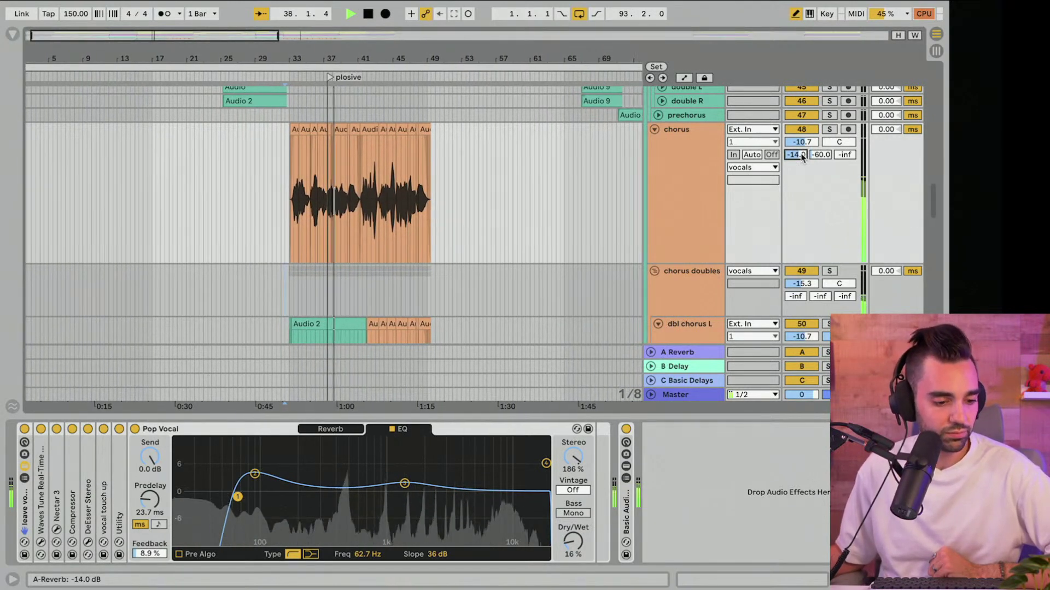
drag(796, 155, 797, 157)
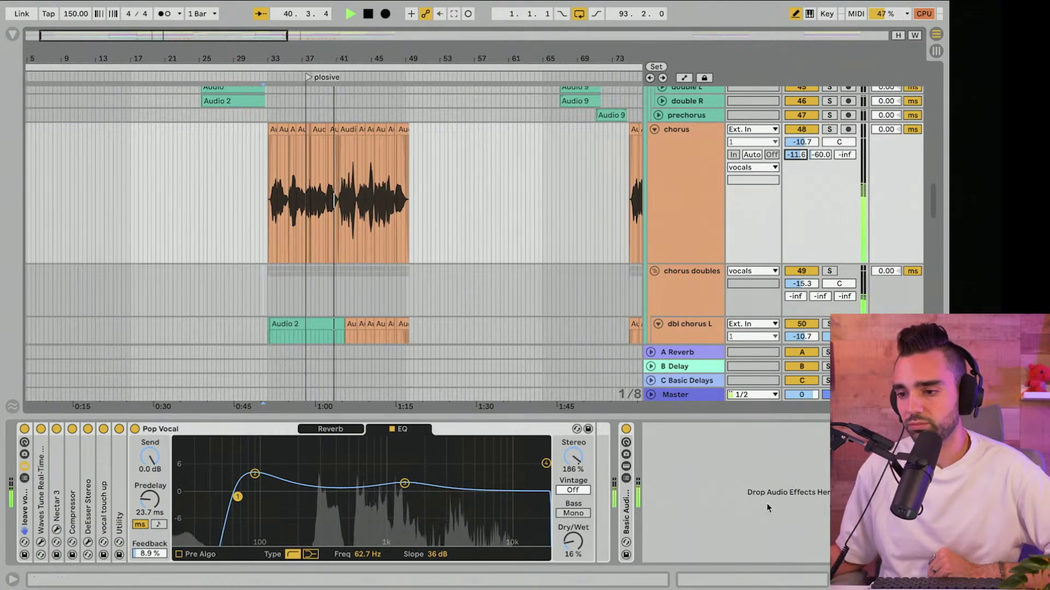
key(alt+super+l)
key(space)
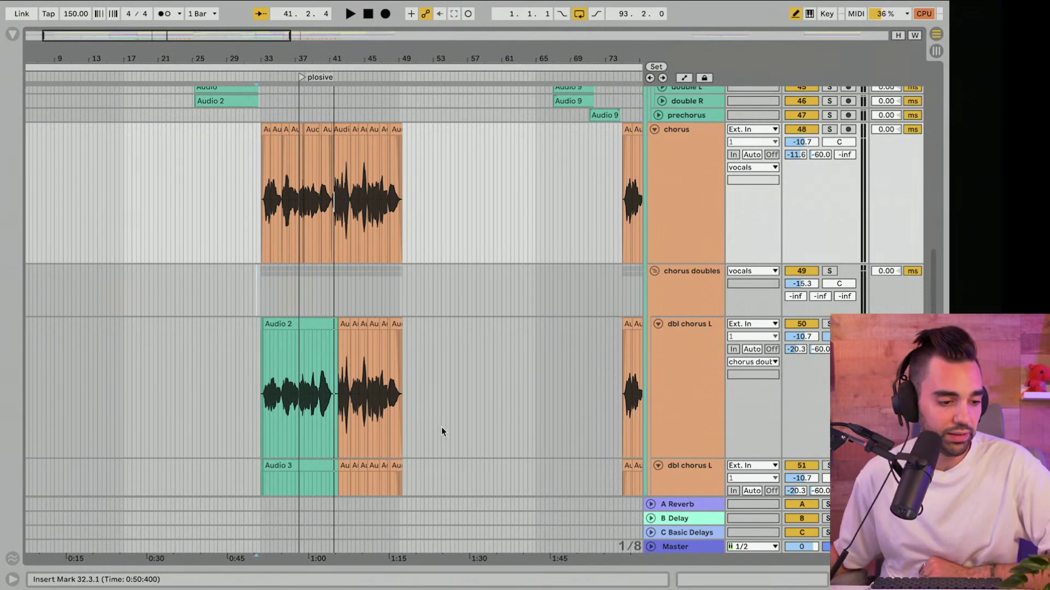
Step: Show the take lanes of the left-panned chorus double track
scroll(441, 427, right, 2)
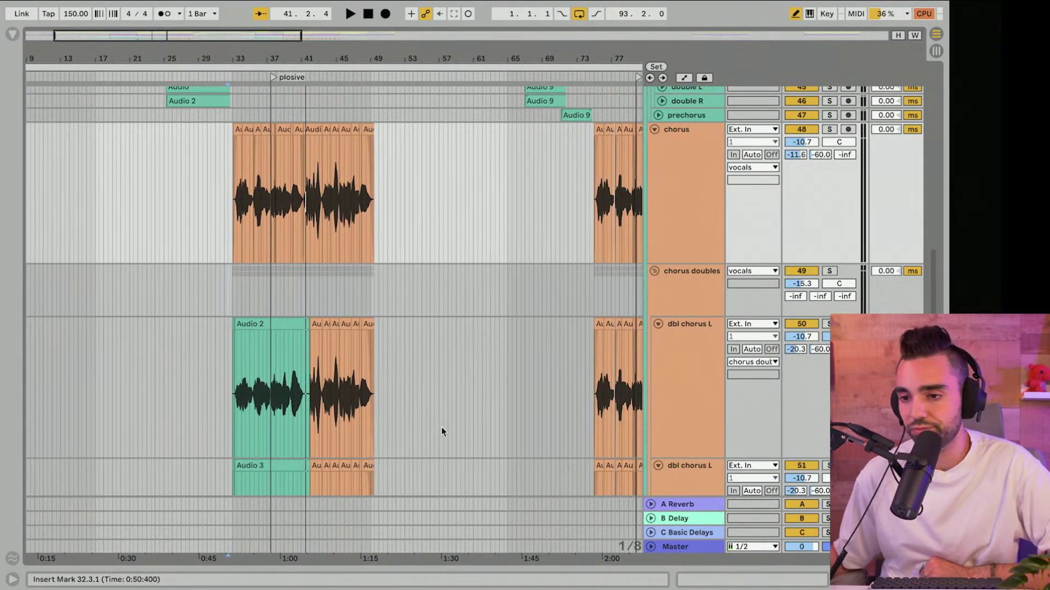
drag(363, 58, 363, 70)
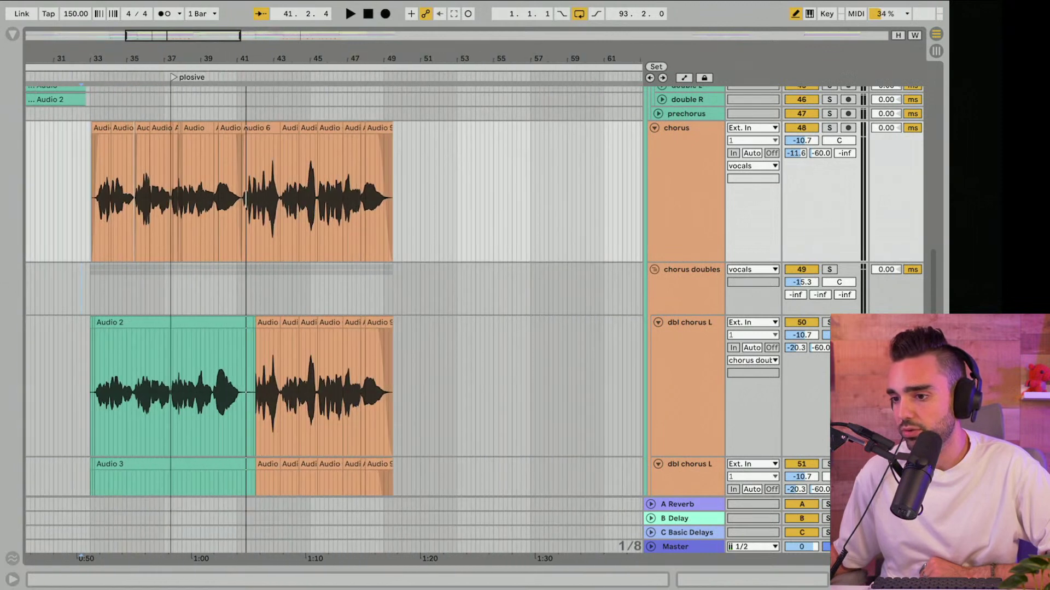
scroll(661, 348, down, 5)
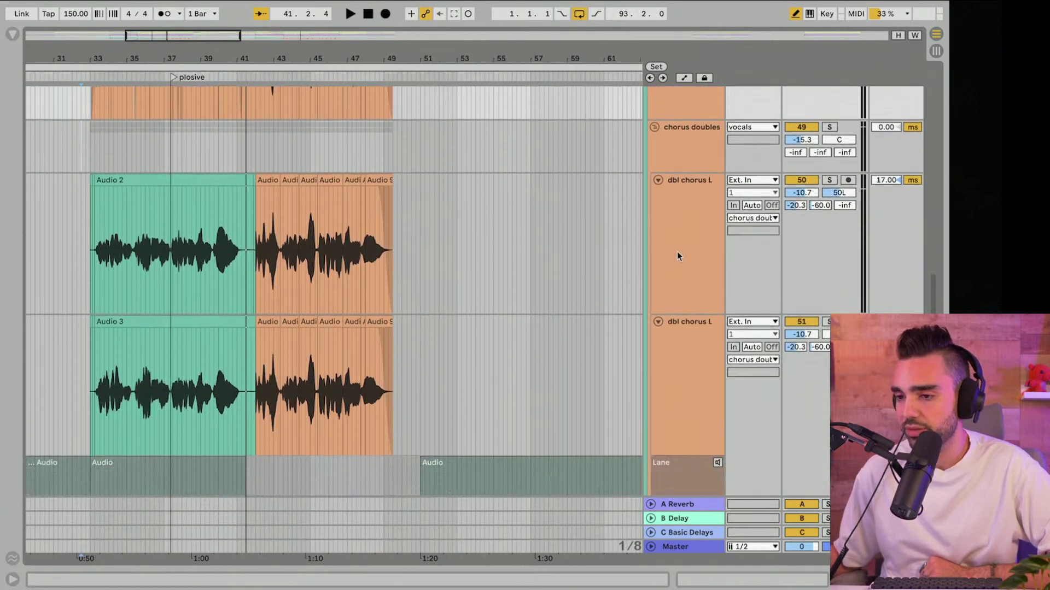
right_click(689, 222)
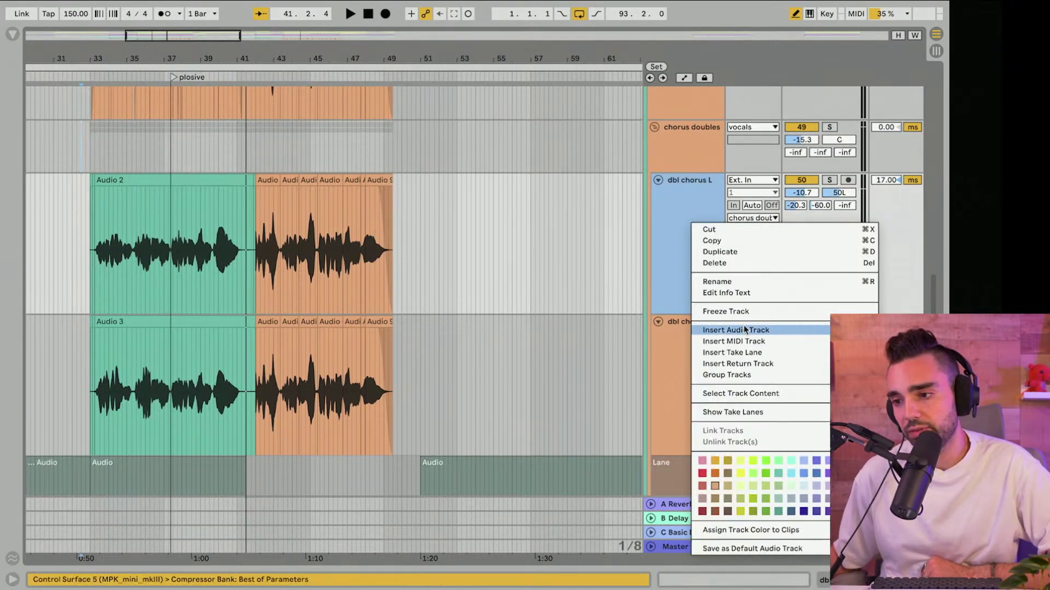
click(755, 414)
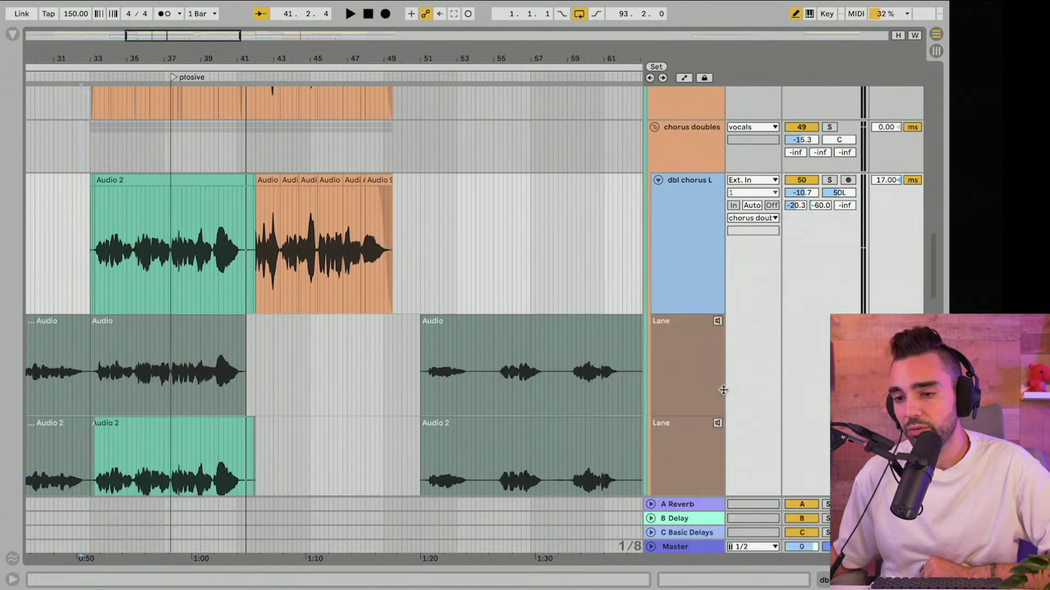
Step: Examine the comped clips and take lanes of both chorus doubles throughout the chorus sections
scroll(596, 381, down, 5)
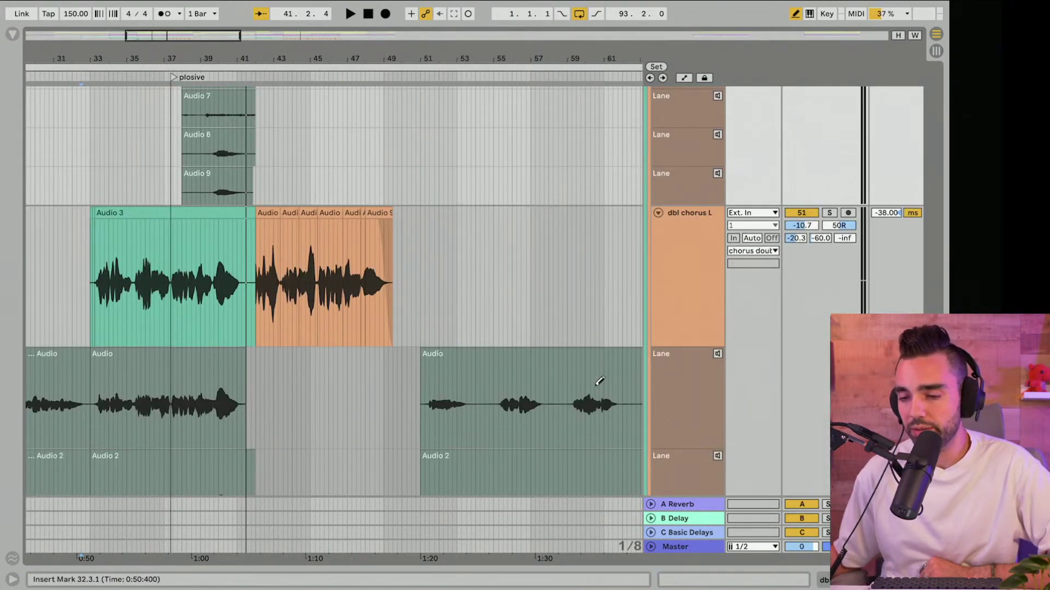
mouse_move(336, 60)
mouse_down()
mouse_move(335, 93)
mouse_move(332, 58)
mouse_up()
scroll(329, 169, up, 4)
scroll(330, 168, up, 5)
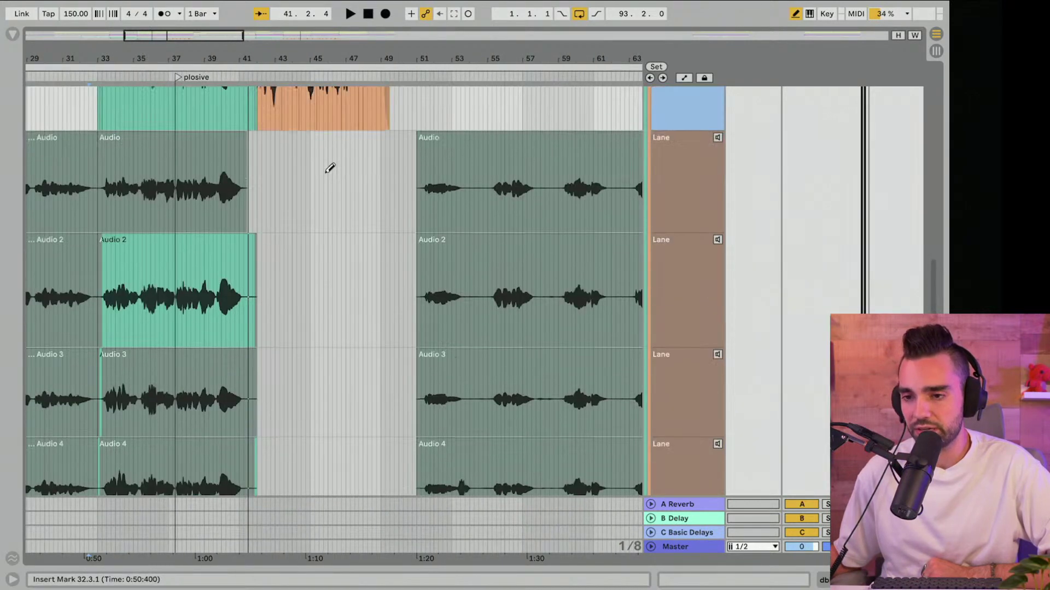
scroll(330, 168, up, 3)
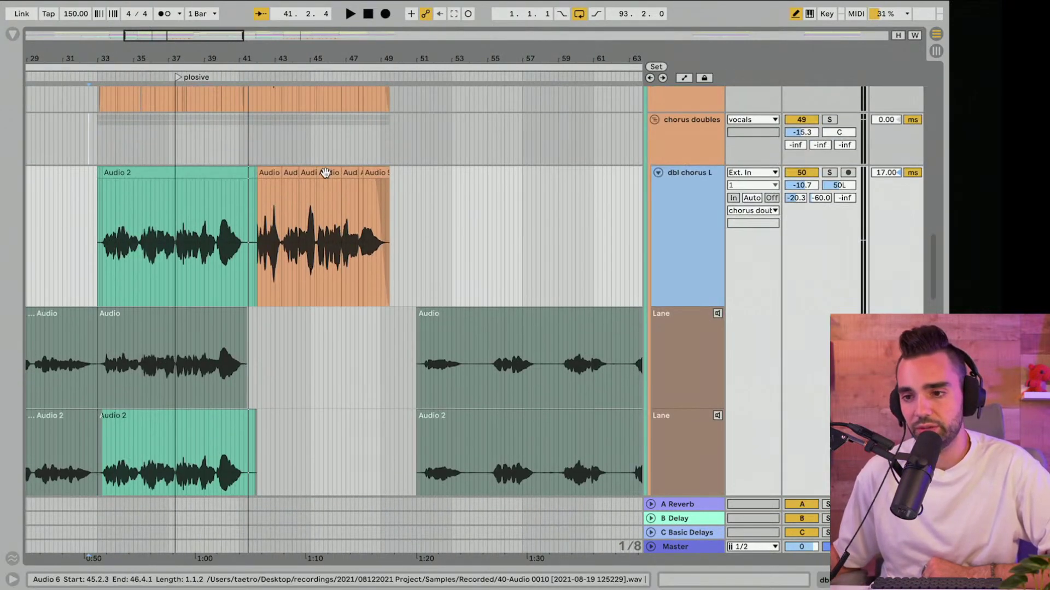
click(325, 172)
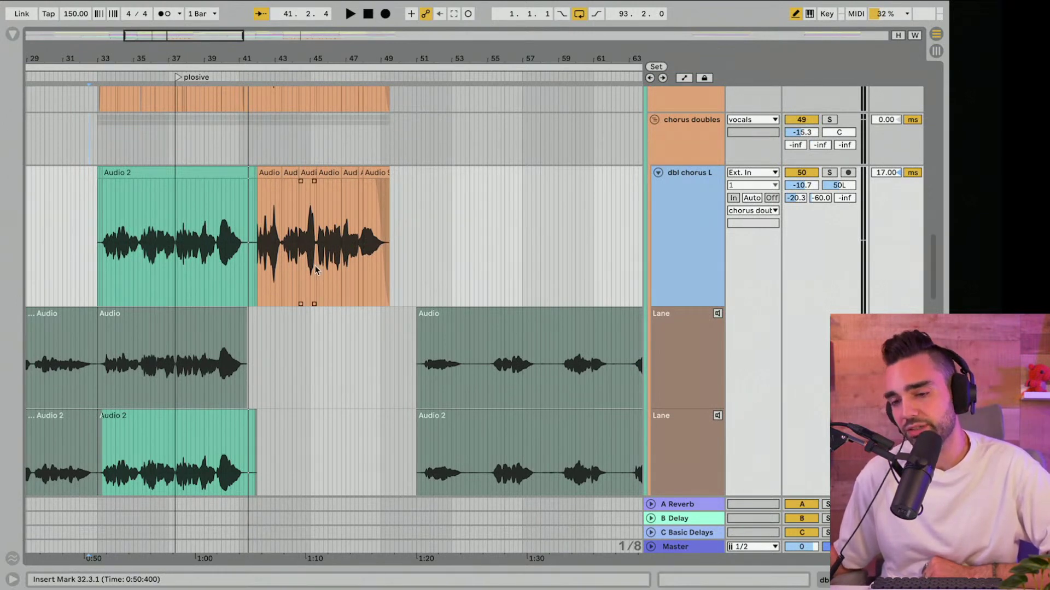
scroll(312, 192, down, 5)
scroll(290, 154, up, 5)
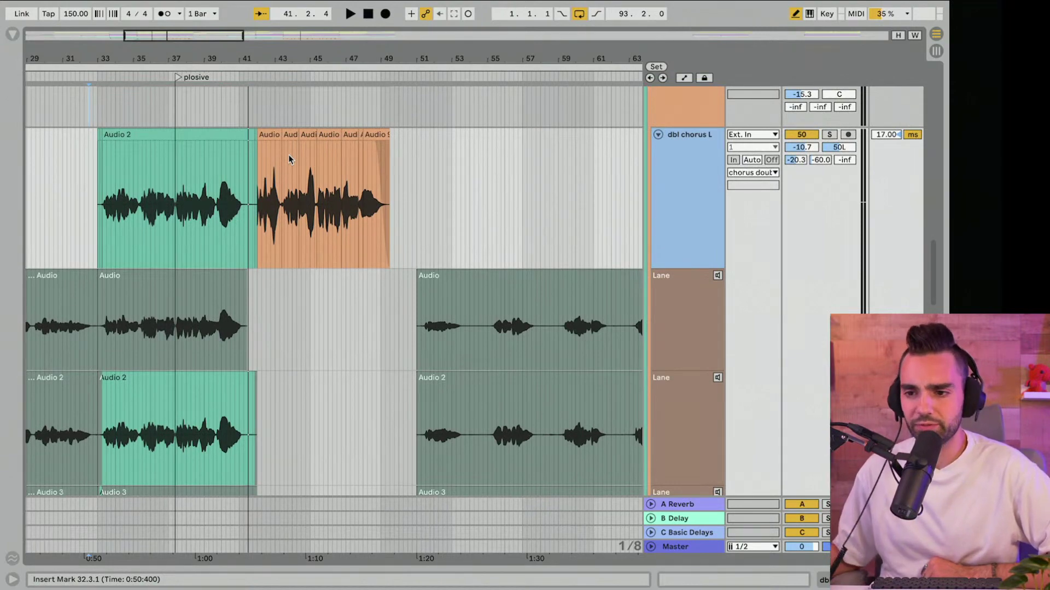
scroll(288, 156, down, 10)
scroll(293, 149, down, 10)
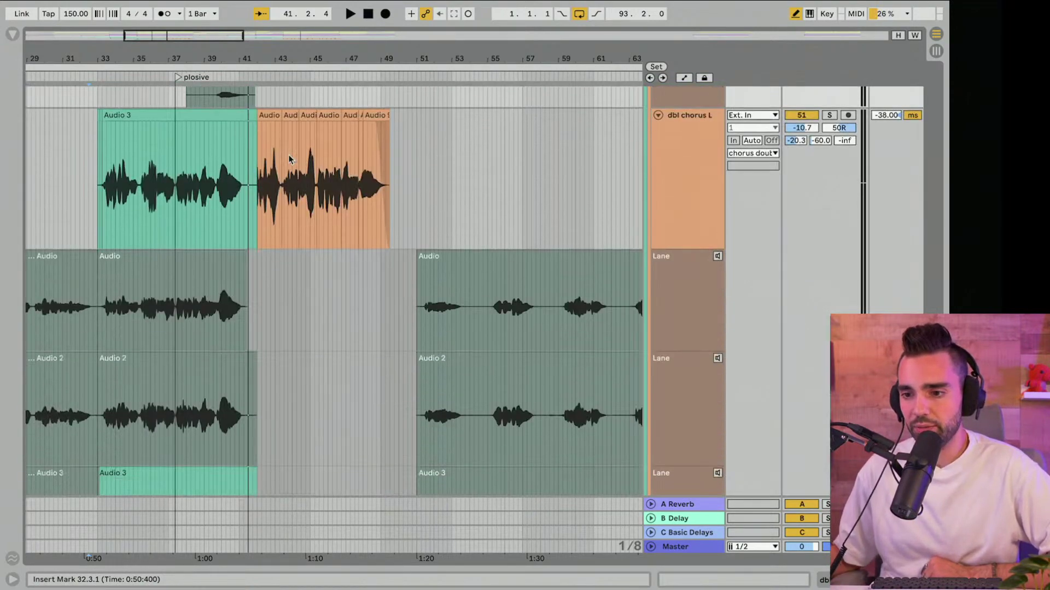
scroll(292, 154, up, 10)
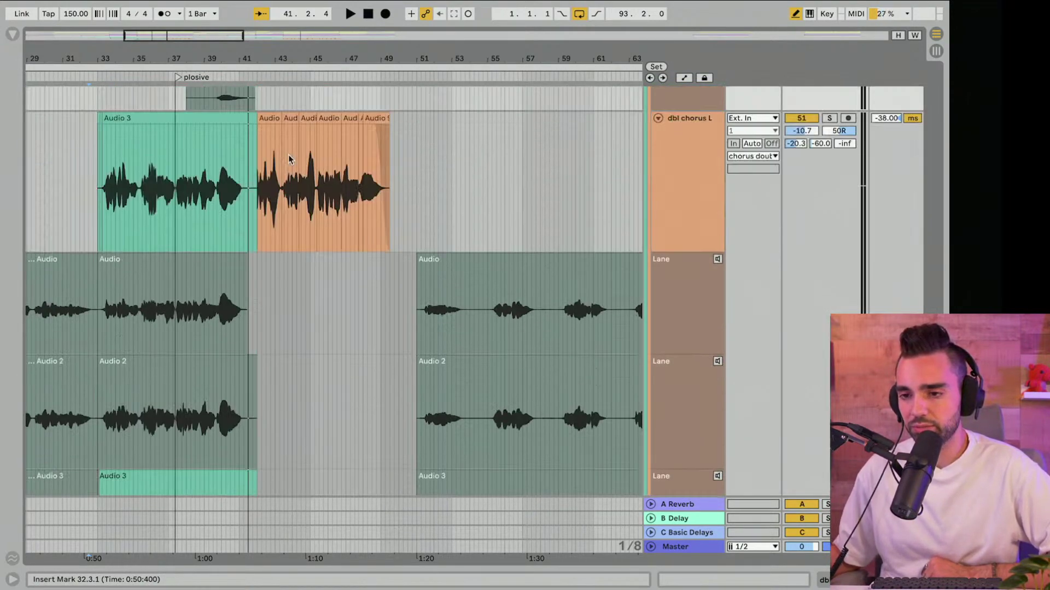
drag(393, 61, 392, 36)
drag(214, 36, 434, 51)
scroll(615, 292, down, 2)
scroll(607, 290, right, 3)
scroll(604, 291, up, 6)
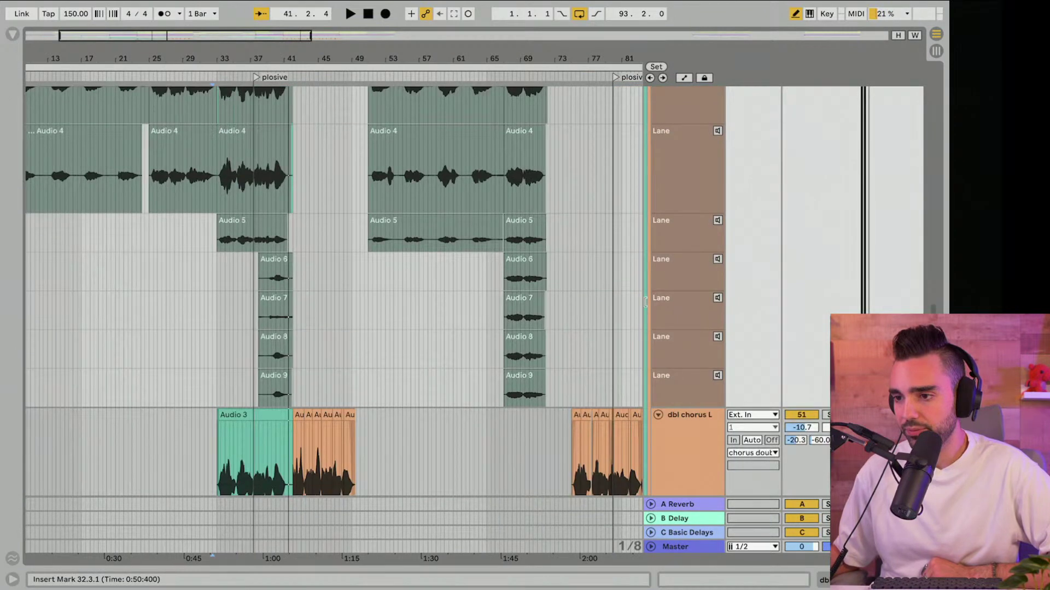
click(658, 416)
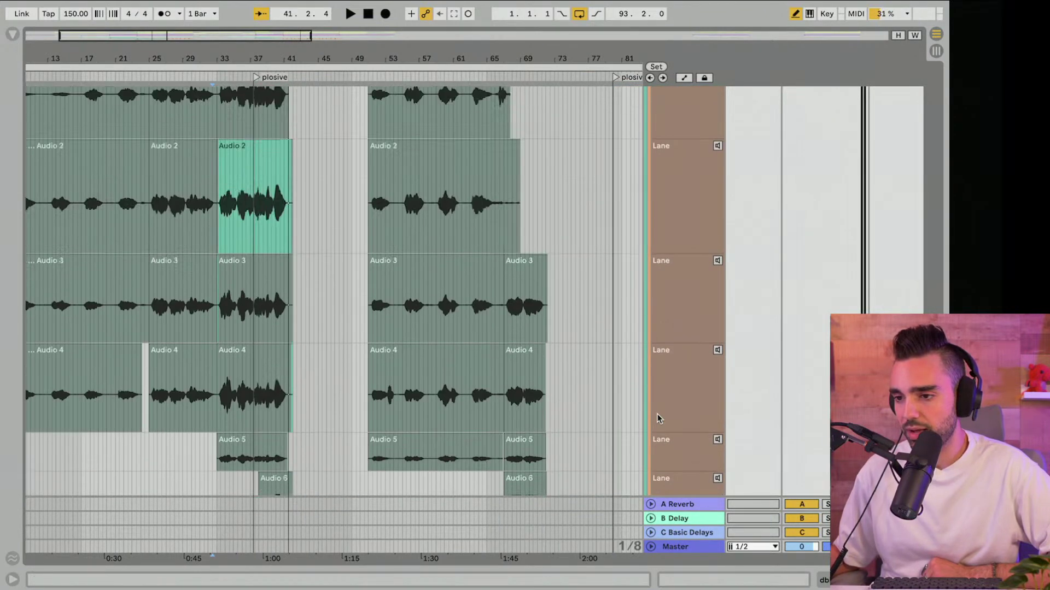
click(675, 332)
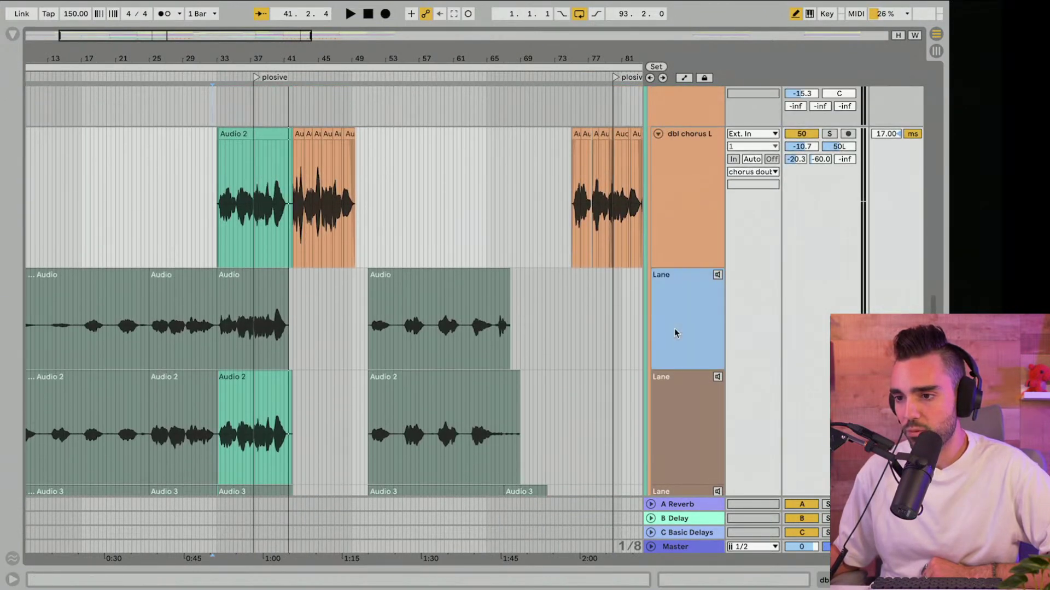
scroll(642, 203, up, 3)
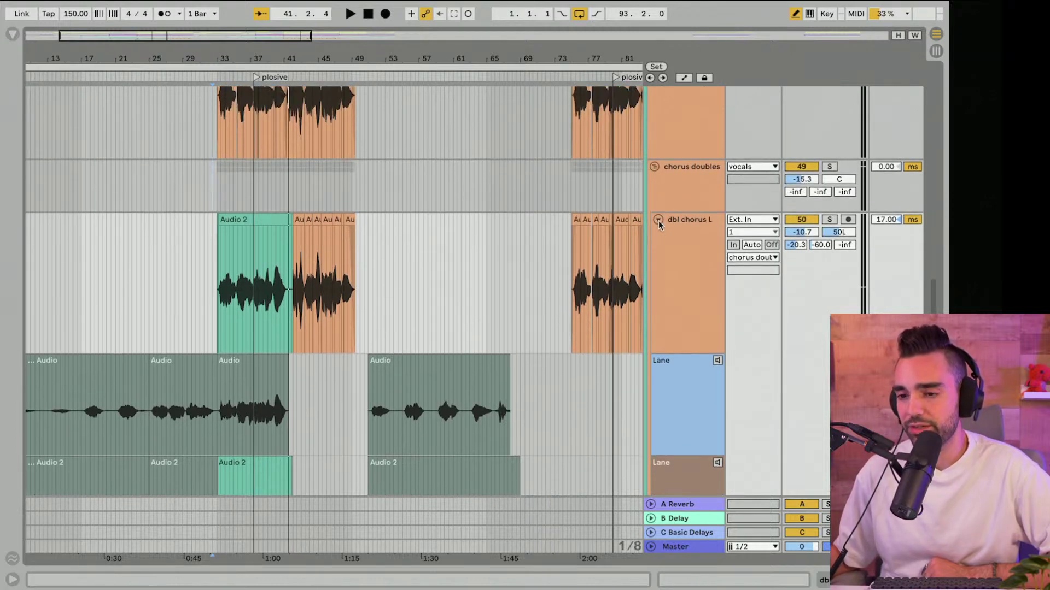
scroll(555, 346, down, 10)
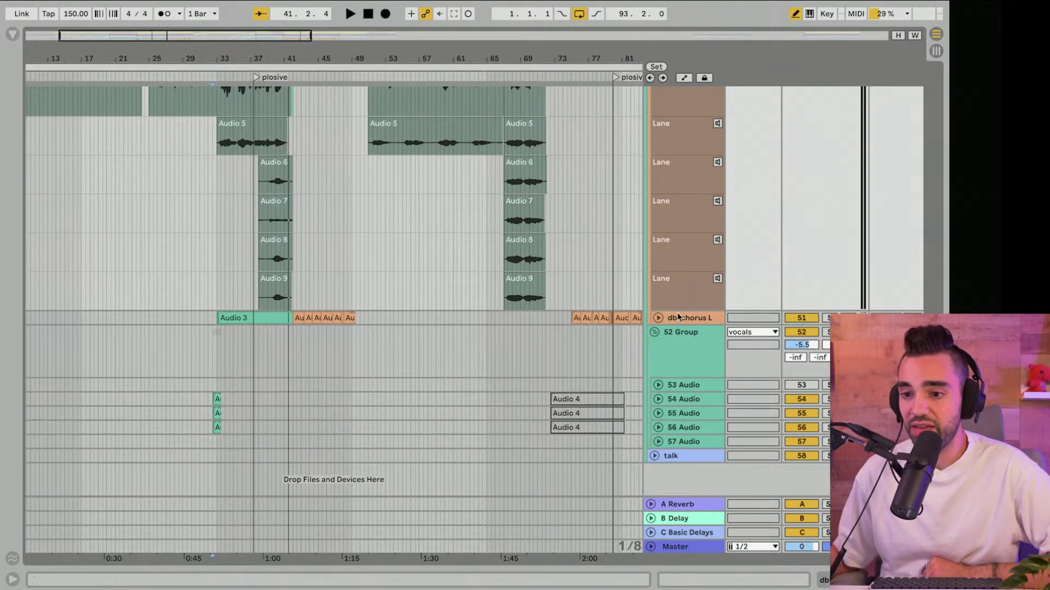
click(658, 317)
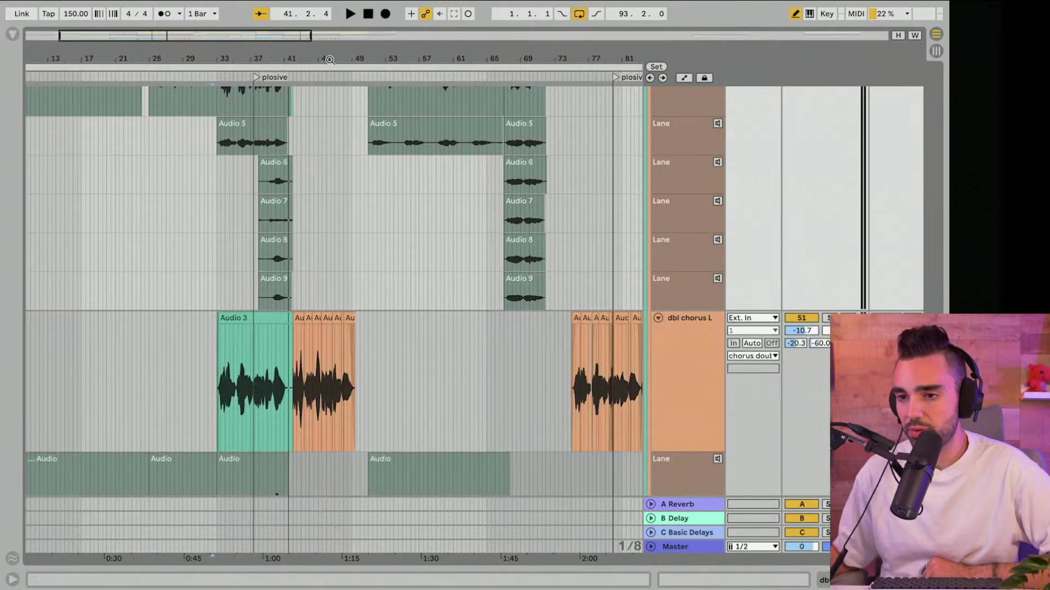
Step: Consolidate the right-panned chorus double's orange clips, from bar 42 to the end of the first chorus, into one clip
drag(329, 59, 290, 219)
click(160, 339)
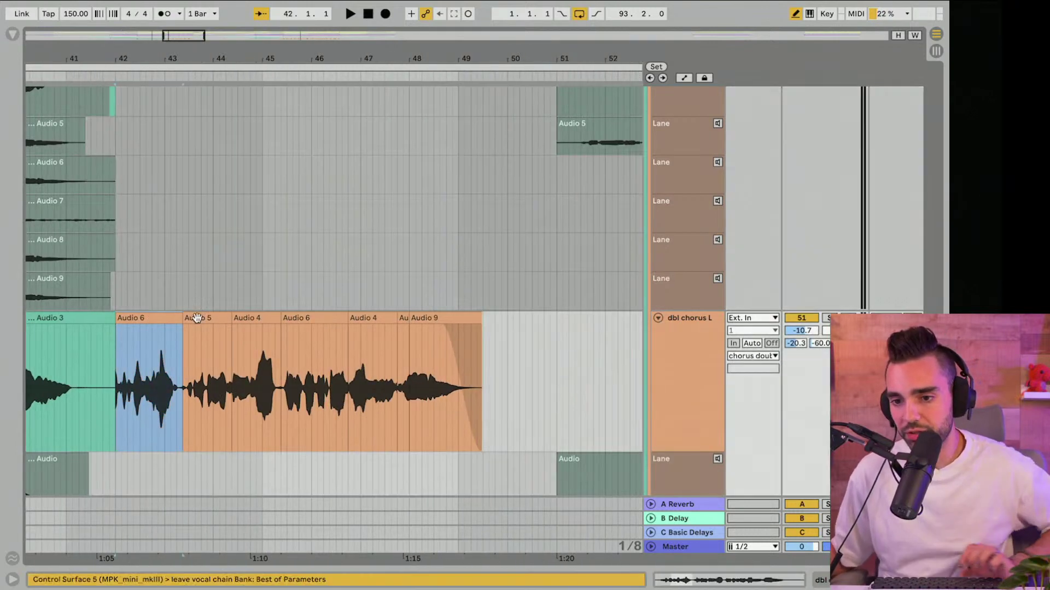
right_click(454, 316)
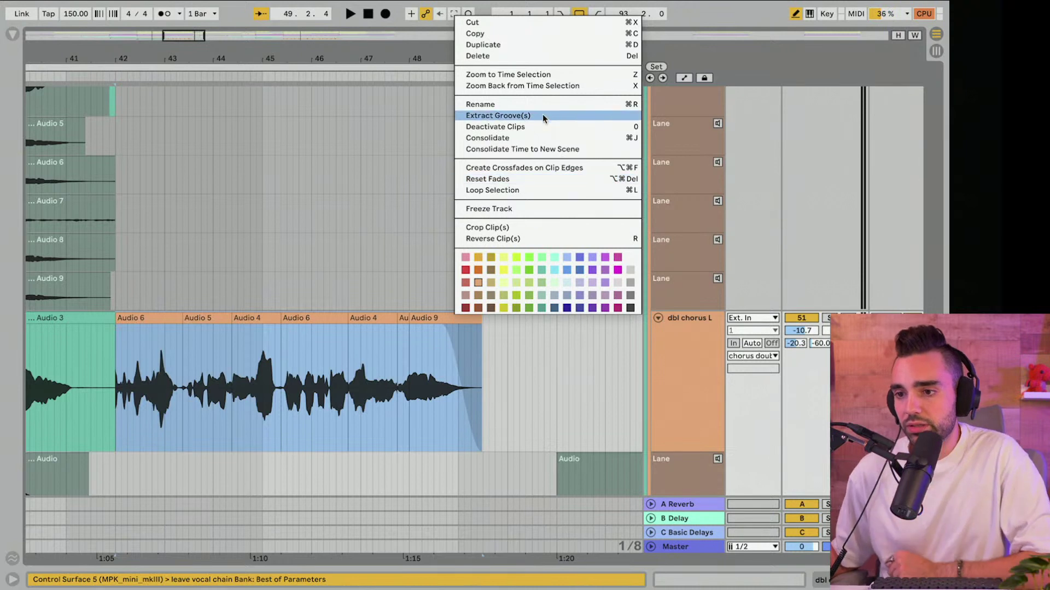
click(530, 138)
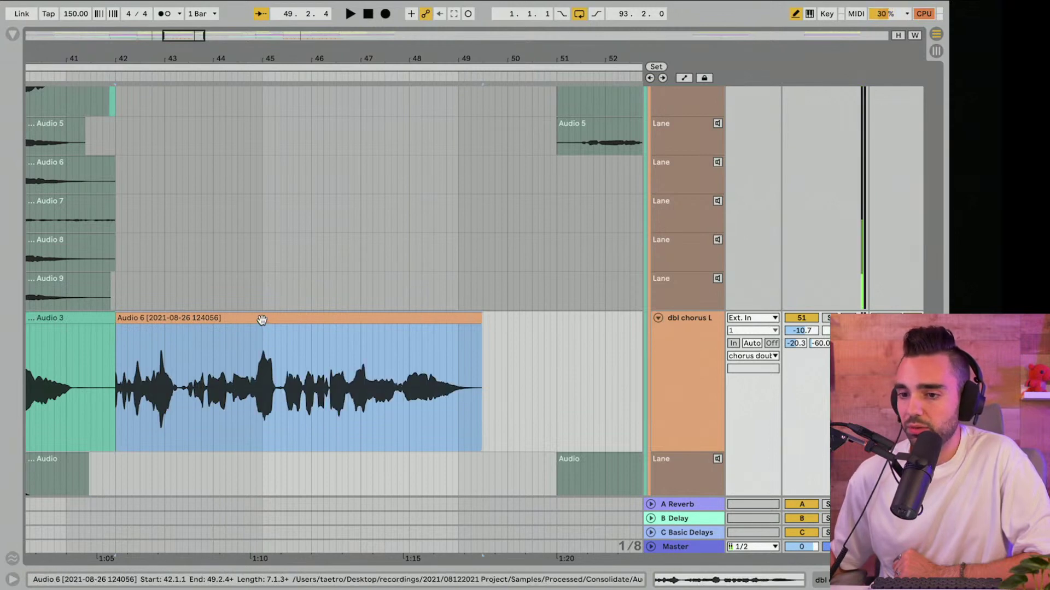
Step: Detune the right-panned double's consolidated clip by -21 cents while auditioning it, and close the clip view
double_click(260, 317)
scroll(394, 263, up, 2)
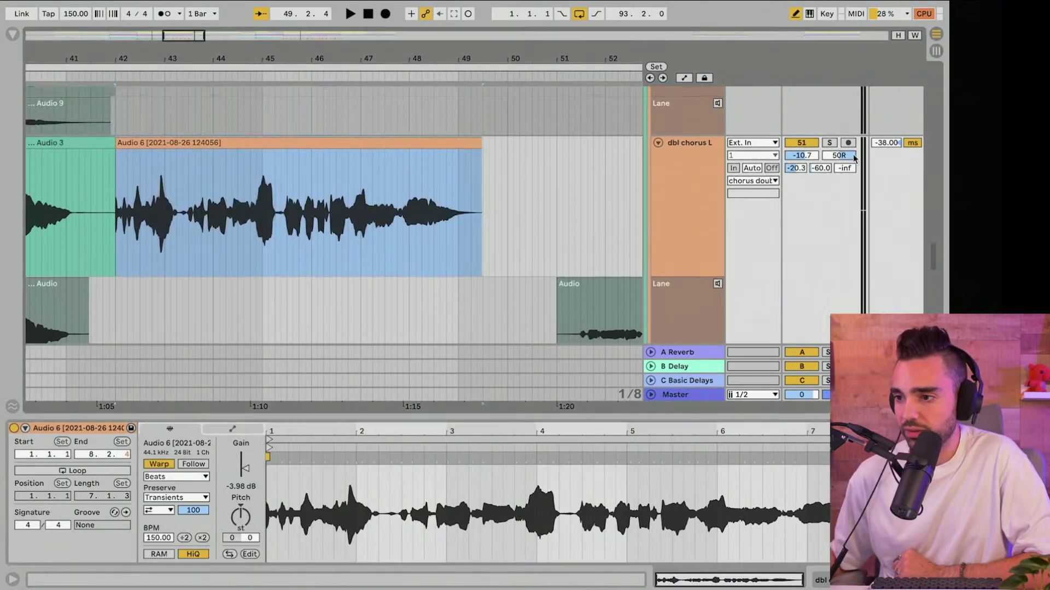
scroll(169, 369, up, 1)
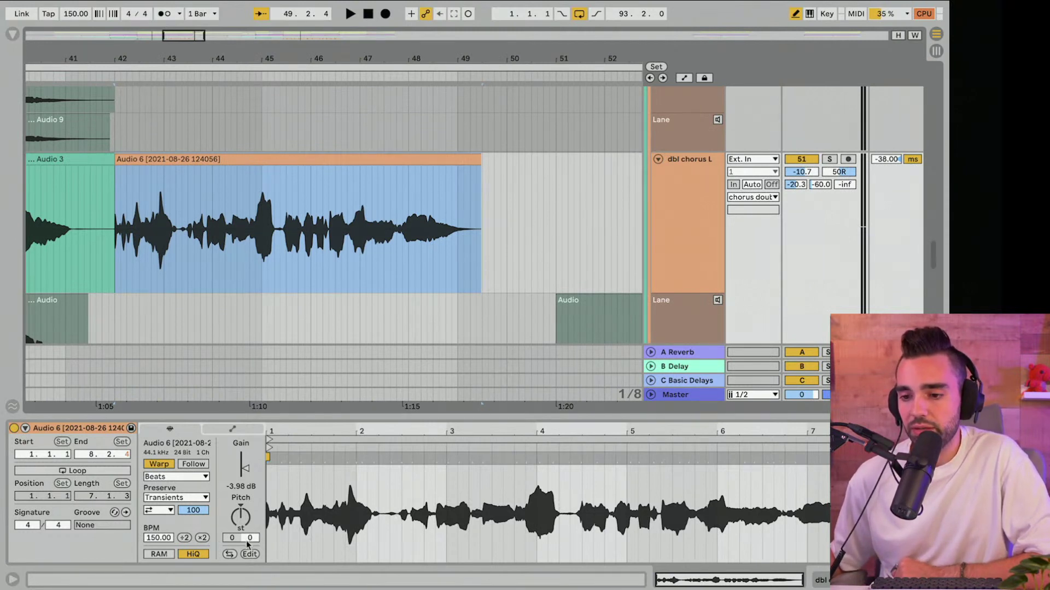
drag(247, 542, 248, 548)
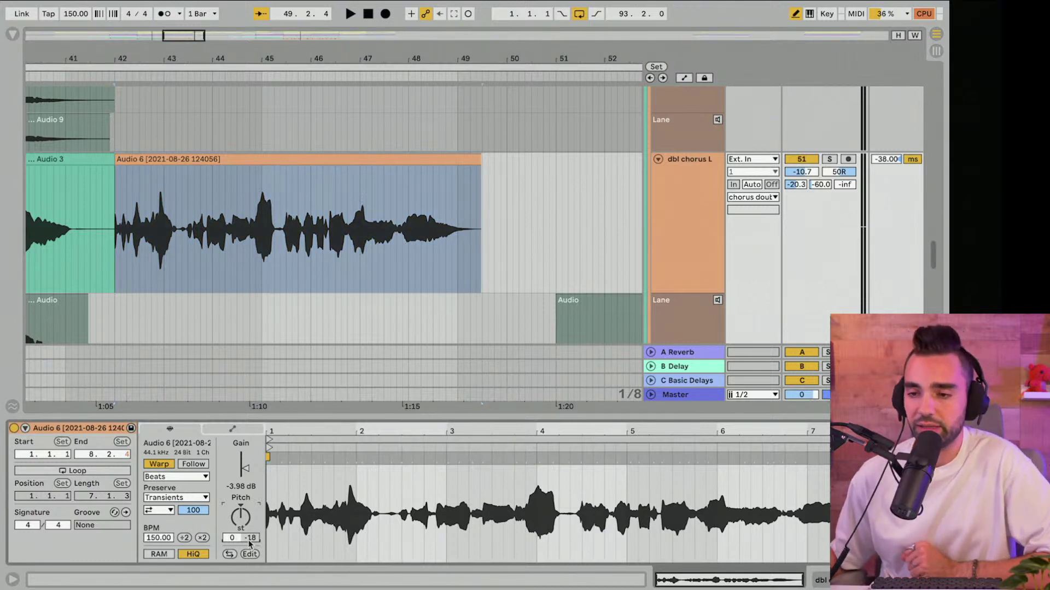
key(space)
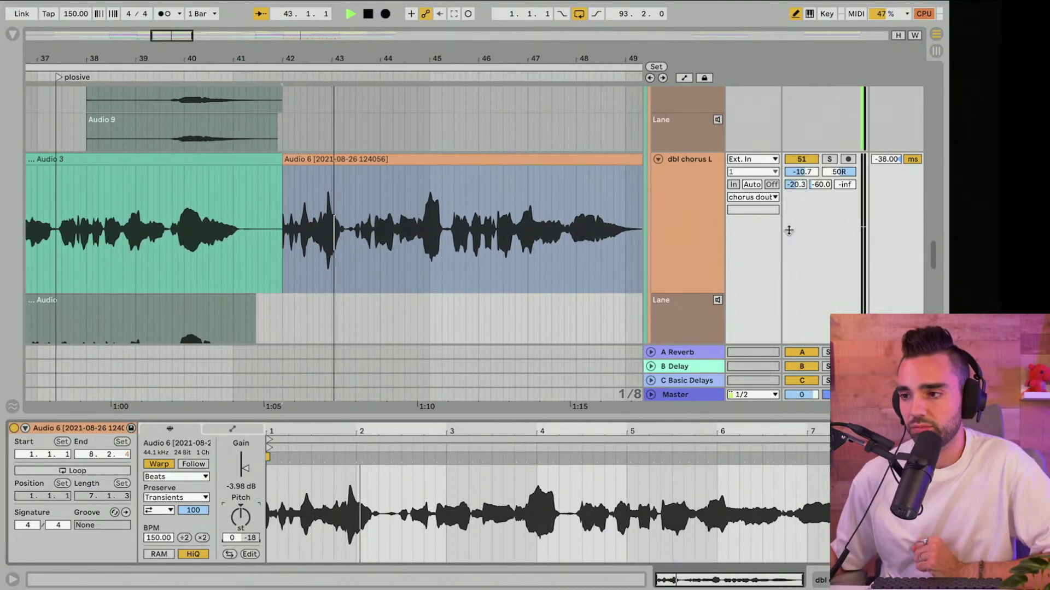
drag(262, 541, 262, 547)
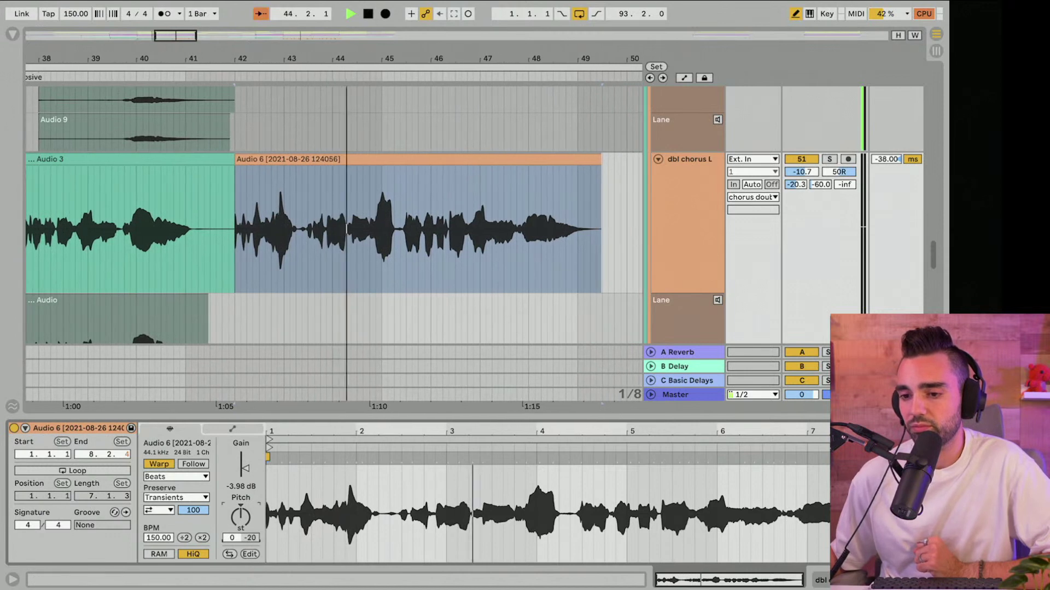
key(space)
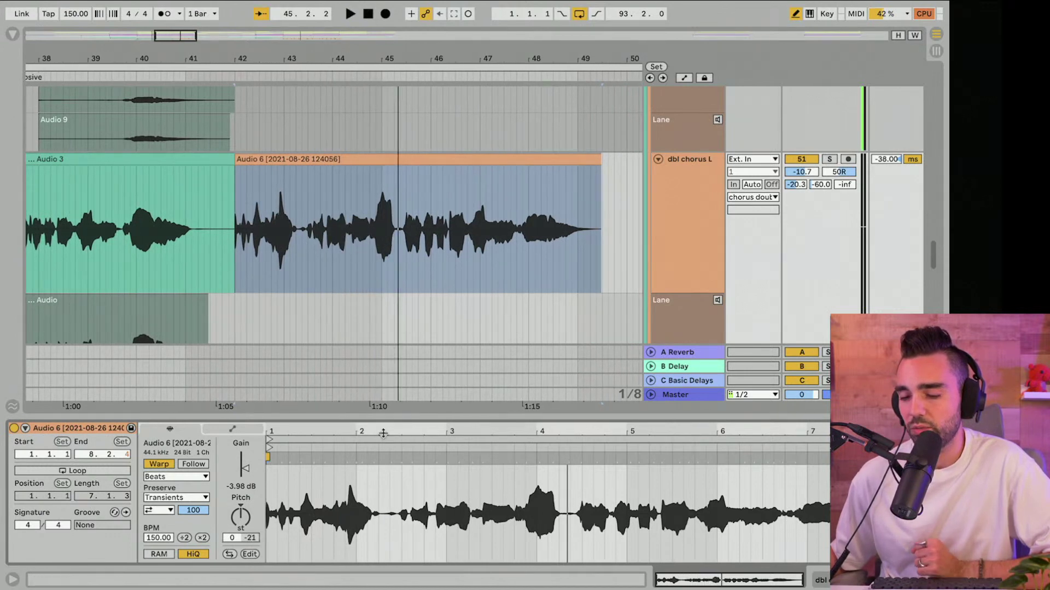
drag(381, 432, 381, 530)
Step: Consolidate the left-panned chorus double's orange clips, from bar 42 to the end of the first chorus, into one clip
scroll(405, 312, up, 15)
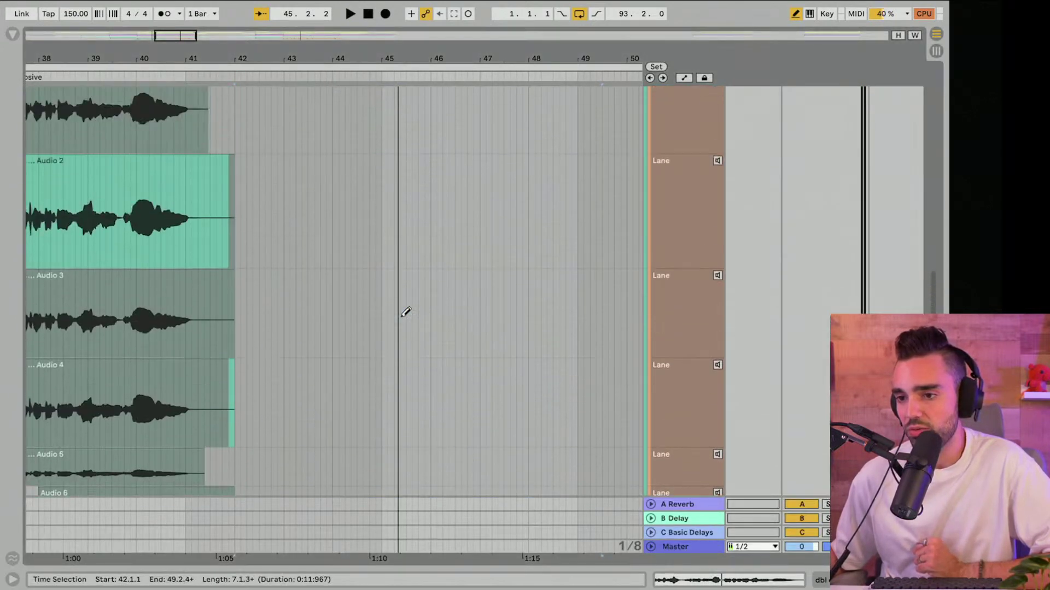
scroll(406, 312, up, 3)
click(236, 190)
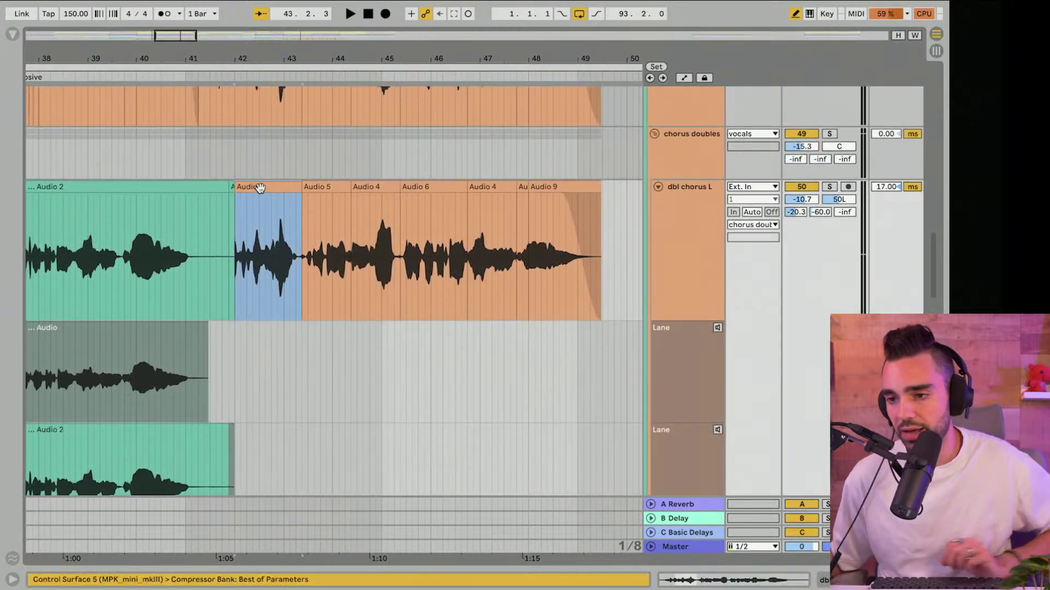
shift+click(549, 187)
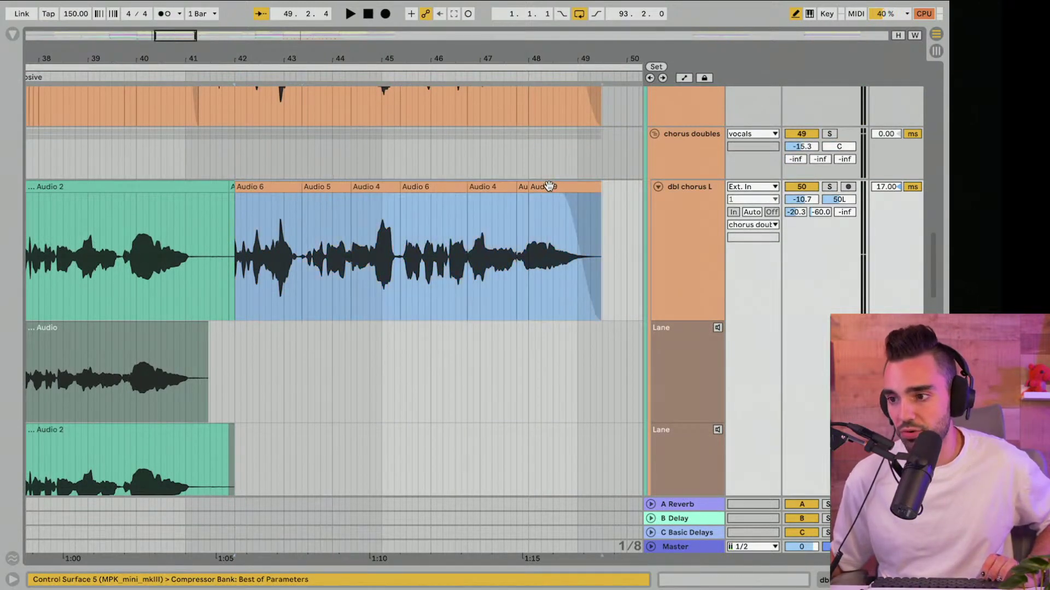
right_click(550, 188)
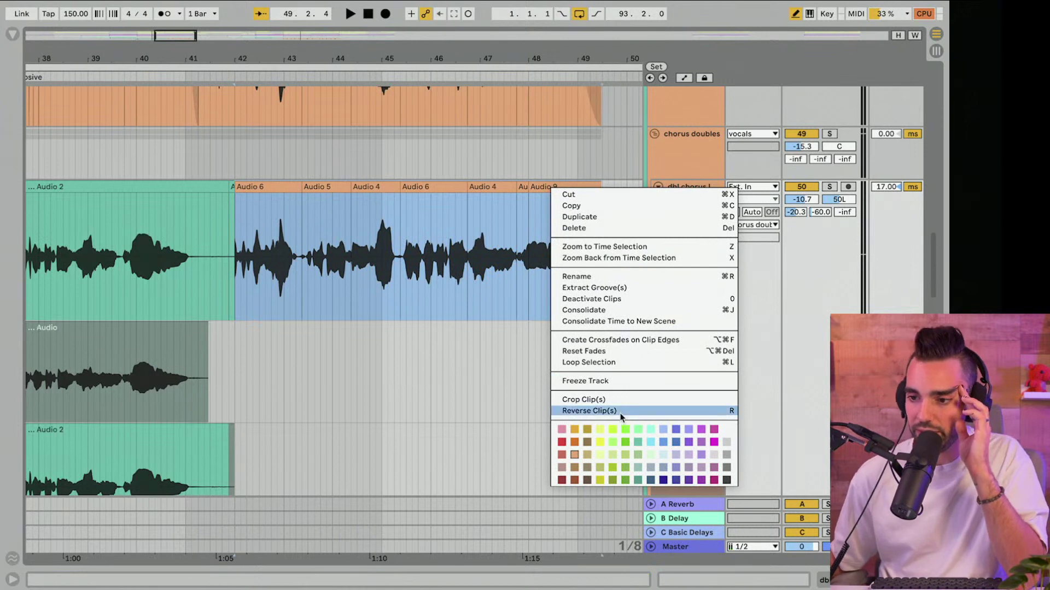
click(598, 311)
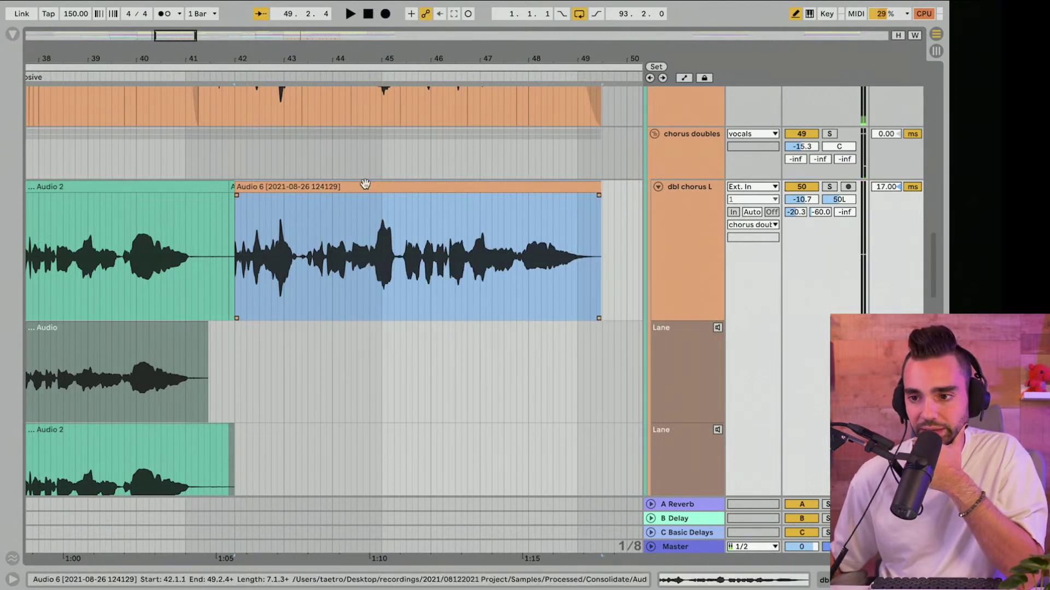
Step: Detune the left-panned double's consolidated clip by 27 cents, play the chorus and close the clip view
double_click(363, 223)
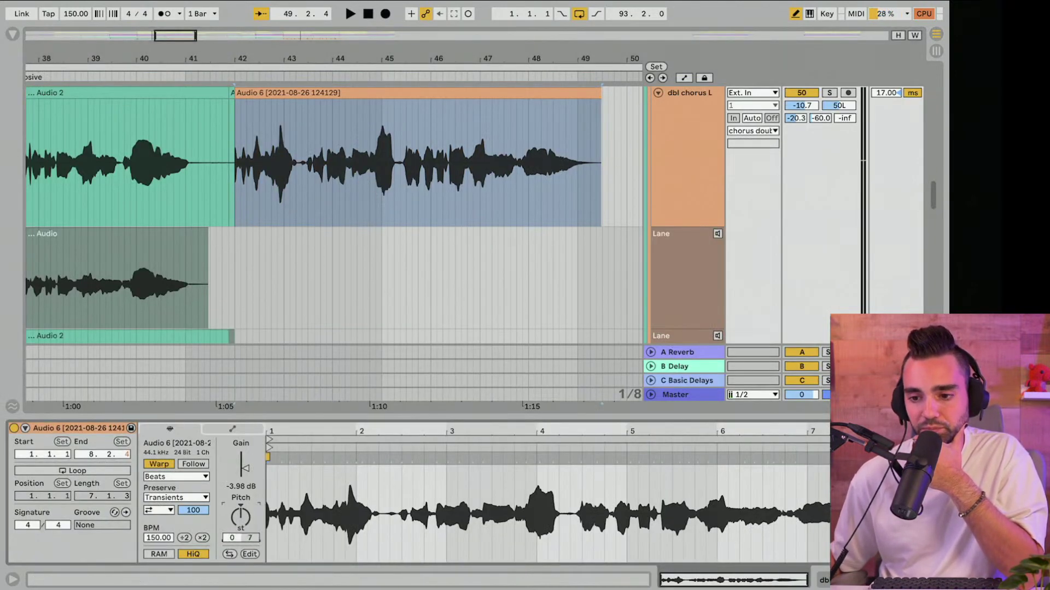
click(299, 557)
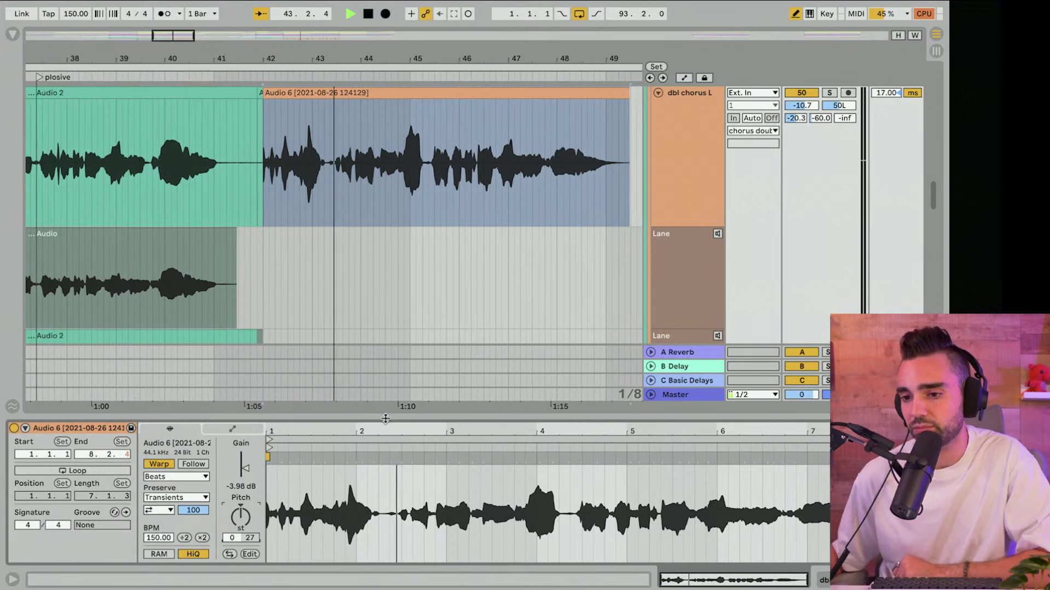
key(super+alt+l)
scroll(456, 353, up, 3)
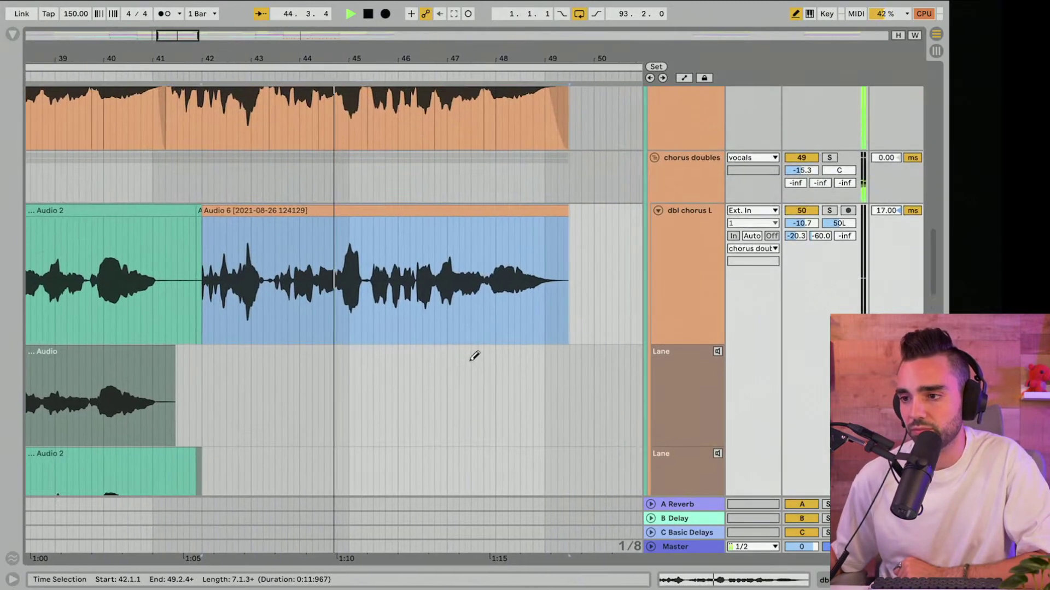
Step: Fold the left- and right-panned chorus double tracks, including their take lanes, to minimal height
click(662, 218)
click(656, 211)
scroll(661, 208, down, 2)
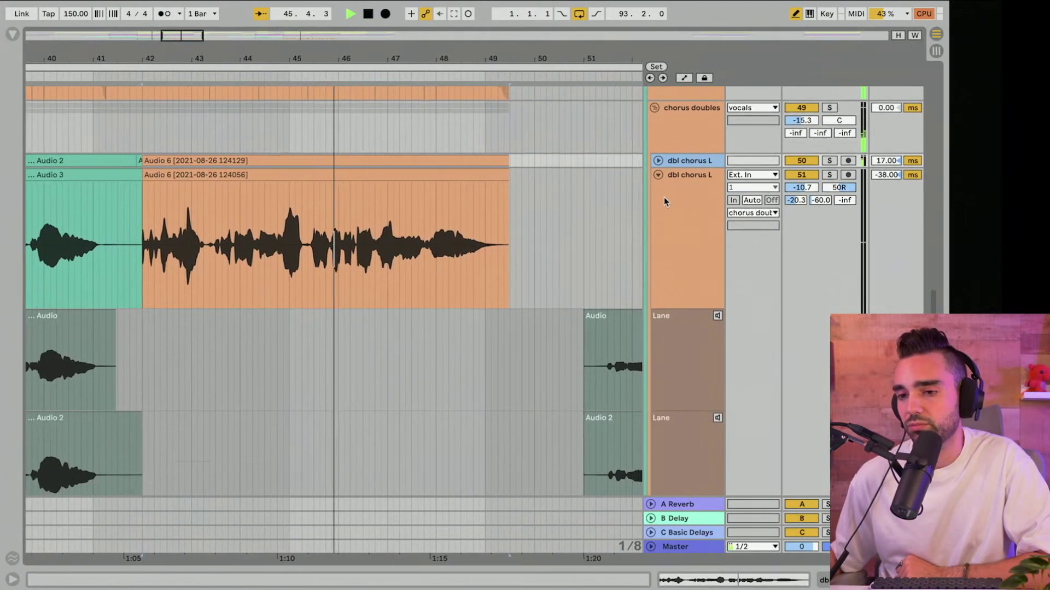
click(659, 175)
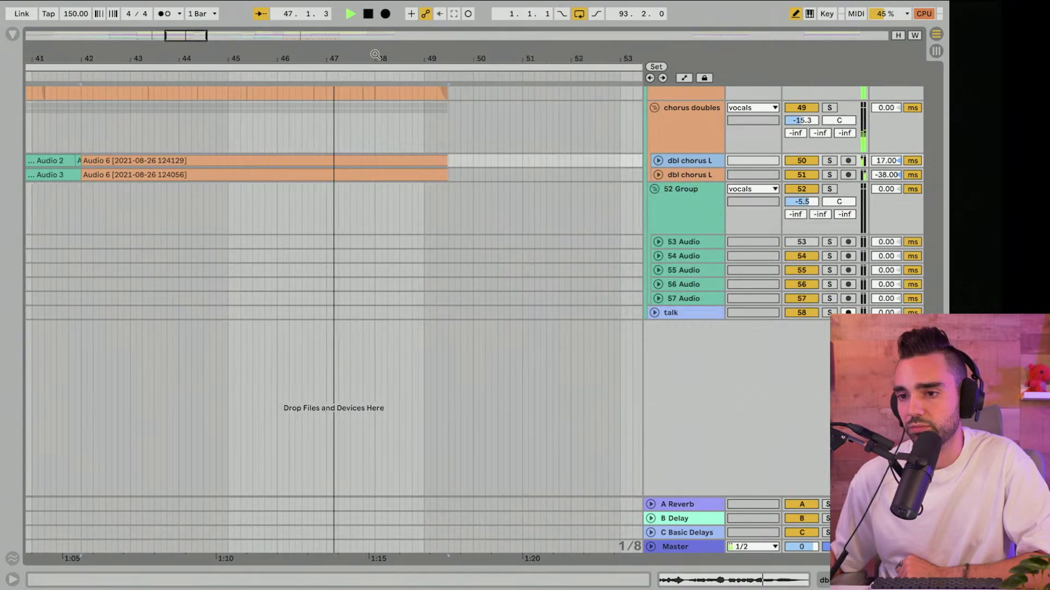
Step: Stop playback and collapse all tracks and subgroups inside the vocals group at once
drag(383, 59, 392, 58)
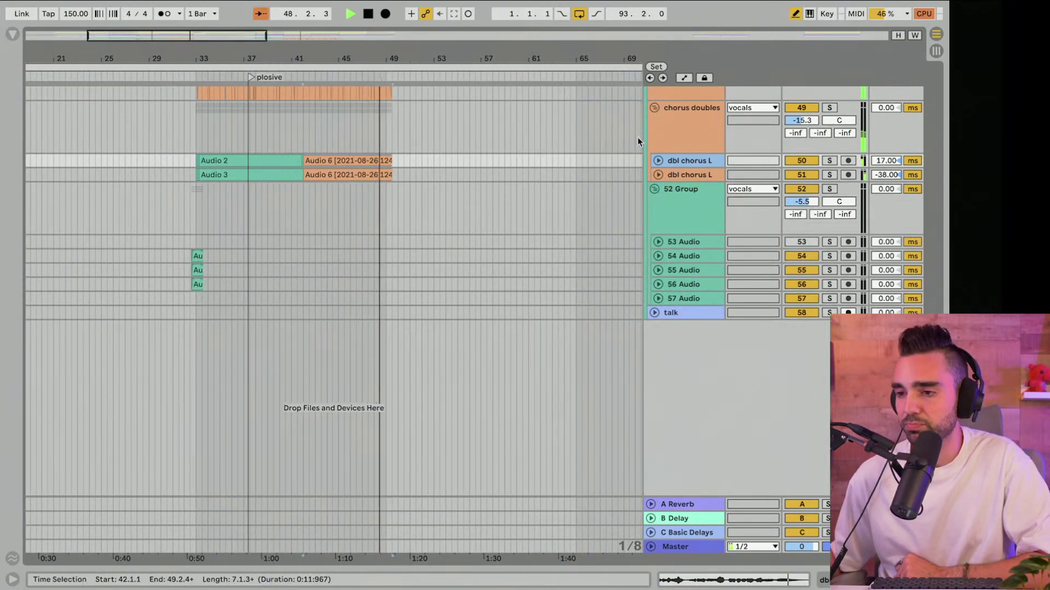
scroll(638, 137, up, 4)
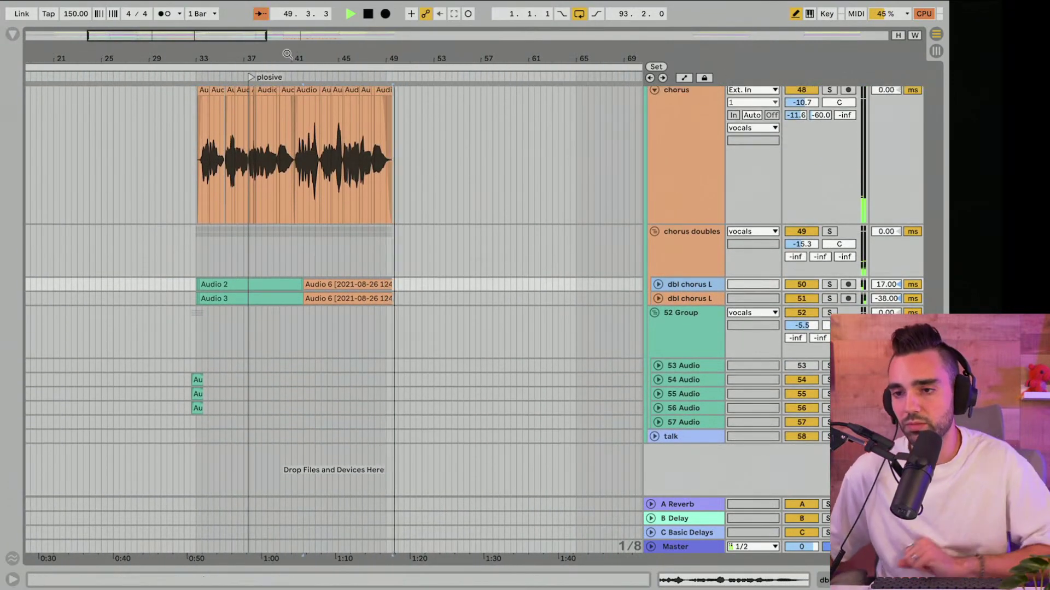
click(366, 15)
scroll(665, 198, up, 4)
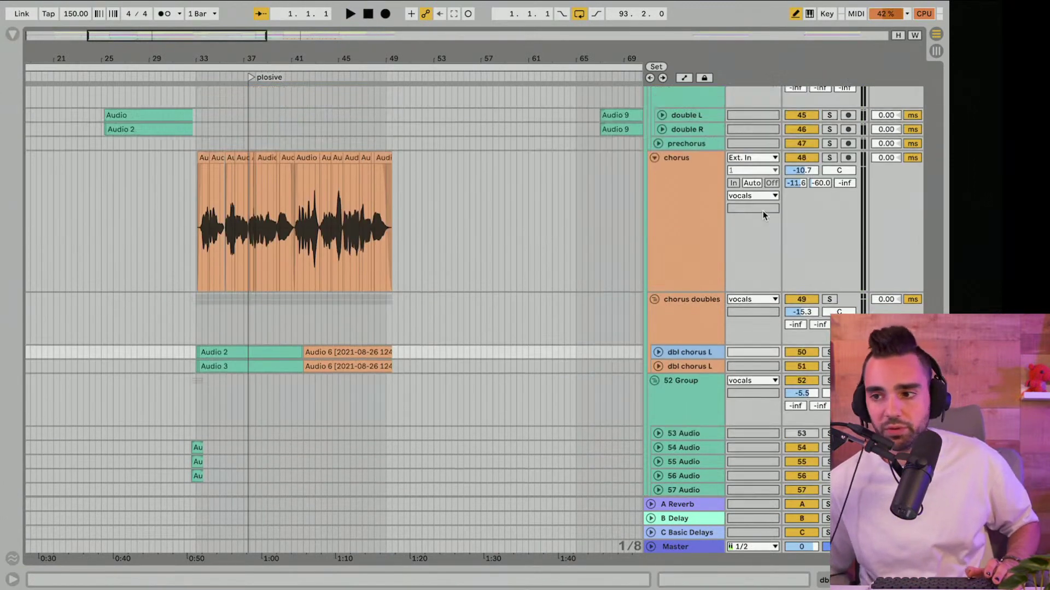
alt+click(652, 179)
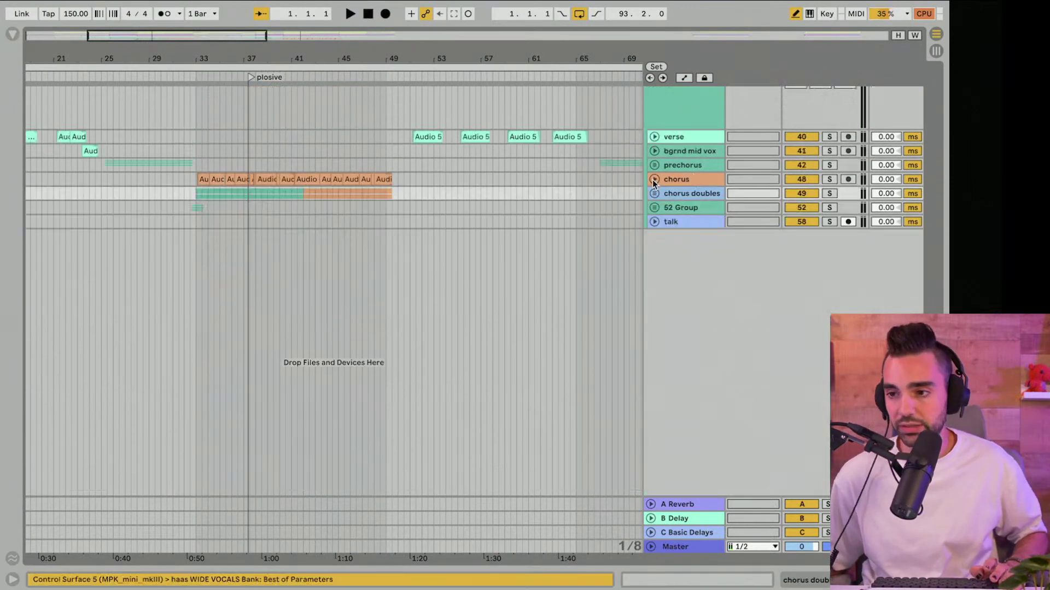
Step: Play the song from the beginning, unfold the verse vocal and show automation to examine its B-Delay send
scroll(616, 181, up, 5)
scroll(333, 317, left, 3)
scroll(334, 317, left, 2)
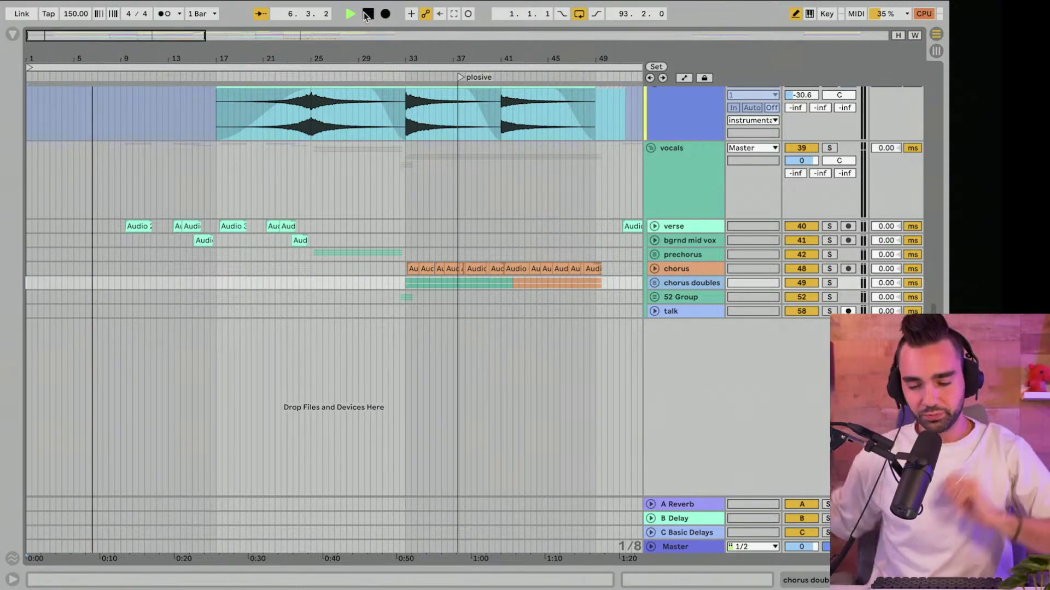
click(654, 226)
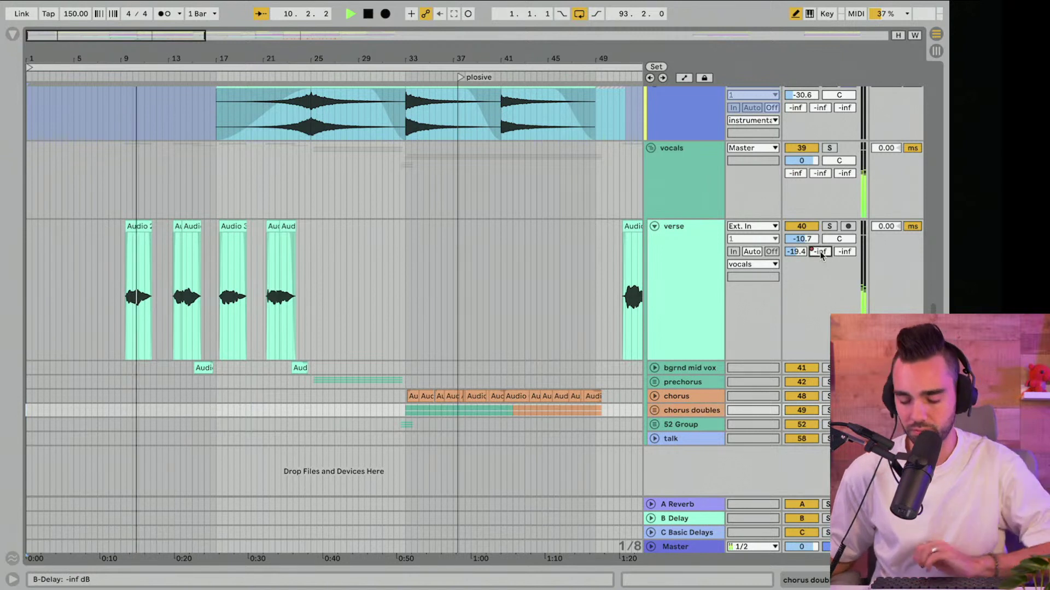
key(a)
key(Delete)
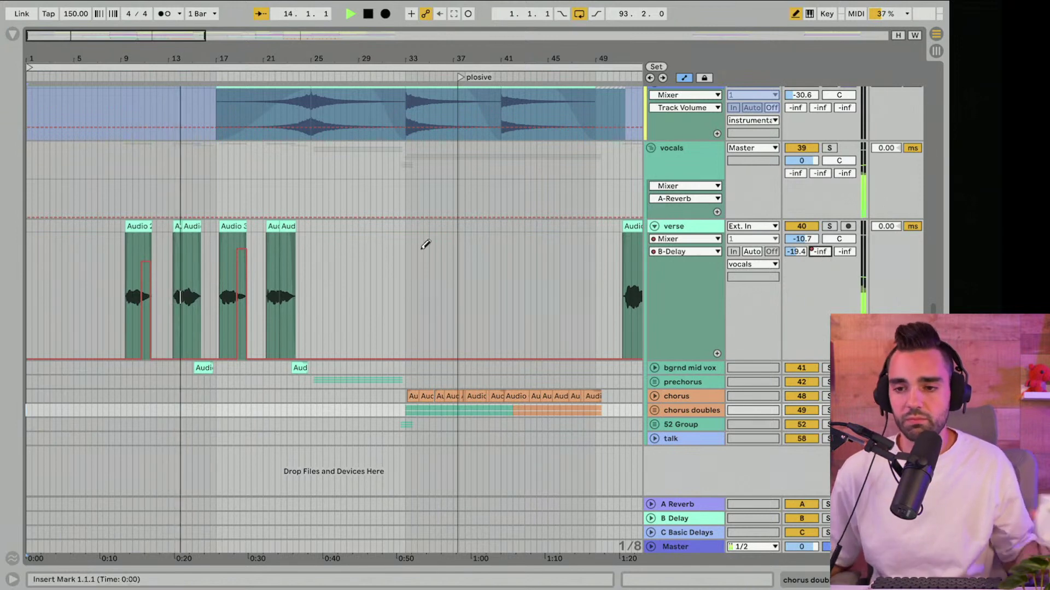
scroll(421, 300, up, 10)
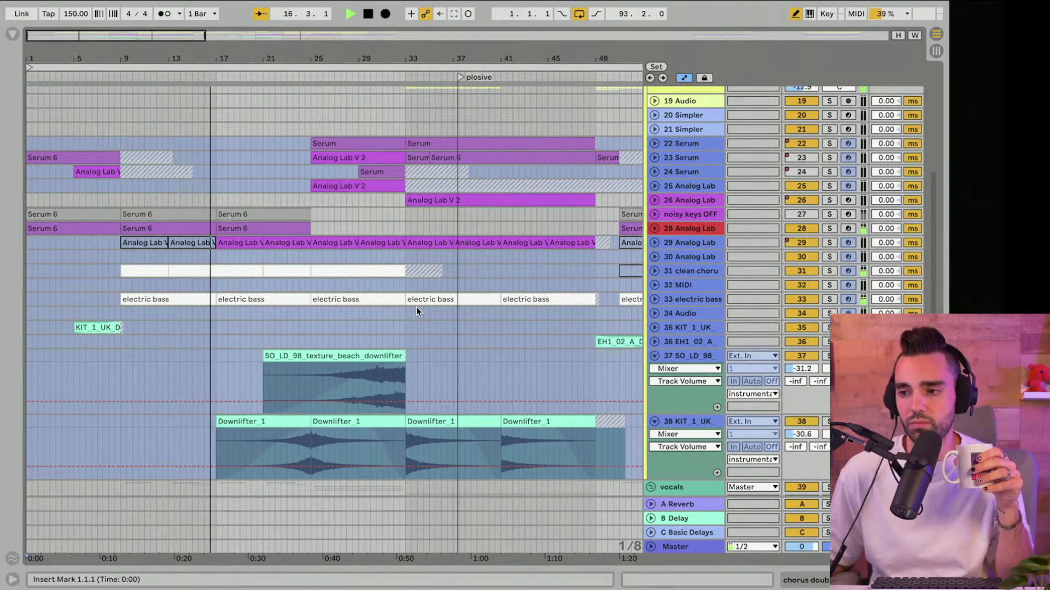
scroll(415, 307, down, 10)
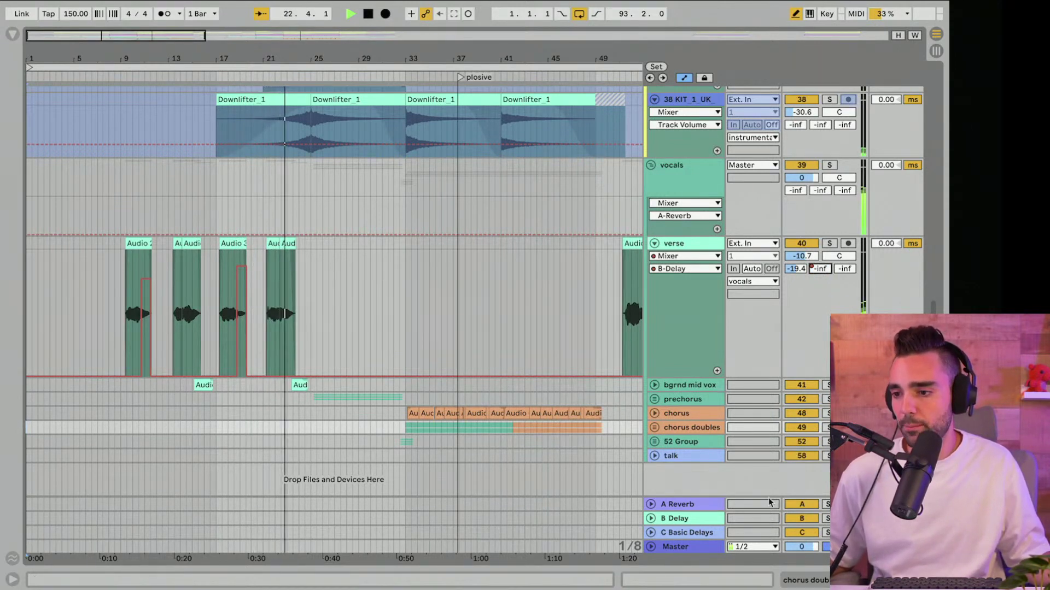
Step: Unfold the prechorus group and listen through the prechorus vocals into the first chorus
click(653, 385)
click(652, 385)
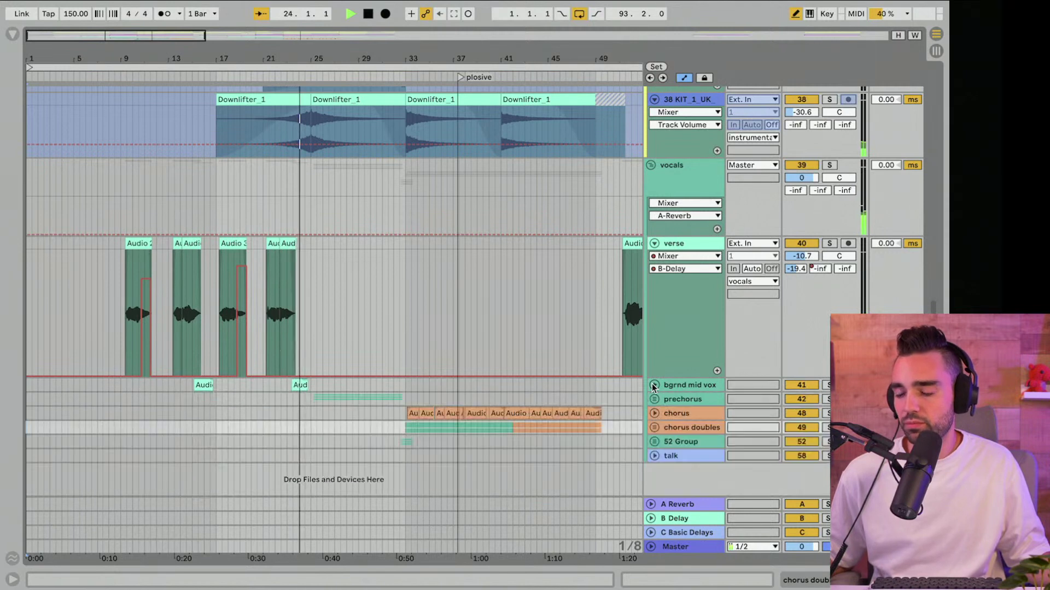
click(655, 399)
scroll(624, 399, down, 2)
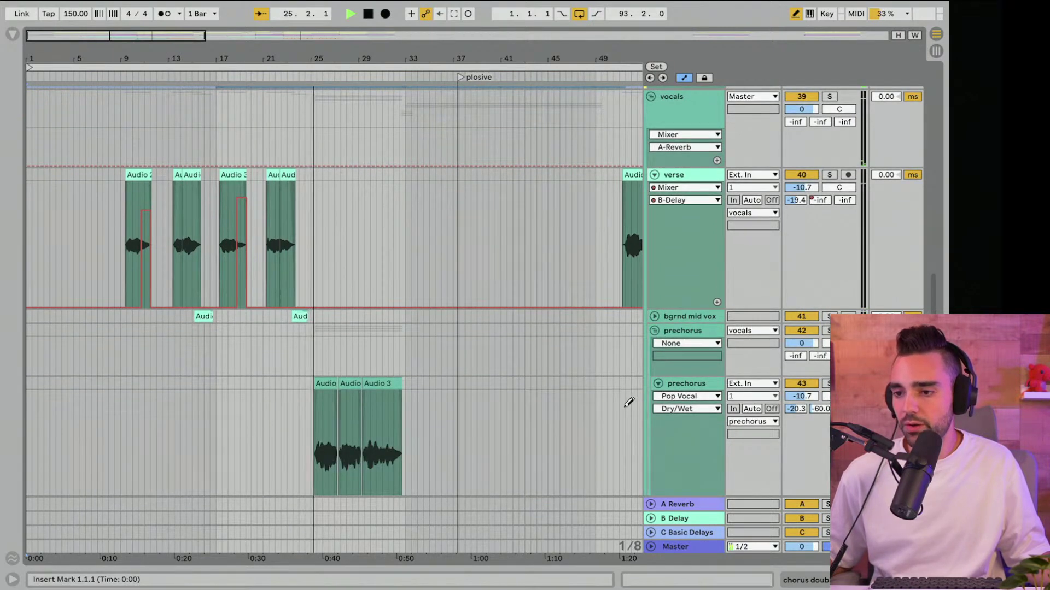
scroll(628, 403, down, 5)
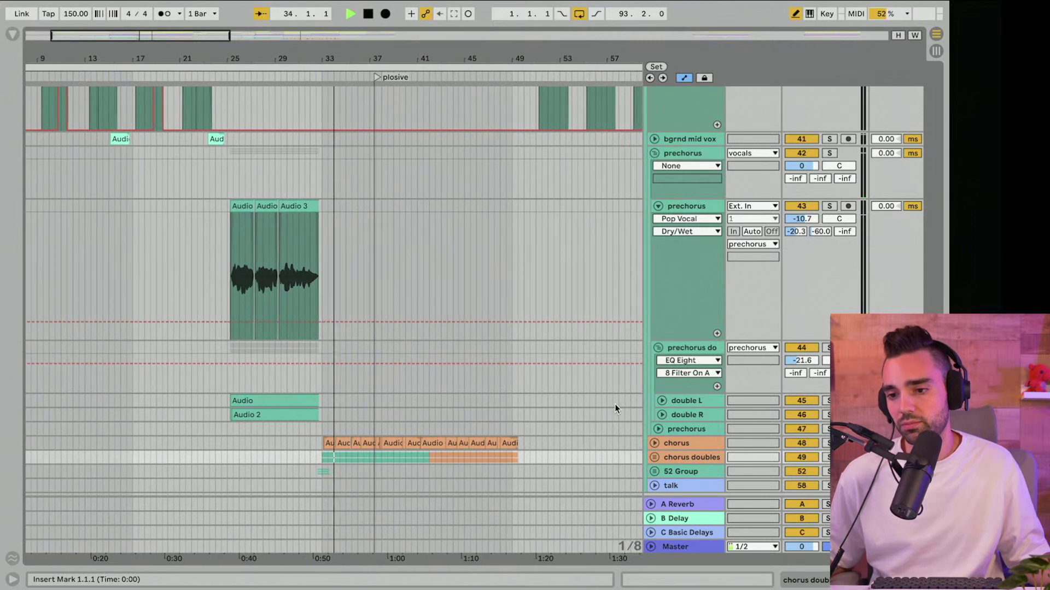
scroll(615, 404, down, 2)
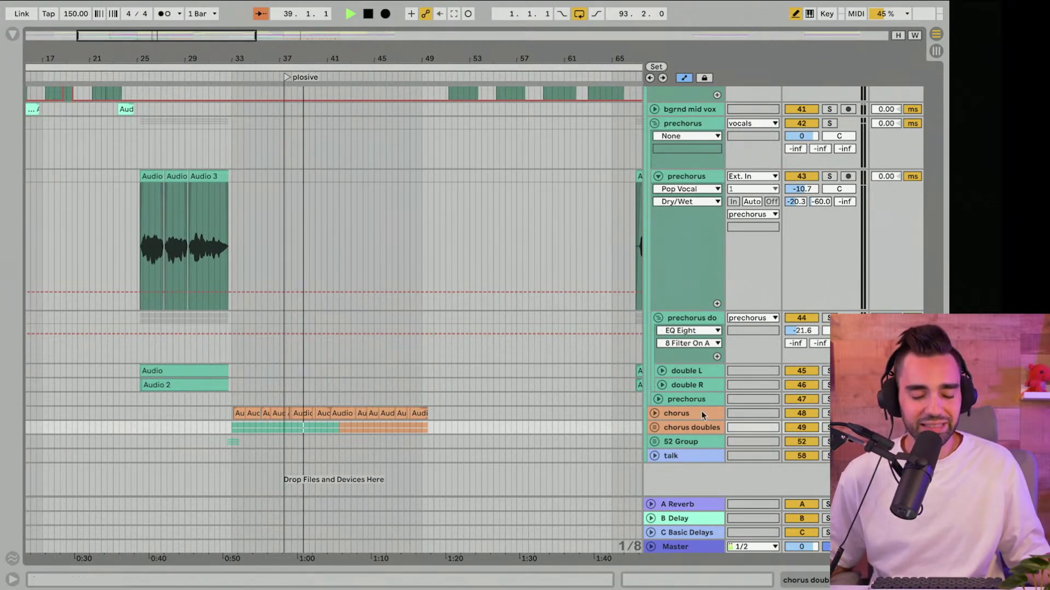
Step: Unfold the lead chorus vocal track and set its A-Reverb send to -14.0 dB during playback
click(654, 414)
scroll(651, 412, down, 5)
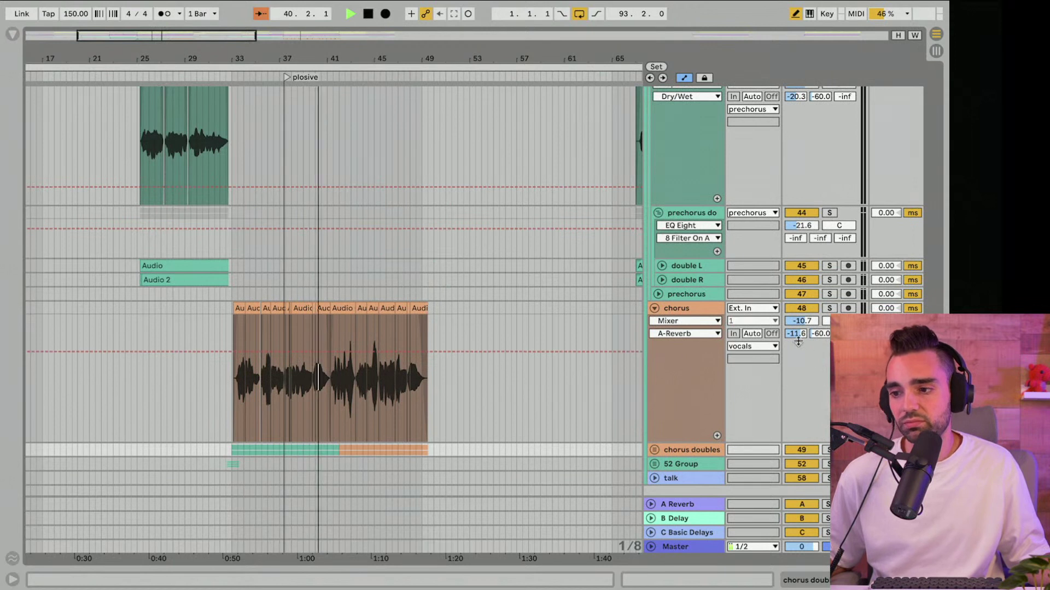
drag(796, 334, 796, 320)
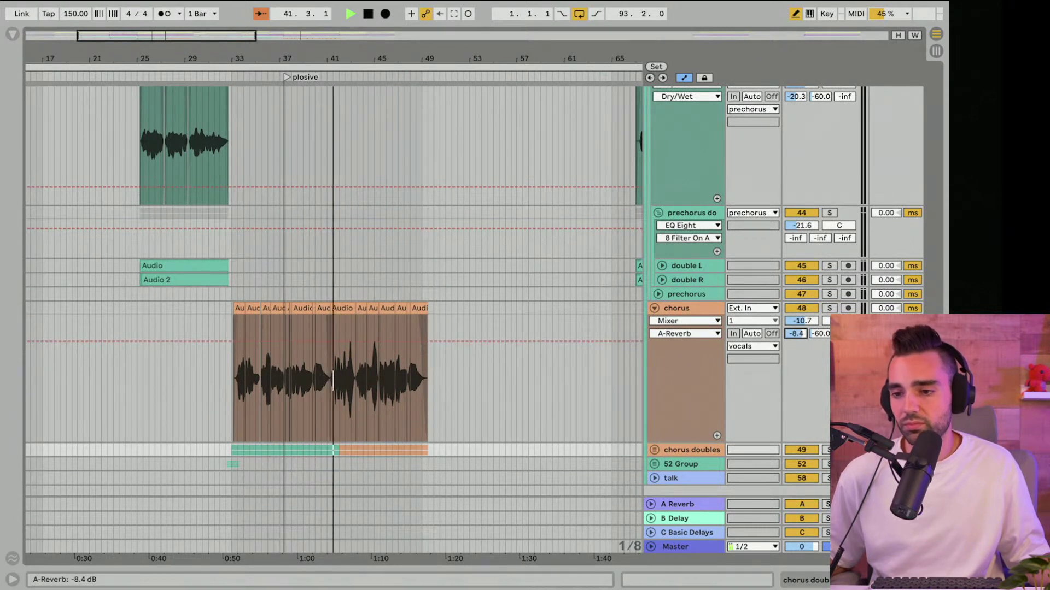
text(-13)
key(Return)
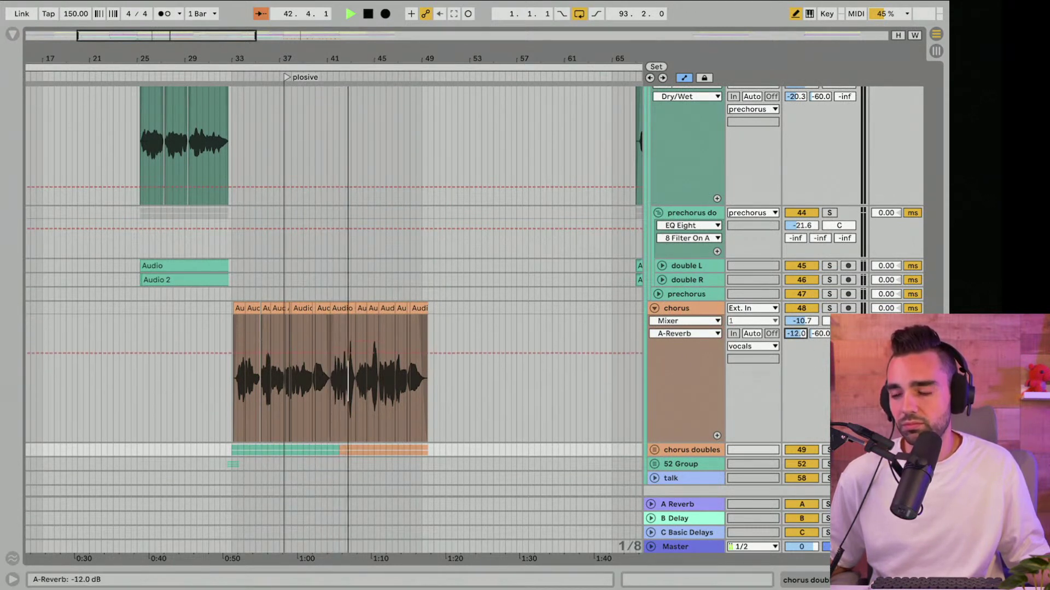
drag(796, 333, 796, 336)
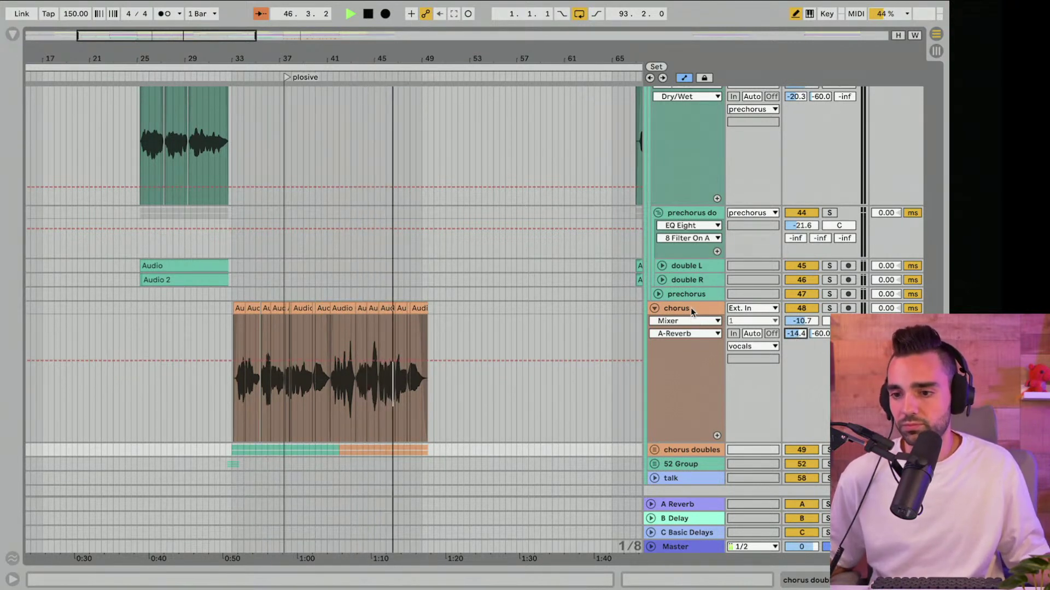
drag(796, 333, 795, 329)
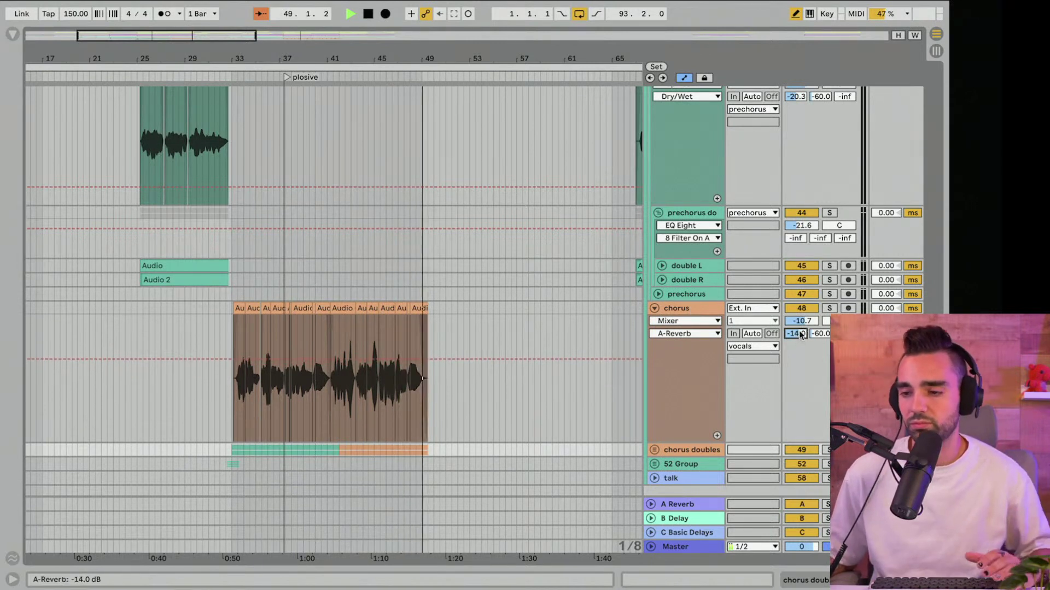
key(ctrl+super+space)
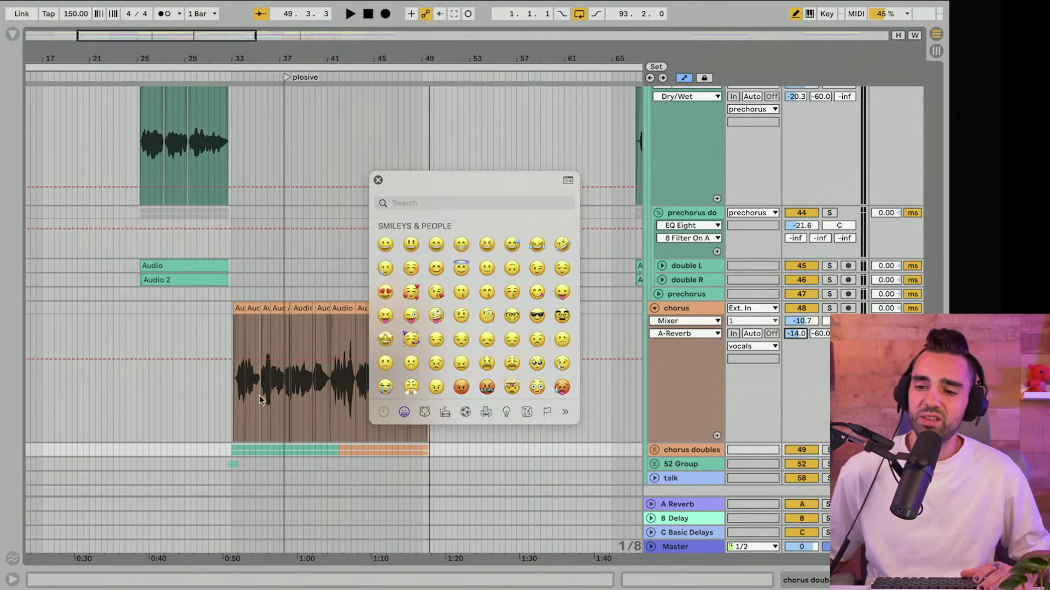
click(377, 181)
key(ctrl+super+space)
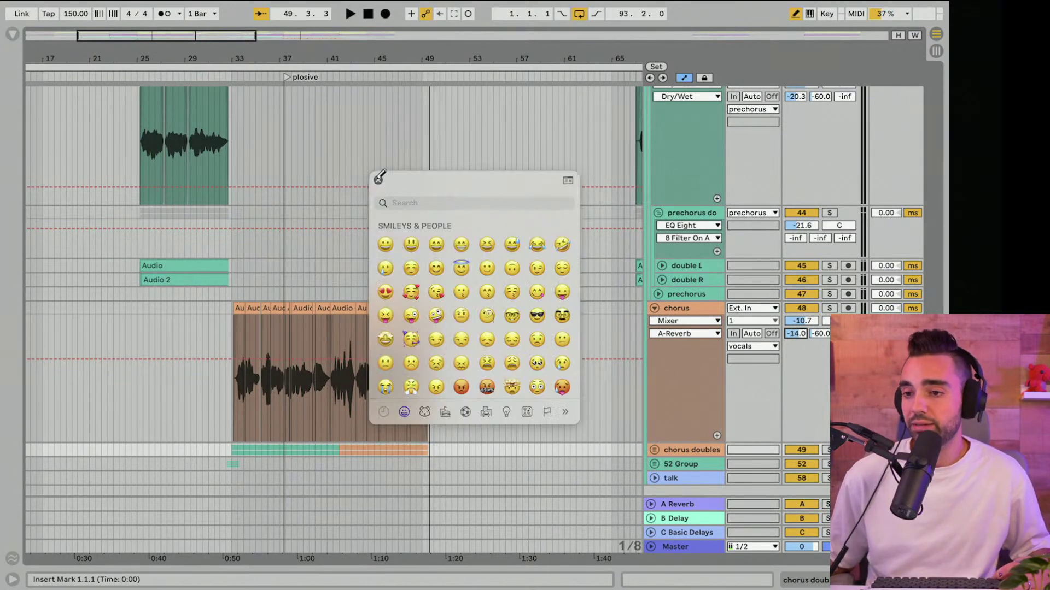
click(378, 179)
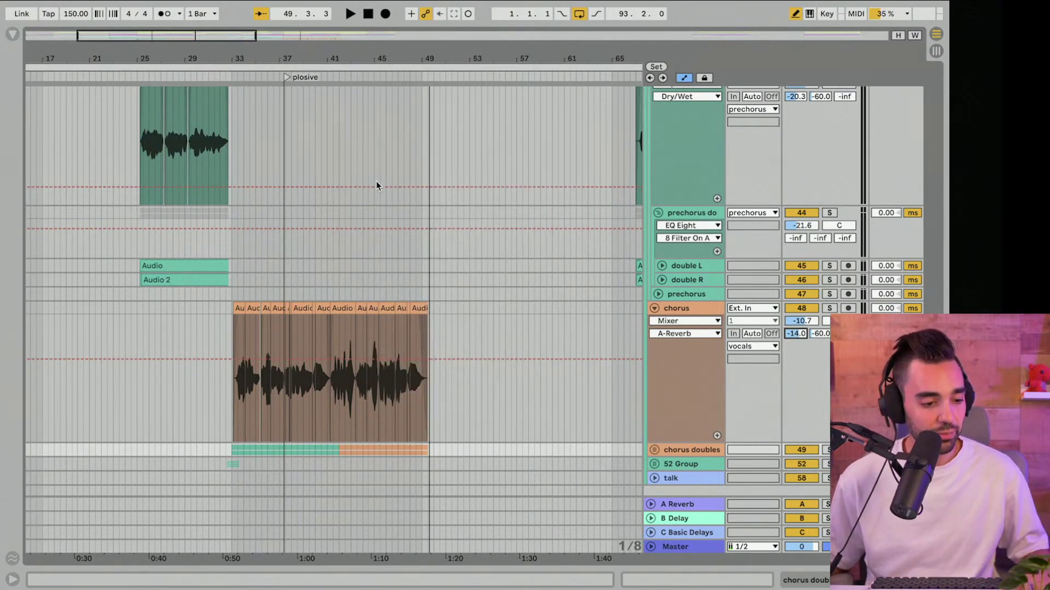
Step: Play the first chorus from its start at bar 33 to check the reverb, stop playback and select the lead chorus track
click(245, 412)
key(space)
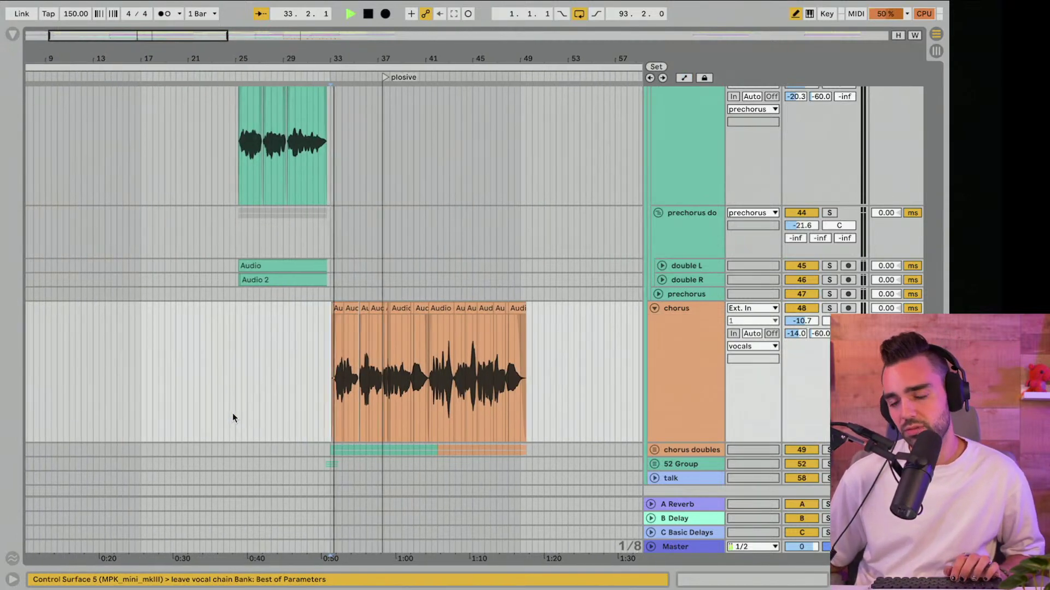
scroll(678, 396, down, 1)
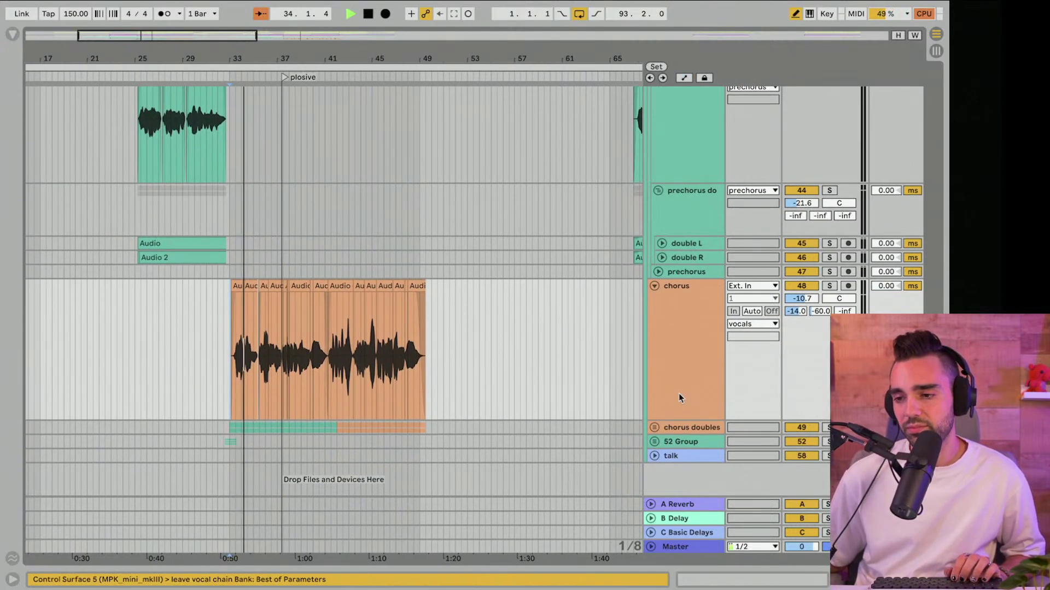
key(space)
click(665, 360)
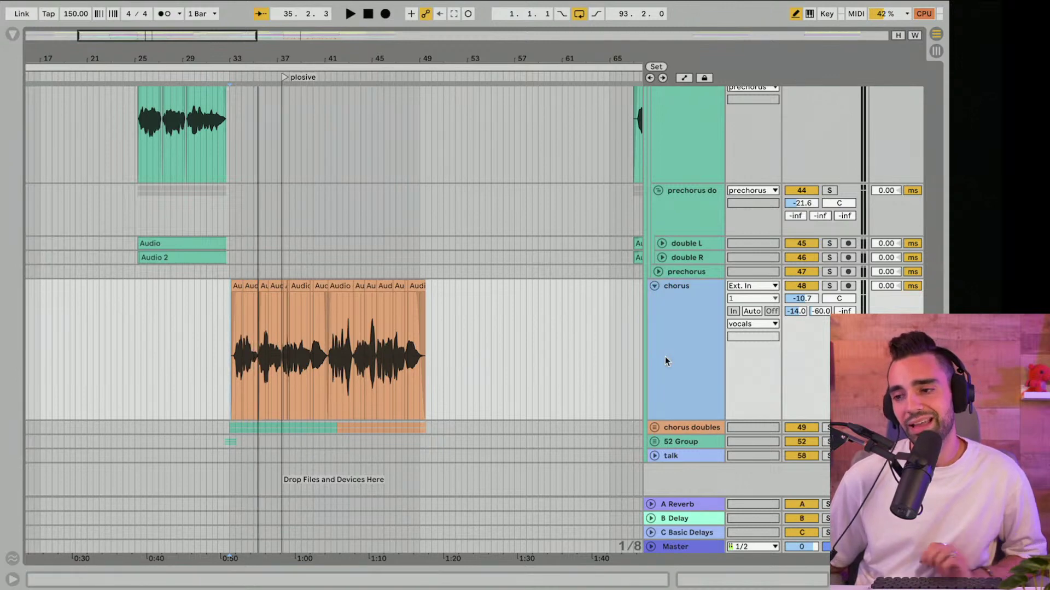
Step: Solo the chorus vocal track, play it back and raise the Pop Vocal reverb's dry/wet mix to 19%
double_click(665, 357)
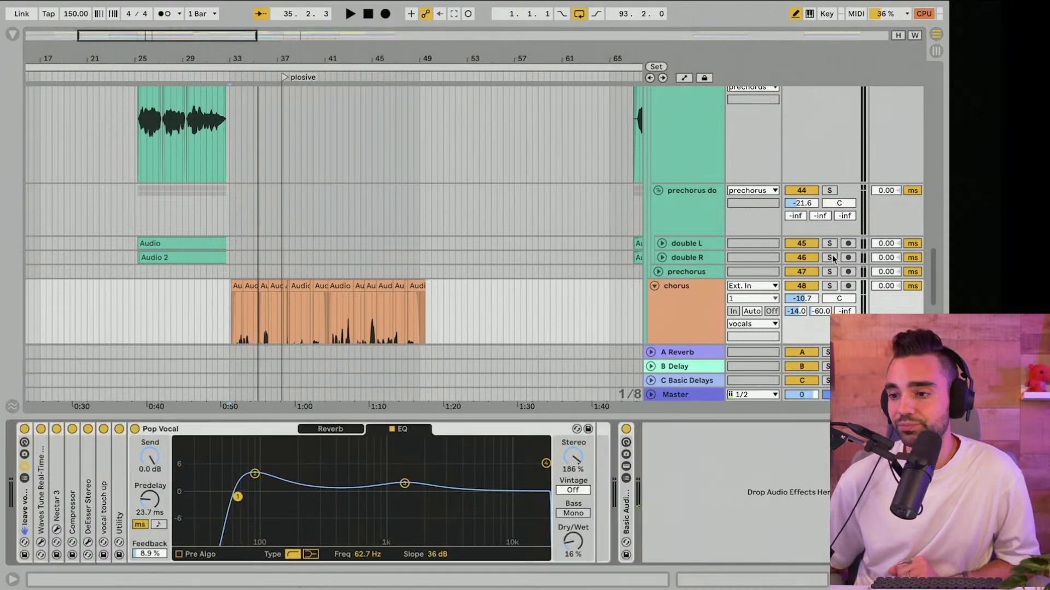
click(826, 287)
key(space)
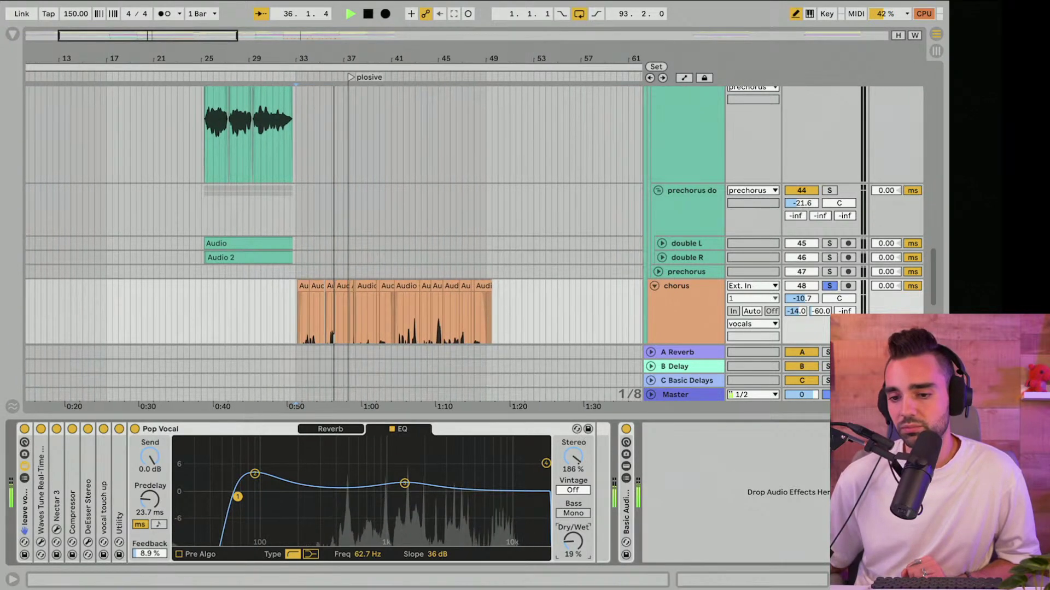
drag(573, 542, 573, 538)
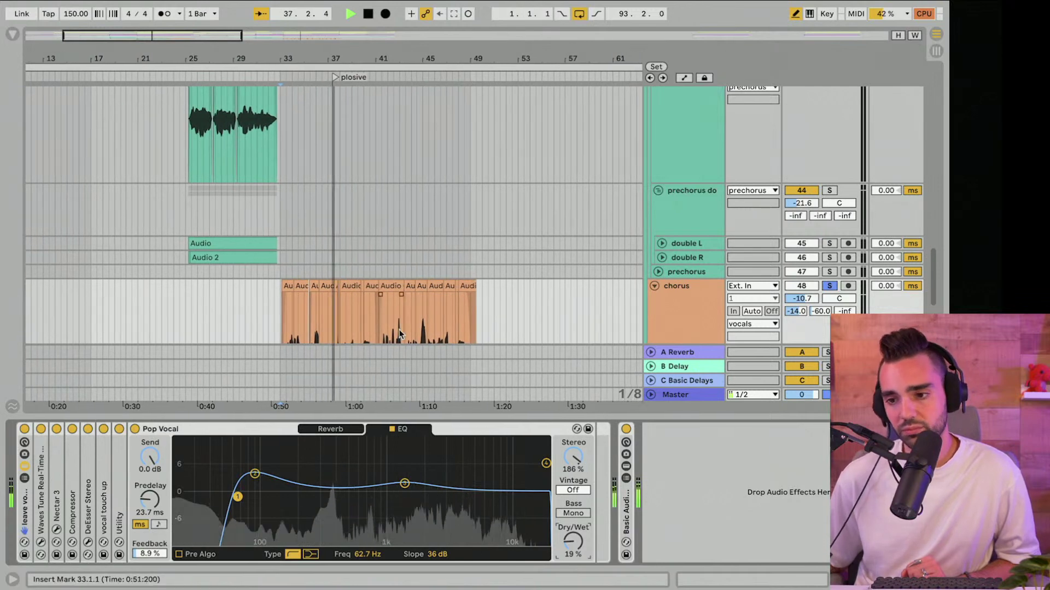
scroll(398, 328, up, 3)
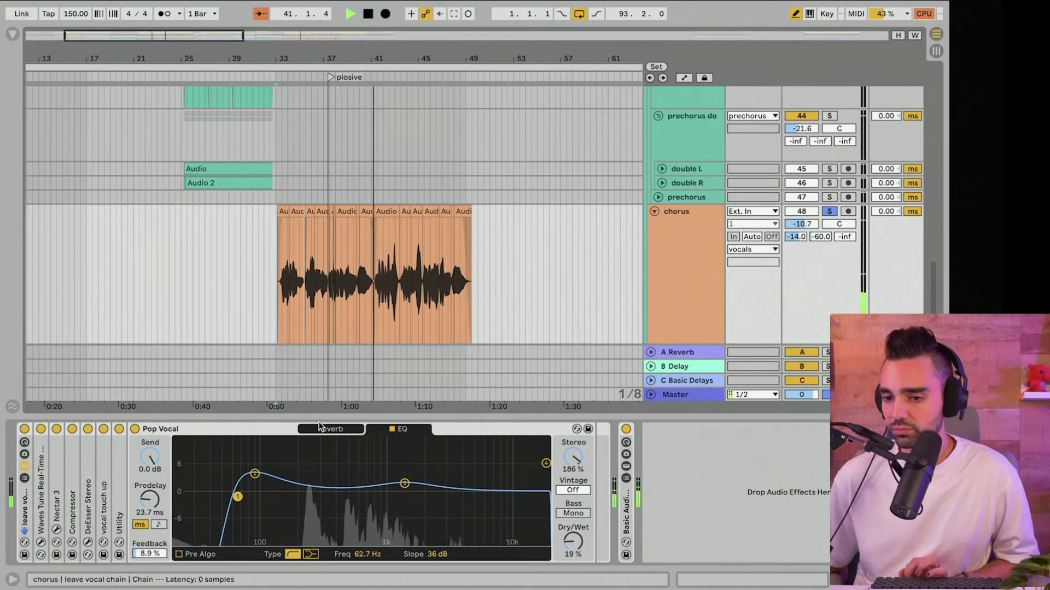
key(space)
Step: Search the audio effects for "chorus" and insert Chorus-Ensemble before Pop Vocal in the chorus track's vocal chain
click(18, 38)
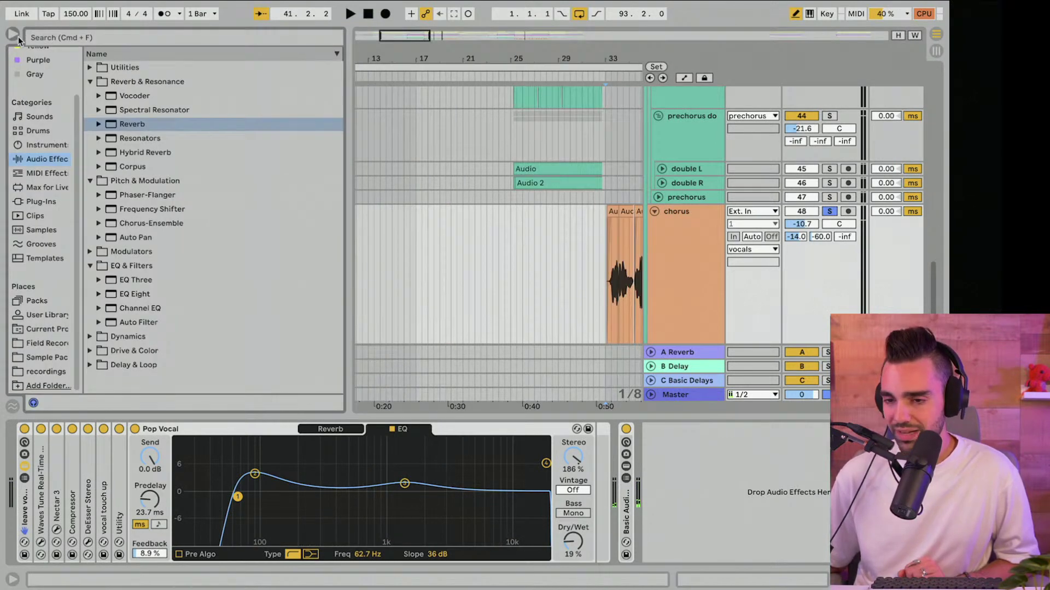
click(289, 40)
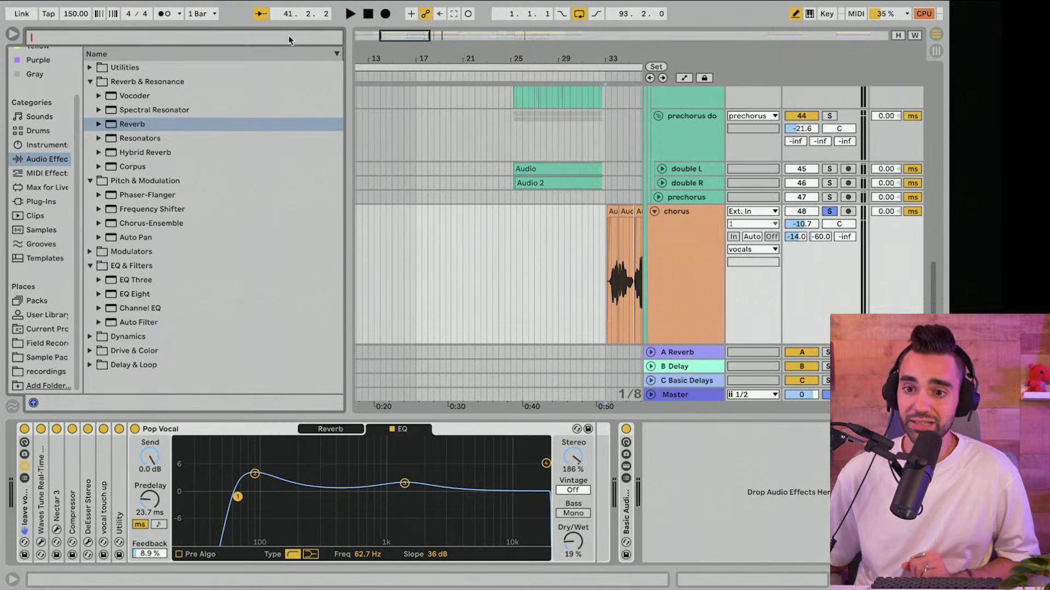
text(choru)
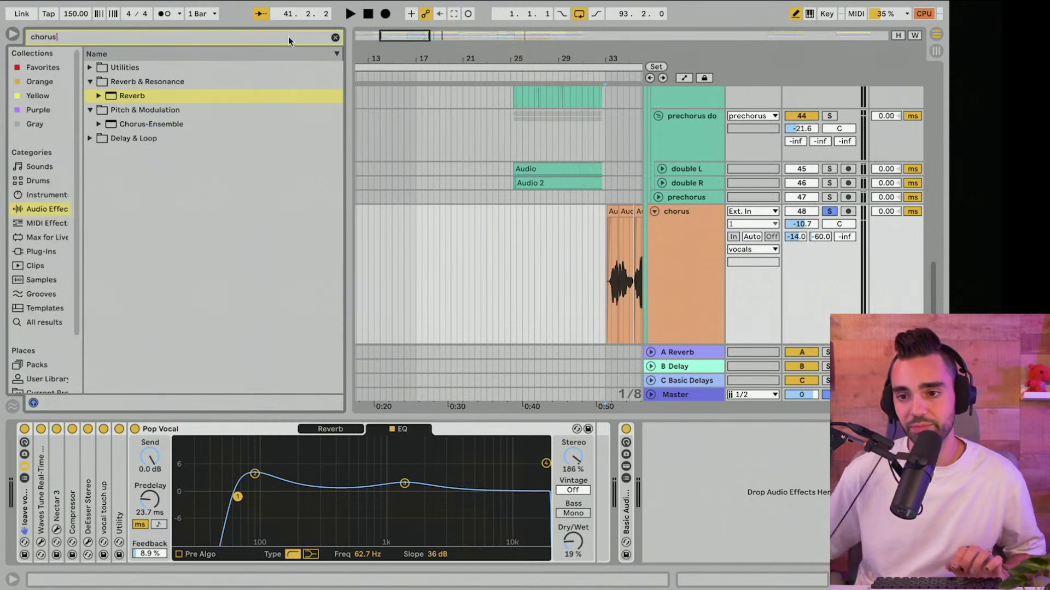
text(s)
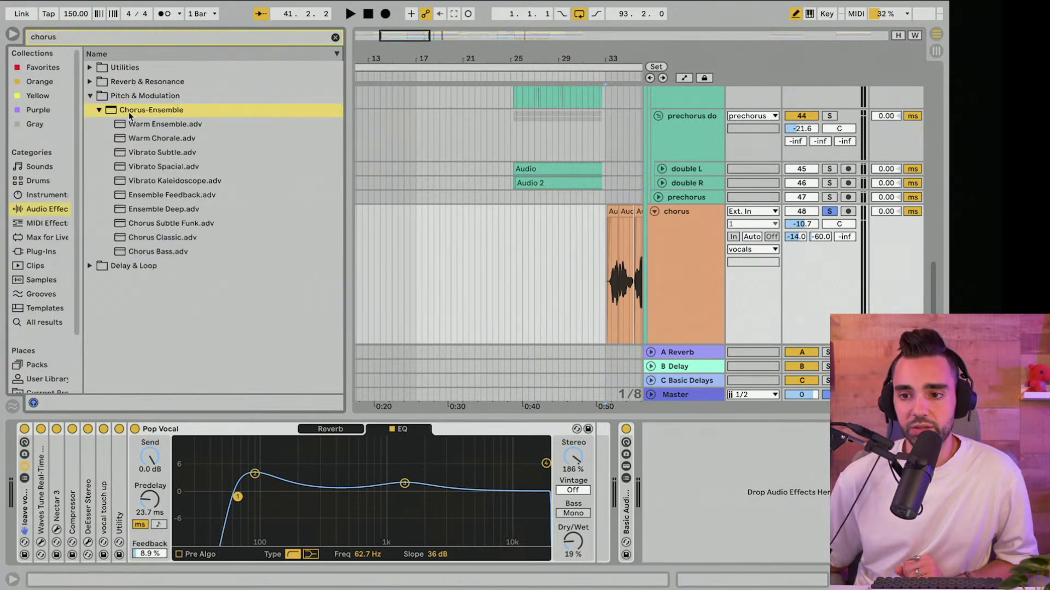
drag(122, 109, 134, 517)
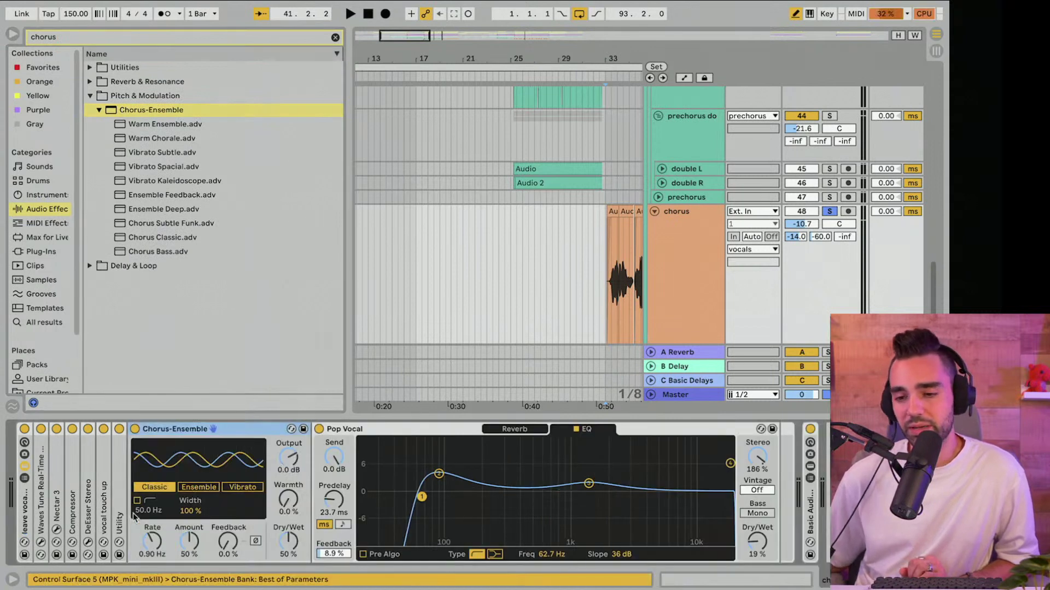
Step: Switch Chorus-Ensemble to Ensemble mode, set its dry/wet to 21%, and compare the vocal with the effect off and on
click(194, 490)
drag(288, 541, 288, 547)
key(space)
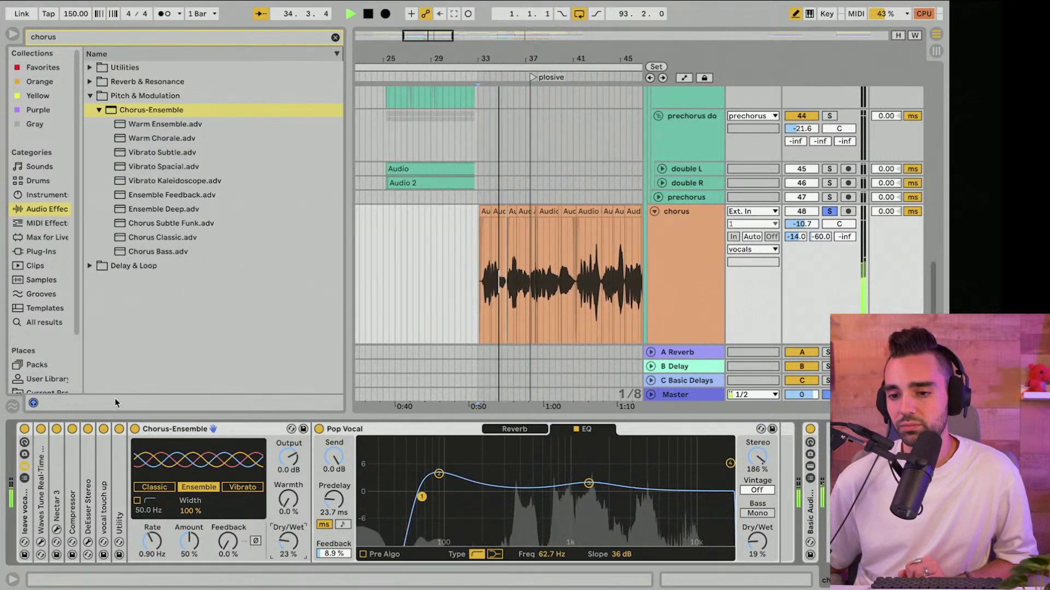
click(137, 430)
click(135, 430)
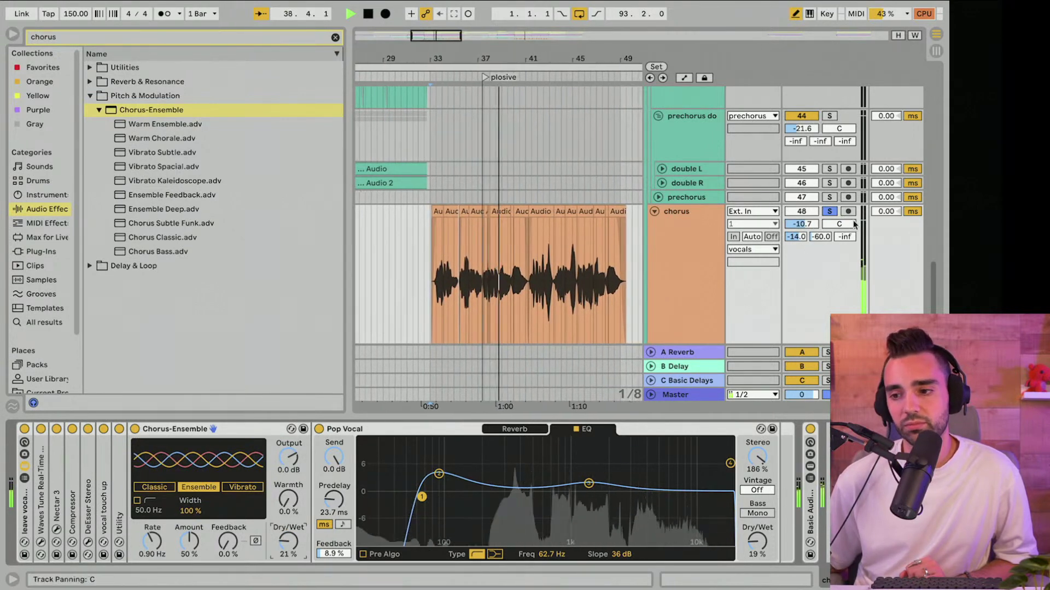
Step: Unsolo the chorus track and listen to the widened vocal in the full mix through the end of the chorus
click(836, 211)
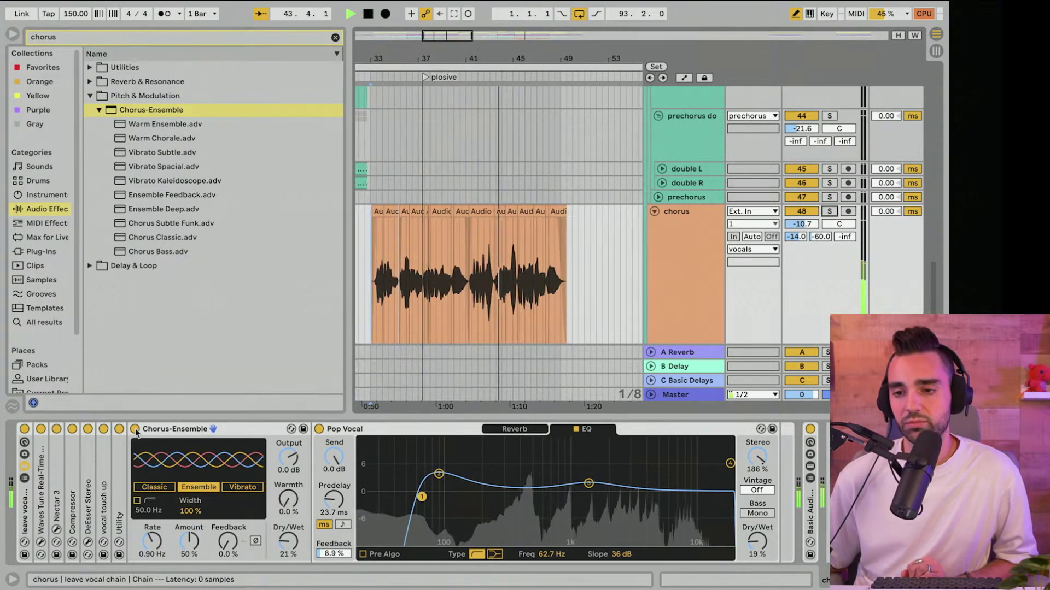
click(797, 223)
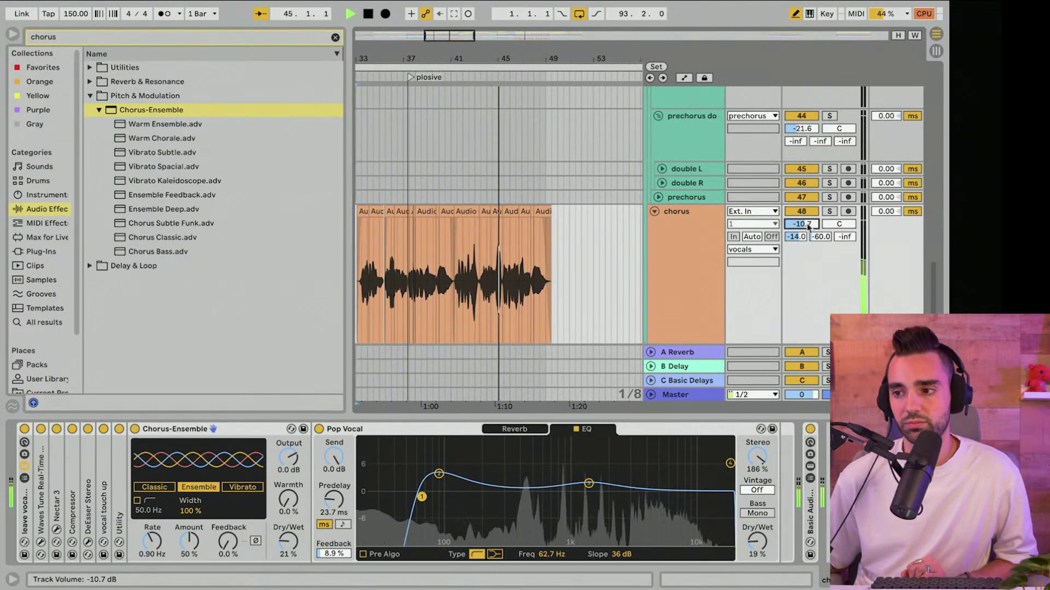
drag(545, 53, 582, 53)
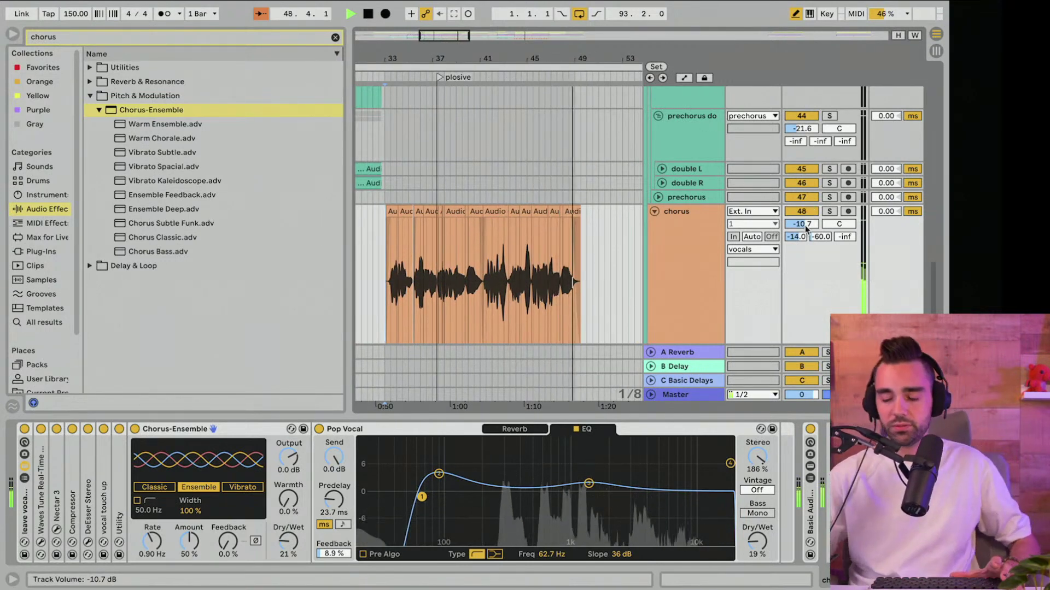
key(space)
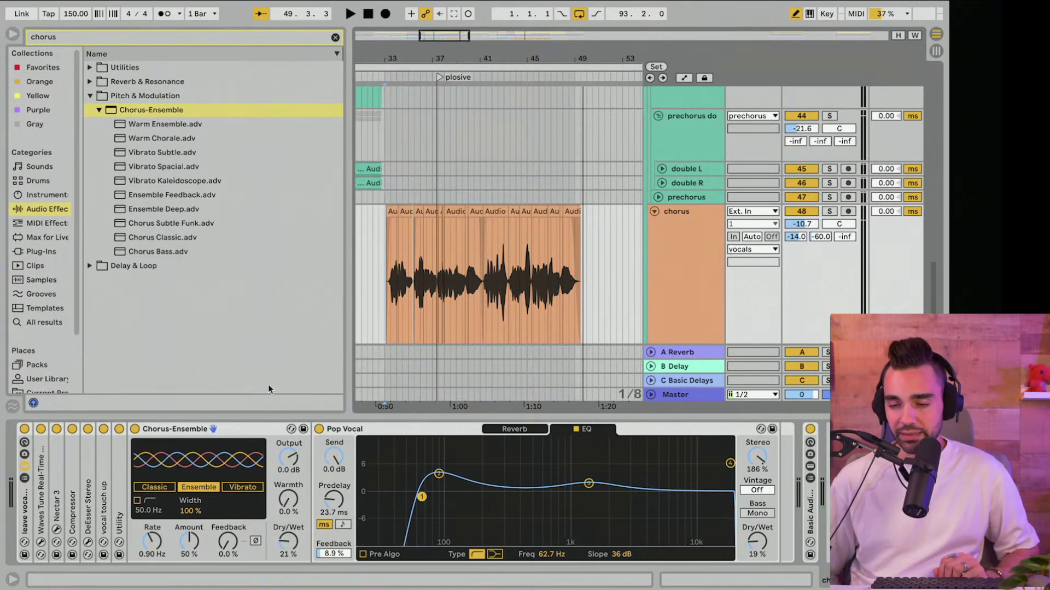
Step: Find the Doubler4 Stereo plug-in, insert it after Chorus-Ensemble on the chorus track, and bypass Chorus-Ensemble
click(334, 37)
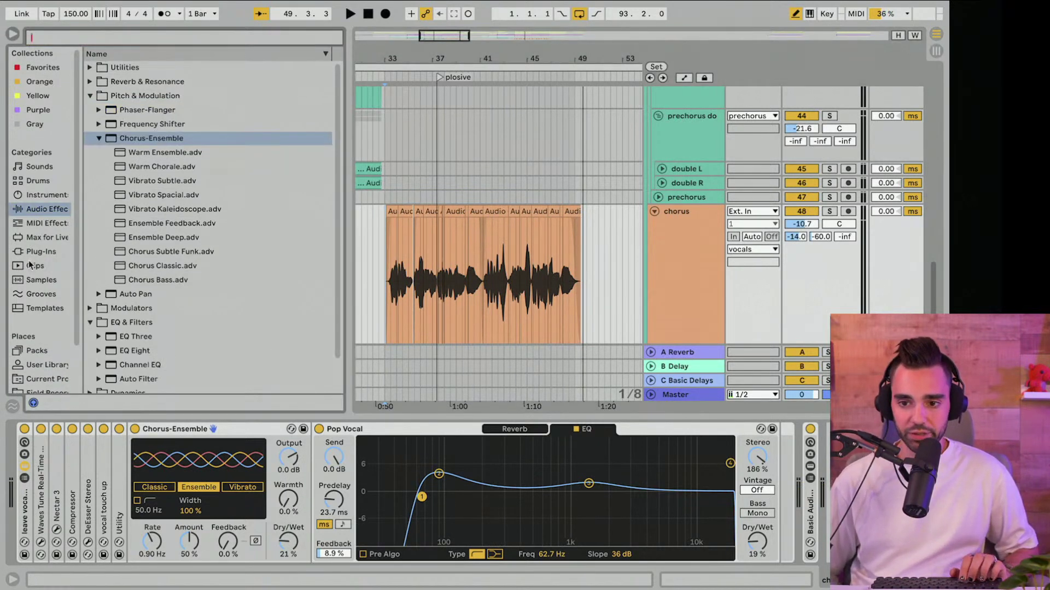
text(doubl)
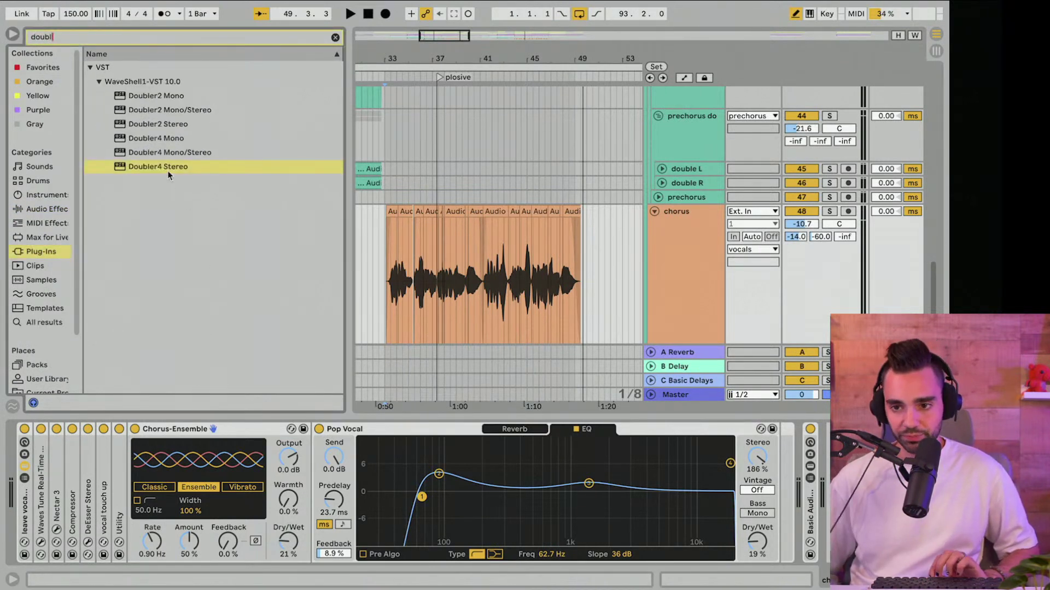
drag(168, 174, 306, 488)
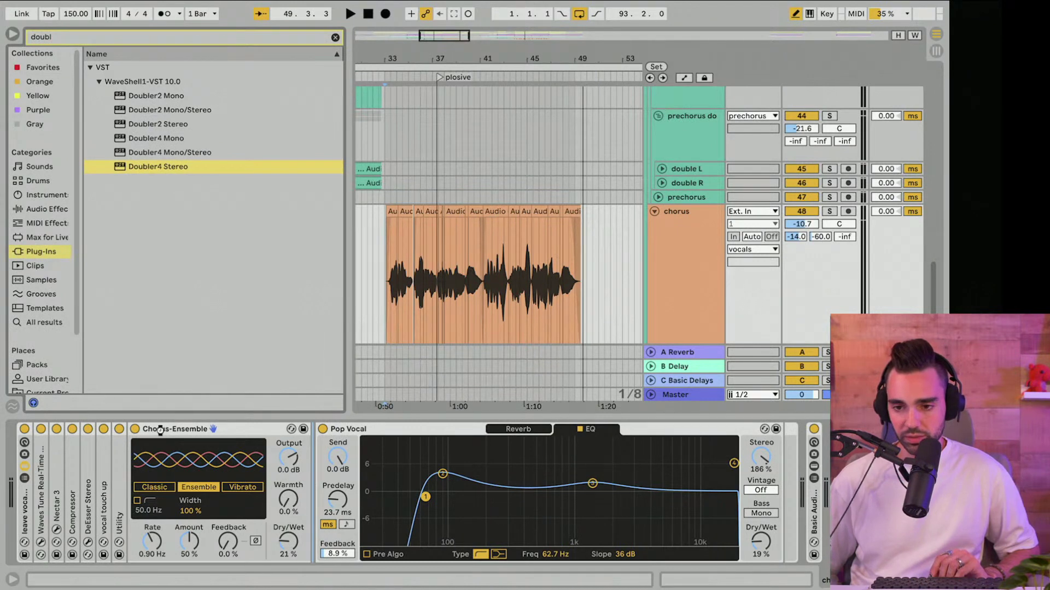
drag(161, 430, 156, 429)
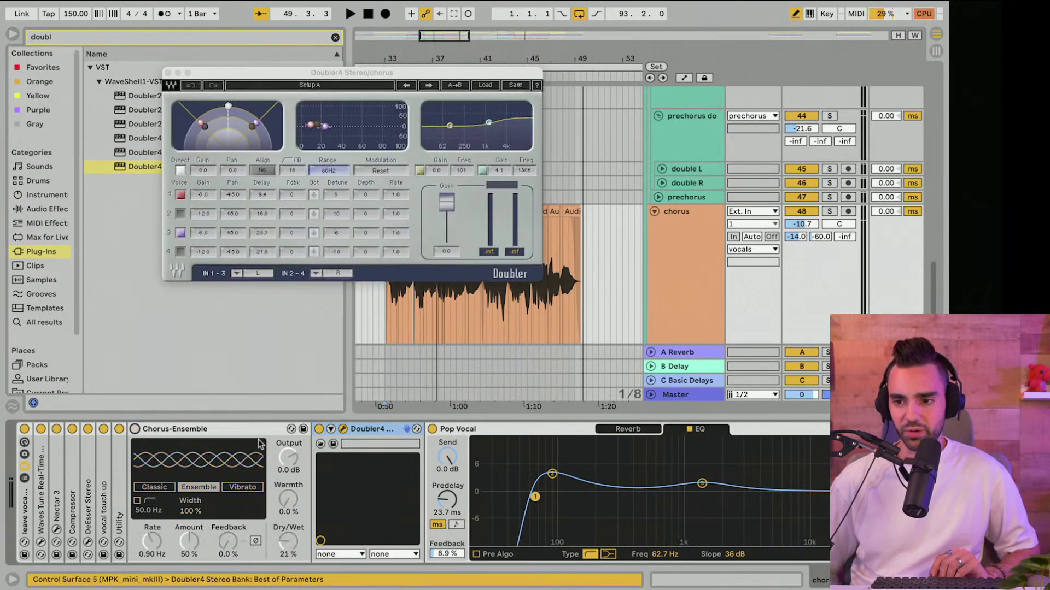
Step: Audition Doubler4 on the chorus vocal, lowering the voice 1 gain to -19.5 and the voice 3 gain to -17.1
click(433, 313)
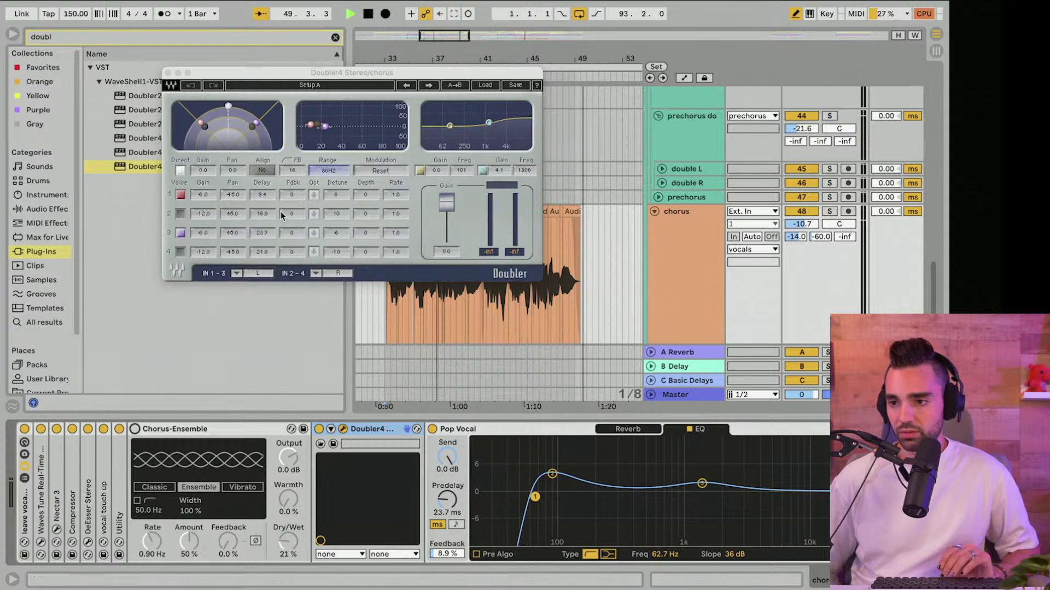
key(space)
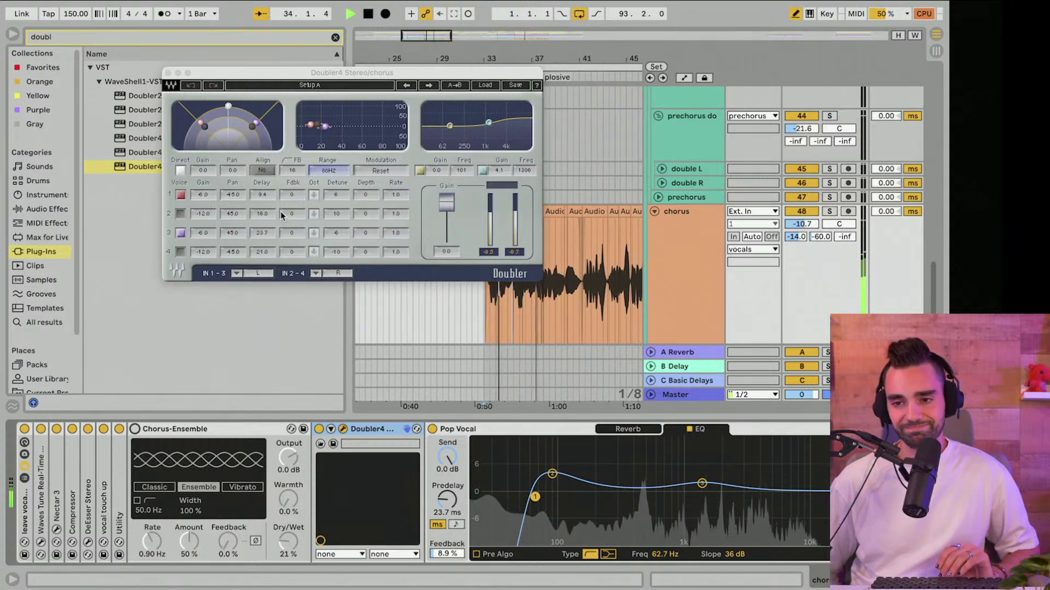
key(space)
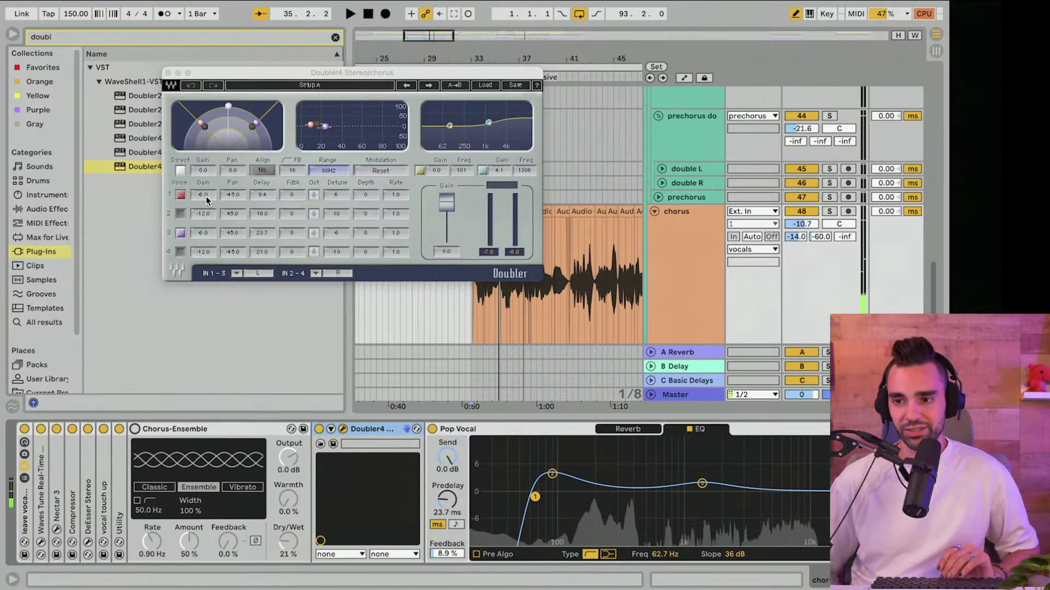
drag(206, 195, 206, 213)
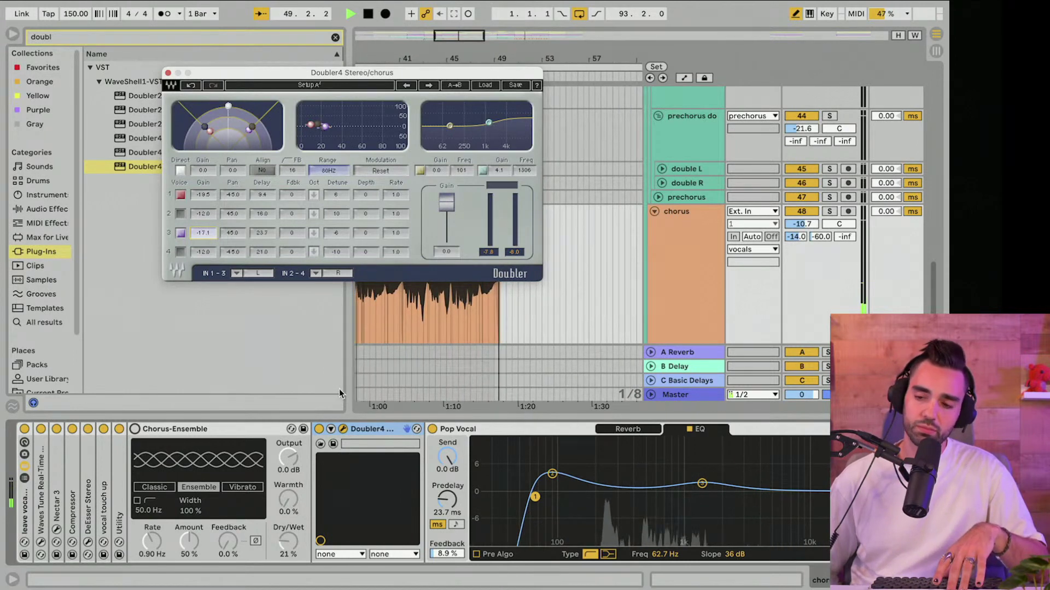
key(space)
Step: Turn Chorus-Ensemble back on for comparison and remove Doubler4 from the chorus vocal chain
click(319, 430)
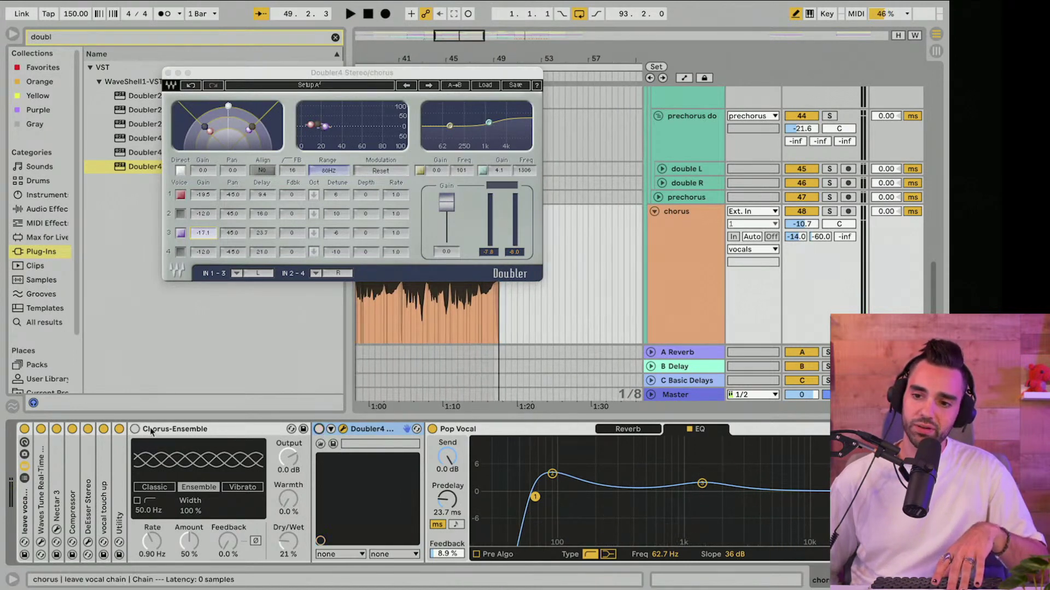
key(space)
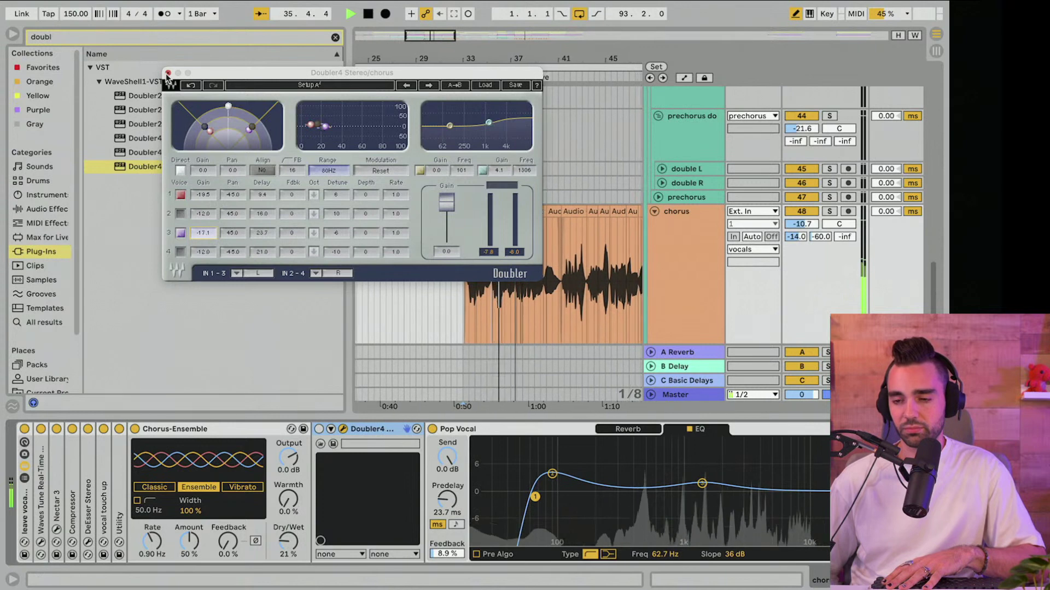
click(168, 73)
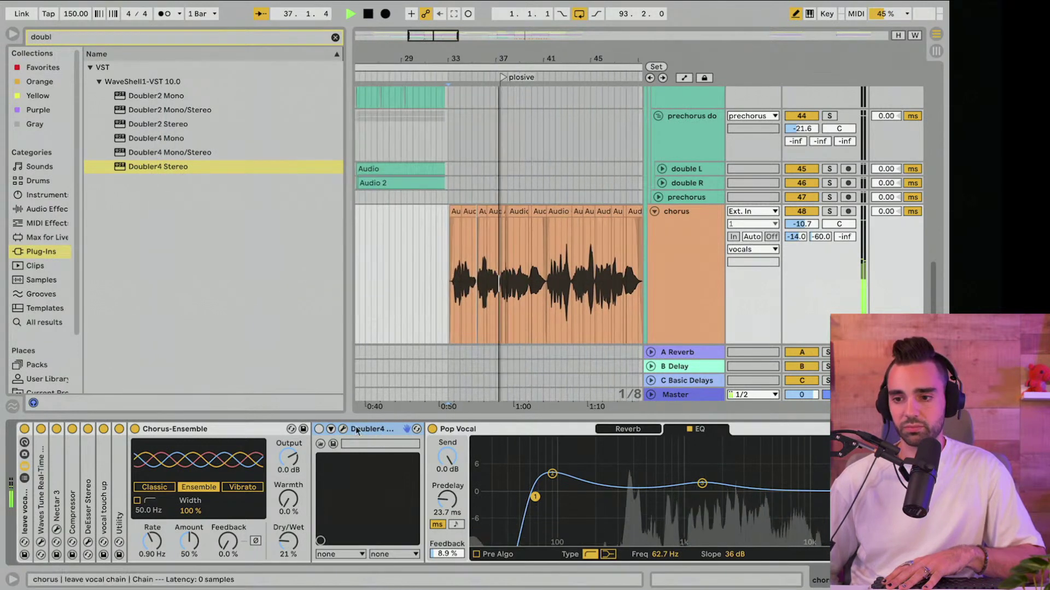
key(Delete)
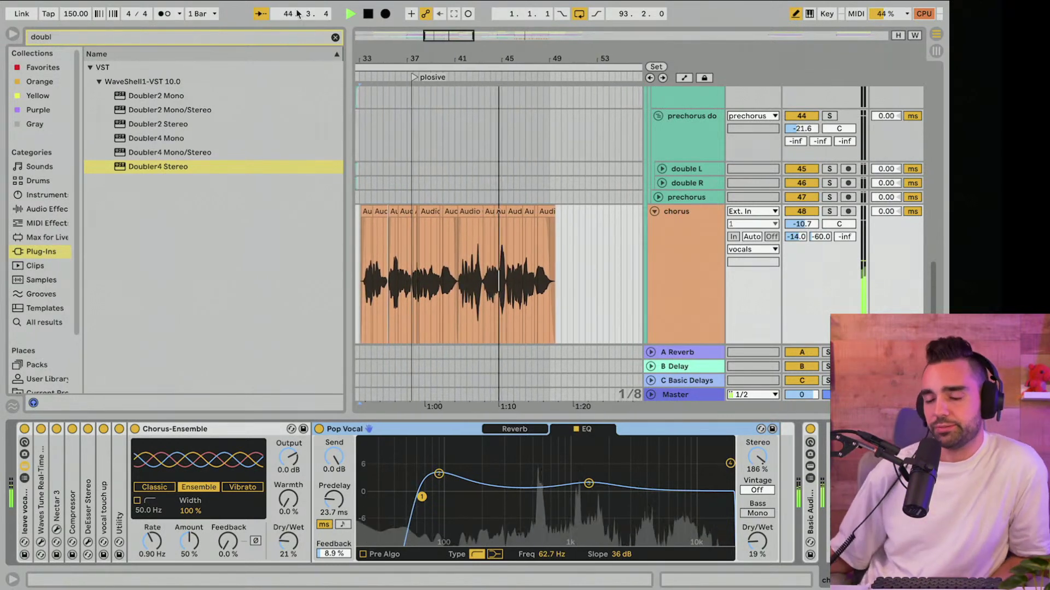
Step: Hide the browser and collapse the chorus, prechorus and verse vocal tracks to get an overview of the arrangement
drag(460, 60, 460, 38)
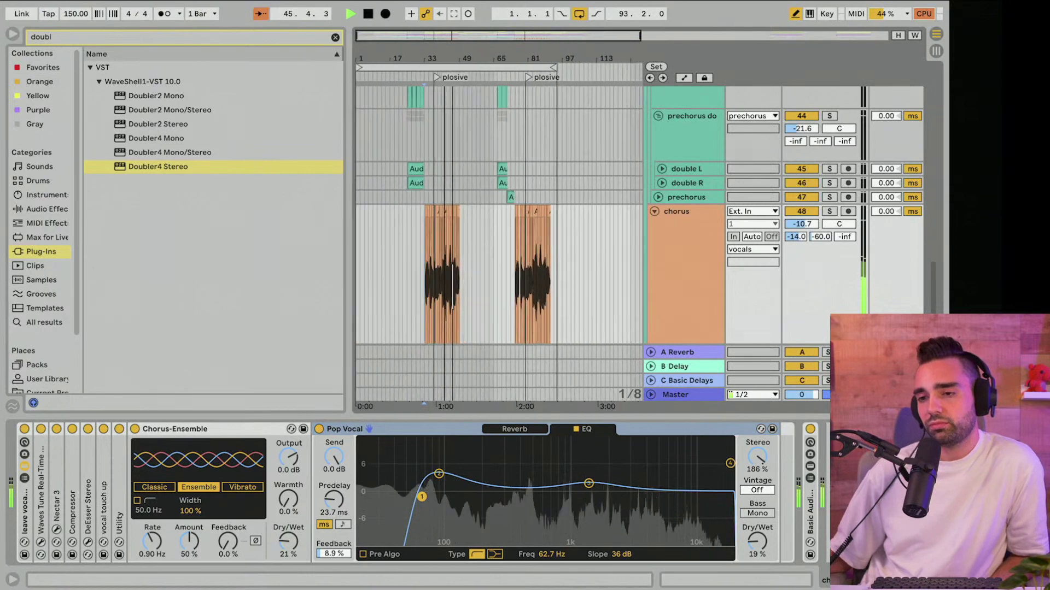
click(13, 35)
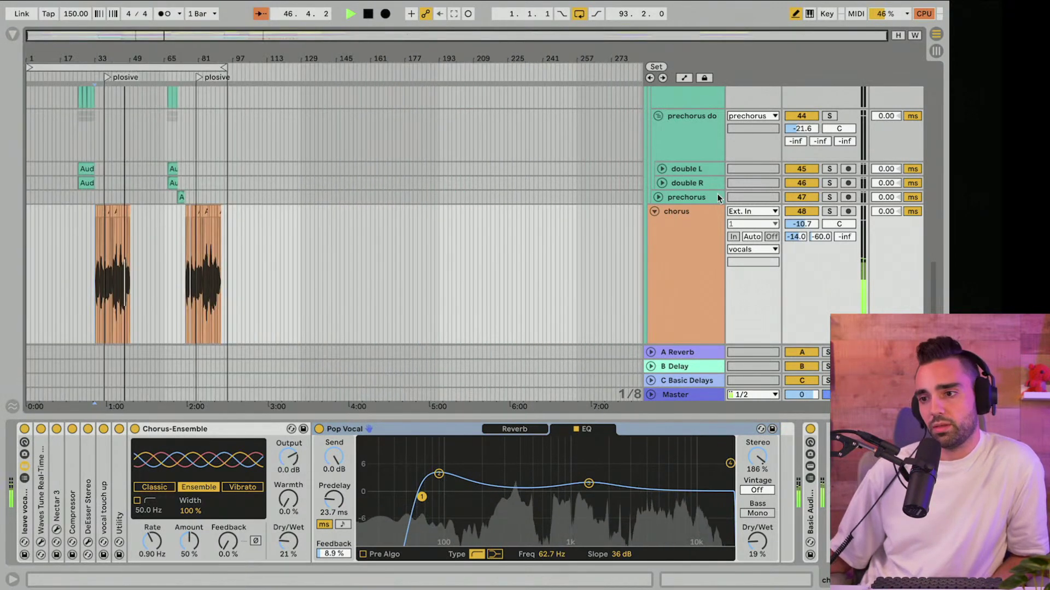
click(655, 212)
scroll(656, 211, up, 5)
click(657, 120)
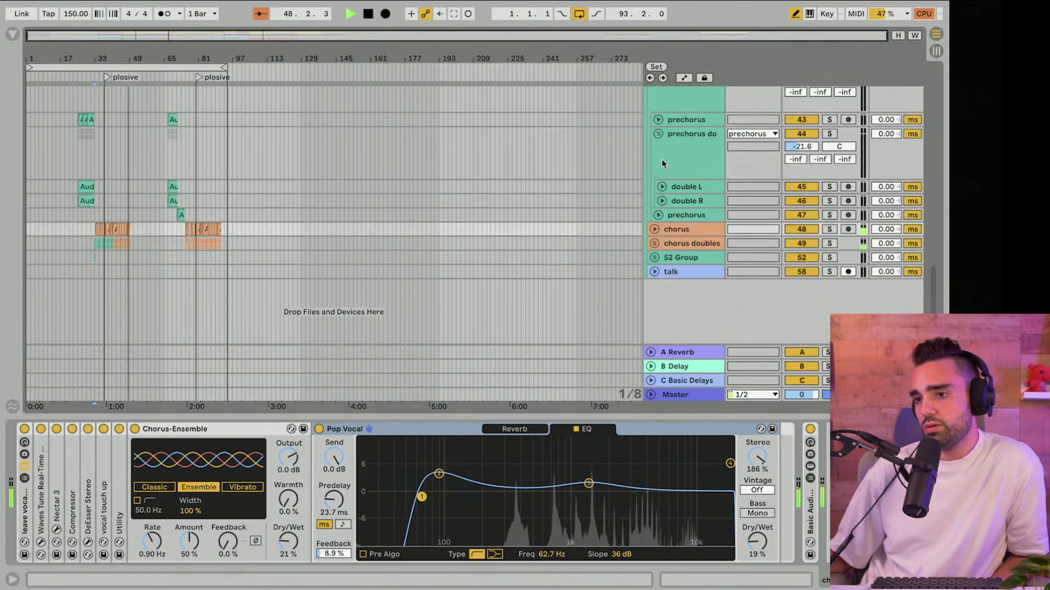
scroll(658, 158, up, 5)
click(653, 116)
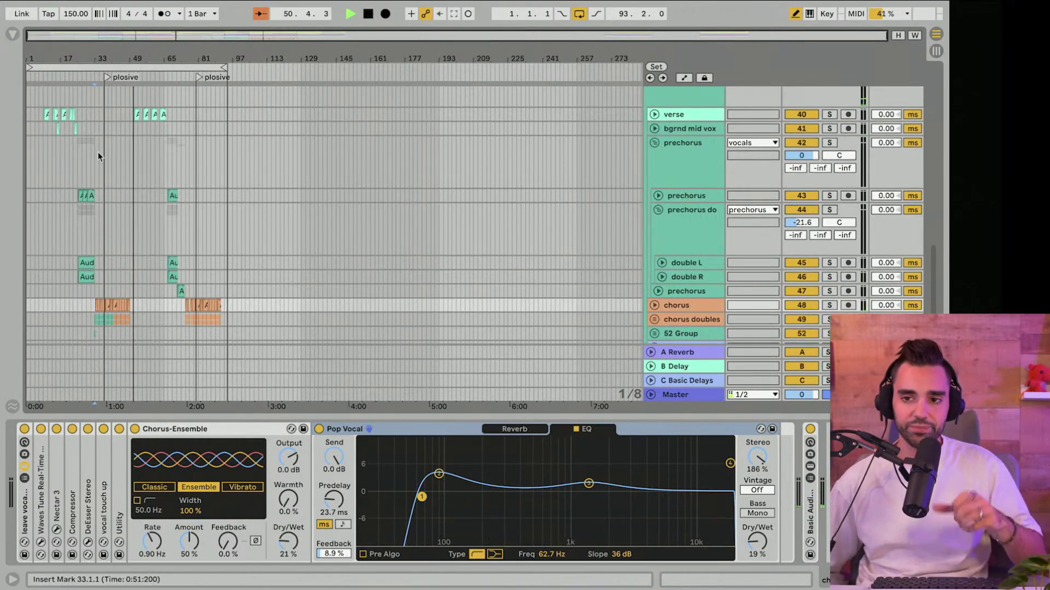
key(space)
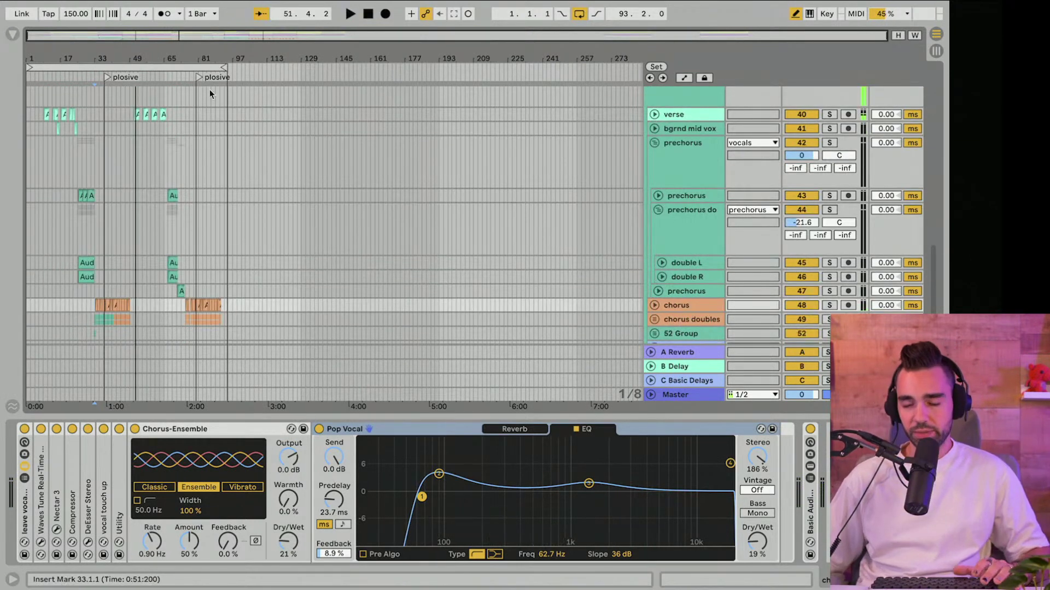
Step: Play the start of the first chorus from bar 33 and bring the chorus doubles group into view
drag(219, 59, 187, 77)
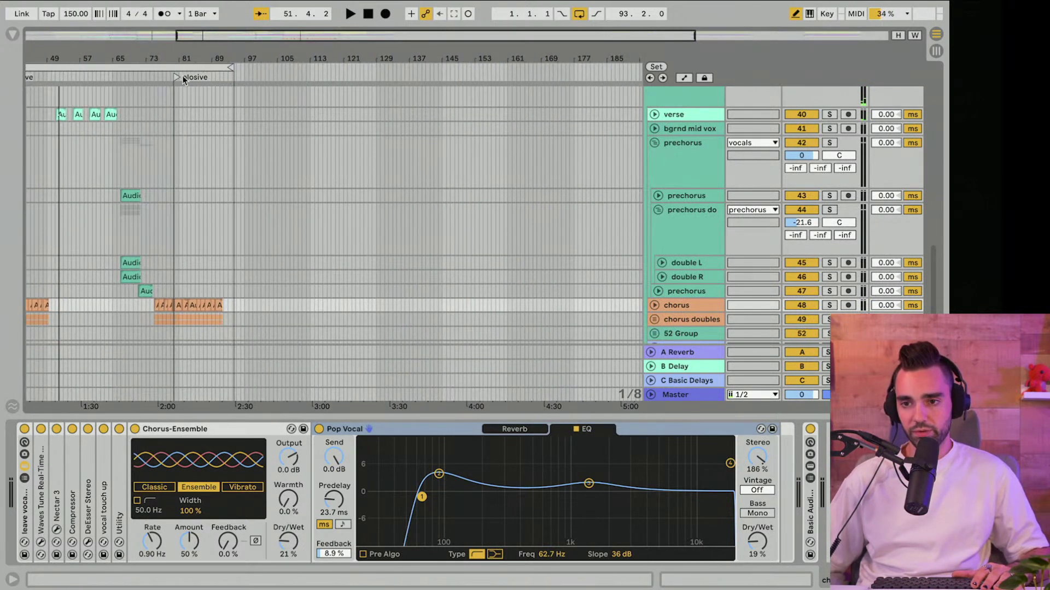
key(space)
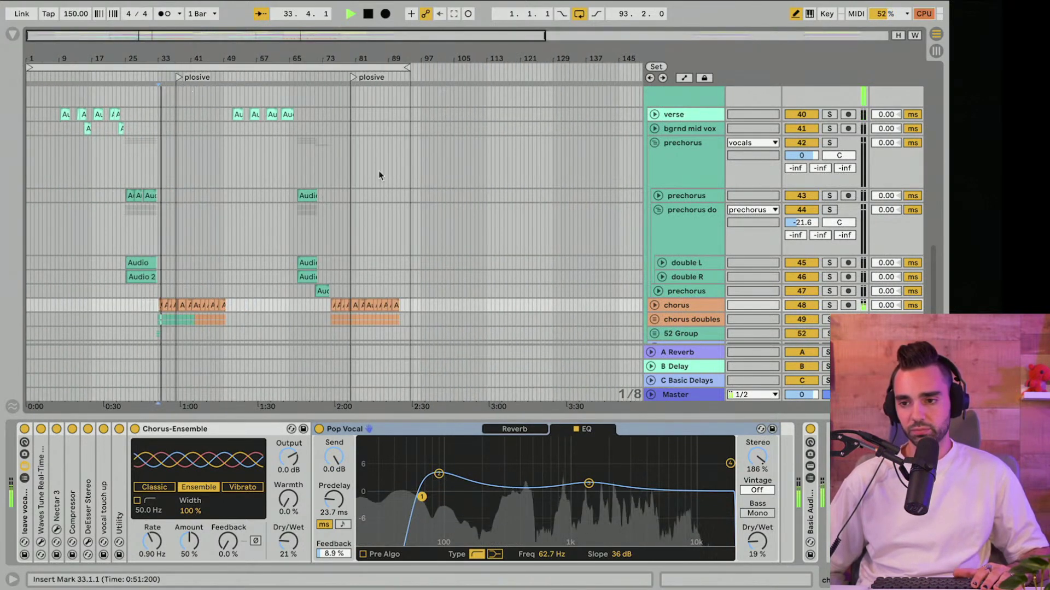
scroll(378, 170, down, 2)
key(space)
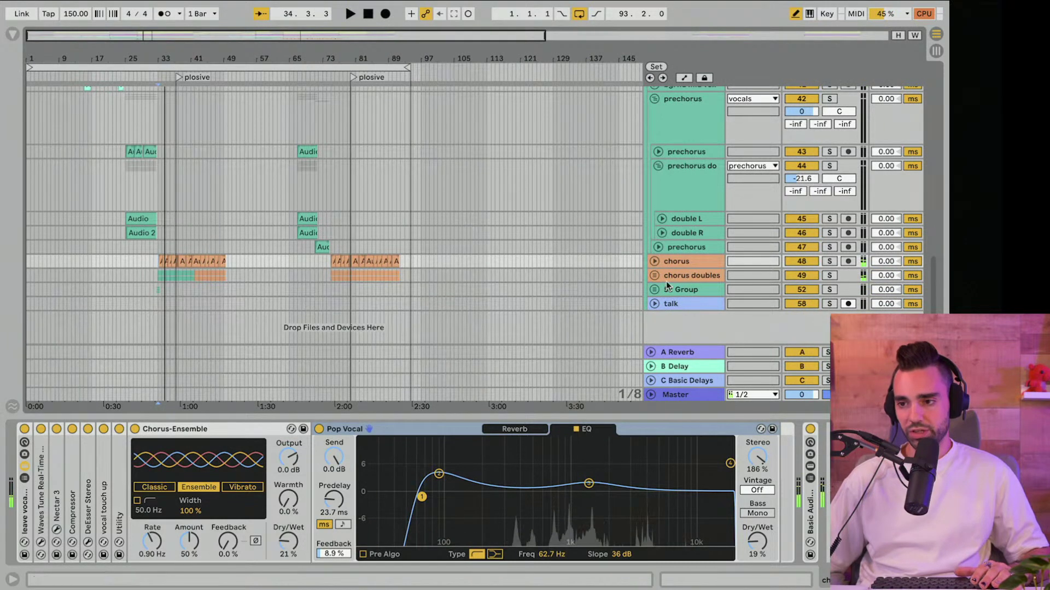
Step: Move the loop start to 13.3.1 and extend the first clip on the chorus vocal track back to bar 33
click(654, 262)
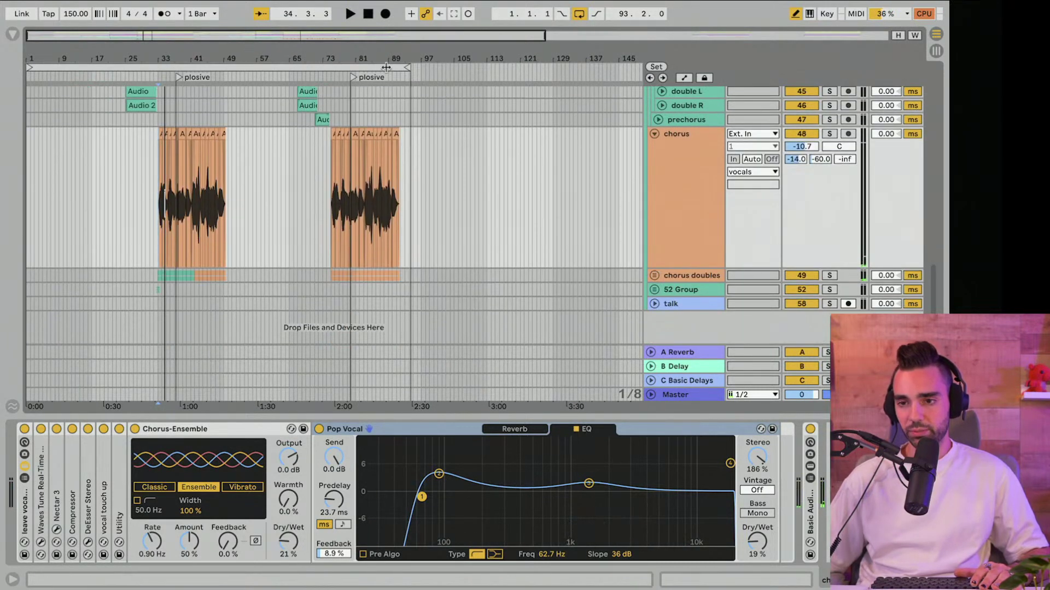
drag(29, 67, 80, 67)
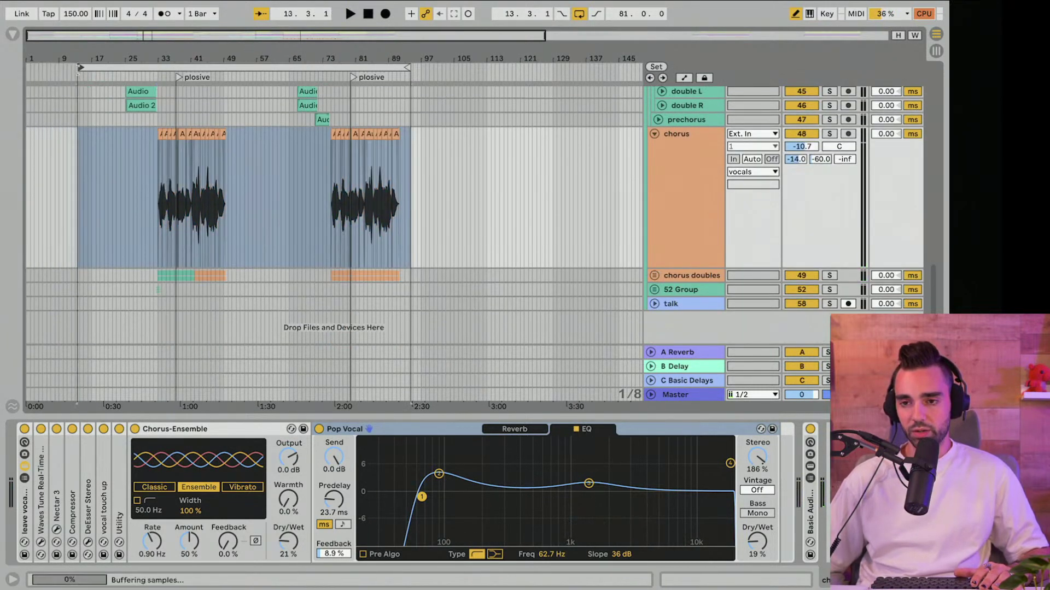
mouse_move(158, 57)
mouse_down()
mouse_move(148, 69)
mouse_move(130, 50)
mouse_move(147, 62)
mouse_up()
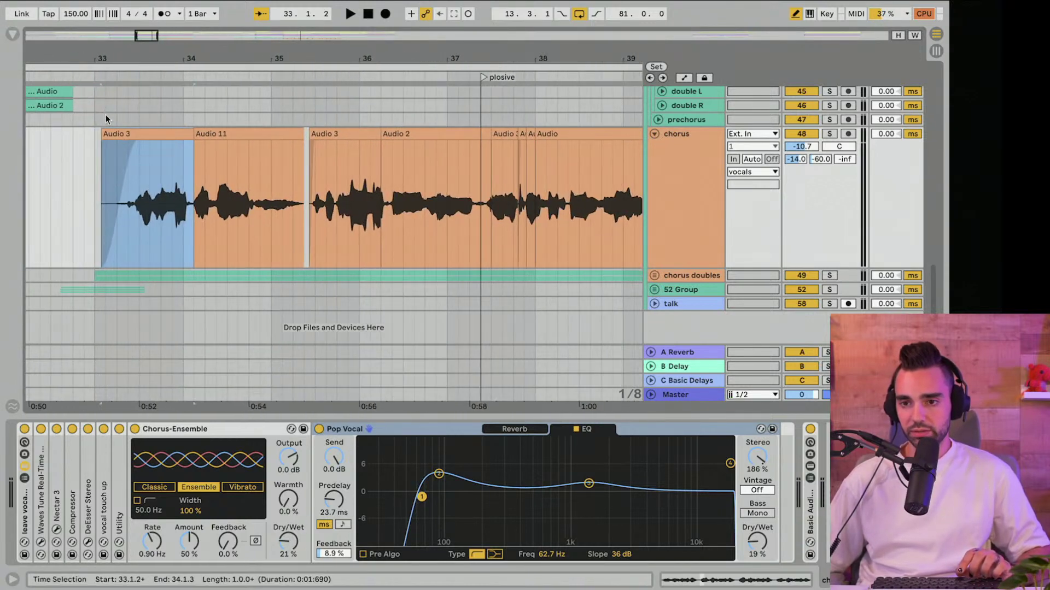
drag(104, 131, 95, 136)
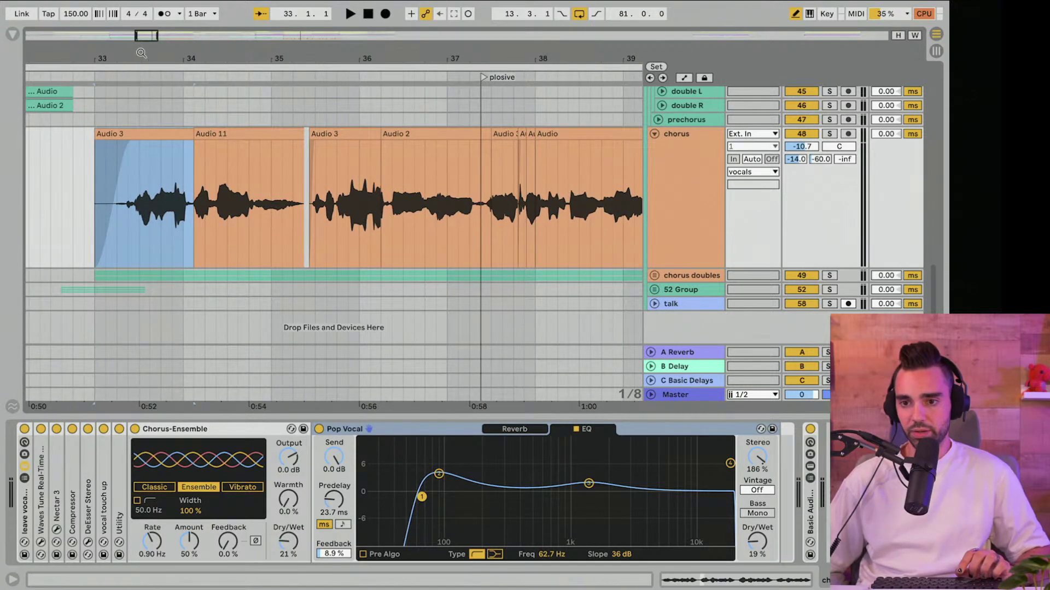
Step: Copy the first chorus's lead vocal and doubles clips, from bar 33 to 49.3.3, over the second chorus starting at bar 75
drag(141, 53, 141, 38)
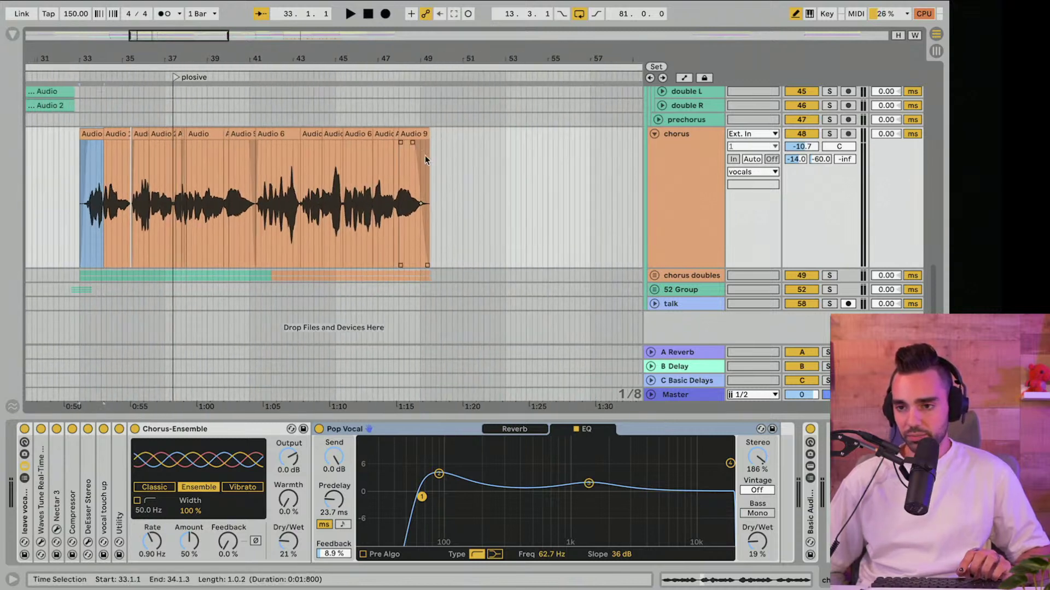
shift+click(421, 219)
shift+click(433, 279)
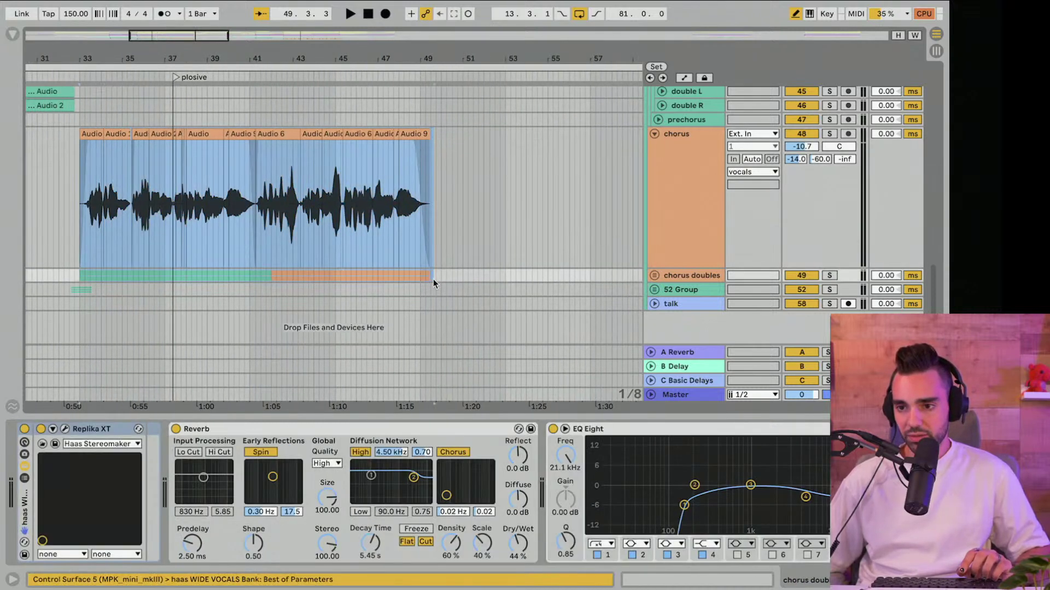
scroll(432, 280, right, 10)
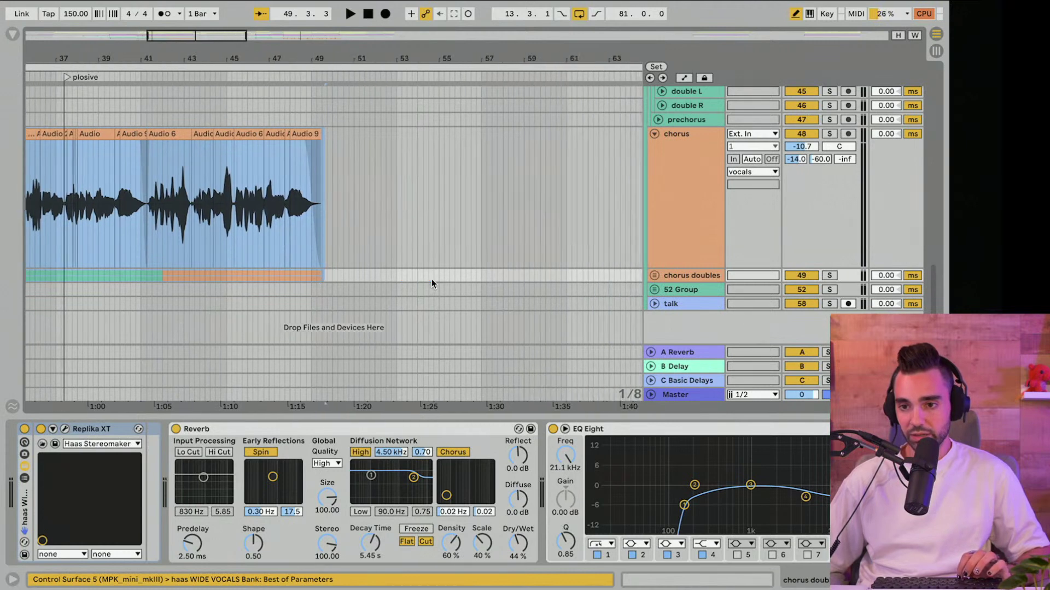
scroll(427, 280, left, 2)
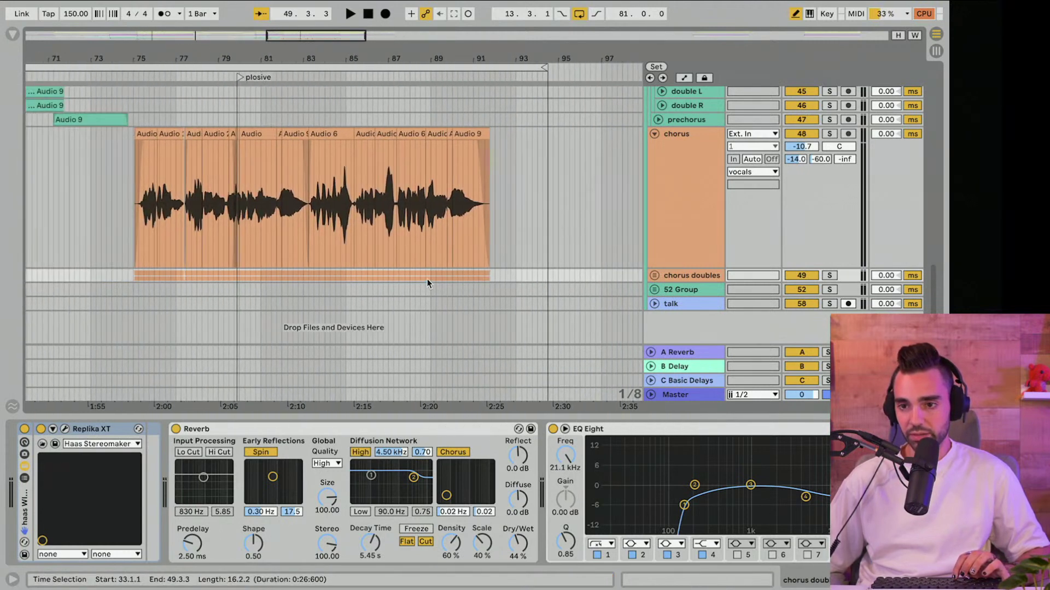
drag(159, 50, 154, 86)
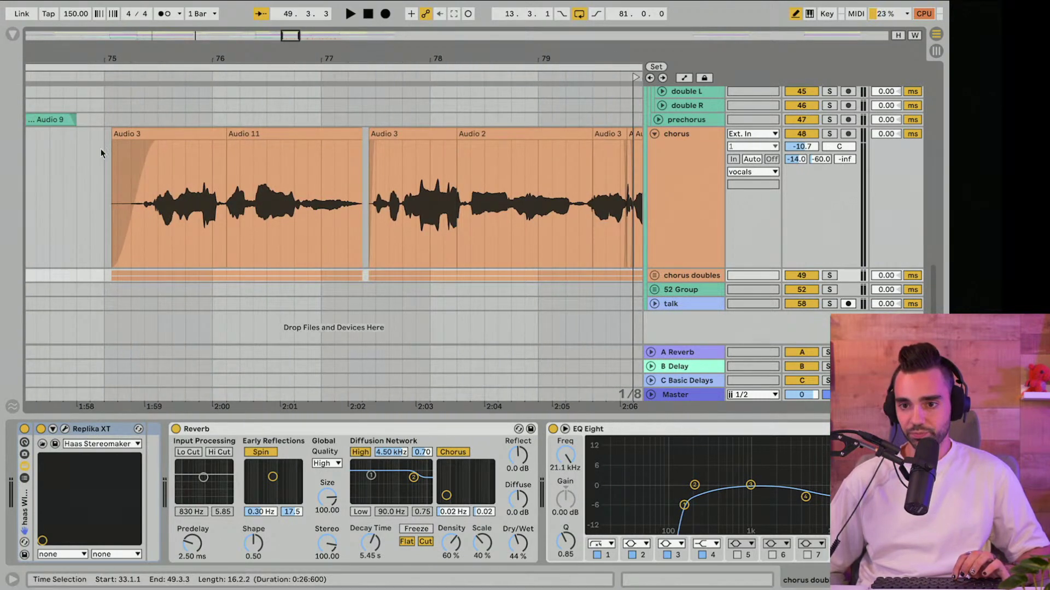
click(108, 131)
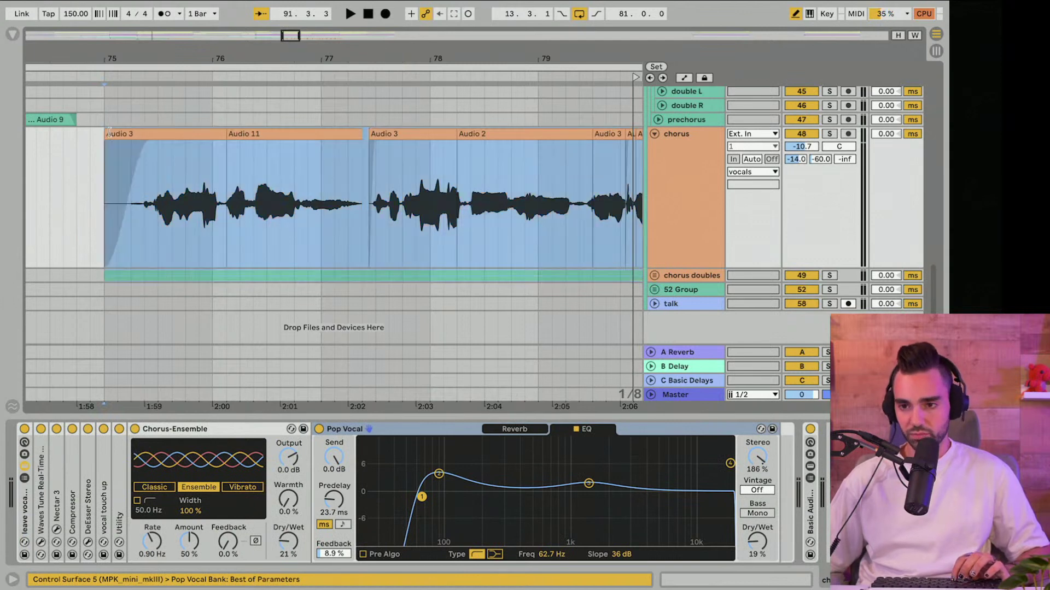
Step: Play the opening bars of the second chorus to check the pasted lead vocals and doubles, and stop playback
click(92, 75)
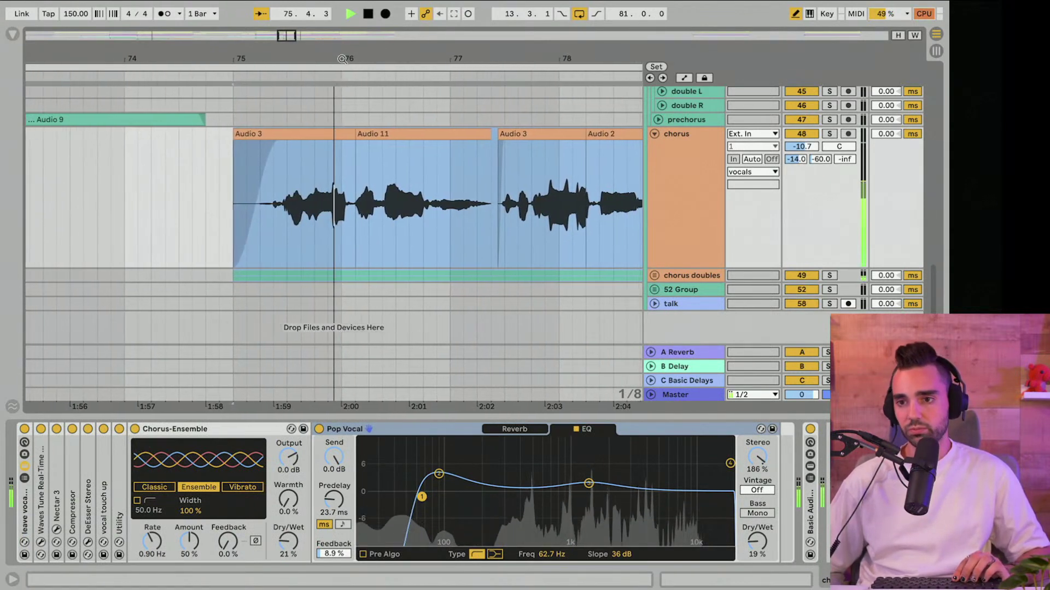
drag(343, 59, 191, 58)
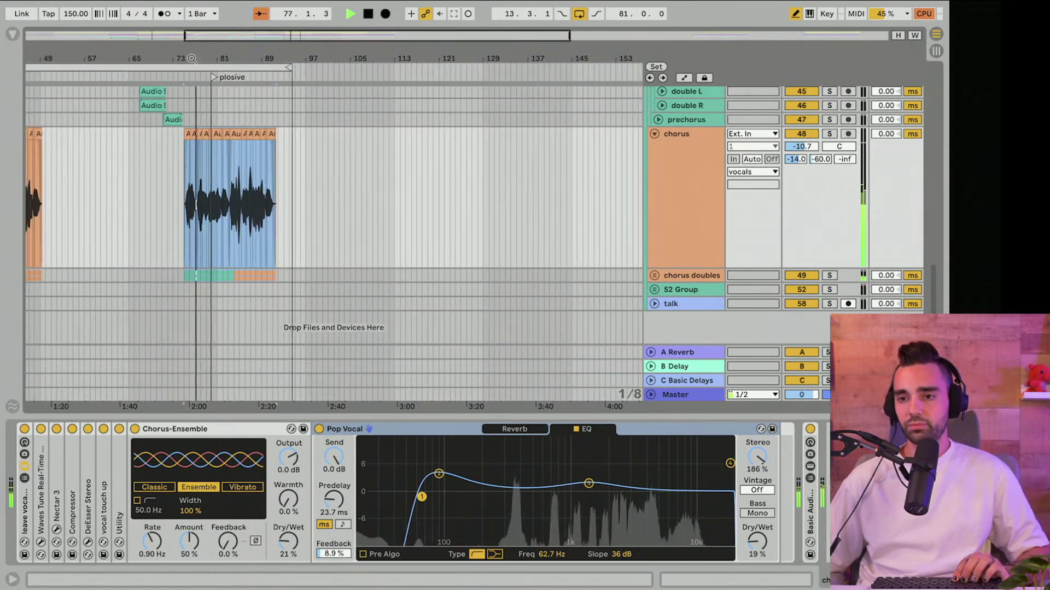
key(space)
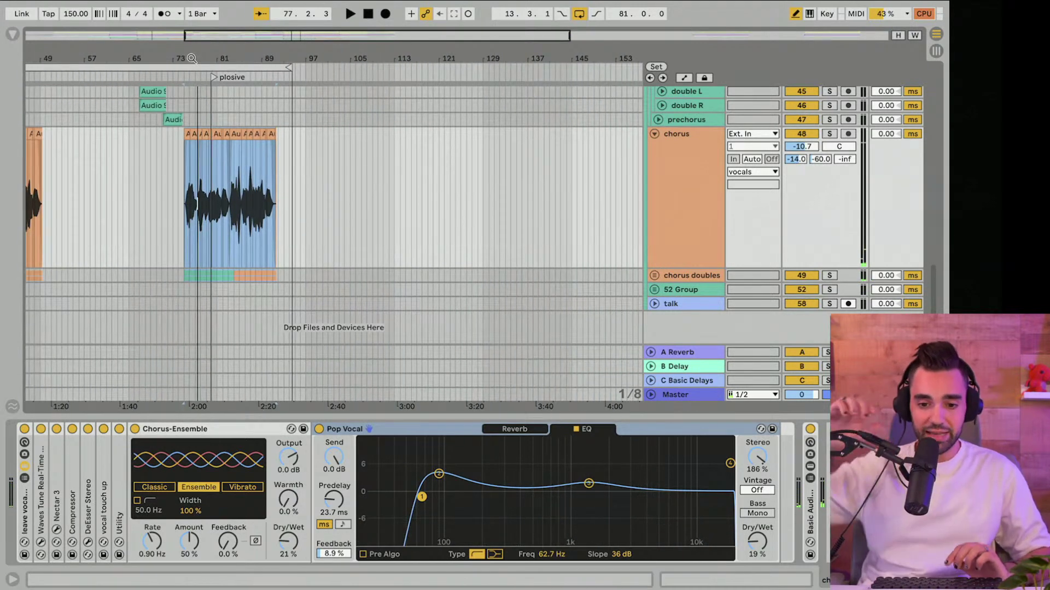
Step: Look through the instrumental and vocal tracks to compare where their clips end around and after the second chorus
scroll(409, 152, up, 10)
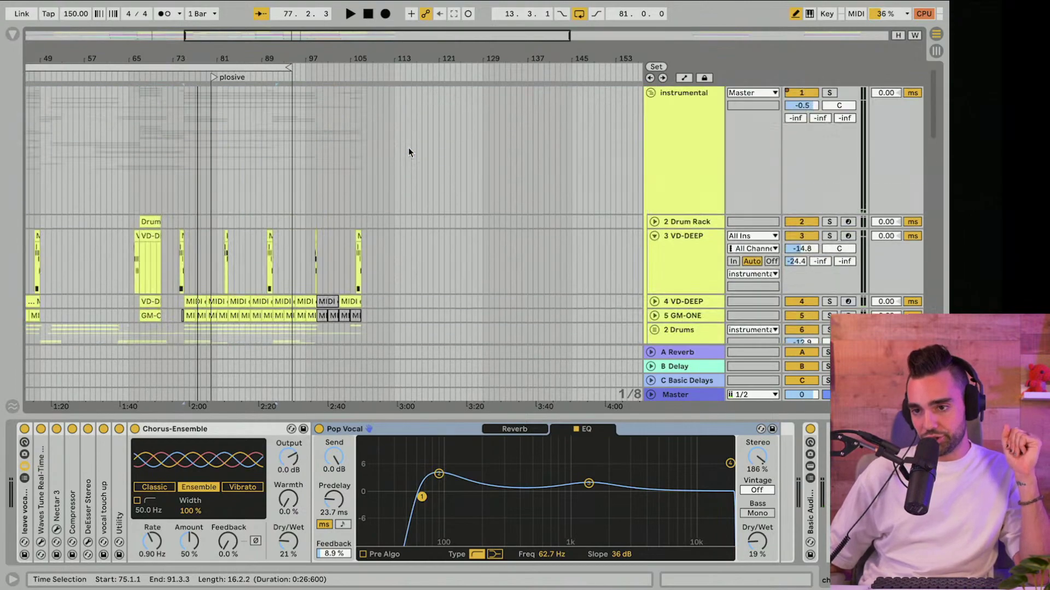
scroll(390, 291, down, 10)
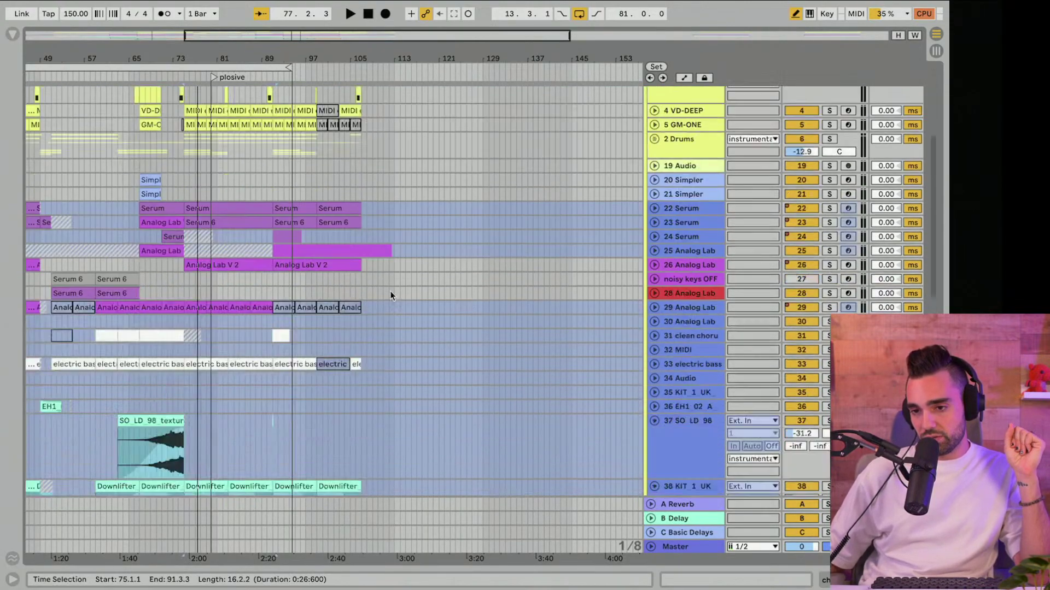
scroll(391, 291, up, 10)
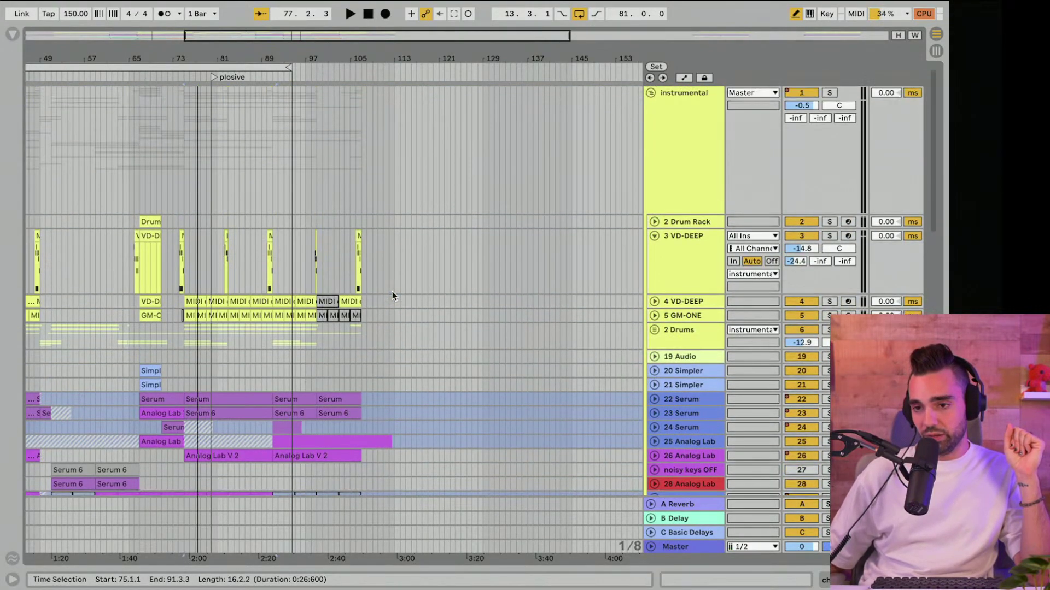
scroll(392, 290, down, 15)
scroll(391, 291, down, 10)
scroll(392, 290, left, 5)
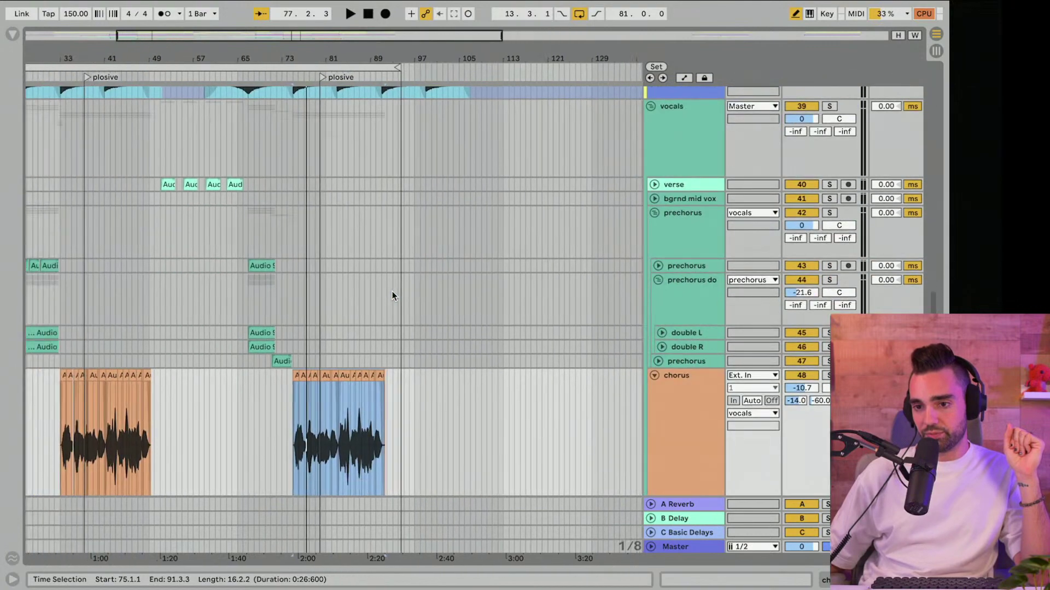
scroll(391, 291, right, 5)
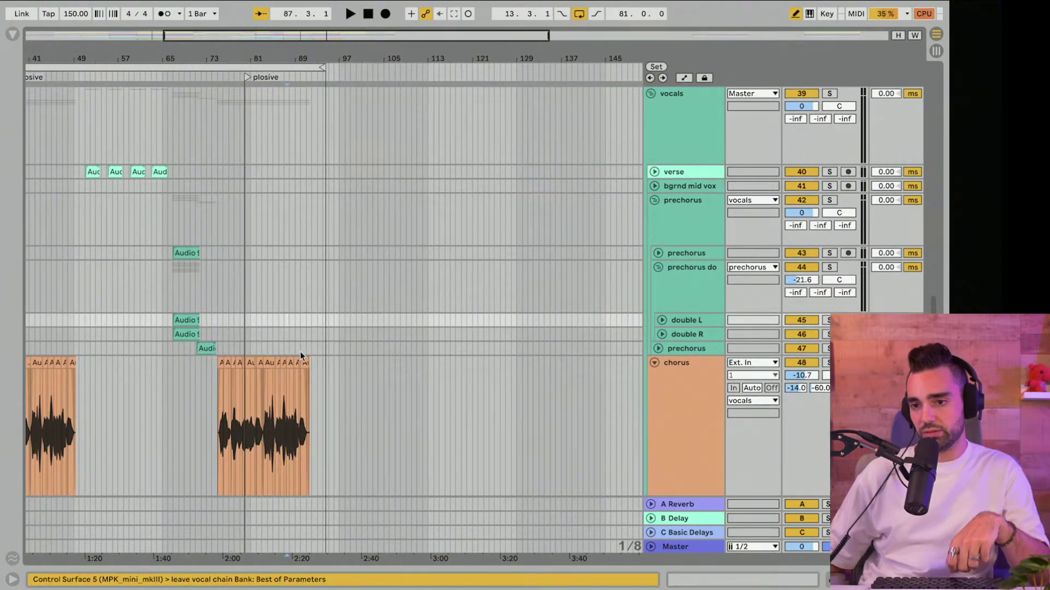
Step: Play the arrangement from bar 87 to past the end of the instrumental, with the loop start moved to 89.3.3
key(space)
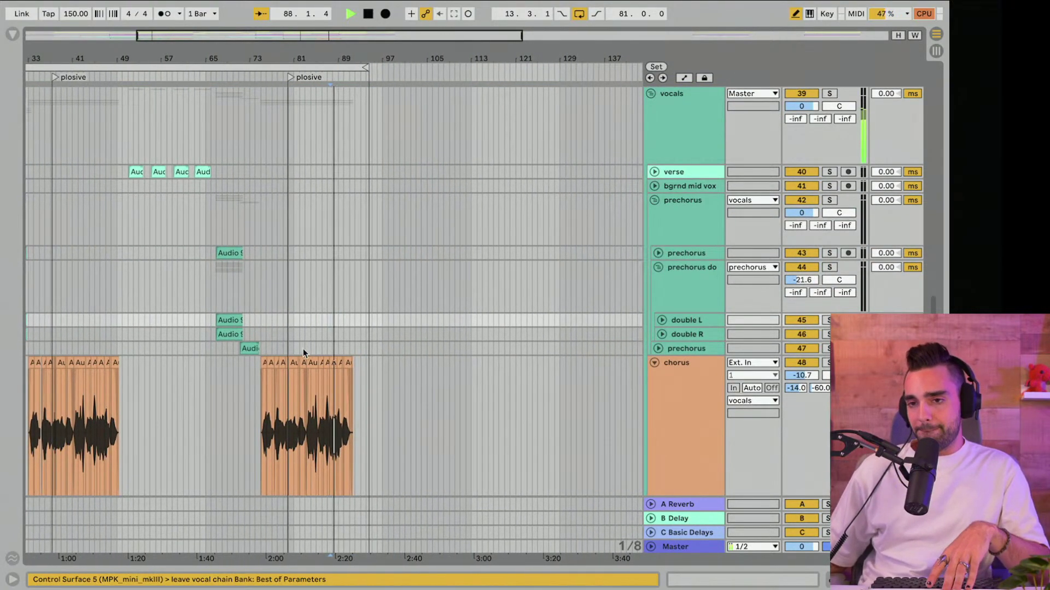
drag(88, 67, 459, 83)
scroll(416, 152, up, 15)
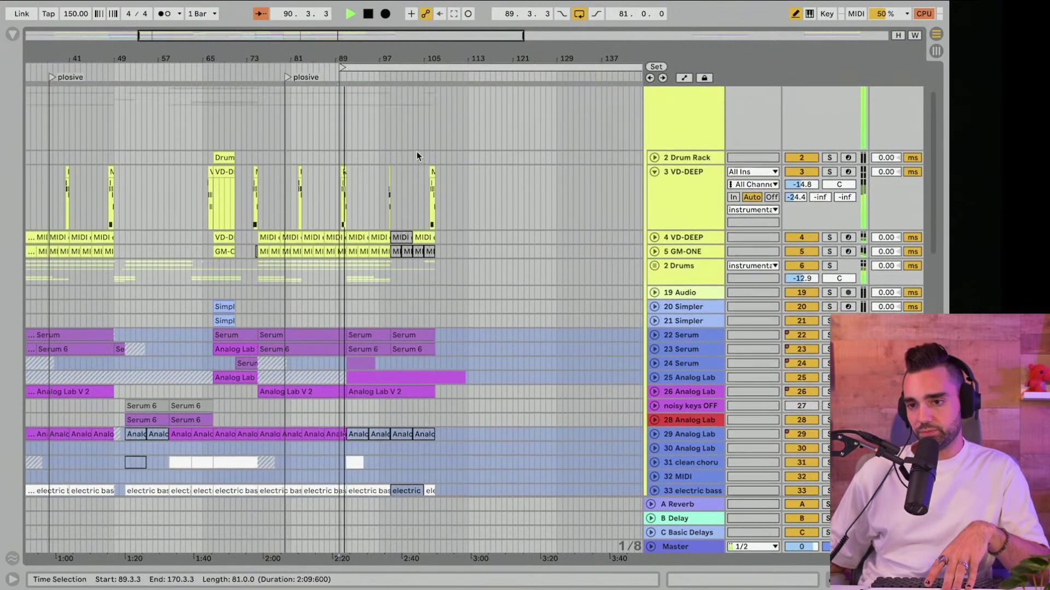
scroll(415, 151, down, 15)
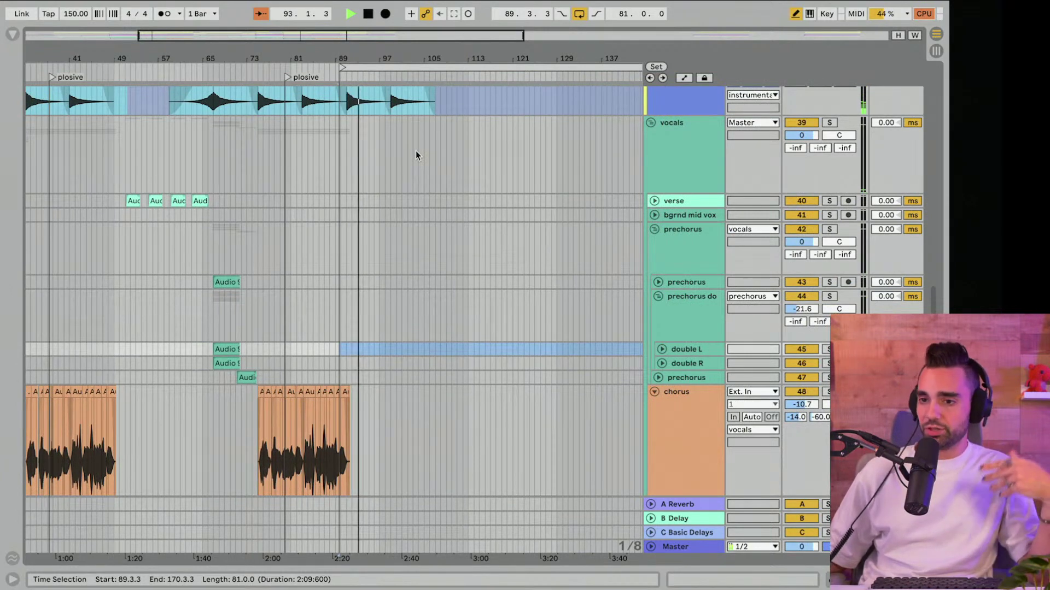
scroll(415, 155, up, 5)
scroll(415, 153, up, 10)
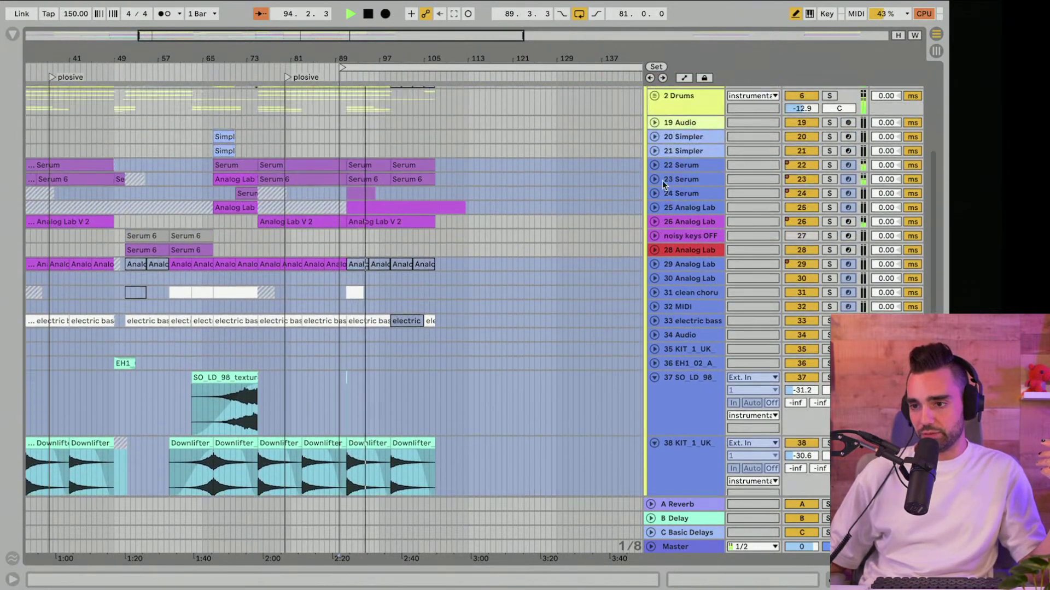
scroll(650, 174, up, 3)
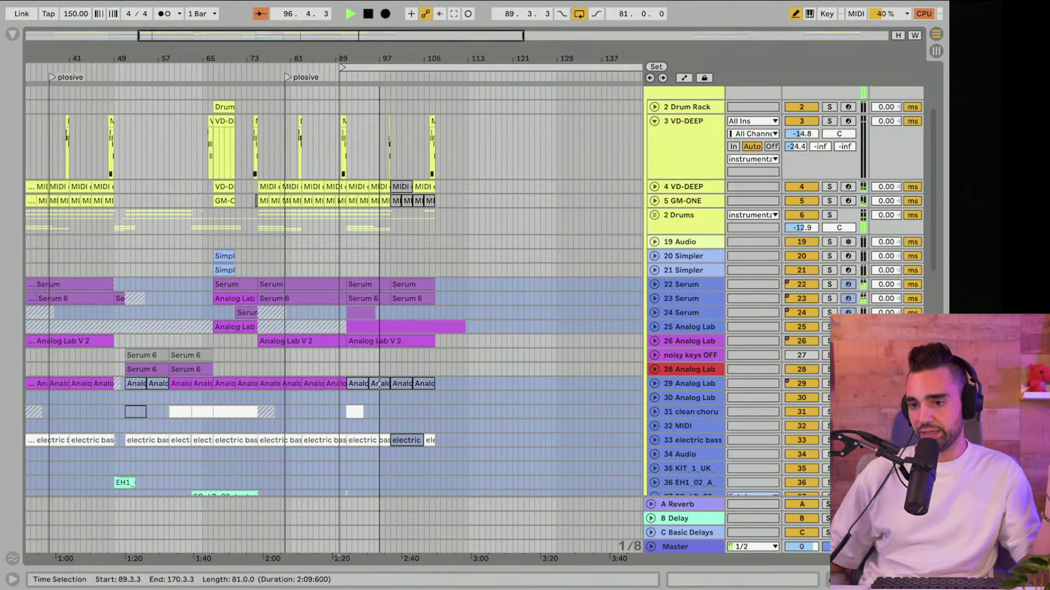
drag(464, 50, 388, 203)
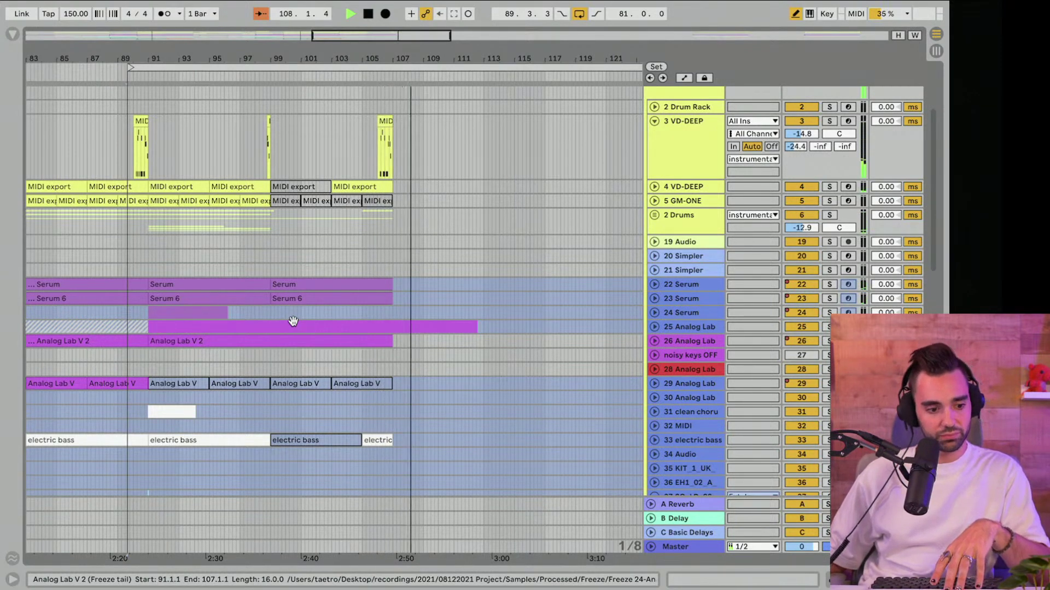
key(space)
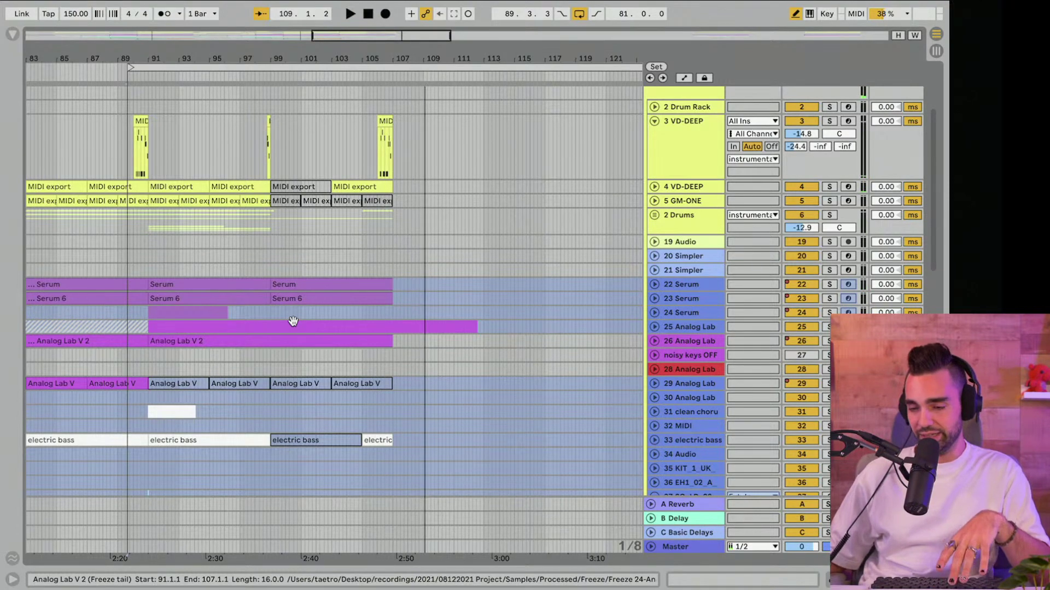
Step: Set the loop to span the 16 bars of the second chorus, from bar 75 to bar 91
drag(385, 59, 285, 123)
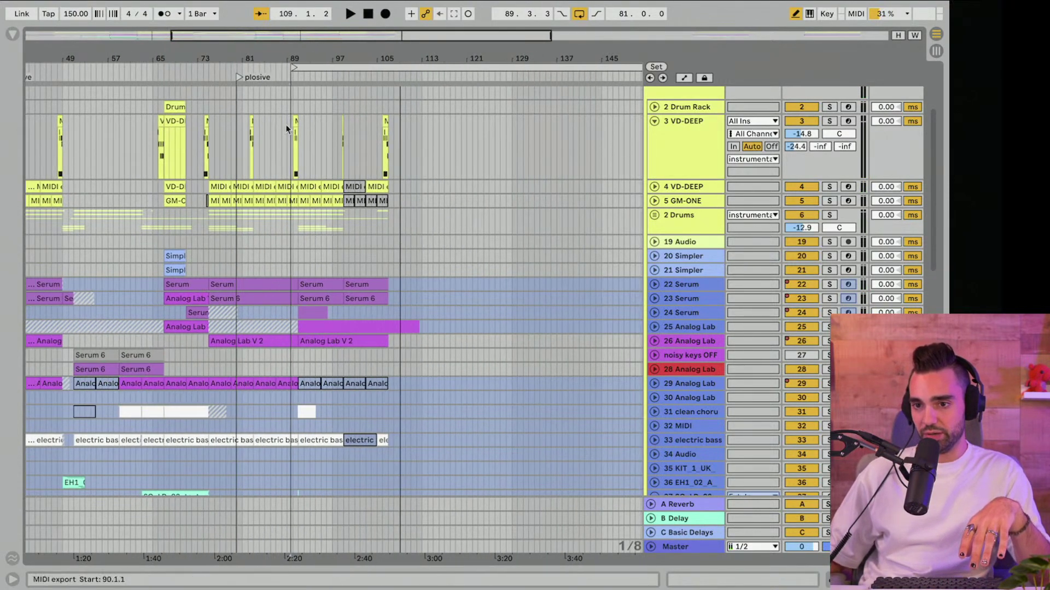
scroll(290, 109, down, 5)
scroll(286, 126, down, 8)
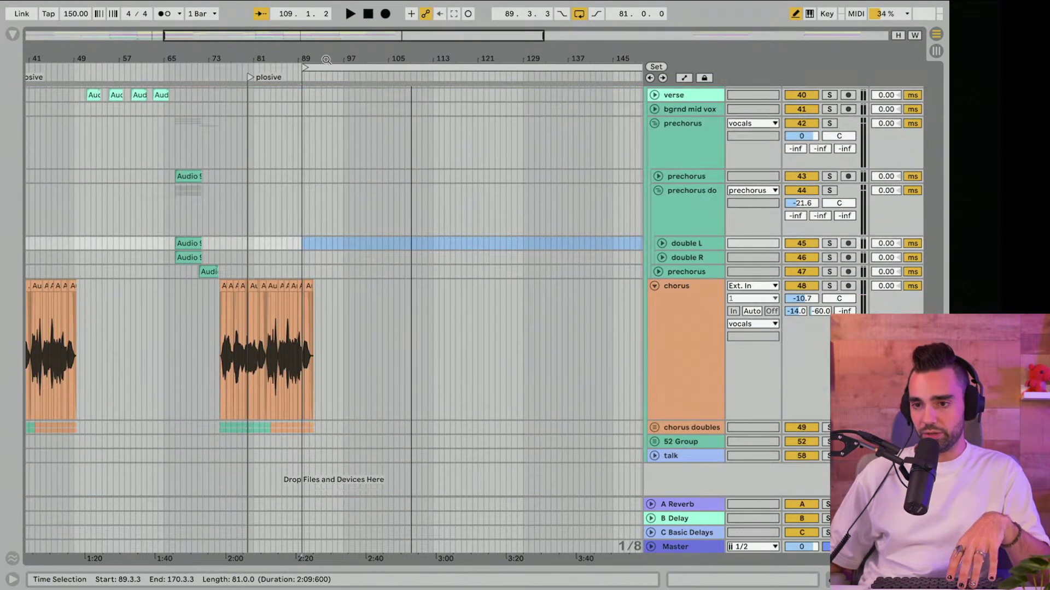
click(287, 68)
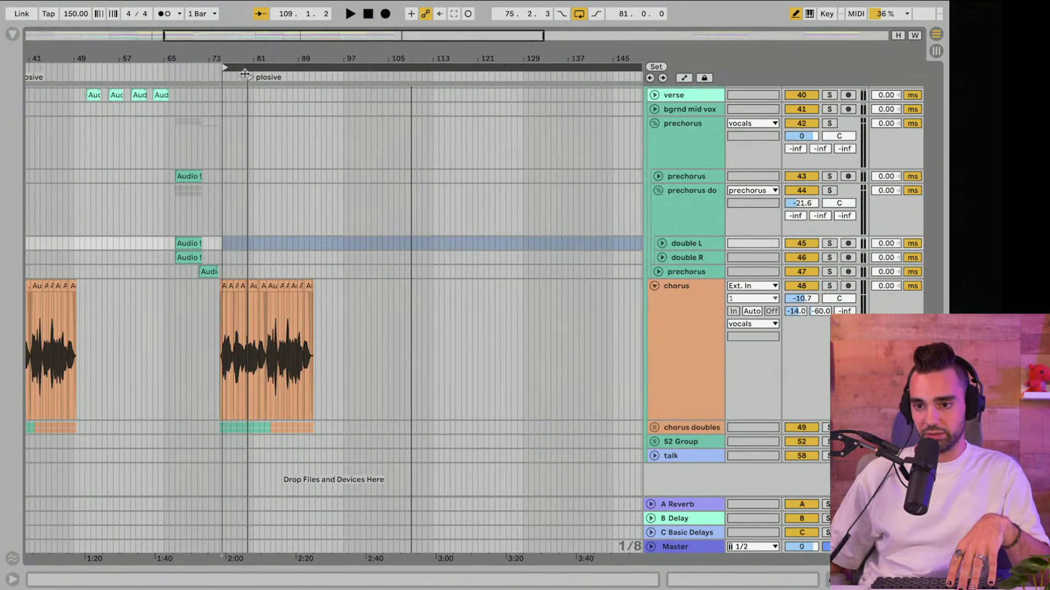
drag(212, 60, 212, 99)
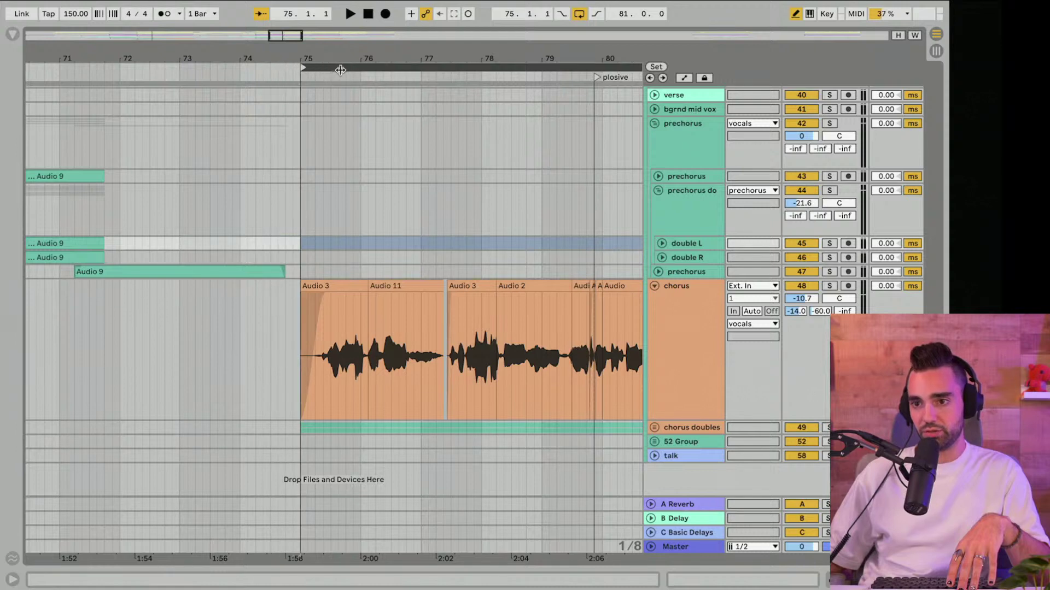
drag(438, 53, 235, 32)
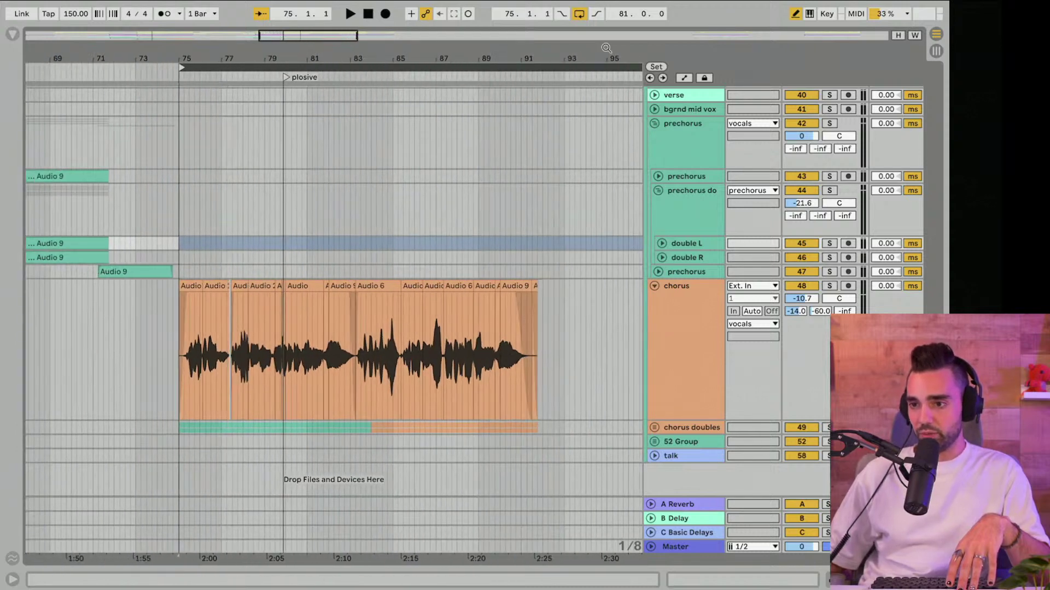
drag(634, 65, 562, 82)
scroll(557, 170, up, 15)
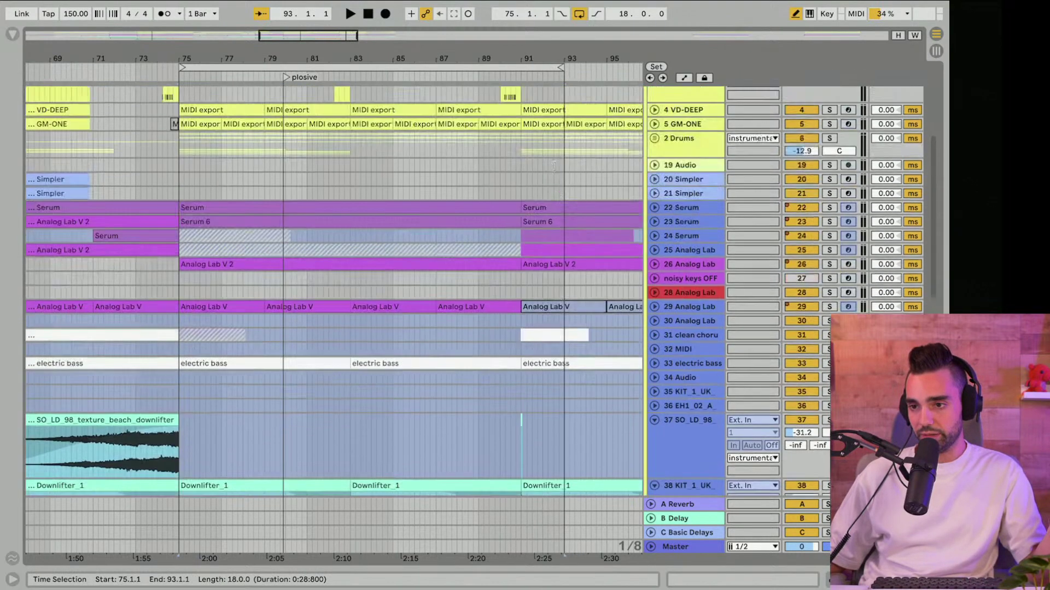
scroll(557, 163, down, 5)
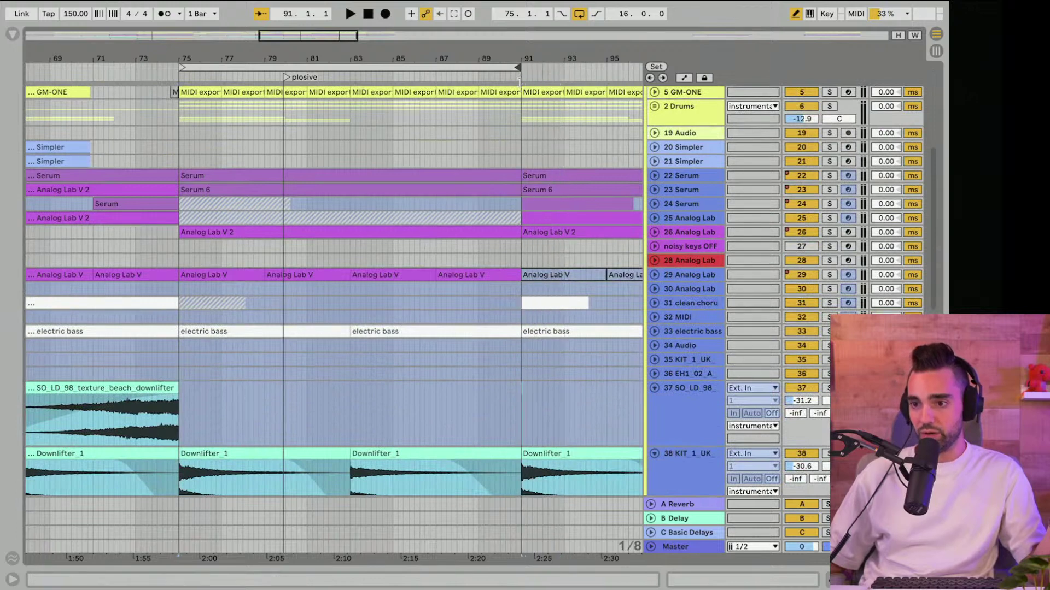
Step: Copy the content of all tracks within the loop from bar 75 to 91 to the end of the song at bar 107
click(494, 69)
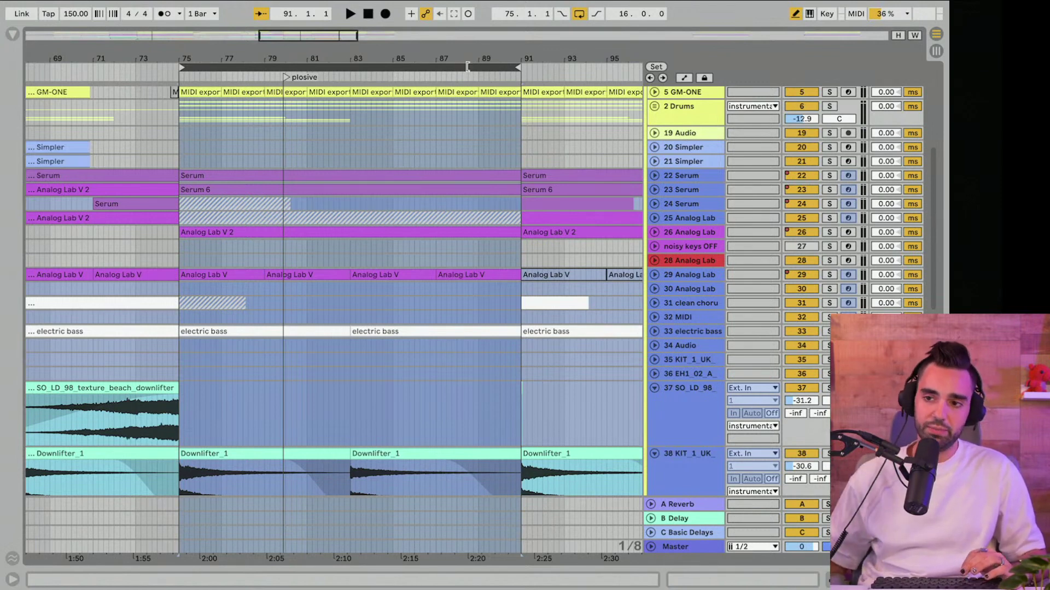
drag(411, 58, 421, 81)
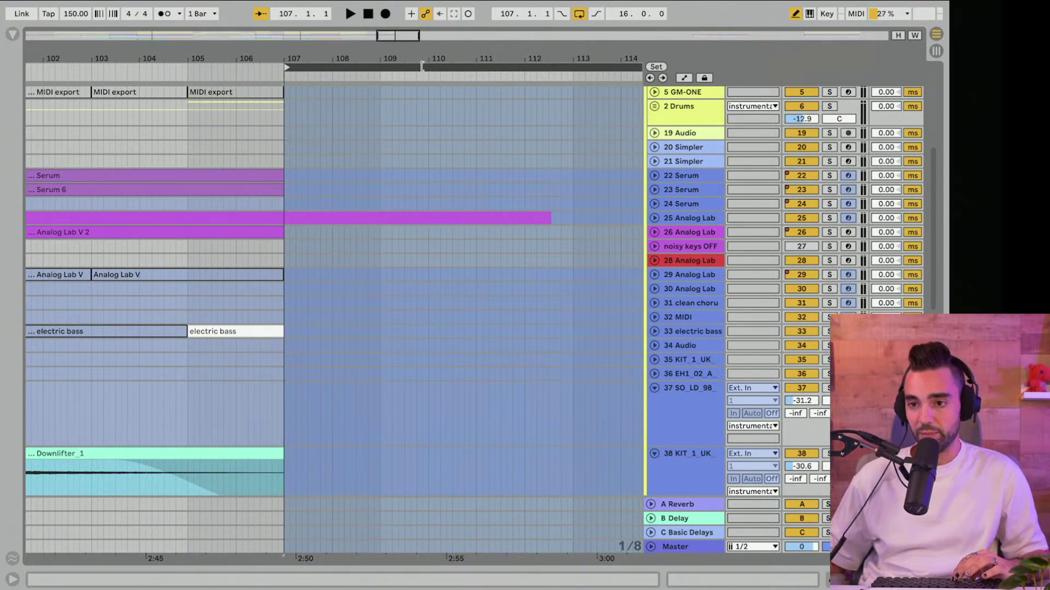
drag(422, 66, 417, 47)
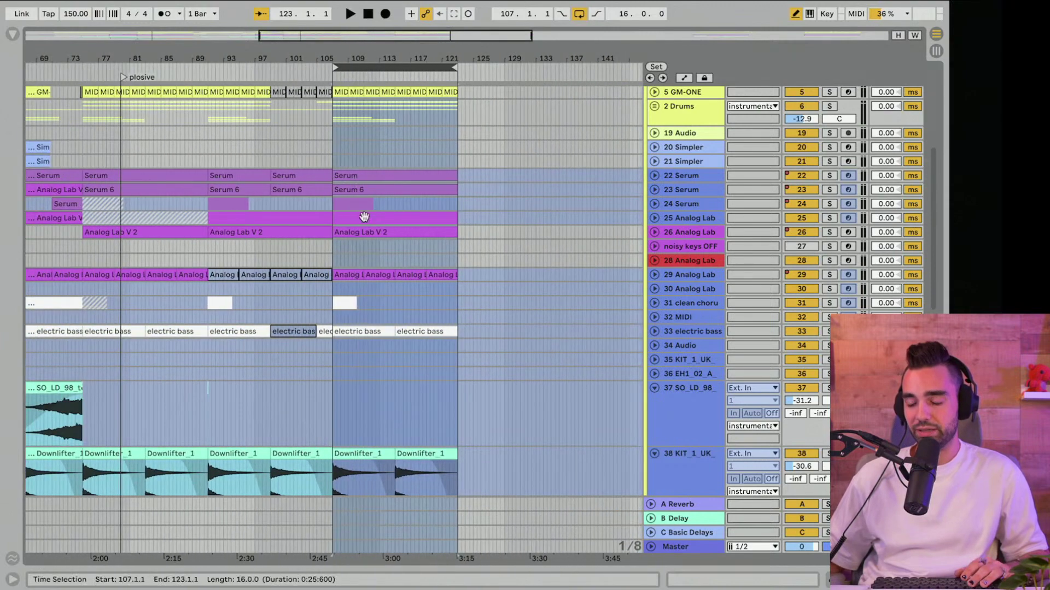
Step: Play the copied chorus from bar 107 and look through the instrumental and vocal tracks along it
scroll(362, 235, down, 5)
scroll(360, 255, left, 2)
click(355, 232)
key(space)
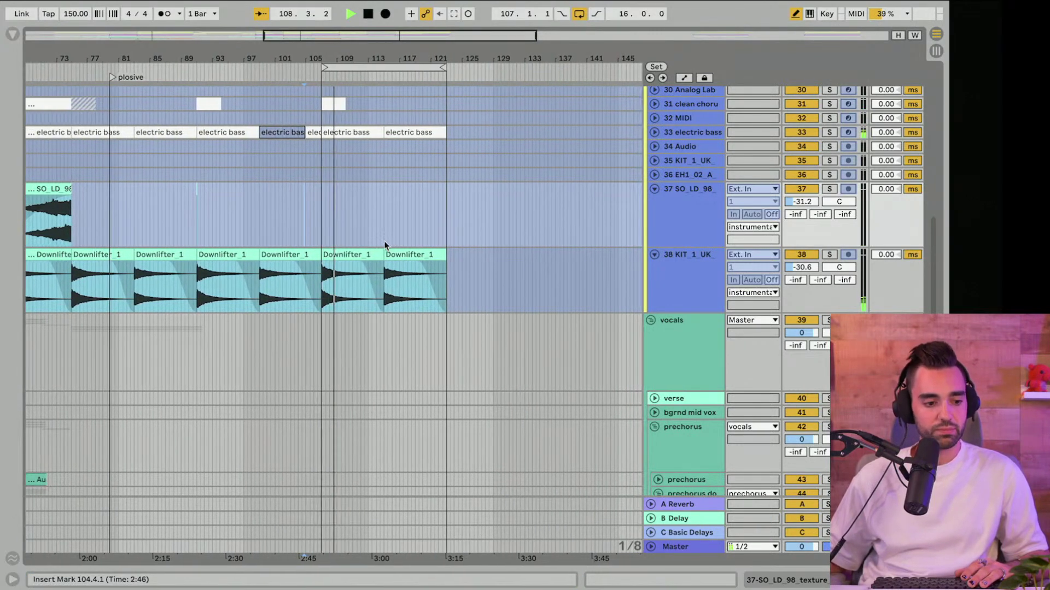
scroll(380, 241, up, 15)
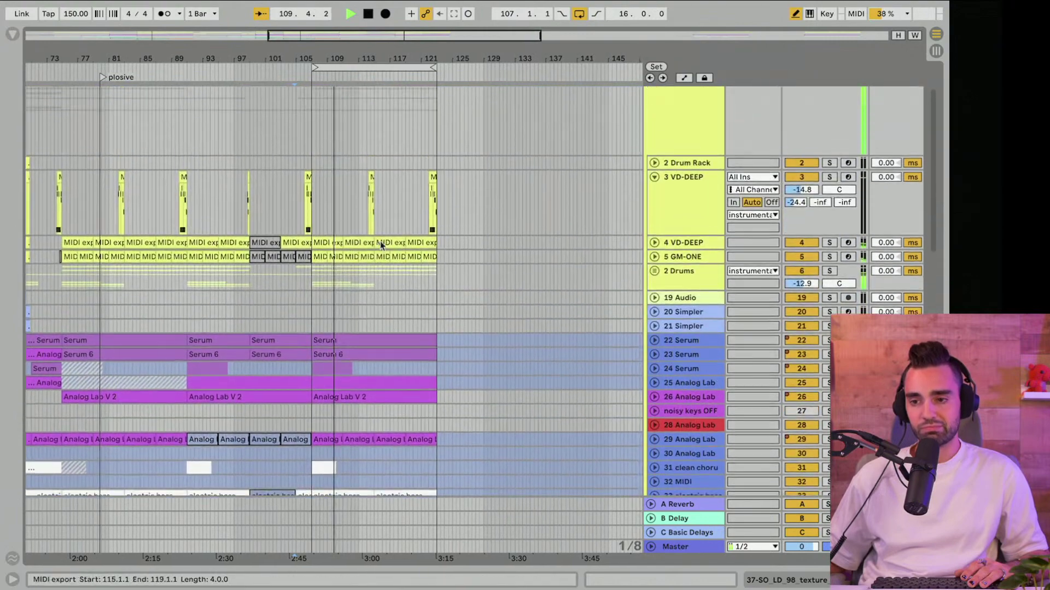
scroll(380, 241, down, 15)
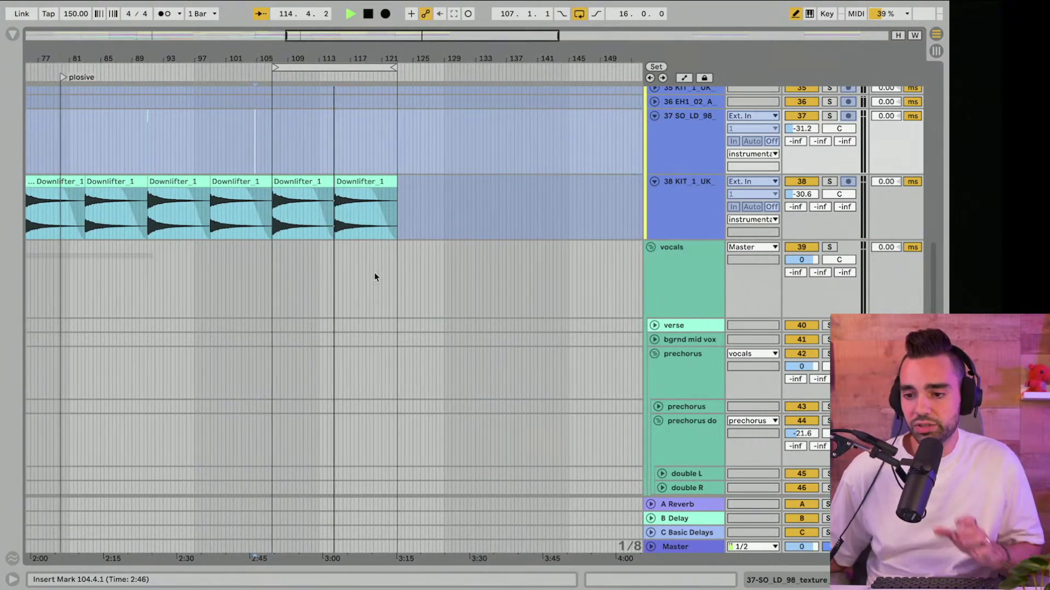
scroll(333, 281, up, 10)
scroll(333, 281, up, 8)
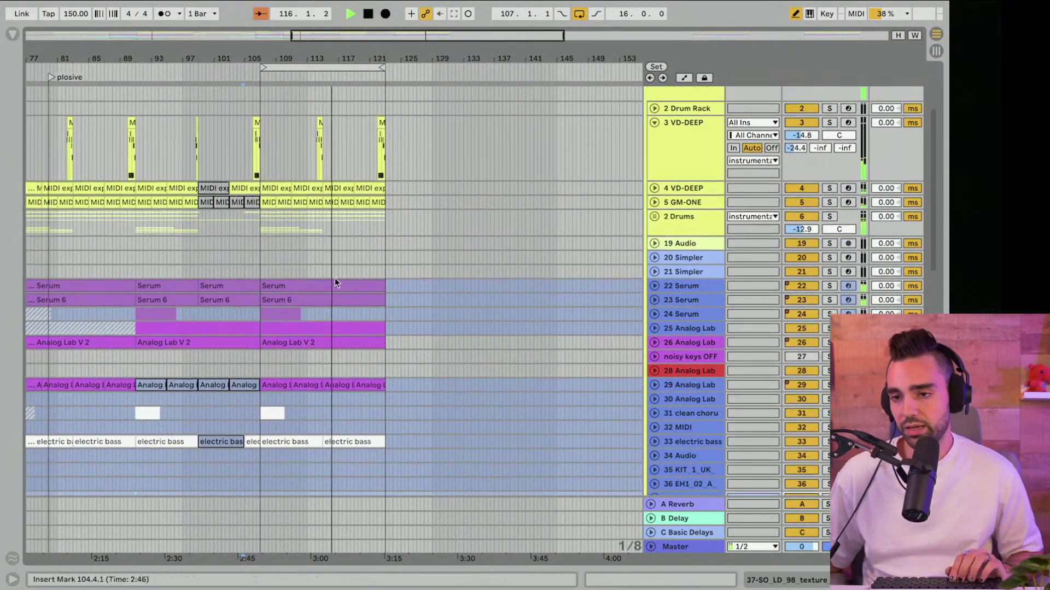
scroll(335, 281, down, 1)
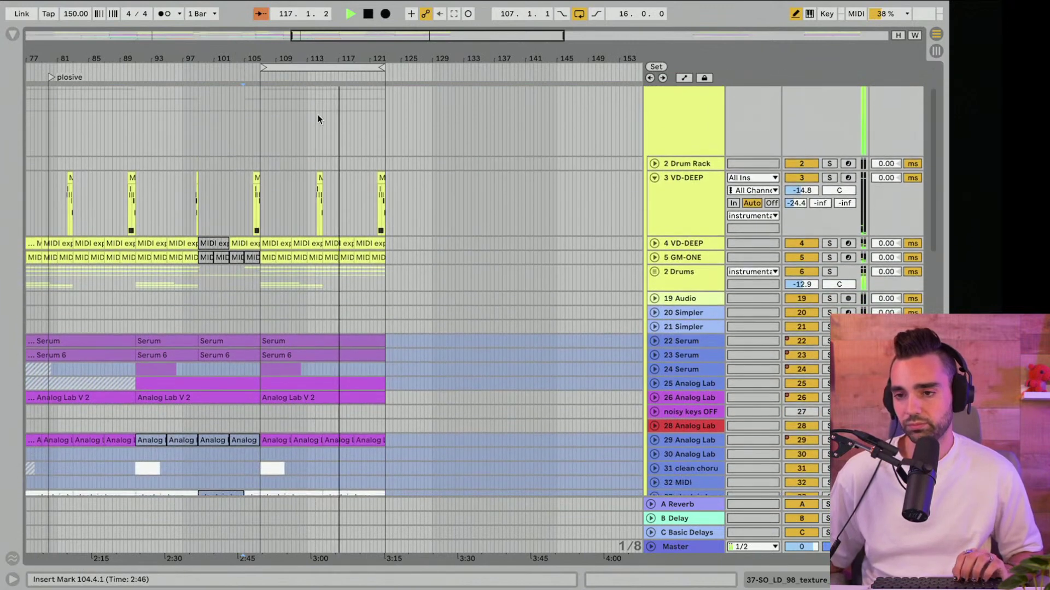
Step: Duplicate the content of all tracks from bars 107 to 123 into bars 123 to 139 and move the loop over the copy
click(294, 65)
key(ctrl+d)
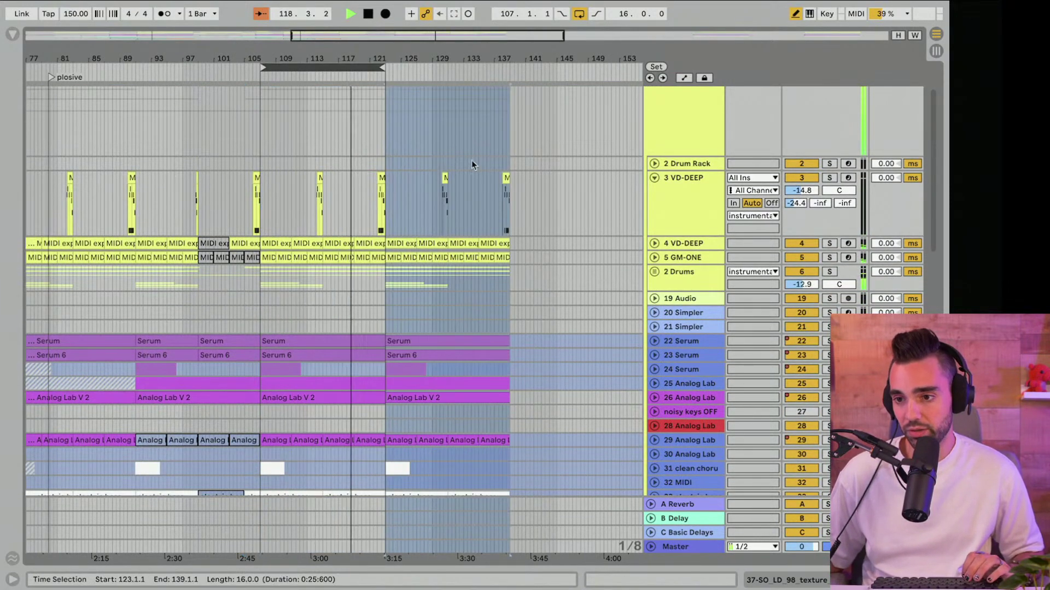
drag(301, 64, 427, 64)
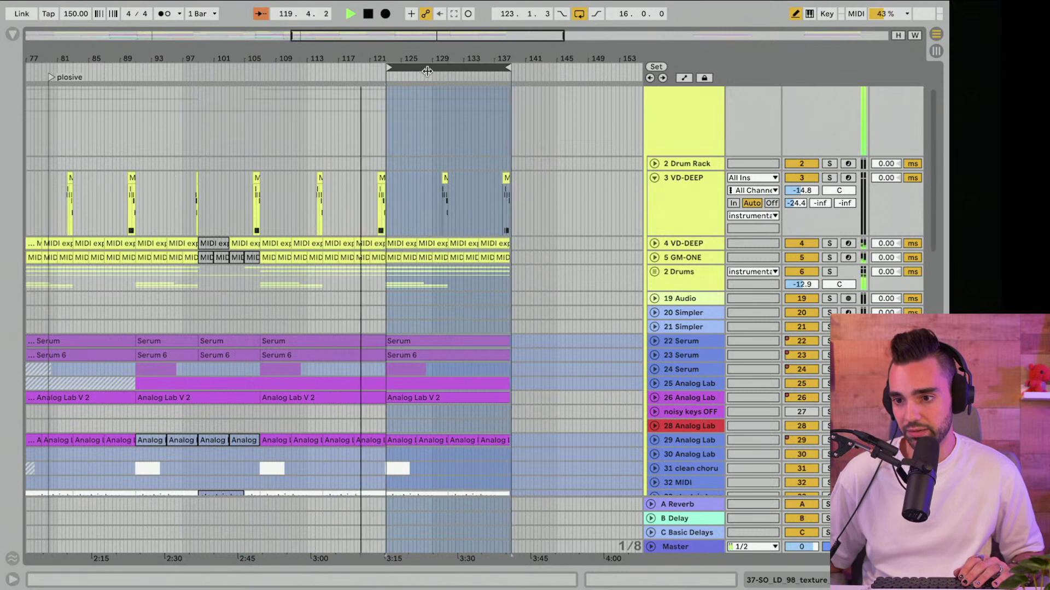
Step: Delete the 3 VD-DEEP clips that lie in the copied section after bar 123, and stop playback
scroll(424, 183, down, 3)
scroll(425, 183, down, 5)
scroll(424, 181, up, 5)
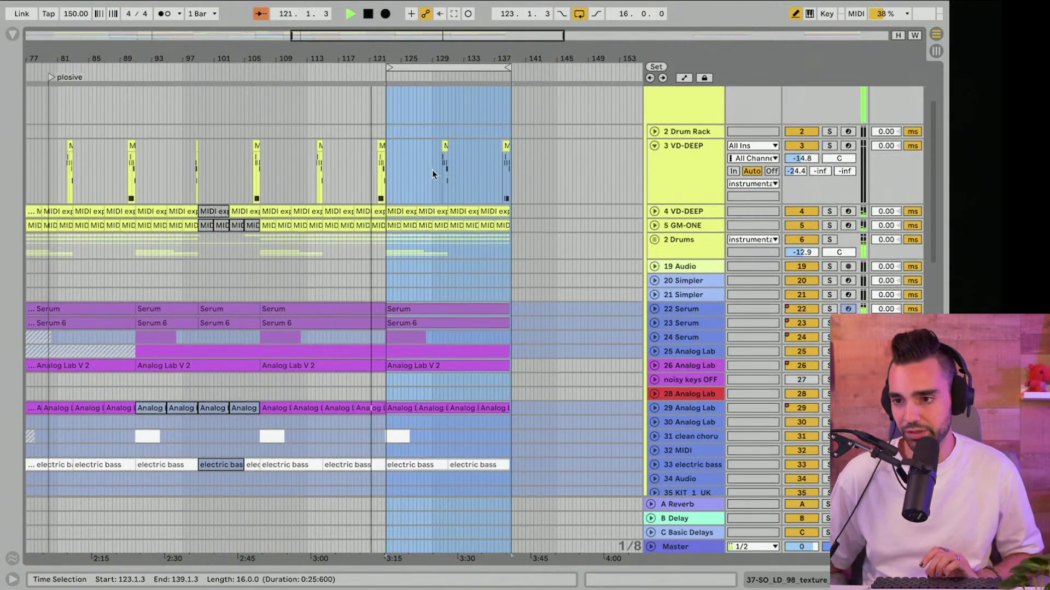
click(427, 167)
drag(427, 167, 550, 167)
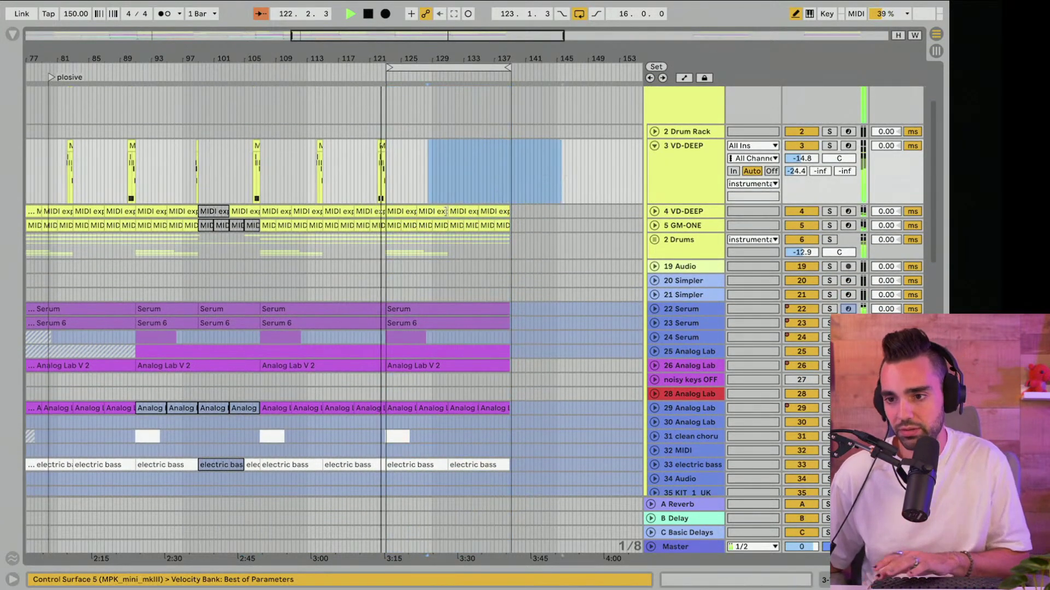
scroll(443, 208, down, 2)
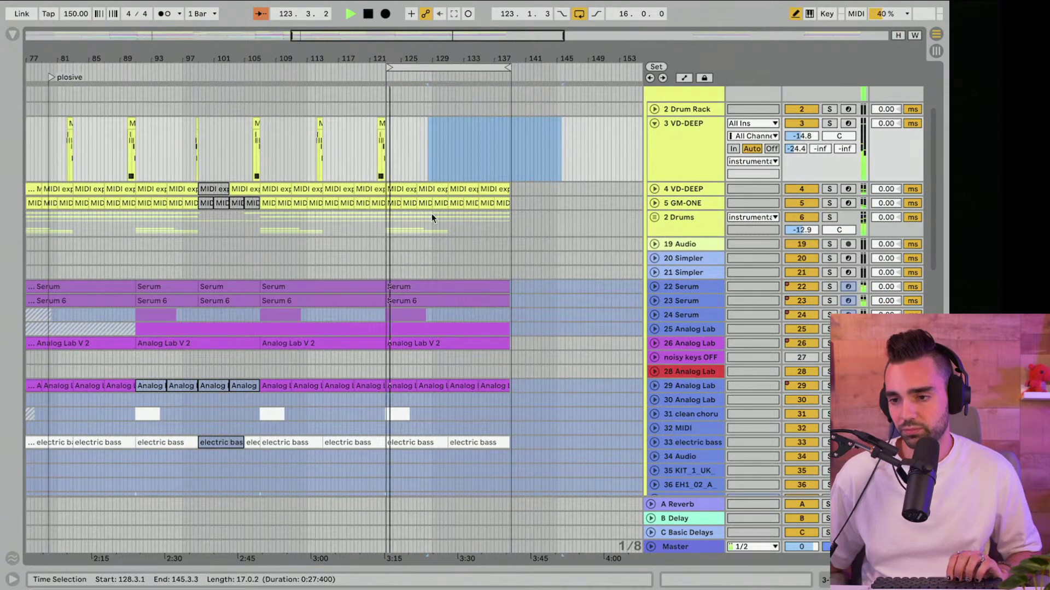
scroll(431, 215, down, 2)
key(space)
Step: Unfold the 2 Drums group, trim the last kick clip to end at 123.2.3, and play the loop from 123.1.1
scroll(428, 221, up, 3)
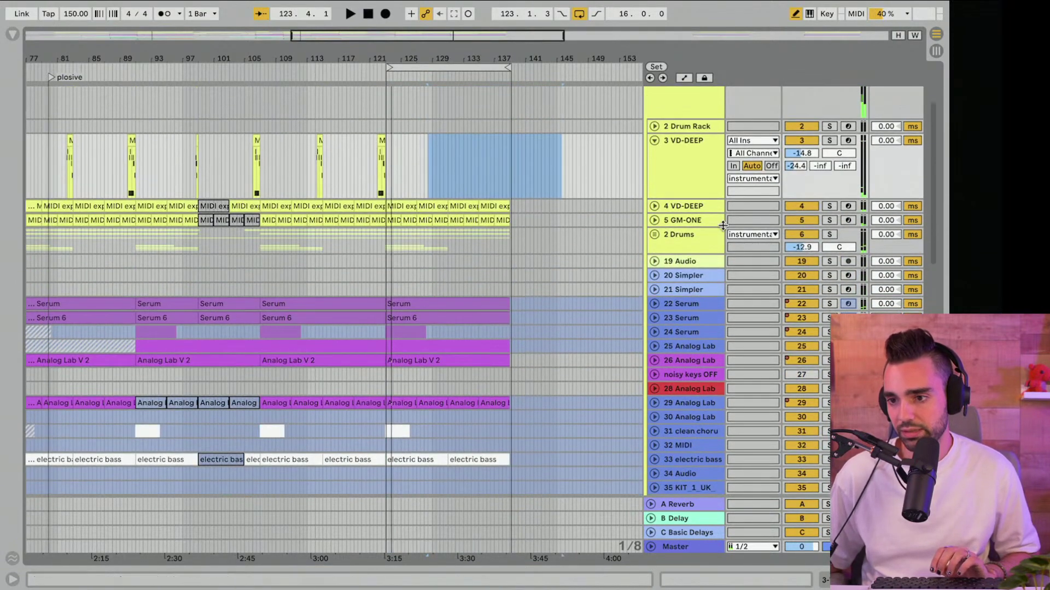
click(654, 235)
scroll(565, 240, down, 3)
click(431, 210)
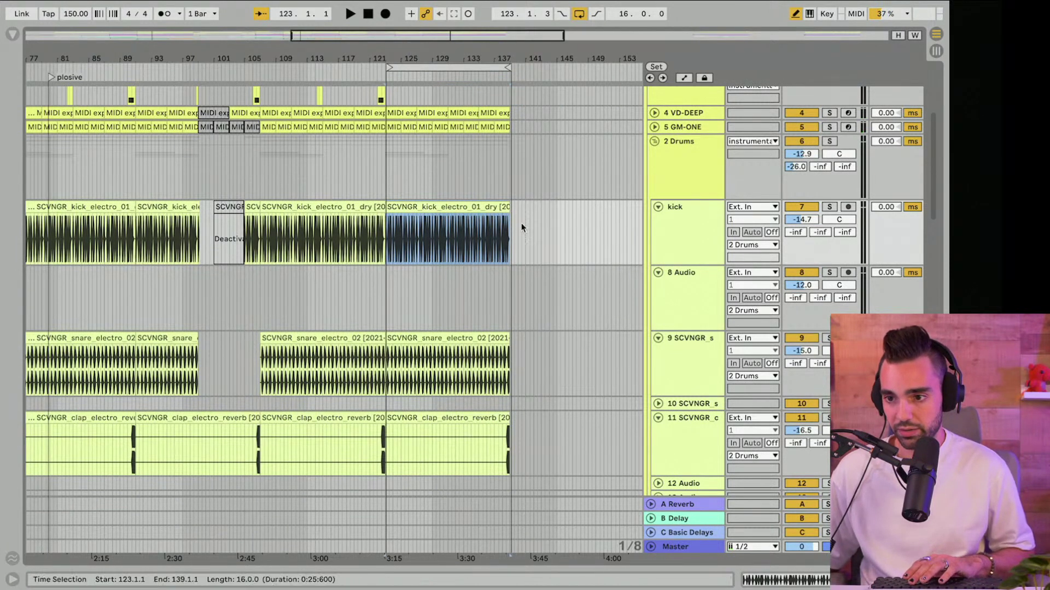
drag(507, 235, 413, 235)
key(plus)
key(plus)
key(plus)
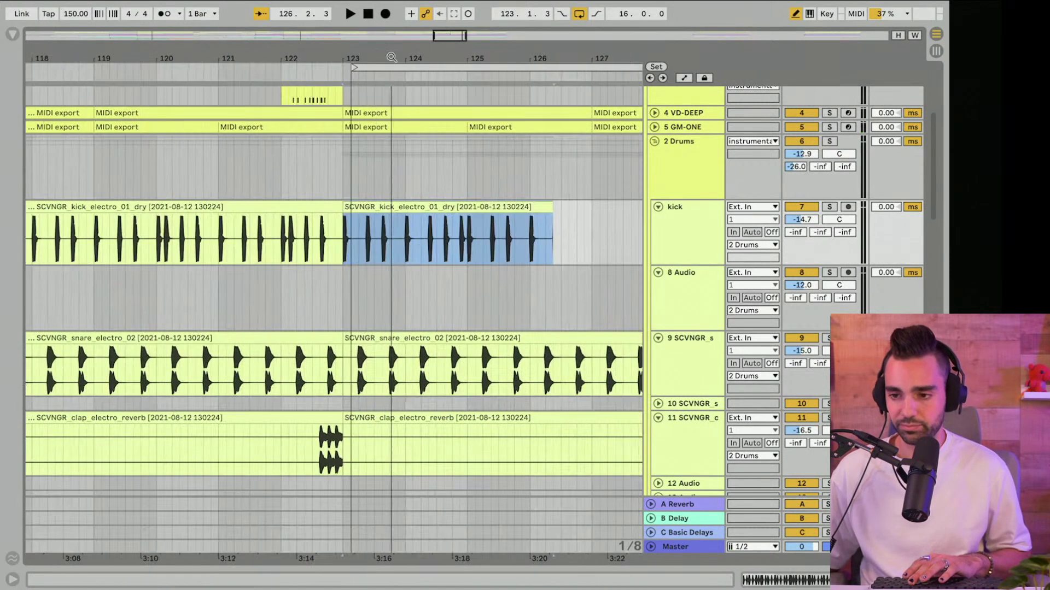
drag(546, 208, 373, 210)
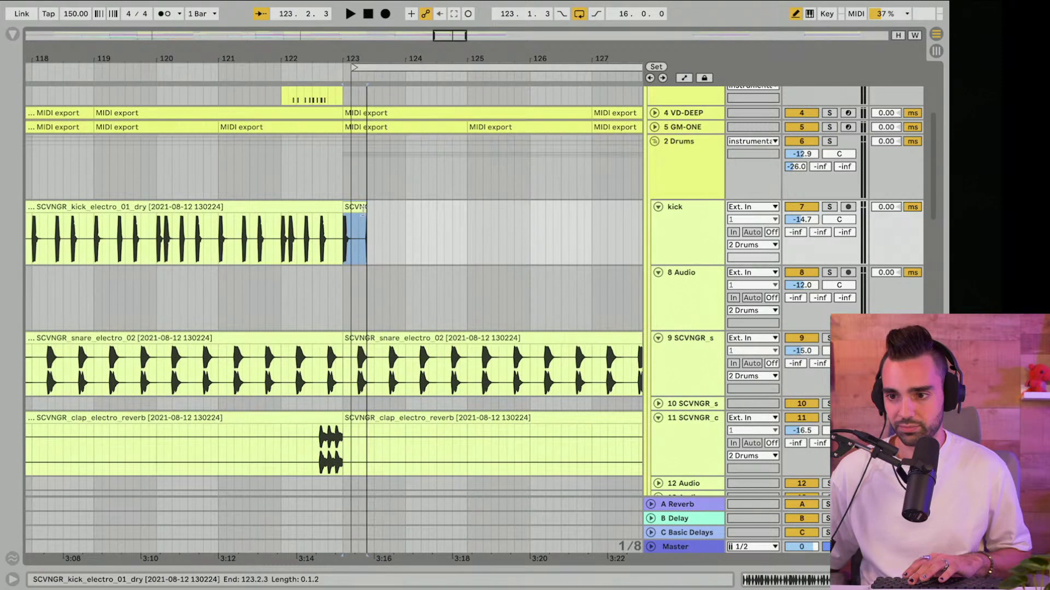
click(391, 66)
key(space)
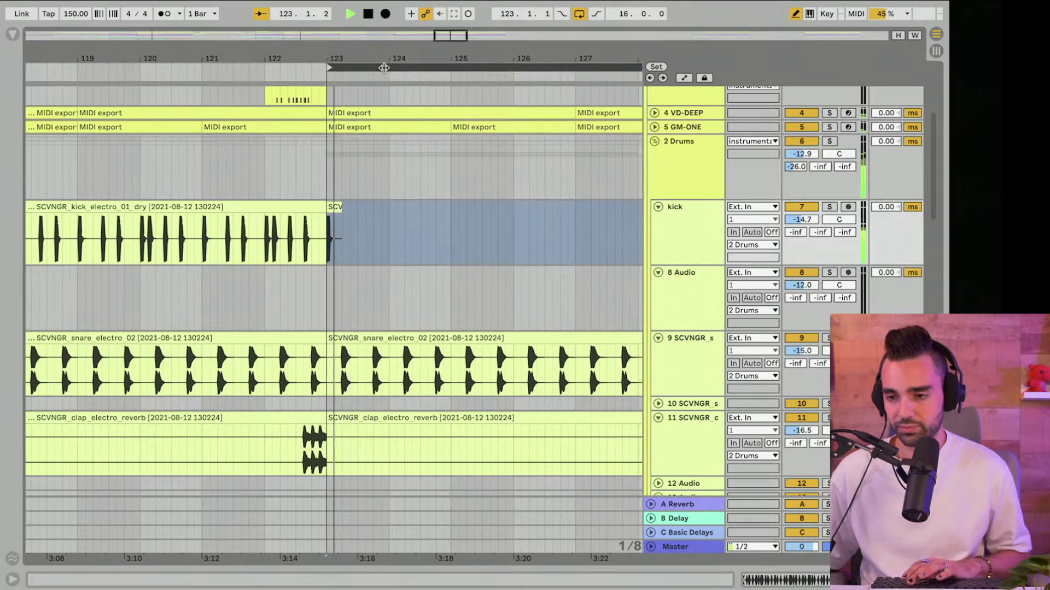
Step: Delete the snare clip and the reverb clap clip between bars 123 and 139
click(294, 338)
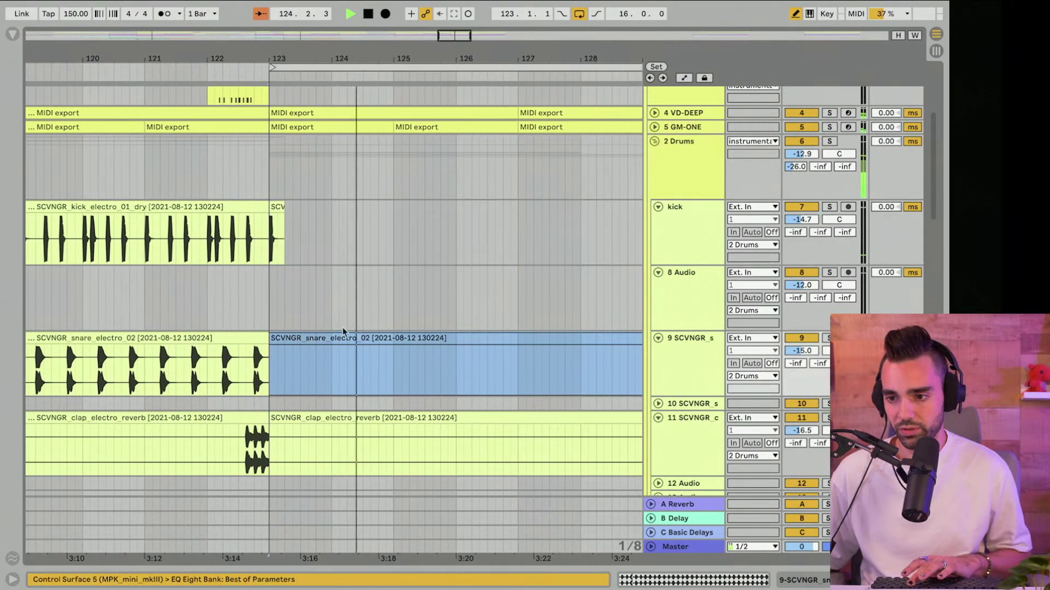
key(minus)
key(minus)
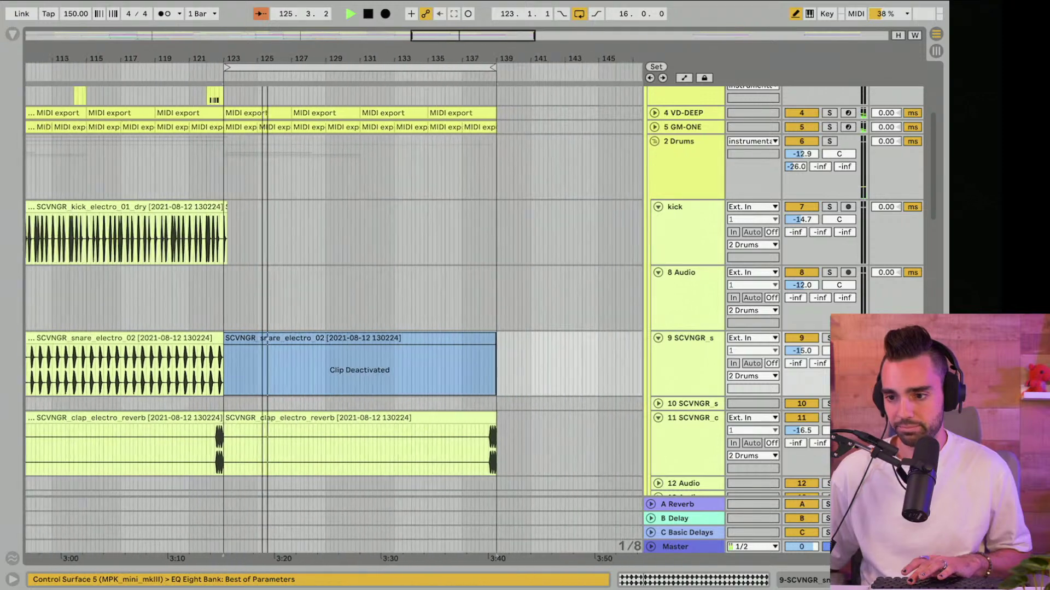
key(Delete)
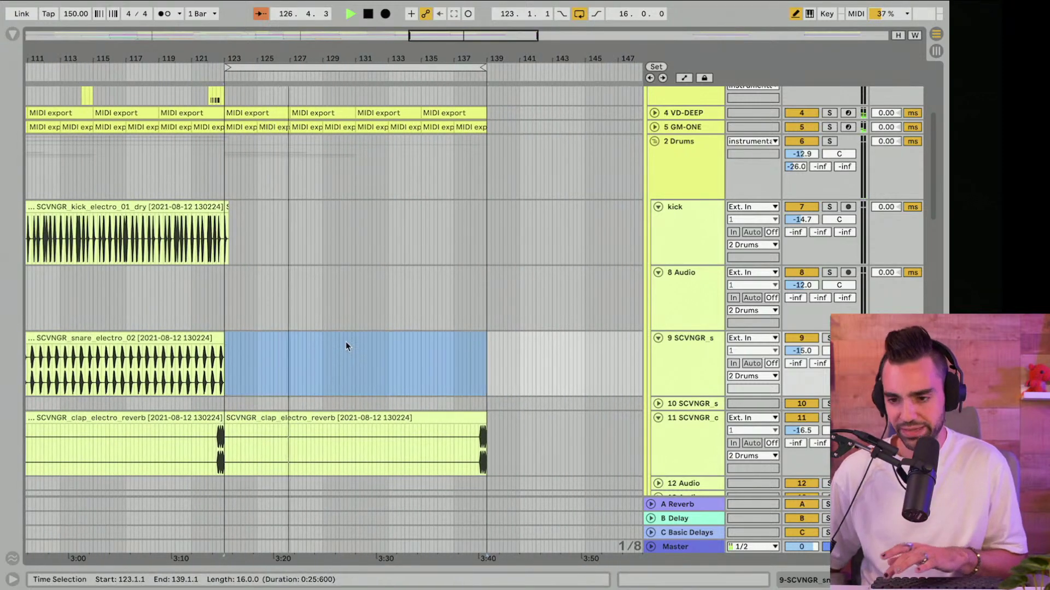
scroll(347, 339, down, 10)
scroll(355, 208, up, 5)
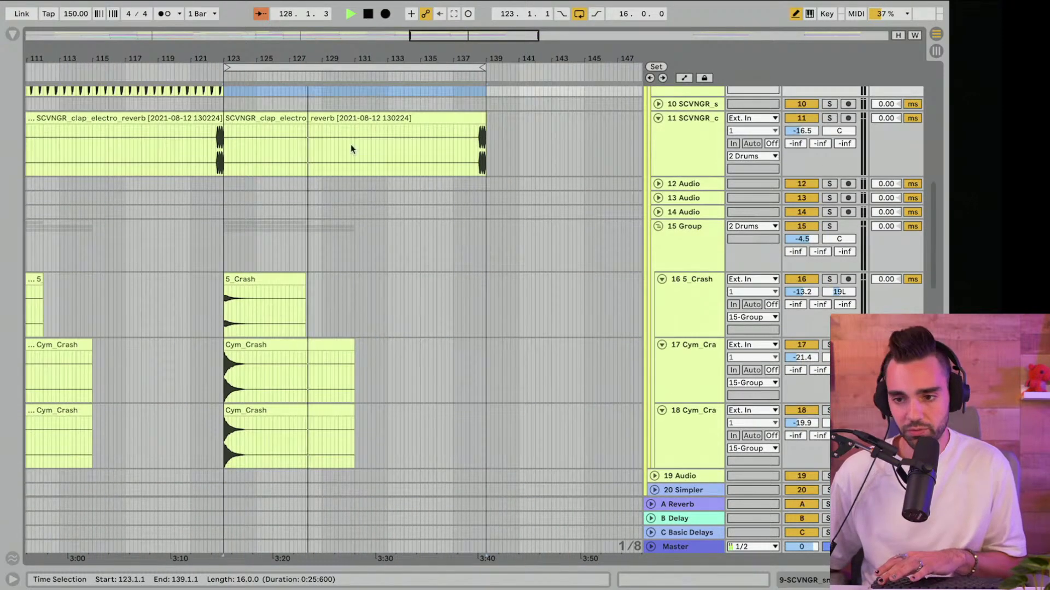
click(350, 144)
key(Delete)
Step: Deactivate all 4 VD-DEEP clips and all but the first 5 GM-ONE clip between bars 123 and 139 during playback
scroll(313, 202, down, 6)
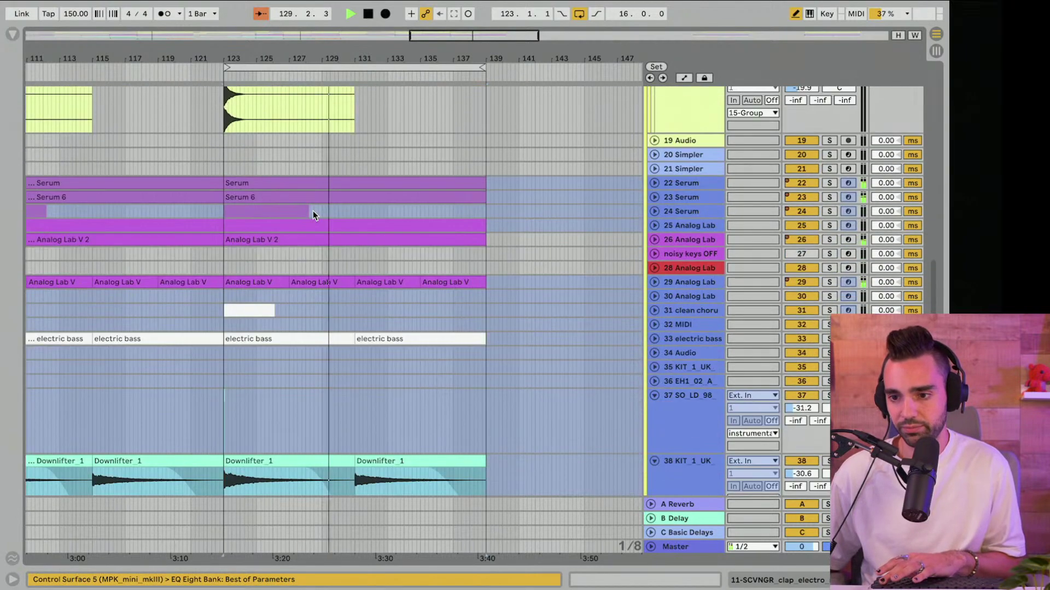
scroll(320, 253, down, 3)
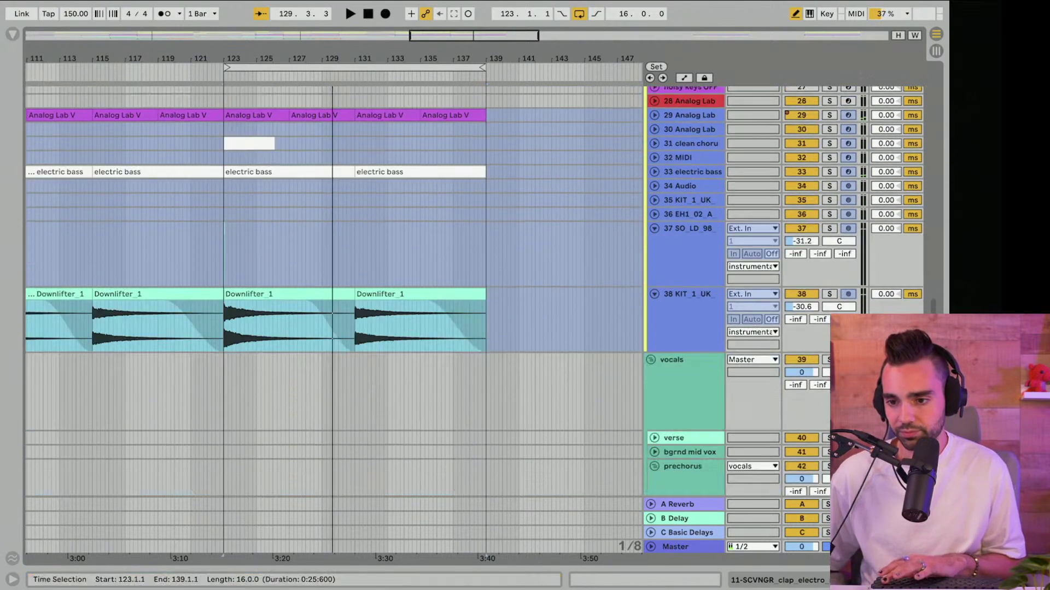
scroll(320, 253, up, 12)
scroll(320, 257, up, 5)
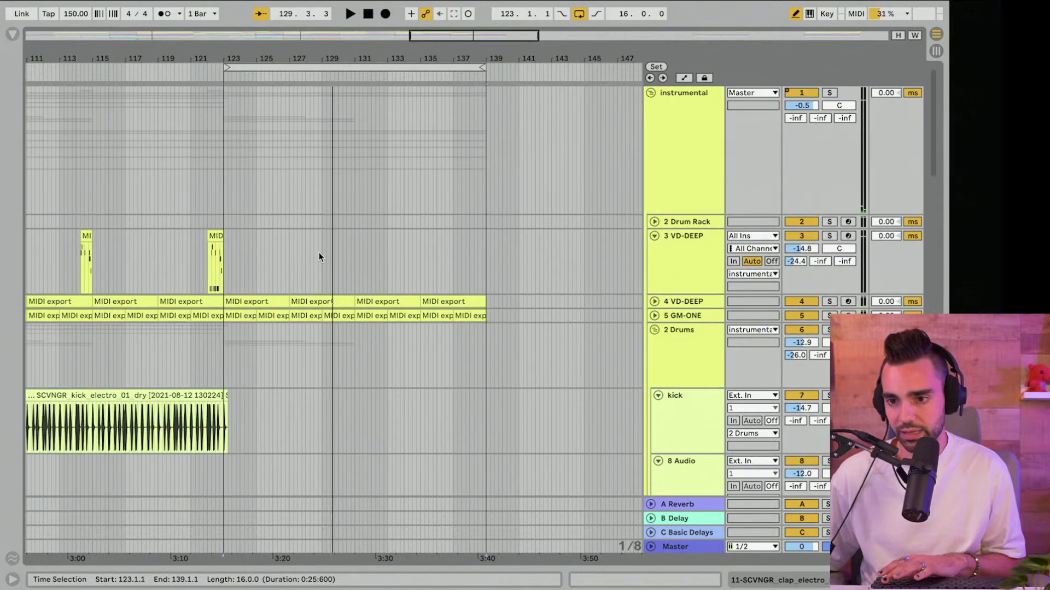
click(270, 301)
key(space)
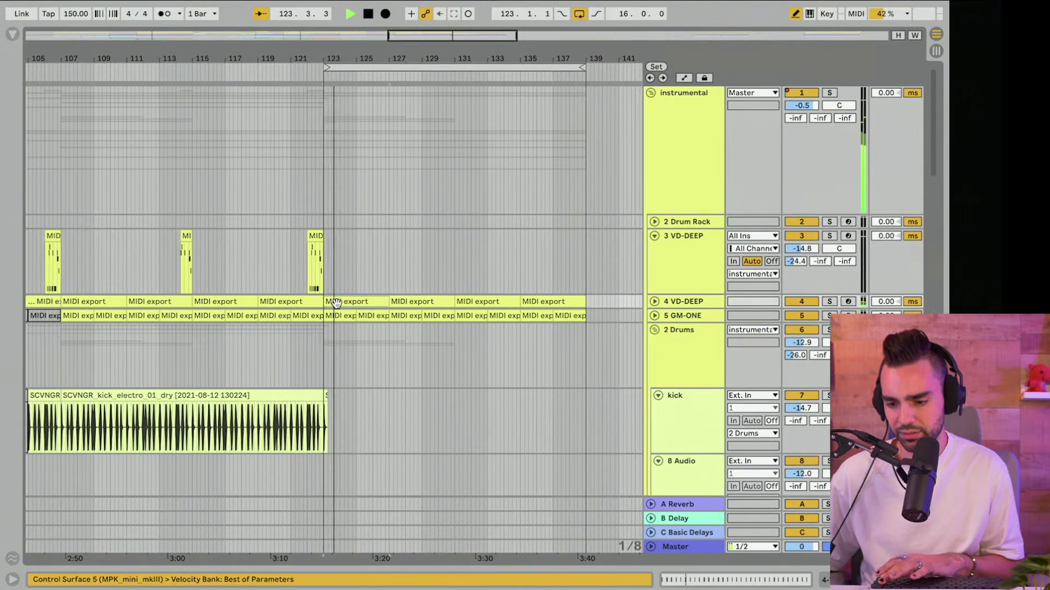
click(372, 302)
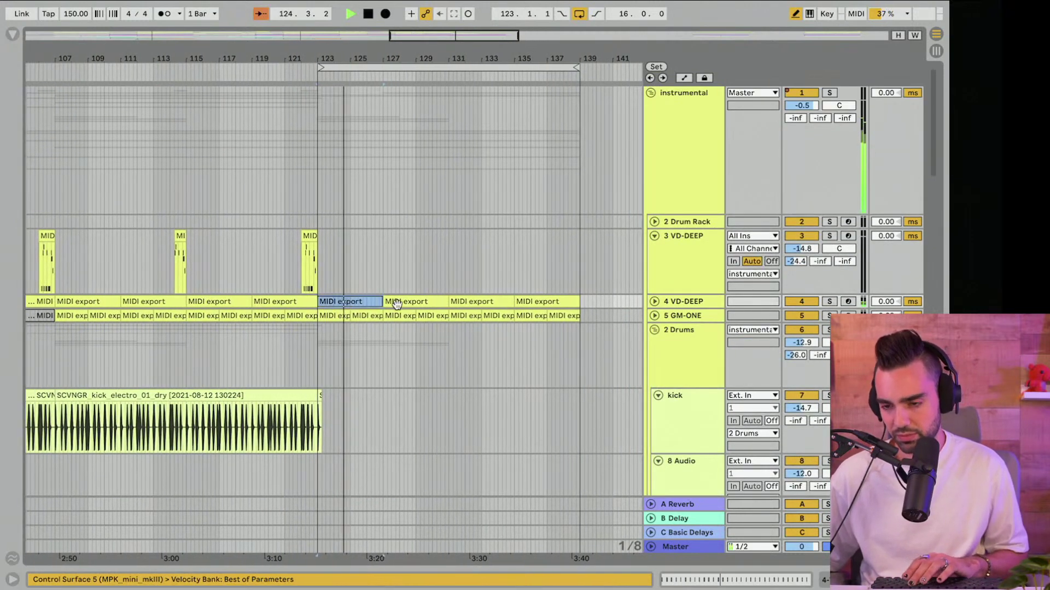
click(366, 316)
click(432, 316)
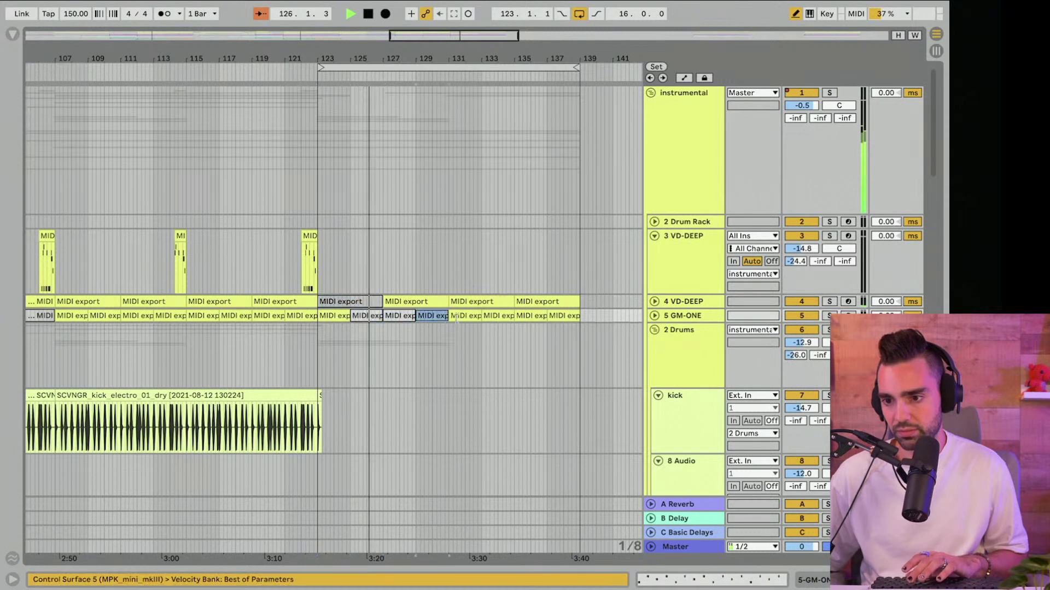
click(465, 316)
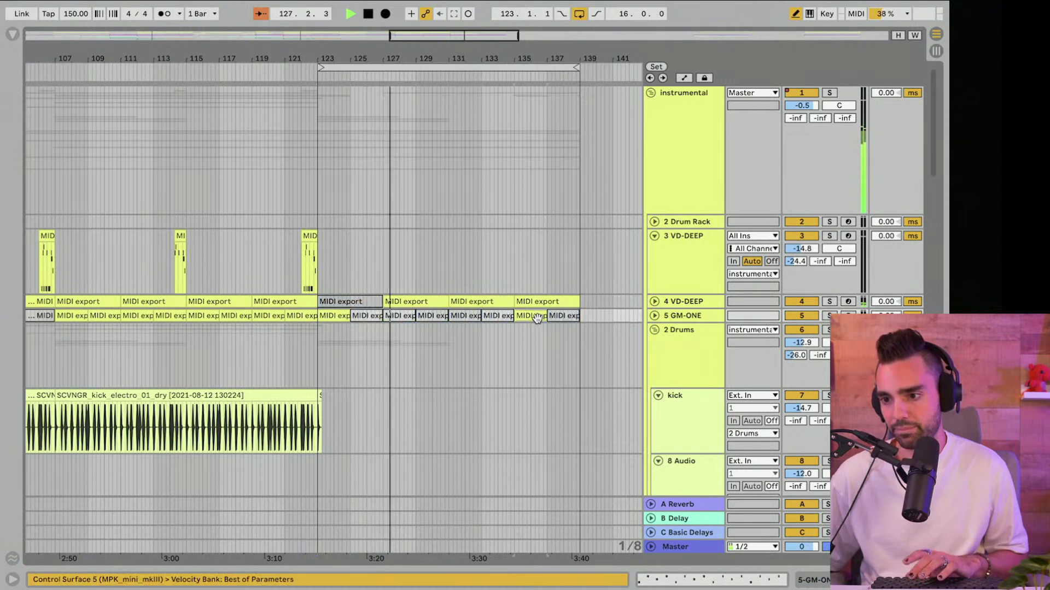
click(393, 302)
click(359, 301)
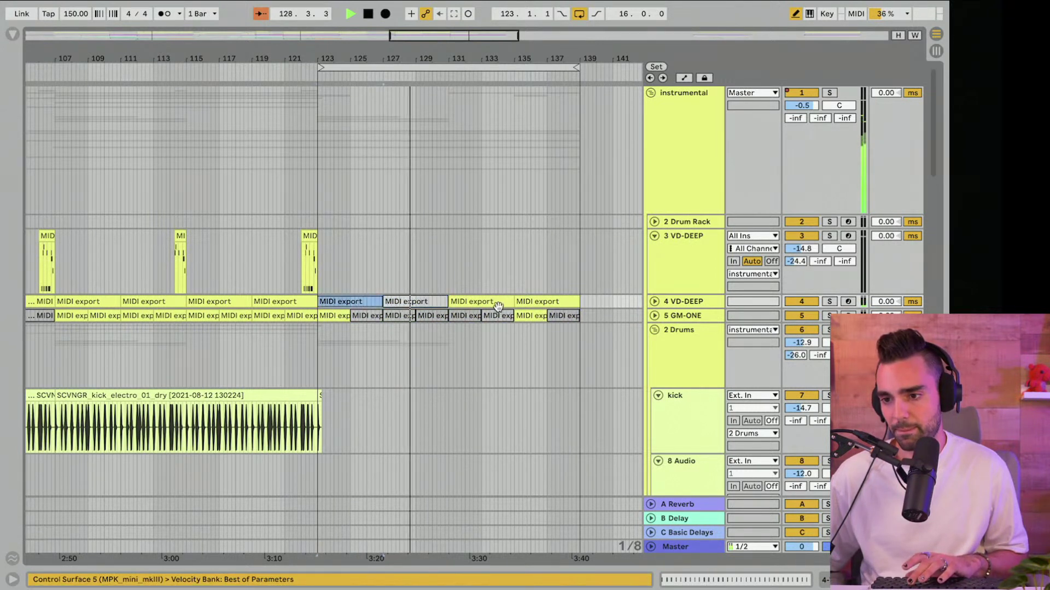
click(529, 304)
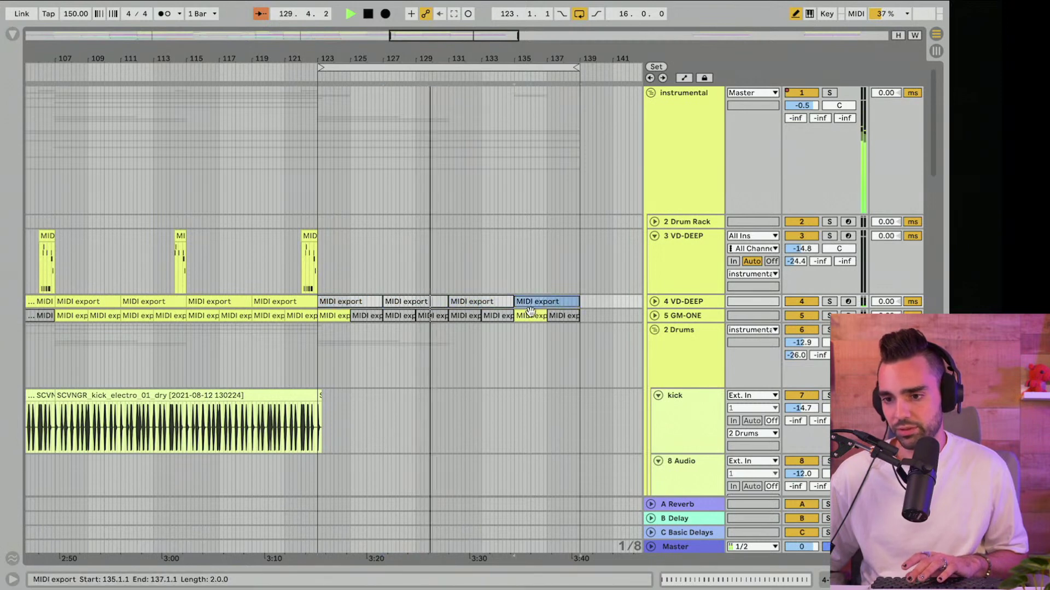
Step: Stop playback and unfold the 22 Serum track below the drum and crash tracks
scroll(525, 314, down, 15)
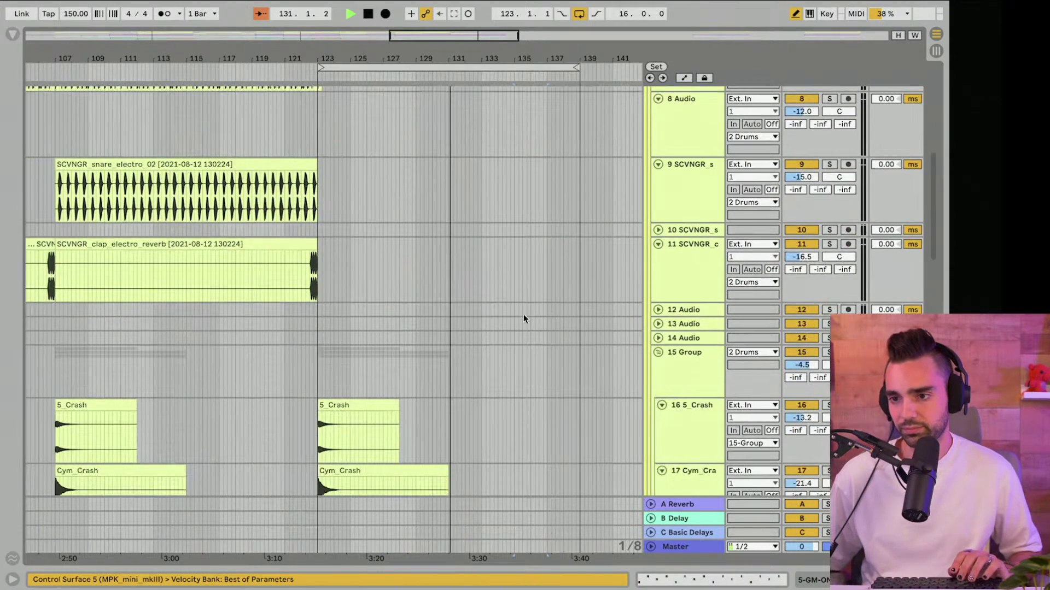
scroll(342, 96, down, 5)
scroll(539, 158, down, 6)
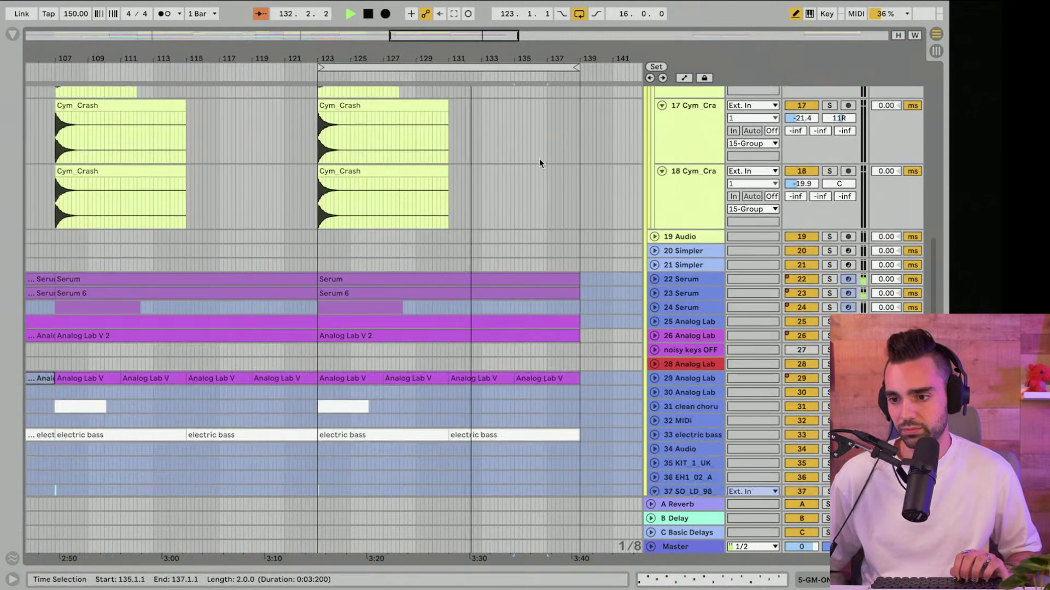
key(space)
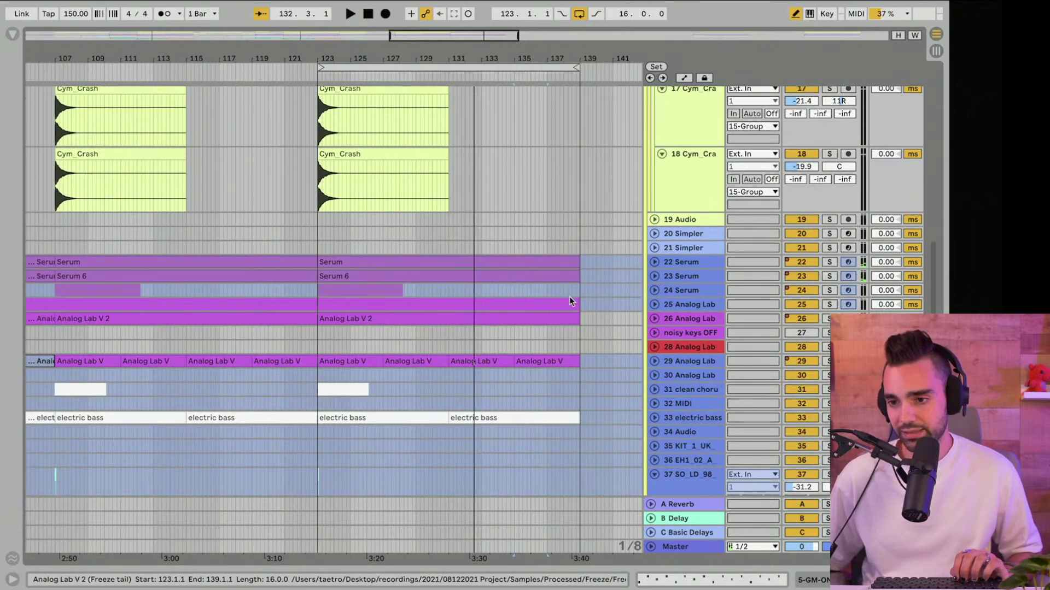
click(655, 262)
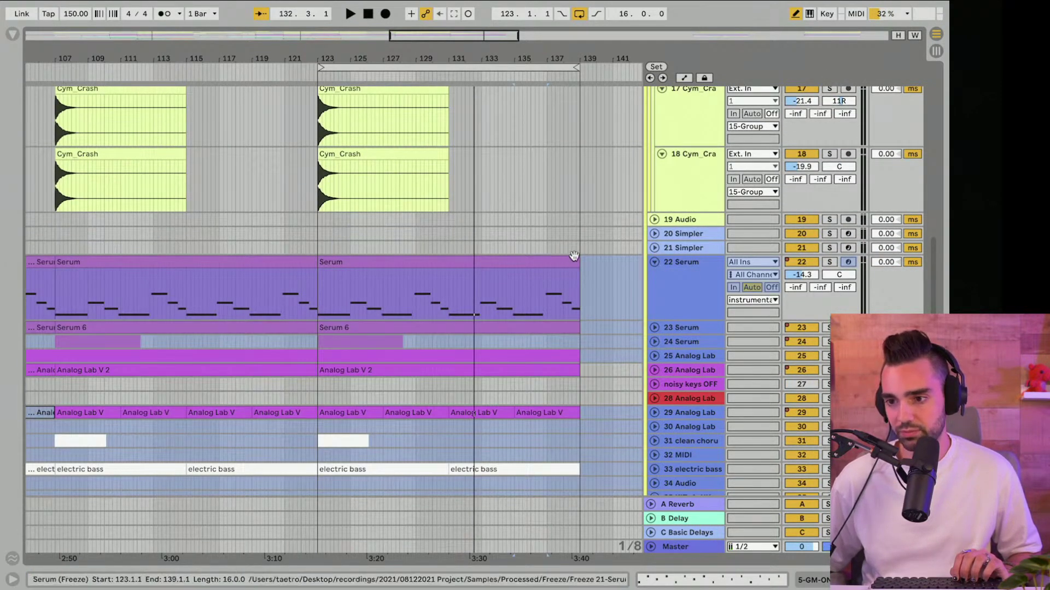
Step: Audition the end of the 22 Serum clip, split it at bar 131, and delete the part from 131 to 139
click(456, 305)
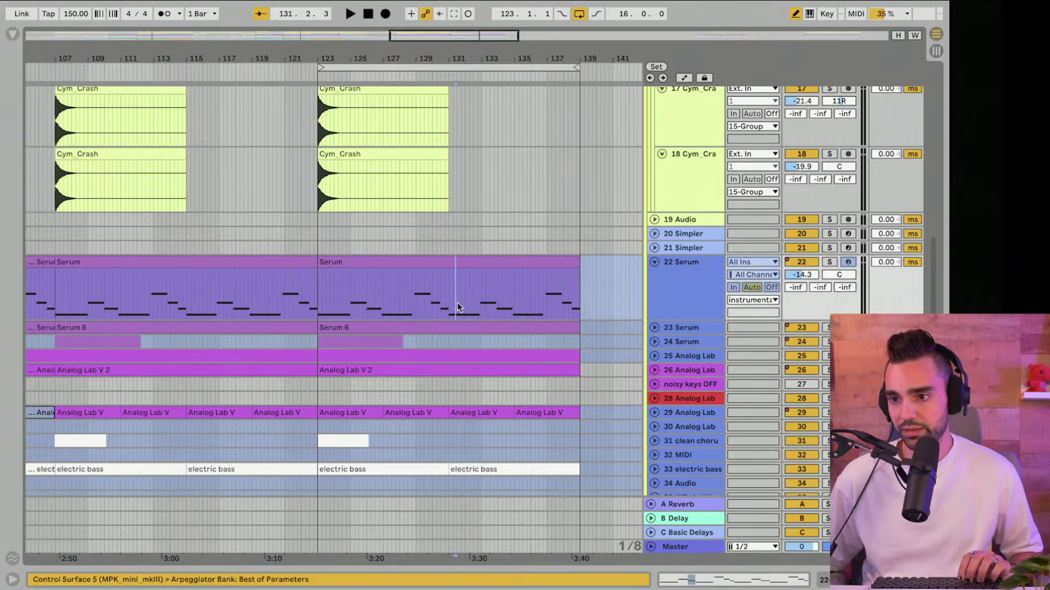
click(432, 300)
key(space)
key(plus)
key(plus)
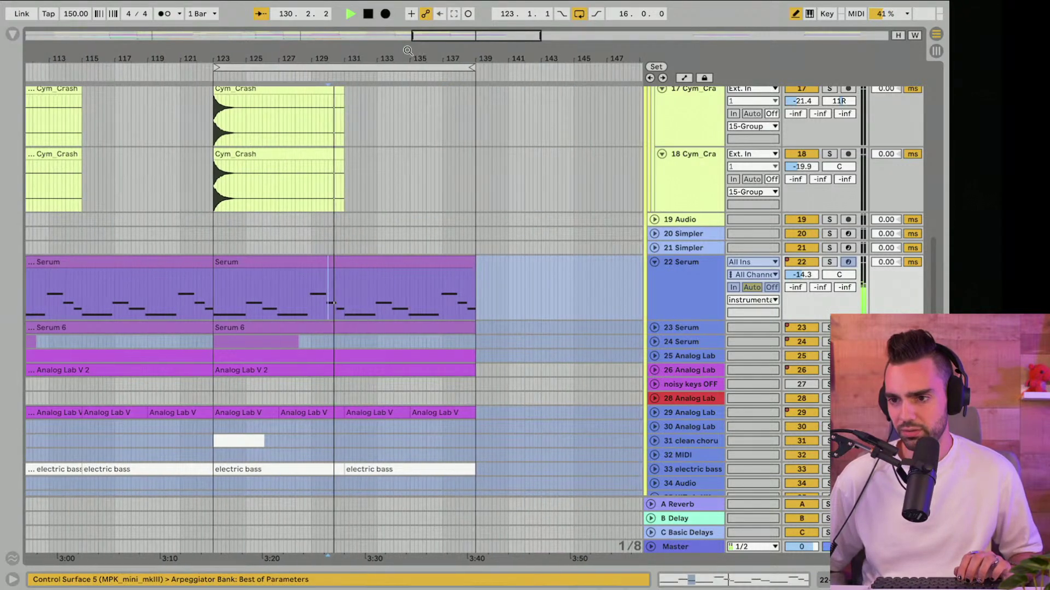
click(265, 306)
key(plus)
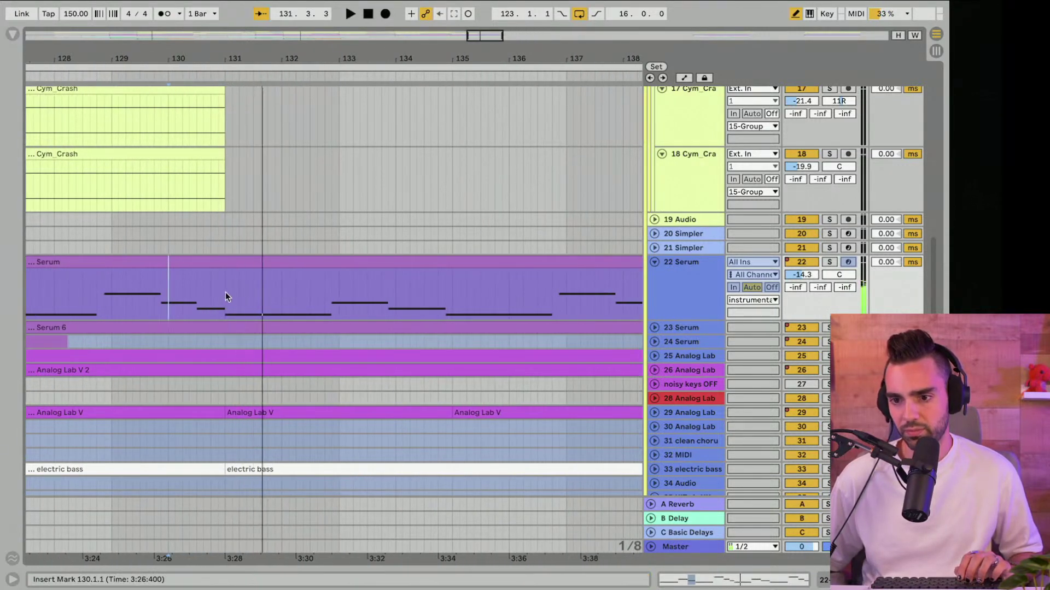
key(space)
key(super+e)
key(Delete)
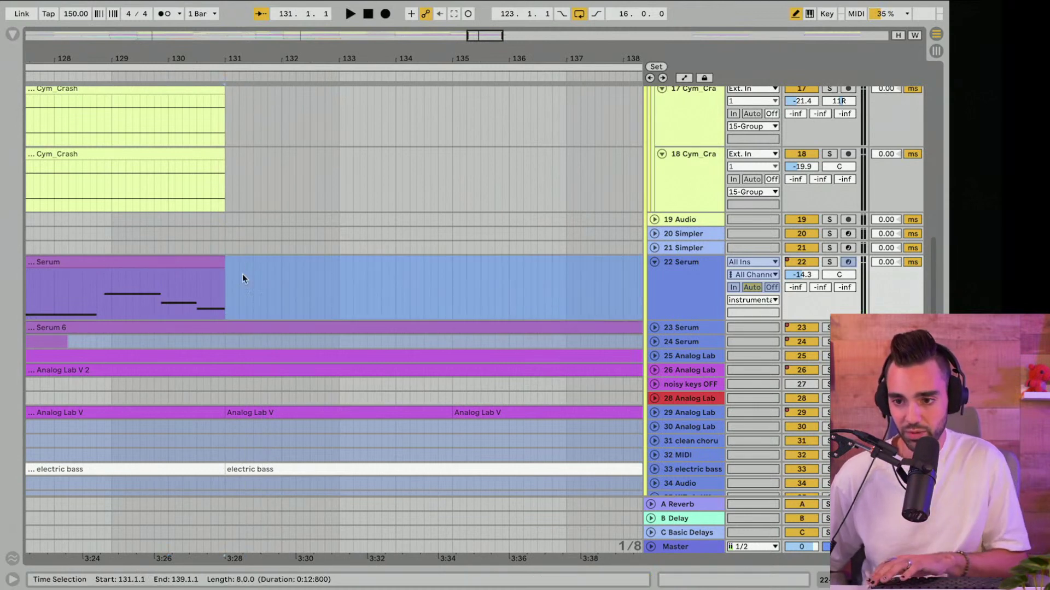
Step: Unfold the 23 Serum track, split its Serum 6 clip at bar 133, and delete the part up to 139
click(654, 327)
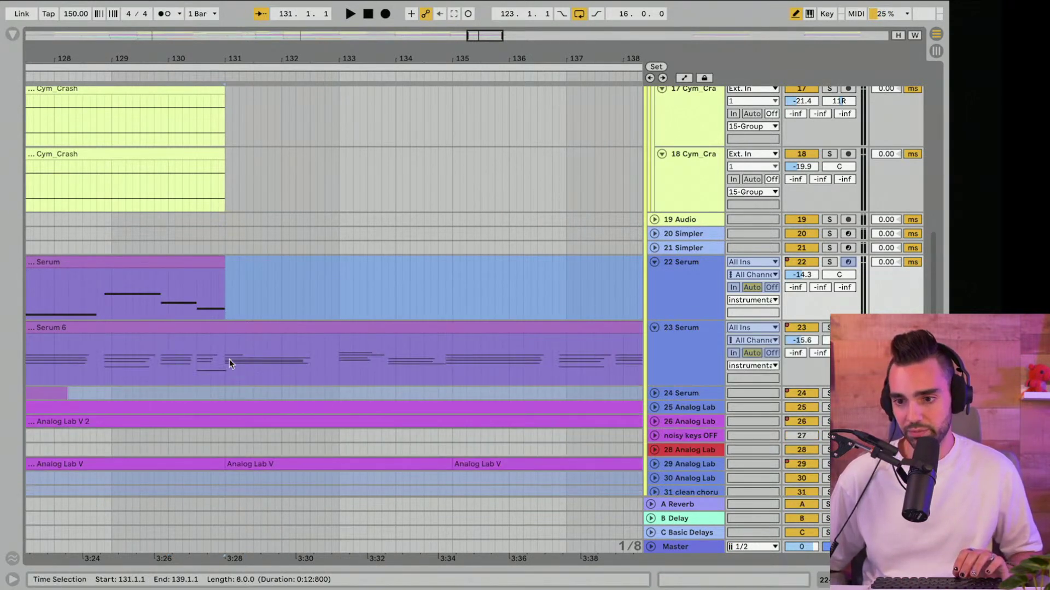
click(342, 370)
key(super+e)
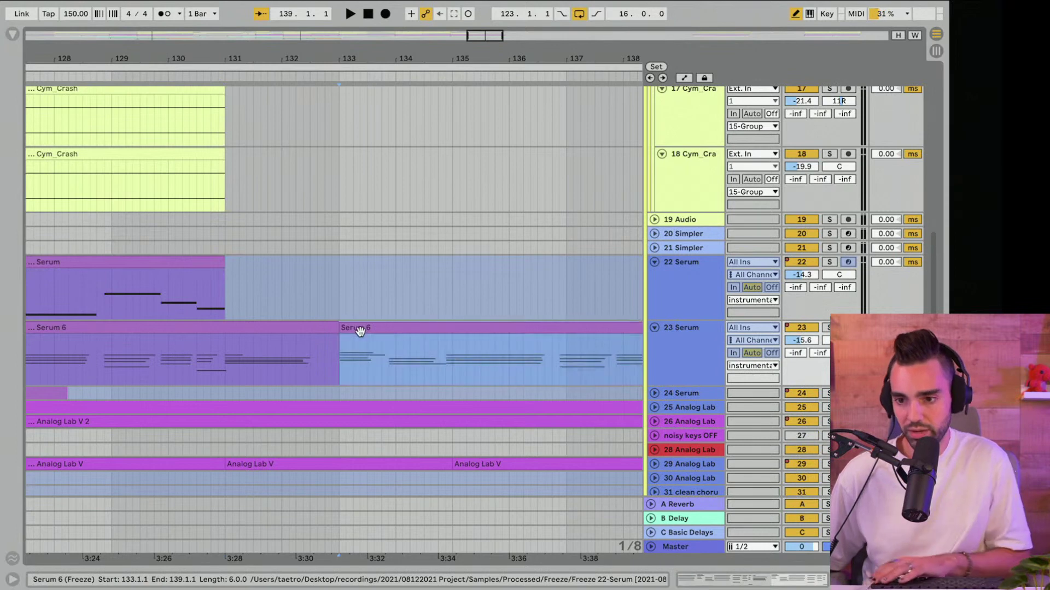
key(Delete)
Step: Unfold the 26 Analog Lab track, split its Analog Lab V 2 clip at bar 131, and delete the remainder
scroll(360, 331, down, 3)
click(655, 328)
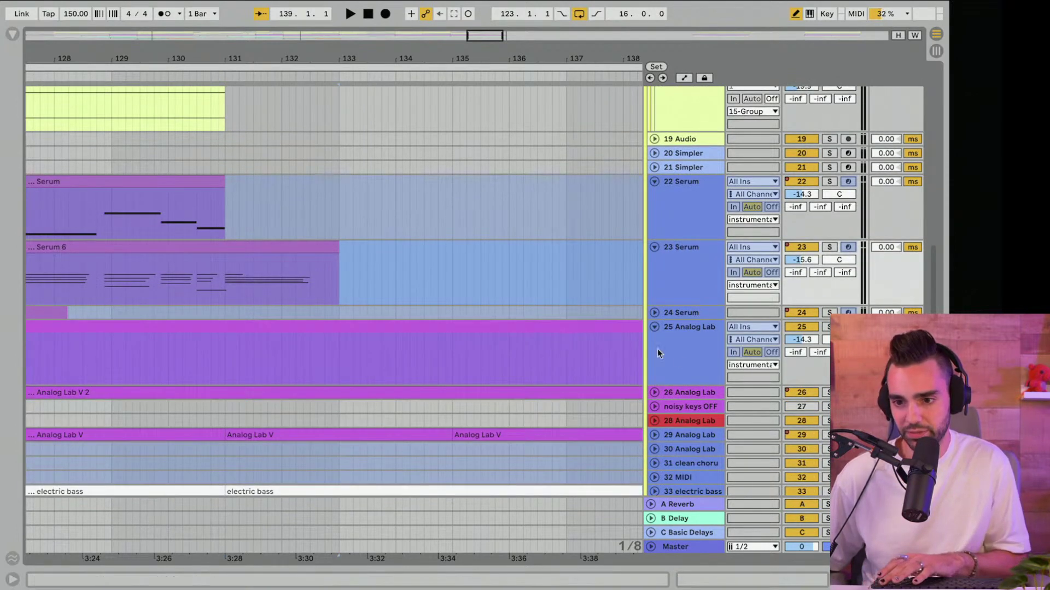
click(655, 327)
click(656, 341)
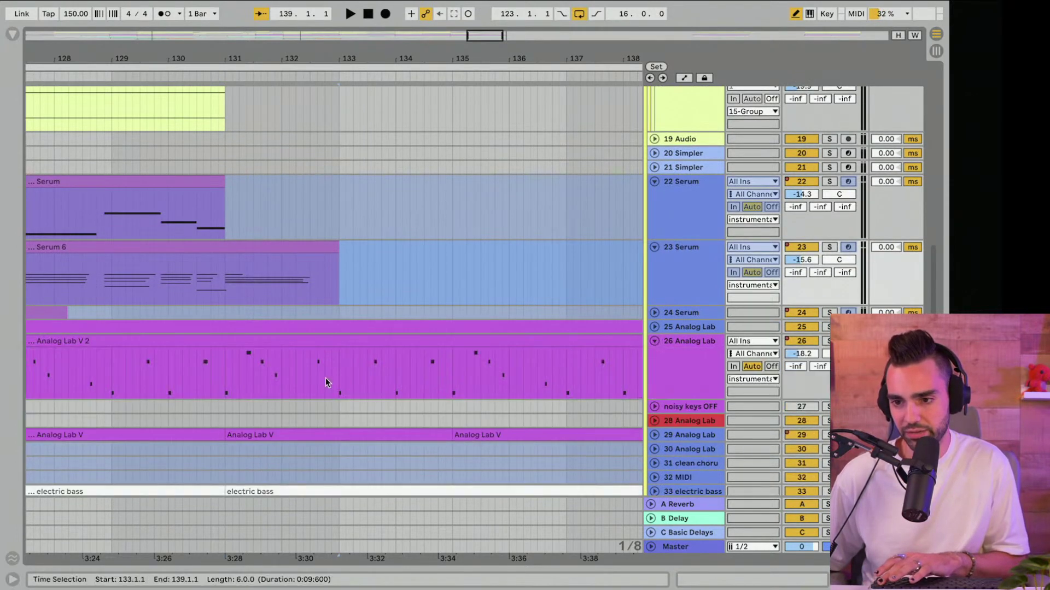
click(229, 381)
key(super+e)
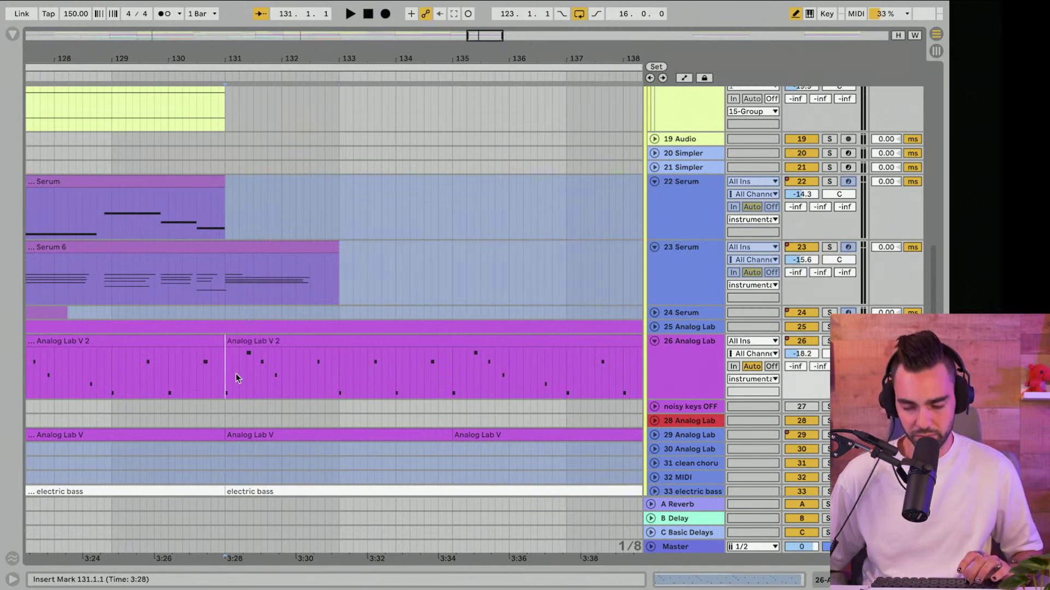
click(243, 343)
key(Delete)
Step: Unfold the 29 Analog Lab track, play from 130.2.1, and delete its clip between bars 131 and 135
scroll(387, 375, down, 3)
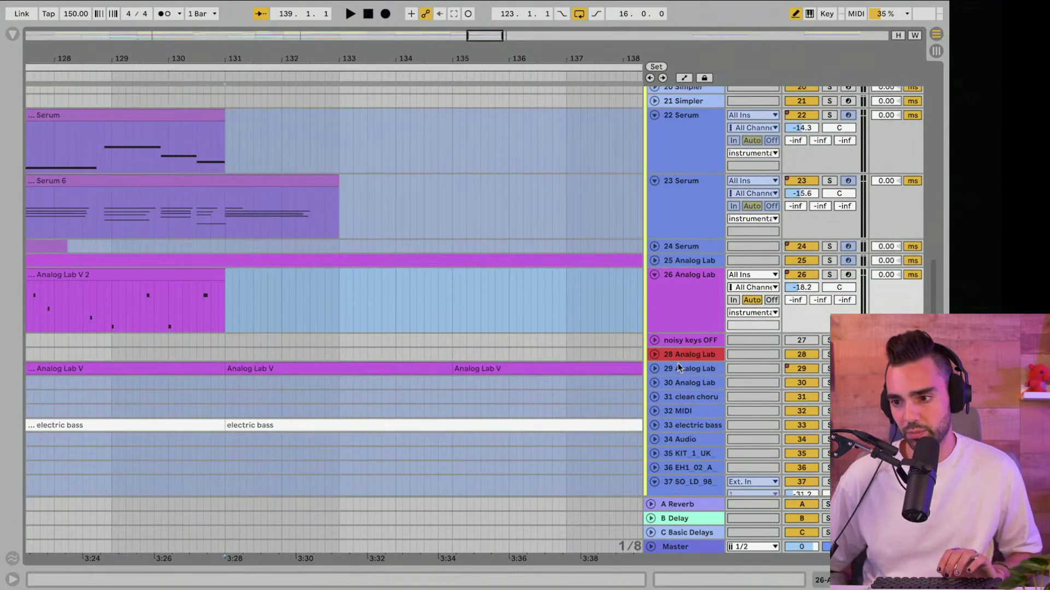
click(655, 369)
click(206, 395)
click(182, 396)
key(space)
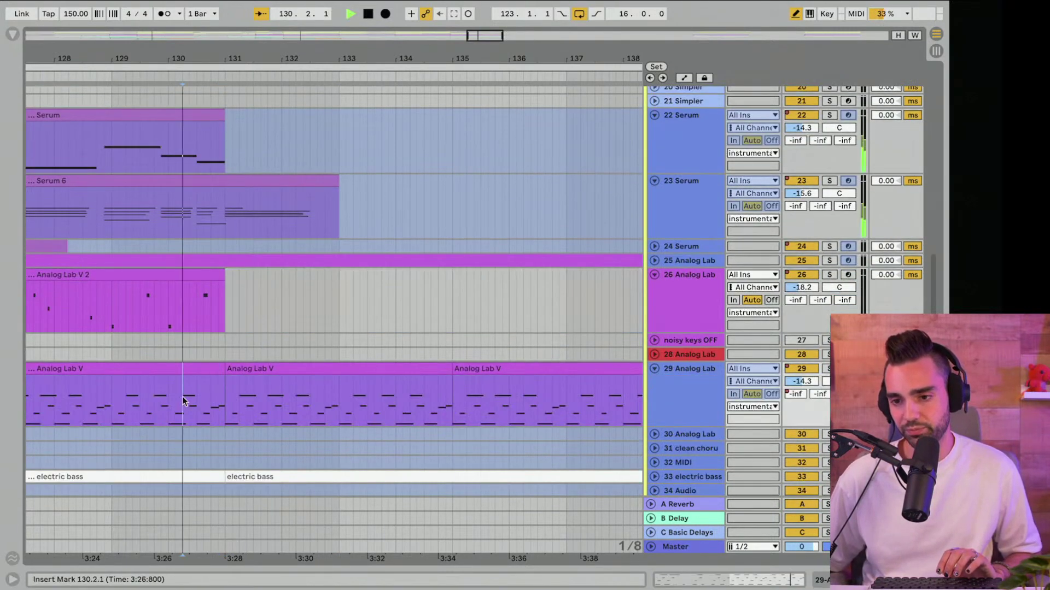
click(356, 370)
key(Delete)
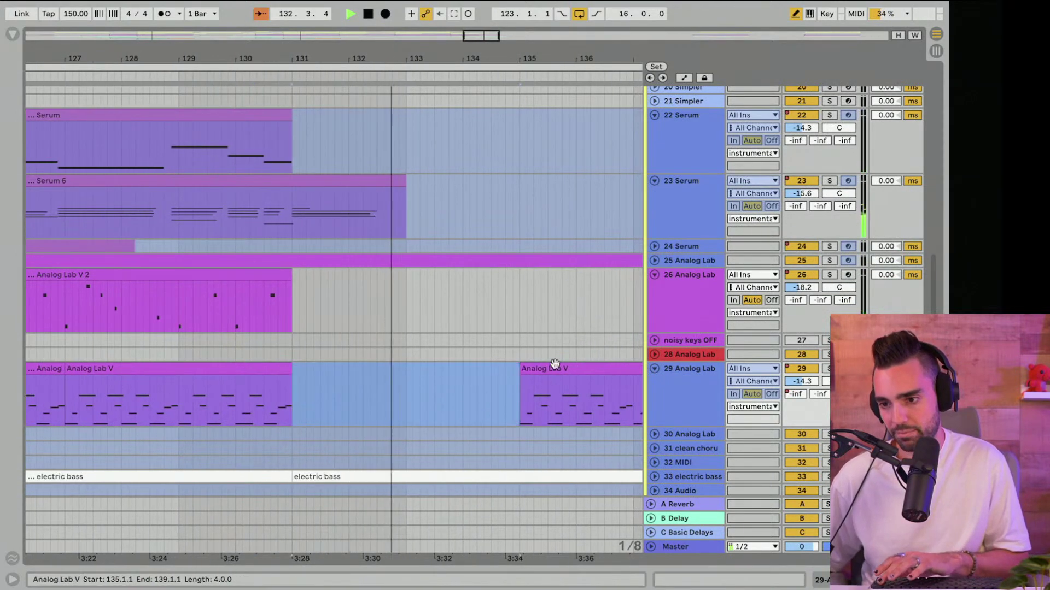
Step: Delete the electric bass clip from bar 131 and the 29 Analog Lab clip between bars 135 and 139
scroll(507, 383, down, 2)
click(492, 419)
key(Delete)
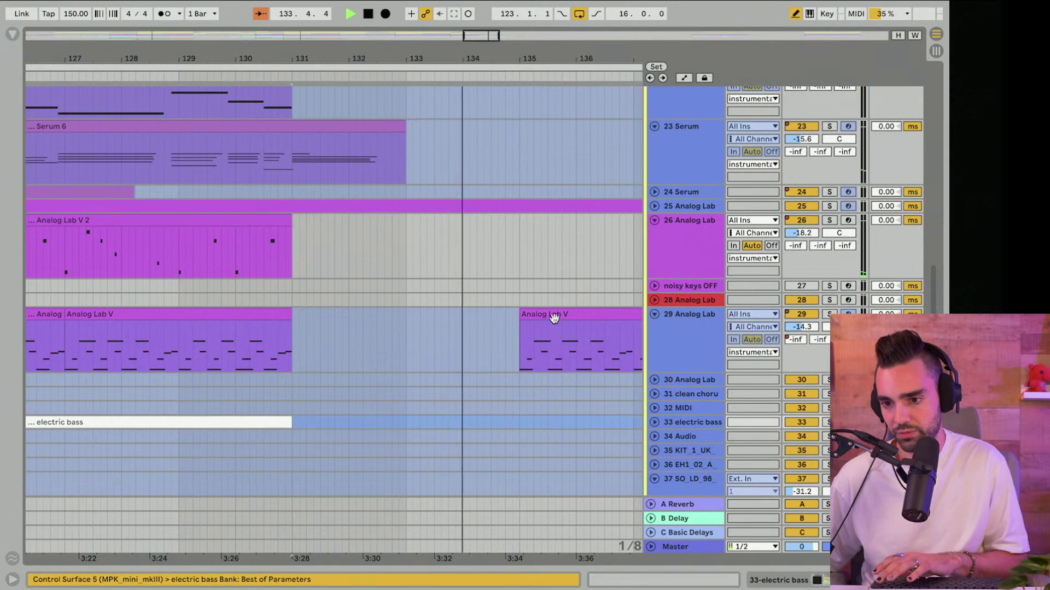
click(553, 317)
key(Delete)
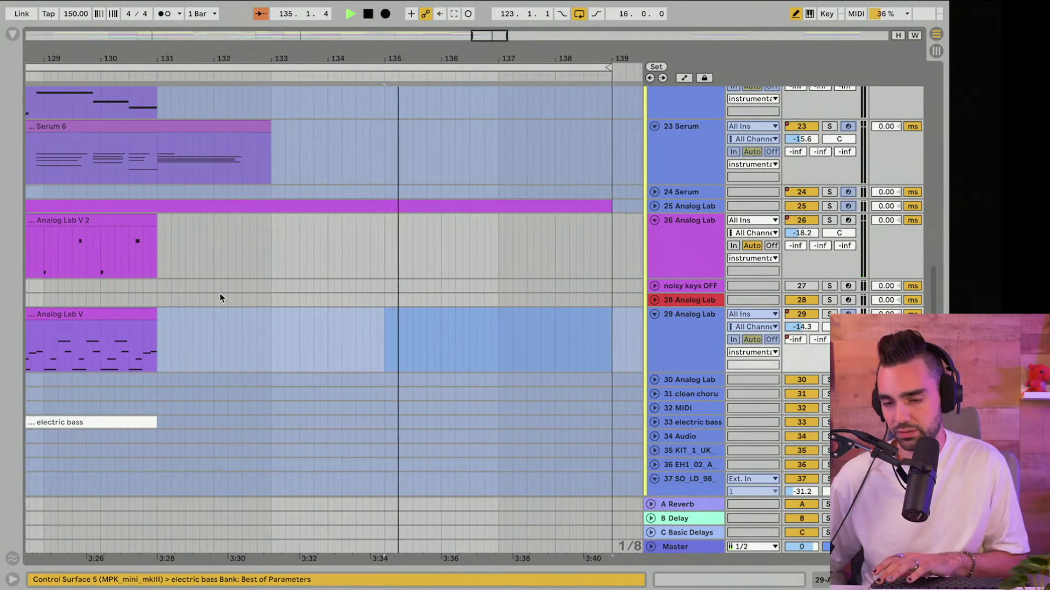
Step: Listen to the thinned-out ending from around bar 129, and stop playback
click(90, 288)
scroll(182, 299, up, 3)
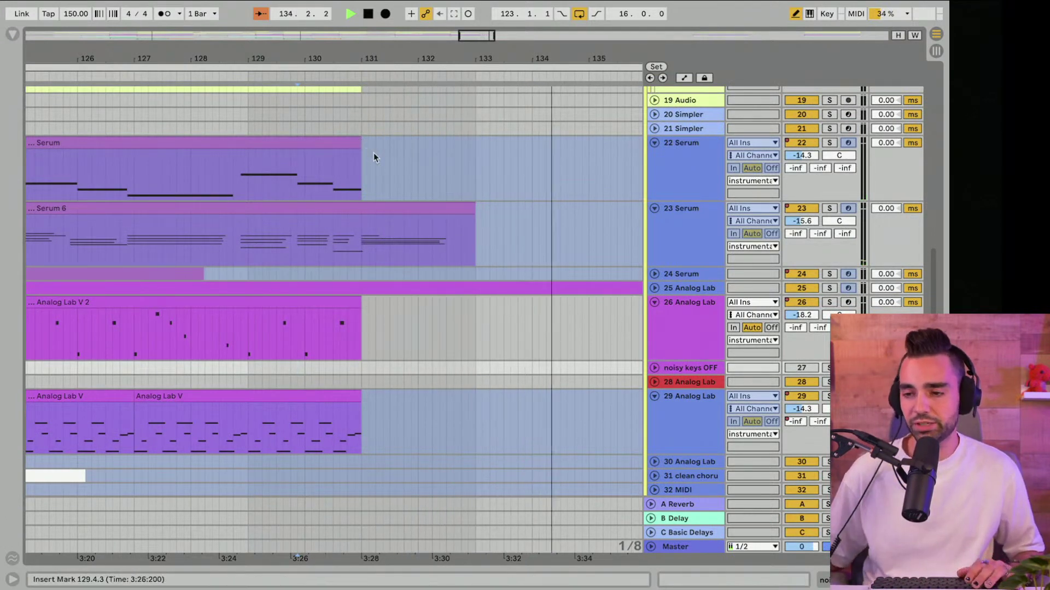
key(space)
key(minus)
key(minus)
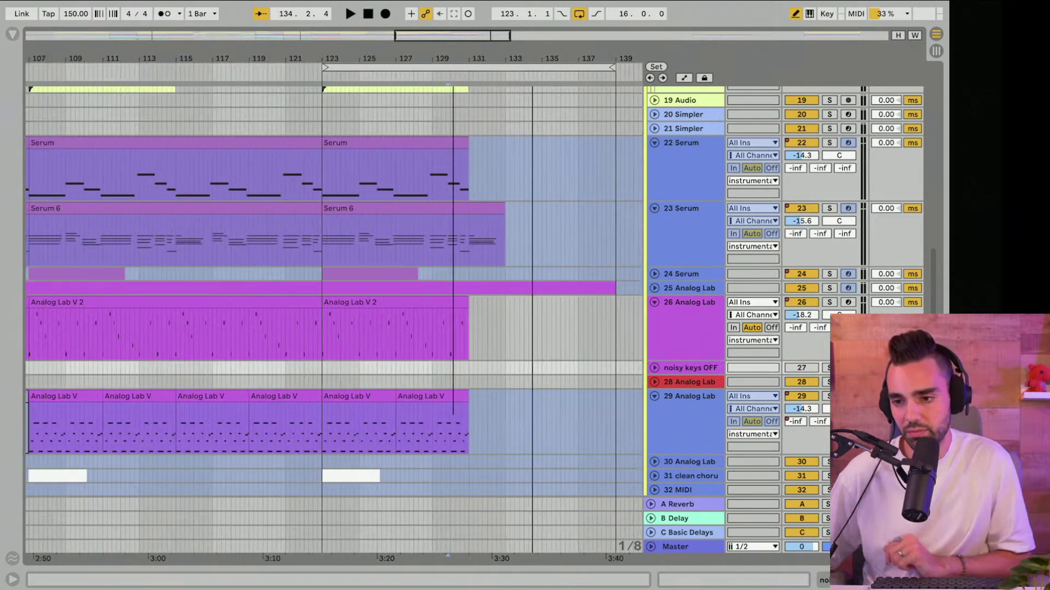
Step: Move the 16-bar loop earlier in the arrangement to start at 99.3.3
key(minus)
key(minus)
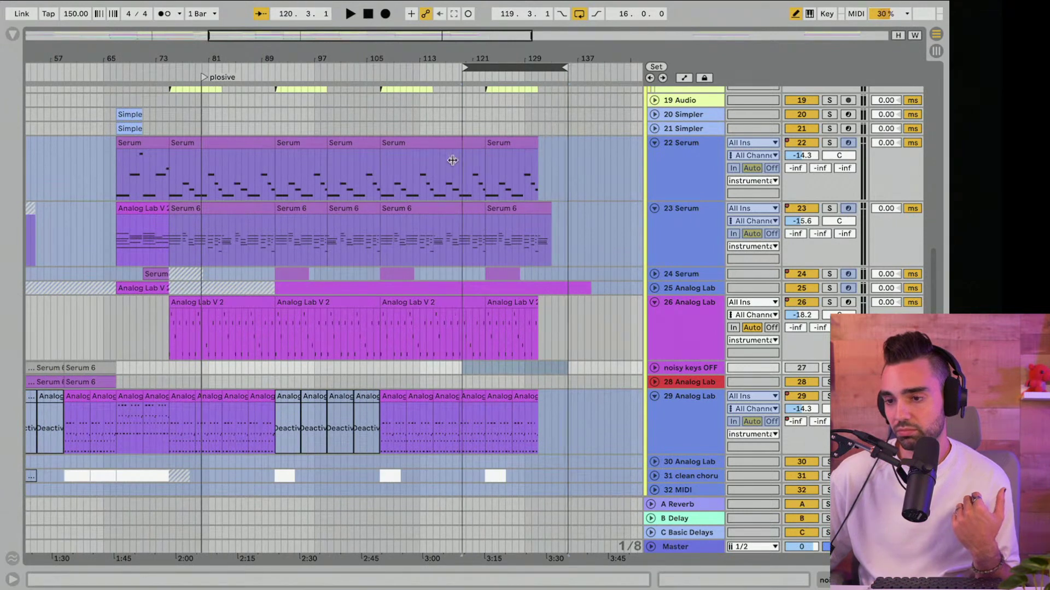
drag(521, 67, 393, 56)
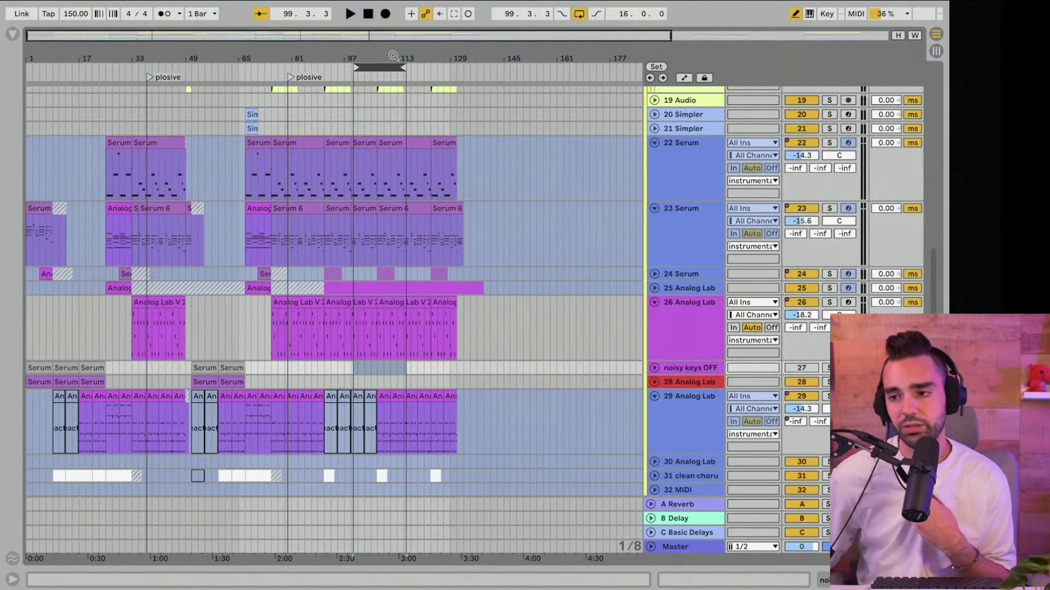
Step: Unfreeze the 31 clean chorus guitar track
scroll(390, 192, down, 10)
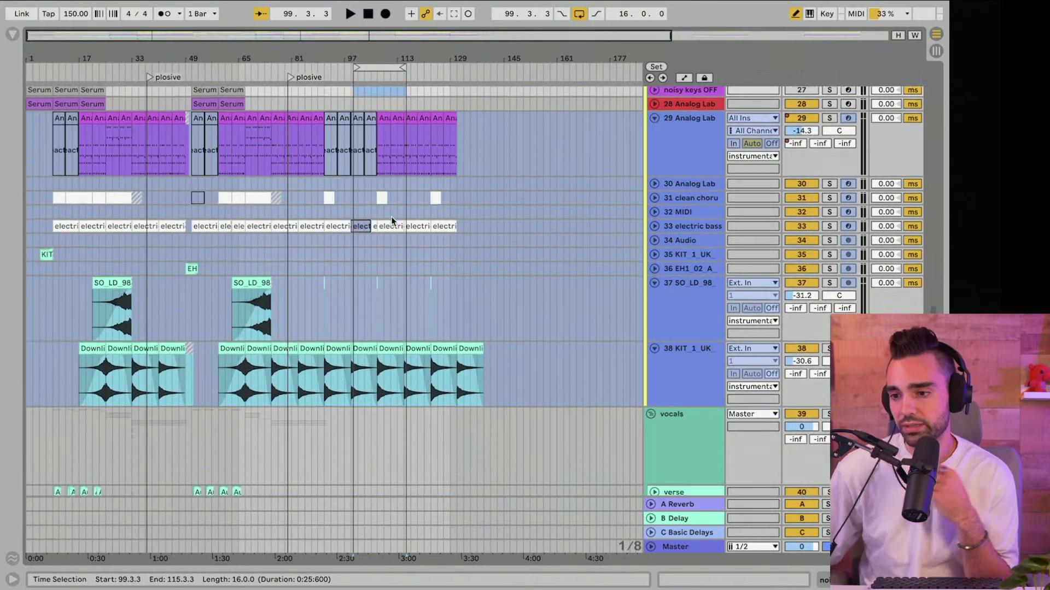
scroll(391, 222, down, 1)
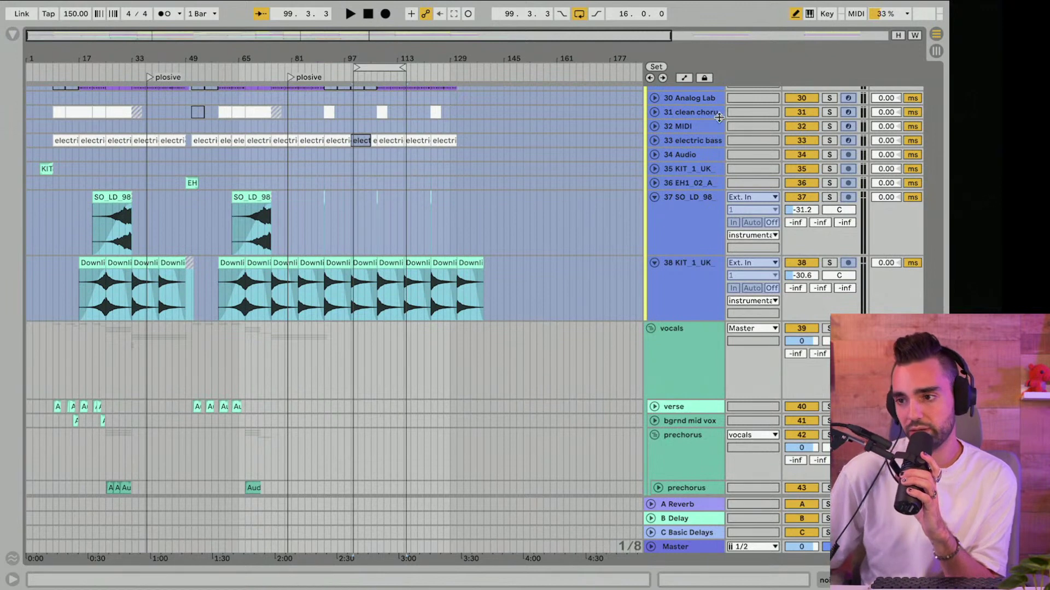
click(703, 115)
right_click(704, 117)
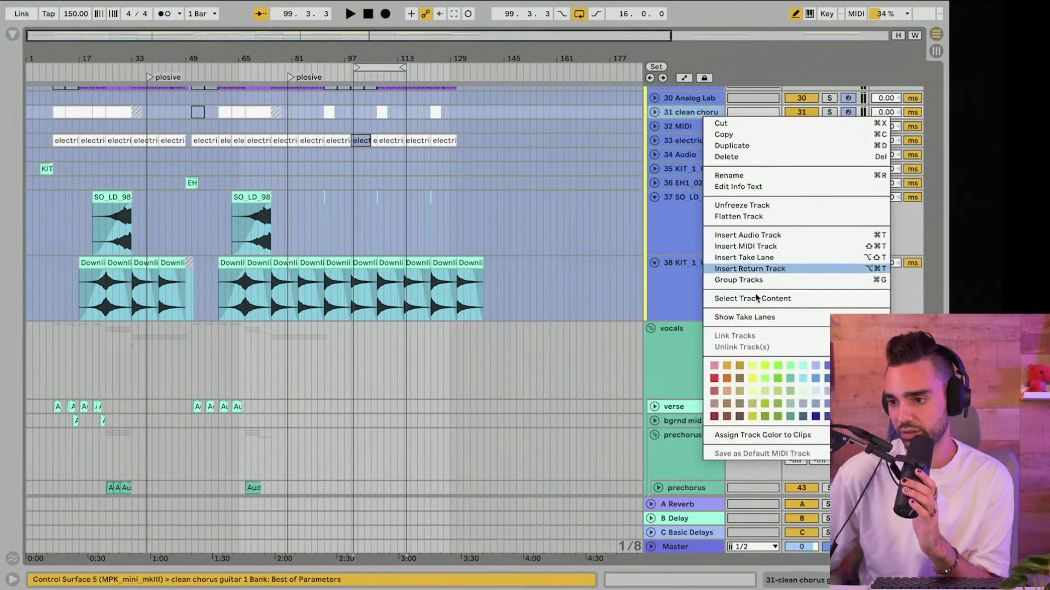
click(748, 206)
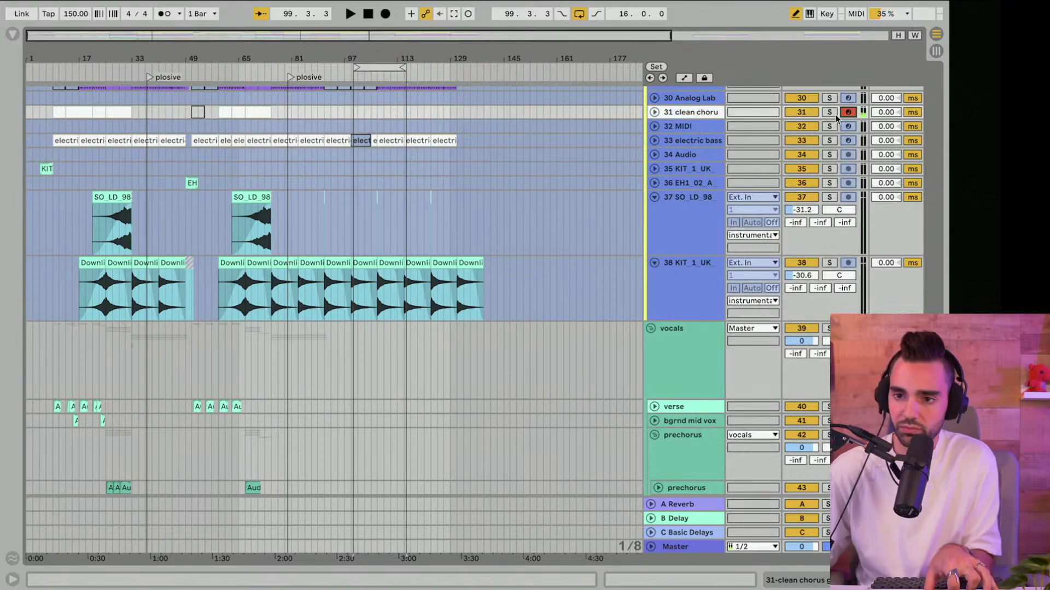
Step: Duplicate the clean chorus guitar track and delete all clips on the copy, track 32
right_click(685, 119)
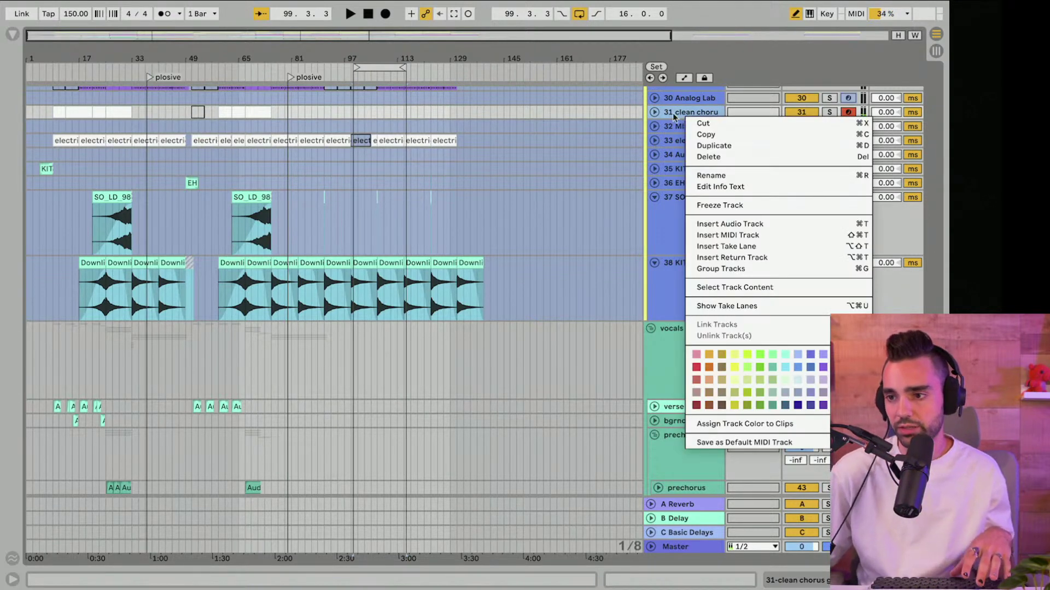
click(674, 116)
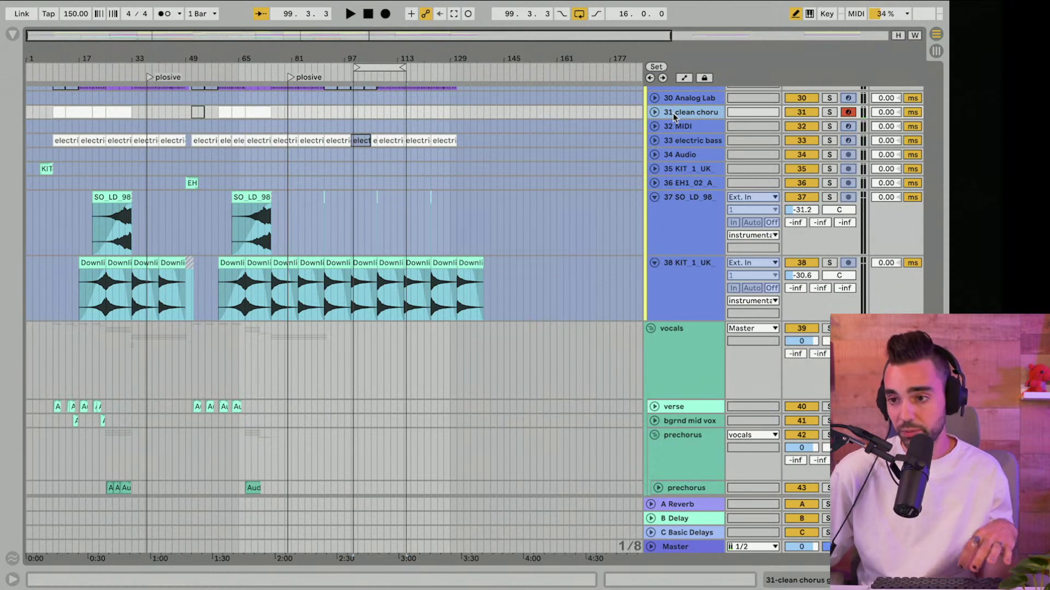
key(ctrl+d)
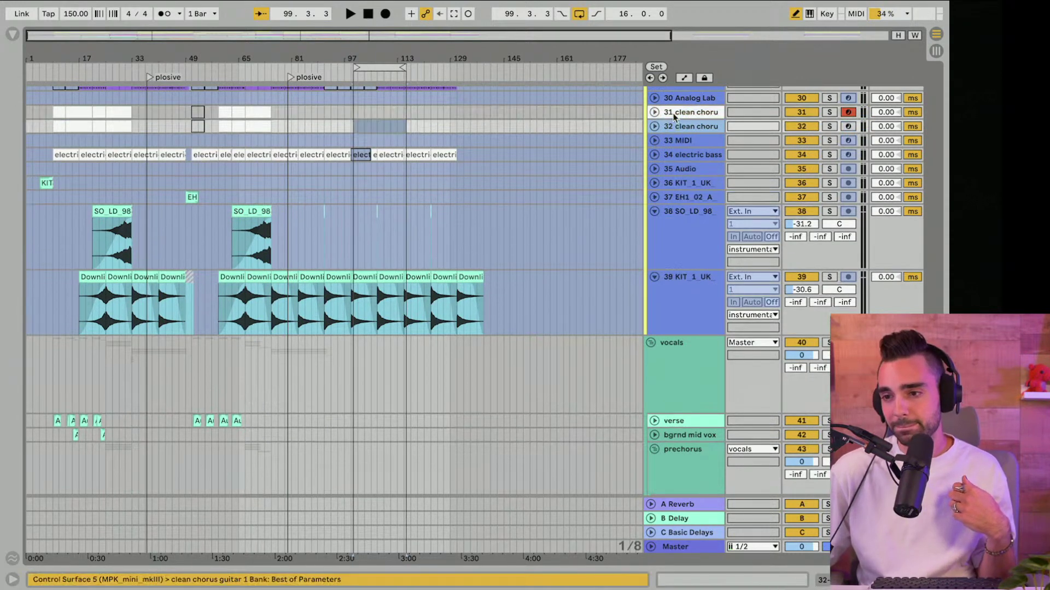
shift+click(38, 121)
scroll(310, 153, up, 4)
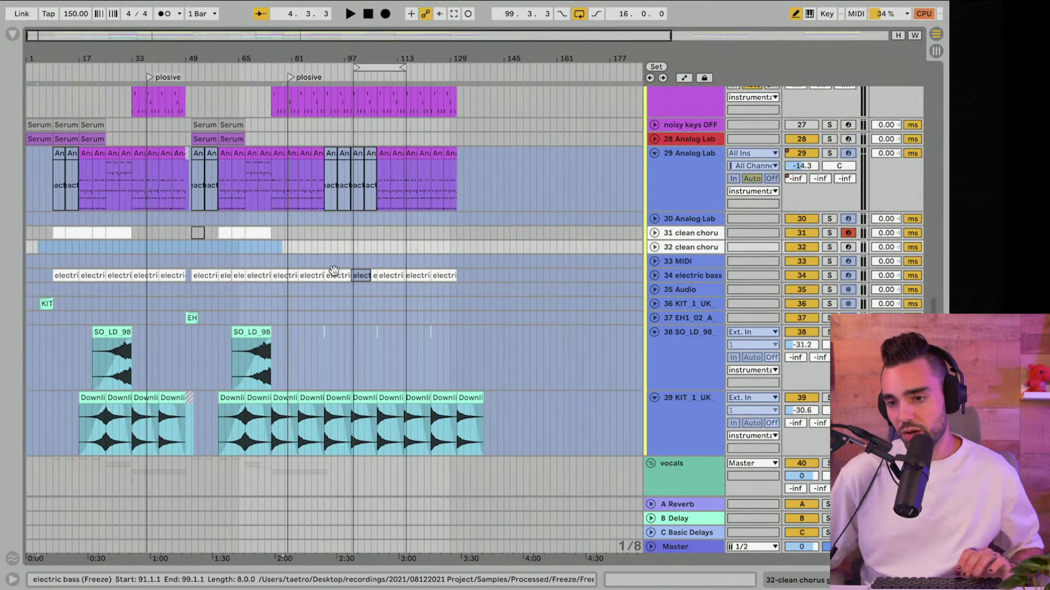
Step: Set the start position at 94.3.1, check playback briefly, and delete both plosive locators
click(336, 249)
key(space)
key(space)
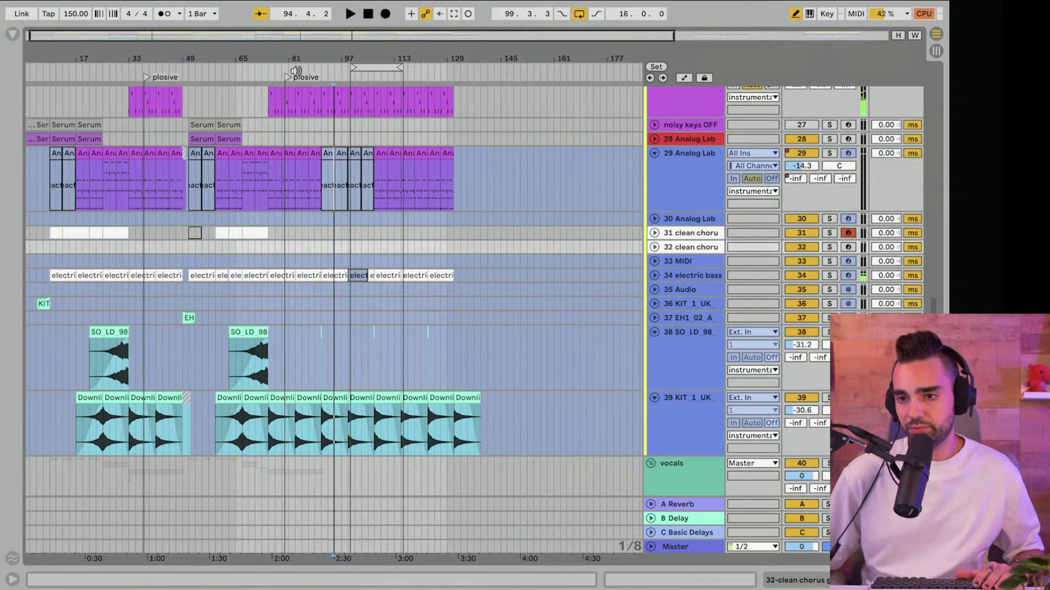
right_click(286, 79)
click(295, 85)
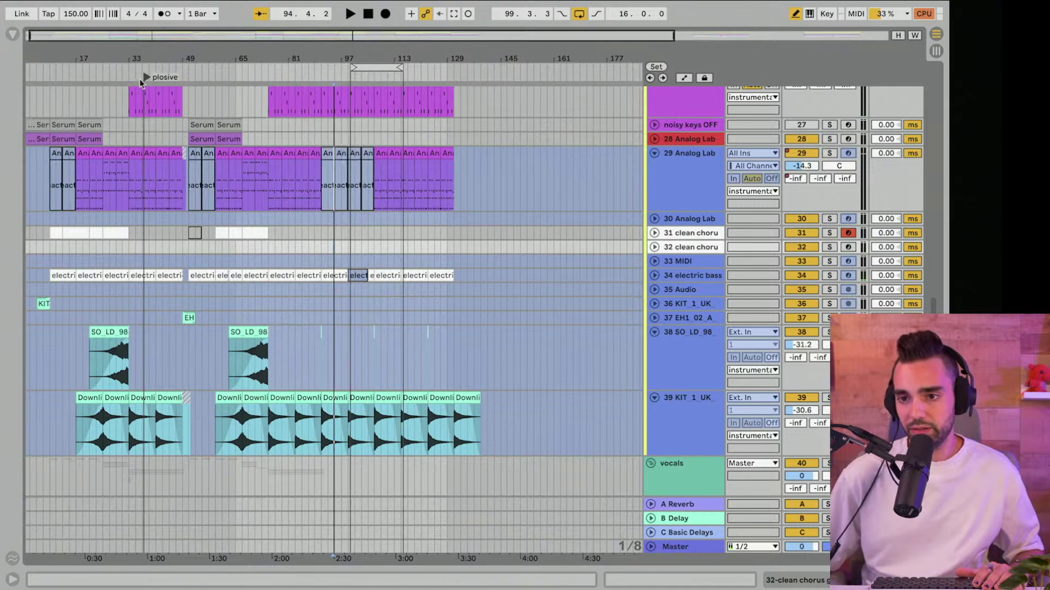
right_click(146, 78)
click(159, 89)
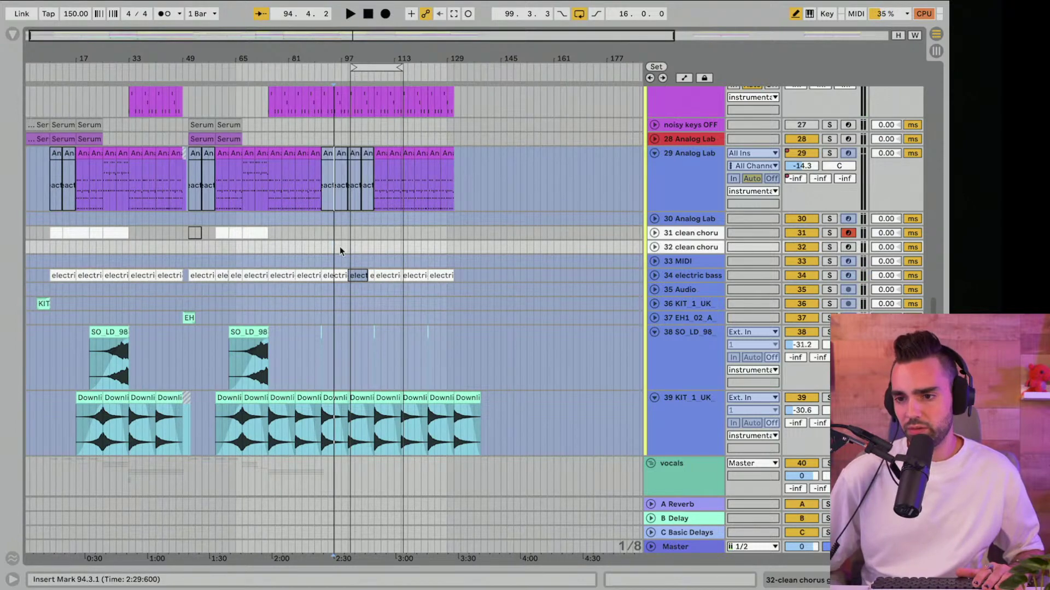
Step: Play from 94.3.1, and restart playback from 73.3.1 ahead of the last verse guitar's end
key(space)
scroll(321, 133, up, 3)
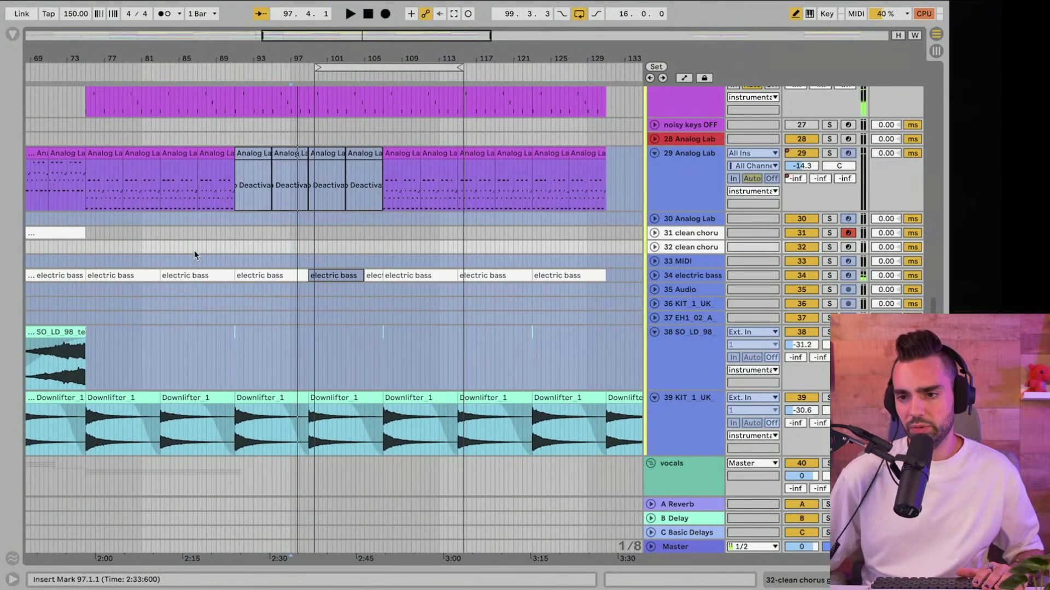
scroll(146, 239, left, 3)
click(147, 245)
key(space)
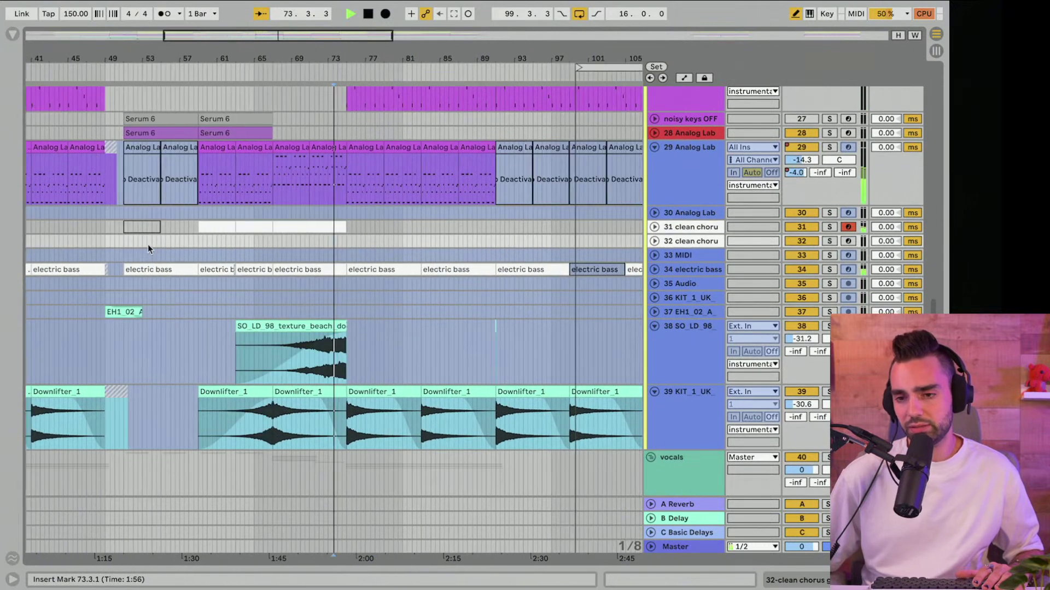
Step: Set the start position at 89.2.3 and arm the 32 clean chorus guitar track for recording
click(475, 241)
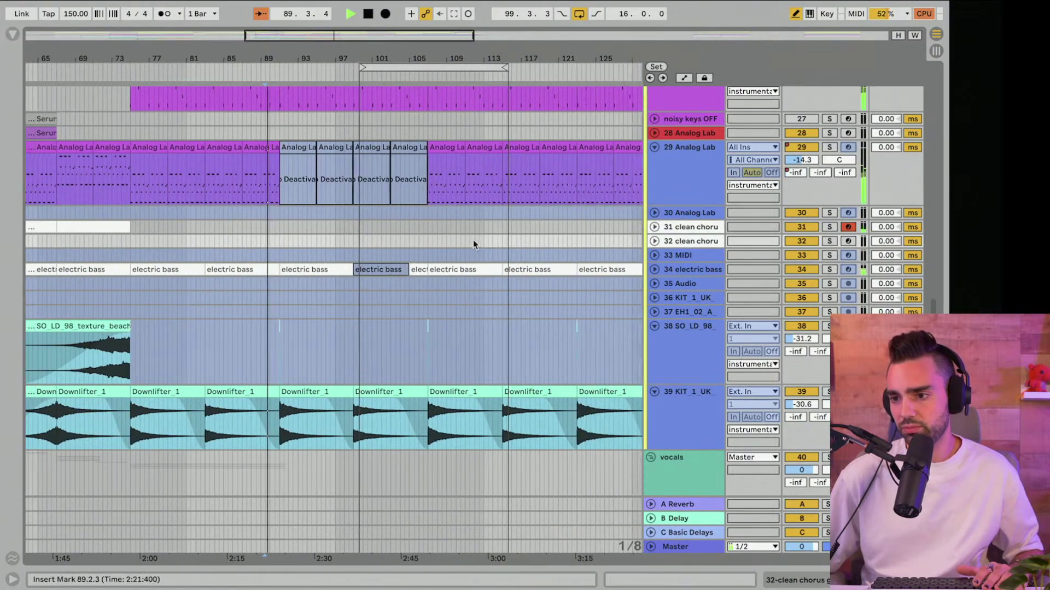
click(848, 241)
Step: Compact the tracks in the instrumental group, fold the vocals group, expand only track 32, and stop playback
scroll(841, 241, up, 15)
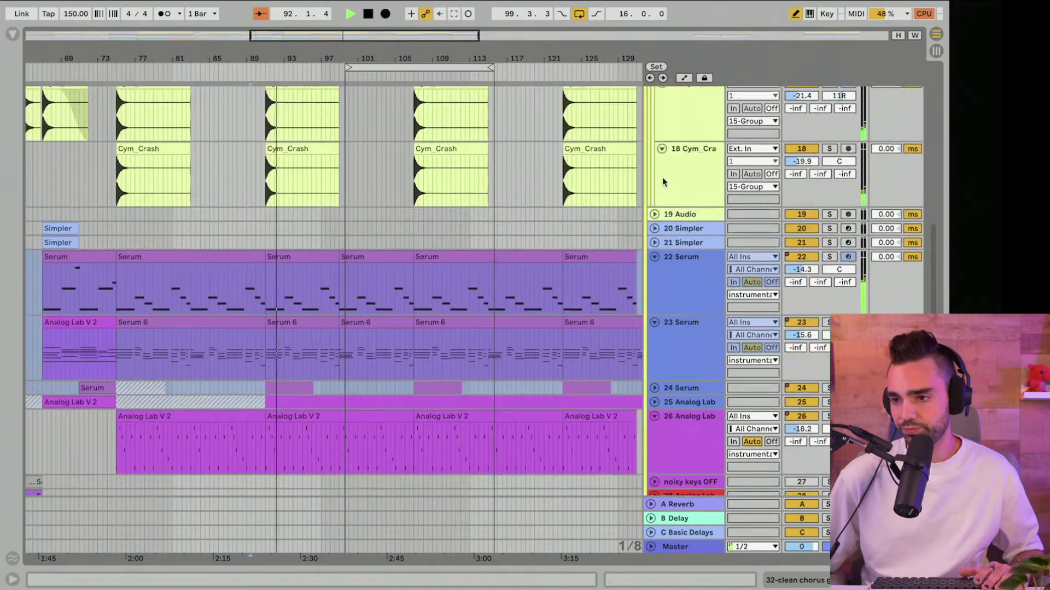
scroll(661, 158, up, 15)
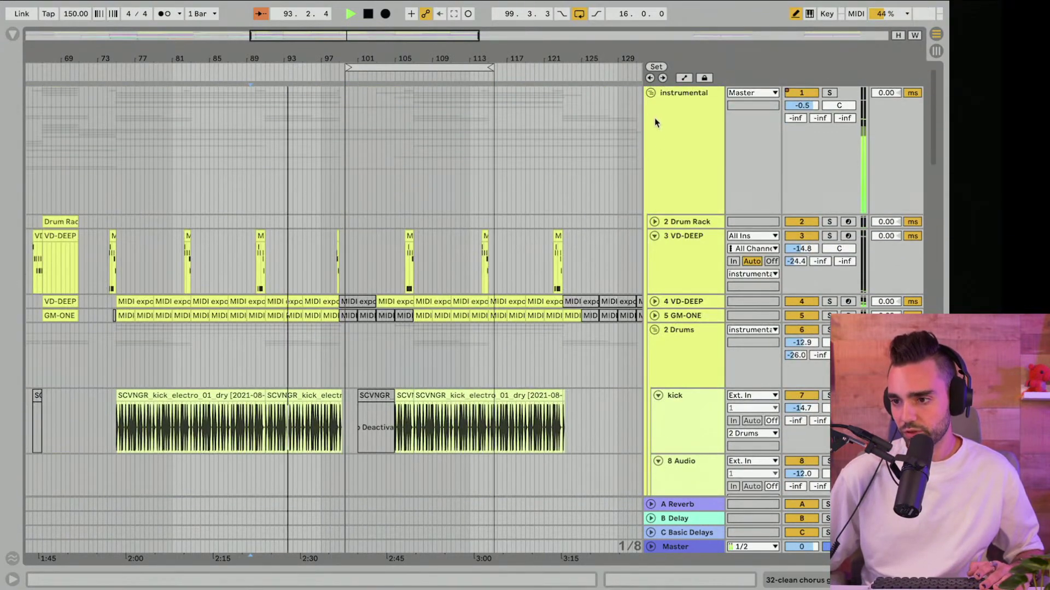
click(652, 92)
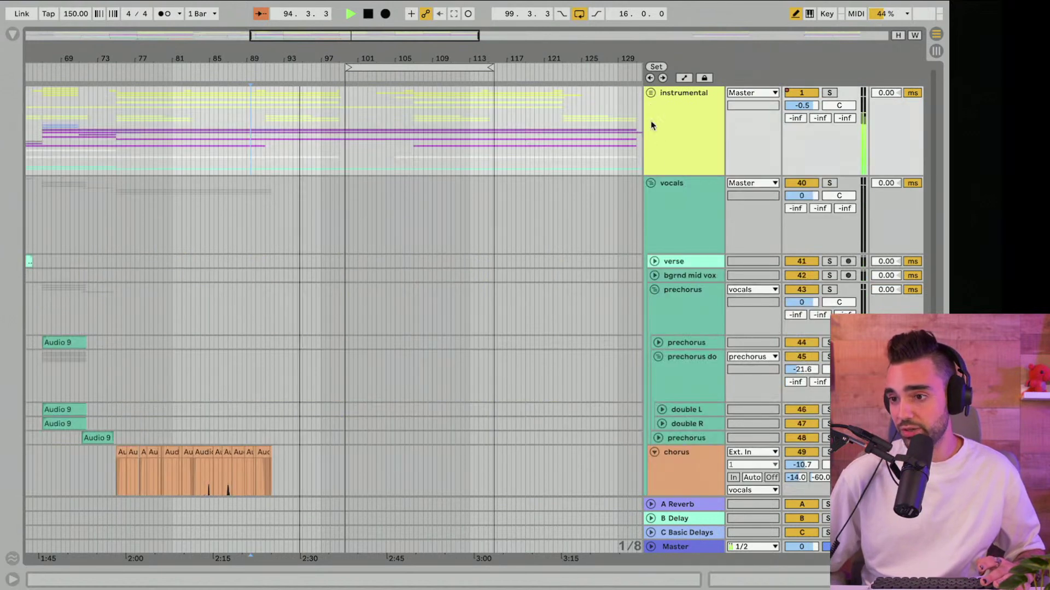
click(651, 184)
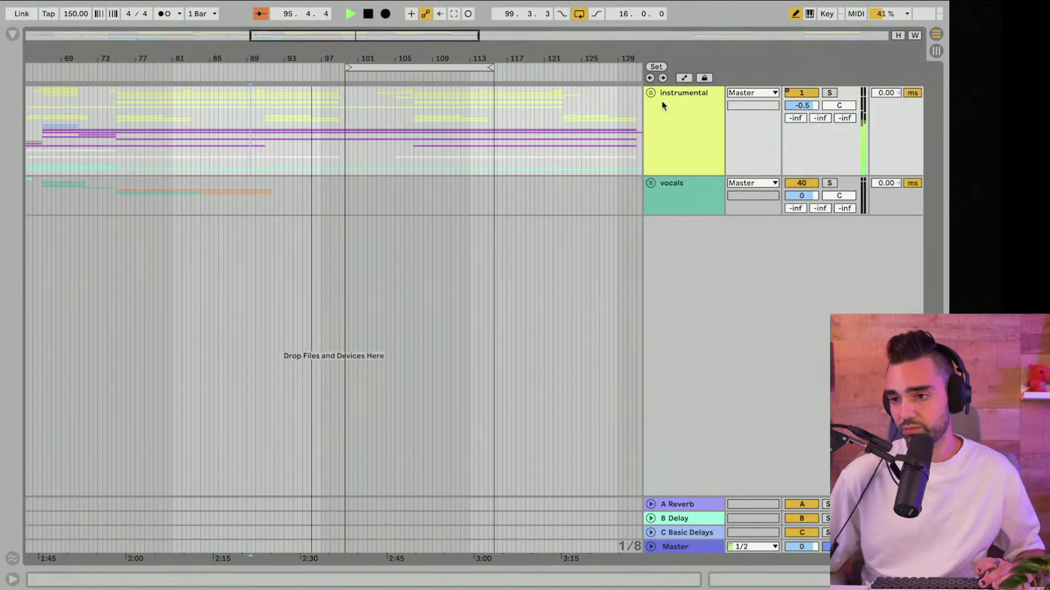
click(649, 93)
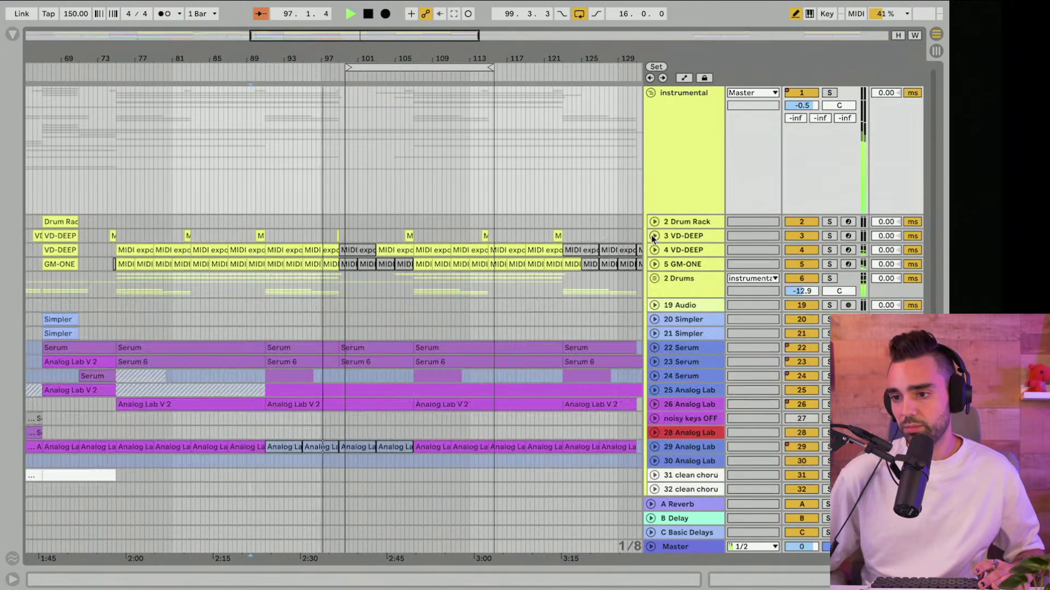
scroll(653, 239, down, 5)
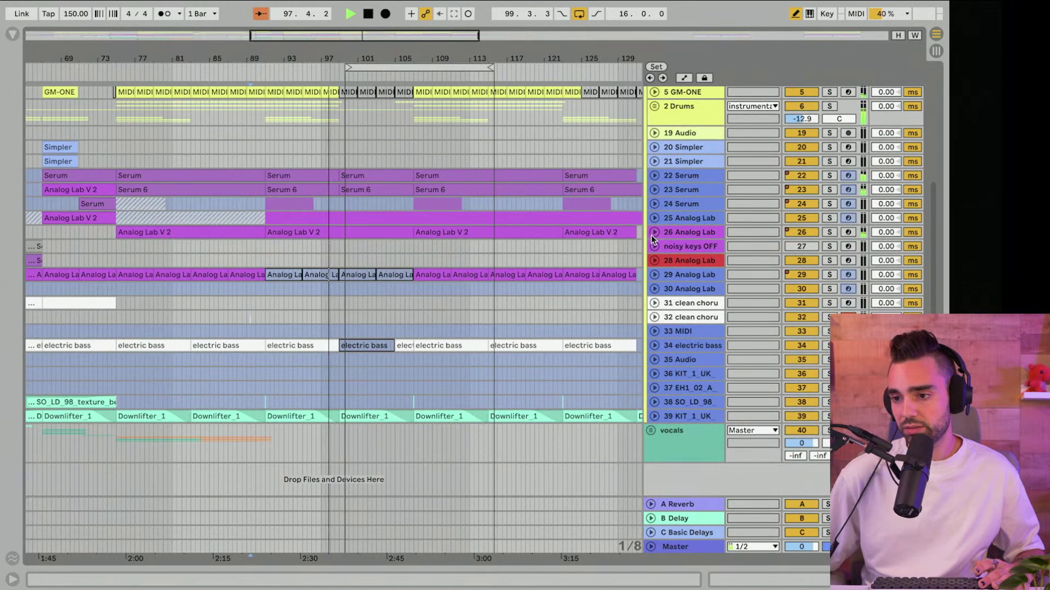
click(655, 317)
scroll(605, 311, down, 3)
key(space)
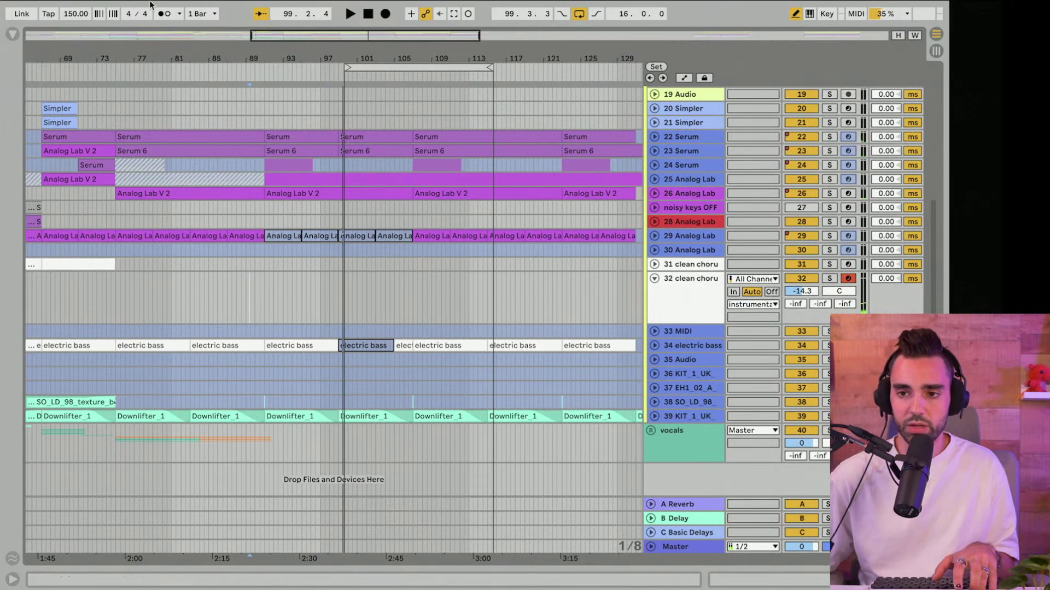
Step: Set the audio buffer size to 128 samples in the preferences and test playback briefly from 89.2.3
mouse_move(73, 5)
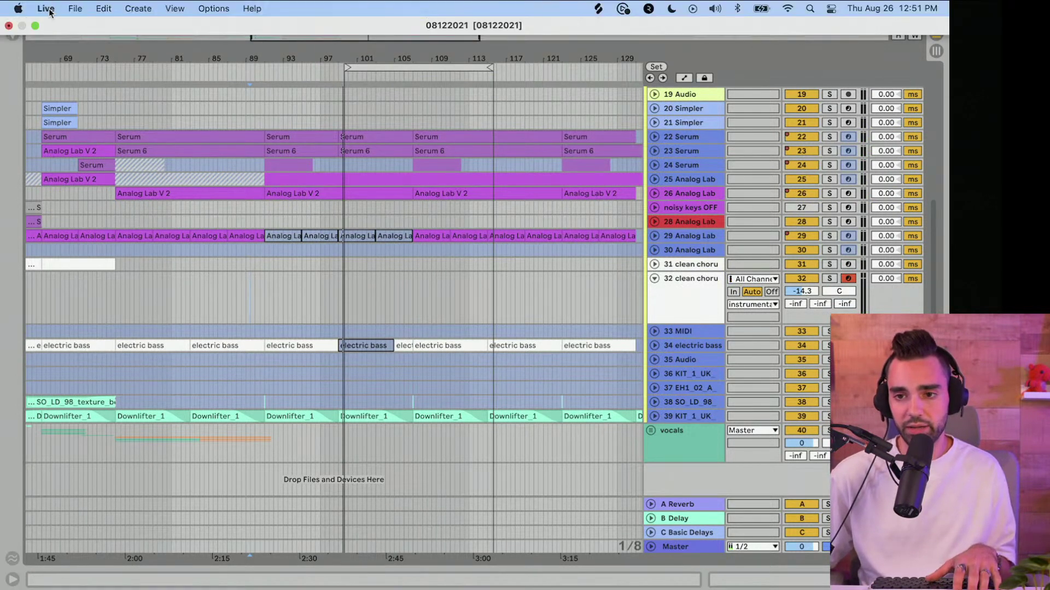
click(48, 8)
click(57, 53)
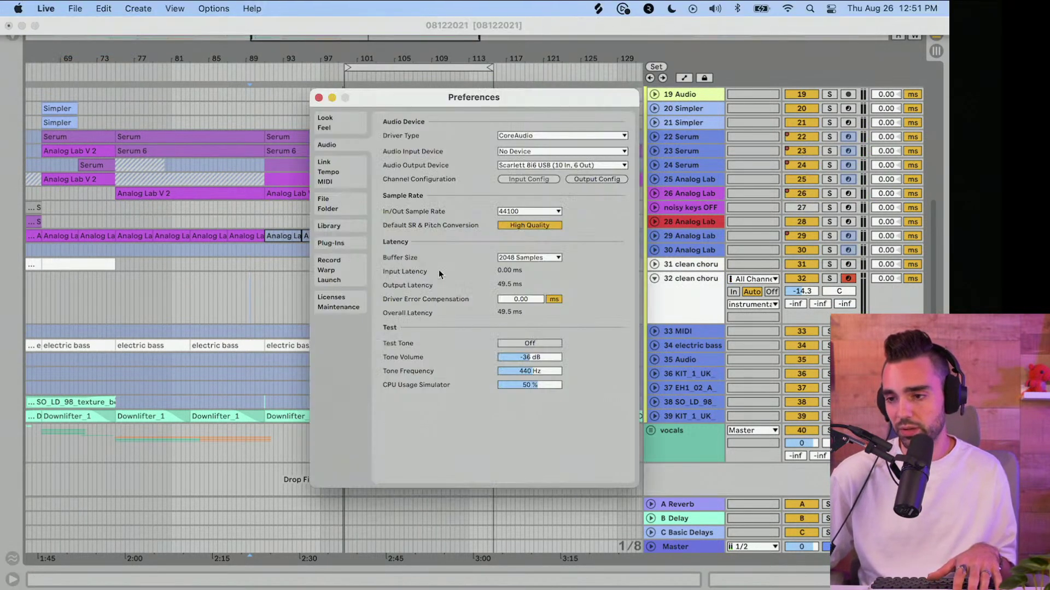
click(518, 258)
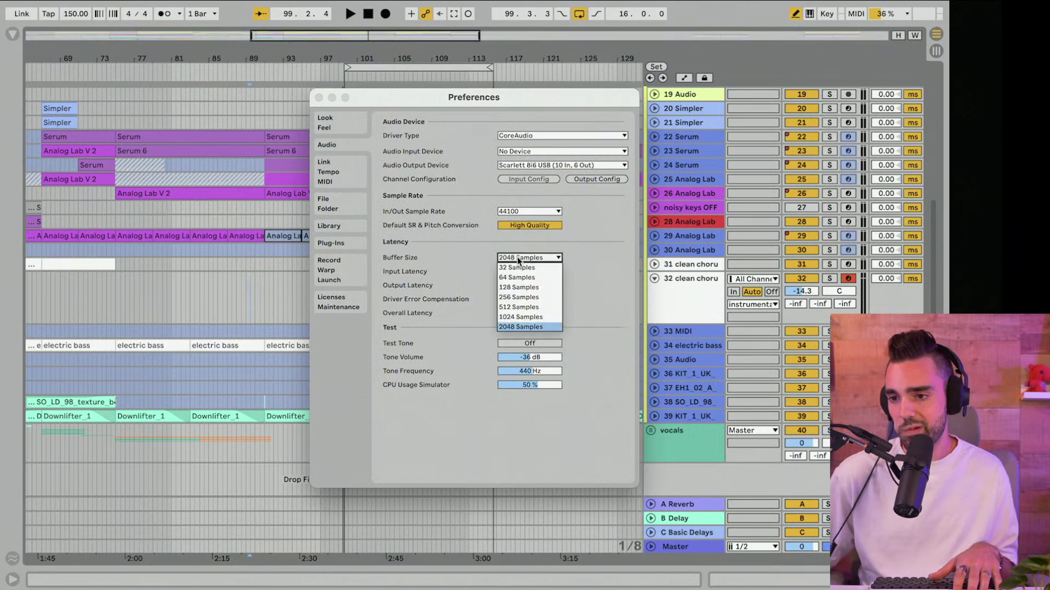
click(523, 286)
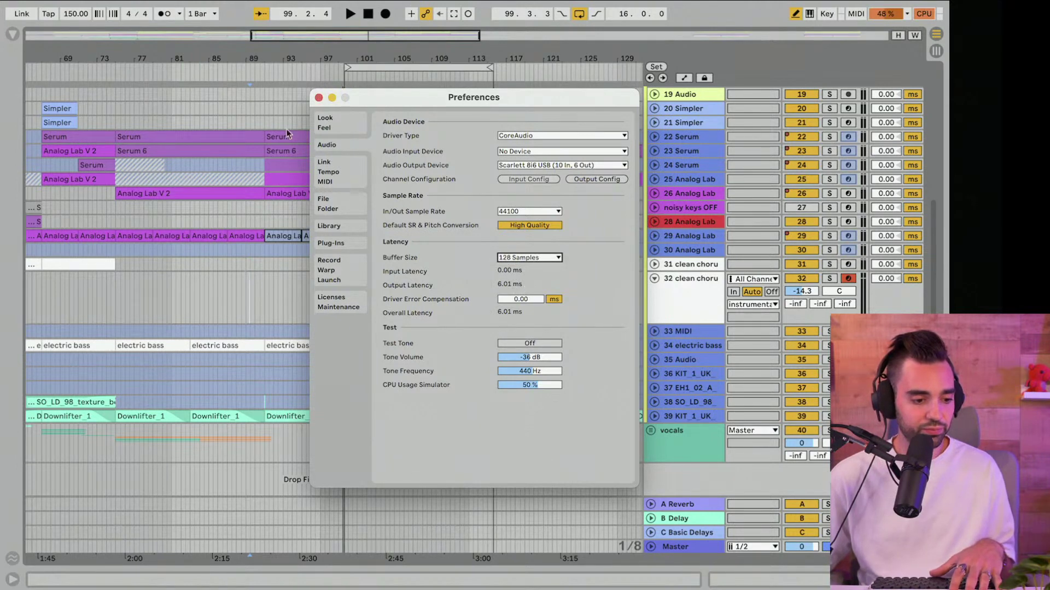
click(319, 98)
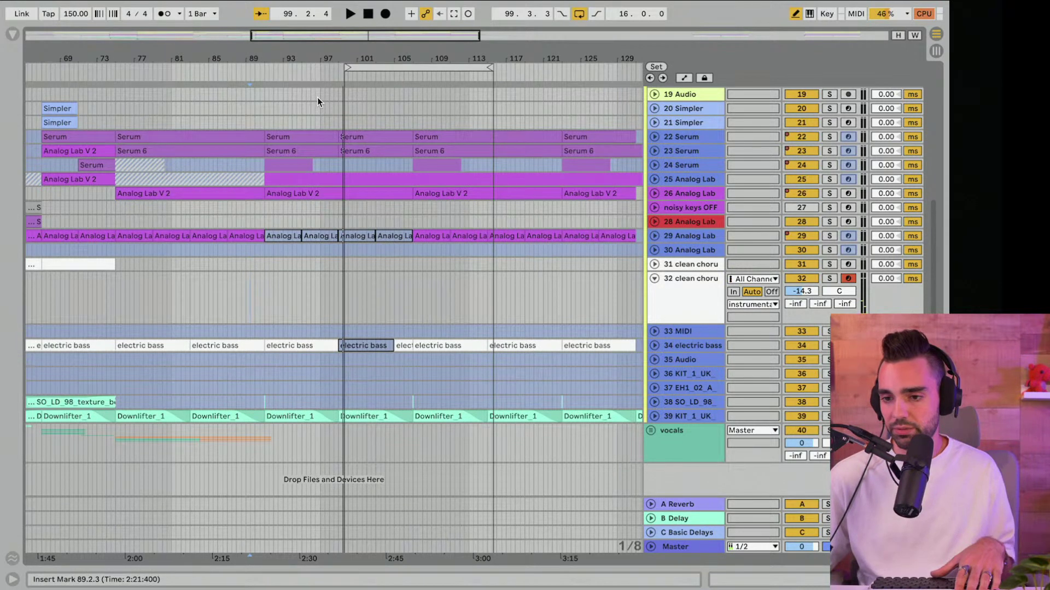
key(space)
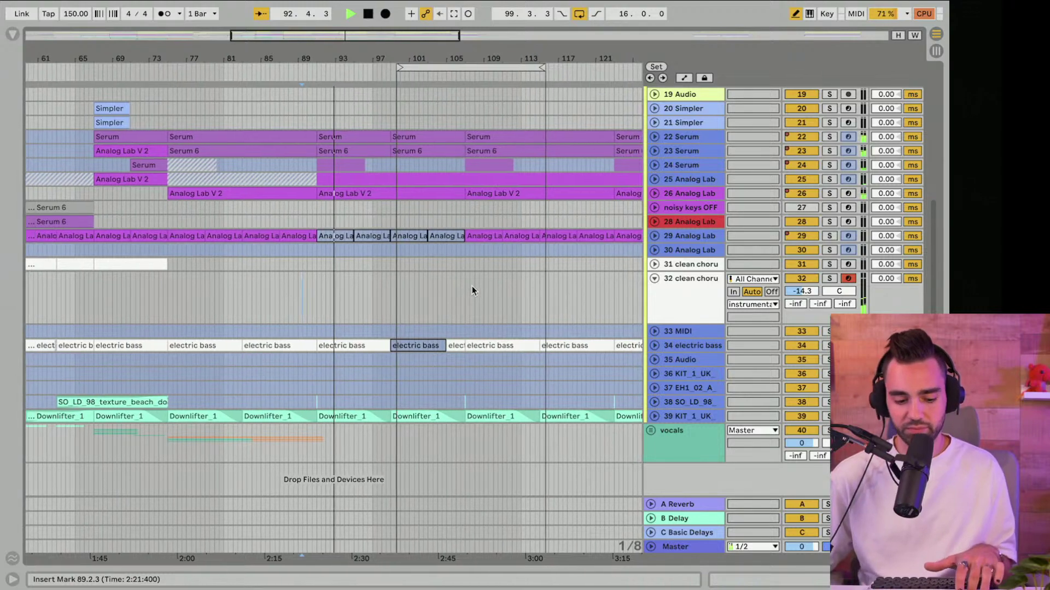
key(space)
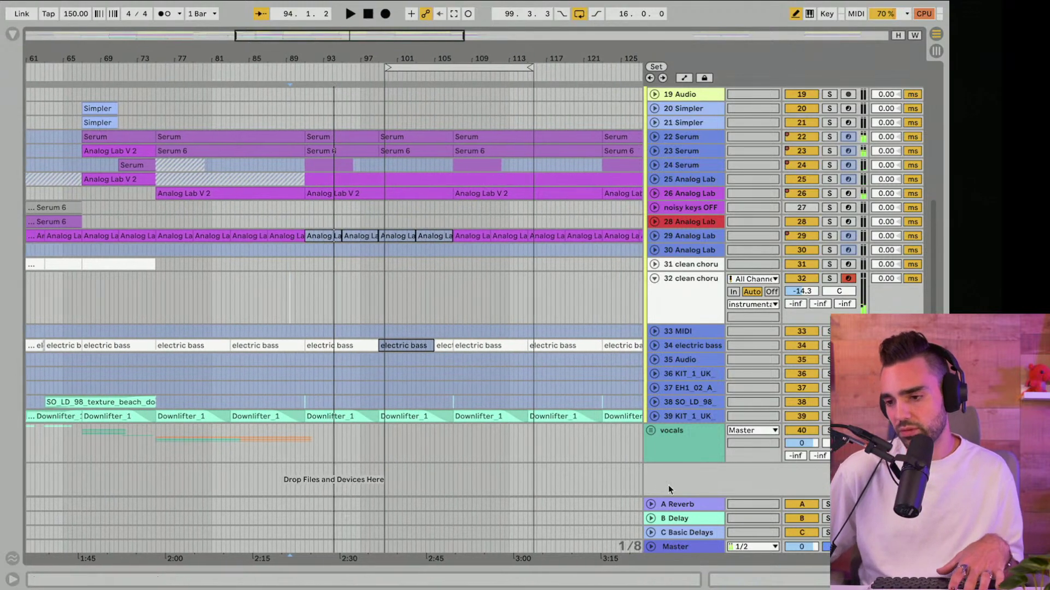
Step: Unfold the vocals group to show its verse, prechorus and chorus tracks
click(676, 428)
click(651, 429)
scroll(618, 422, down, 5)
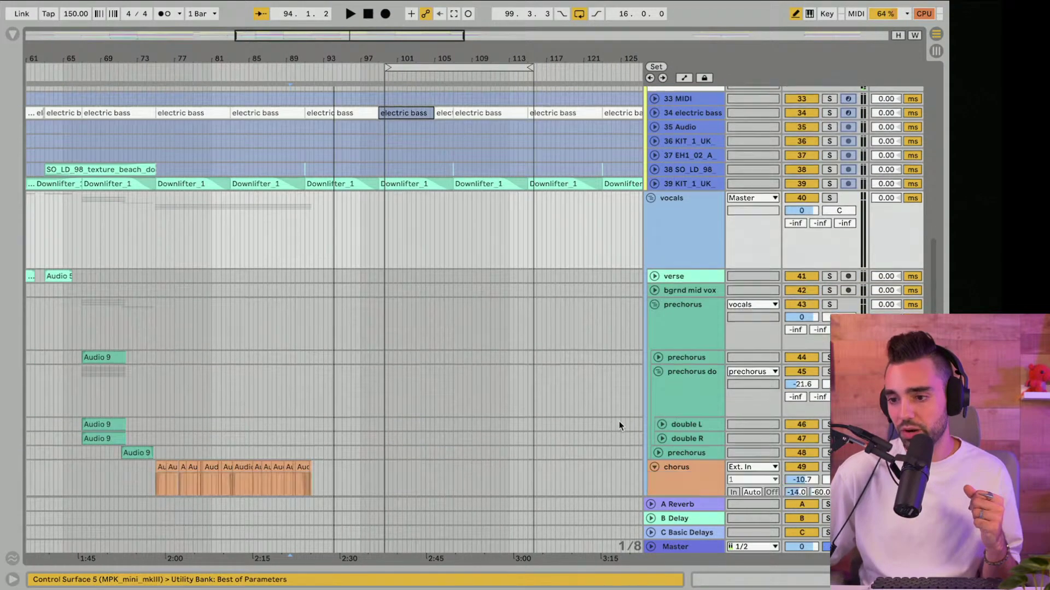
scroll(619, 425, down, 3)
scroll(618, 426, up, 3)
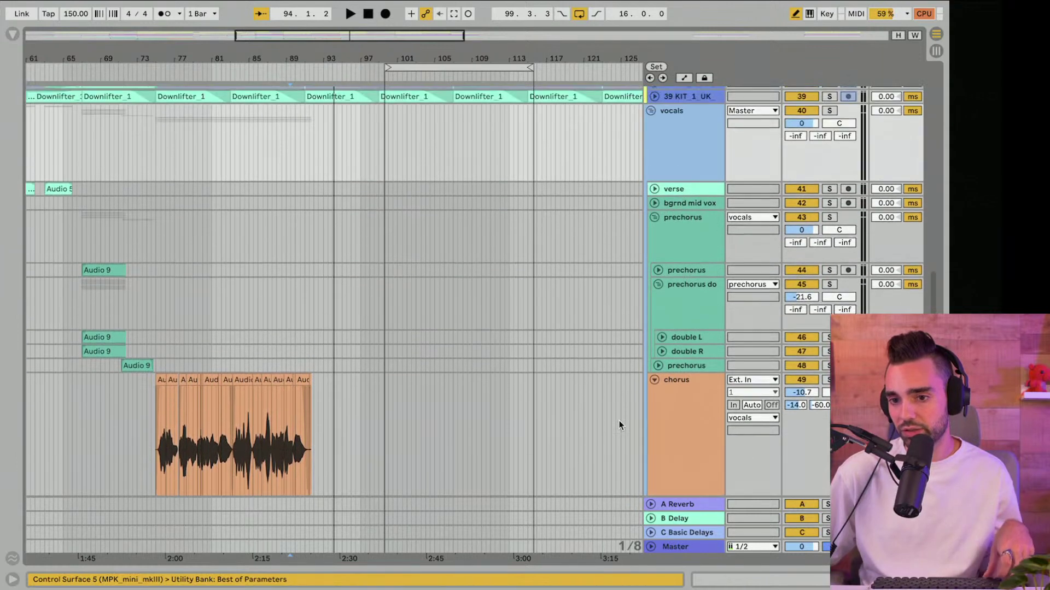
click(694, 189)
scroll(678, 254, down, 2)
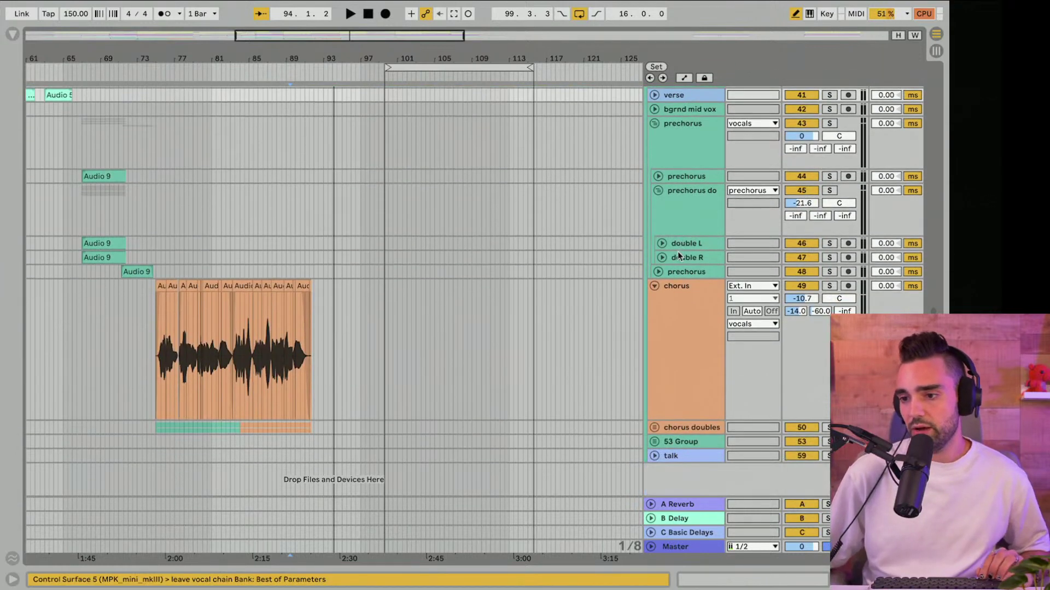
shift+click(681, 442)
right_click(680, 443)
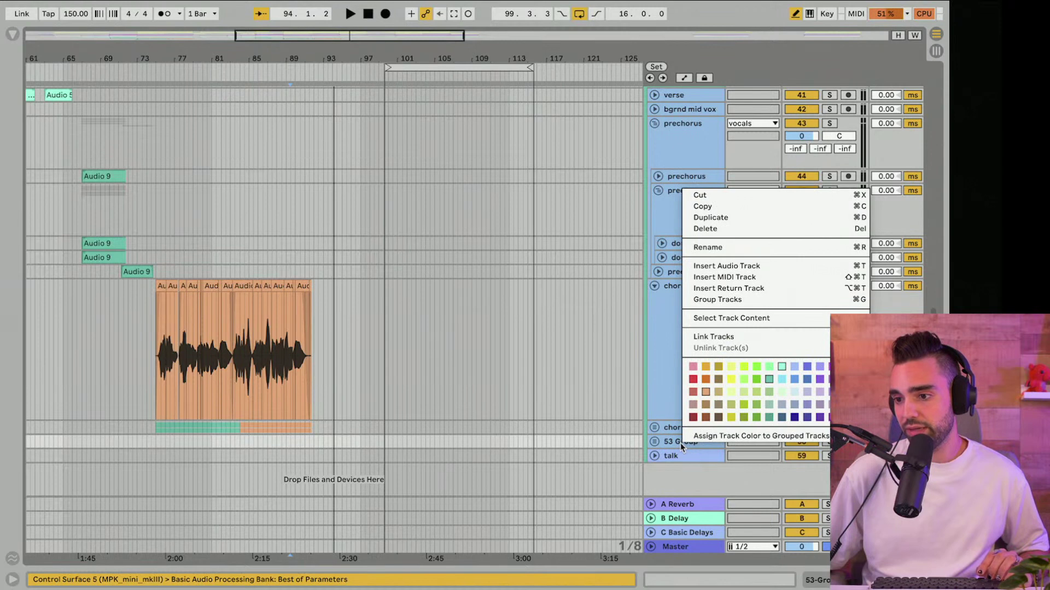
key(Escape)
Step: Unfold the vocal subgroups and hide the take lanes on the double R track and prechorus track 48
click(654, 441)
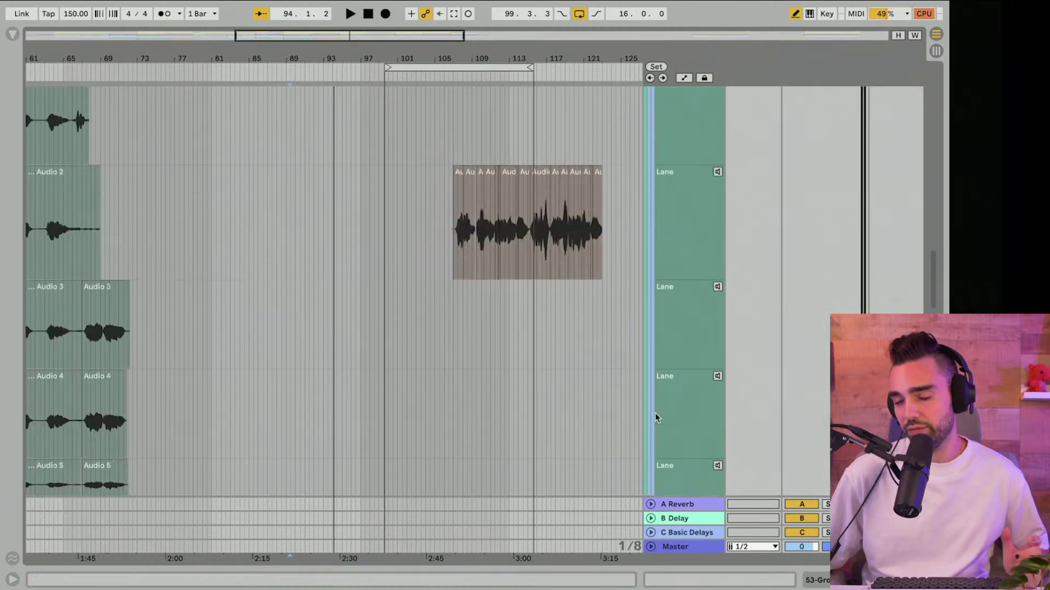
scroll(656, 418, up, 5)
right_click(680, 460)
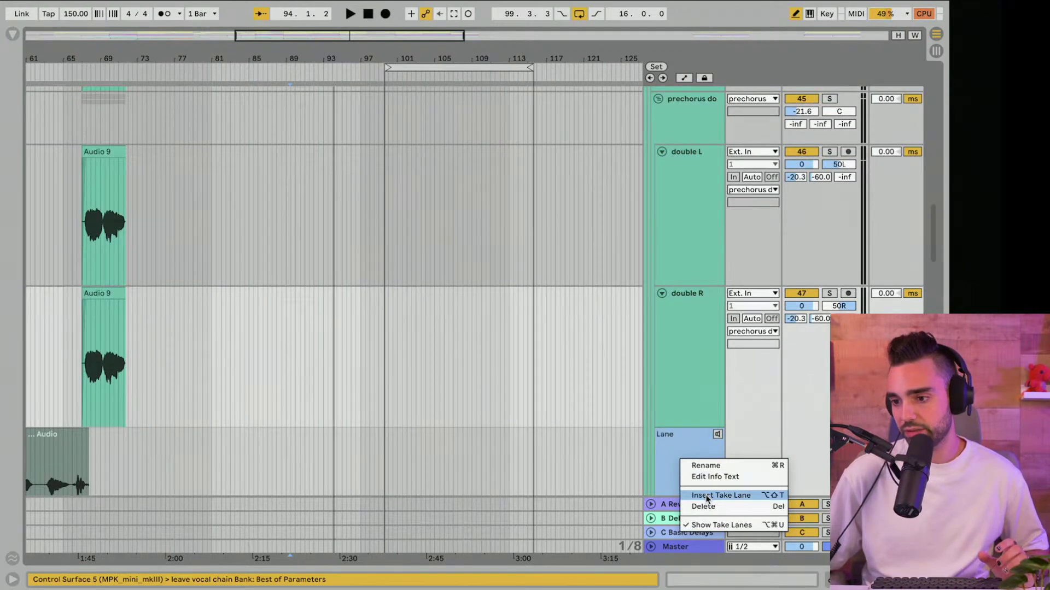
click(708, 525)
key(alt+super+u)
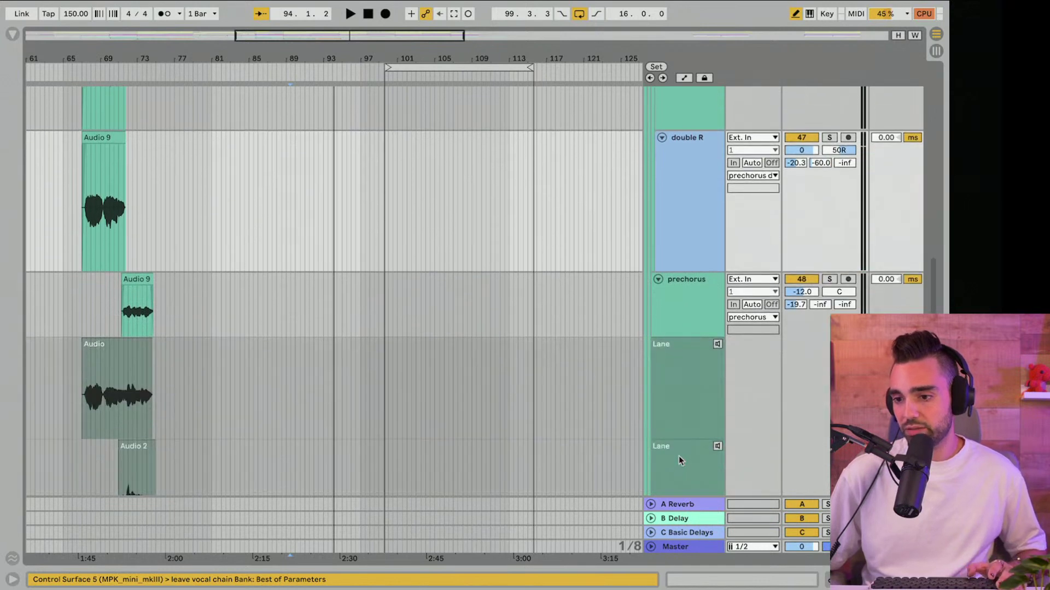
scroll(678, 462, up, 4)
right_click(671, 399)
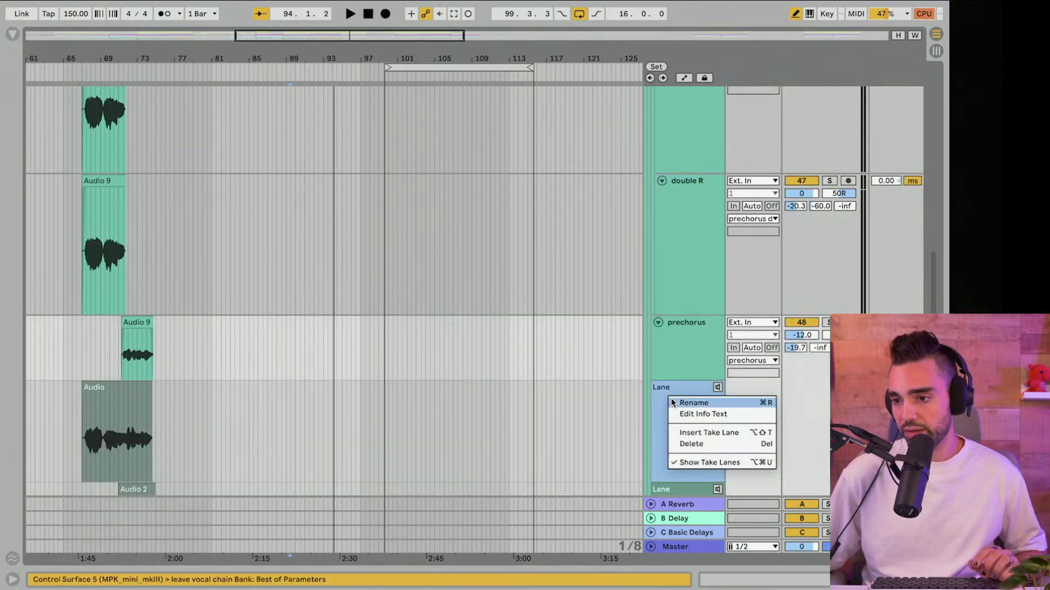
click(696, 463)
scroll(692, 464, down, 5)
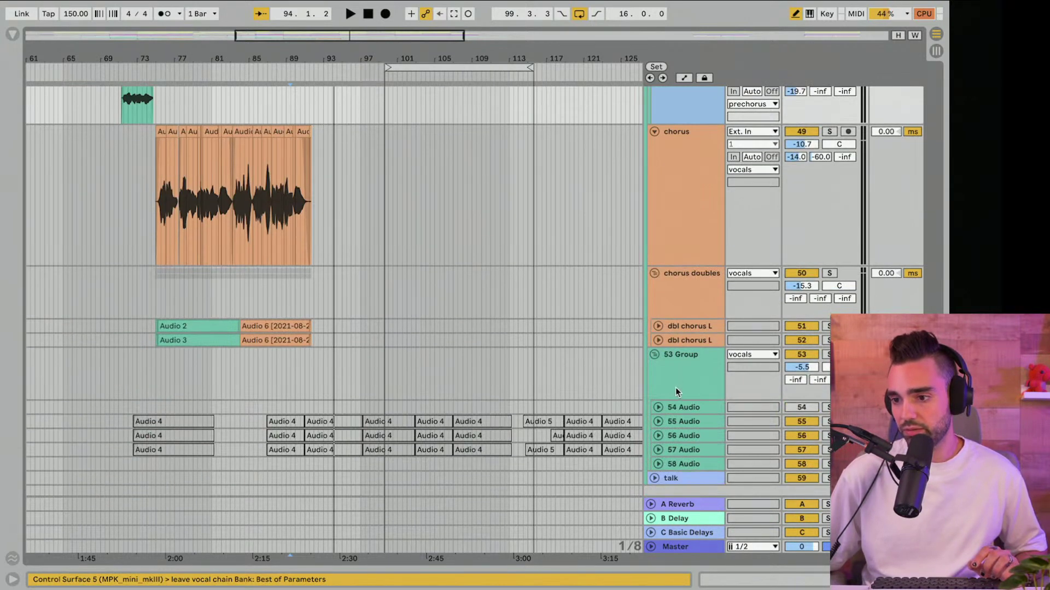
Step: Freeze the verse, prechorus 44 and 48, double L, double R, chorus and both dbl chorus L tracks together
click(676, 389)
click(680, 340)
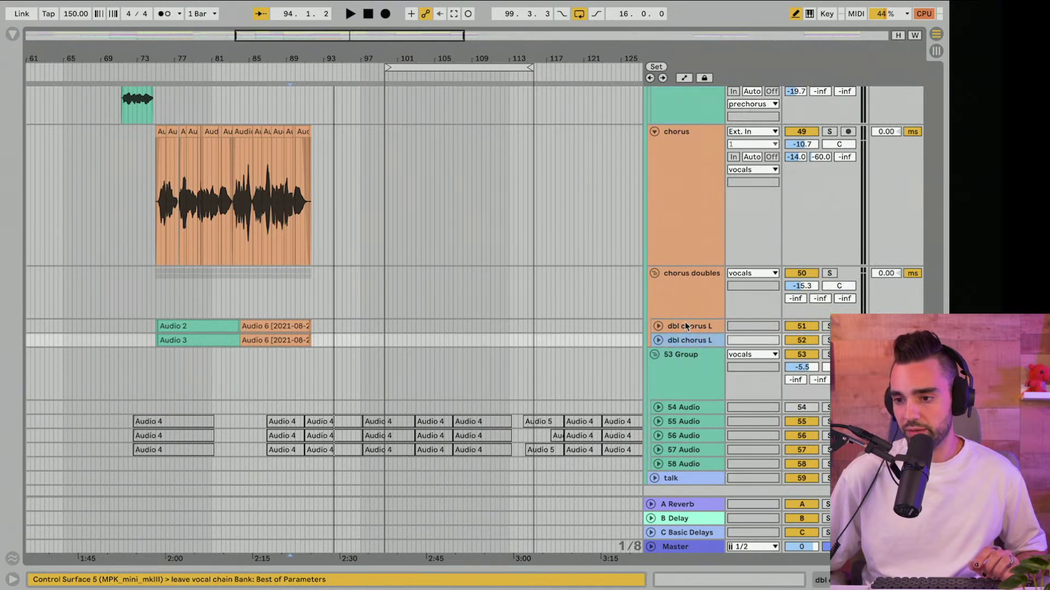
shift+click(687, 326)
click(684, 228)
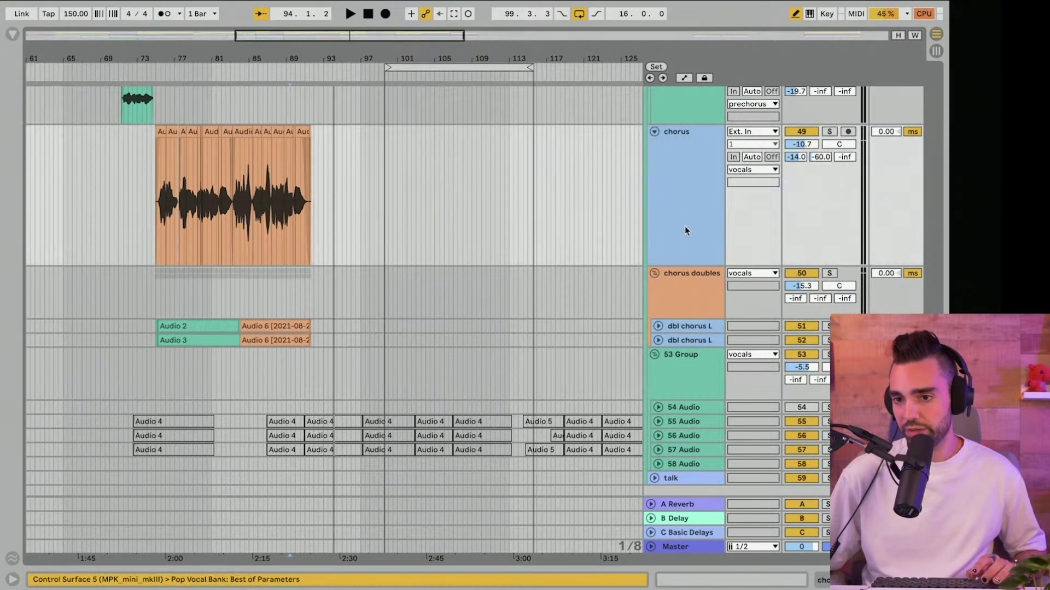
scroll(622, 298, up, 6)
scroll(622, 298, up, 1)
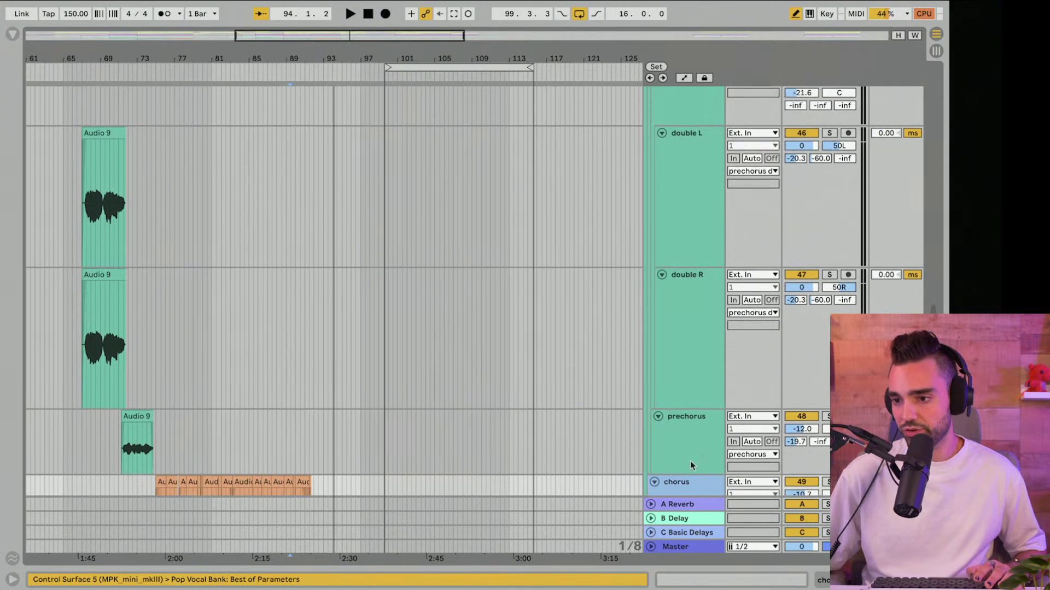
click(690, 461)
click(689, 350)
scroll(689, 349, up, 5)
click(688, 354)
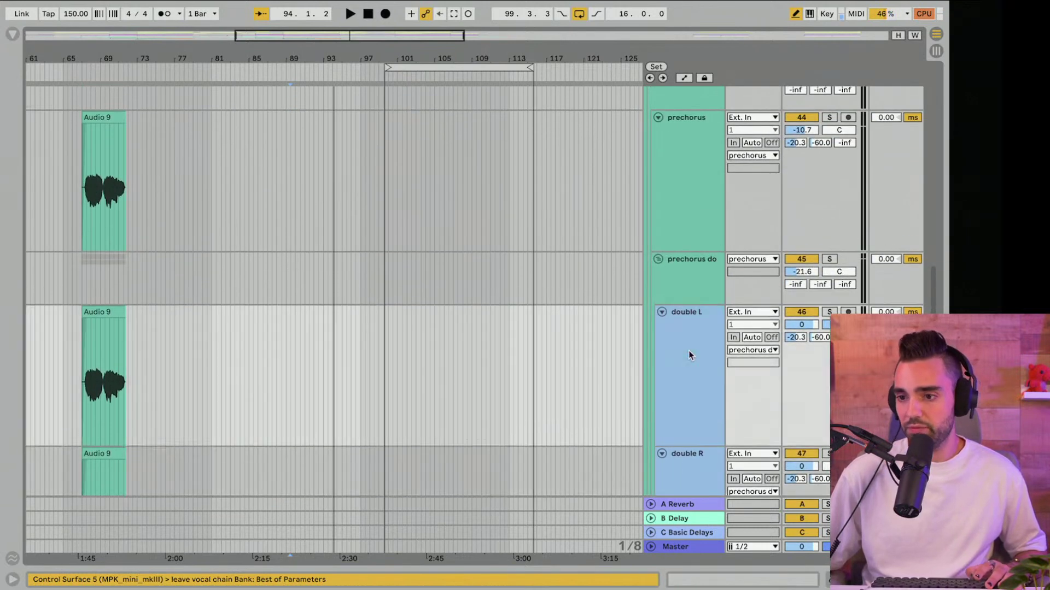
scroll(689, 354, up, 5)
click(689, 354)
scroll(688, 354, up, 8)
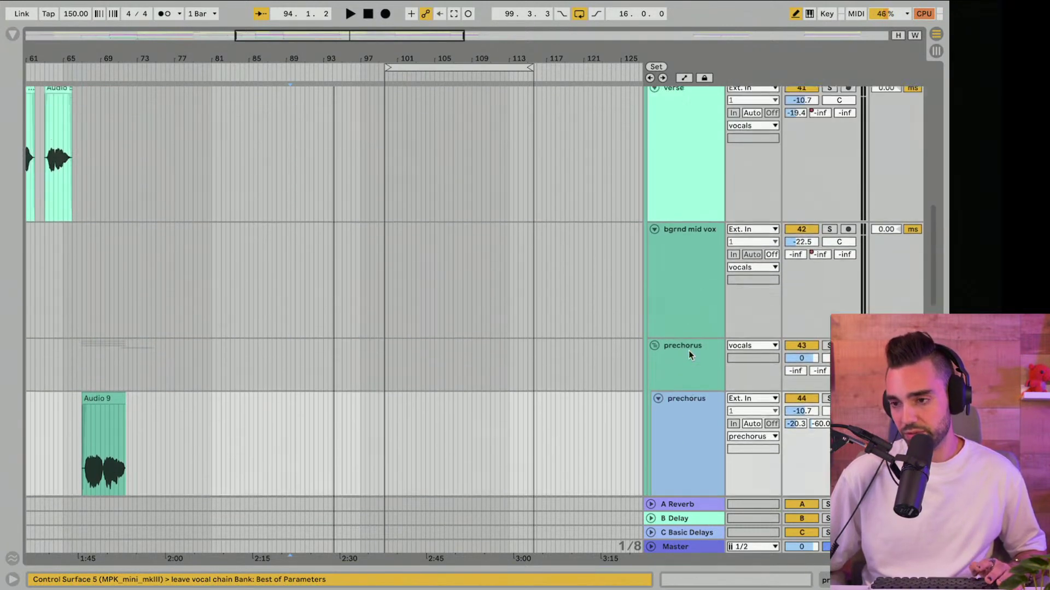
click(684, 362)
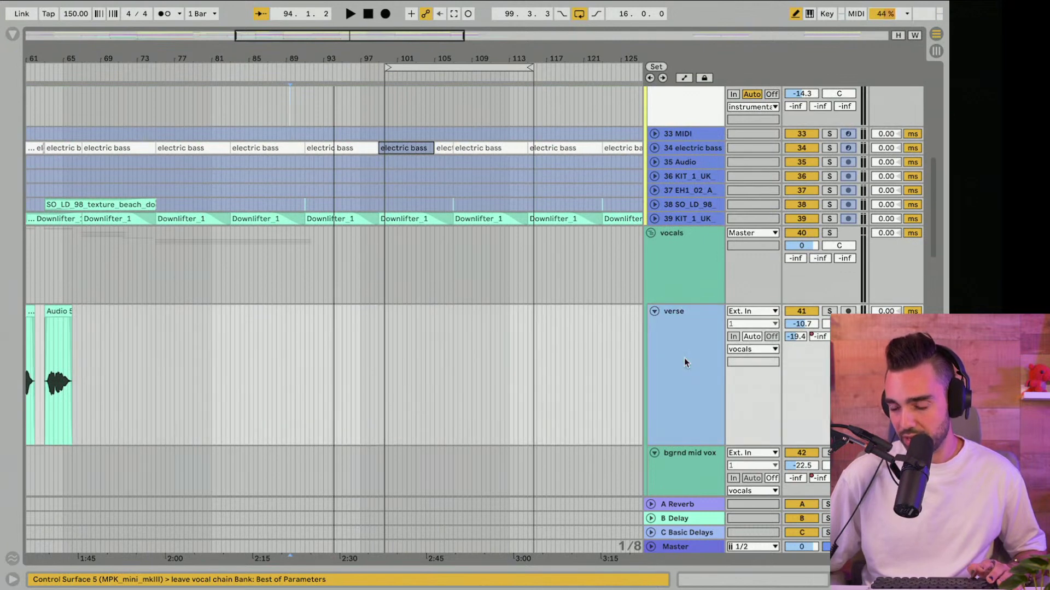
right_click(685, 360)
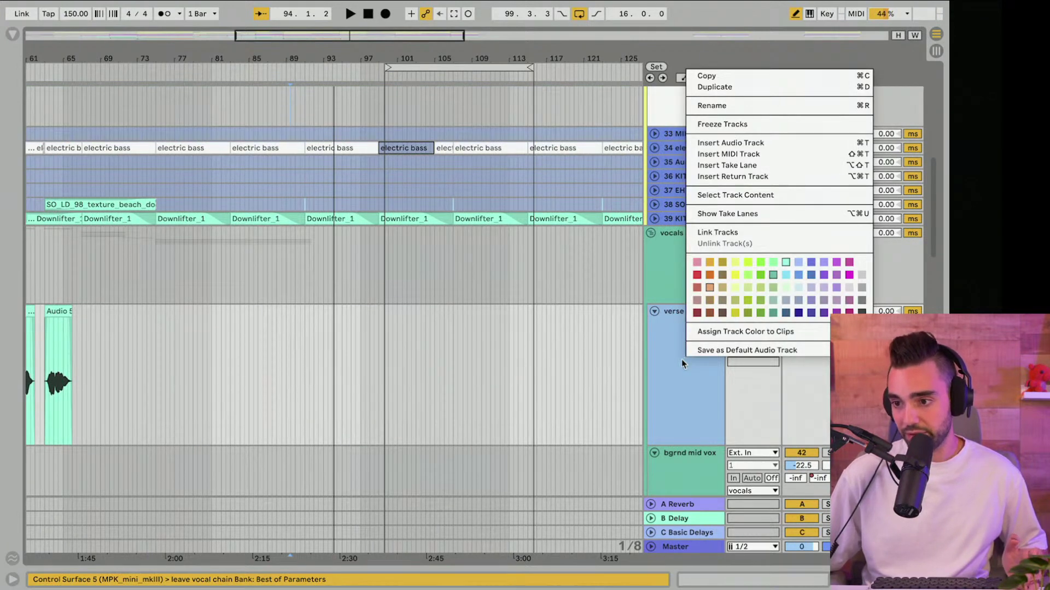
click(737, 125)
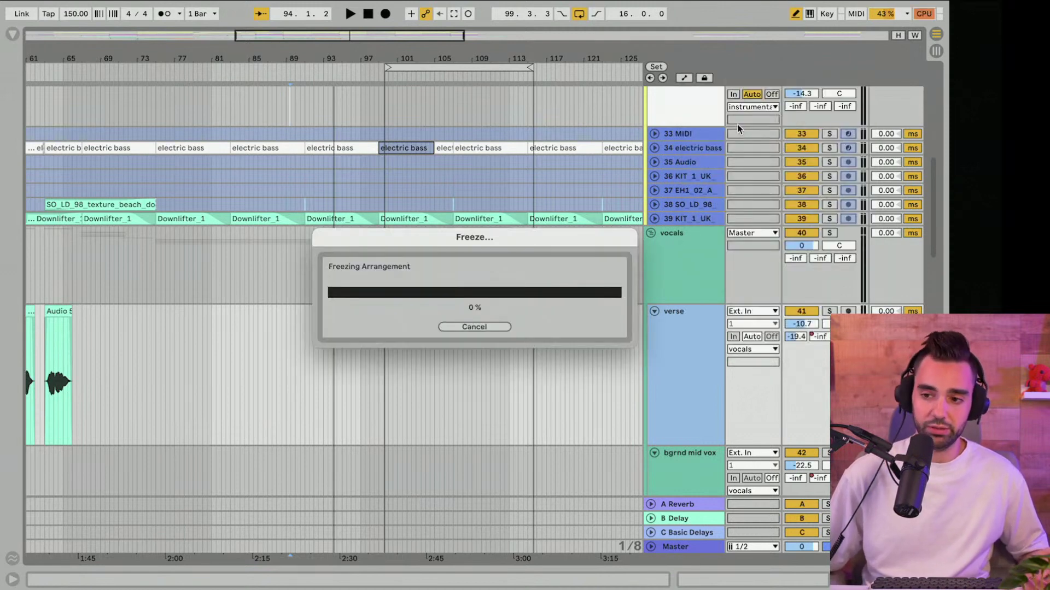
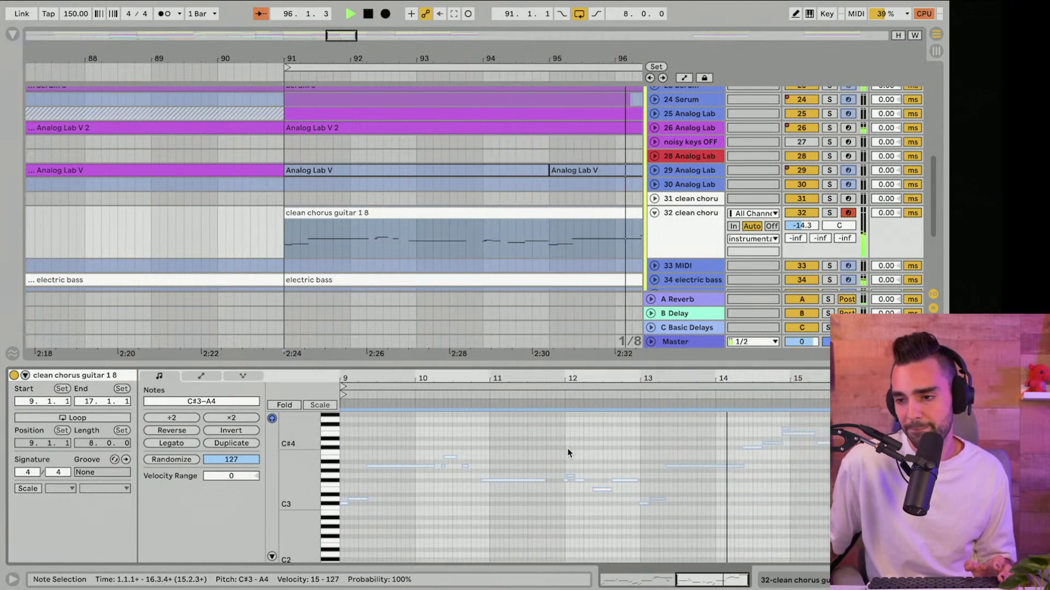
Step: Delete the F4 note at 14.4.3 in track 32's clean chorus guitar clip and stop playback
double_click(782, 426)
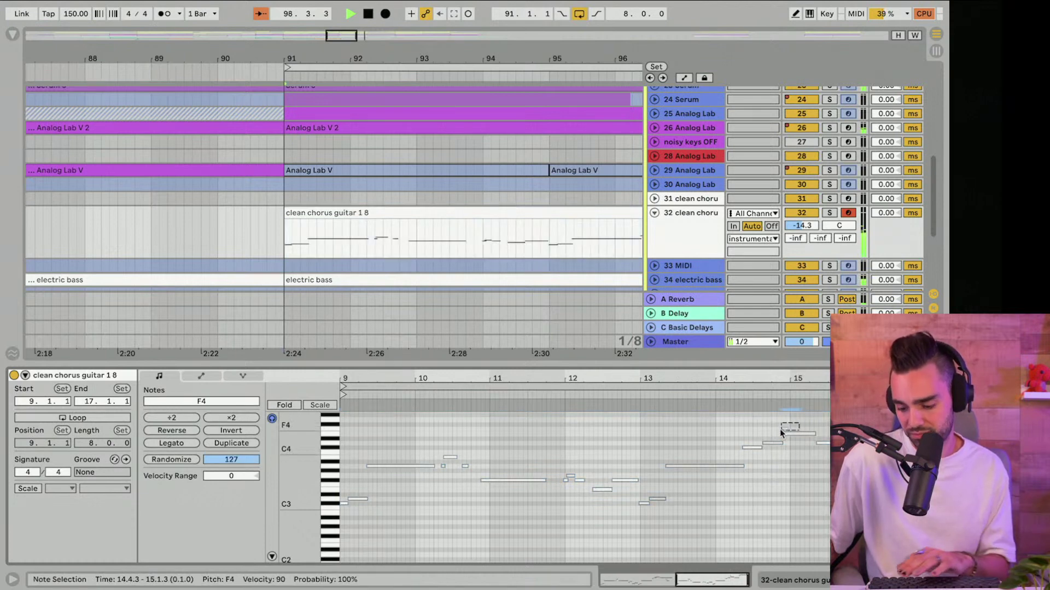
key(Delete)
key(space)
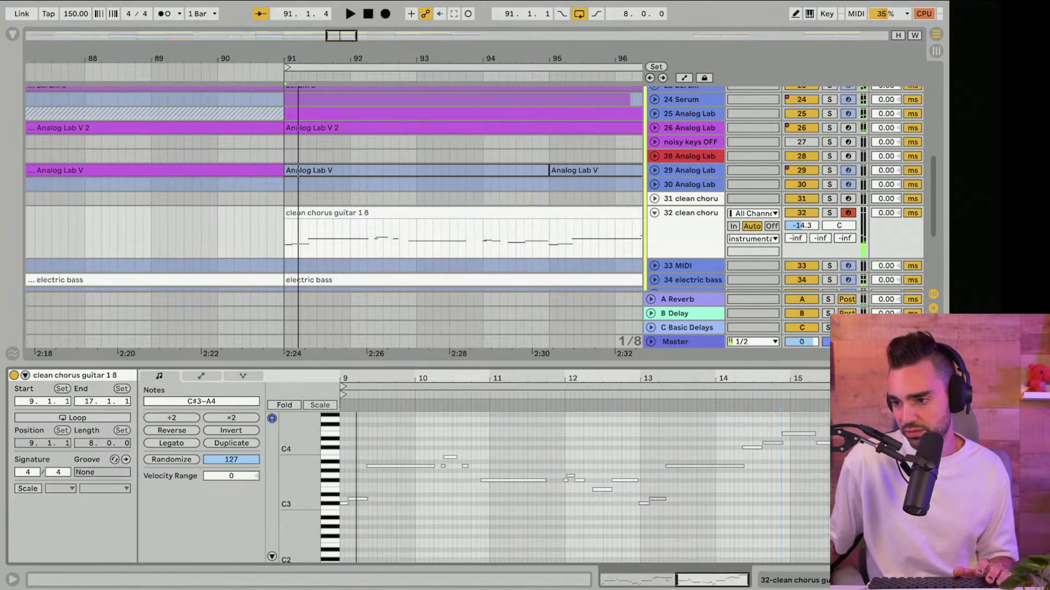
Step: Play back the clean chorus guitar clip and fold its note editor to show only the used pitches
scroll(585, 486, up, 5)
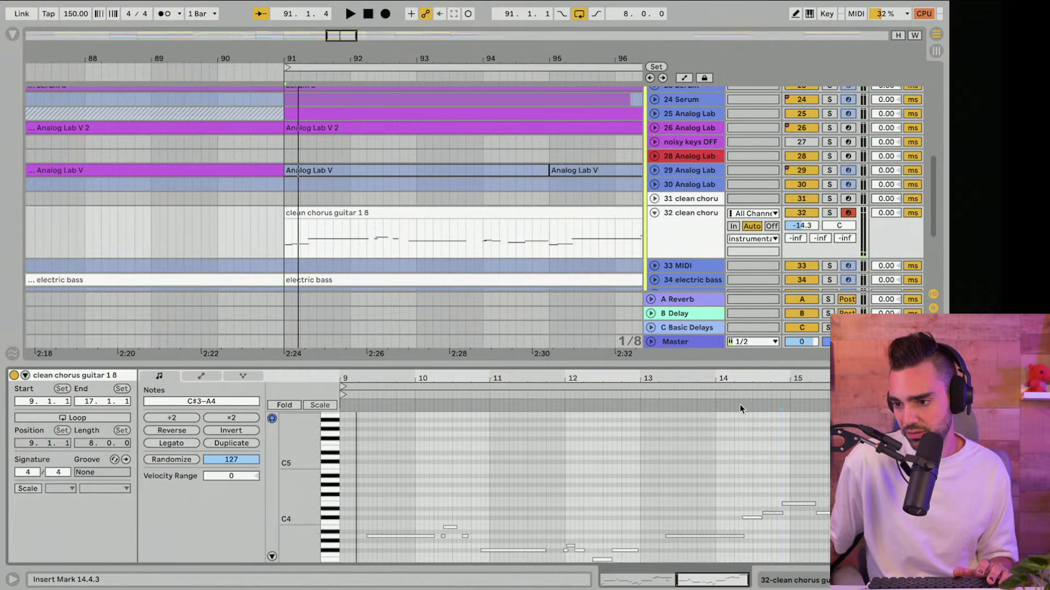
click(733, 394)
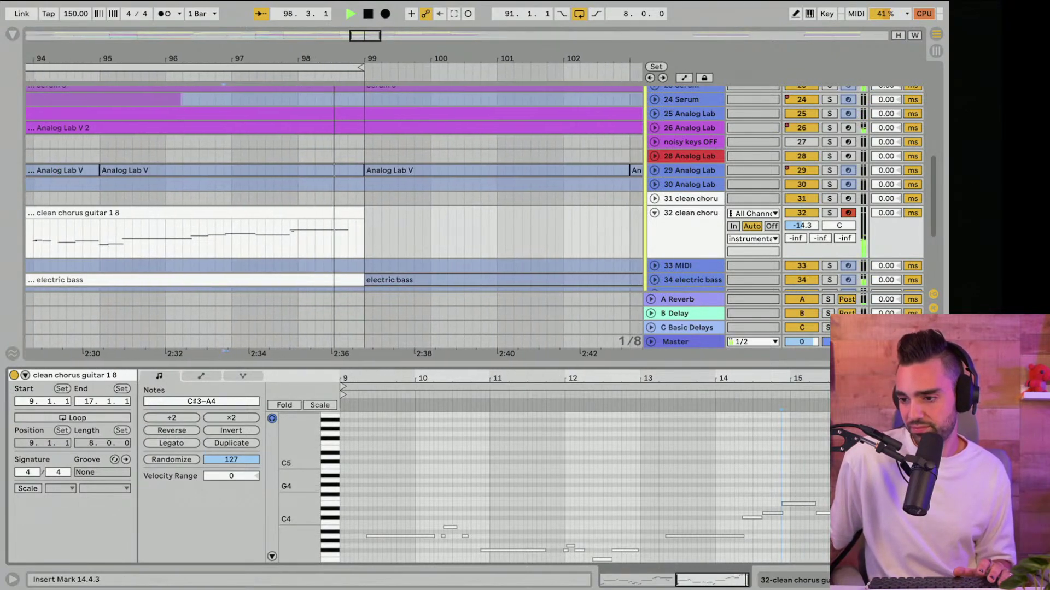
key(space)
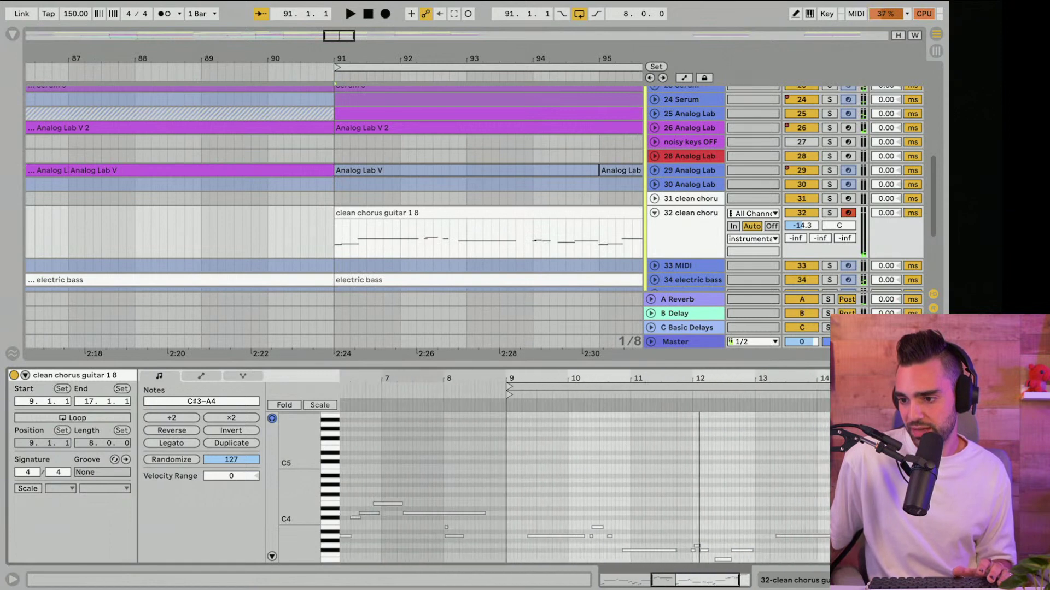
scroll(585, 481, right, 2)
key(Right)
right_click(794, 414)
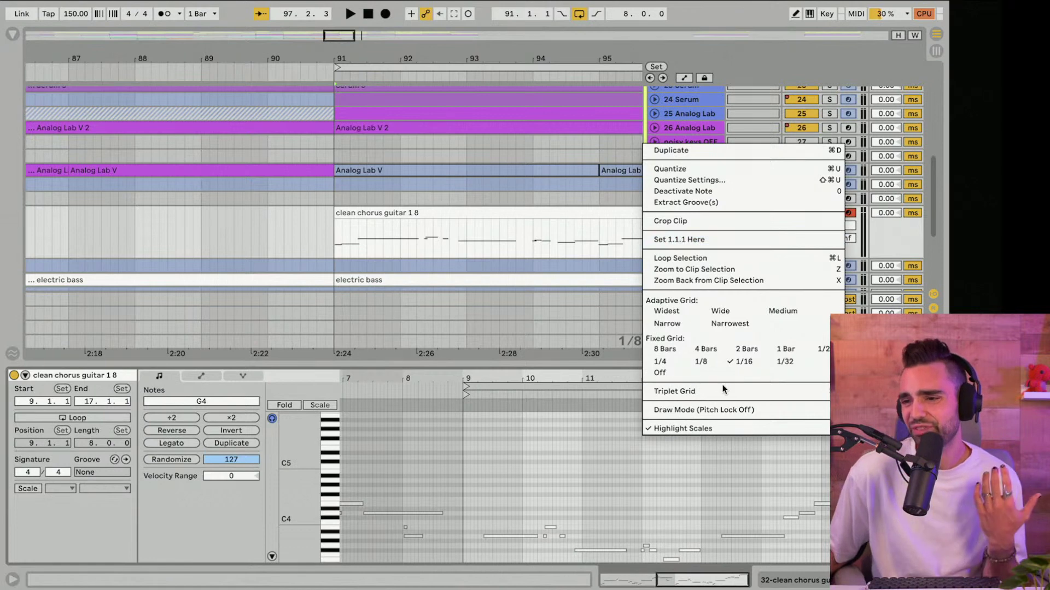
right_click(510, 440)
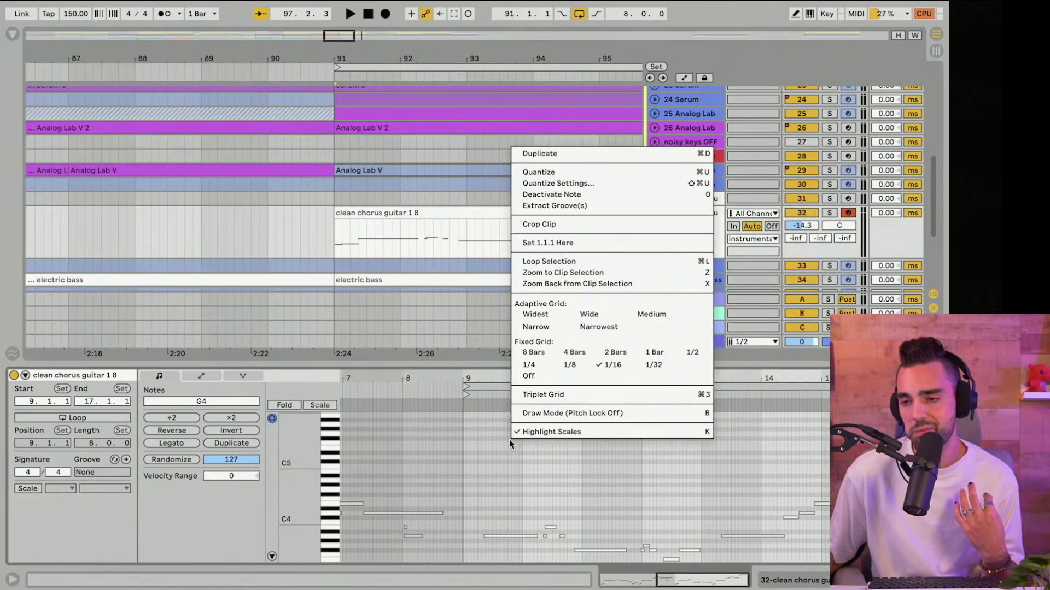
click(290, 406)
click(284, 405)
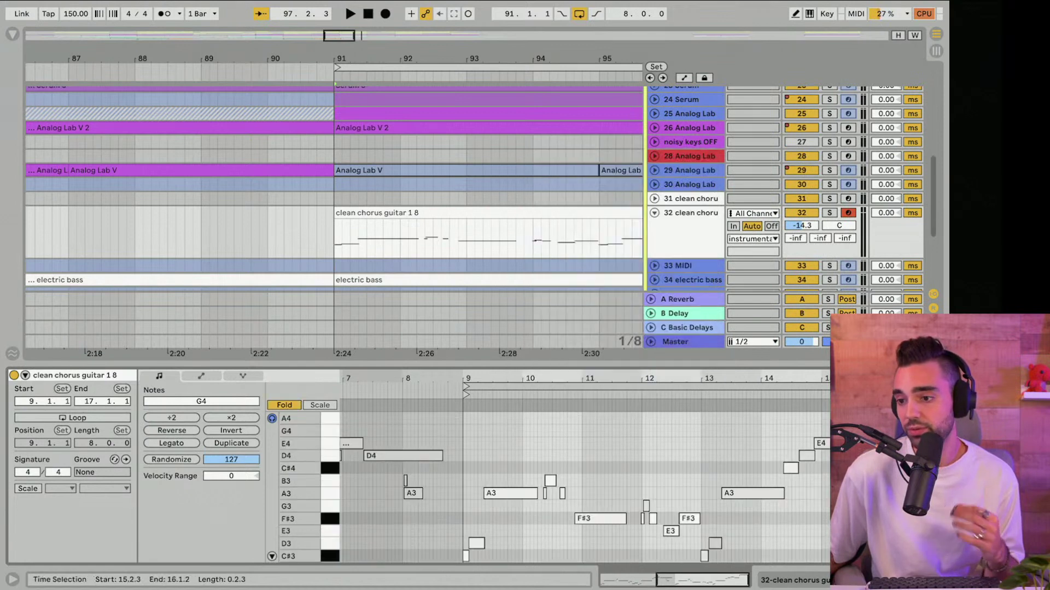
Step: Audition the short G4 note just before the A4 at the end of bar 15 in the guitar clip
drag(882, 378, 812, 426)
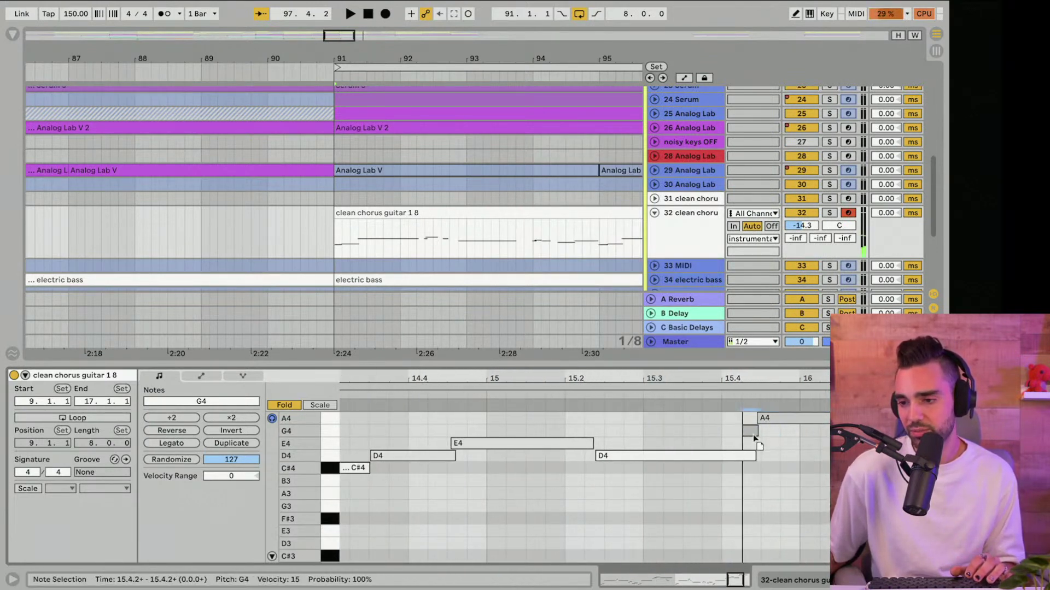
click(555, 392)
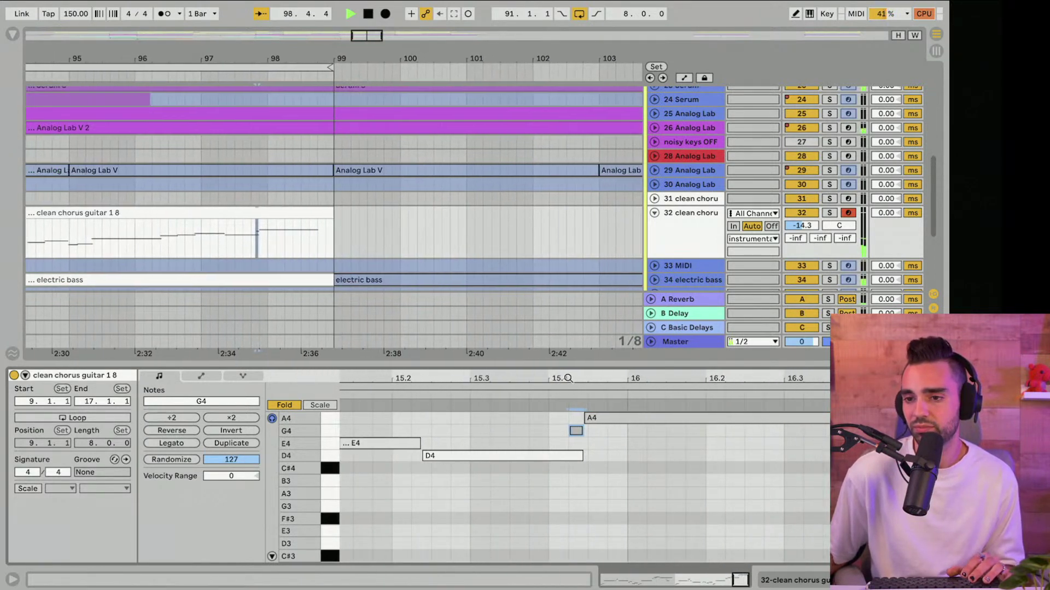
key(space)
key(space)
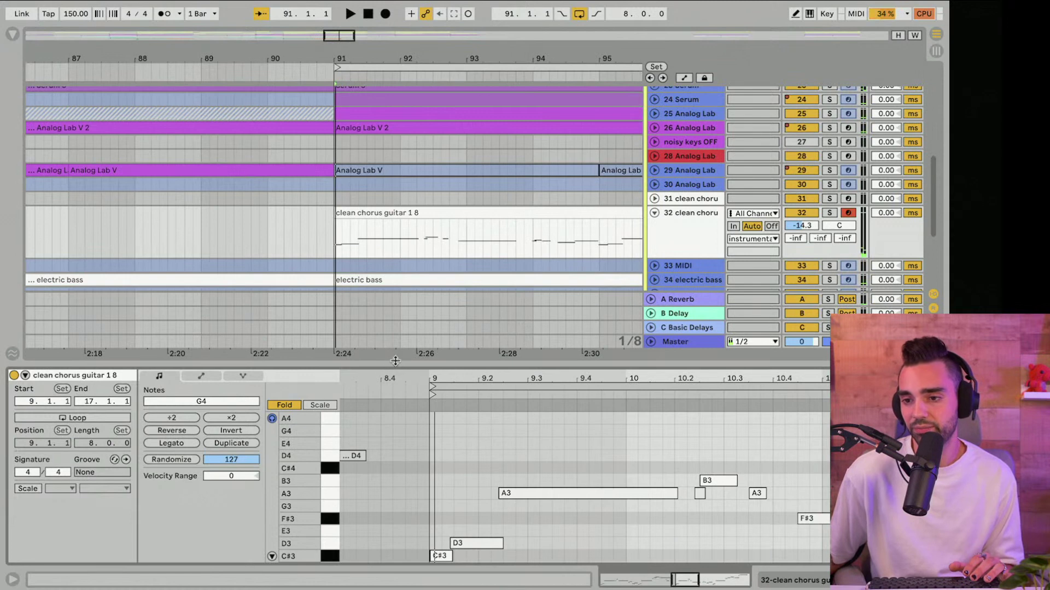
Step: Turn off the arrangement loop and set track 32's volume to -12.6 dB during playback
drag(395, 361, 371, 553)
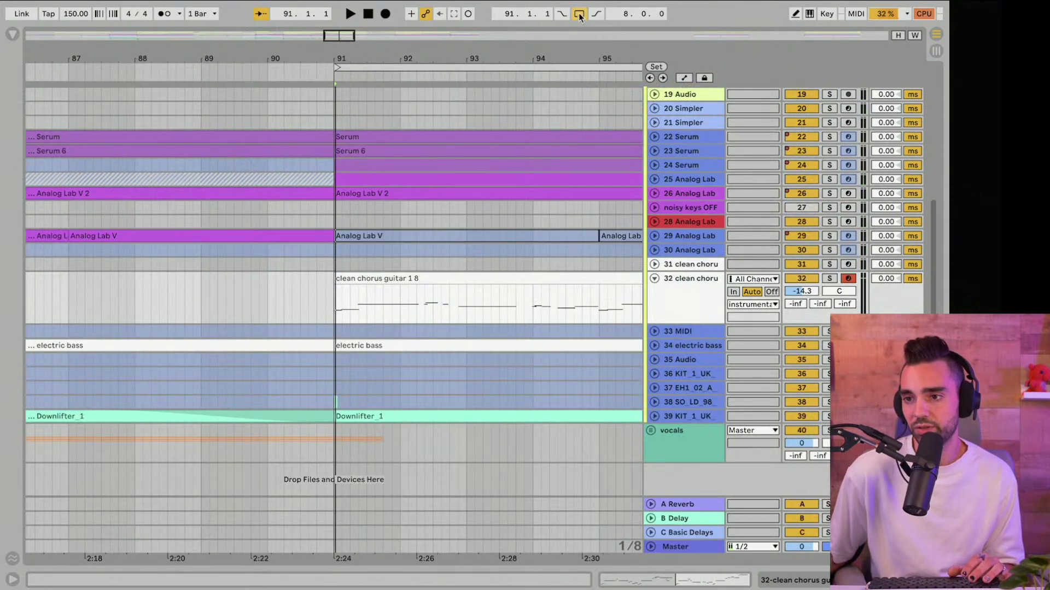
click(227, 77)
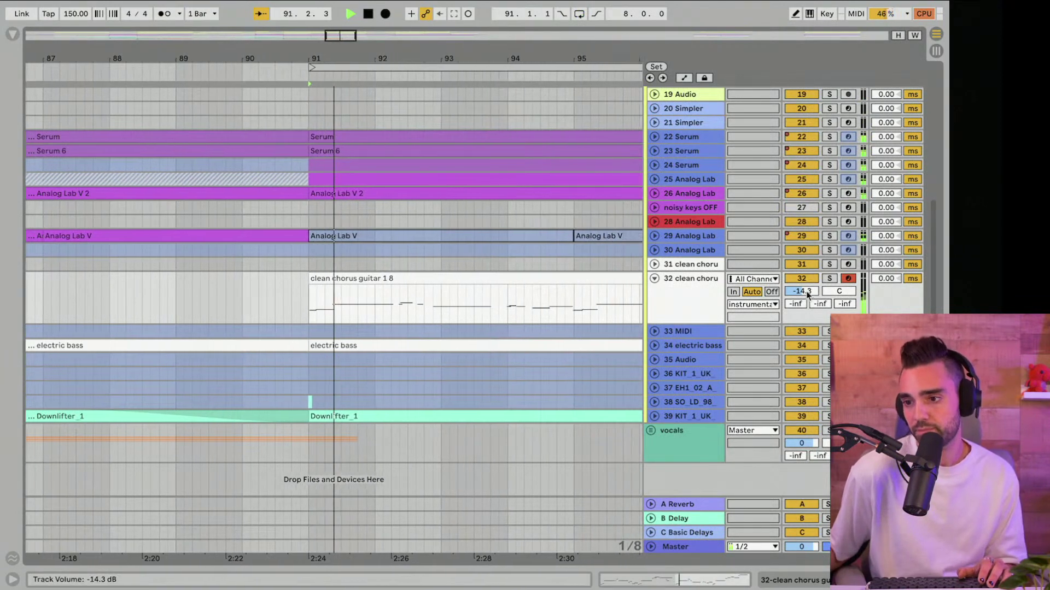
drag(808, 295, 807, 281)
Step: In track 32's Basic Audio Processing rack, set Low Cut to 424 Hz, High Boost to 2.01 dB, Reverb Dry/Wet to 46% and Room Size to 5.81 s
double_click(690, 296)
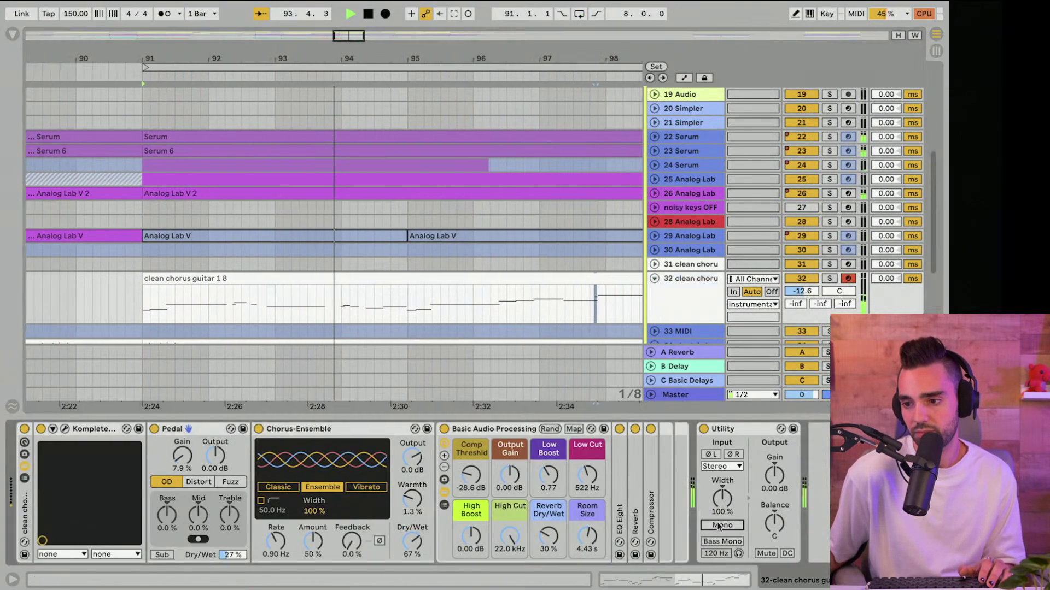
drag(588, 474, 587, 487)
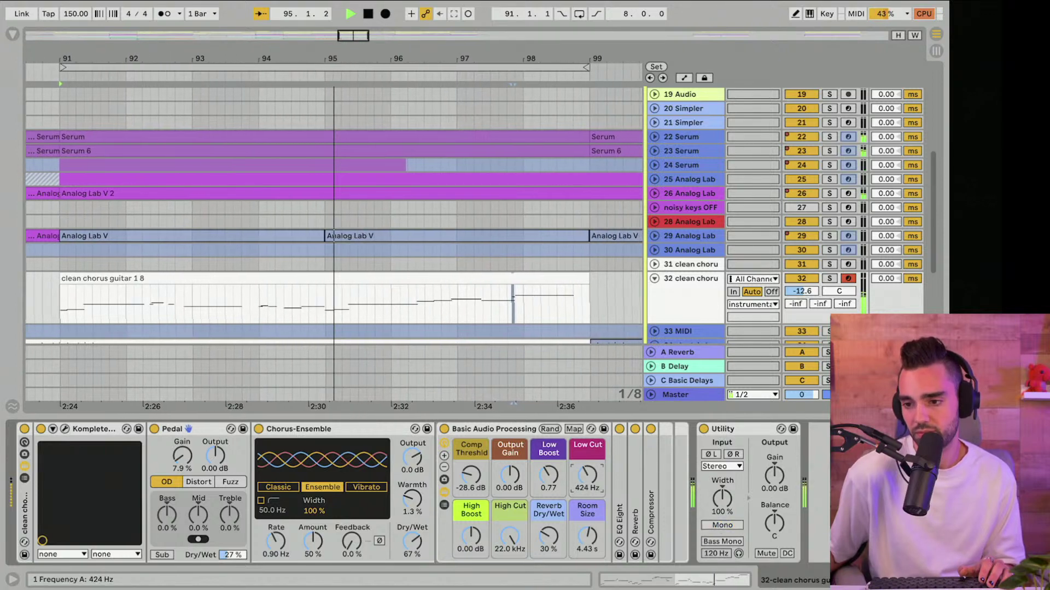
drag(471, 536, 471, 530)
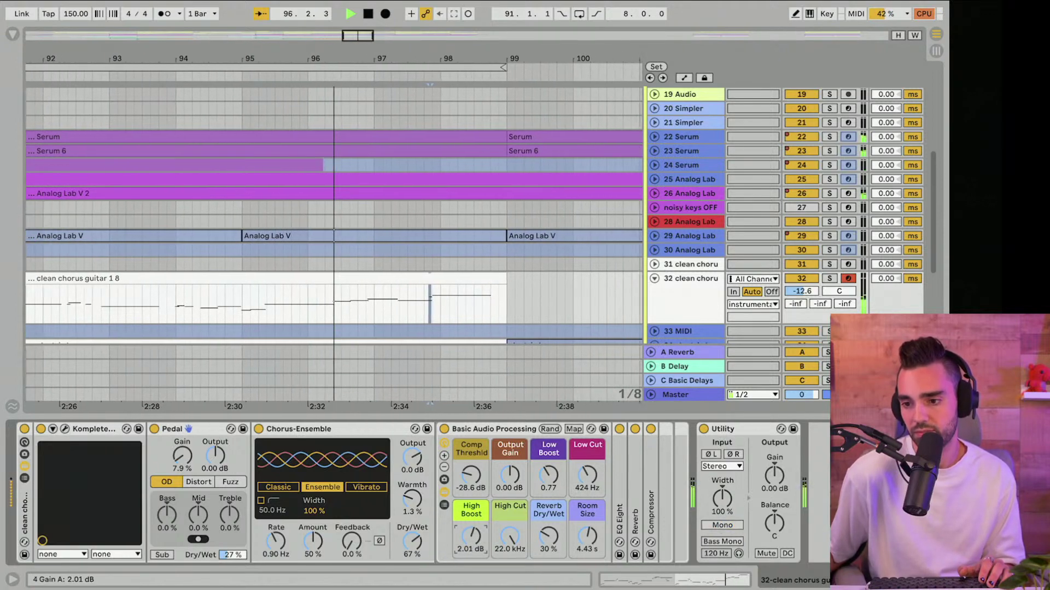
drag(544, 538, 544, 531)
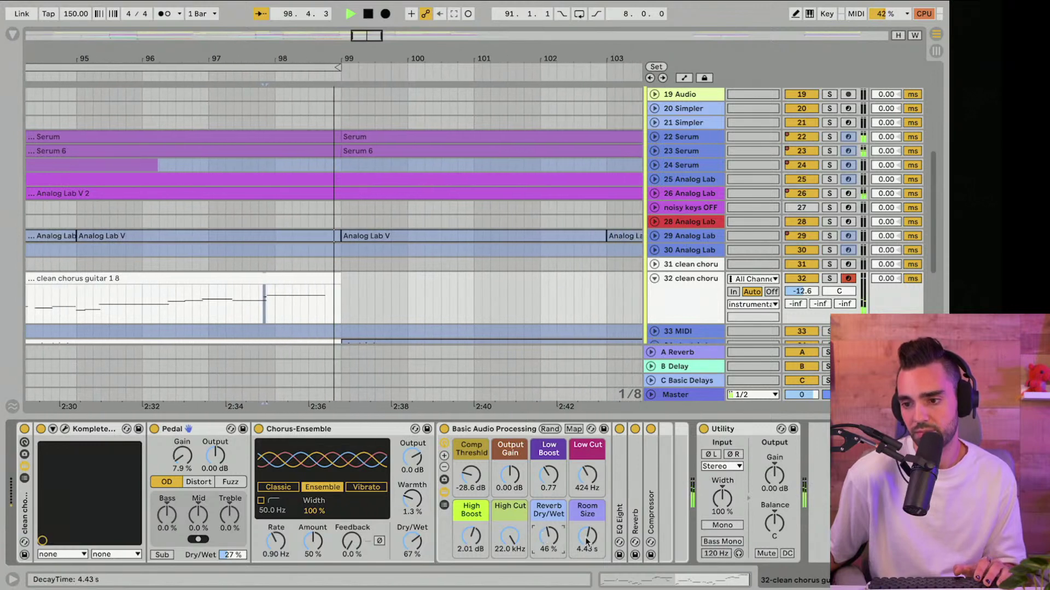
key(space)
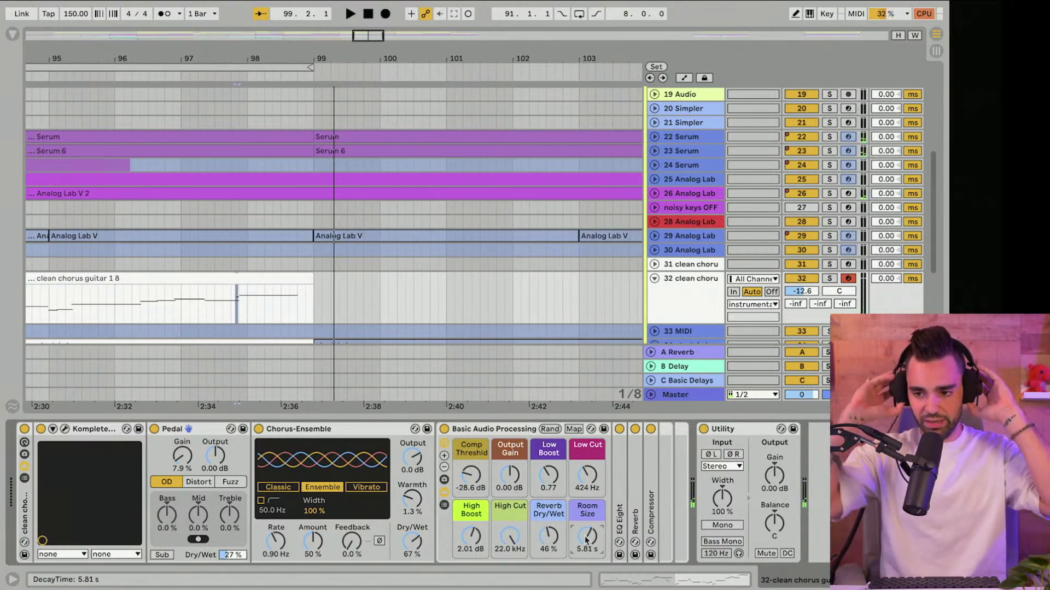
Step: Set track 32's Chorus-Ensemble Dry/Wet to 47% and the track volume to -11.7 dB
drag(413, 541, 413, 545)
key(space)
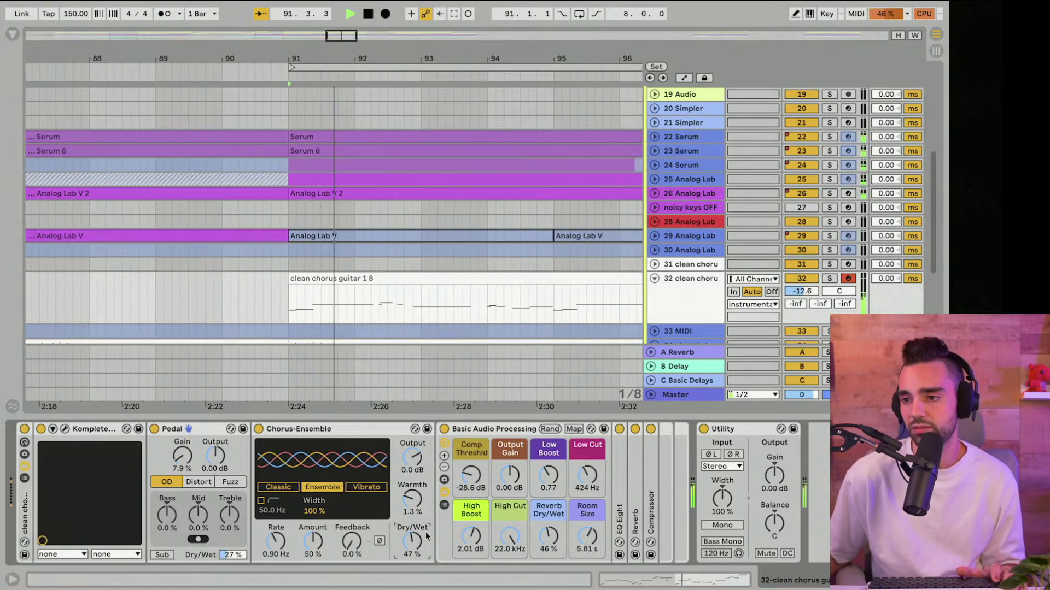
click(816, 294)
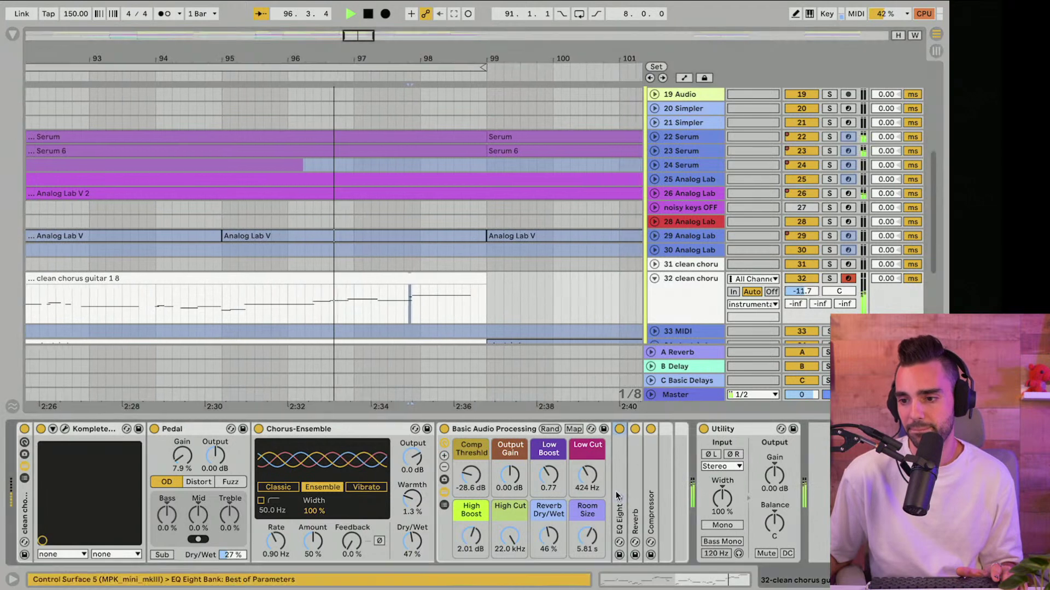
Step: Unfold the rack's EQ Eight, narrow a band to Q 2.49 and cut the guitar with it just below 1 kHz
double_click(615, 491)
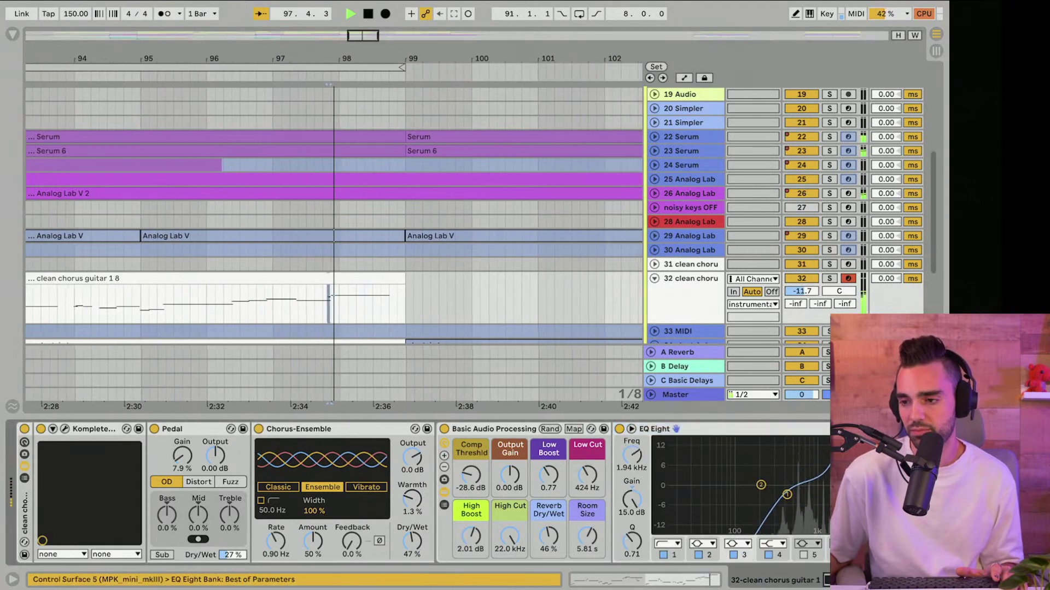
drag(646, 533, 647, 514)
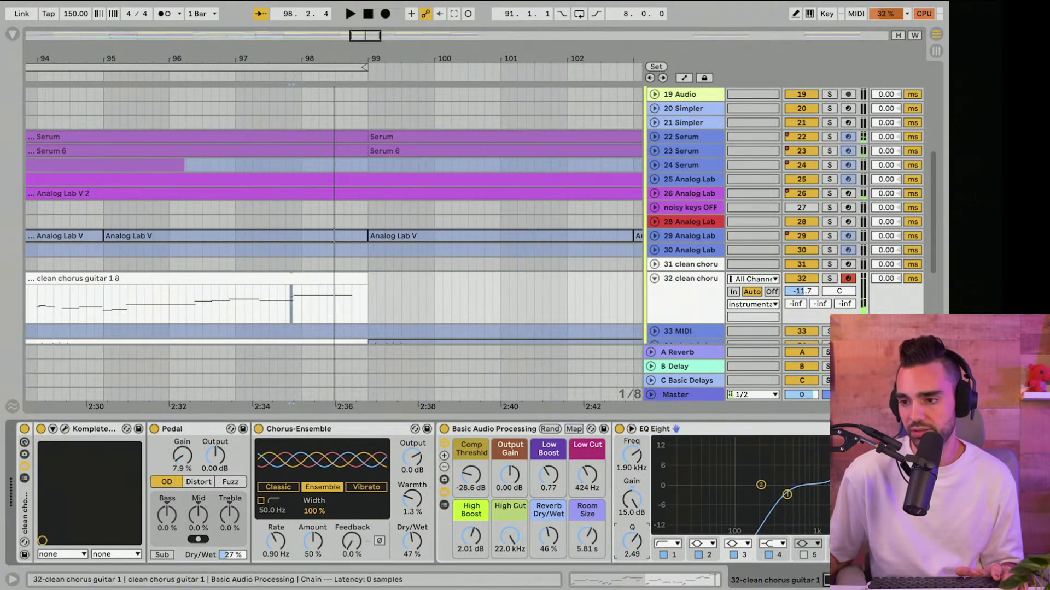
key(space)
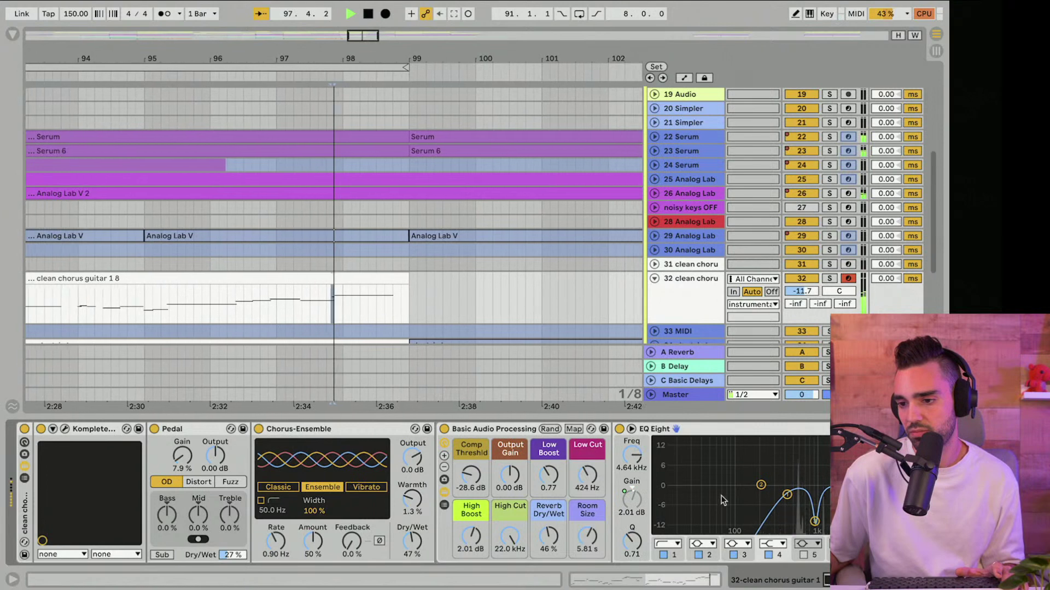
key(space)
Step: Show the velocity lane in the clean chorus guitar clip's enlarged note editor and close the clip view
double_click(275, 281)
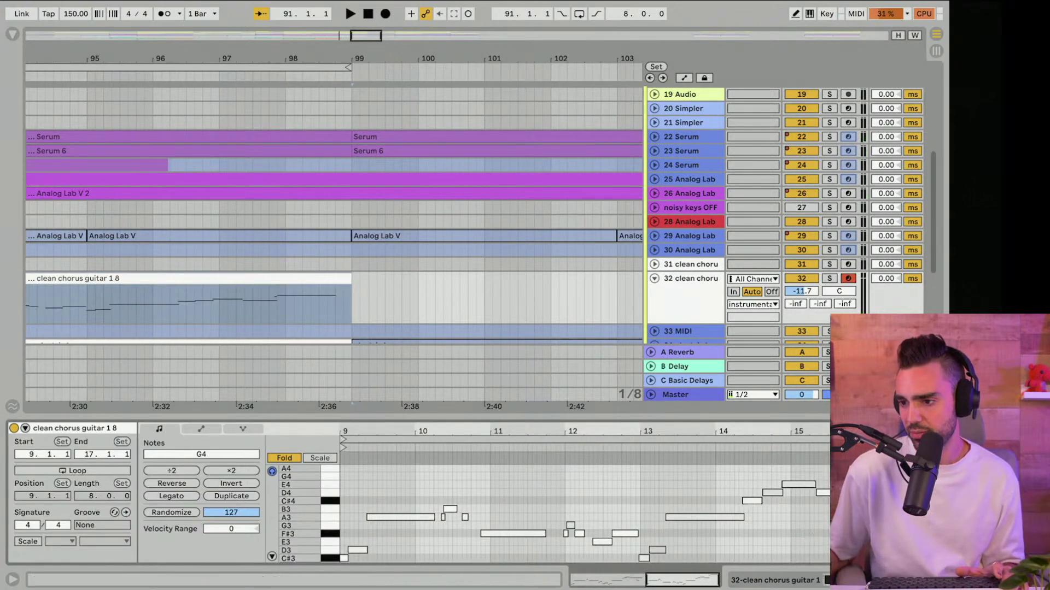
drag(906, 415, 906, 247)
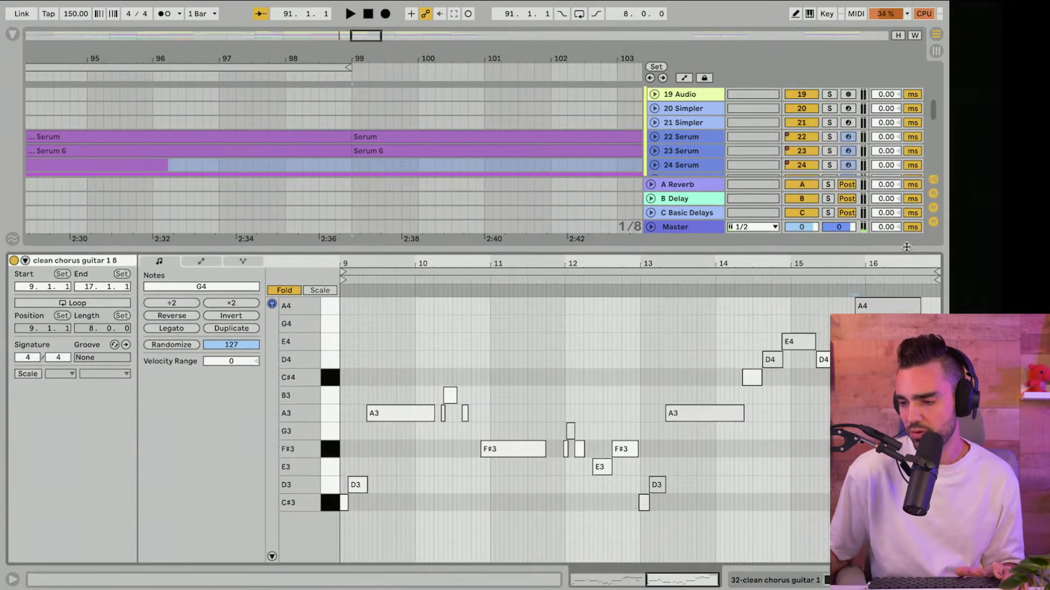
click(271, 555)
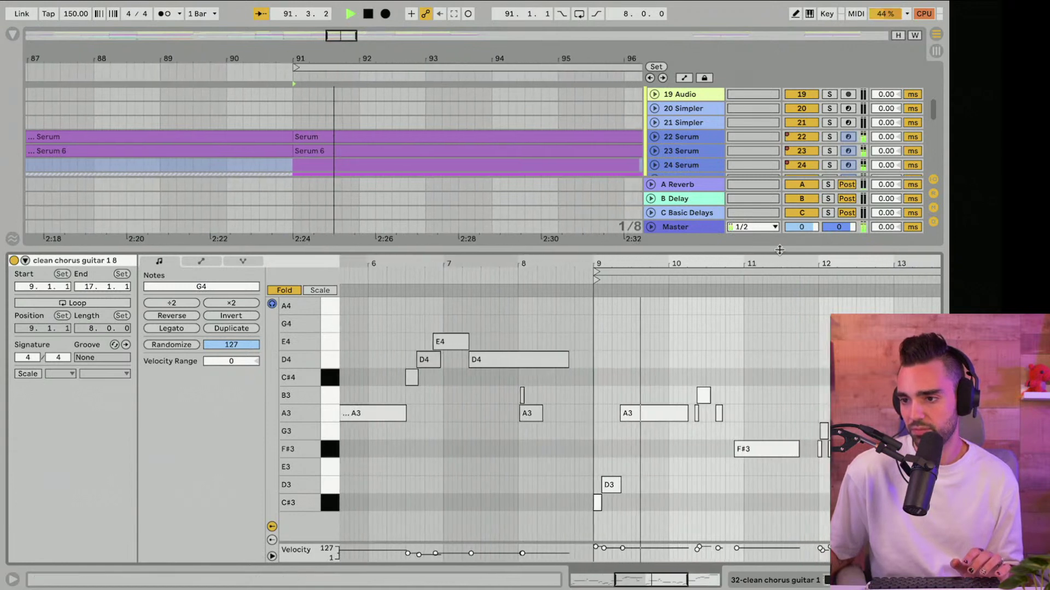
key(ctrl+alt+l)
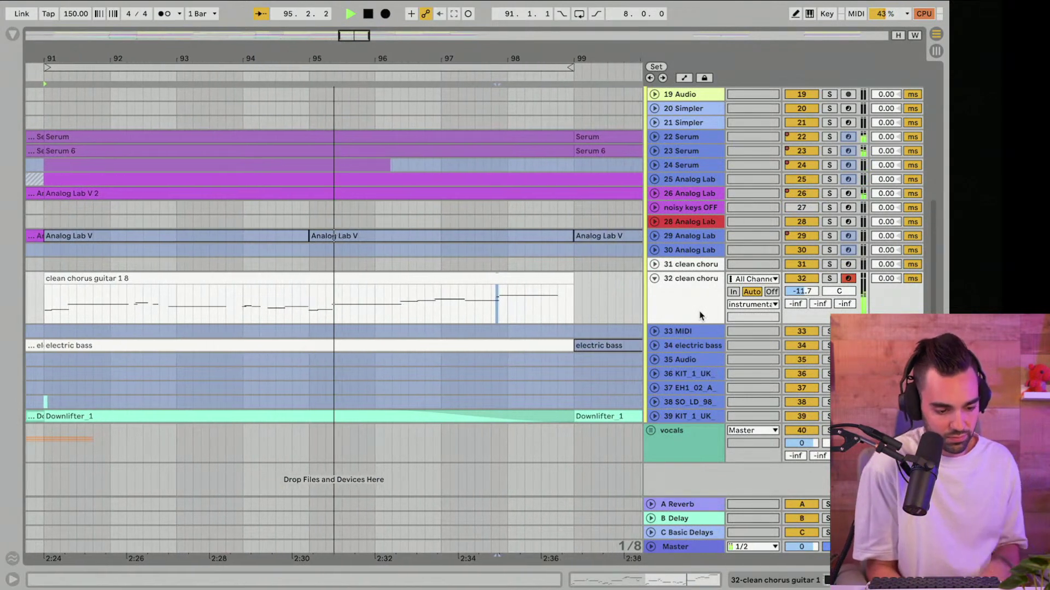
Step: Save the set and stop playback with the whole arrangement in view
key(ctrl+s)
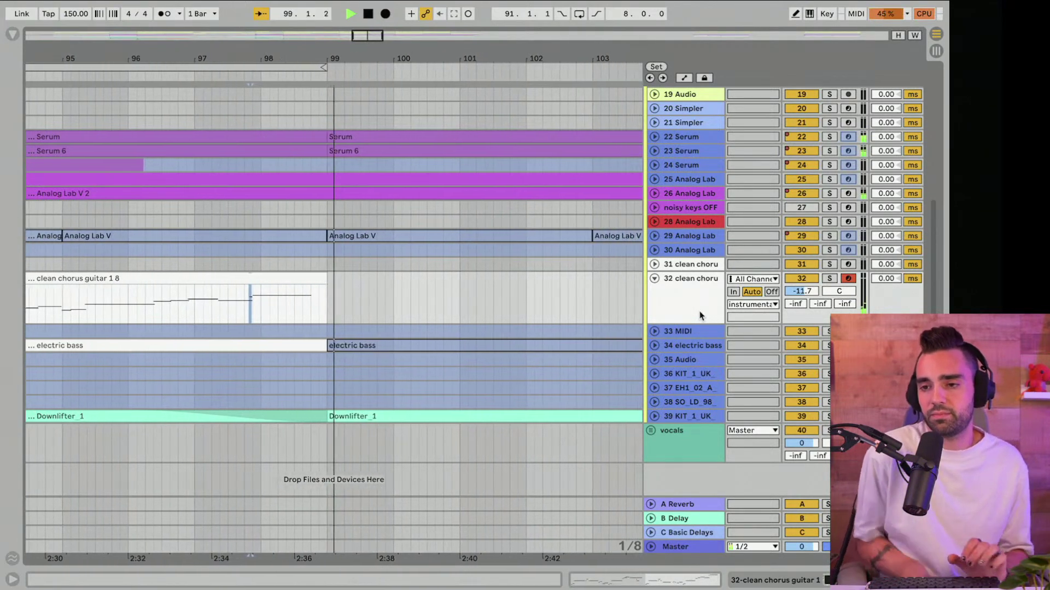
drag(189, 58, 183, 54)
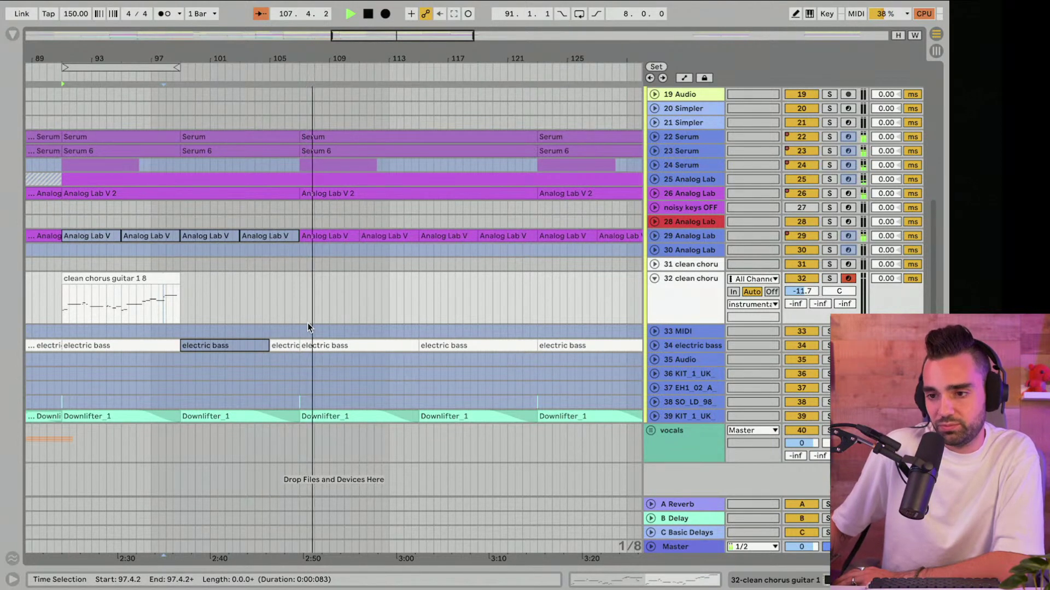
key(w)
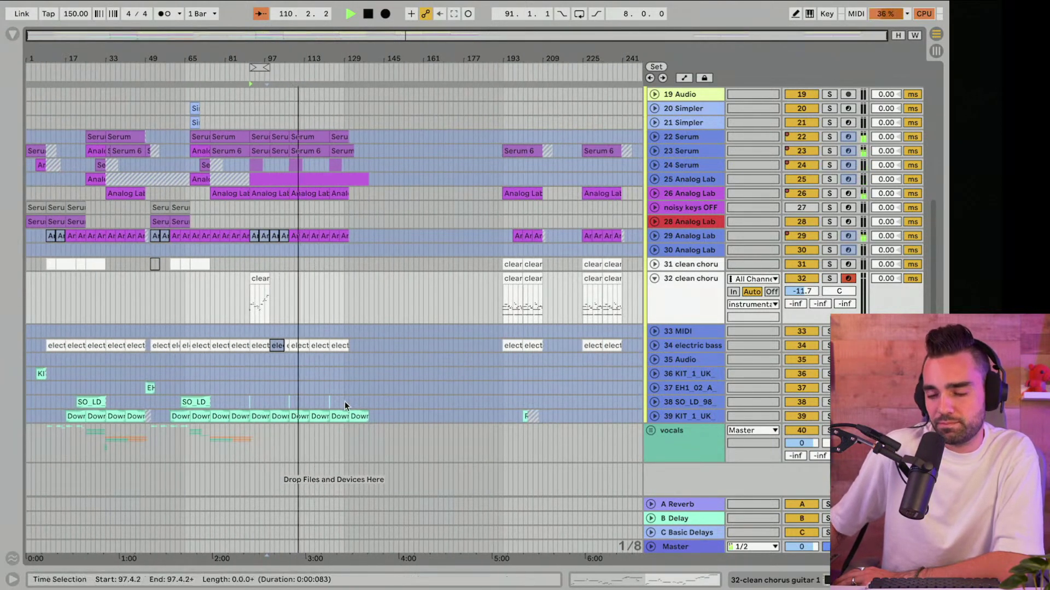
key(space)
Step: Unfold the vocals group and set the loop brace to the chorus from bar 75 to bar 93
click(651, 429)
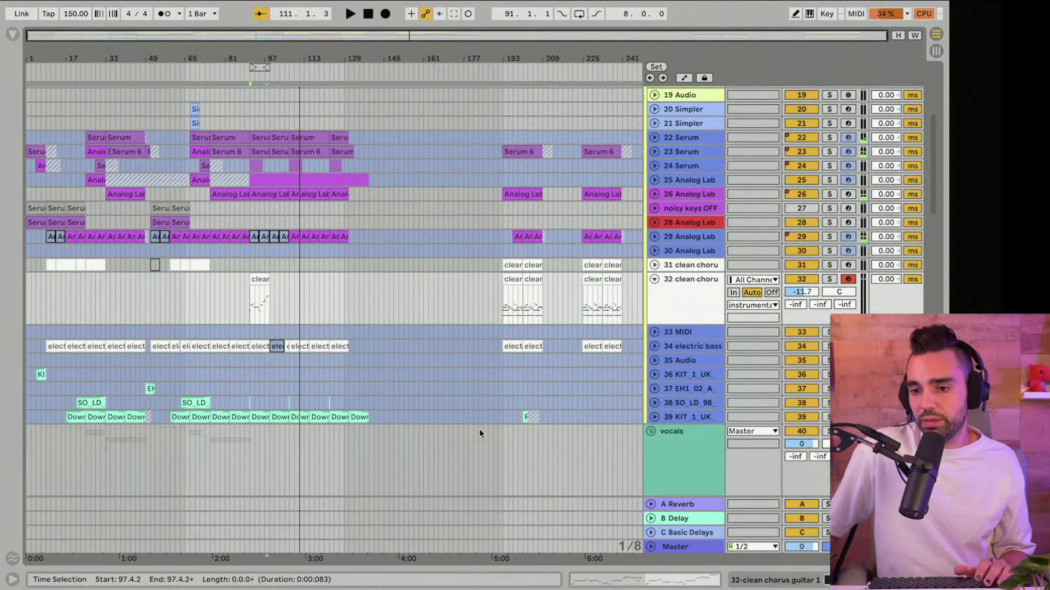
scroll(475, 431, down, 15)
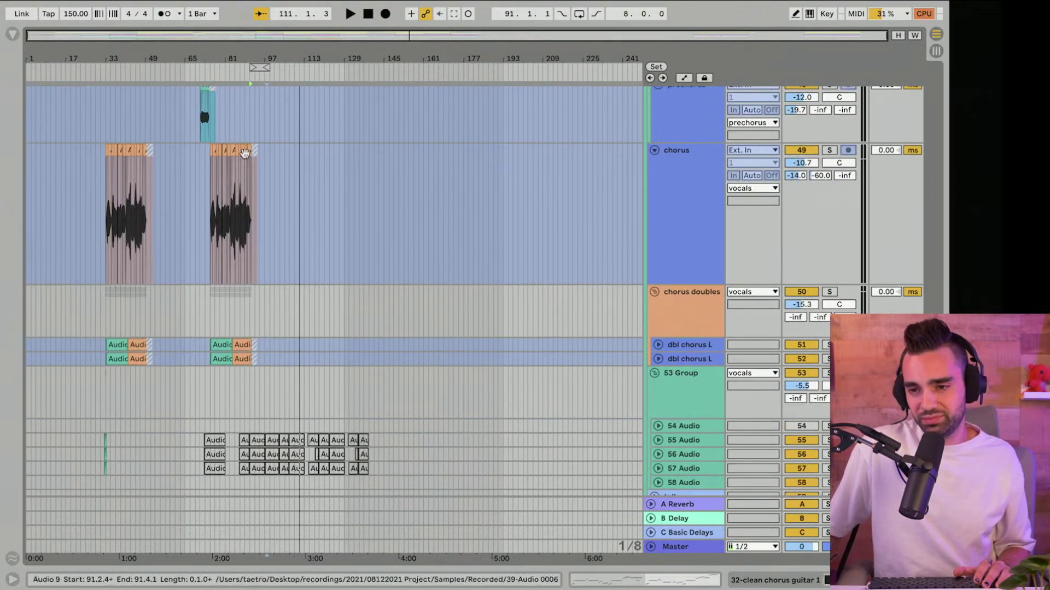
drag(241, 59, 241, 104)
drag(397, 70, 239, 104)
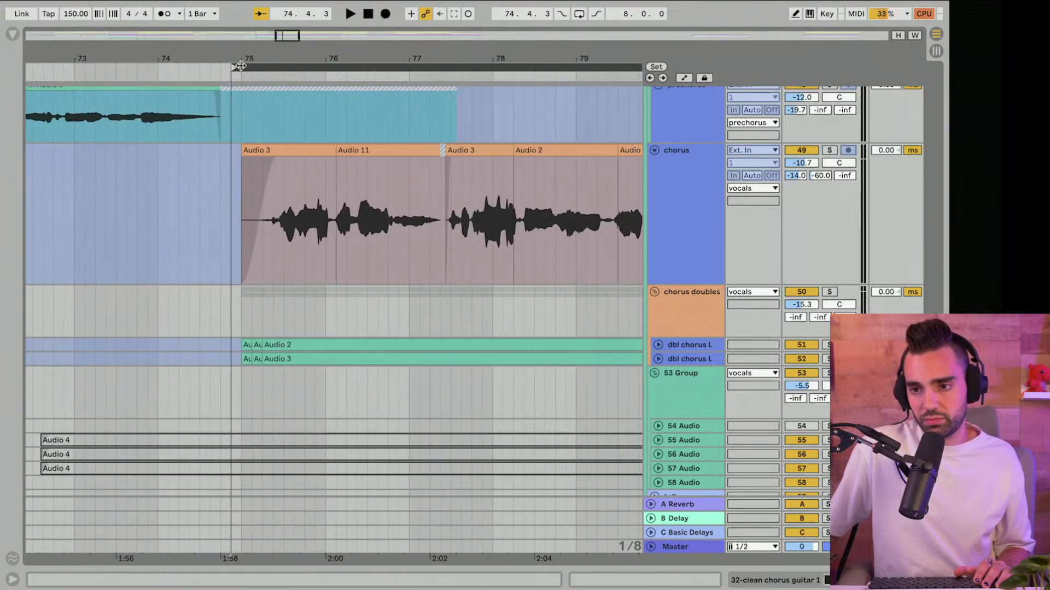
drag(262, 61, 256, 33)
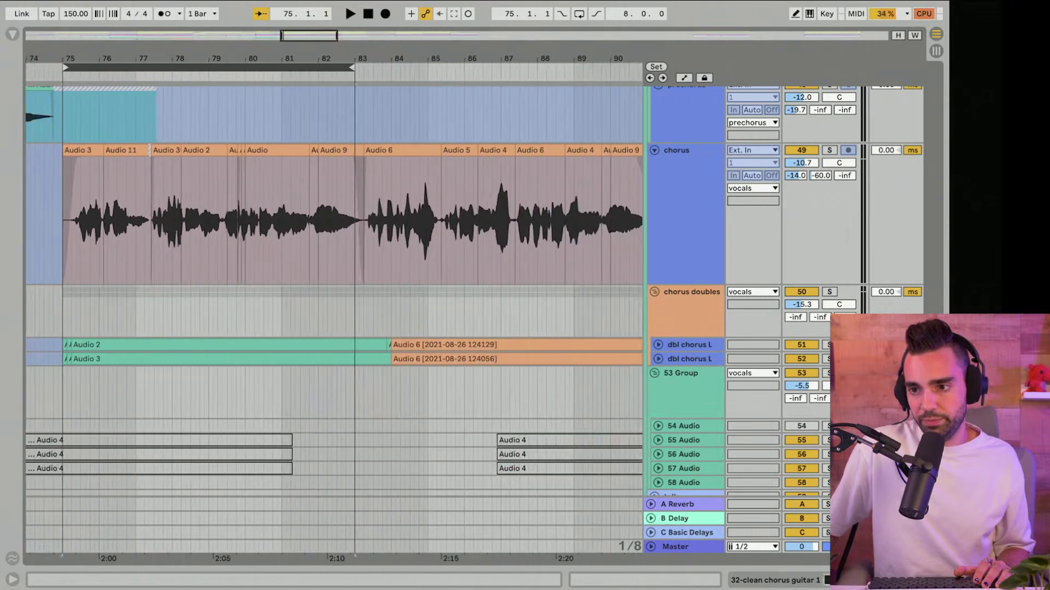
drag(382, 64, 413, 84)
Step: Set the loop brace to bars 75 to 93 and select the second chorus's vocals over that range
click(384, 68)
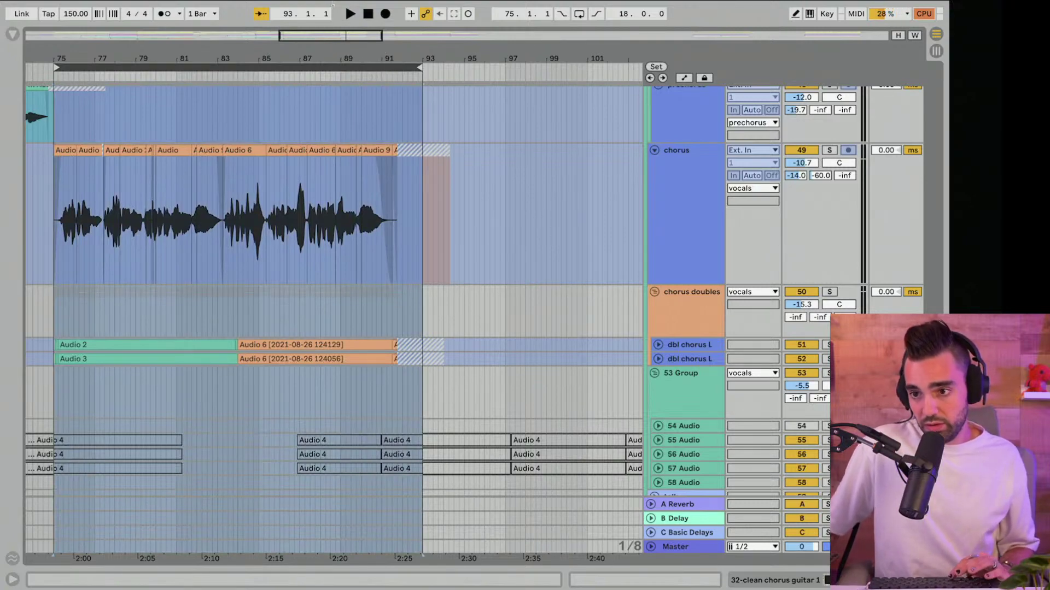
key(minus)
key(minus)
key(minus)
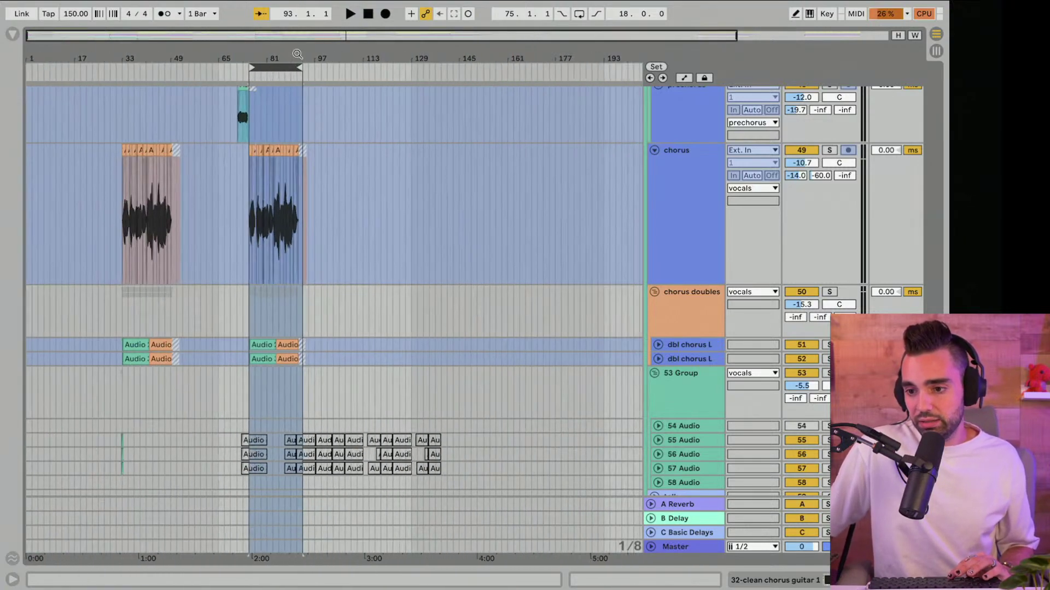
scroll(377, 156, up, 15)
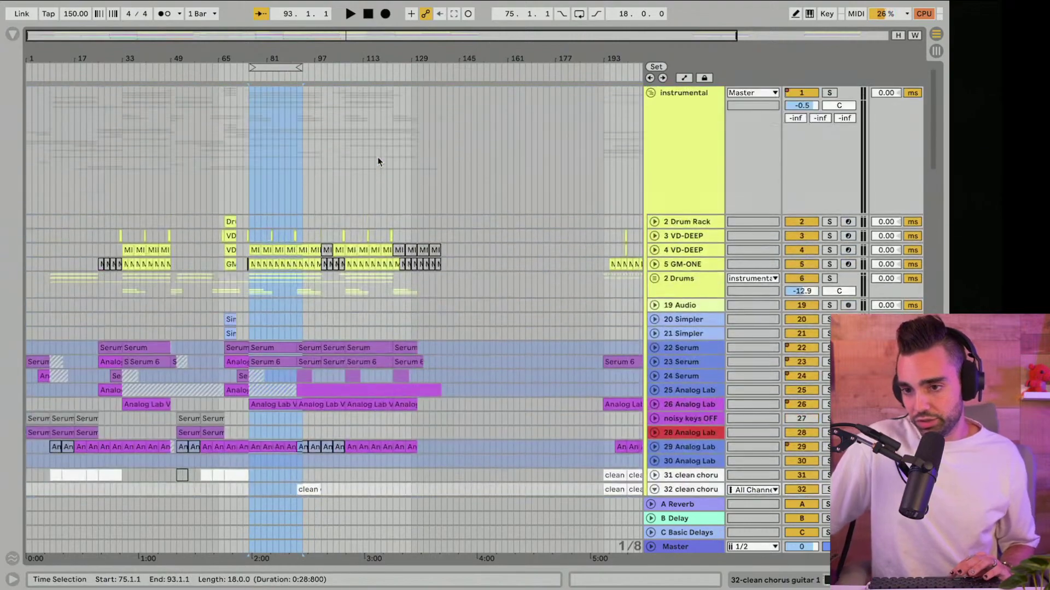
Step: Move the 18-bar loop brace to bar 107 and copy the second chorus's lead and double vocals there
scroll(377, 158, down, 15)
drag(274, 68, 386, 134)
scroll(385, 138, up, 15)
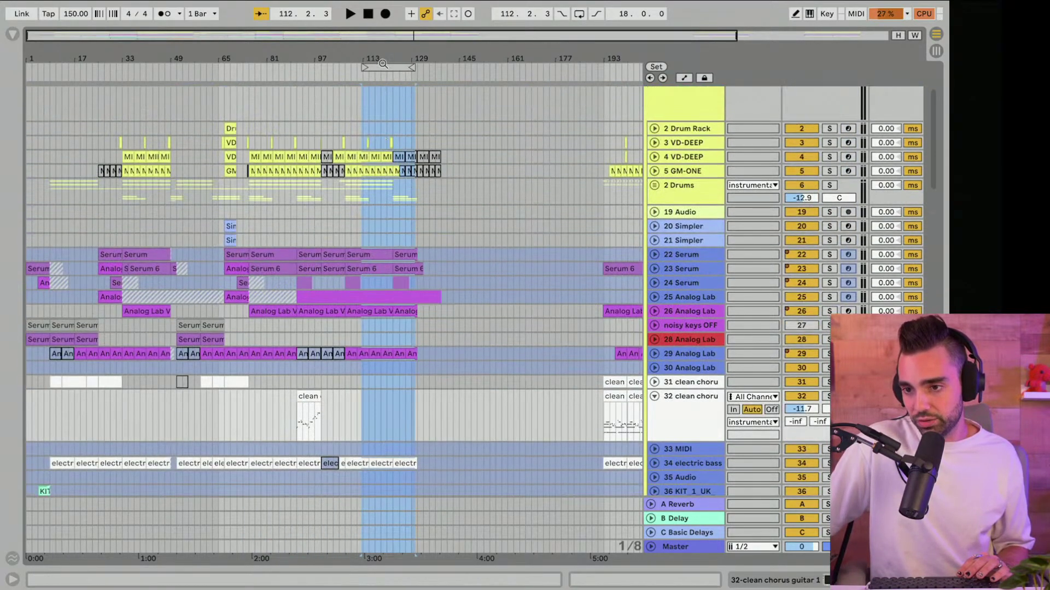
drag(382, 64, 382, 103)
drag(330, 64, 255, 70)
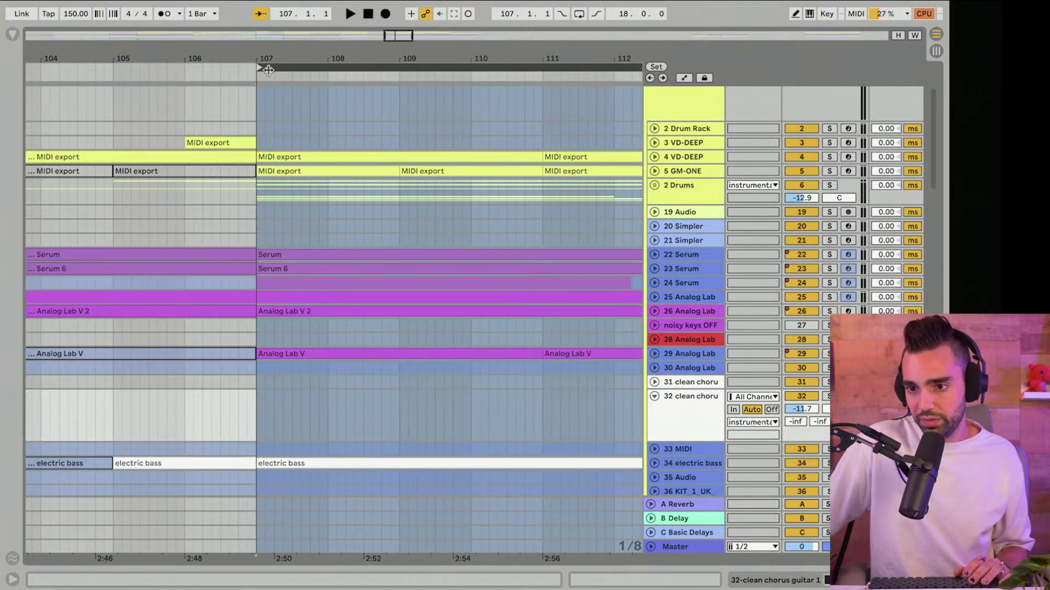
key(space)
key(z)
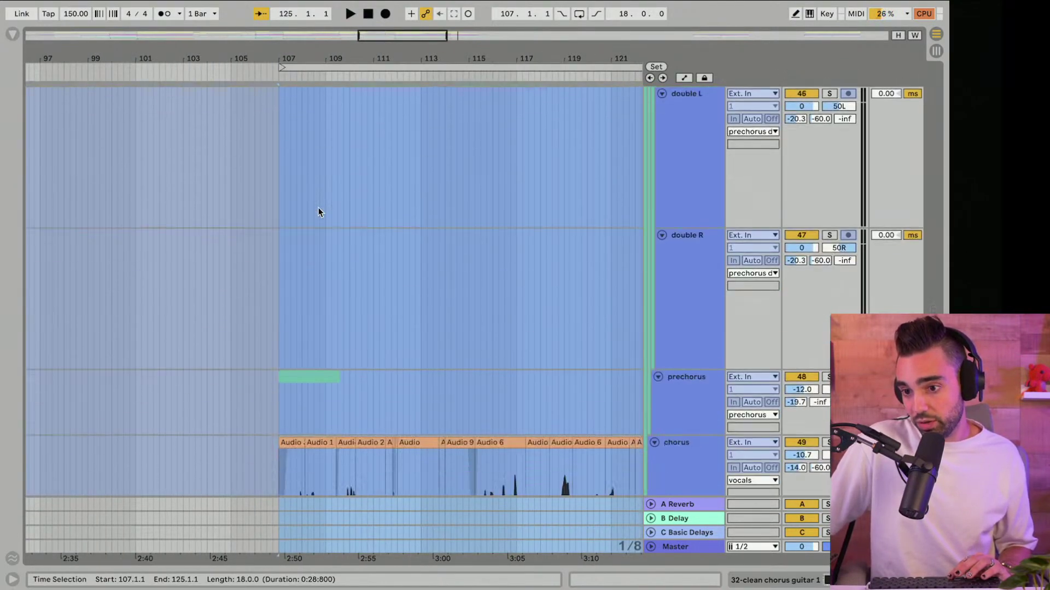
Step: Play the copied chorus vocals from just before bar 107
scroll(318, 212, down, 5)
scroll(318, 212, up, 1)
scroll(318, 212, down, 1)
click(248, 229)
key(space)
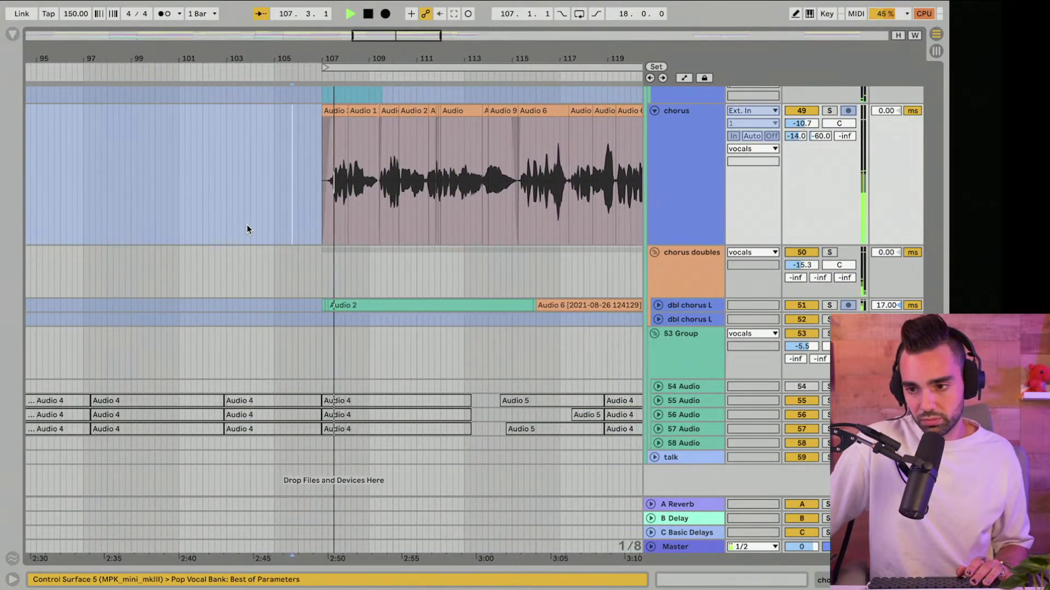
Step: Extend the end of the loop brace that starts at bar 107 to a length of 41.3.0
drag(390, 60, 390, 32)
scroll(375, 178, up, 10)
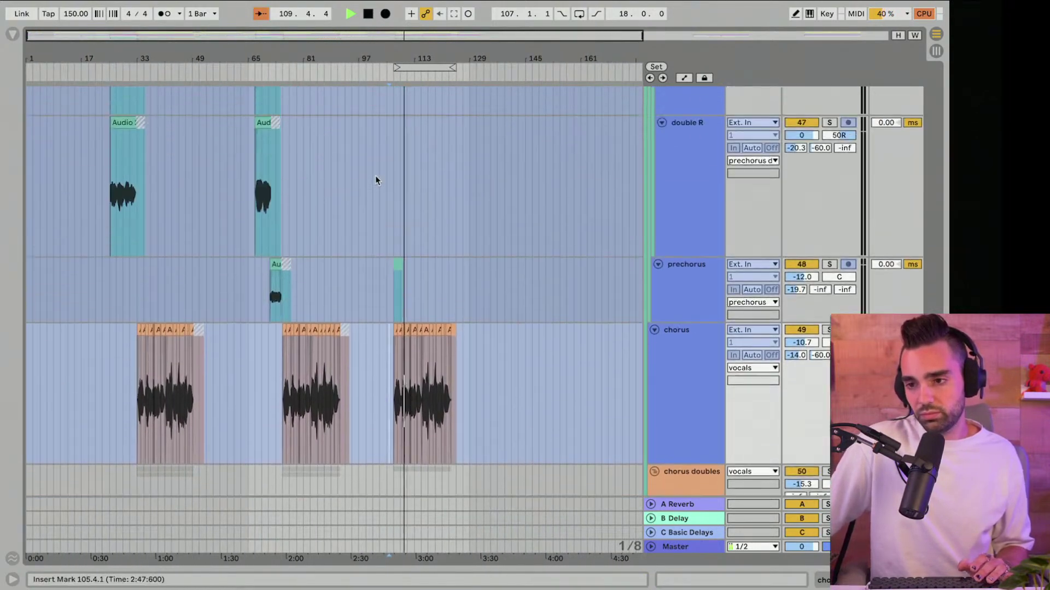
scroll(375, 176, up, 15)
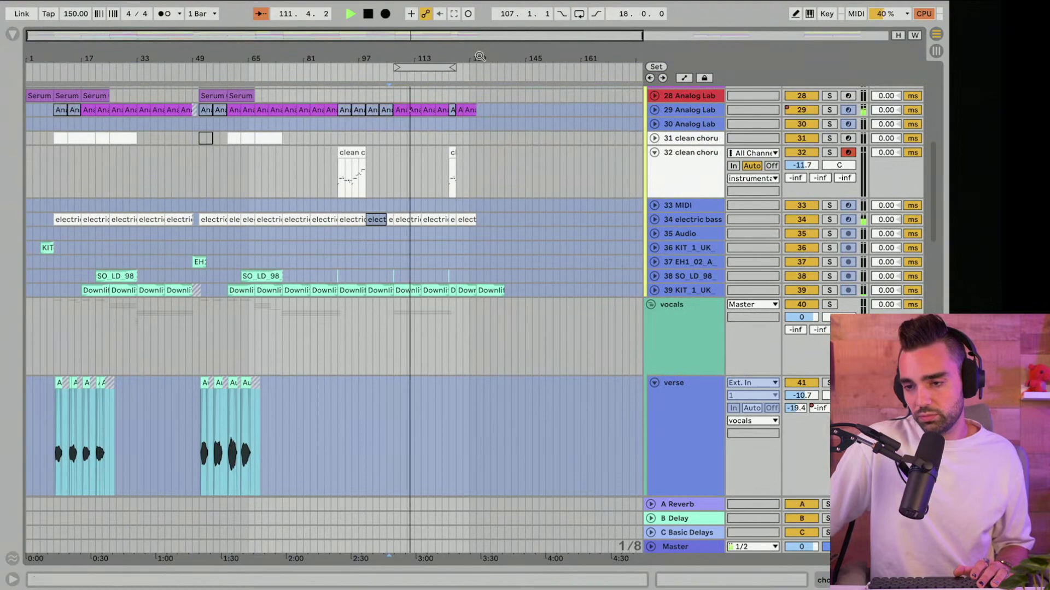
drag(453, 67, 537, 67)
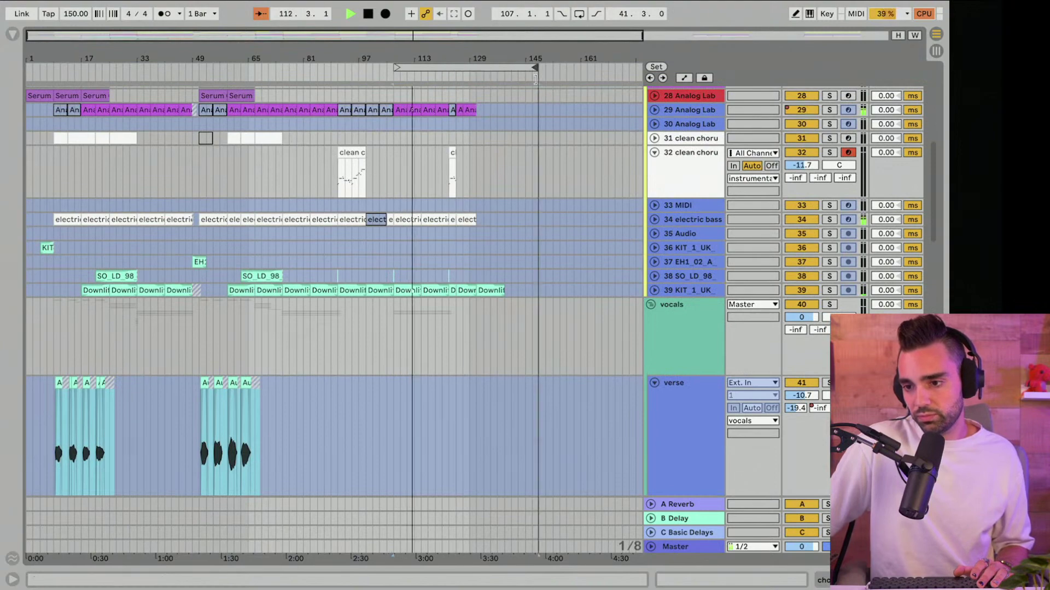
Step: Delete the clean guitar clips on track 32 between about bar 112 and bar 139
scroll(461, 197, down, 15)
scroll(461, 197, down, 5)
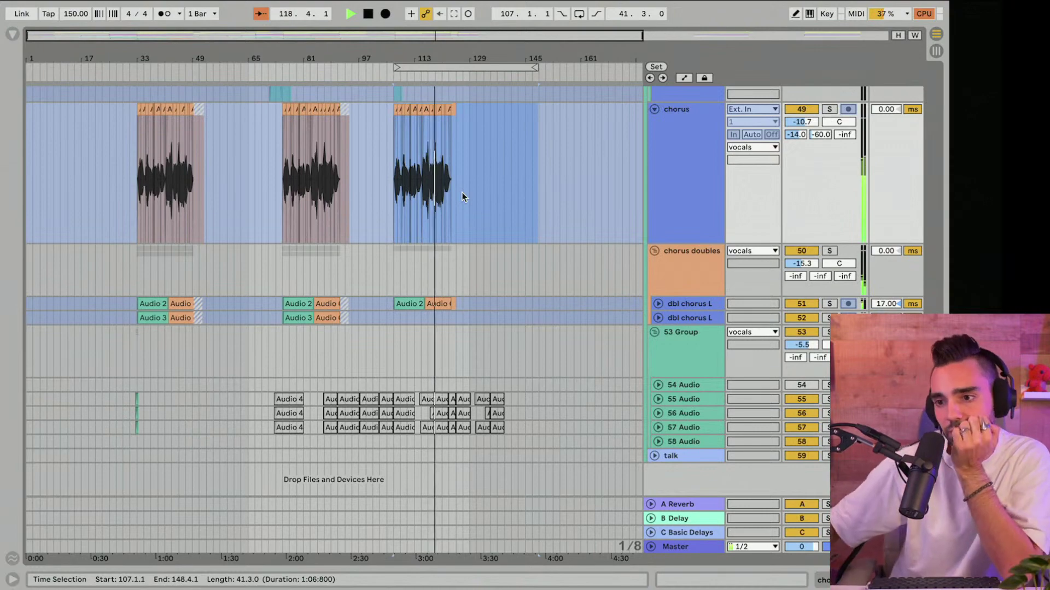
scroll(585, 192, up, 10)
scroll(584, 191, up, 5)
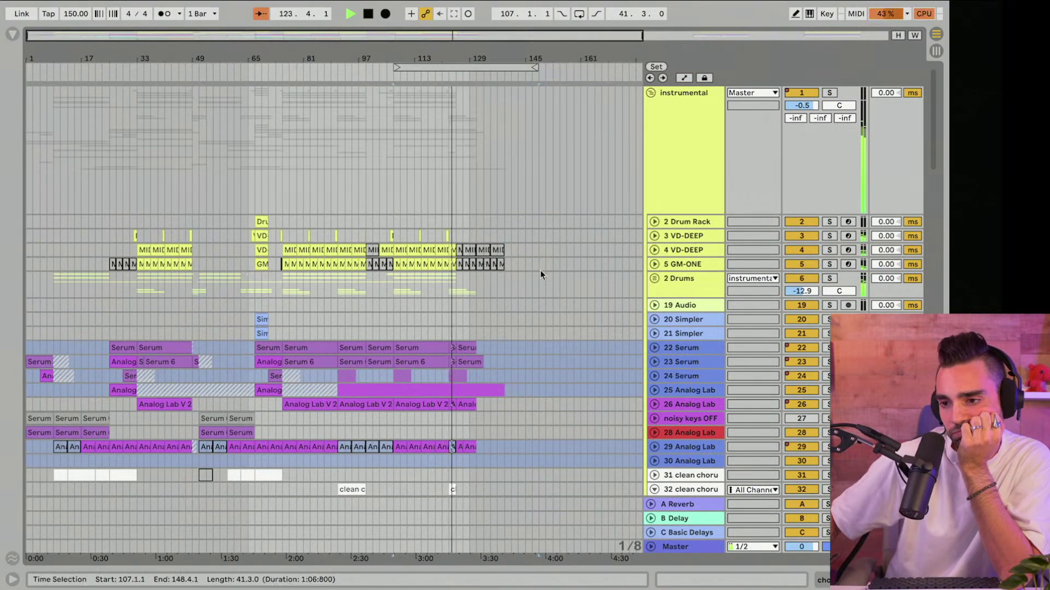
scroll(540, 271, down, 15)
scroll(540, 274, down, 10)
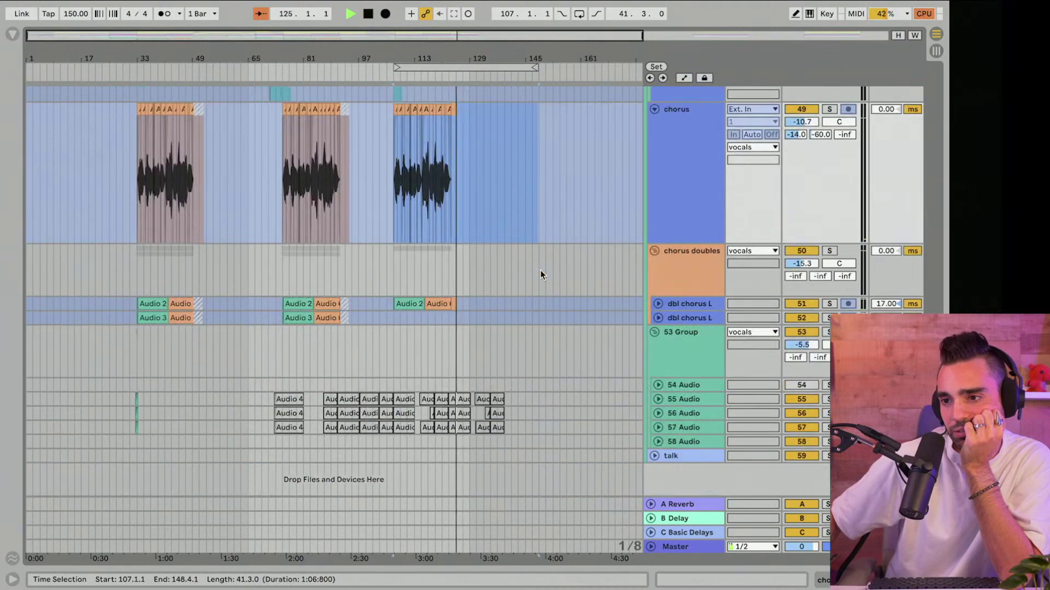
scroll(540, 270, up, 10)
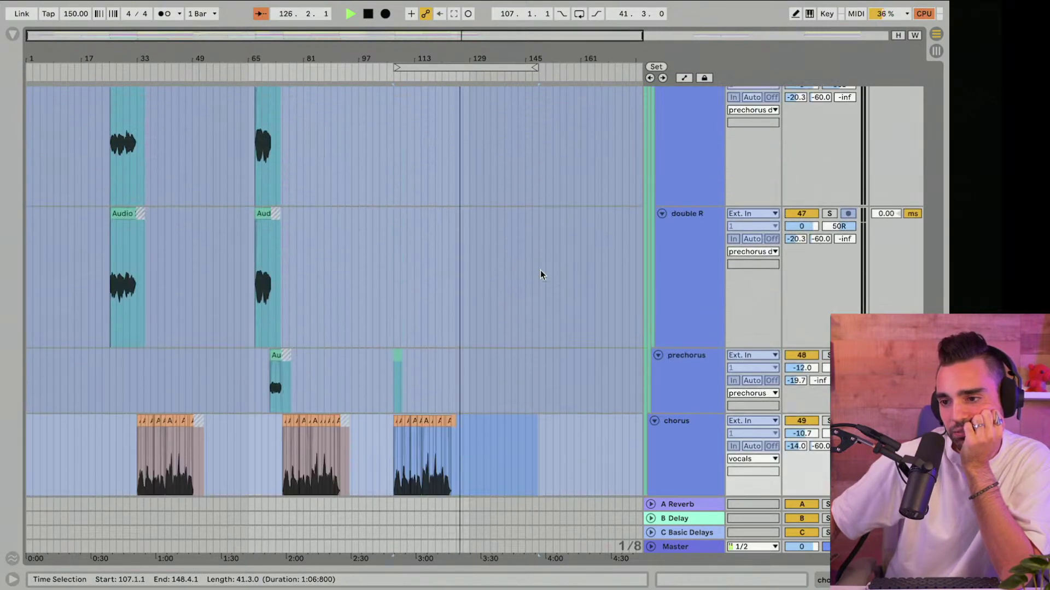
scroll(540, 270, up, 10)
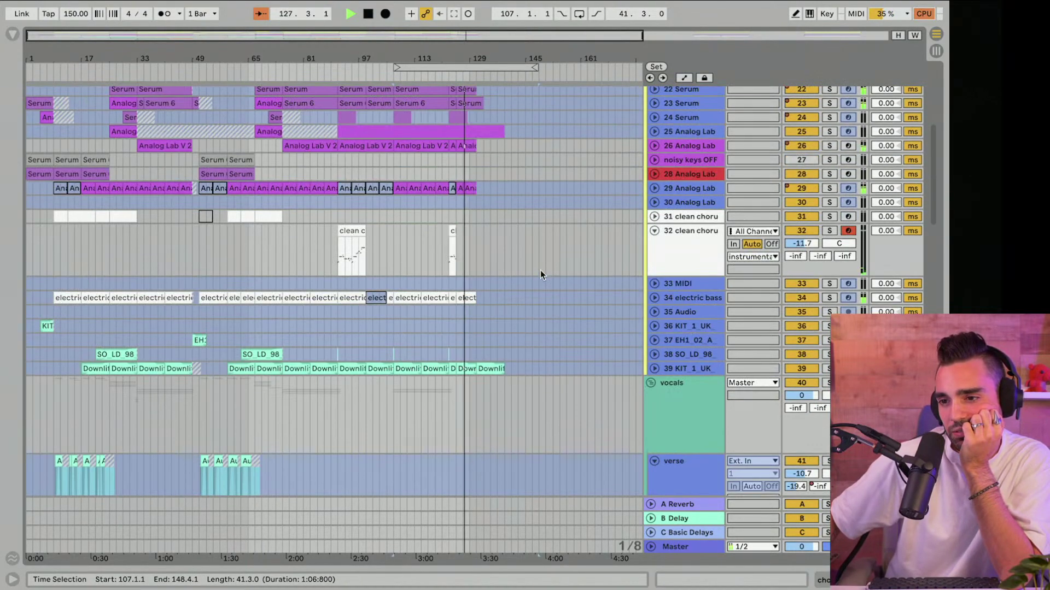
drag(506, 241, 411, 251)
key(Delete)
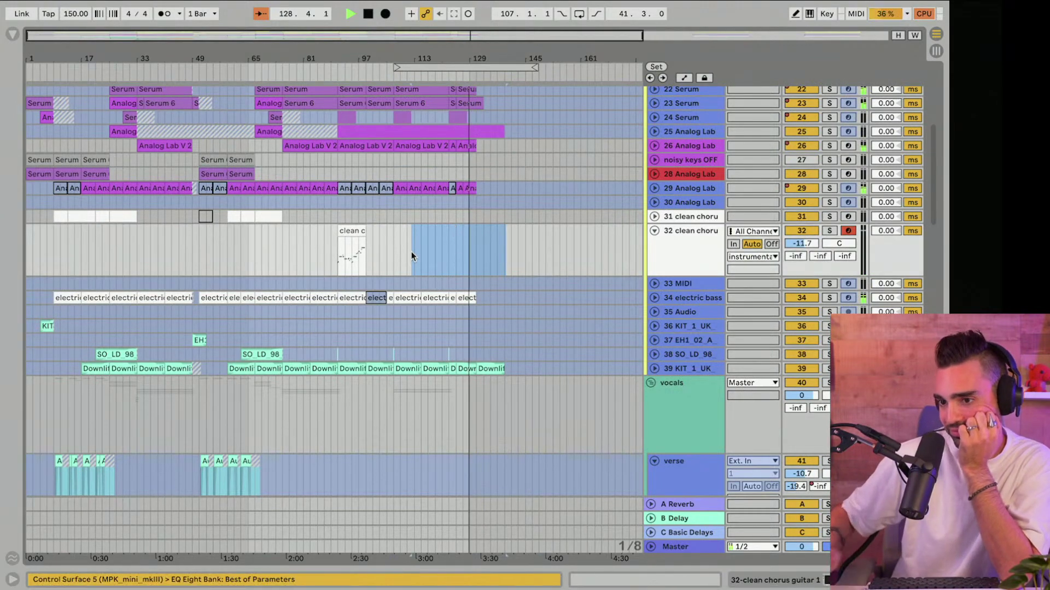
Step: Stop playback, place the insert marker after track 32's remaining guitar clip near bar 103, and play from there
scroll(487, 257, down, 20)
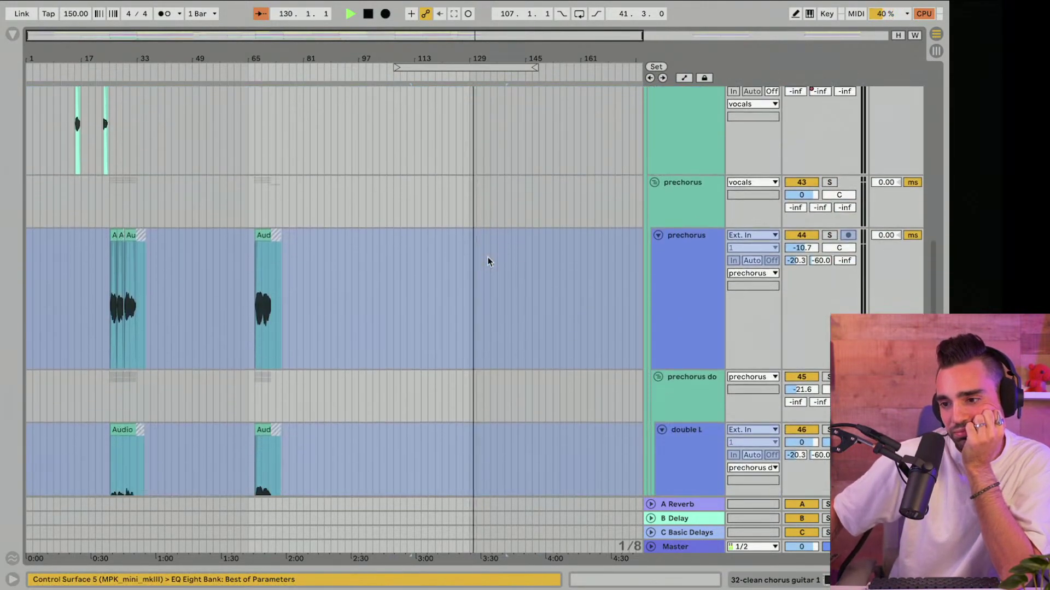
scroll(488, 257, up, 20)
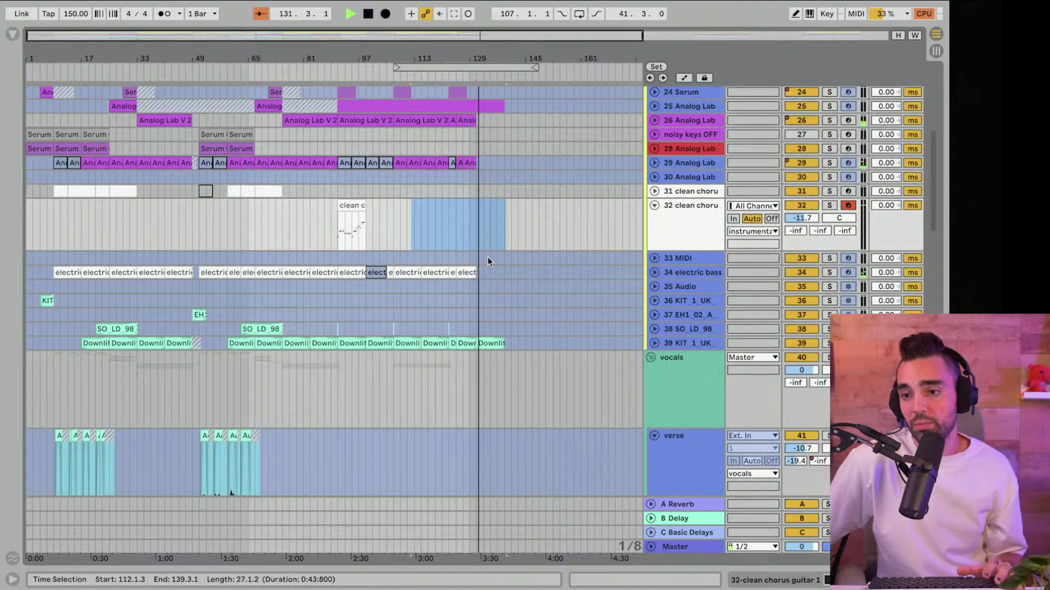
key(space)
click(339, 221)
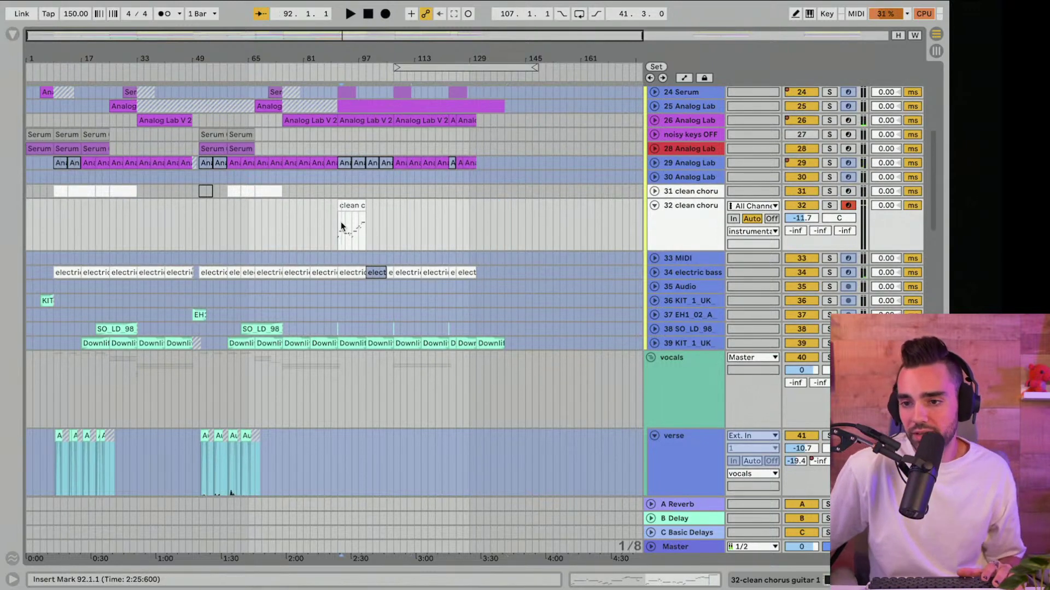
drag(370, 54, 416, 215)
click(408, 228)
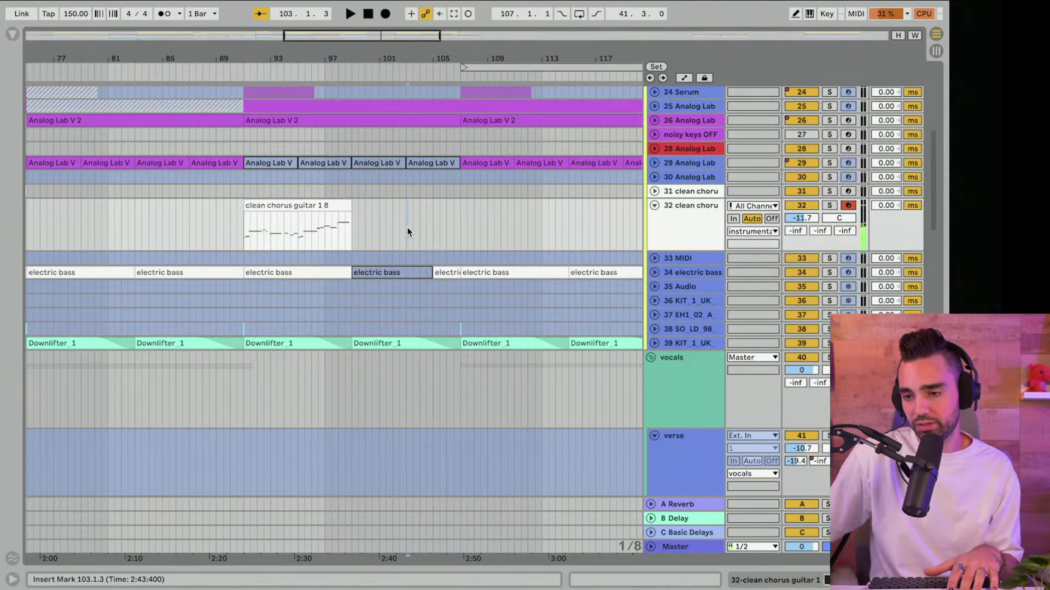
key(space)
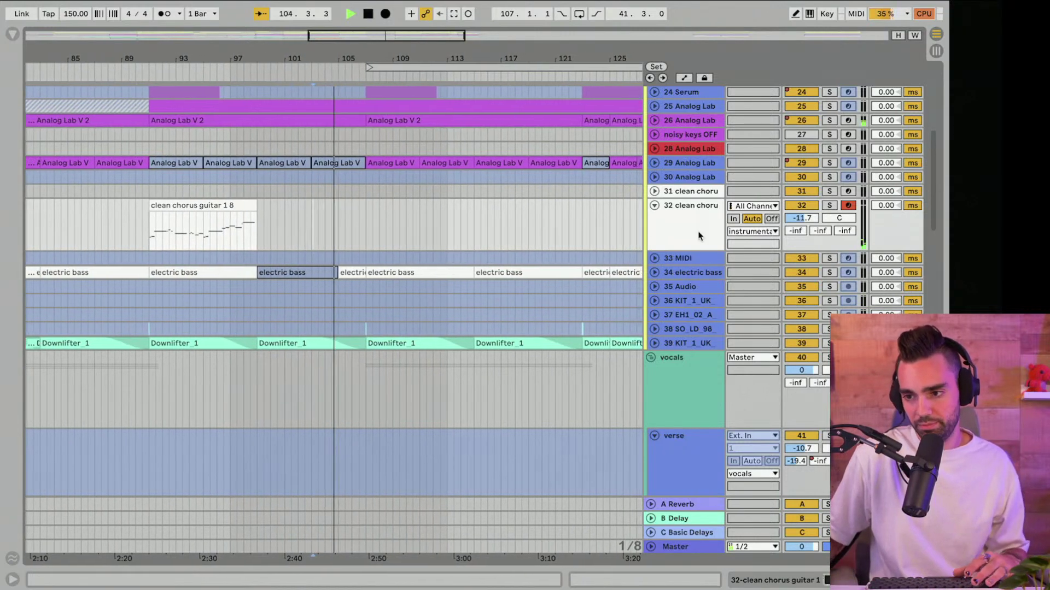
Step: Duplicate clean chorus guitar track 32 and delete the copied clip from the new track 33
click(698, 231)
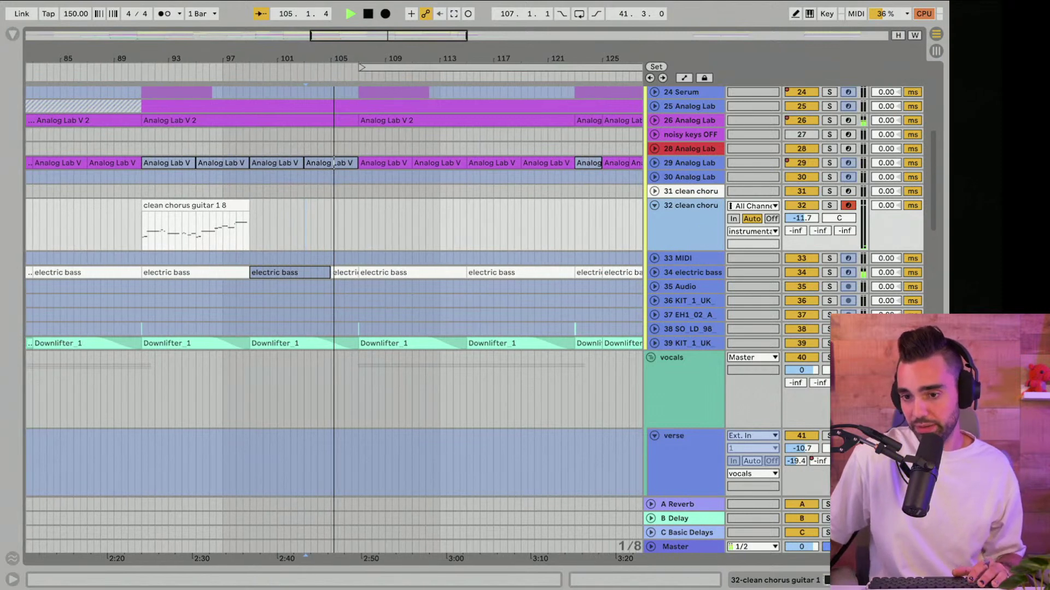
key(super+d)
key(space)
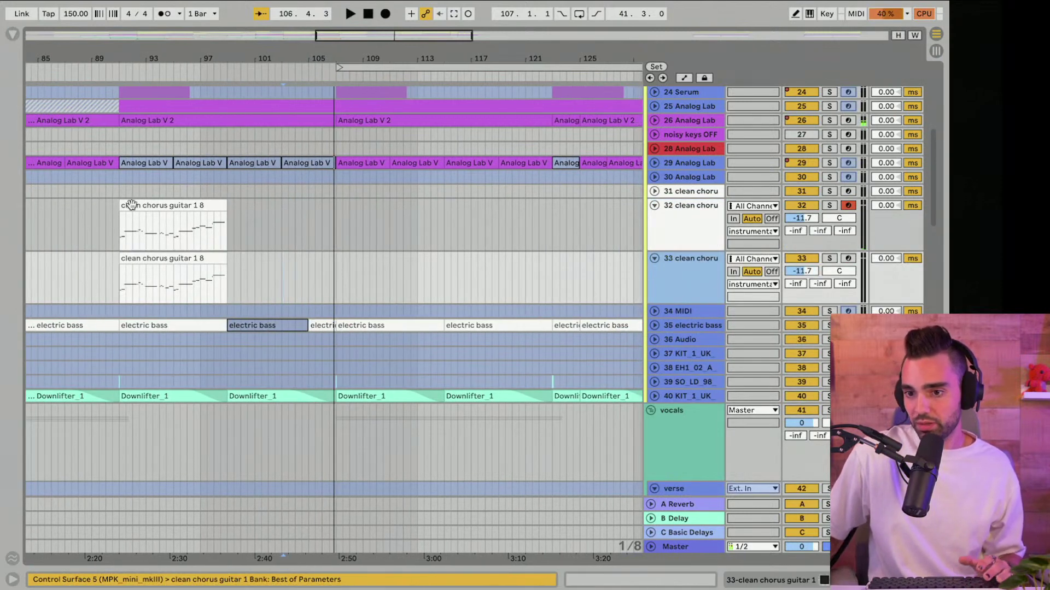
click(134, 259)
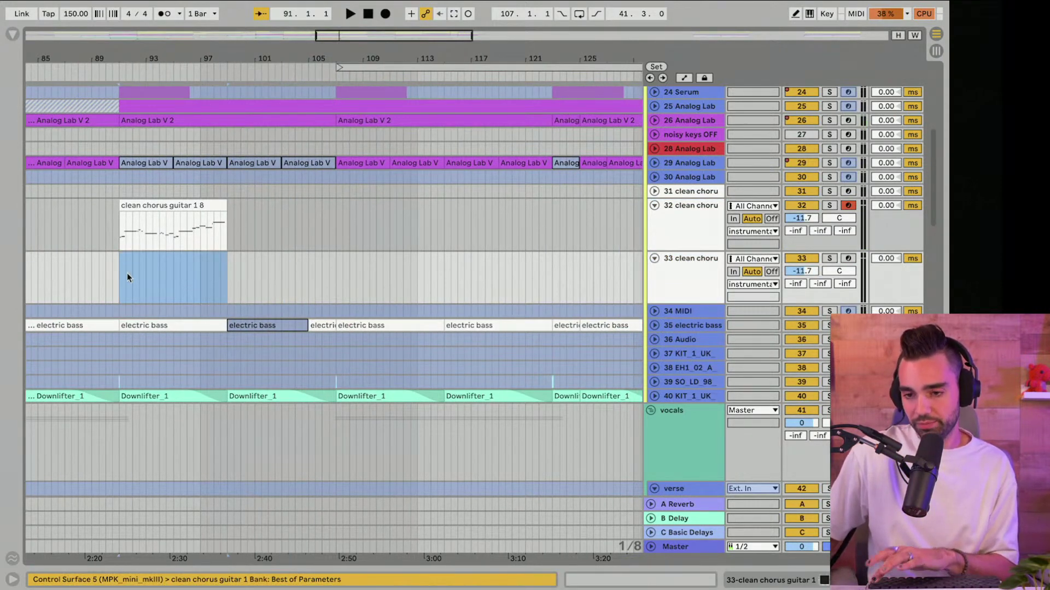
key(BackSpace)
Step: Set track 32's volume to -11.3 dB and the duplicated guitar track 33's volume to -16.7 dB
key(space)
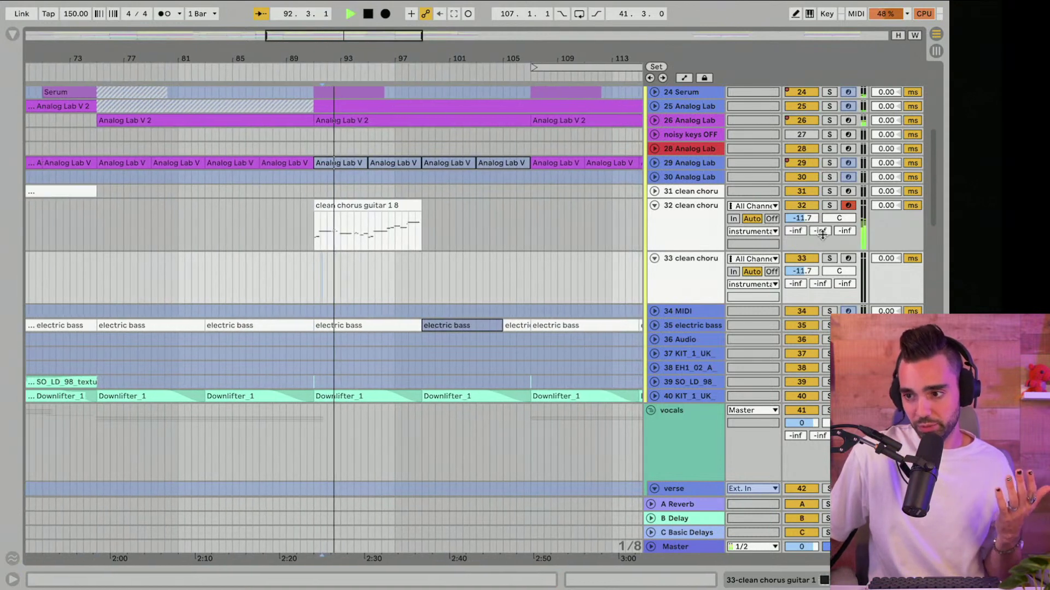
drag(802, 220, 802, 218)
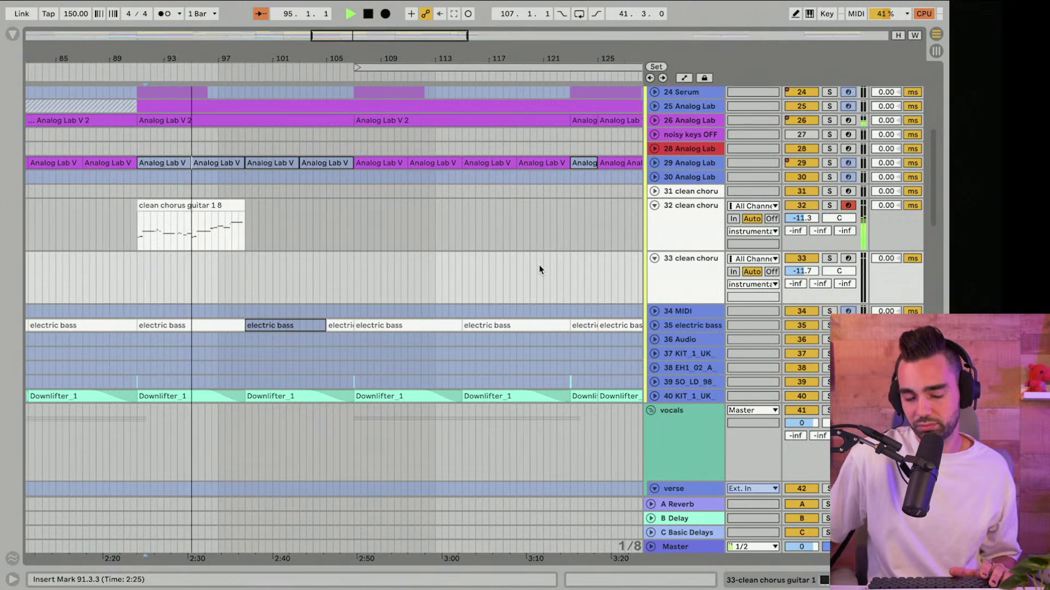
key(space)
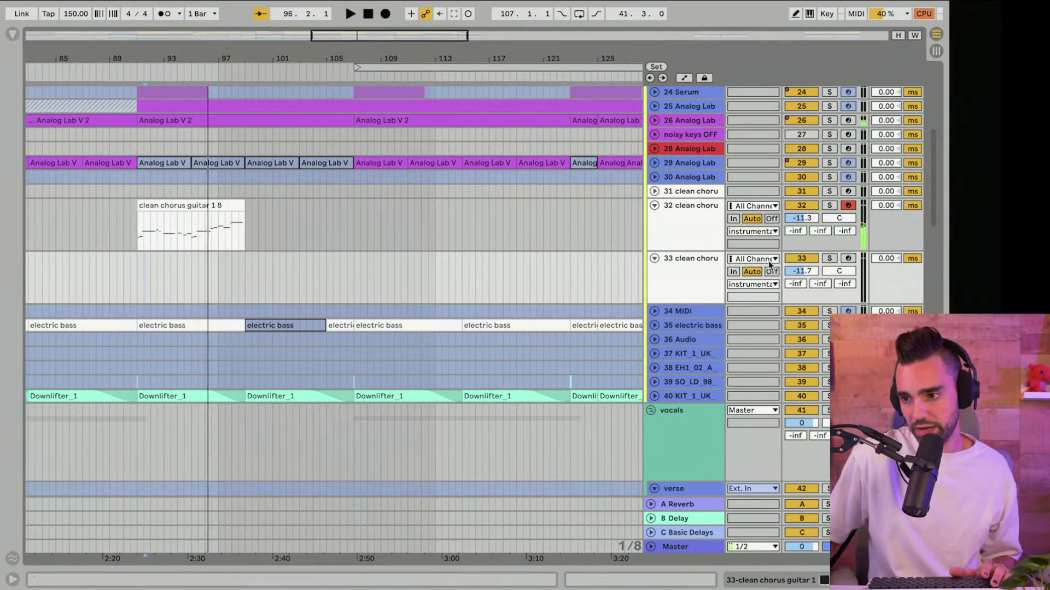
click(704, 278)
drag(802, 271, 802, 275)
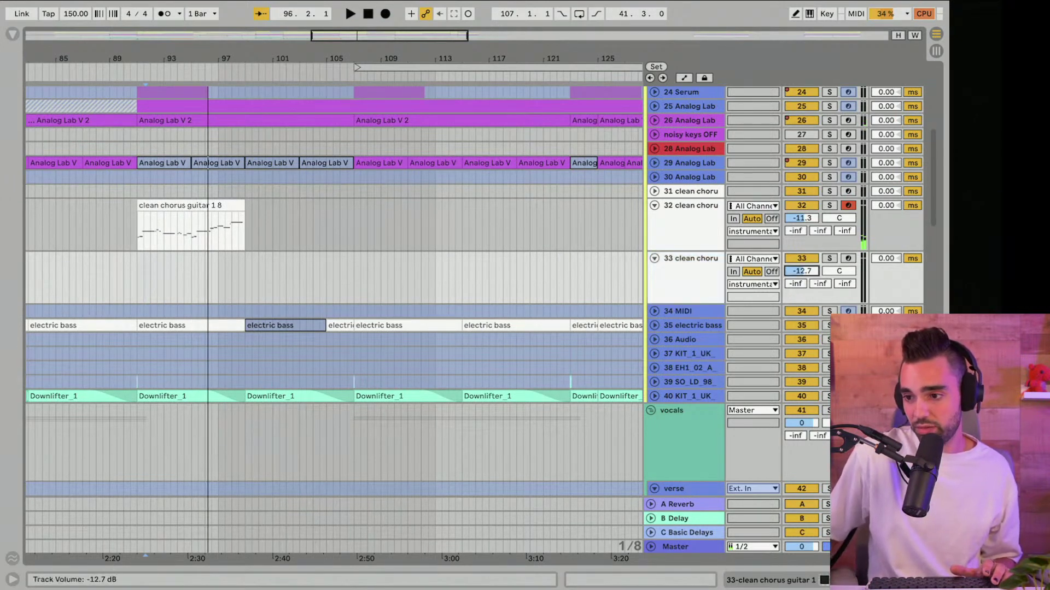
Step: Set High Cut to 16.1 kHz in track 33's effect rack, lower its volume to -18.3 dB and pan it 12R
double_click(695, 277)
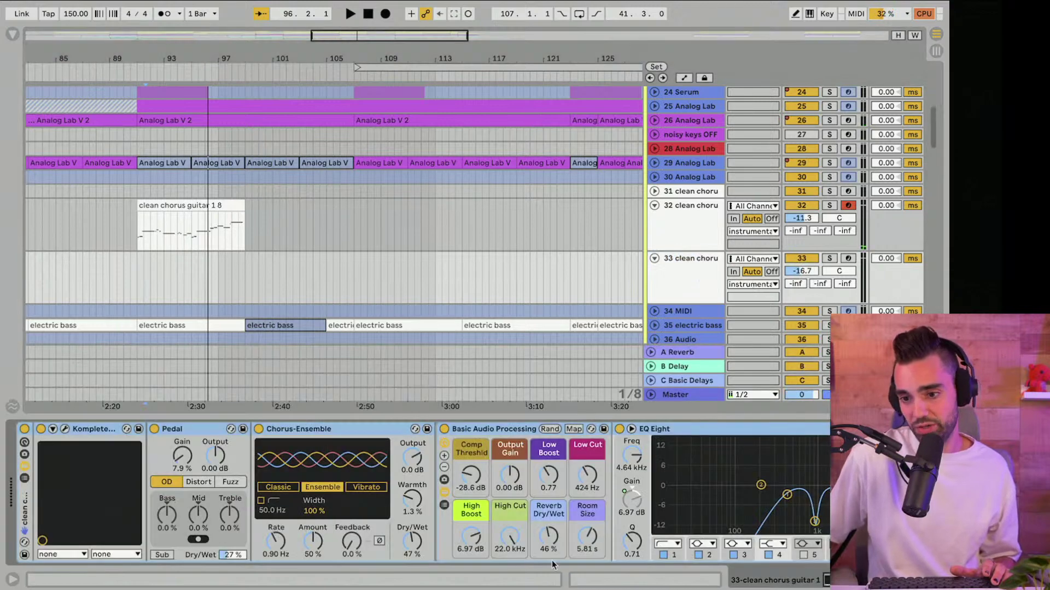
drag(510, 550, 511, 556)
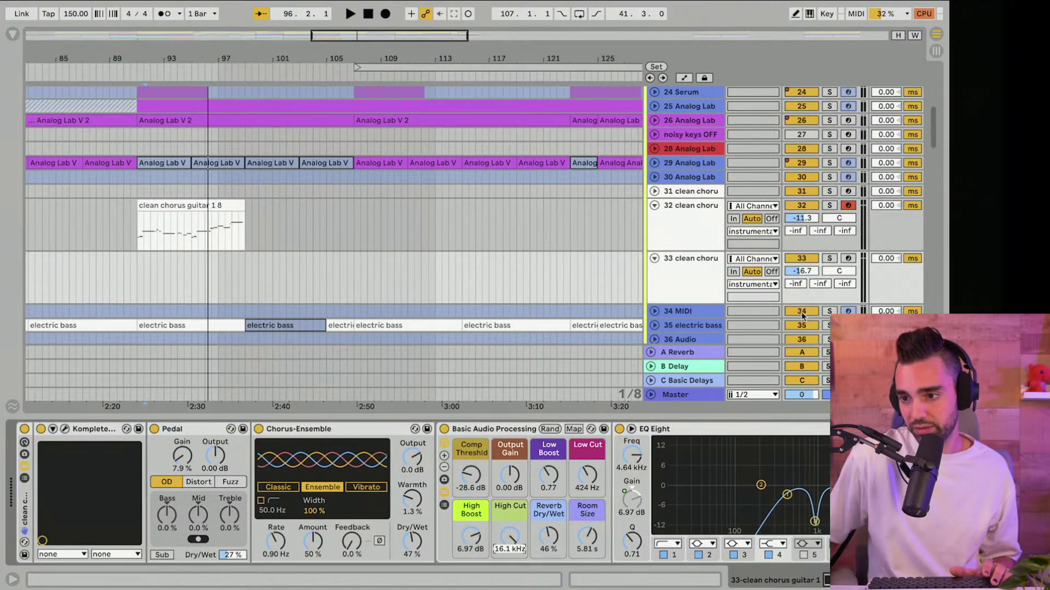
click(814, 273)
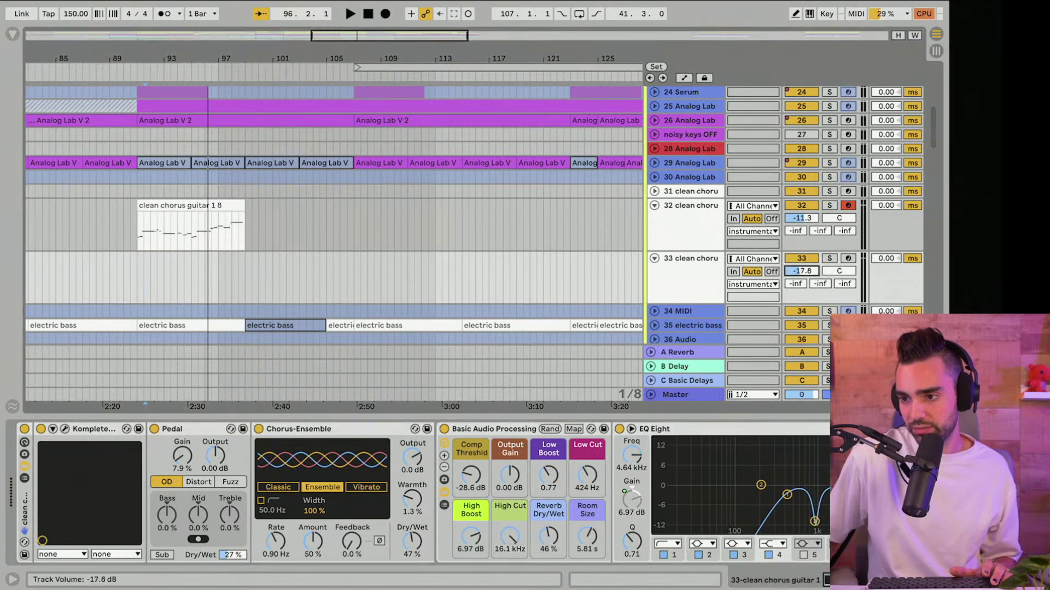
key(space)
drag(831, 271, 831, 270)
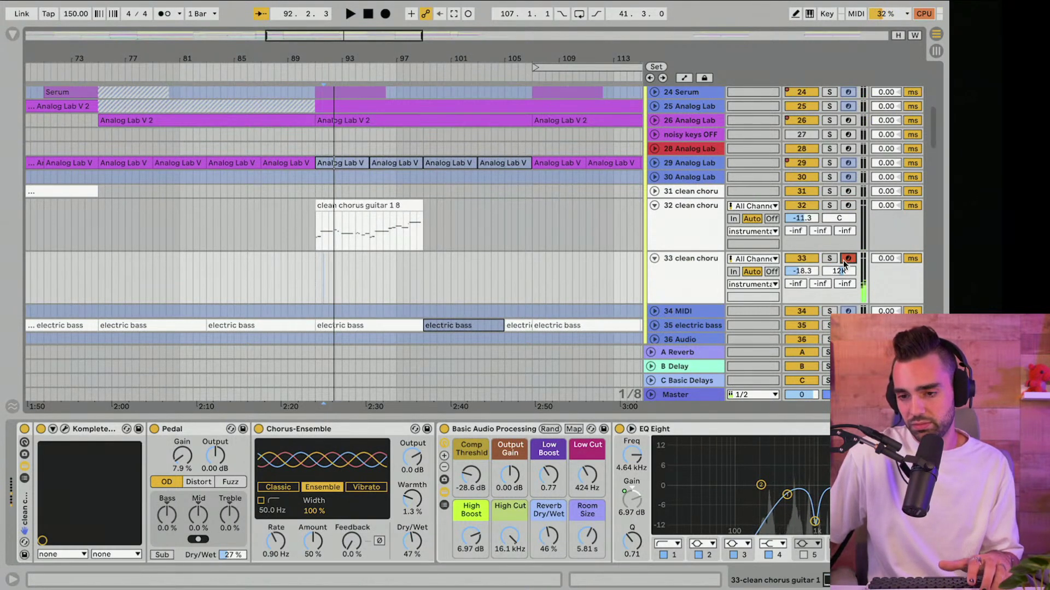
Step: Set track 33's Reverb Dry/Wet to 29 % and its volume to -20.0 dB, and resume playback near bar 106
drag(549, 536, 549, 546)
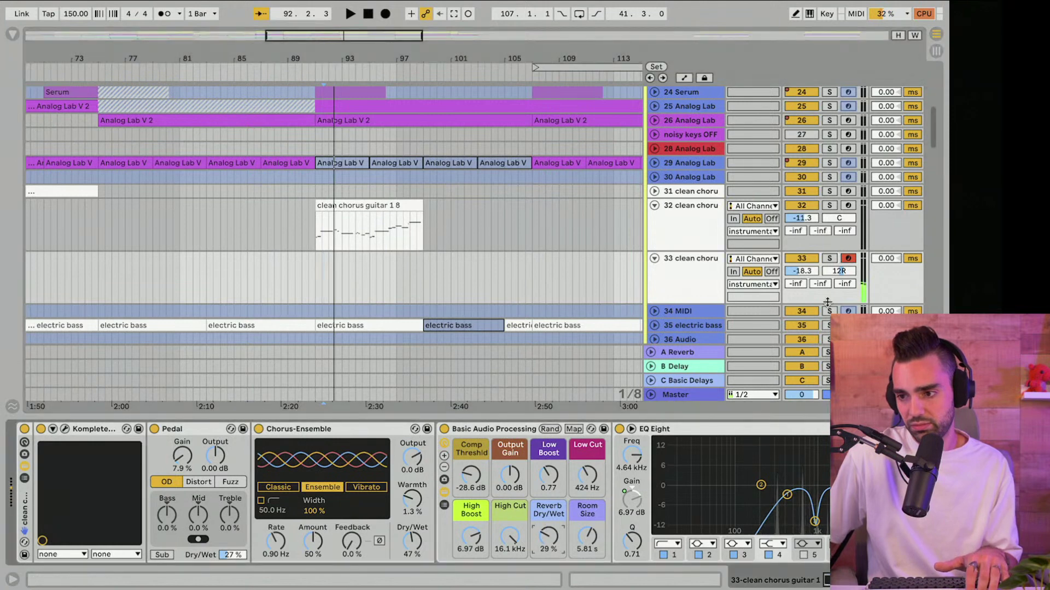
drag(802, 270, 802, 275)
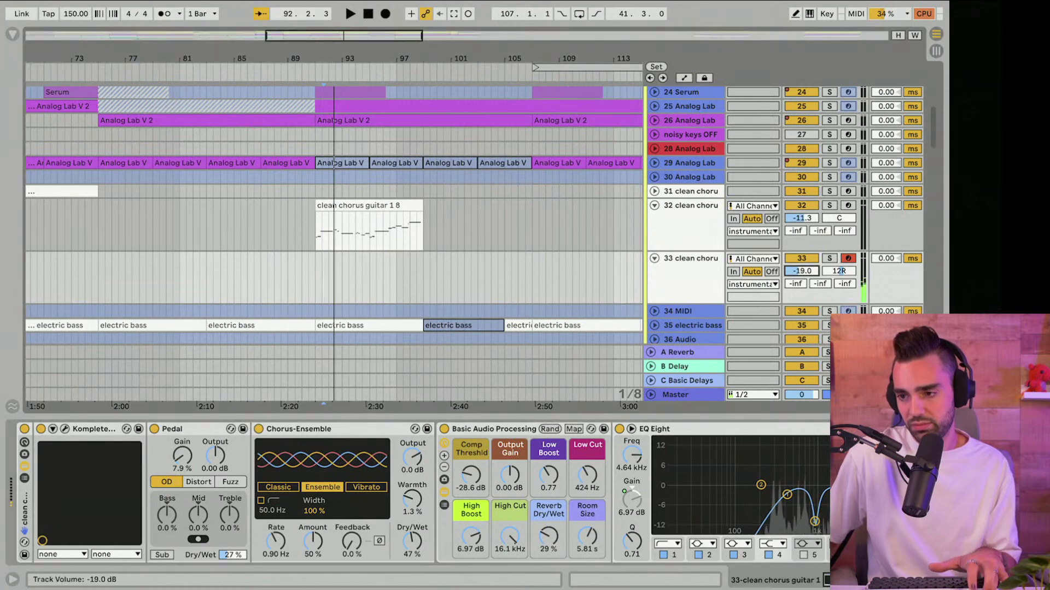
click(478, 274)
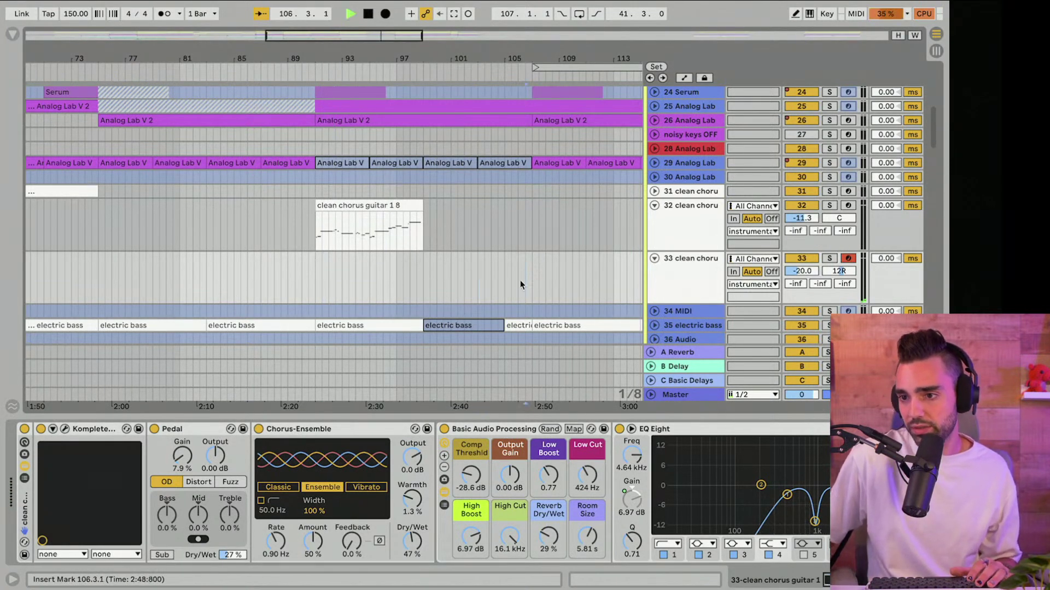
Step: Play the arrangement from around bar 107 and take the 2 Drums group out of solo
click(520, 284)
key(space)
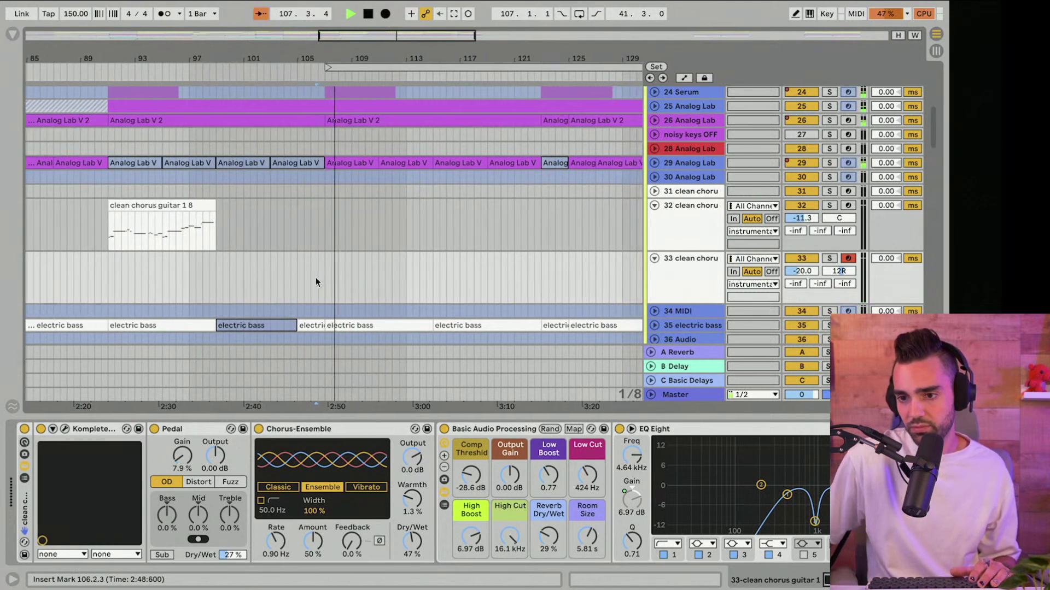
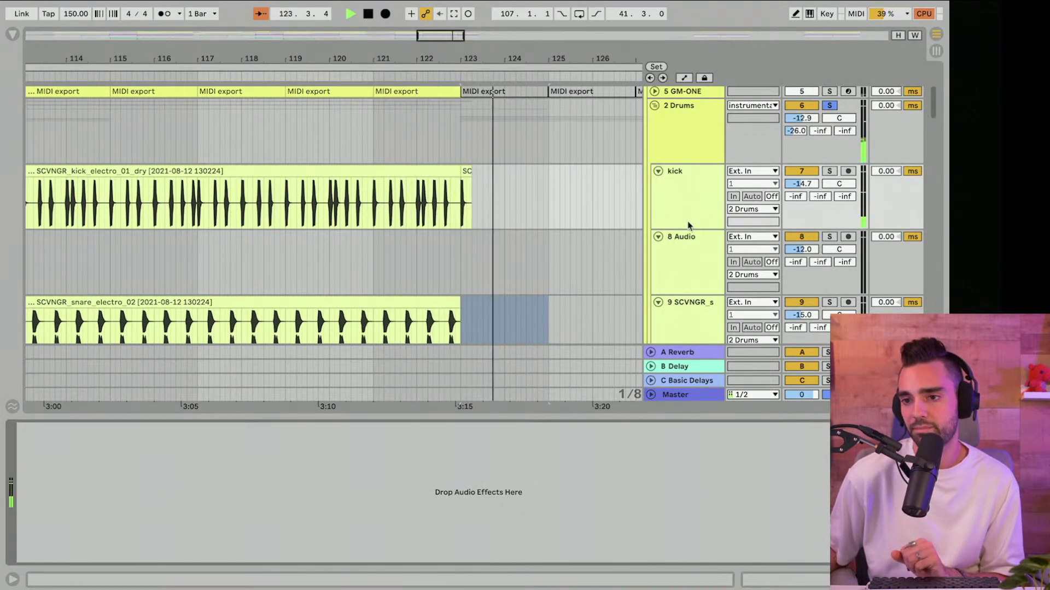
click(829, 106)
key(minus)
key(minus)
key(minus)
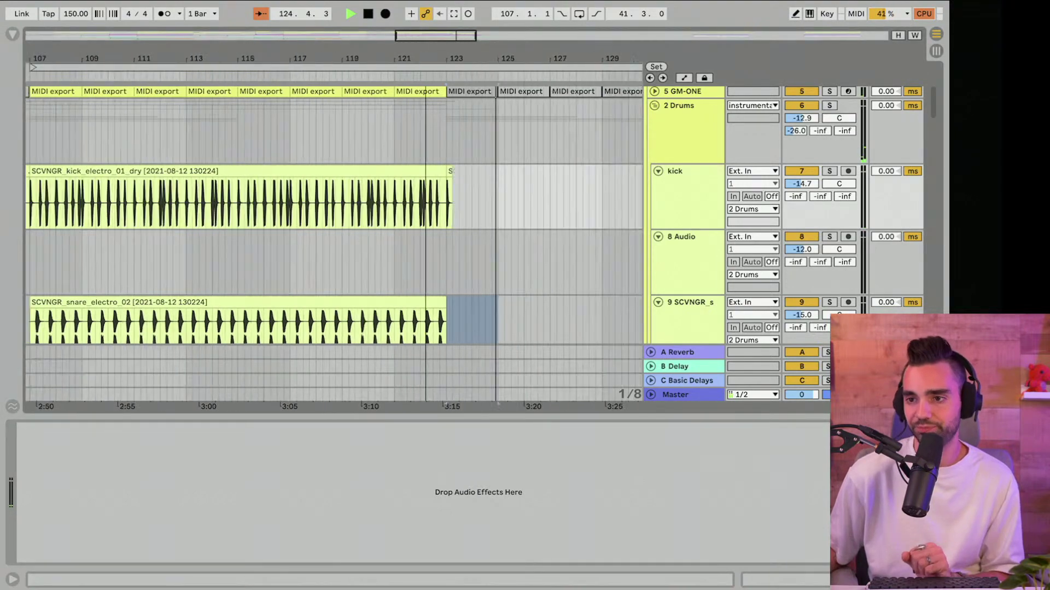
key(minus)
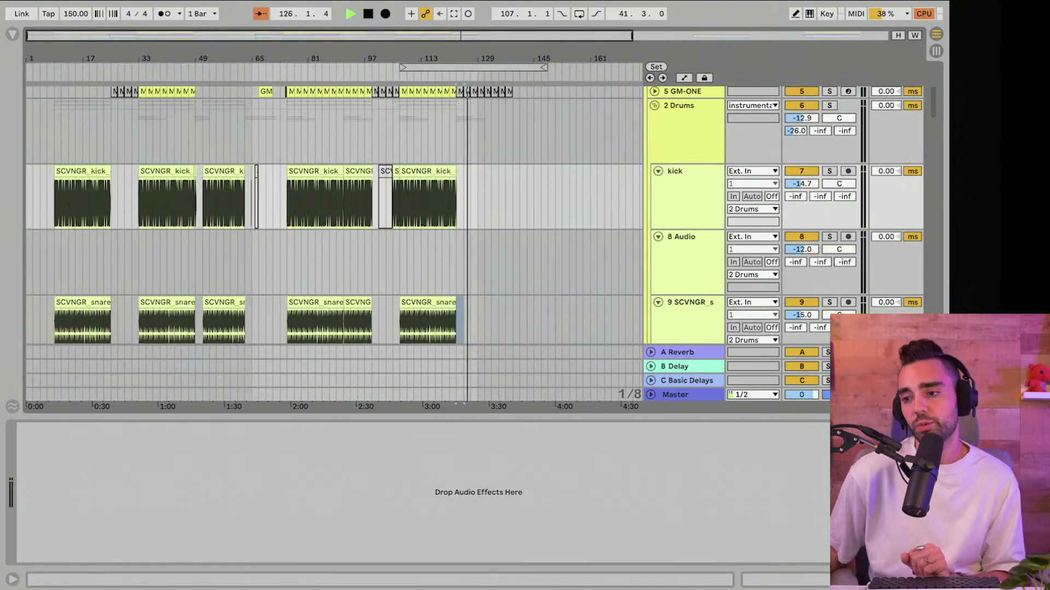
Step: Return playback to the start of the song, save the set, and play the arrangement from the beginning
scroll(497, 466, down, 15)
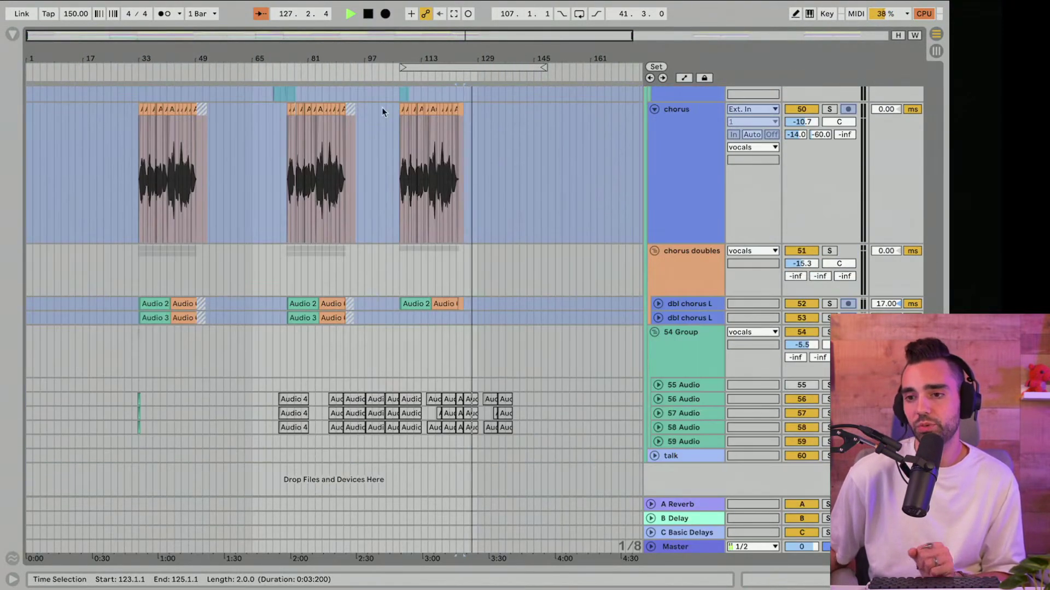
click(369, 15)
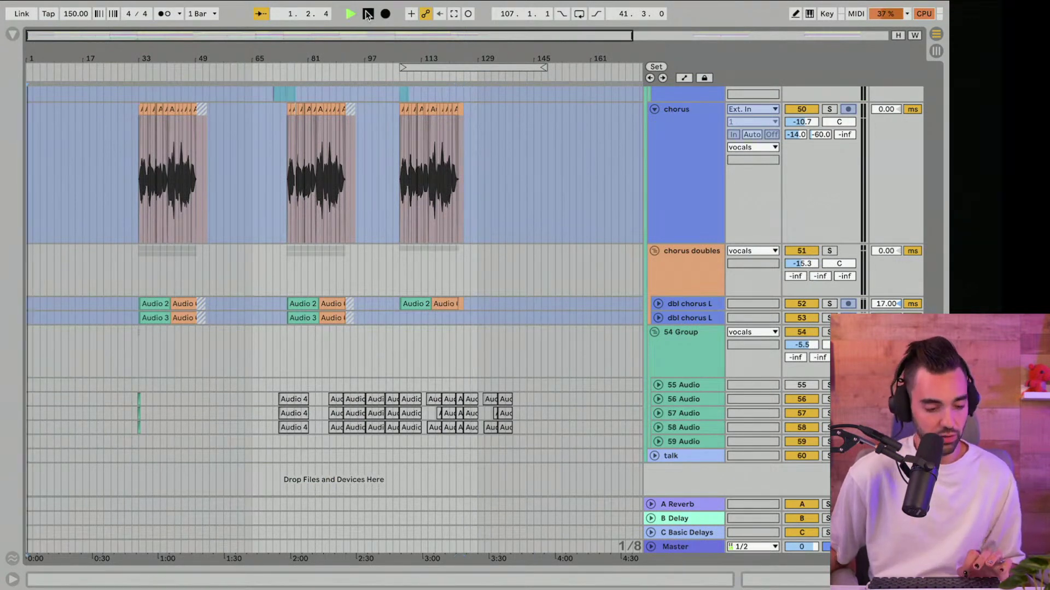
key(ctrl+s)
key(space)
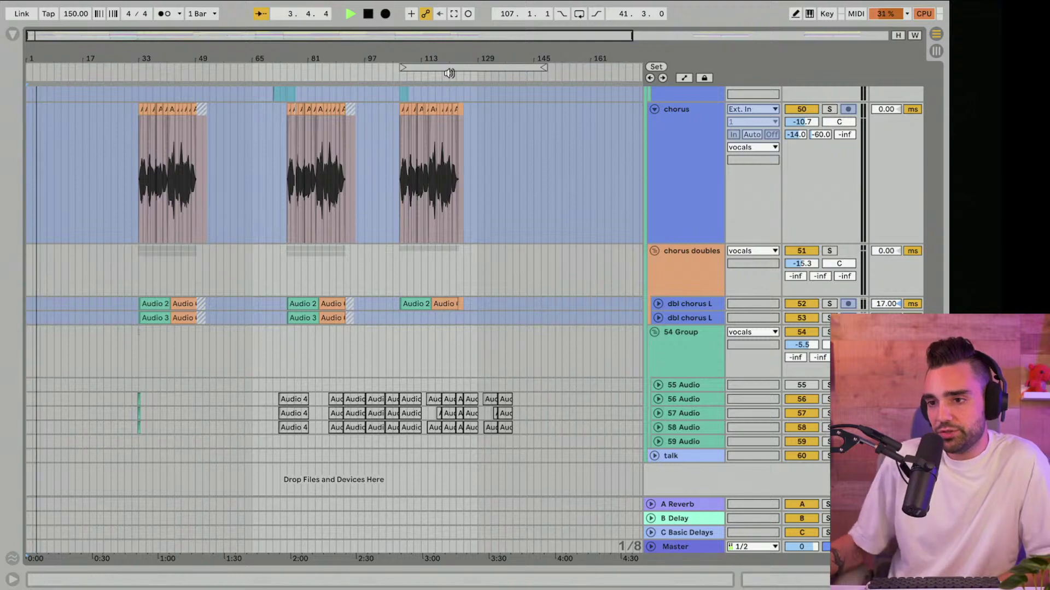
Step: Fold the instrumental and vocals groups to get a compact overview of the arrangement
scroll(433, 144, up, 15)
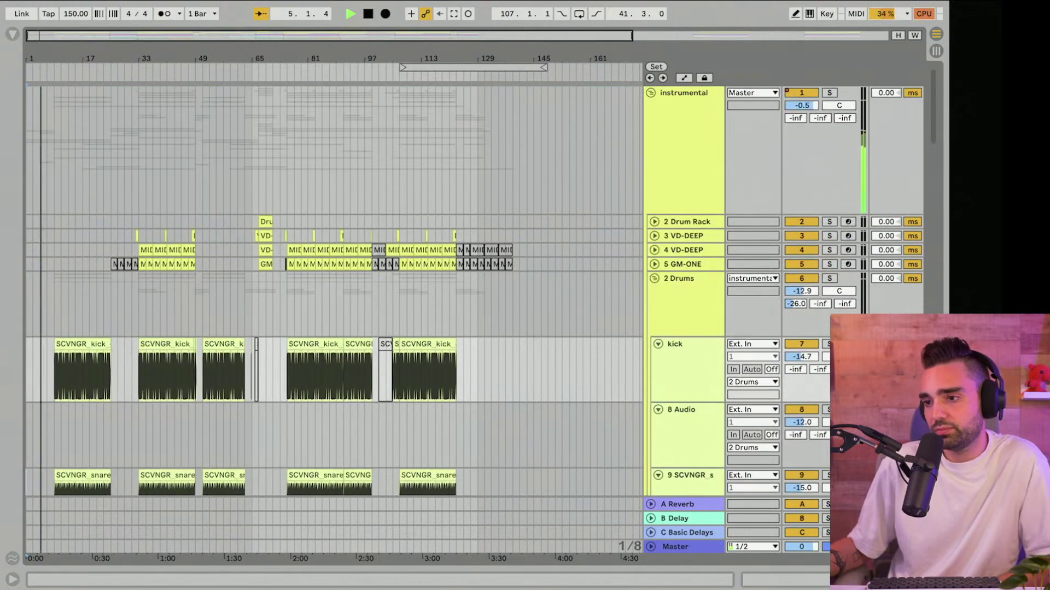
click(936, 579)
click(936, 579)
click(650, 93)
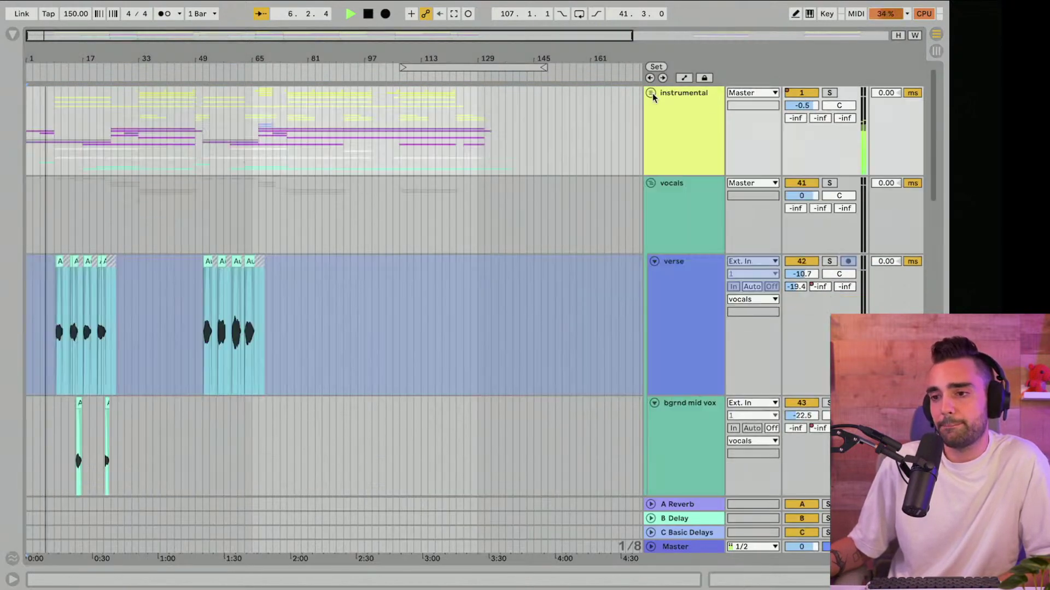
click(650, 183)
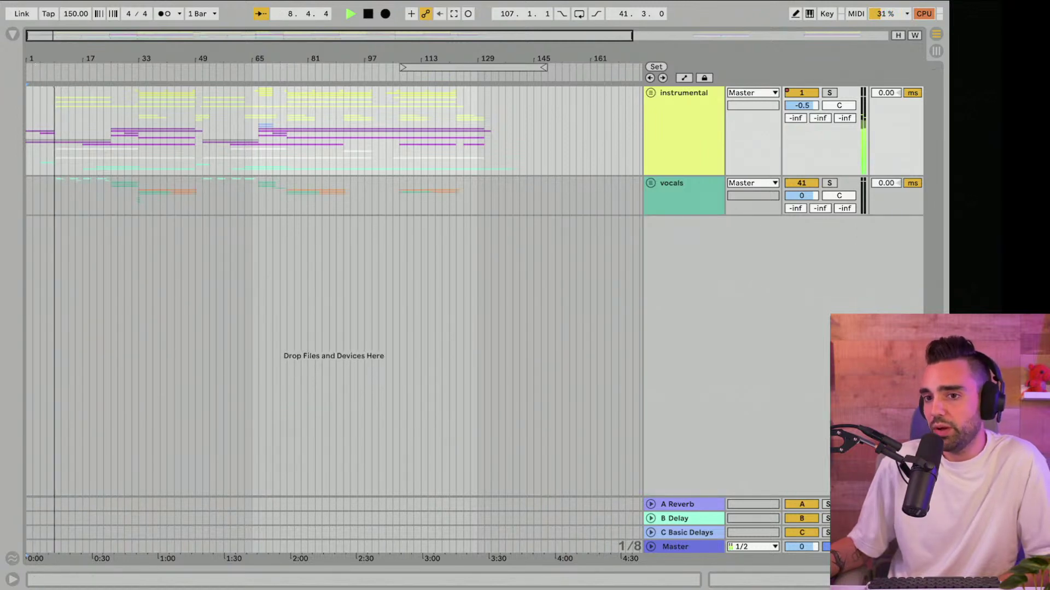
Step: Stop playback and set the audio buffer size to 2048 samples in the preferences
drag(60, 55, 60, 60)
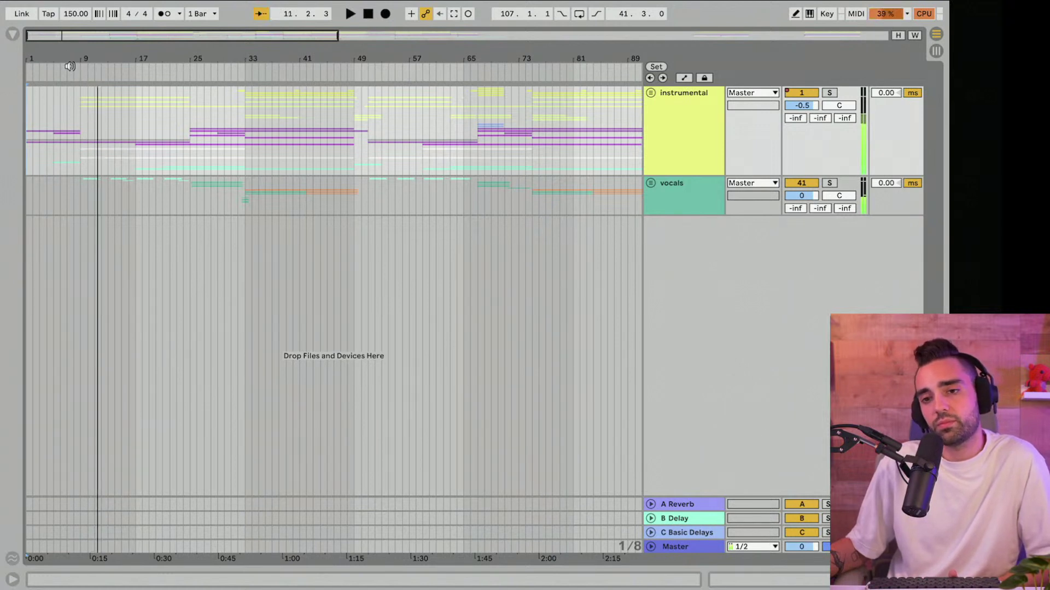
click(43, 10)
click(69, 49)
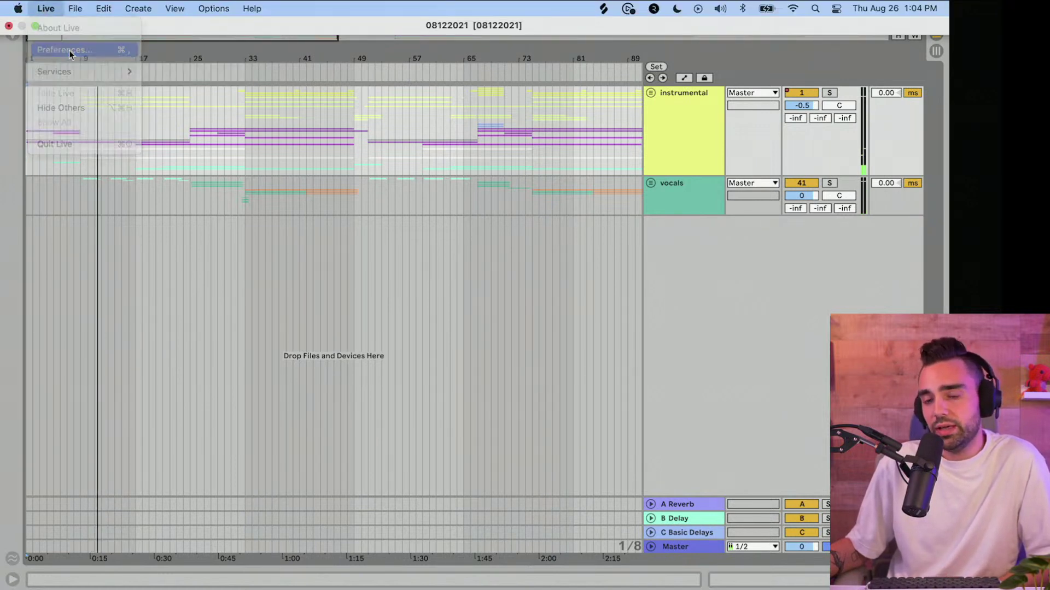
click(511, 259)
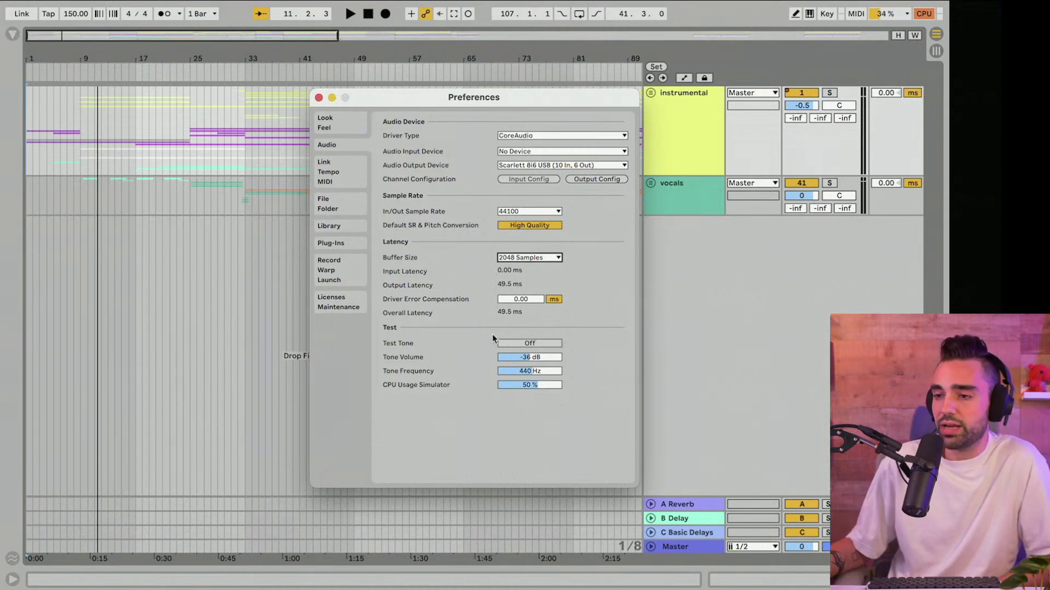
click(319, 98)
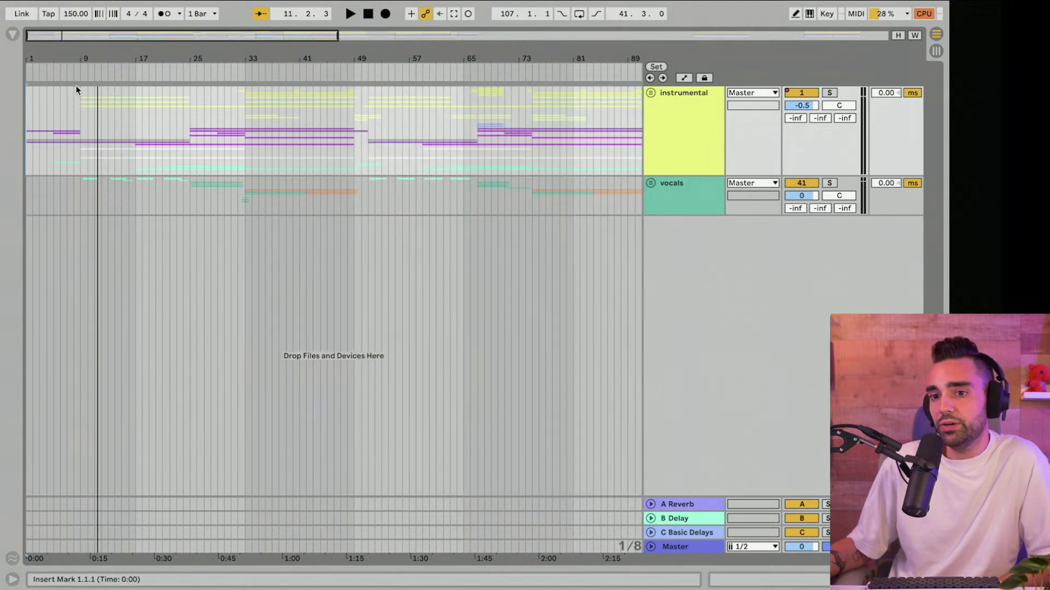
Step: Play the song from the start and unfold the vocals group to review the first verse and background vocals
key(space)
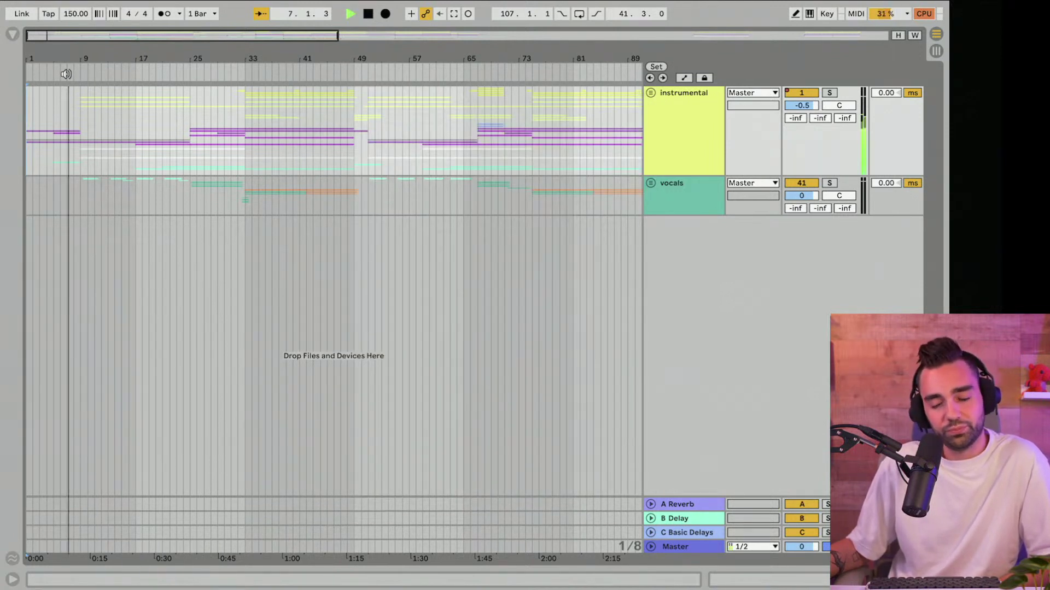
click(651, 184)
scroll(569, 225, down, 10)
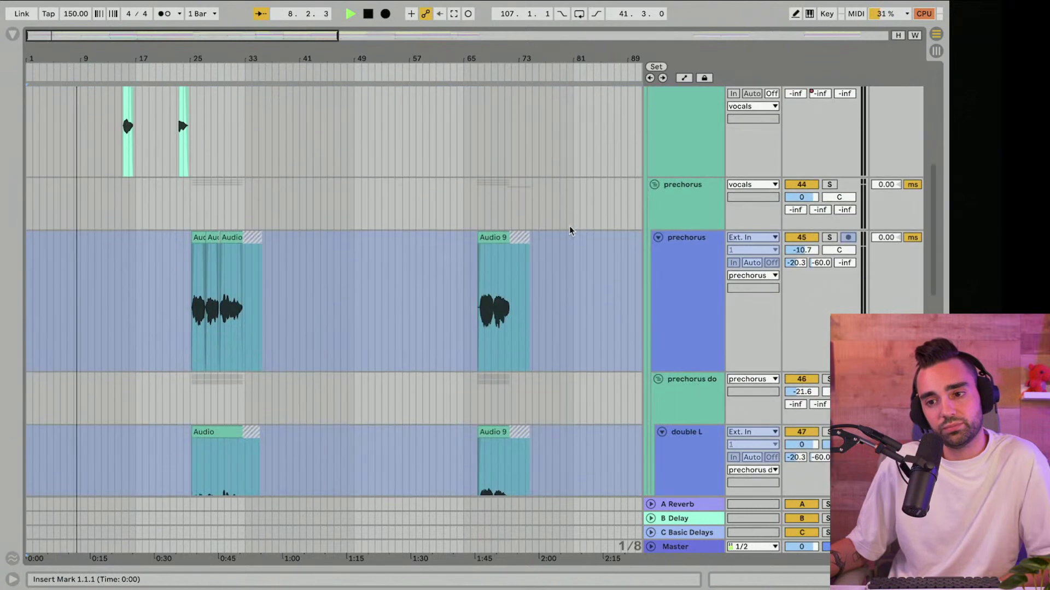
scroll(569, 226, down, 3)
scroll(569, 225, up, 8)
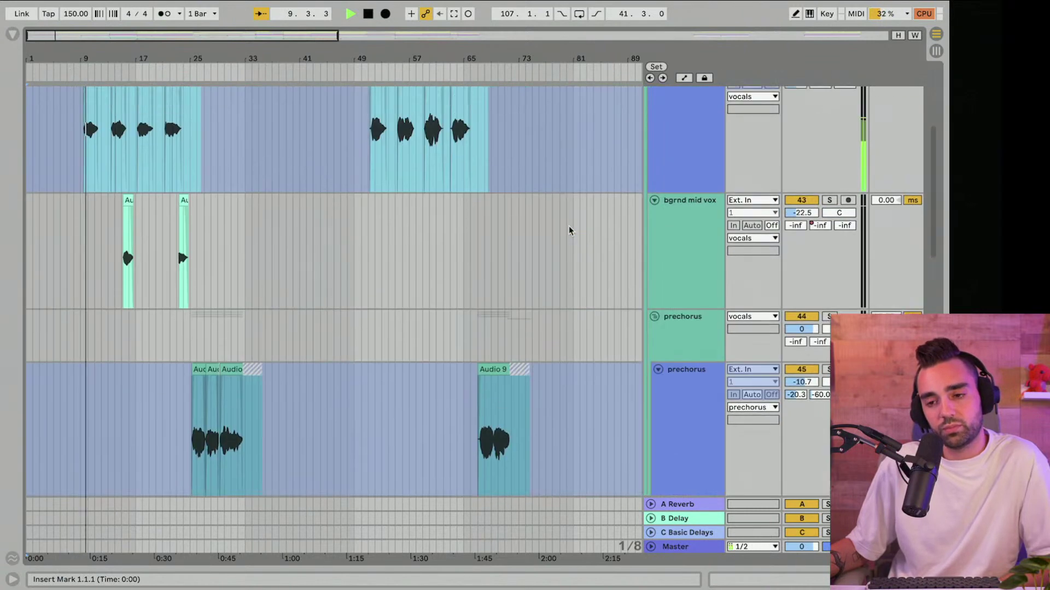
scroll(568, 225, up, 2)
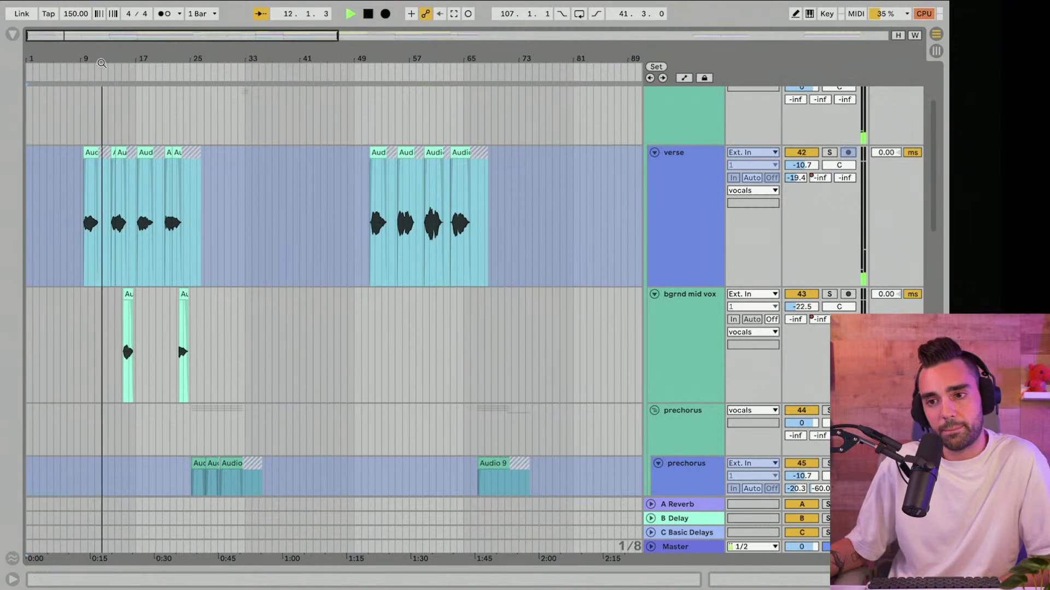
drag(101, 63, 201, 113)
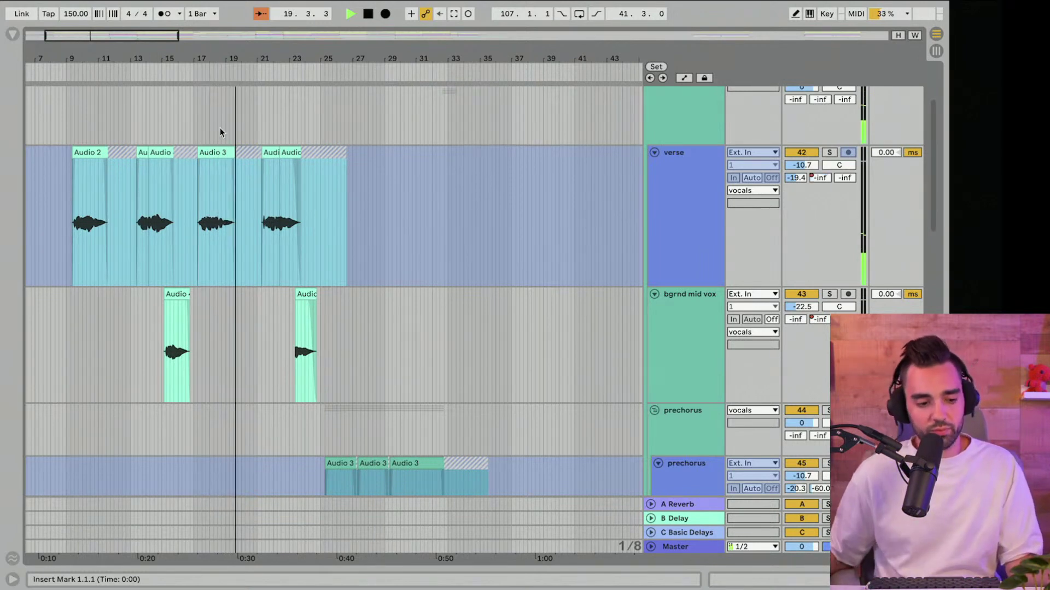
Step: Review the first prechorus vocal, its left and right doubles, and the start of the first chorus vocal during playback
scroll(525, 300, right, 5)
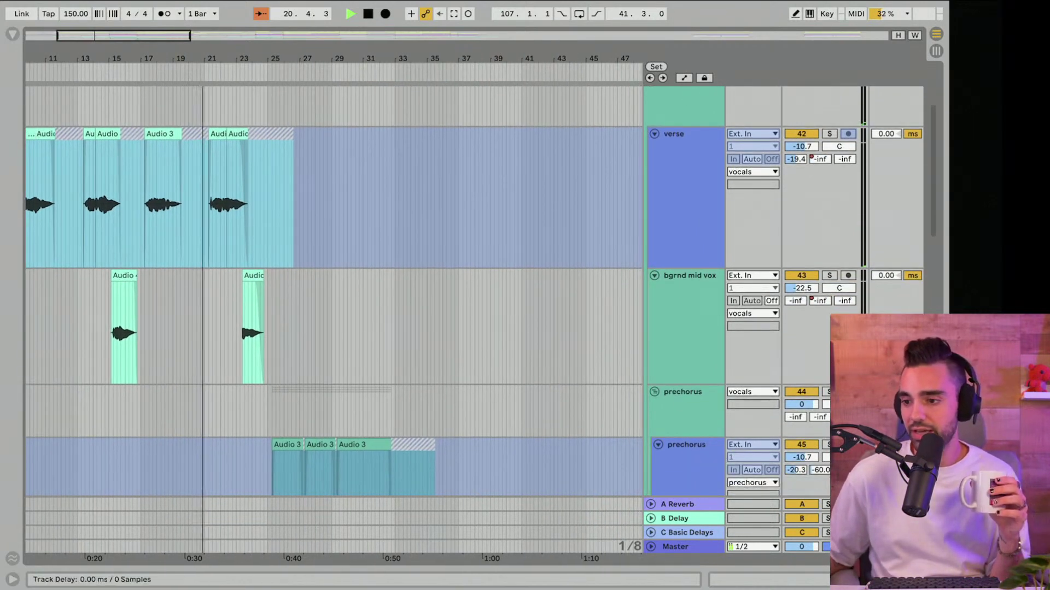
scroll(531, 374, down, 8)
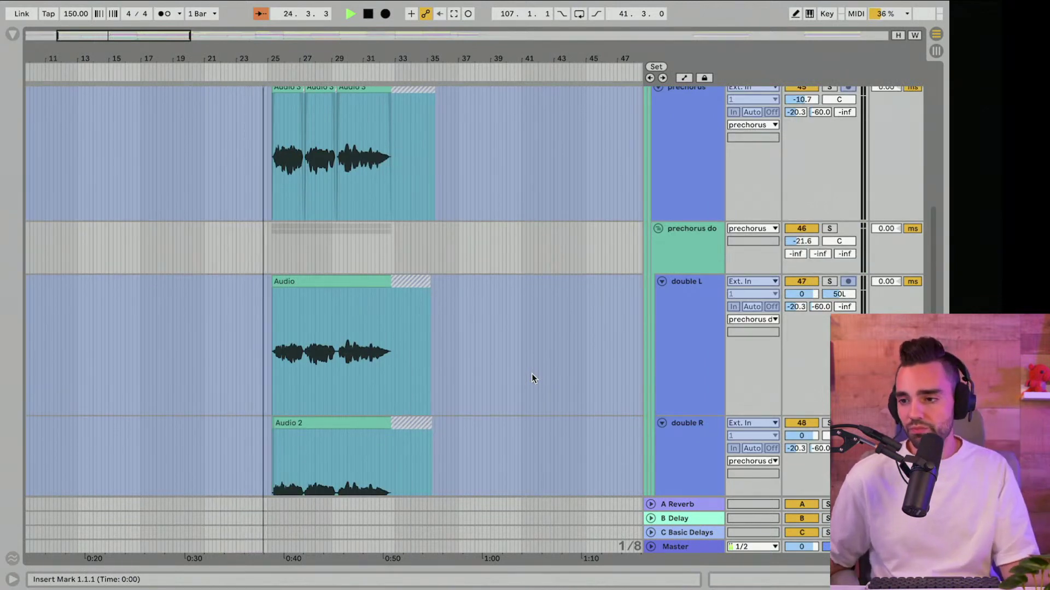
scroll(532, 374, down, 3)
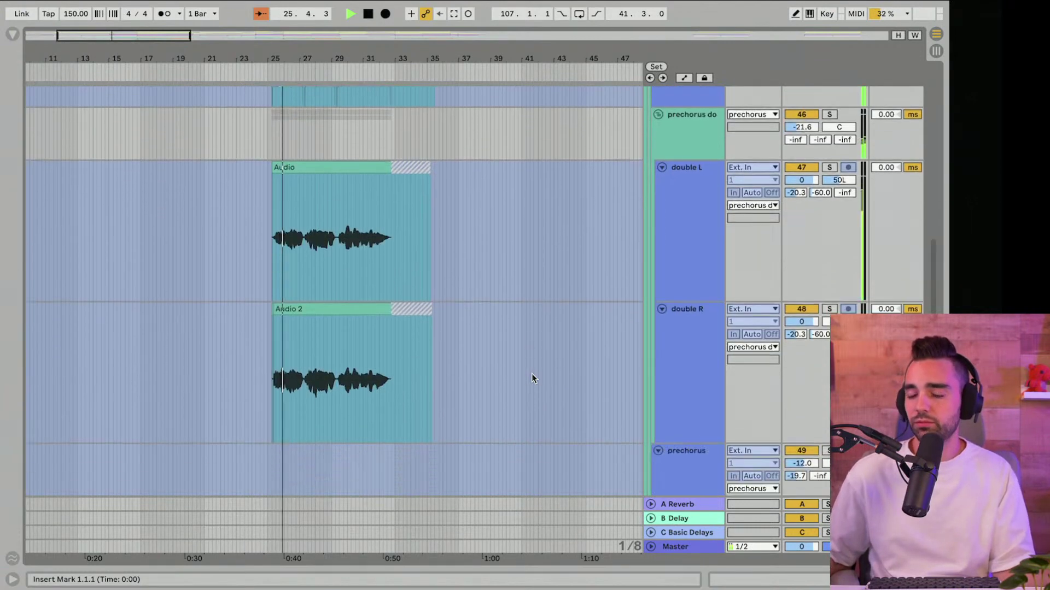
scroll(531, 377, up, 8)
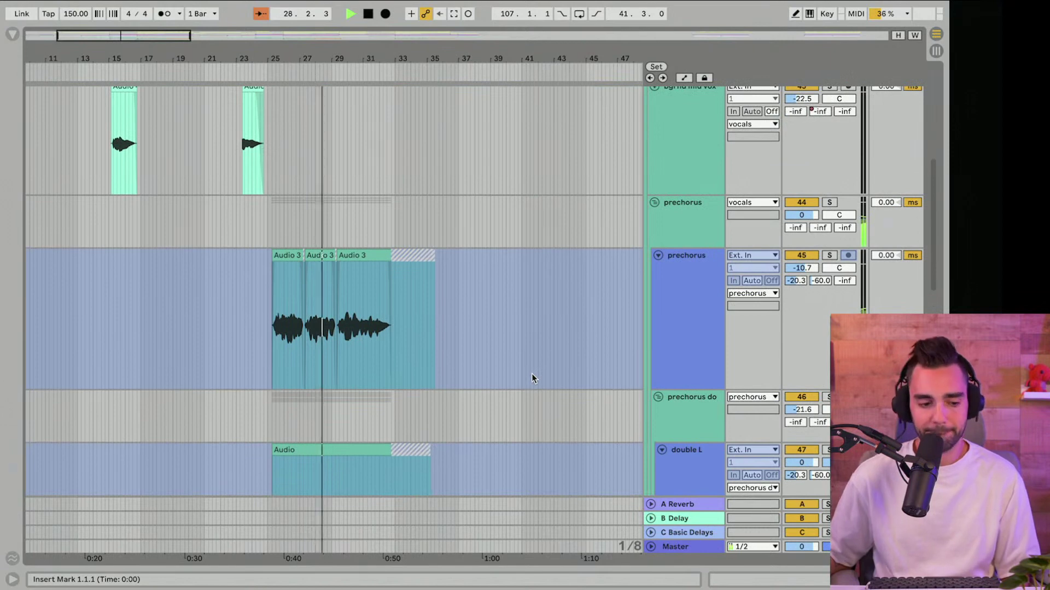
scroll(532, 377, down, 10)
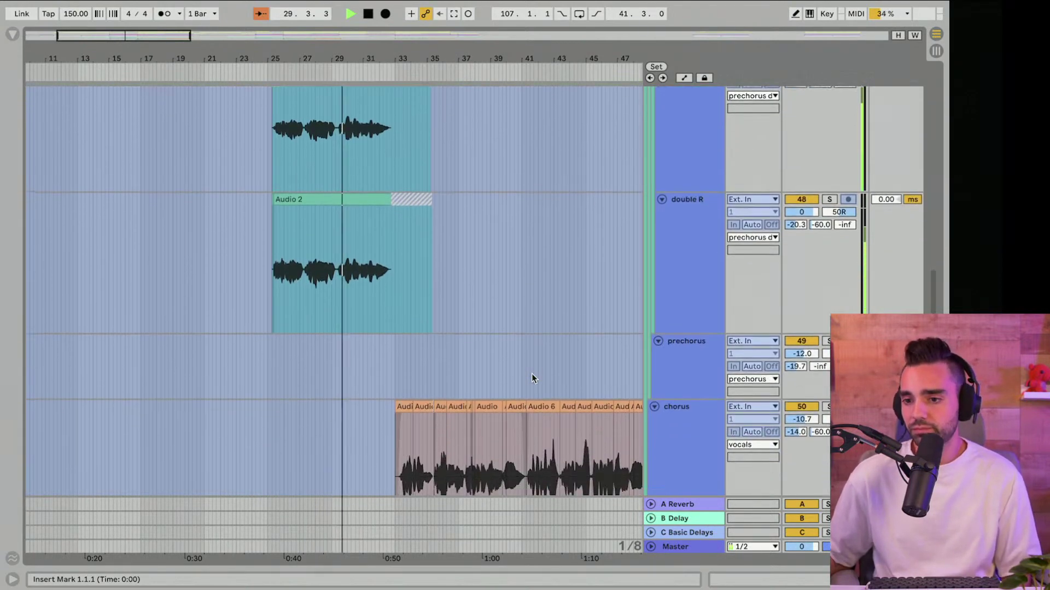
scroll(531, 374, down, 2)
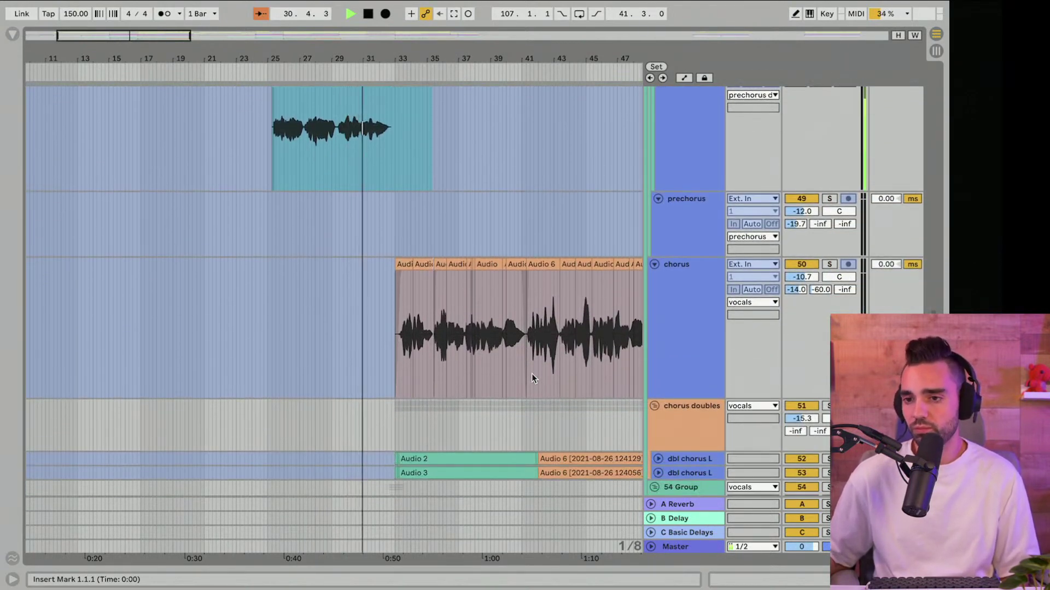
scroll(532, 373, up, 10)
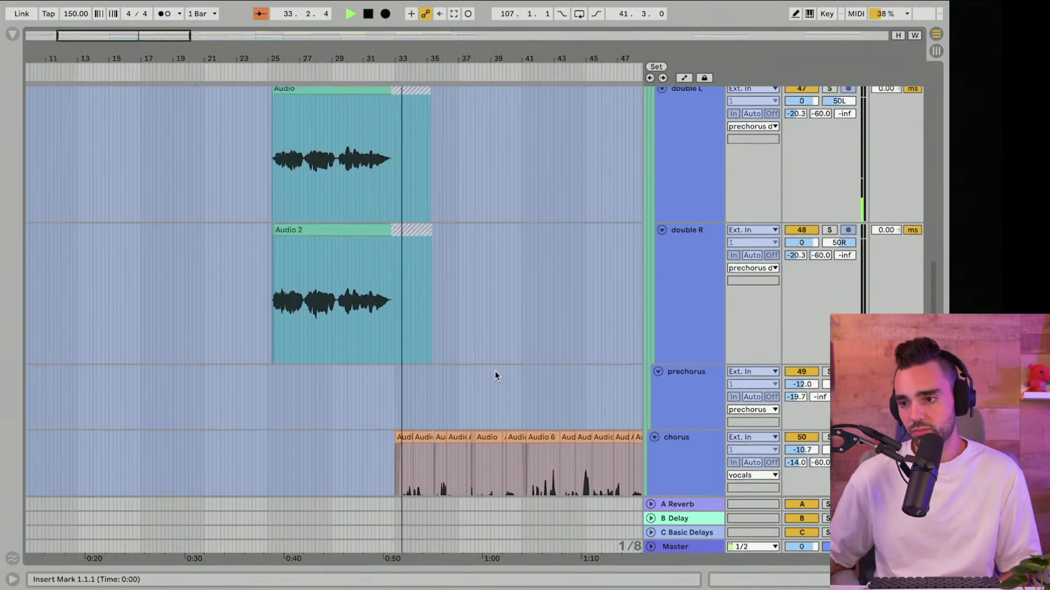
scroll(495, 371, down, 5)
scroll(494, 371, down, 9)
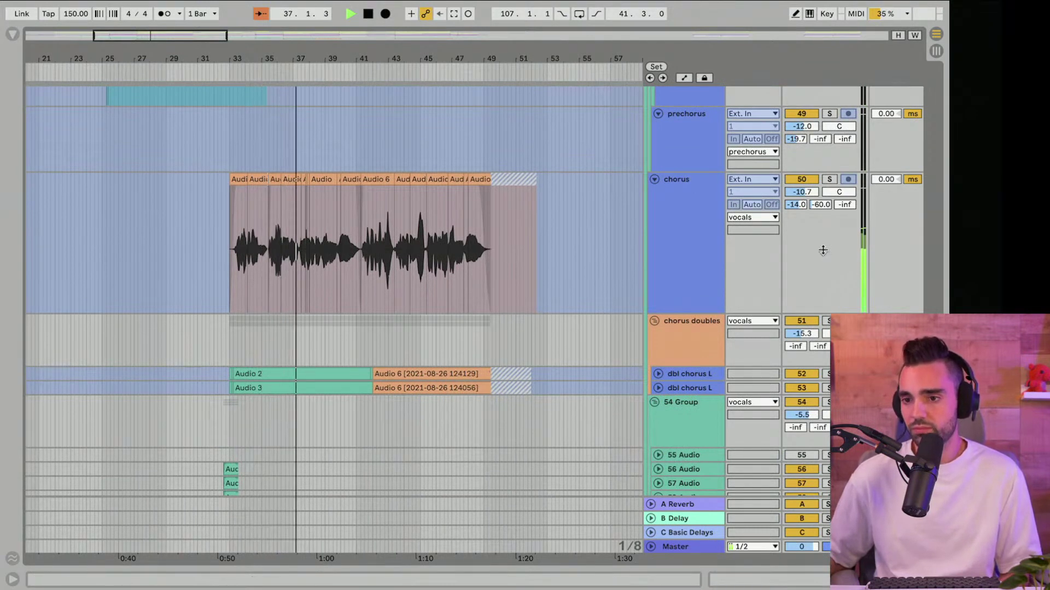
Step: Set the chorus vocal track's volume to -11.0 dB and check its effect chain
drag(802, 192, 801, 195)
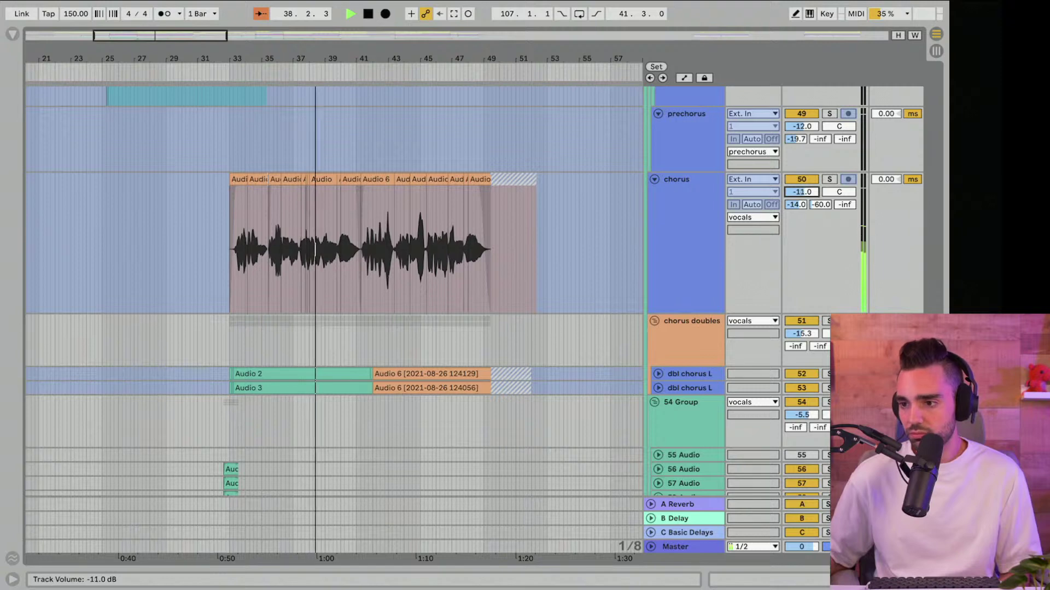
double_click(664, 232)
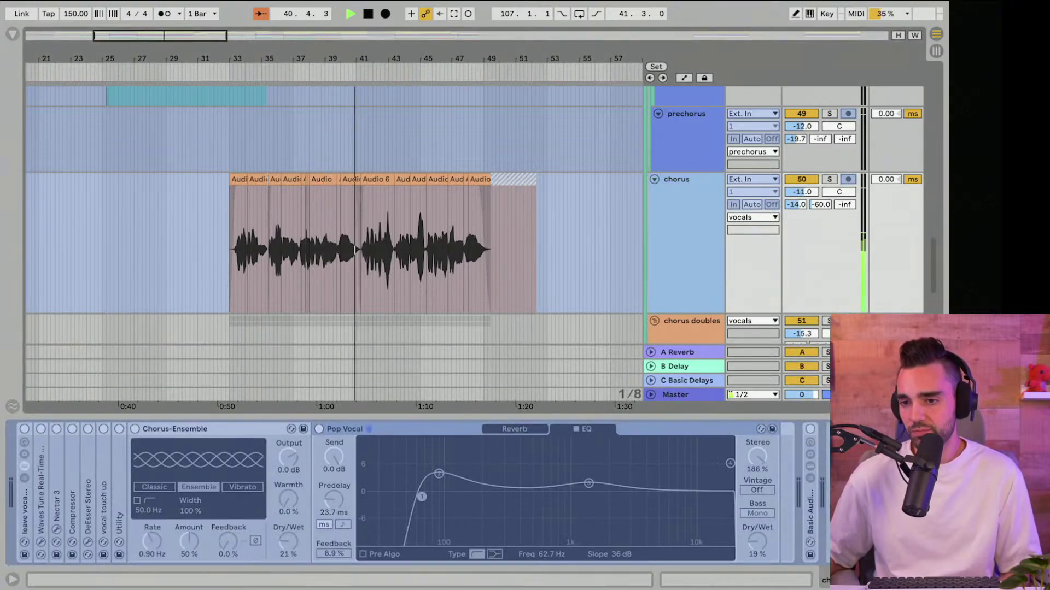
key(super+alt+l)
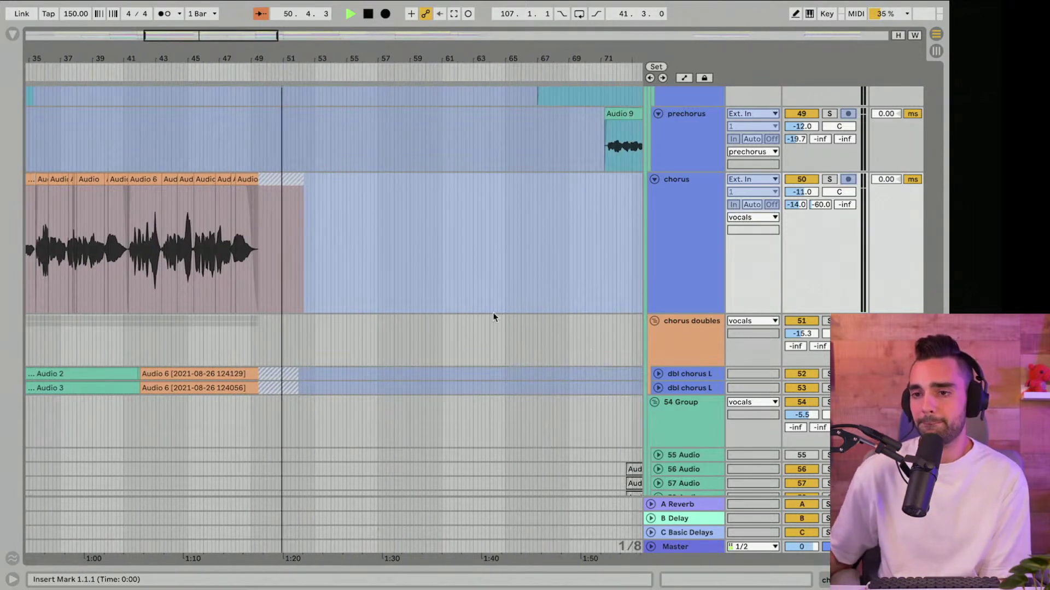
Step: Review the second verse vocal, then the second prechorus vocals and doubles leading into the chorus during playback
scroll(491, 310, up, 10)
scroll(491, 315, up, 8)
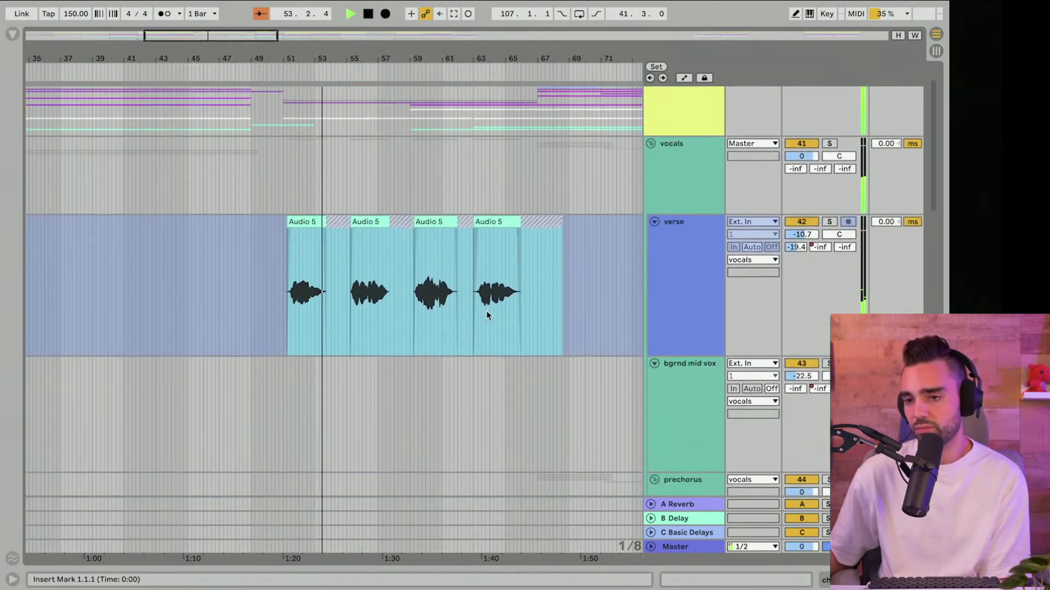
scroll(615, 192, up, 3)
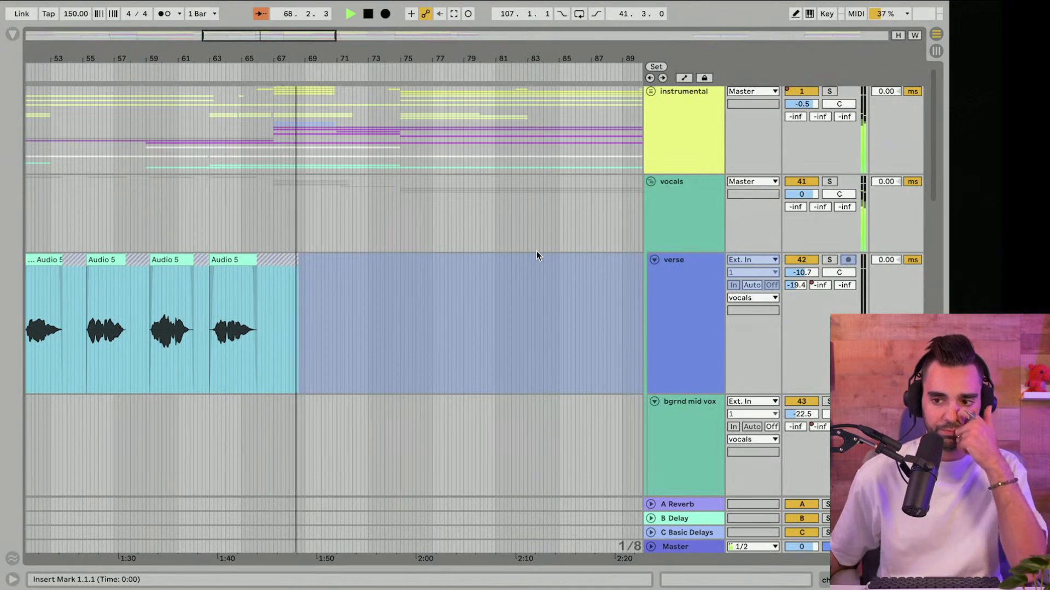
scroll(537, 252, down, 10)
scroll(536, 255, down, 2)
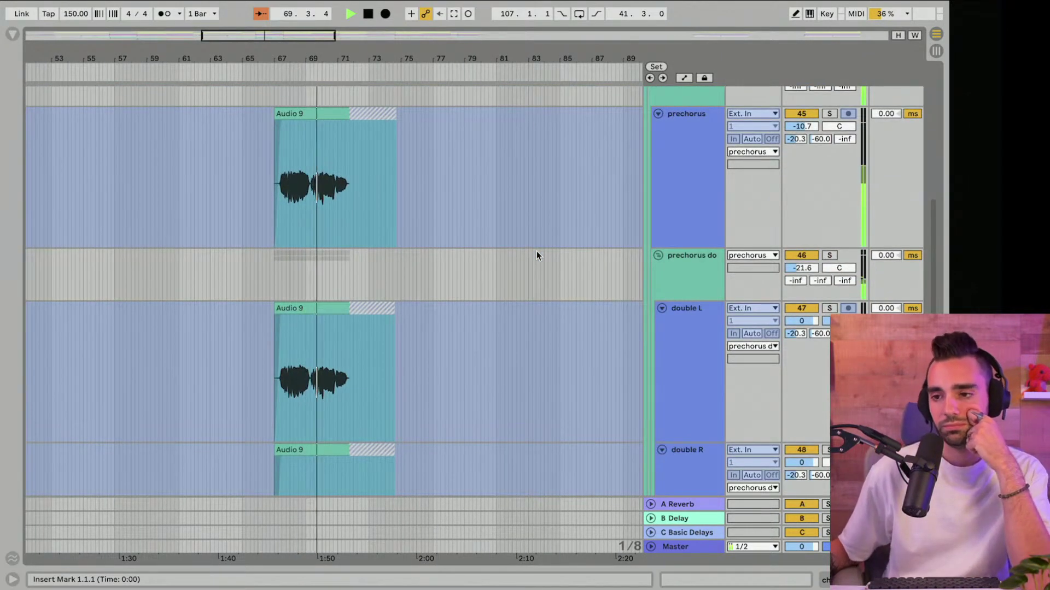
scroll(537, 255, down, 8)
scroll(535, 256, up, 8)
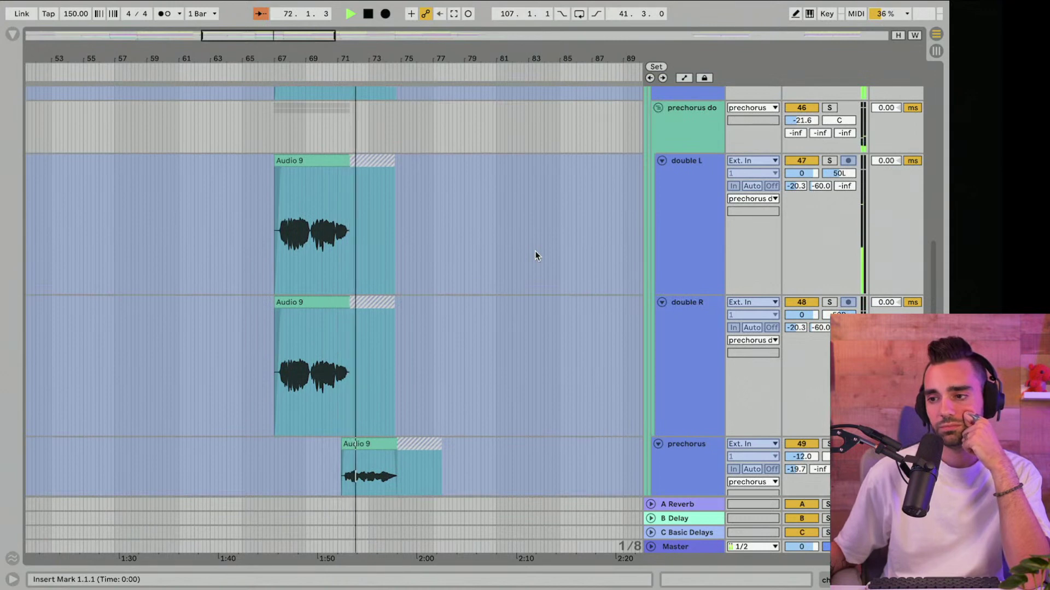
scroll(535, 252, down, 4)
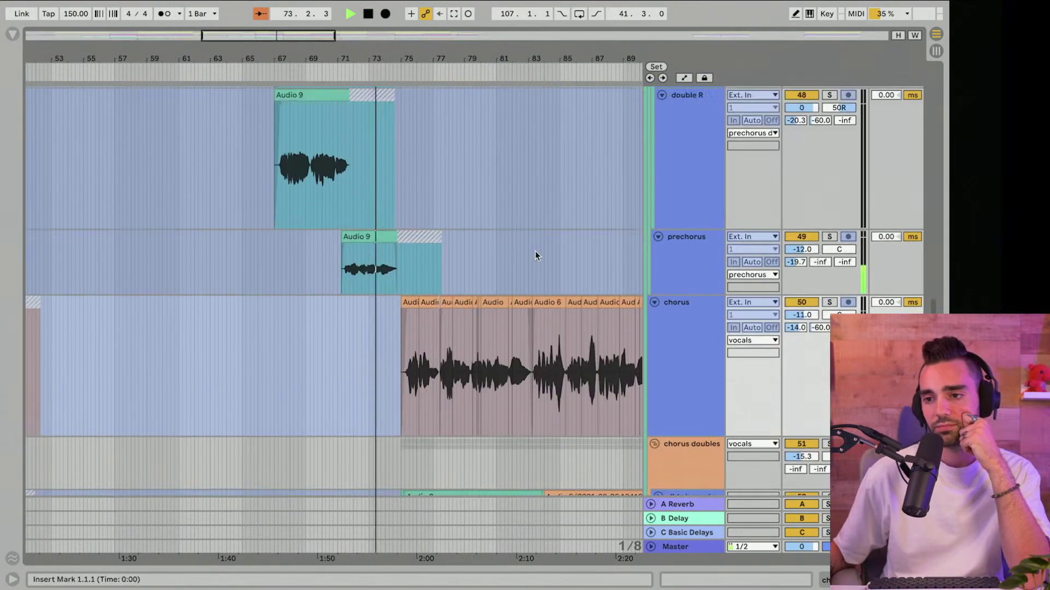
Step: Review the second chorus vocal, its doubles and the harmony group during playback, with the arrangement view following the playhead
scroll(534, 254, down, 1)
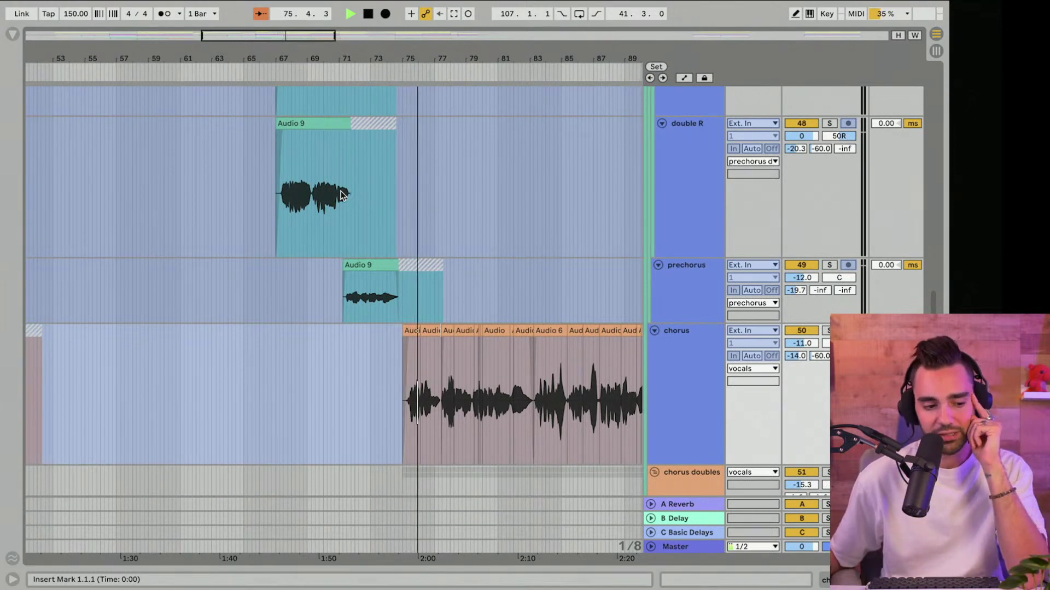
scroll(341, 195, right, 10)
scroll(342, 195, down, 5)
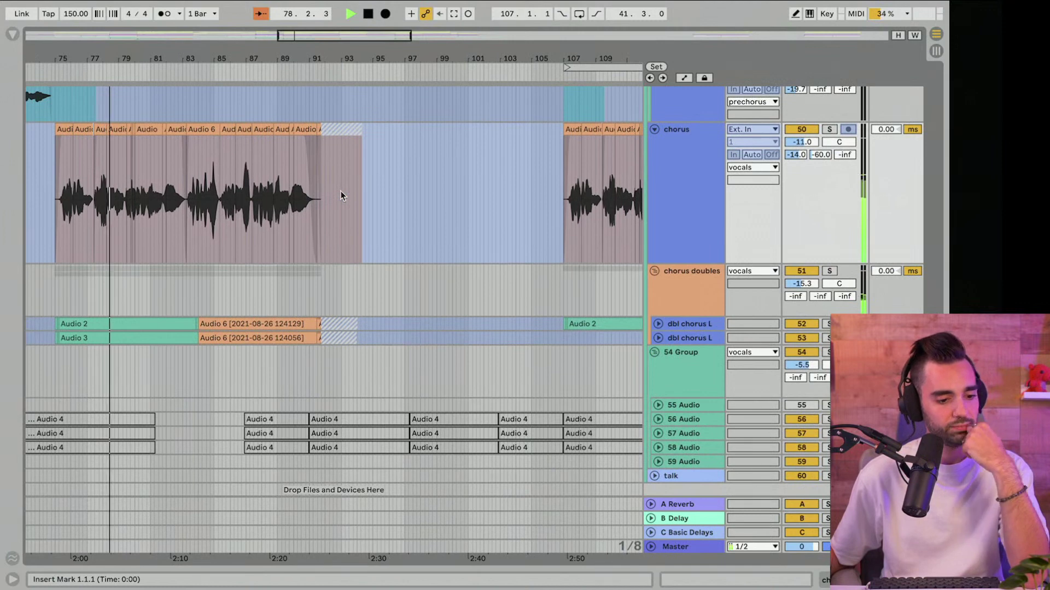
scroll(342, 190, up, 5)
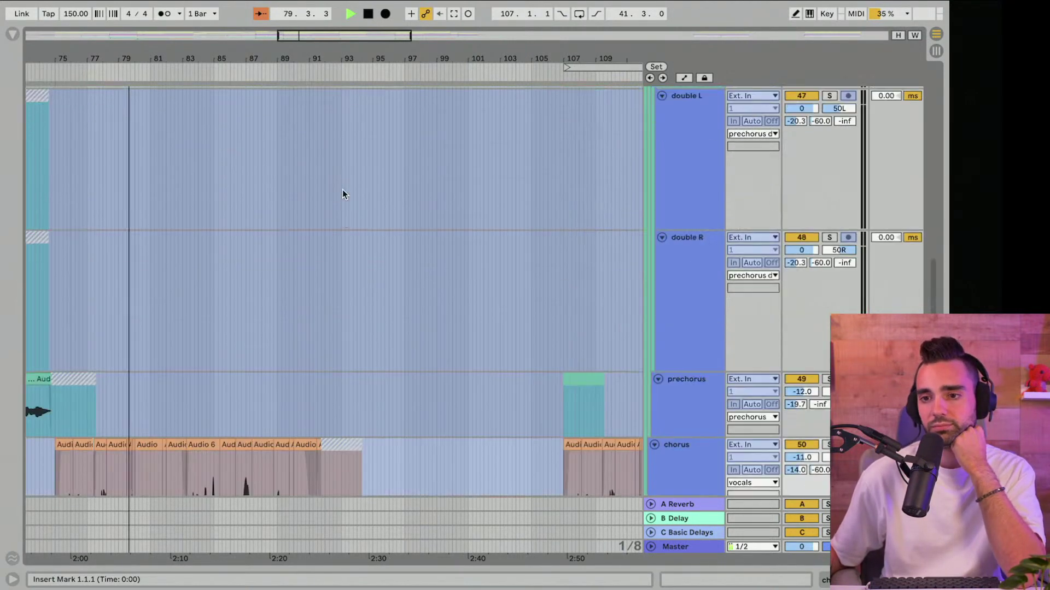
scroll(343, 189, up, 5)
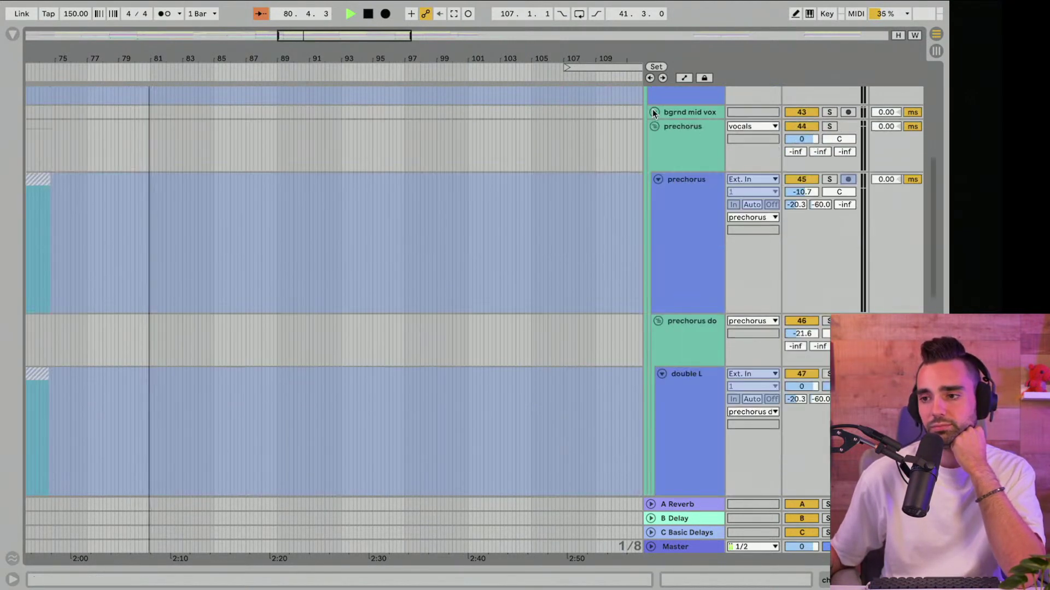
scroll(467, 198, down, 10)
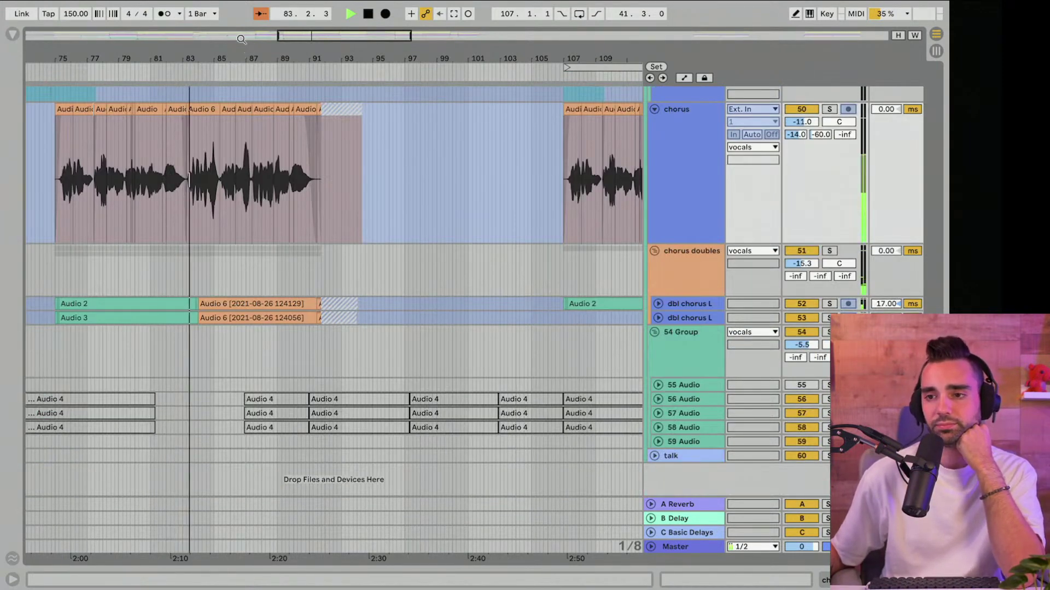
click(257, 13)
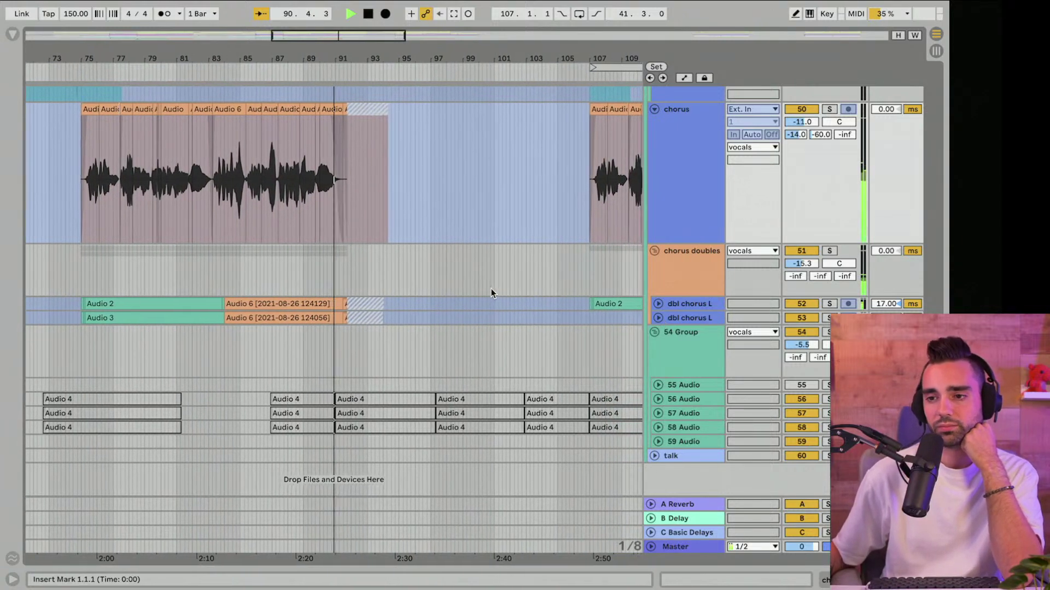
Step: Unfold the instrumental group to reach the clean chorus guitar clip at bar 91
scroll(491, 289, up, 10)
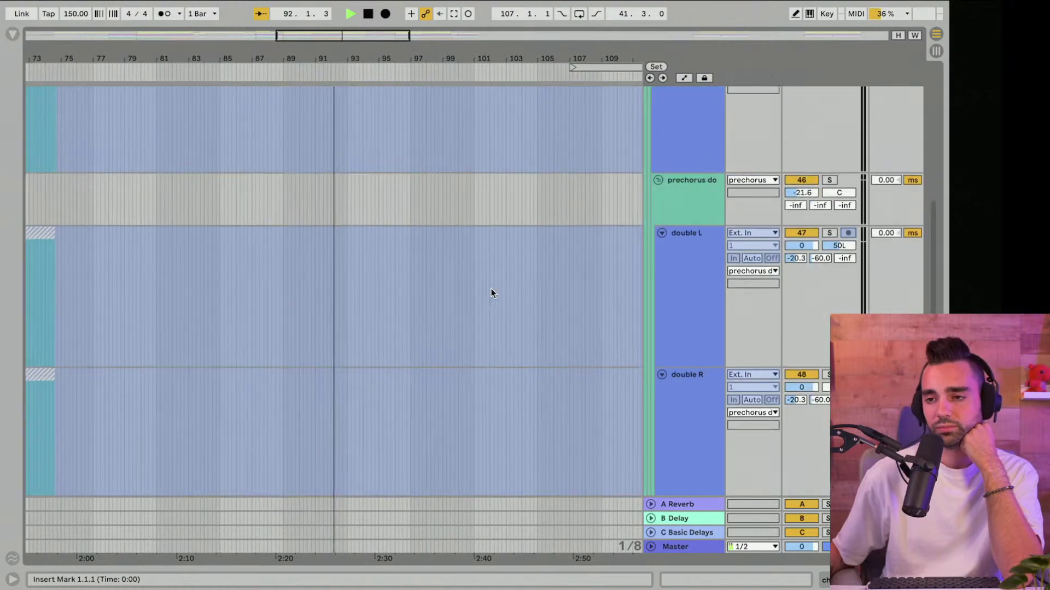
scroll(491, 289, up, 8)
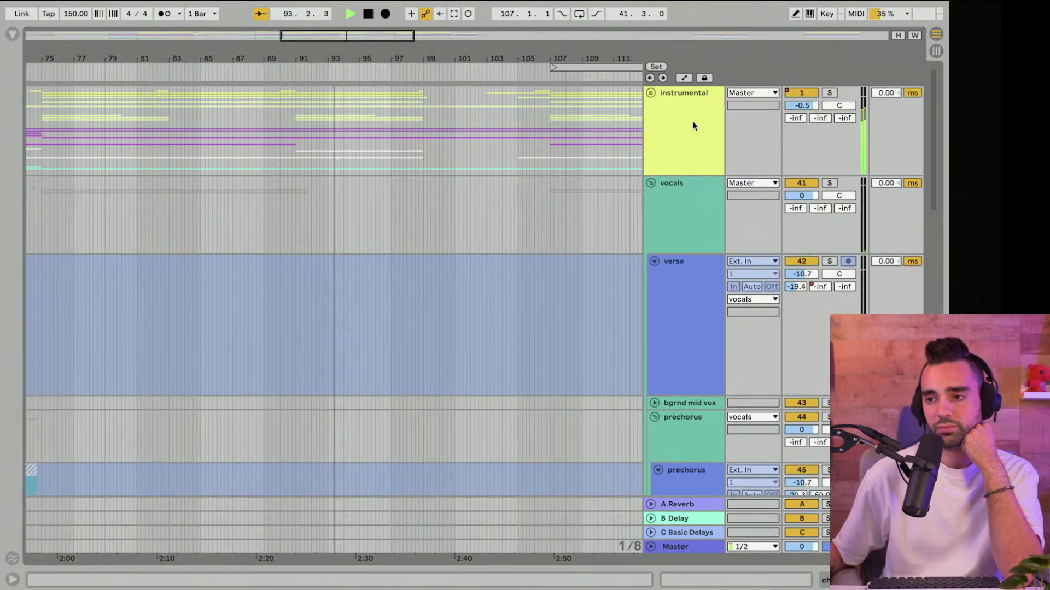
click(652, 93)
scroll(378, 258, down, 15)
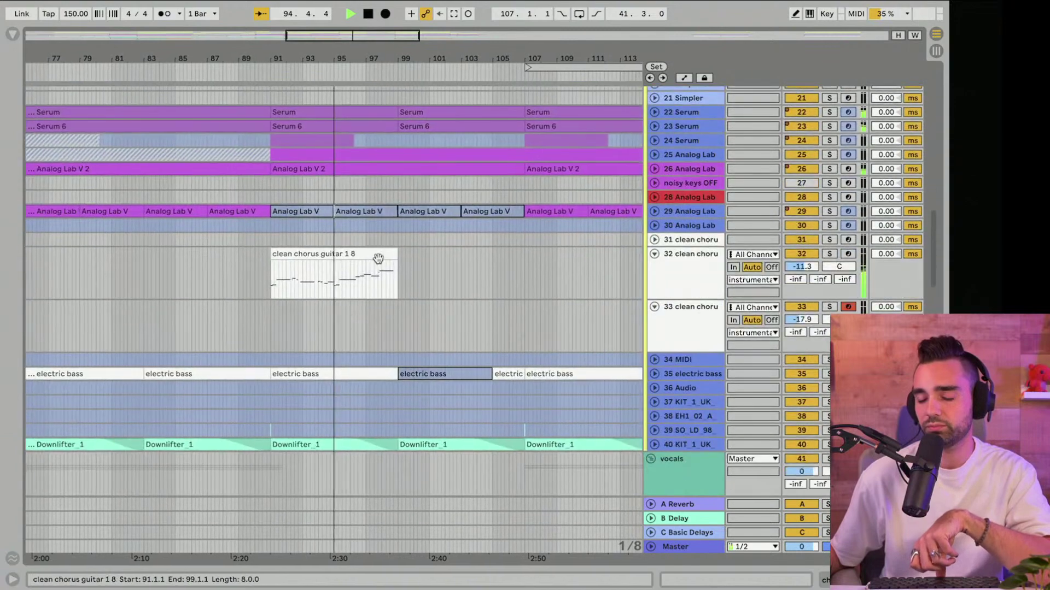
Step: Extend the start of the clean chorus guitar clip an eighth note before bar 91 and replay from just before it
drag(271, 73, 235, 126)
click(238, 256)
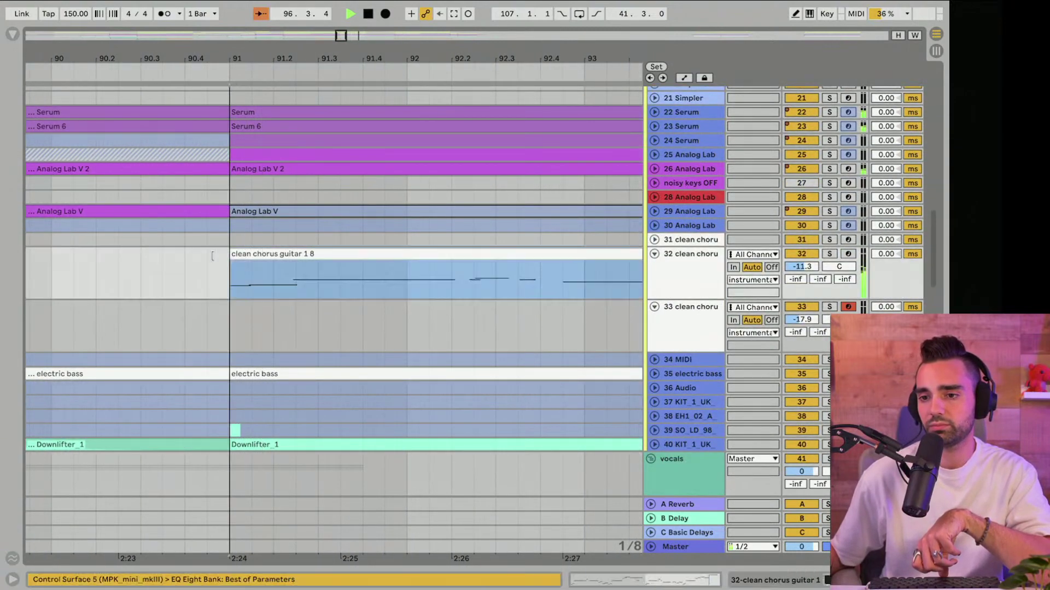
click(121, 263)
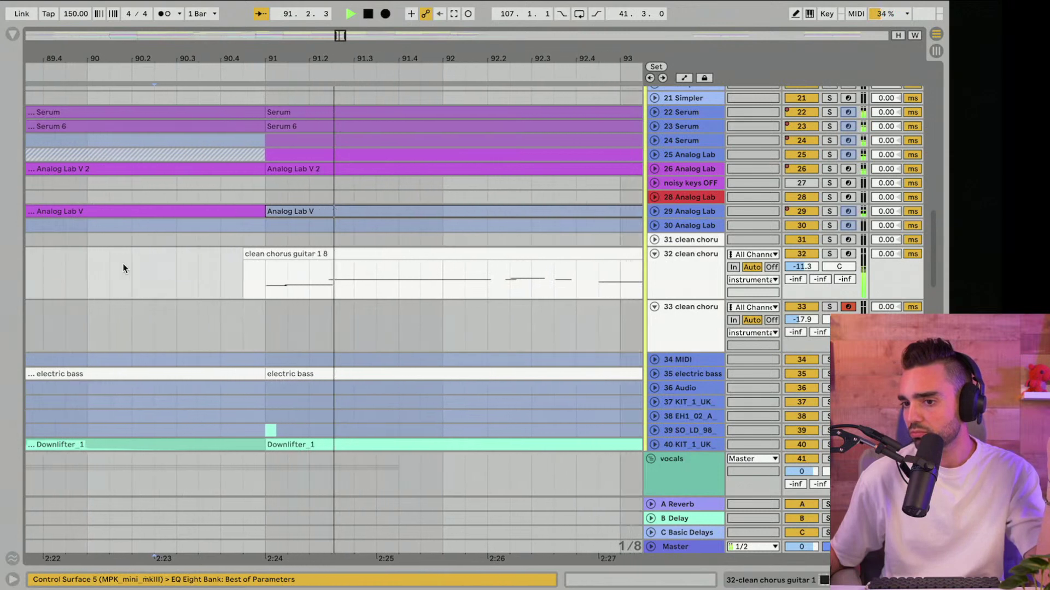
drag(199, 63, 199, 11)
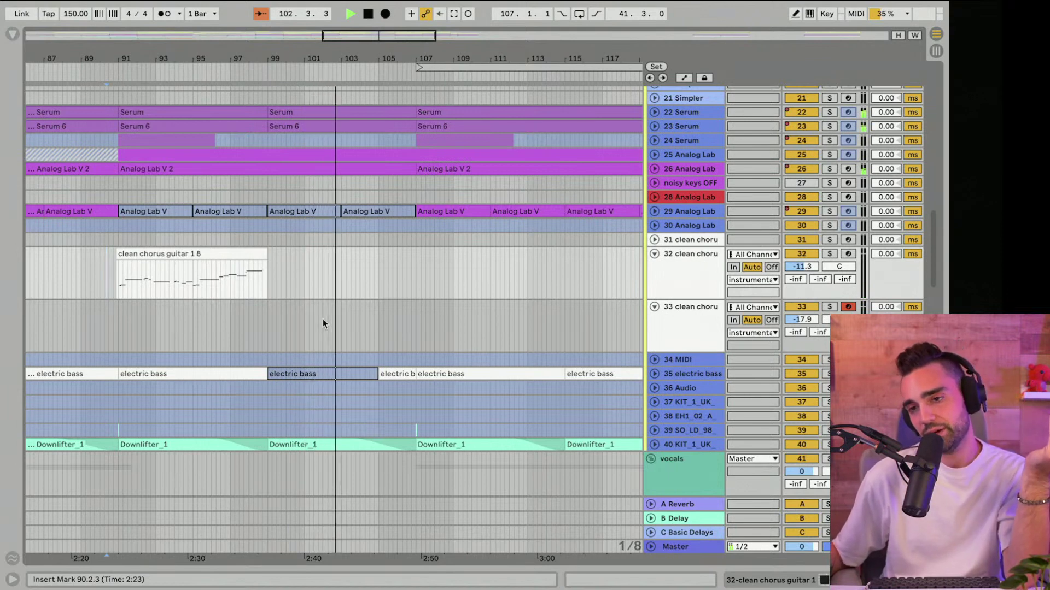
Step: Review the crashes, synths, bass and vocal tracks of the last chorus during playback, and fold clean chorus guitar track 33
scroll(323, 323, right, 5)
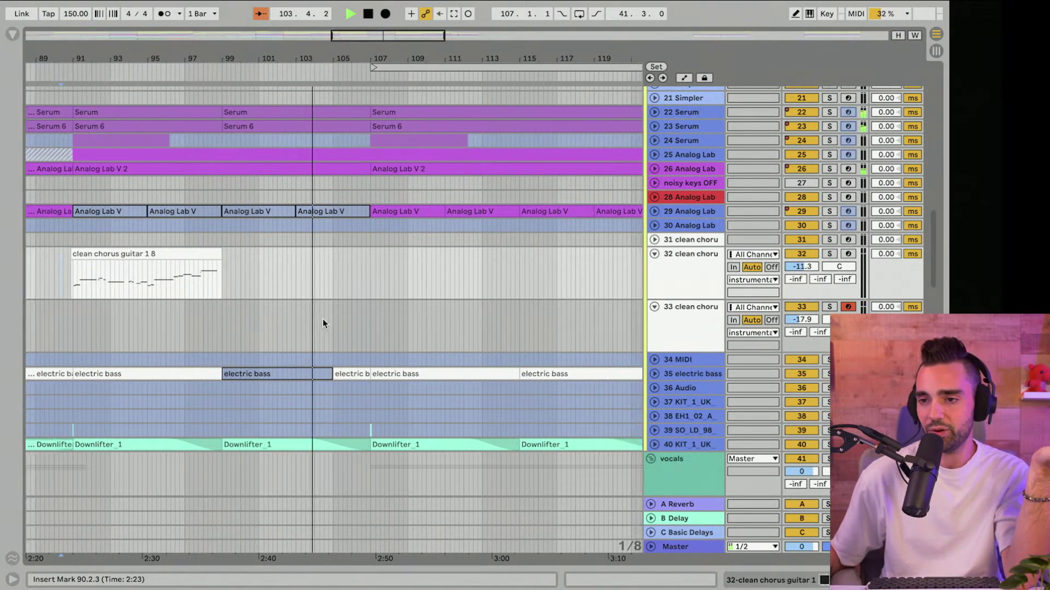
scroll(322, 319, up, 3)
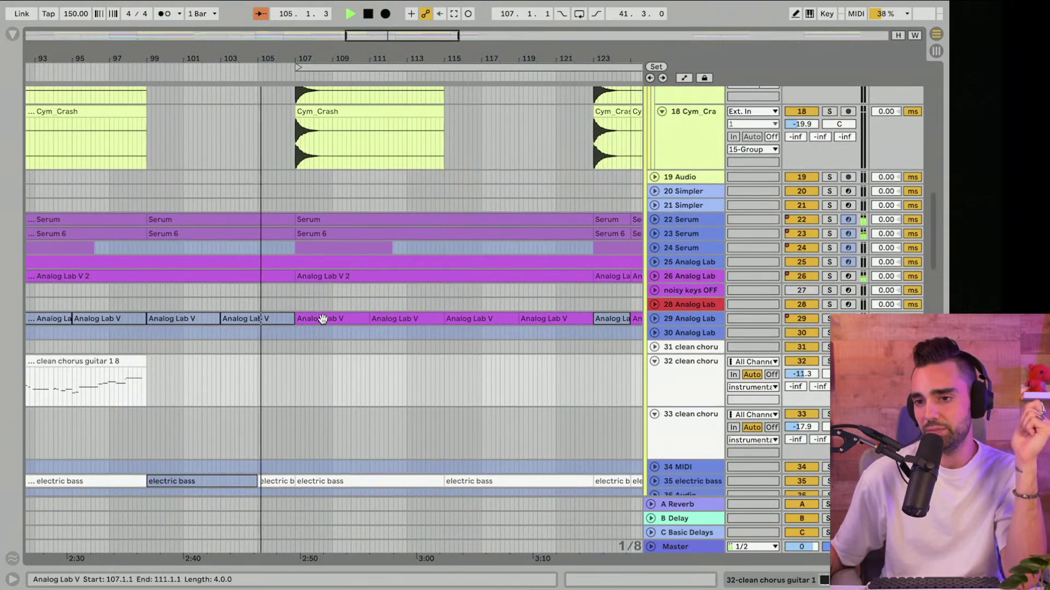
scroll(322, 319, up, 5)
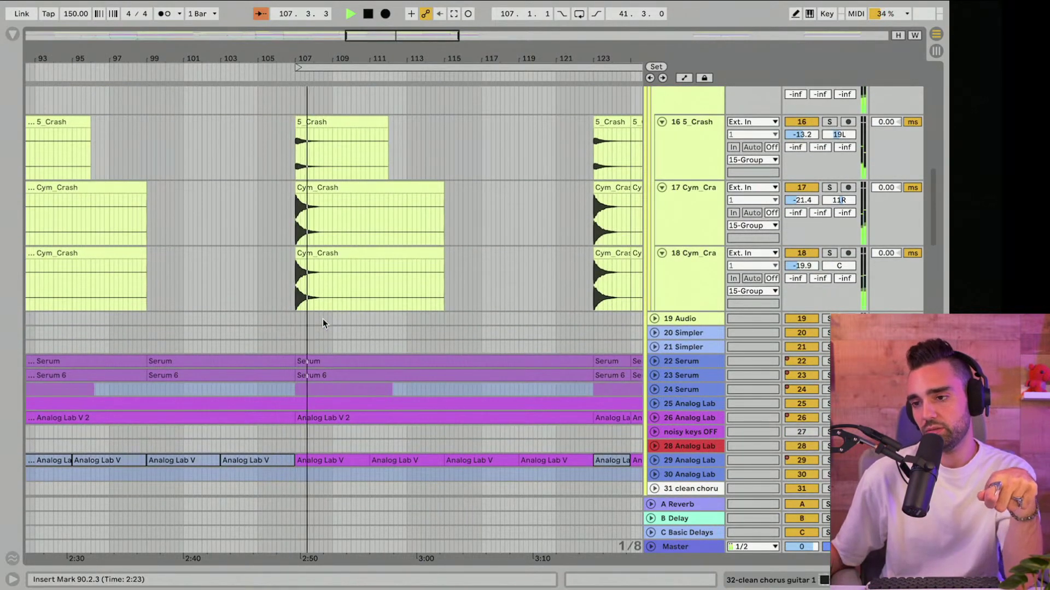
scroll(322, 319, right, 10)
scroll(322, 319, down, 3)
scroll(323, 319, down, 15)
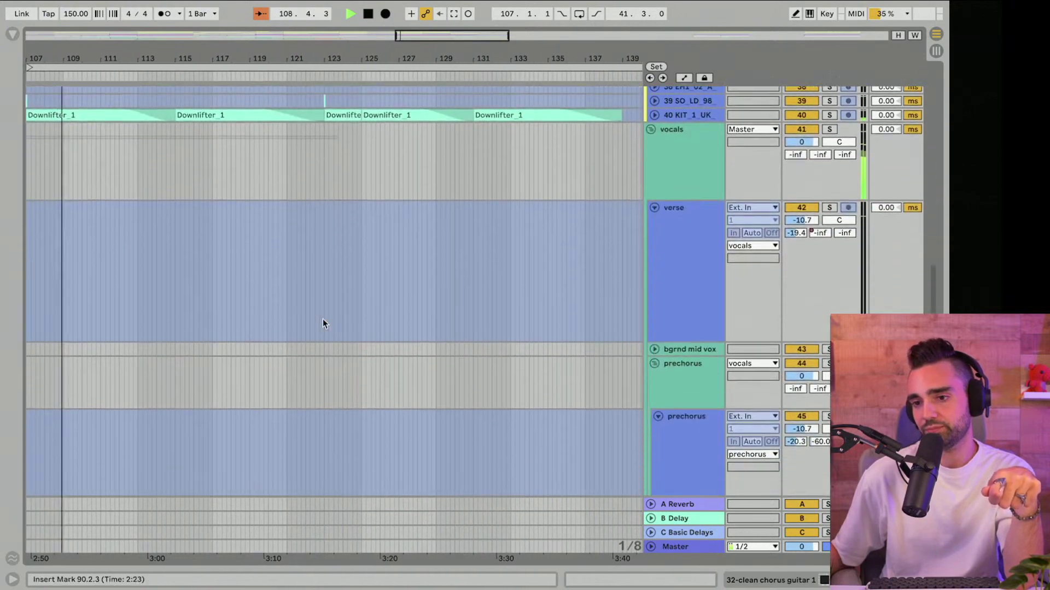
scroll(323, 320, up, 12)
scroll(322, 324, left, 3)
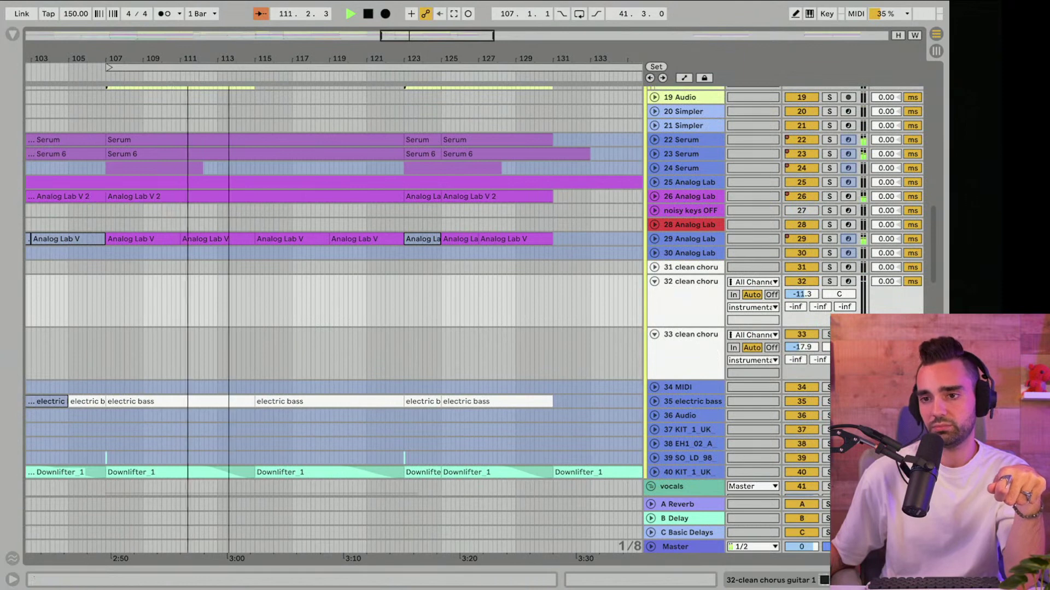
scroll(229, 51, down, 5)
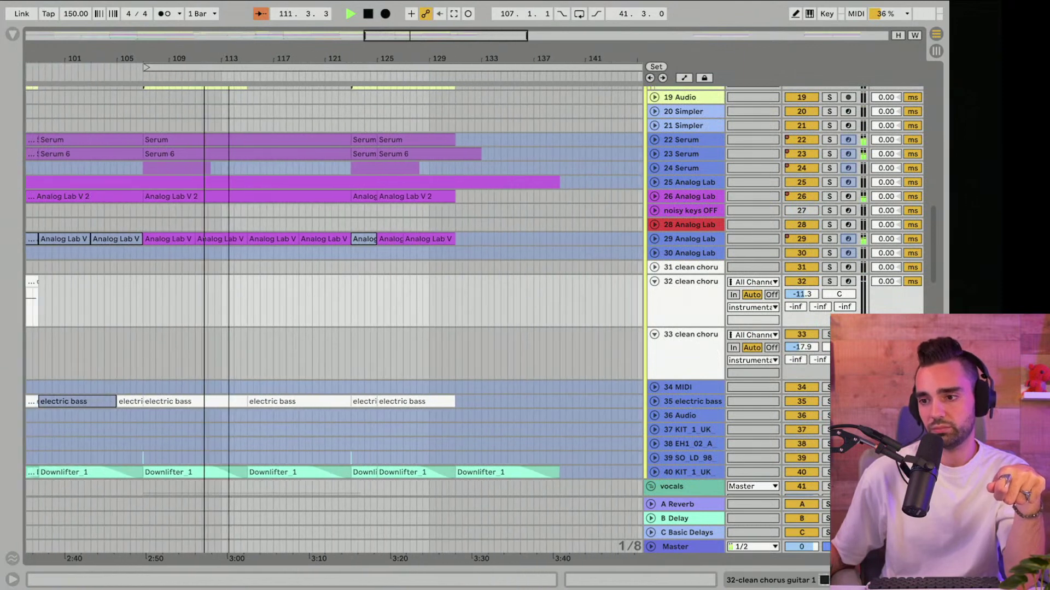
click(655, 334)
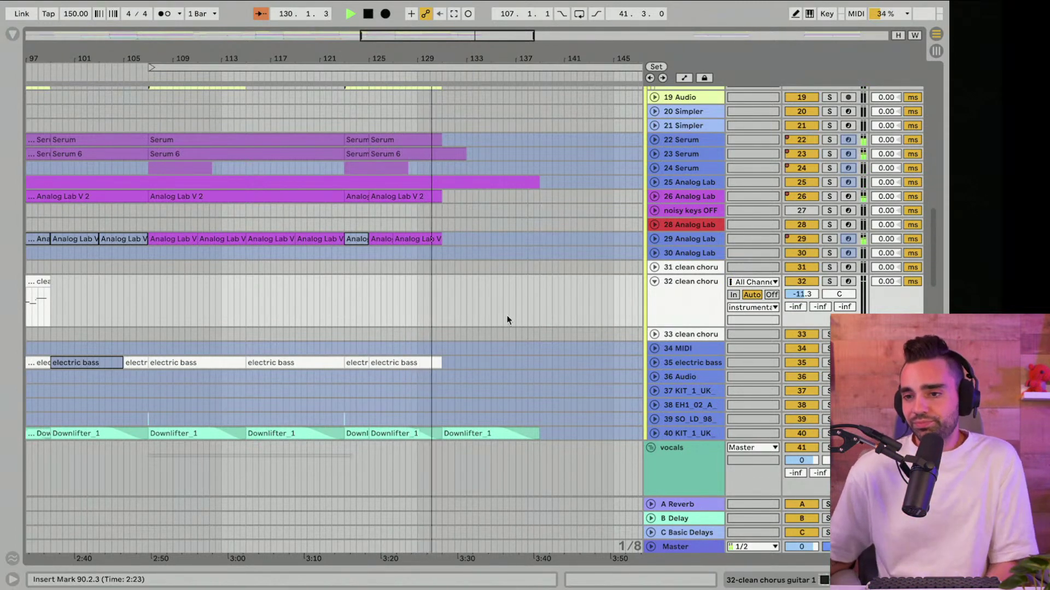
Step: Stop playback after the ending and extend the loop's start back to bar 1, giving a loop length of 147.3.0
scroll(458, 331, up, 1)
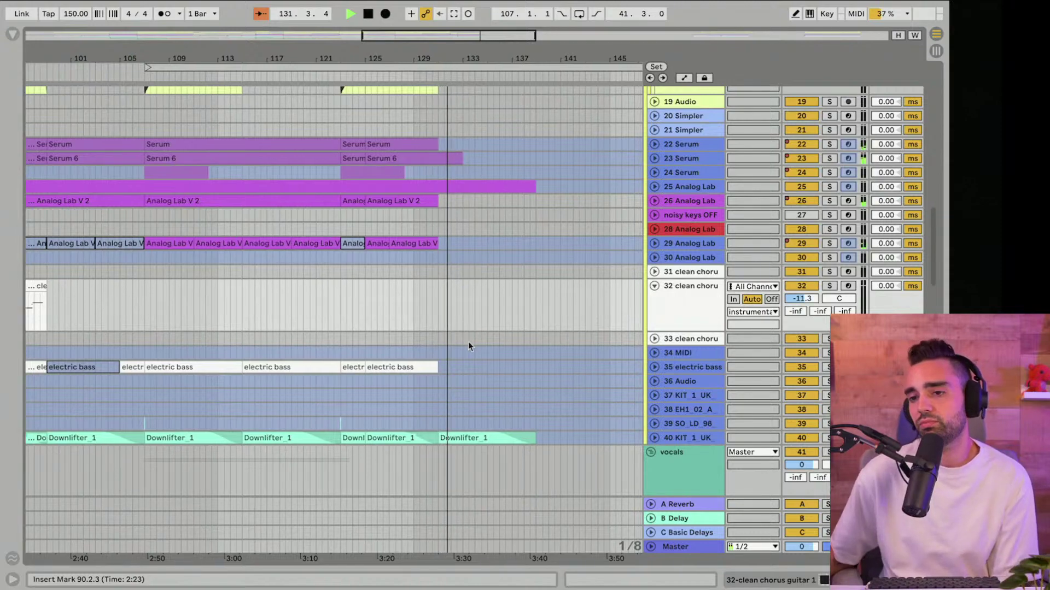
click(285, 60)
drag(286, 60, 285, 39)
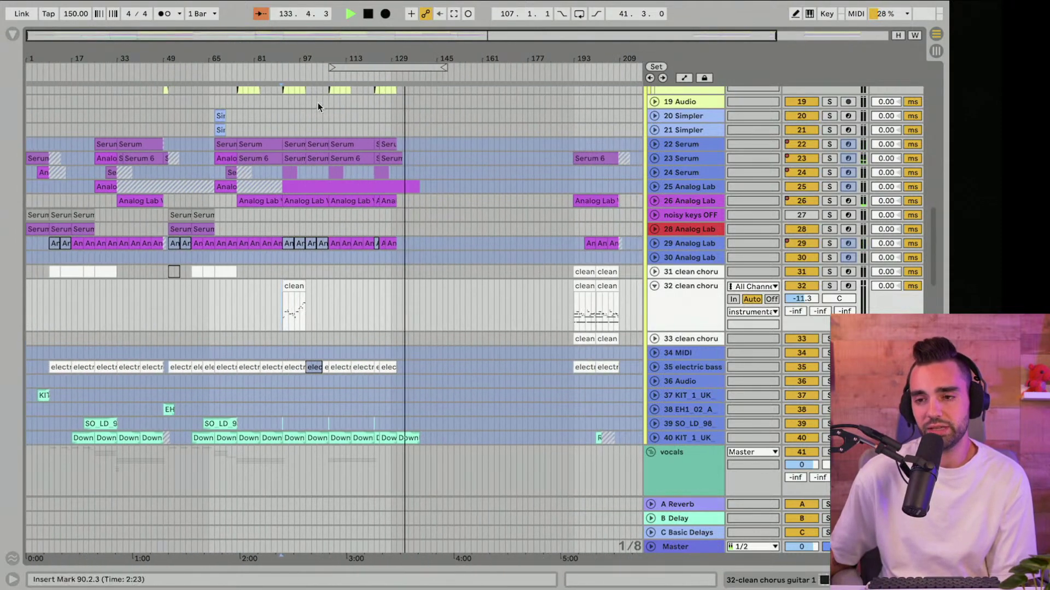
scroll(302, 154, up, 10)
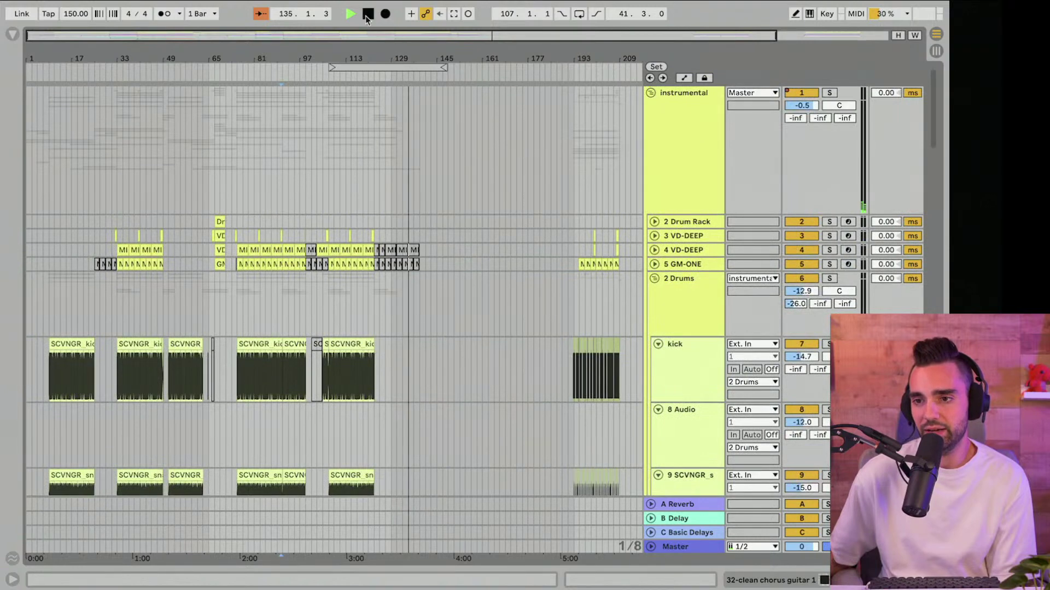
drag(332, 67, 24, 81)
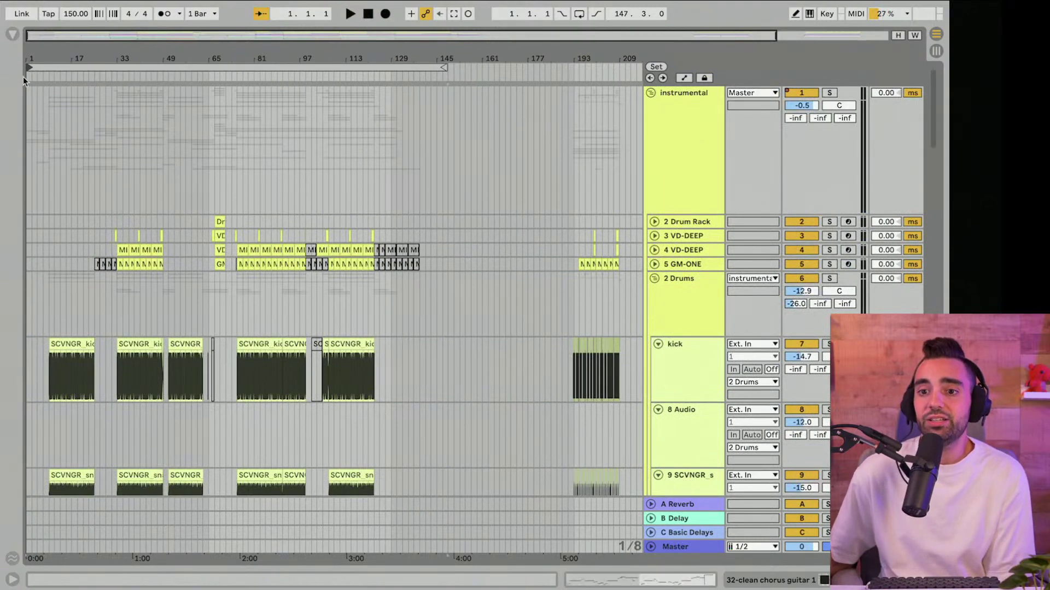
Step: Fold the instrumental group and keep the vocals group unfolded to show the verse and prechorus vocals from the song's start
key(plus)
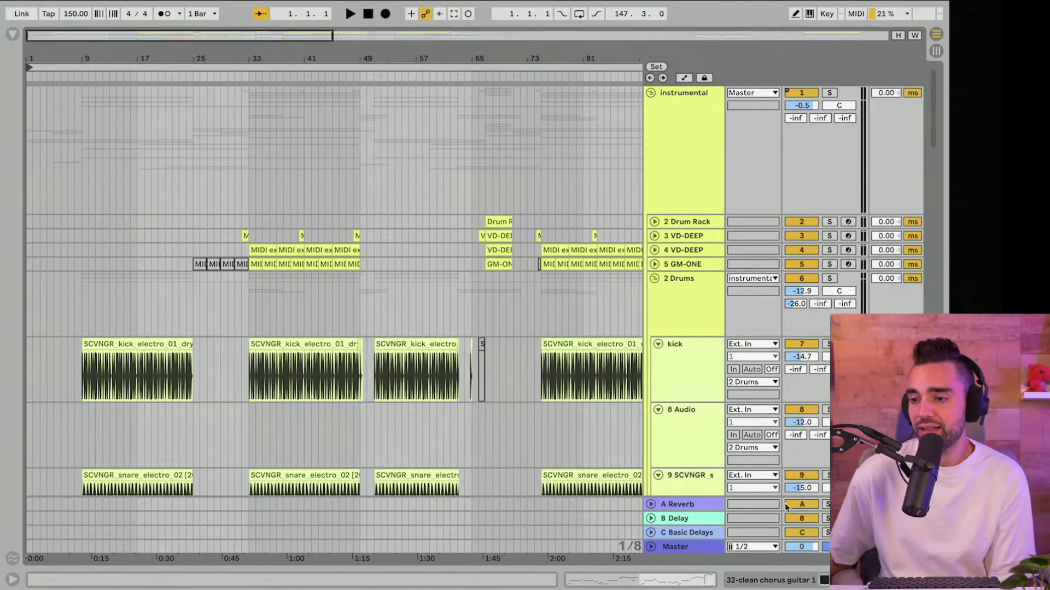
click(650, 93)
click(651, 185)
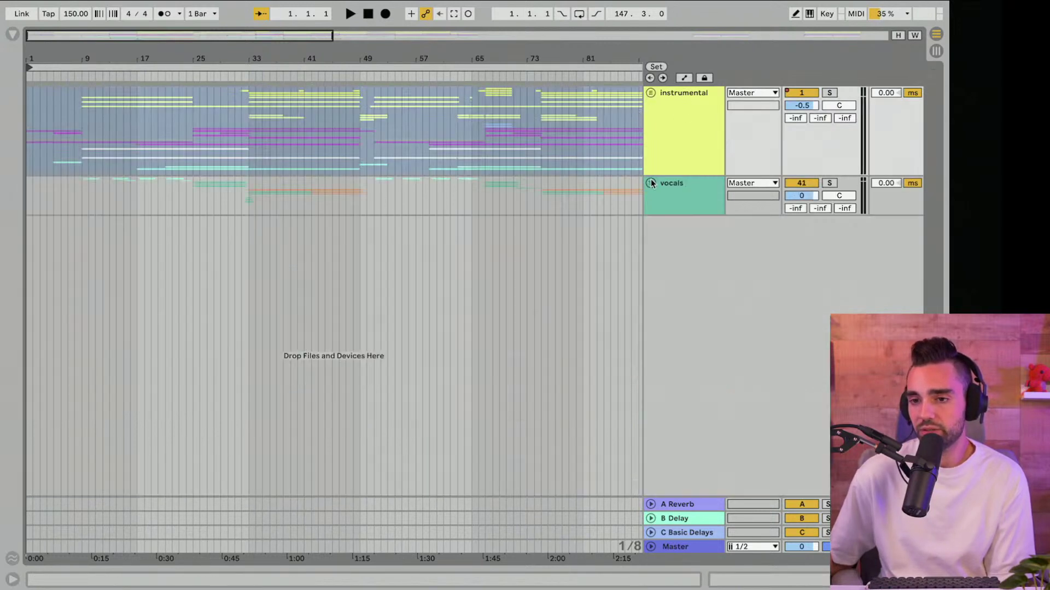
click(650, 183)
scroll(609, 218, down, 4)
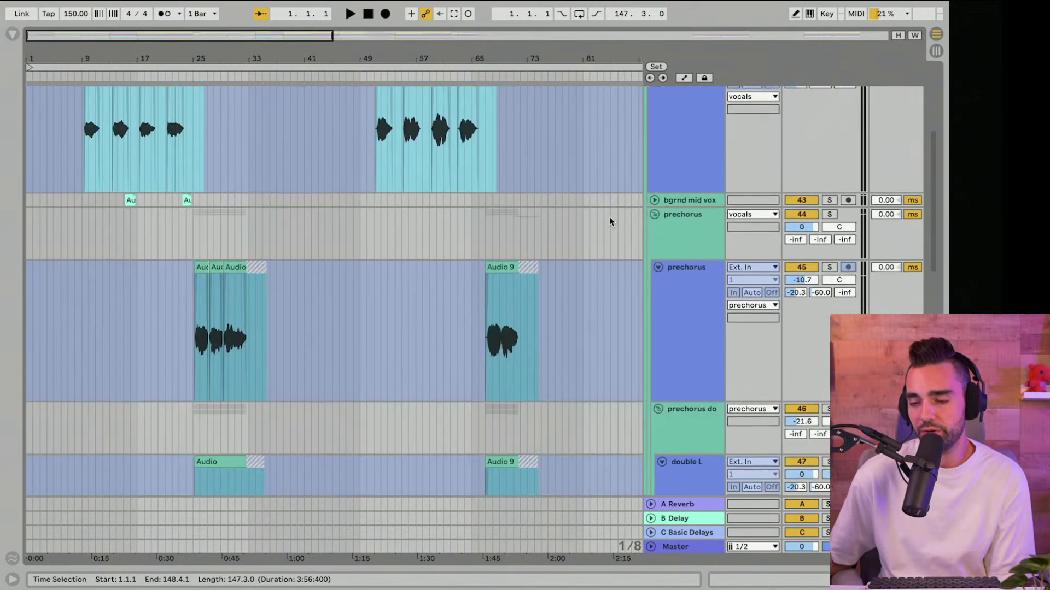
scroll(609, 217, up, 3)
drag(501, 59, 502, 49)
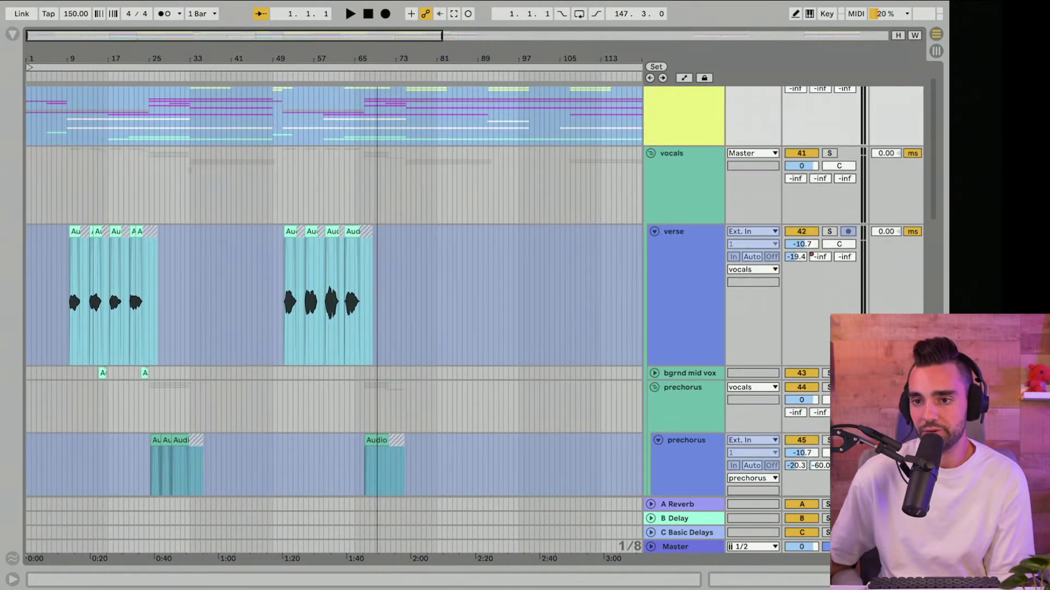
drag(414, 50, 414, 58)
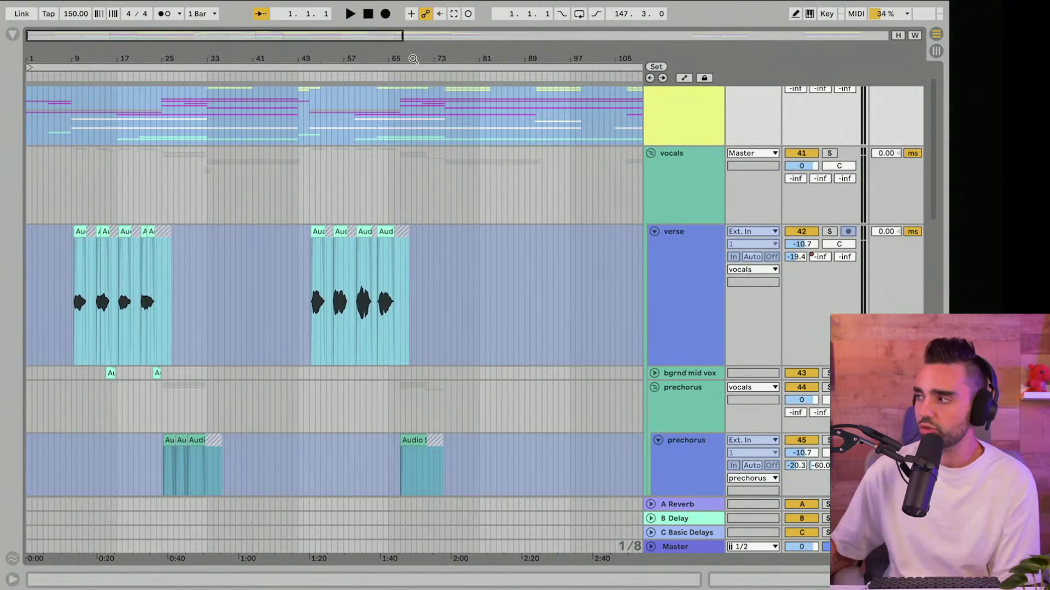